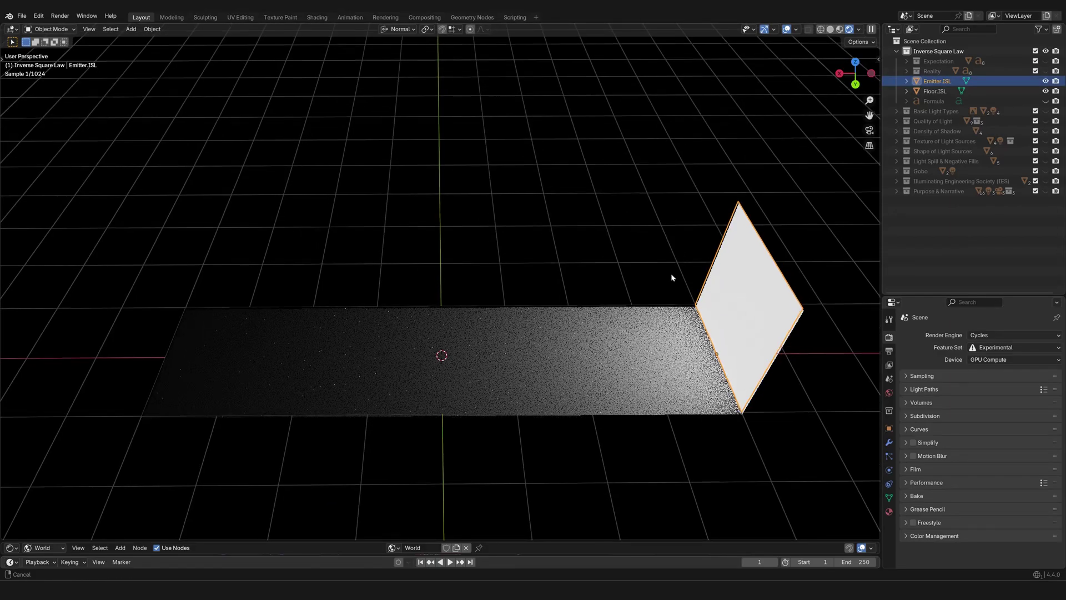
# Show the Expectation and Reality collections inside the Inverse Square Law collection
pyautogui.moveTo(672, 275); pyautogui.dragTo(650, 285, button='middle')
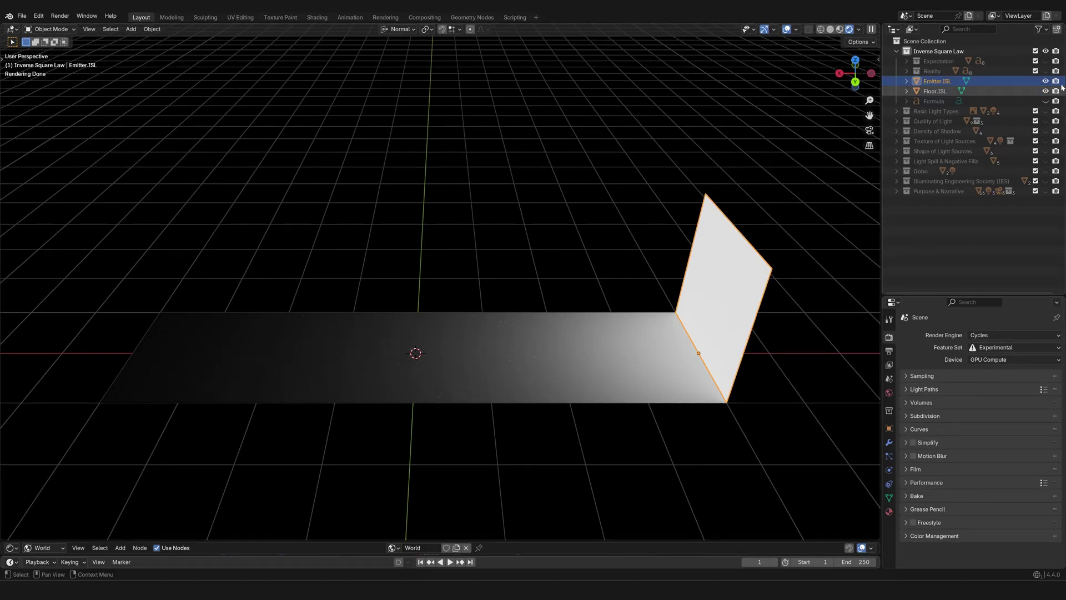
pyautogui.click(1045, 61)
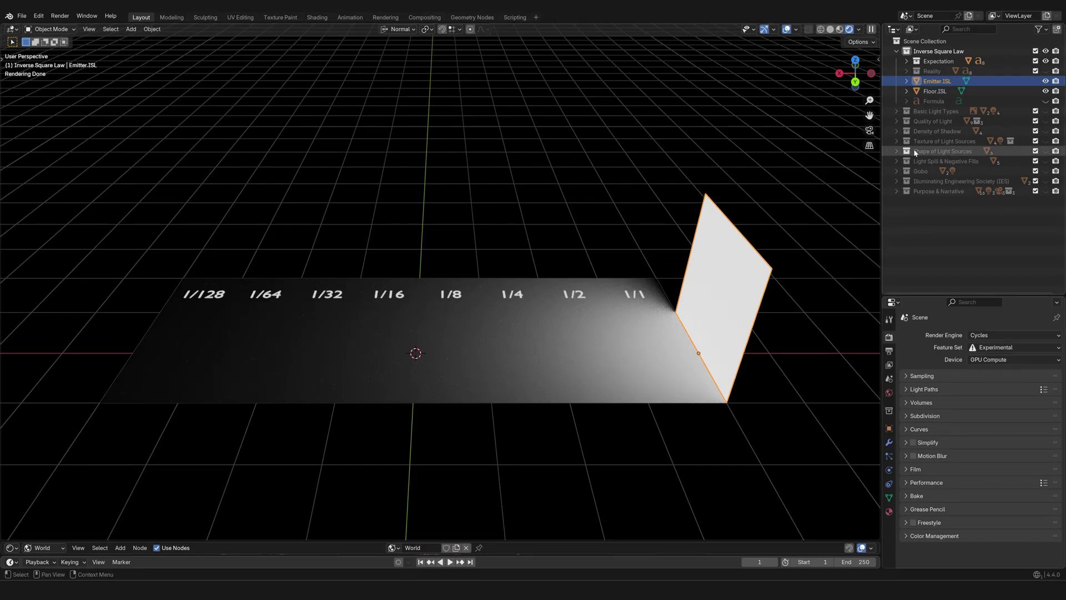
pyautogui.click(1046, 71)
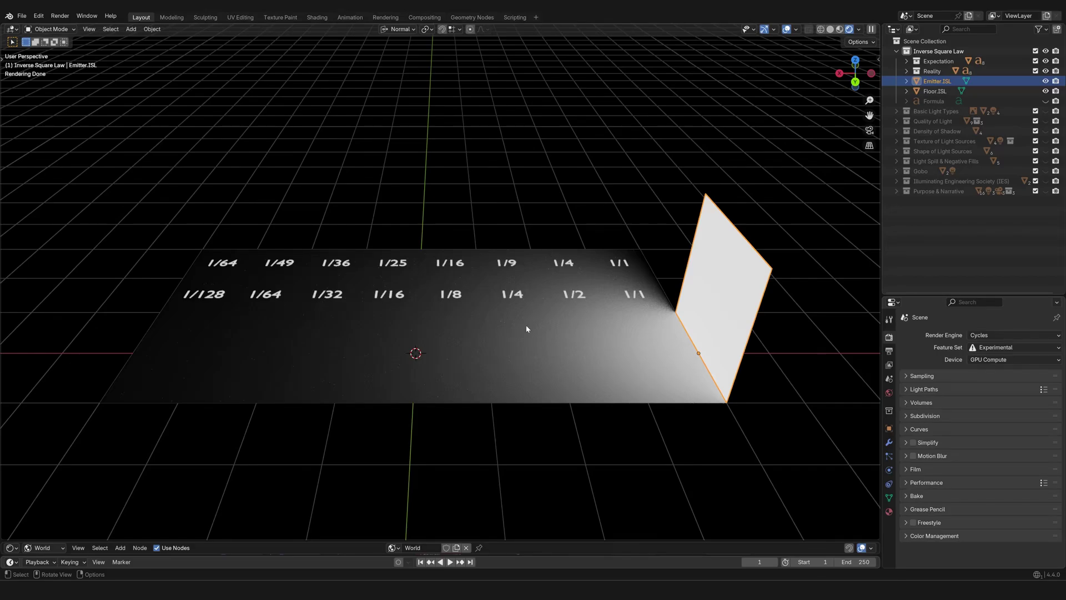
pyautogui.moveTo(526, 328); pyautogui.dragTo(502, 402, button='middle')
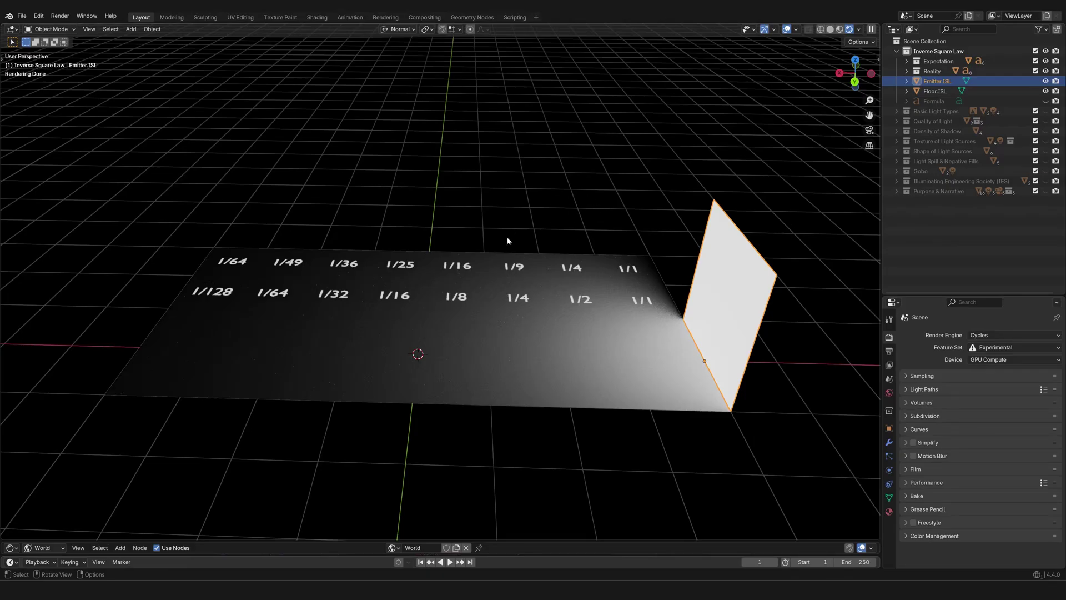
pyautogui.moveTo(483, 236)
pyautogui.mouseDown(button='middle')
pyautogui.moveTo(524, 233)
pyautogui.moveTo(481, 243)
pyautogui.mouseUp(button='middle')
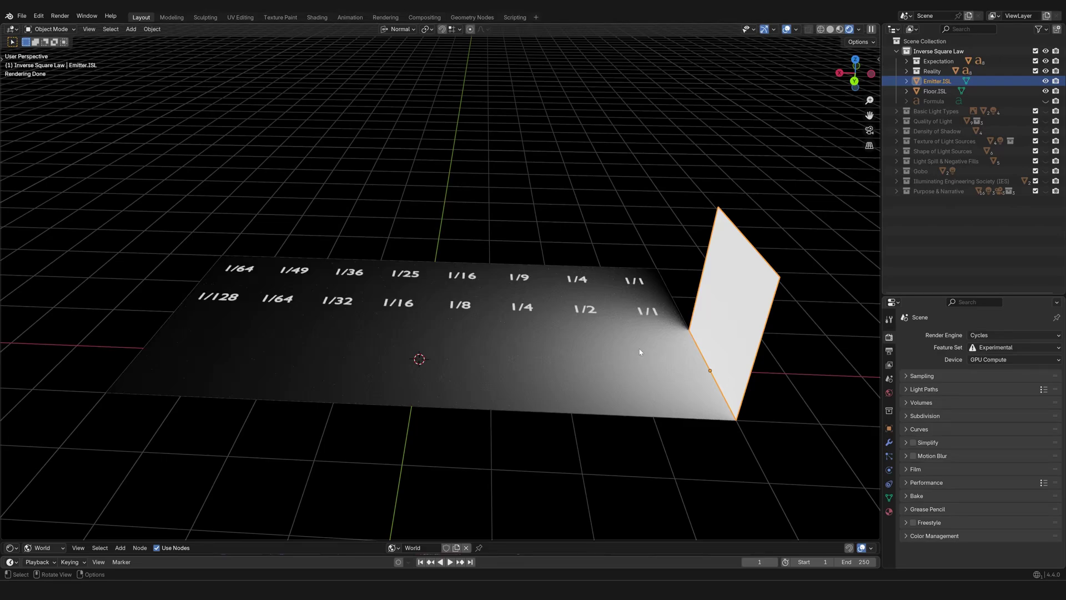
pyautogui.moveTo(637, 353); pyautogui.dragTo(627, 352, button='middle')
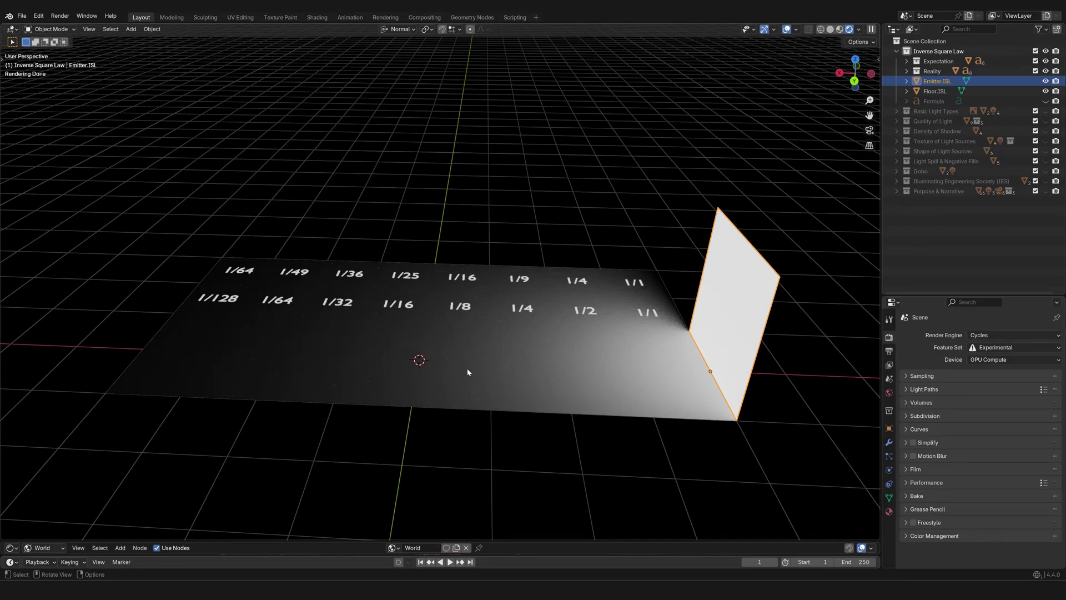
pyautogui.keyDown('shift'); pyautogui.moveTo(472, 368); pyautogui.dragTo(485, 382, button='middle'); pyautogui.keyUp('shift')
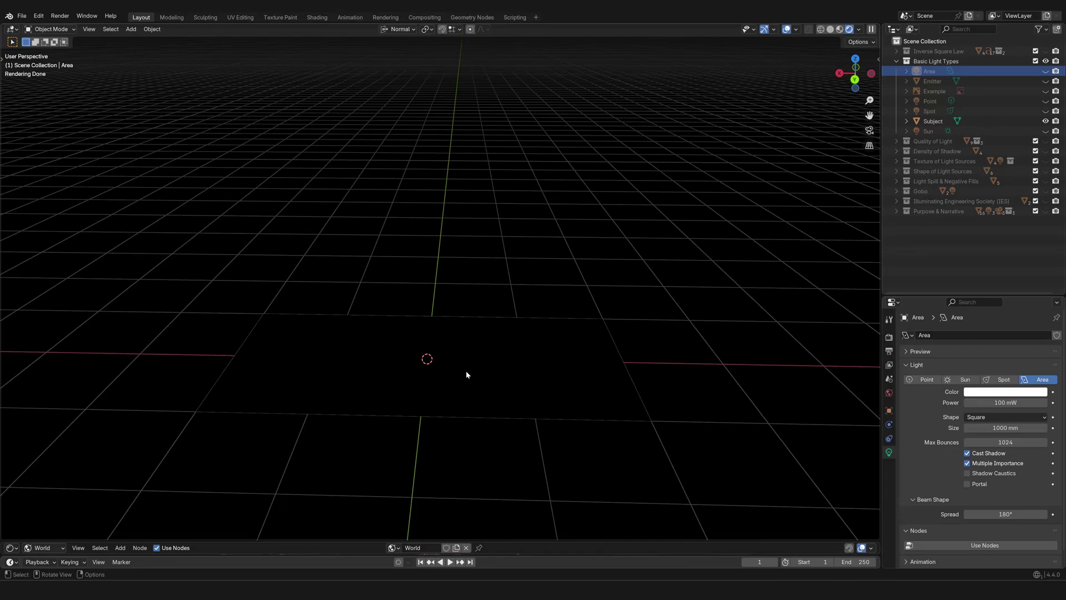
# Unhide and select the Point light in the Basic Light Types collection
pyautogui.hotkey('shift', 'a')
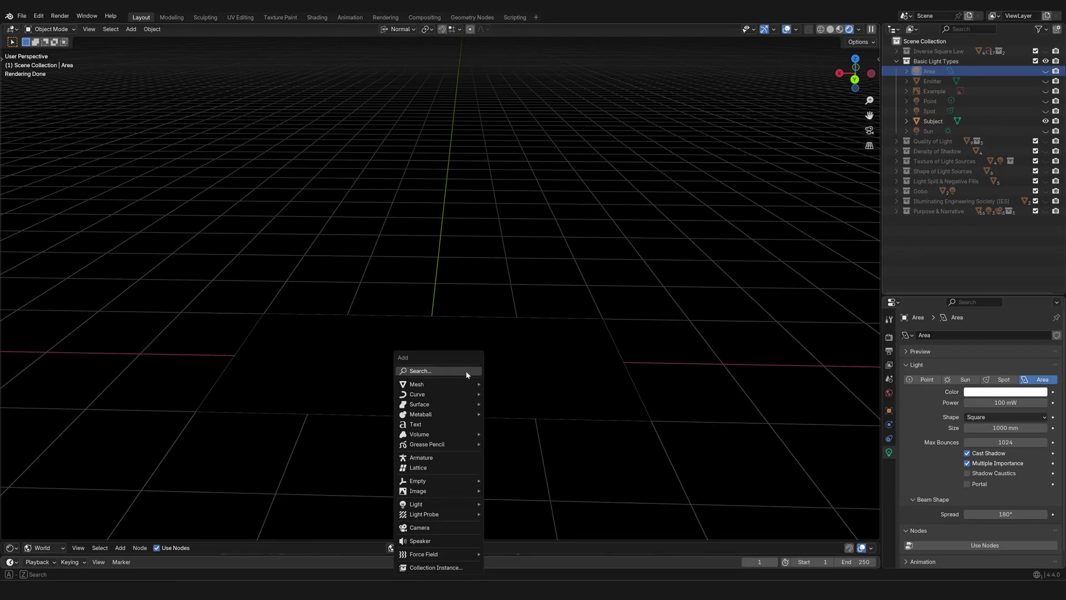
pyautogui.moveTo(443, 508)
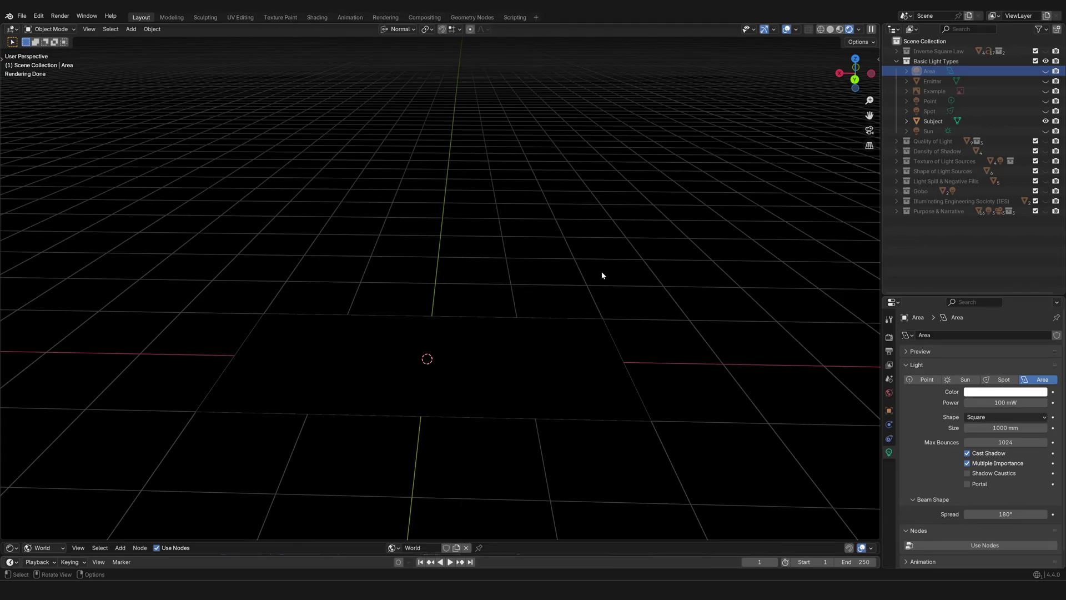
pyautogui.click(1045, 101)
pyautogui.click(928, 101)
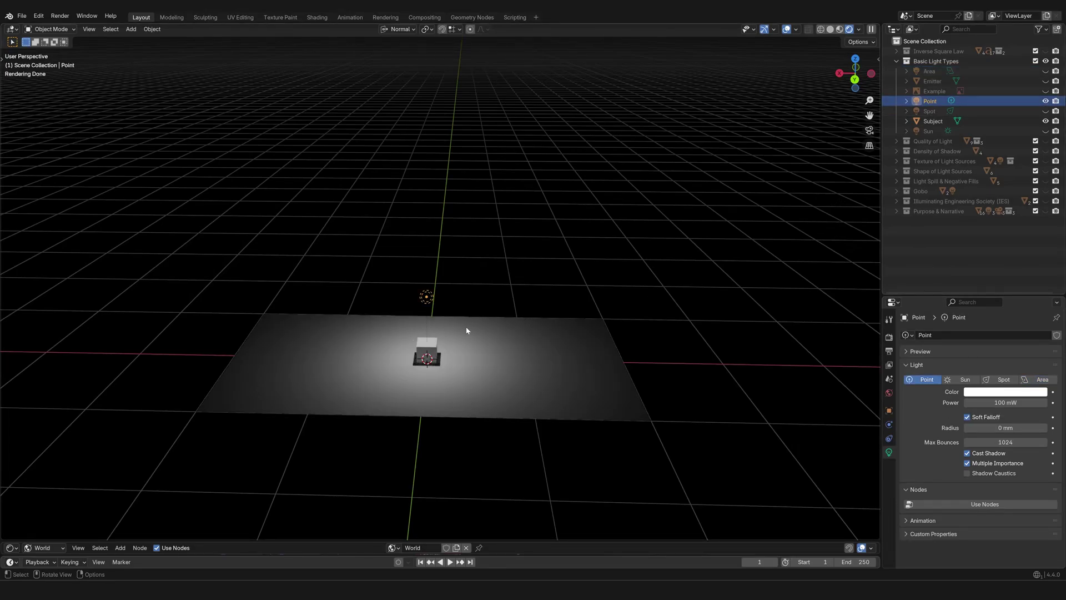
# Examine the Point light's falloff and the cube's shadow on the floor from several angles
pyautogui.scroll(4, 483, 314)
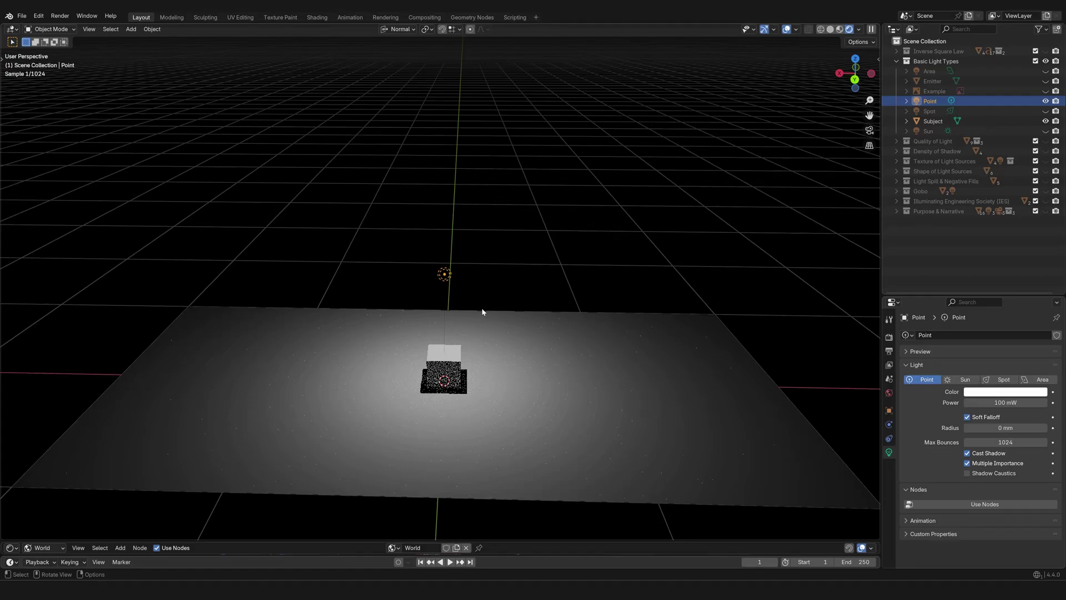
pyautogui.moveTo(484, 330); pyautogui.dragTo(472, 301, button='middle')
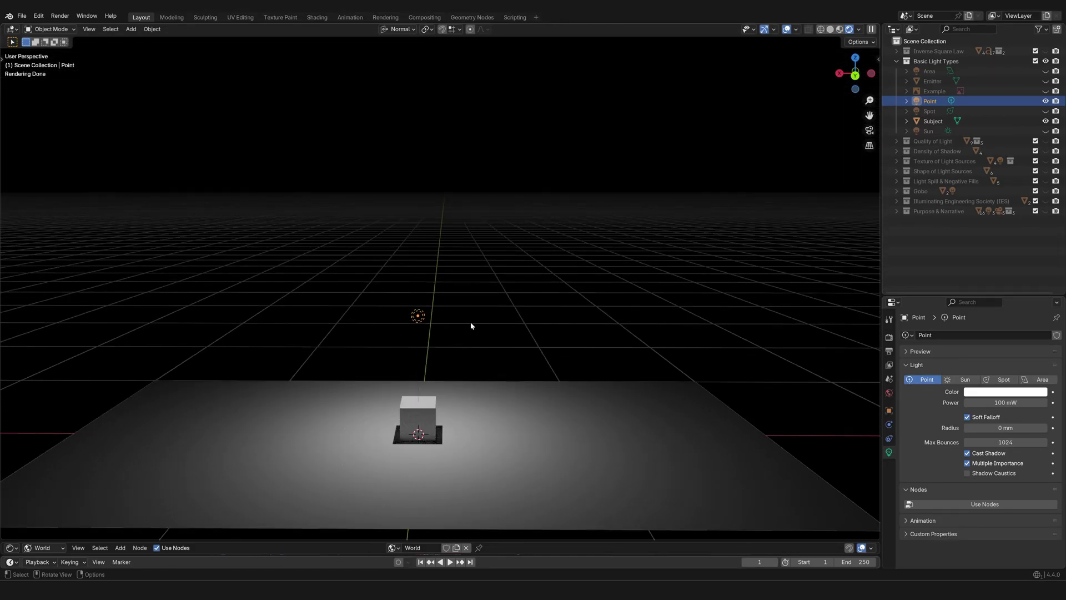
pyautogui.press('KP_Decimal')
pyautogui.scroll(4, 478, 323)
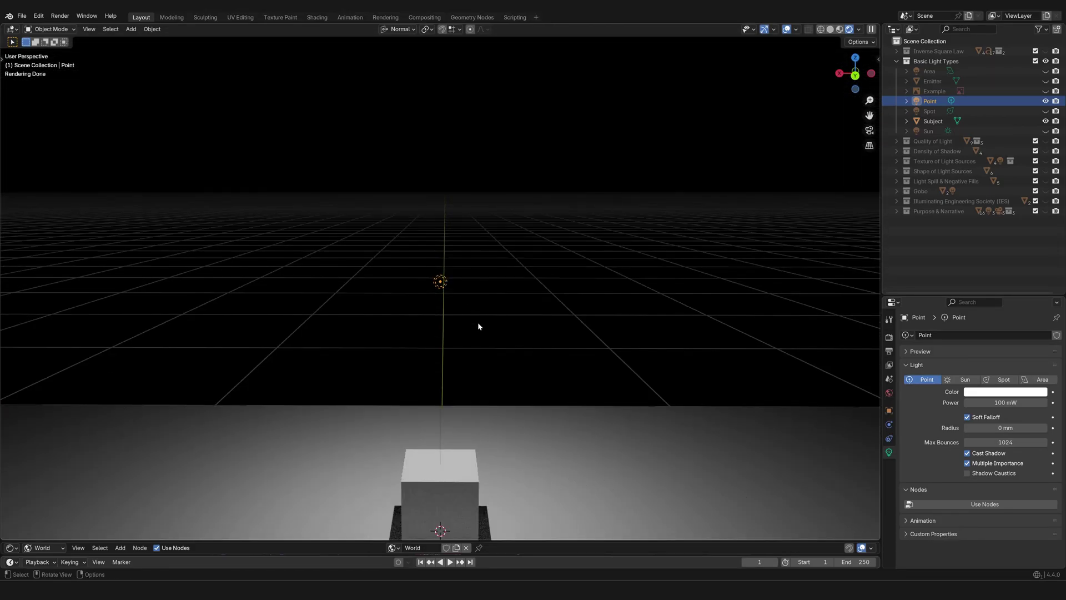
pyautogui.scroll(-2, 507, 365)
pyautogui.keyDown('shift'); pyautogui.moveTo(501, 383); pyautogui.dragTo(499, 332, button='middle'); pyautogui.keyUp('shift')
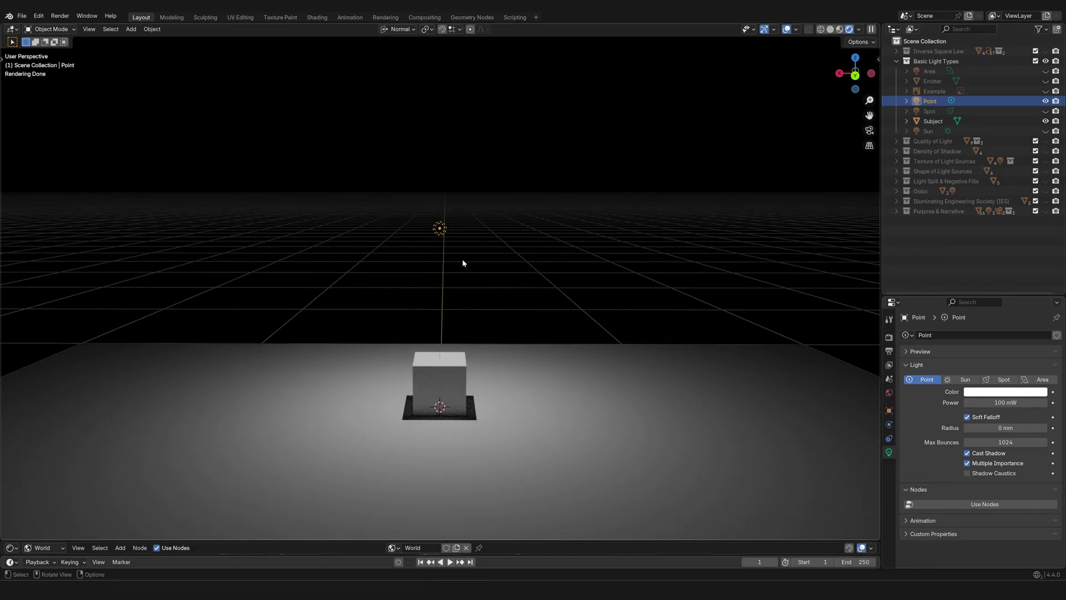
pyautogui.moveTo(459, 262)
pyautogui.mouseDown(button='middle')
pyautogui.moveTo(460, 276)
pyautogui.moveTo(606, 266)
pyautogui.moveTo(404, 272)
pyautogui.moveTo(539, 250)
pyautogui.moveTo(448, 238)
pyautogui.moveTo(434, 244)
pyautogui.moveTo(569, 240)
pyautogui.moveTo(422, 241)
pyautogui.moveTo(443, 231)
pyautogui.moveTo(526, 243)
pyautogui.moveTo(437, 254)
pyautogui.moveTo(463, 245)
pyautogui.mouseUp(button='middle')
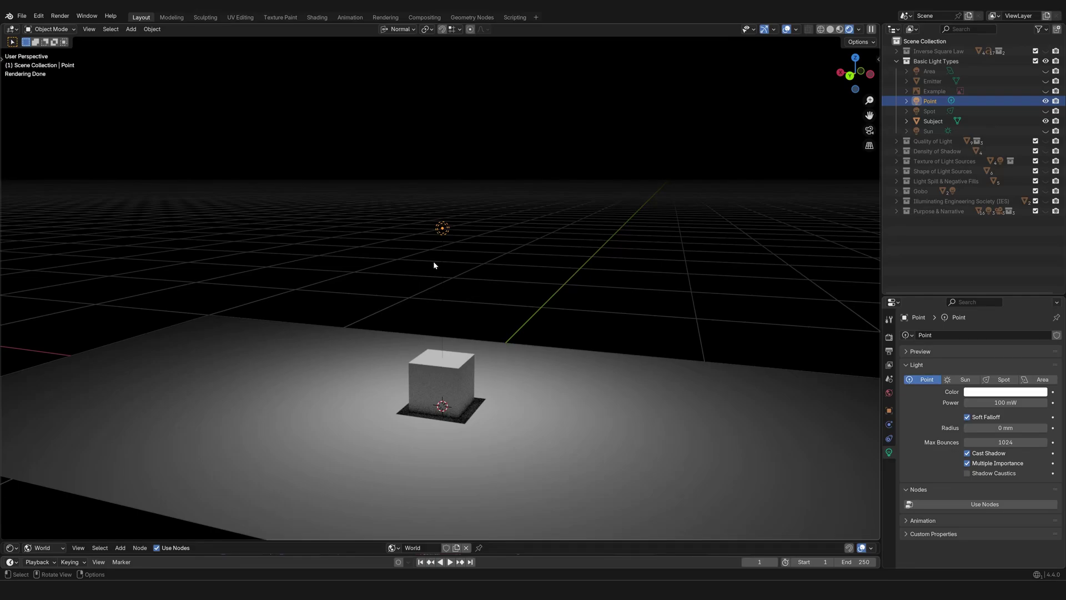
pyautogui.moveTo(432, 260); pyautogui.dragTo(474, 257, button='middle')
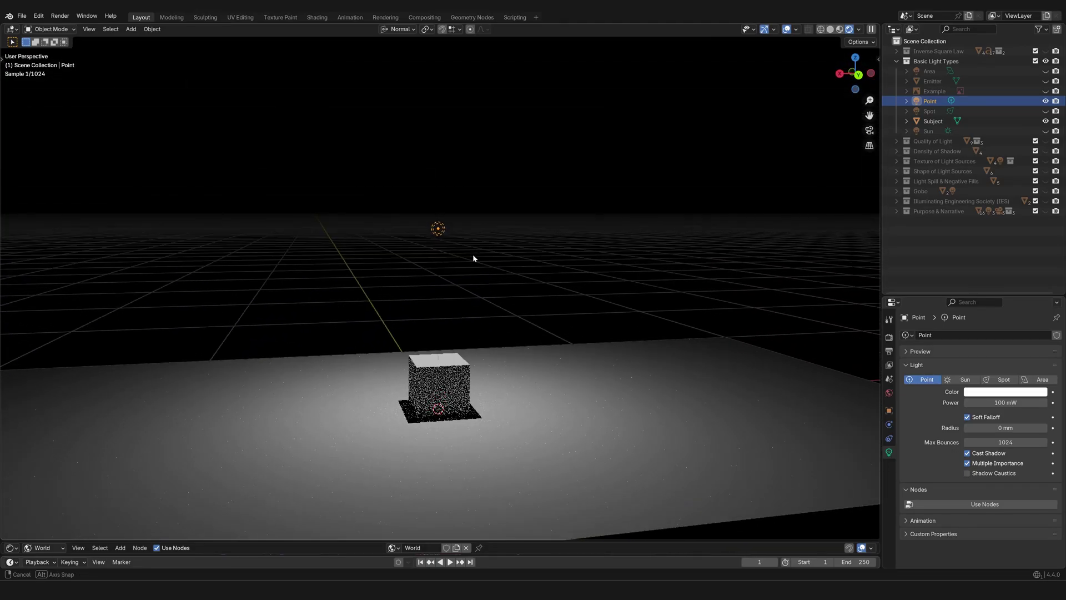
# Try moving the Point light sideways, away from its place above the cube
pyautogui.press('g')
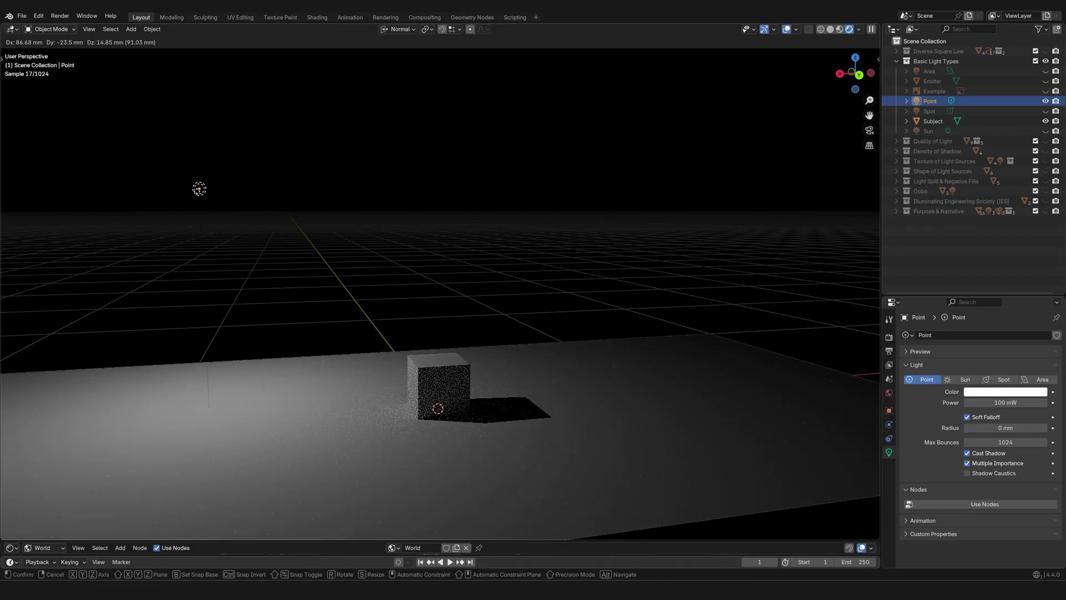
pyautogui.rightClick(459, 177)
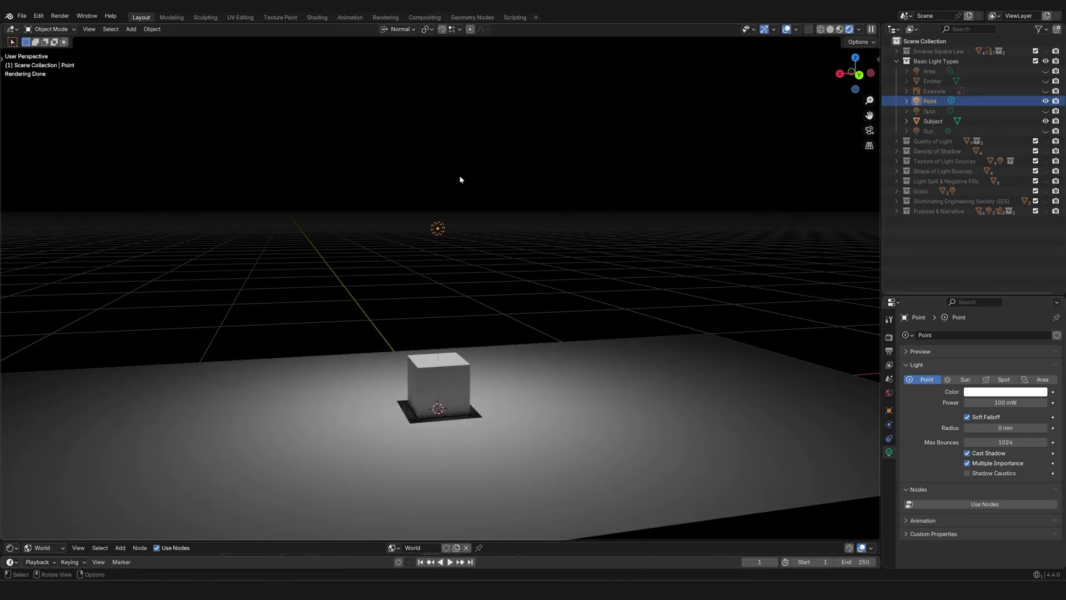
pyautogui.moveTo(531, 334); pyautogui.dragTo(563, 324, button='middle')
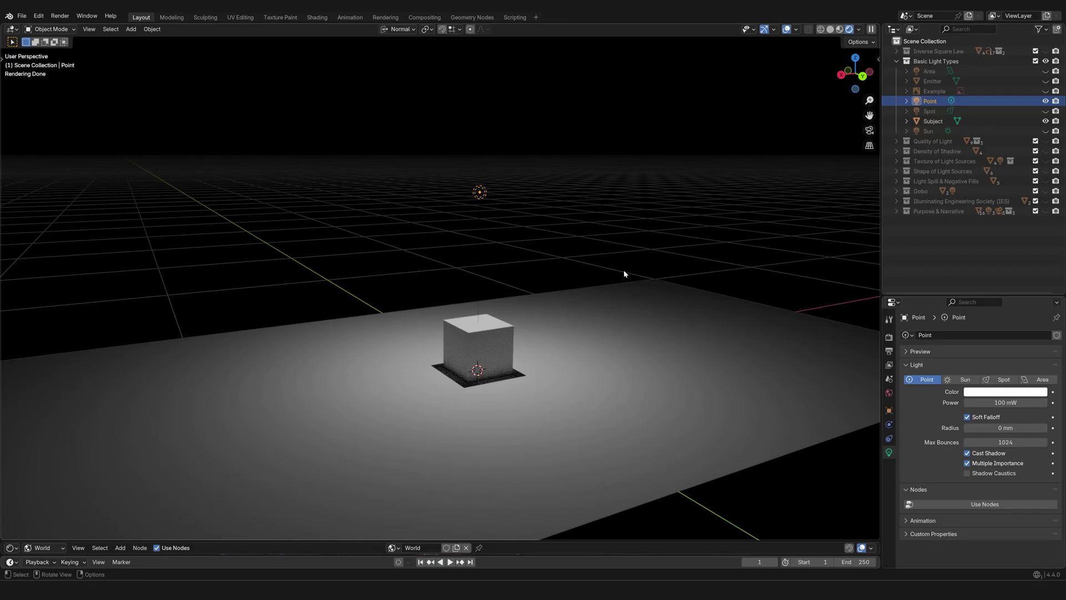
pyautogui.moveTo(626, 274); pyautogui.dragTo(608, 313, button='middle')
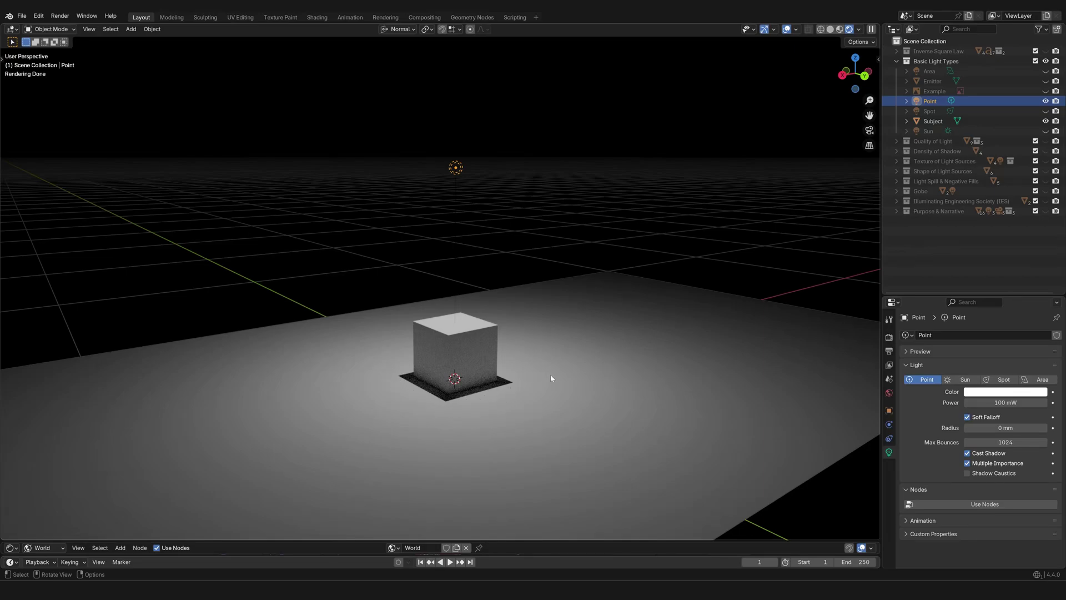
# Try a 10 mm radius on the Point light and return the radius to 0 mm
pyautogui.click(1006, 428)
pyautogui.write('10')
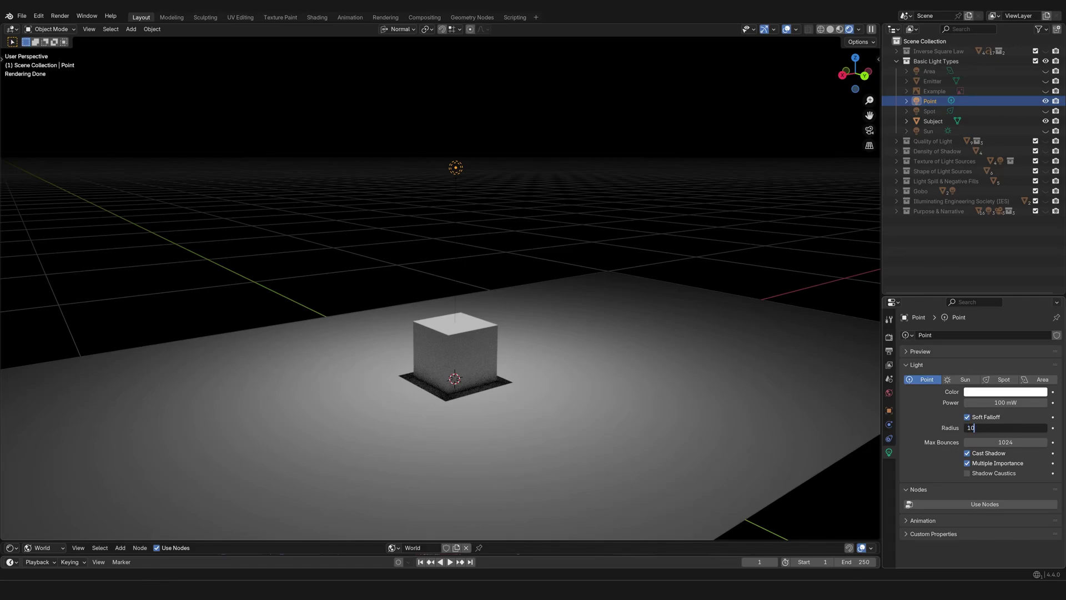
pyautogui.press('Return')
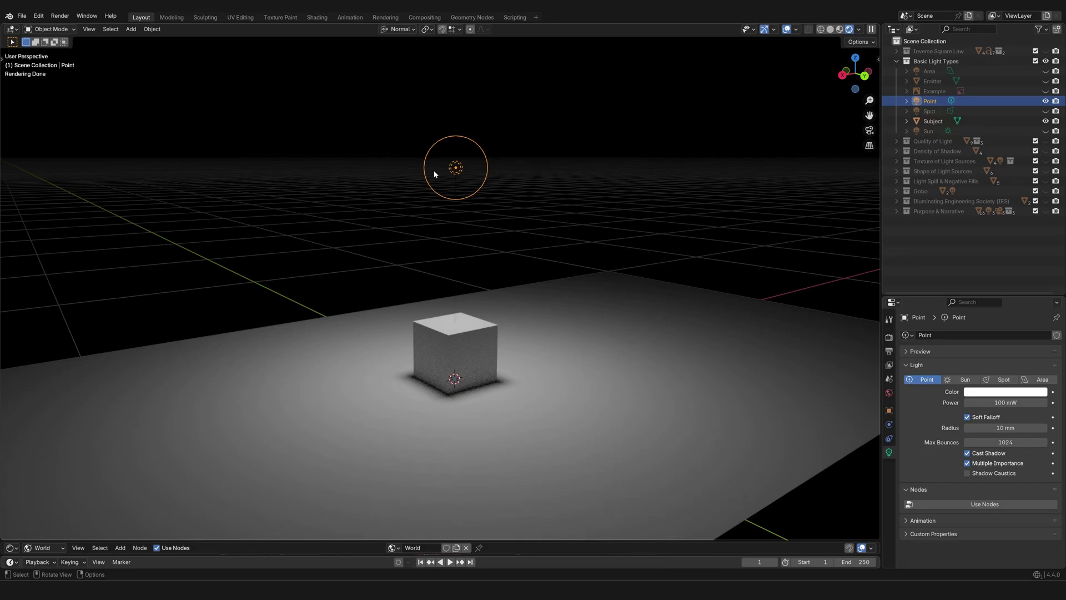
pyautogui.click(1011, 427)
pyautogui.write('1')
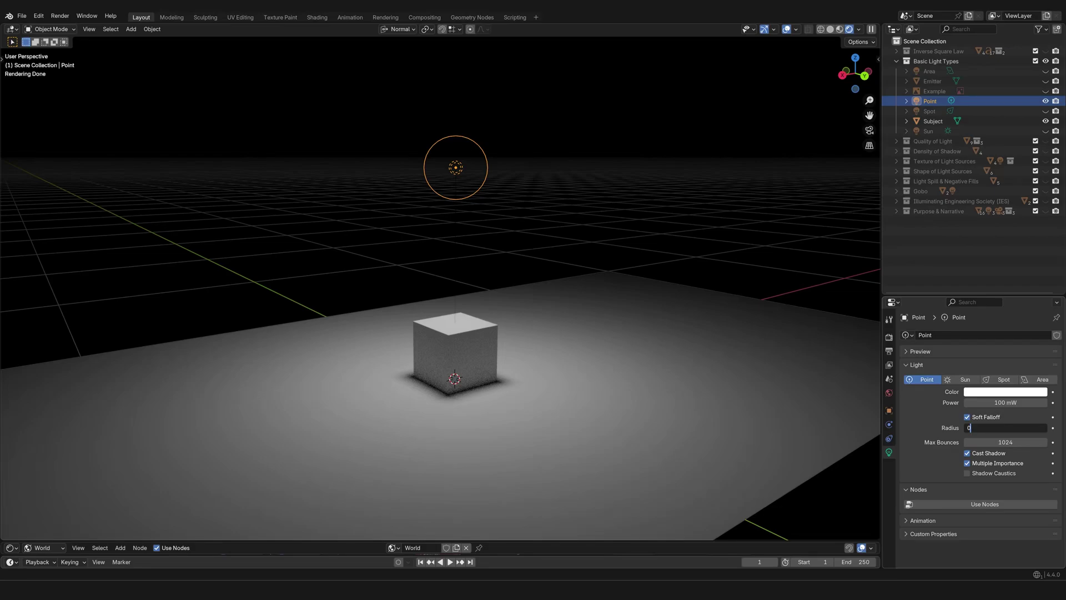
pyautogui.press('Return')
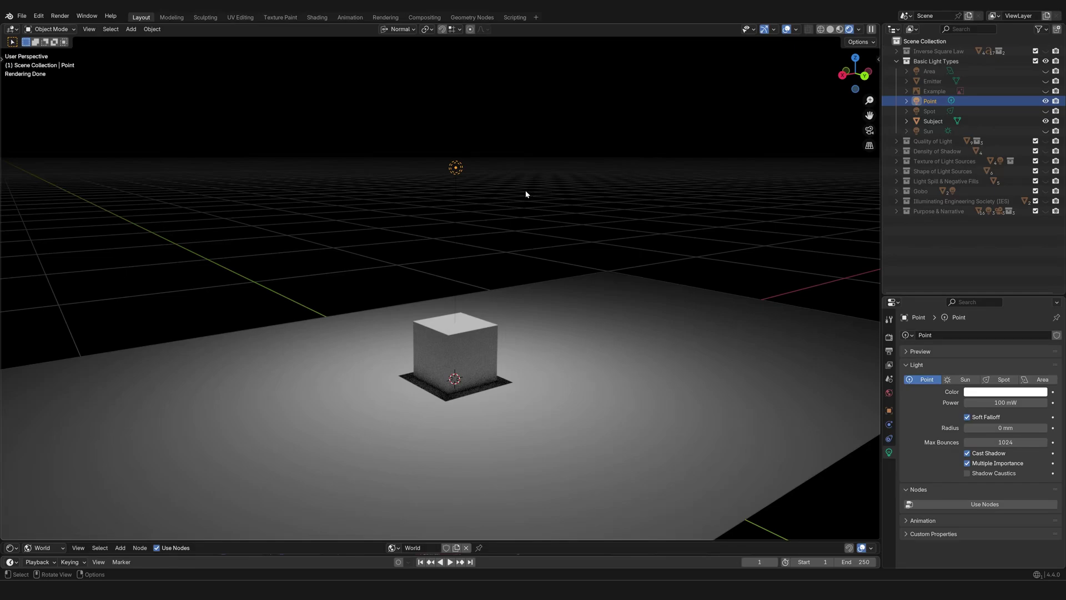
# Try moving and rotating the Point light above the cube to compare their effect on the shadow
pyautogui.press('g')
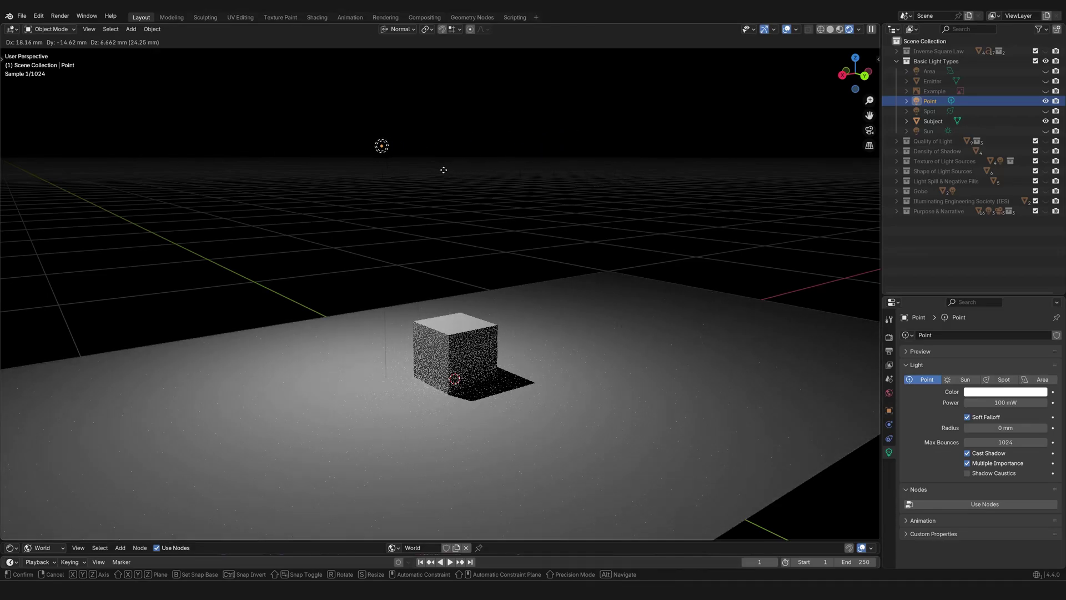
pyautogui.click(565, 205)
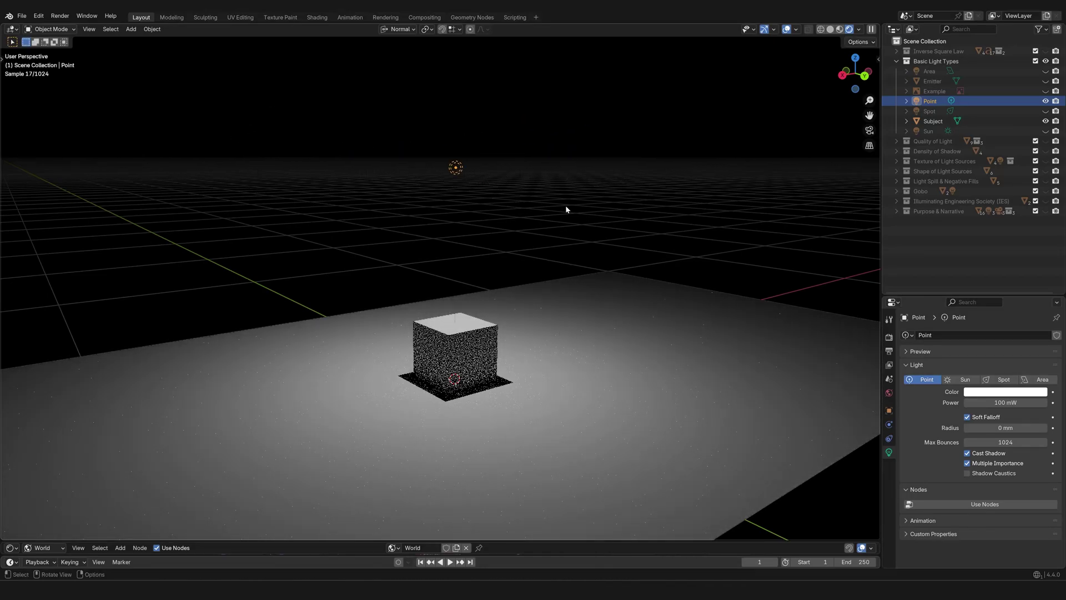
pyautogui.press('r')
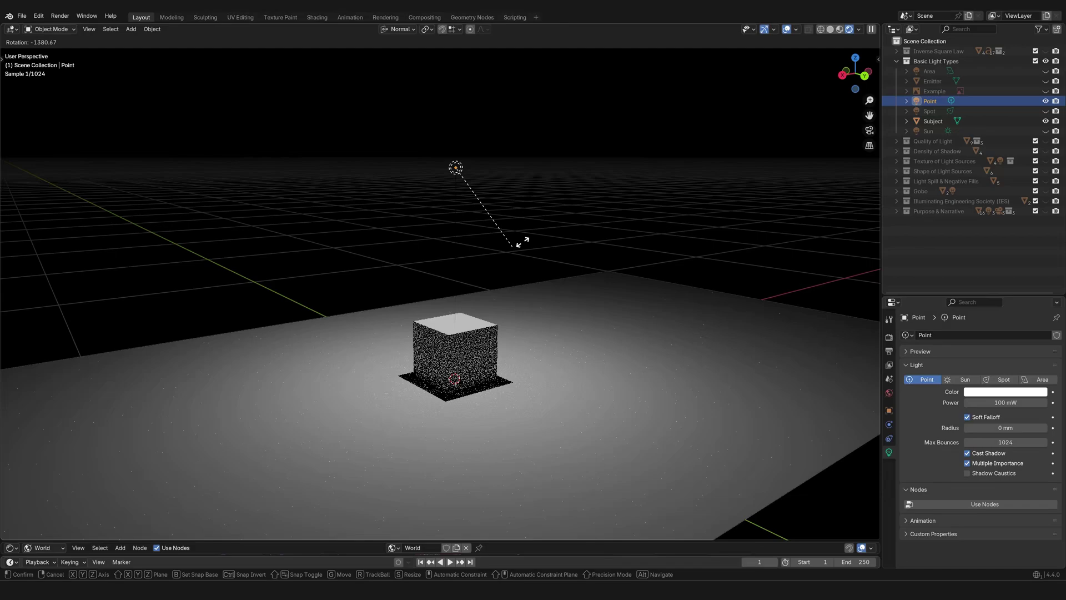
pyautogui.click(394, 177)
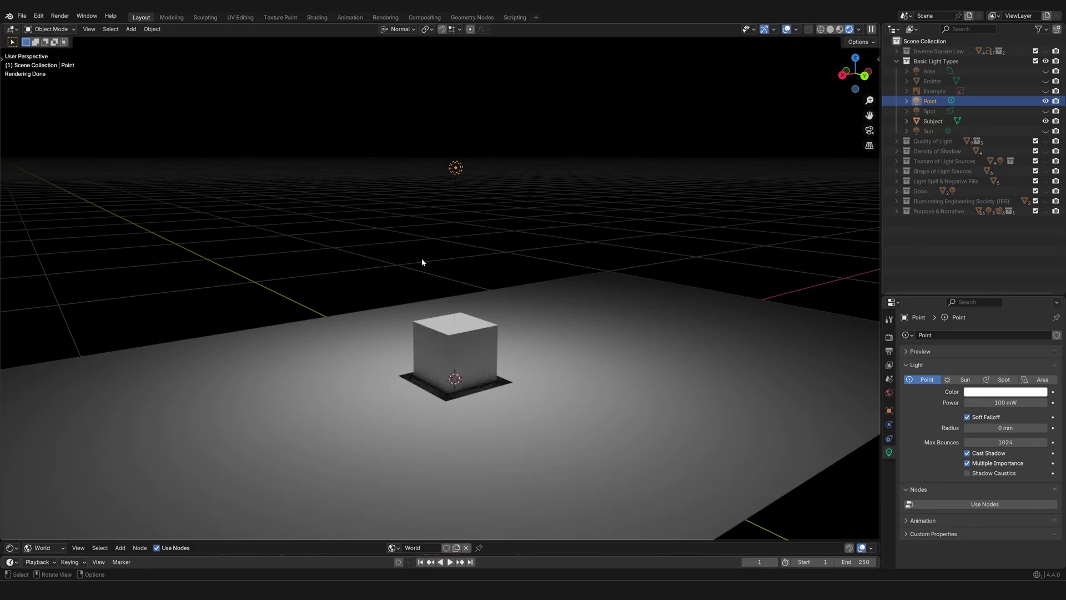
# Hide the Point light, and unhide and select the Sun light to light the cube and floor
pyautogui.click(1045, 100)
pyautogui.click(1046, 131)
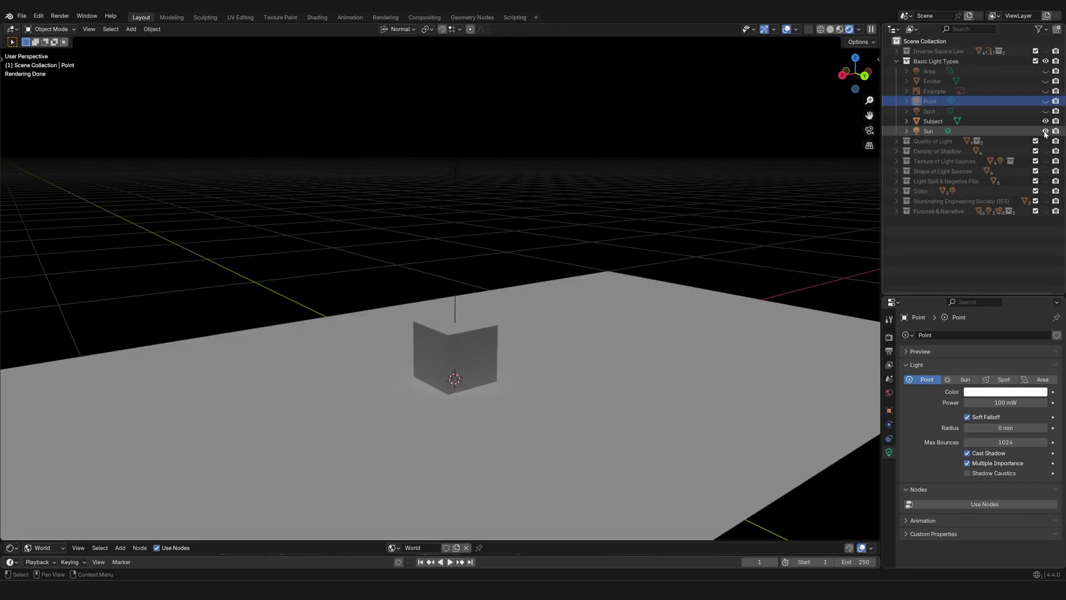
pyautogui.click(929, 131)
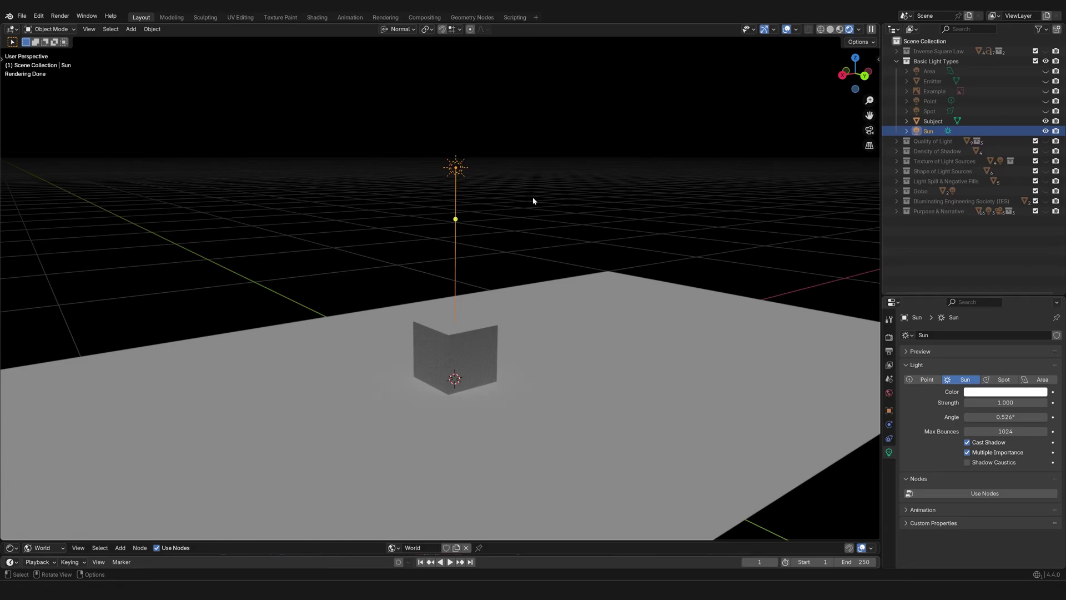
pyautogui.moveTo(525, 211); pyautogui.dragTo(447, 269, button='middle')
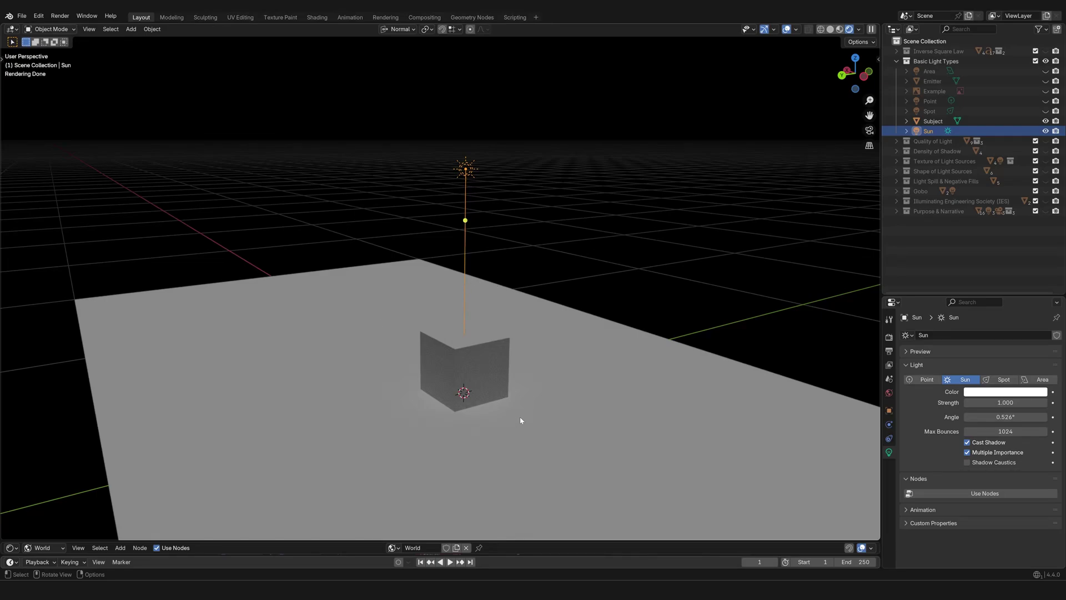
pyautogui.moveTo(430, 287); pyautogui.dragTo(539, 384, button='middle')
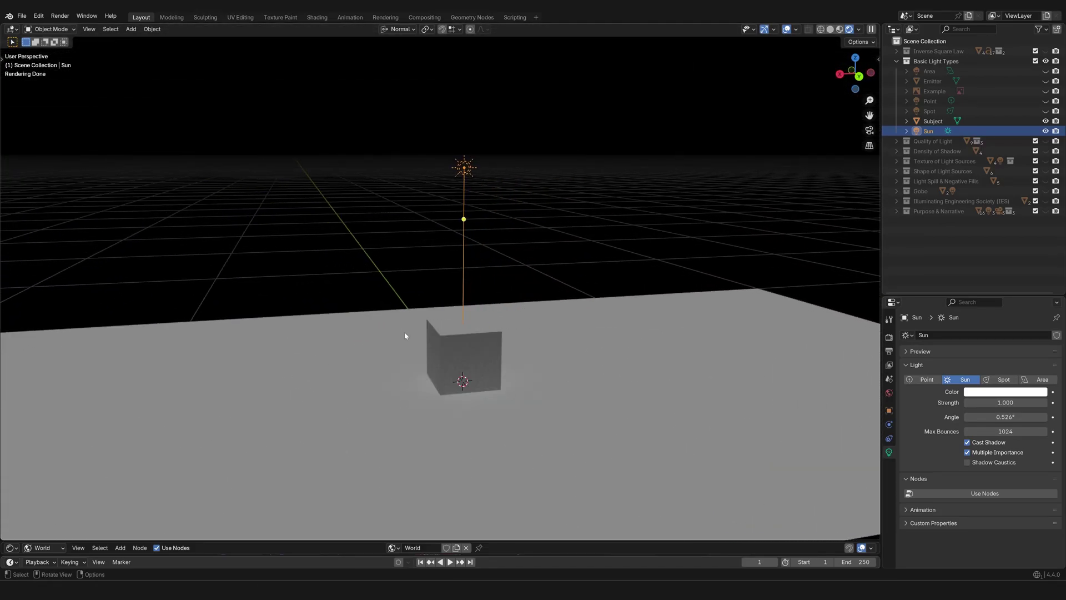
pyautogui.moveTo(407, 330); pyautogui.dragTo(486, 124, button='middle')
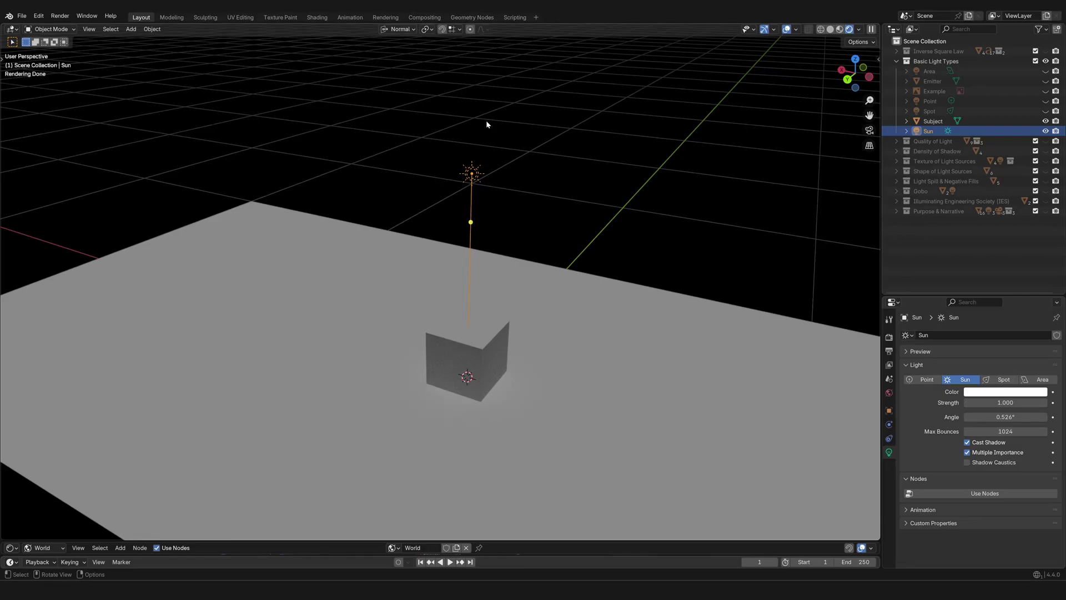
pyautogui.moveTo(515, 360); pyautogui.dragTo(574, 328, button='middle')
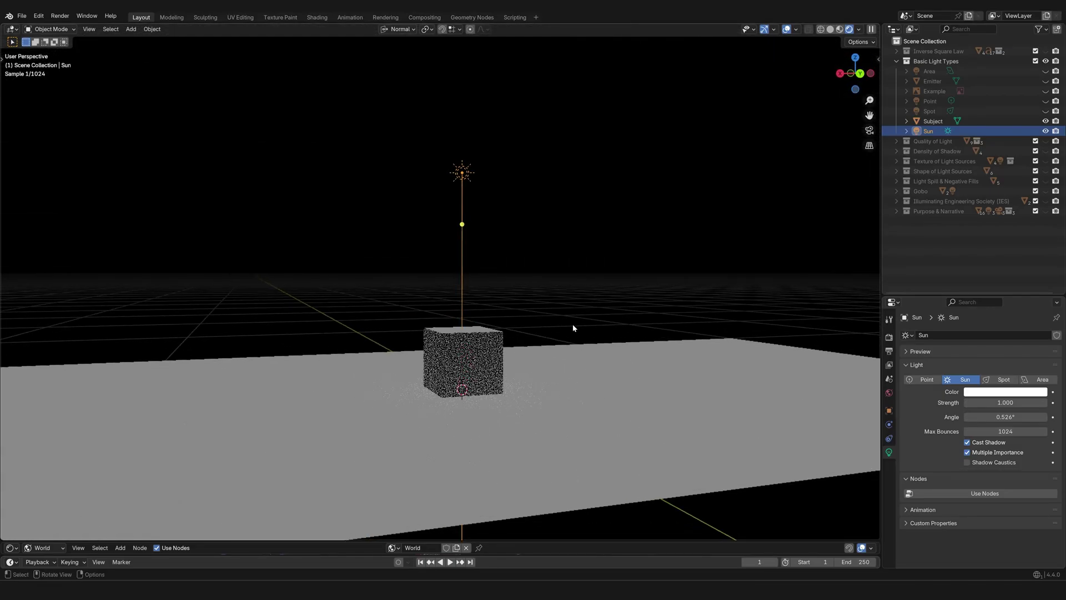
pyautogui.moveTo(495, 352); pyautogui.dragTo(398, 368, button='middle')
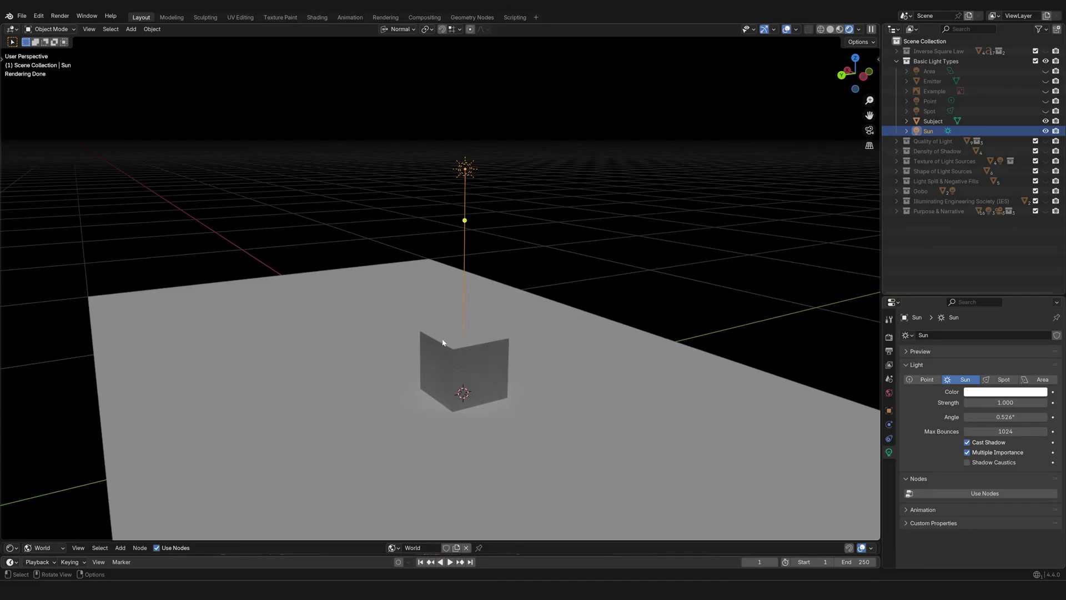
# Move the Sun light to several spots on either side of the cube, and rotate it to cast an angled shadow
pyautogui.moveTo(419, 295); pyautogui.dragTo(550, 375, button='middle')
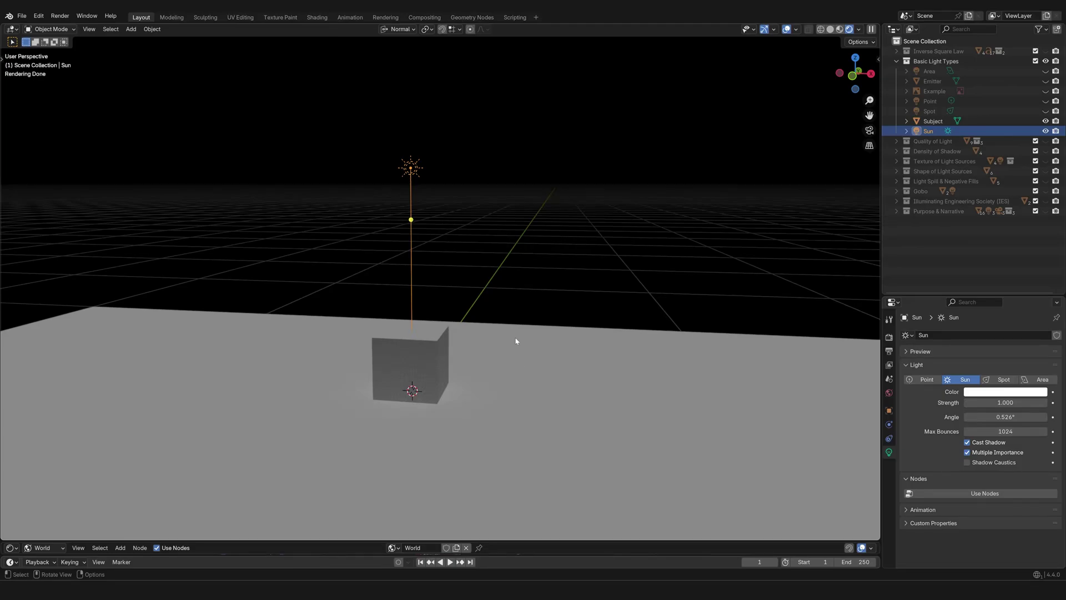
pyautogui.moveTo(522, 371); pyautogui.dragTo(485, 393, button='middle')
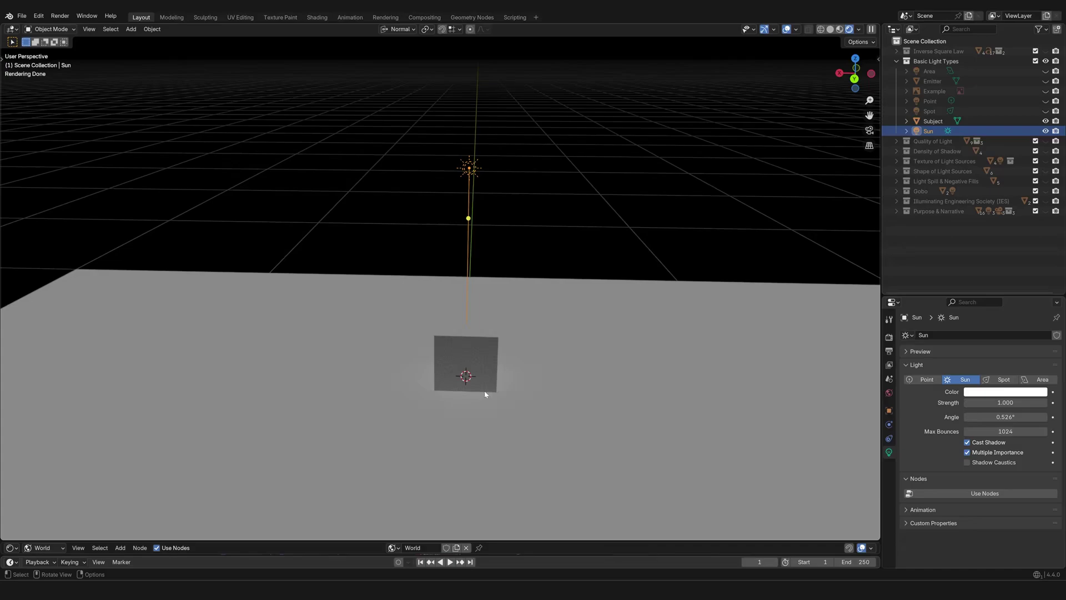
pyautogui.moveTo(510, 302); pyautogui.dragTo(483, 328, button='middle')
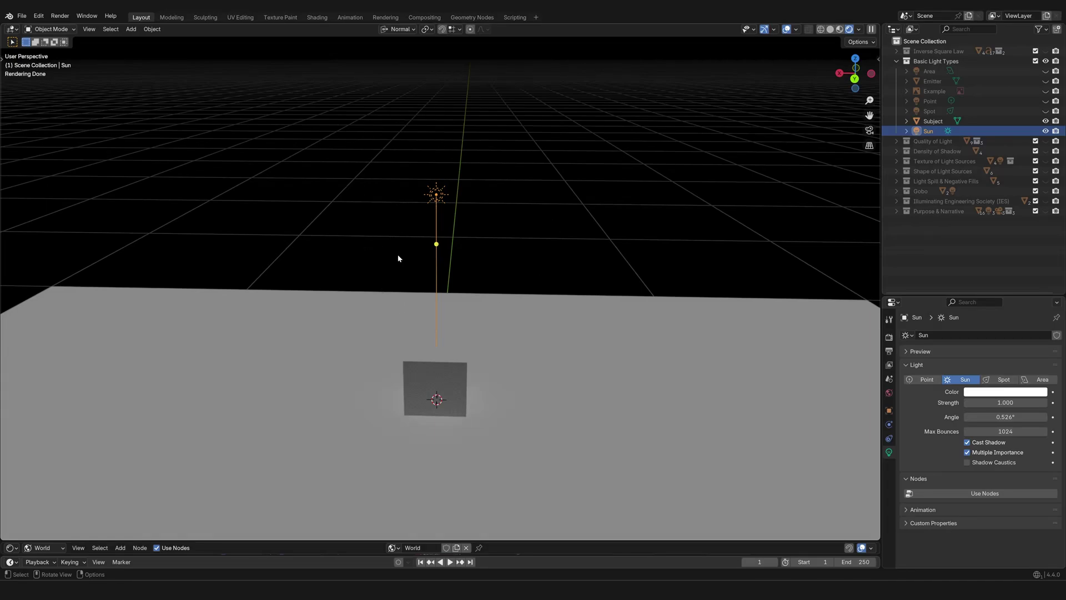
pyautogui.press('g')
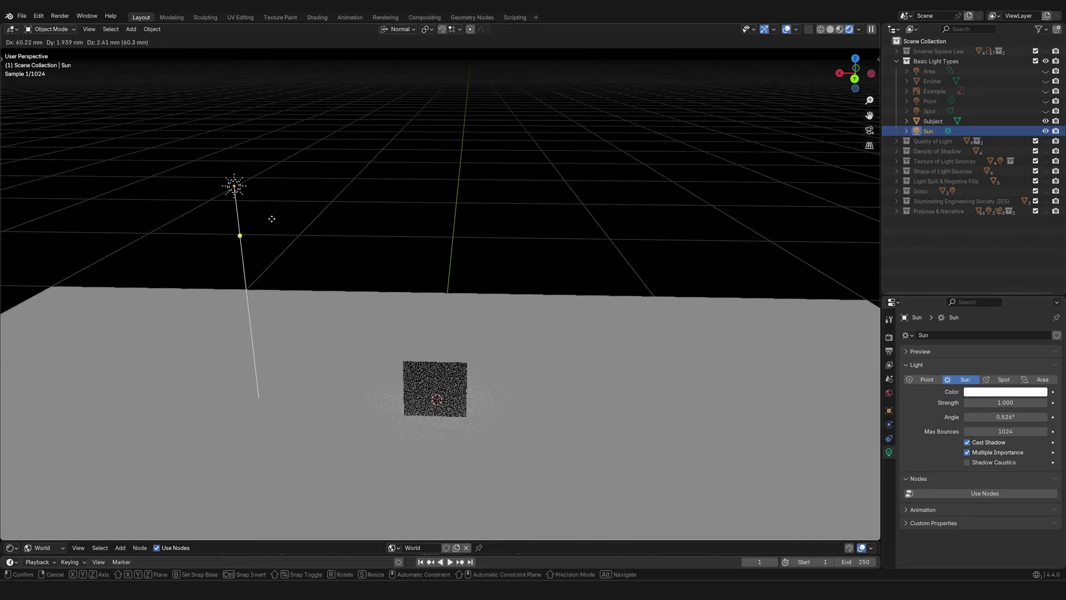
pyautogui.click(652, 228)
pyautogui.press('g')
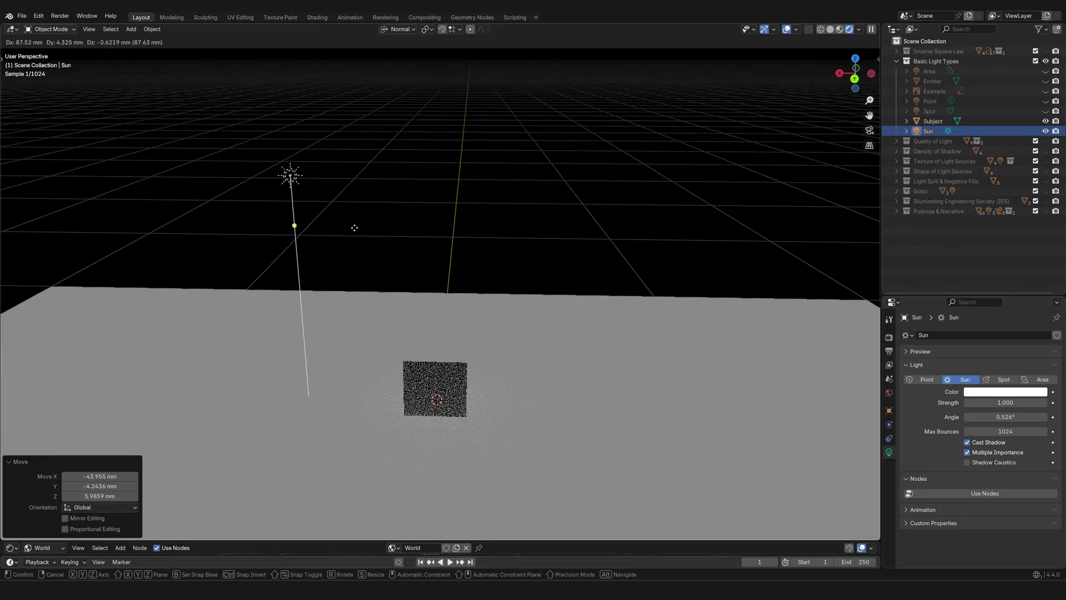
pyautogui.click(340, 239)
pyautogui.press('g')
pyautogui.click(629, 236)
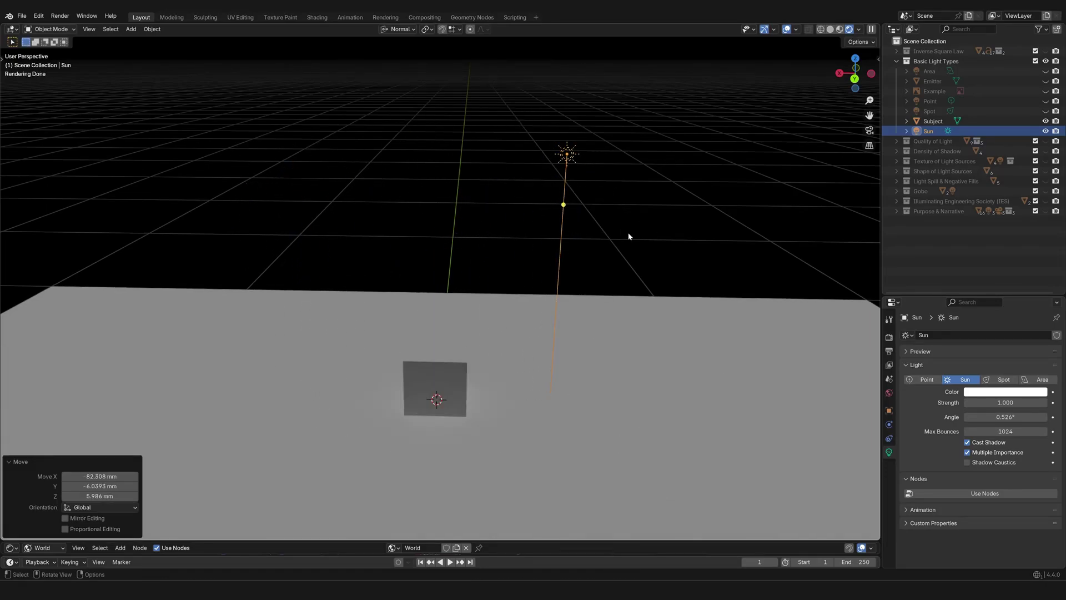
pyautogui.press('r')
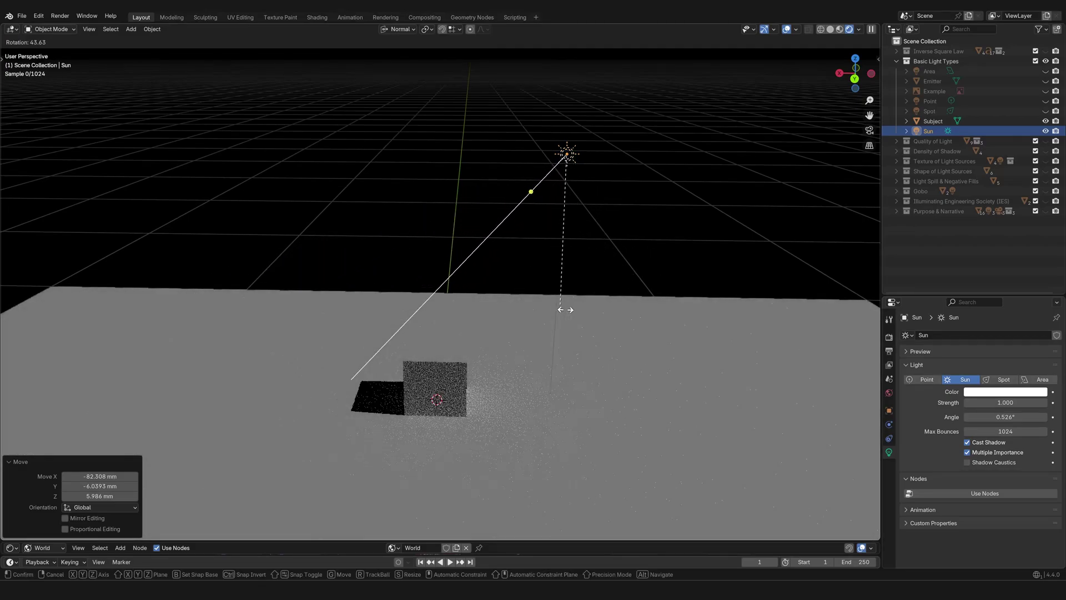
pyautogui.click(587, 320)
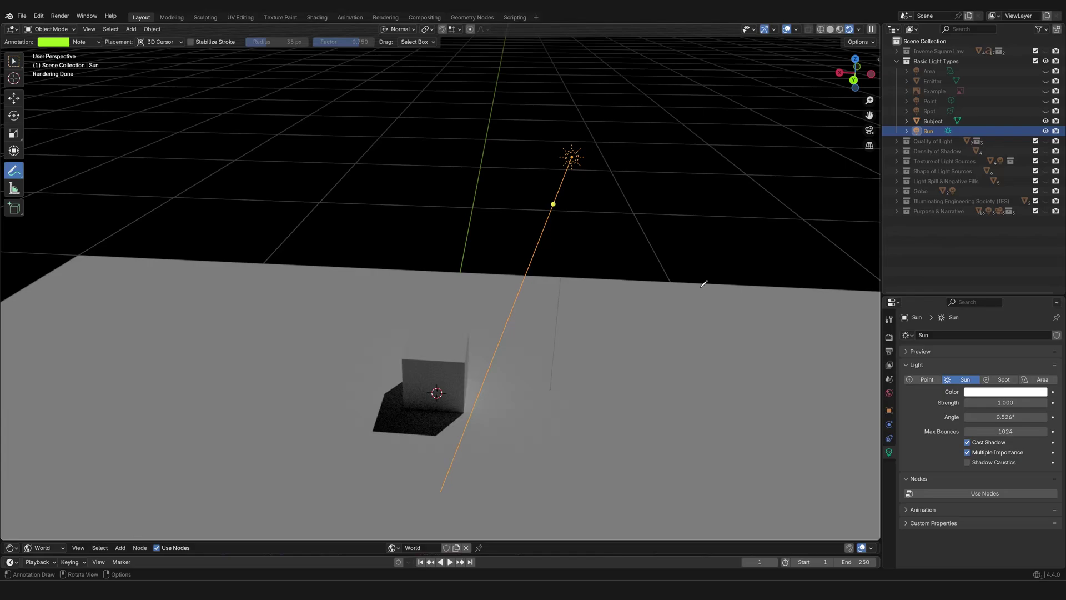
# Sketch a green annotation of a point source with outward arrows and a round object beside it
pyautogui.click(598, 305)
pyautogui.moveTo(597, 305); pyautogui.dragTo(646, 267)
pyautogui.moveTo(597, 305)
pyautogui.mouseDown()
pyautogui.moveTo(626, 331)
pyautogui.moveTo(621, 300)
pyautogui.moveTo(629, 304)
pyautogui.moveTo(583, 271)
pyautogui.mouseUp()
pyautogui.moveTo(581, 281)
pyautogui.mouseDown()
pyautogui.moveTo(590, 279)
pyautogui.moveTo(584, 310)
pyautogui.moveTo(561, 306)
pyautogui.mouseUp()
pyautogui.moveTo(722, 273)
pyautogui.mouseDown()
pyautogui.moveTo(756, 278)
pyautogui.moveTo(708, 311)
pyautogui.moveTo(744, 330)
pyautogui.moveTo(766, 282)
pyautogui.mouseUp()
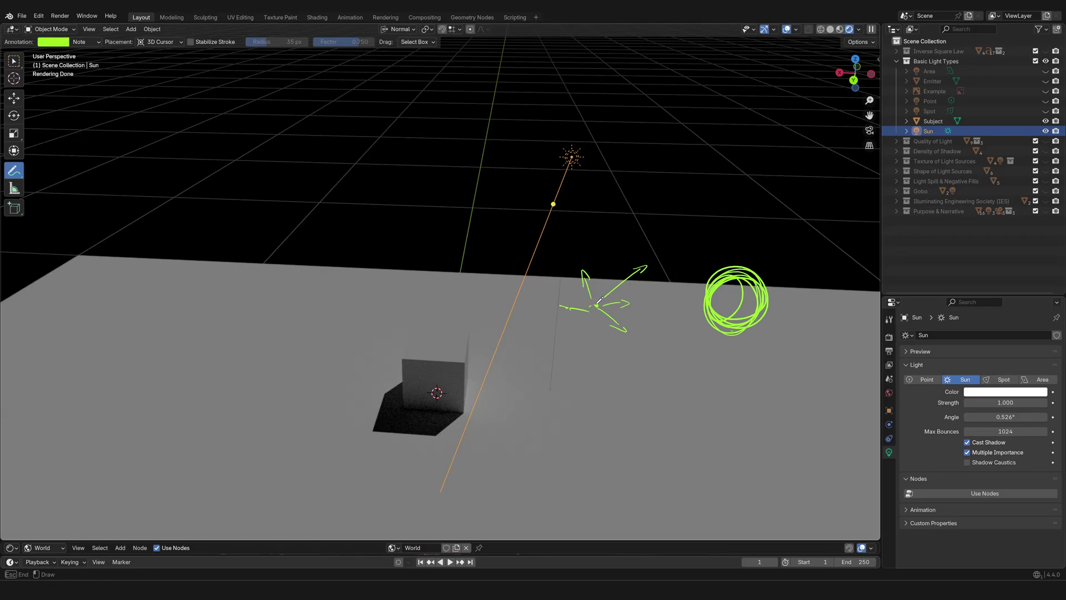
# Annotate diverging rays from the point source past both edges of the circle, with a shadow line behind it and two parallel guide lines
pyautogui.moveTo(597, 303); pyautogui.dragTo(785, 256)
pyautogui.moveTo(578, 305); pyautogui.dragTo(811, 253)
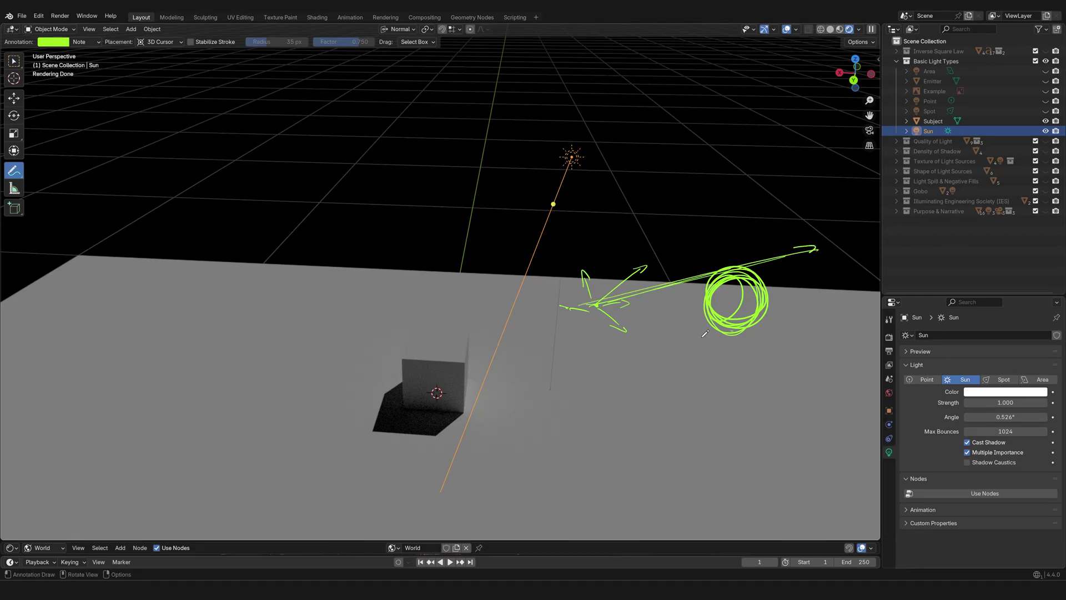
pyautogui.moveTo(597, 305); pyautogui.dragTo(784, 334)
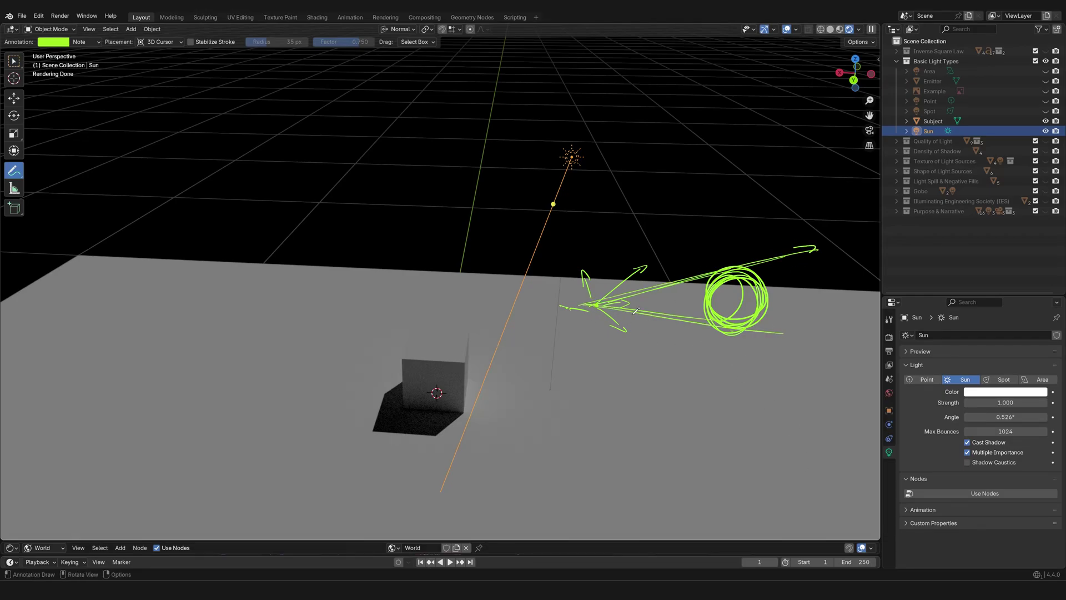
pyautogui.moveTo(638, 314)
pyautogui.mouseDown()
pyautogui.moveTo(807, 335)
pyautogui.moveTo(804, 351)
pyautogui.mouseUp()
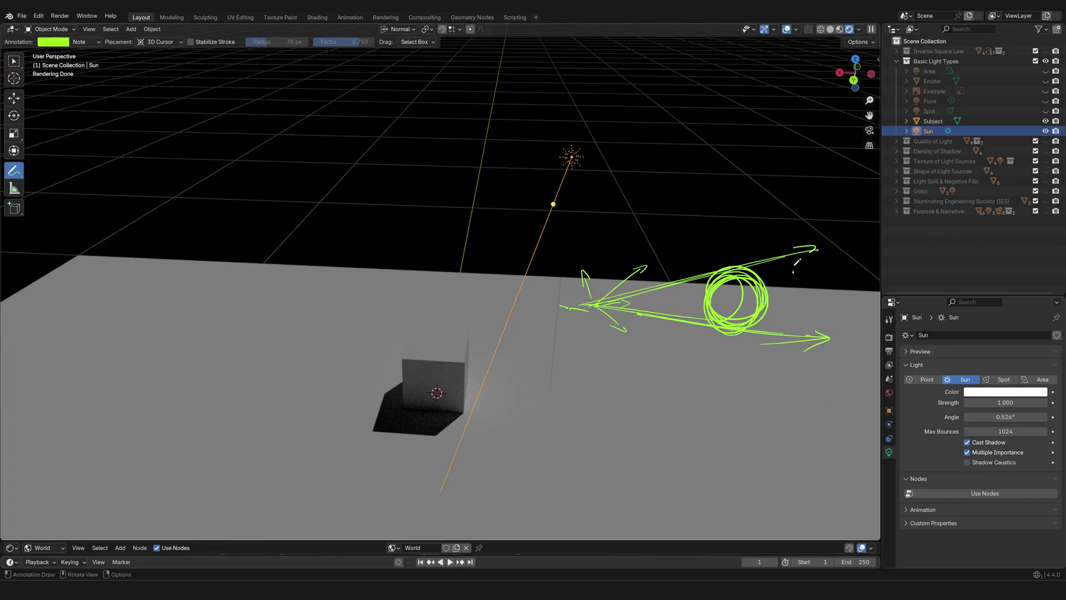
pyautogui.moveTo(794, 272)
pyautogui.mouseDown()
pyautogui.moveTo(801, 268)
pyautogui.moveTo(792, 348)
pyautogui.mouseUp()
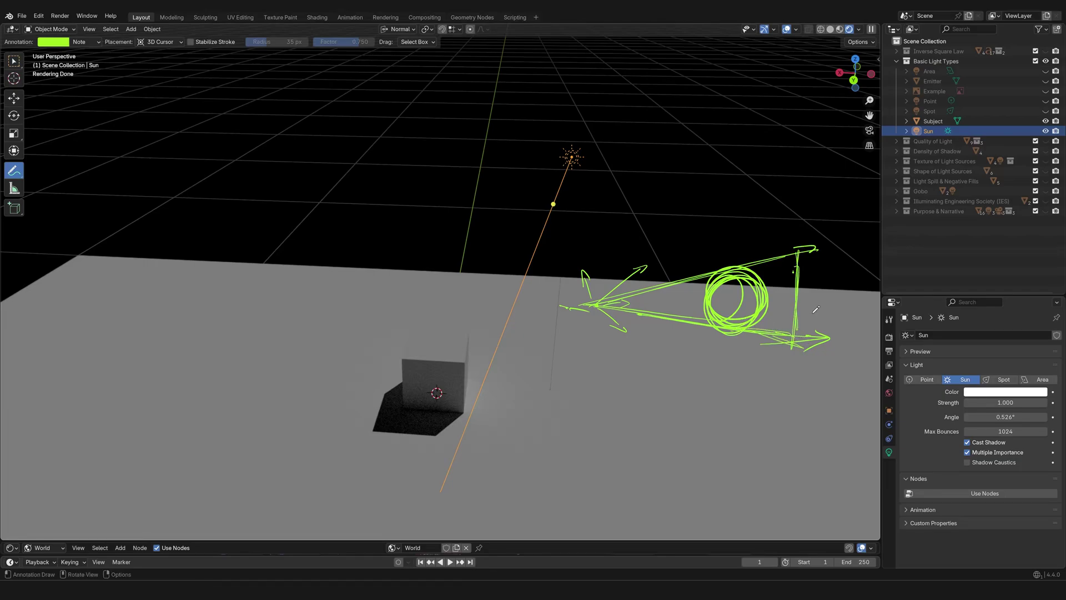
pyautogui.moveTo(652, 341); pyautogui.dragTo(788, 341)
pyautogui.moveTo(688, 245); pyautogui.dragTo(825, 246)
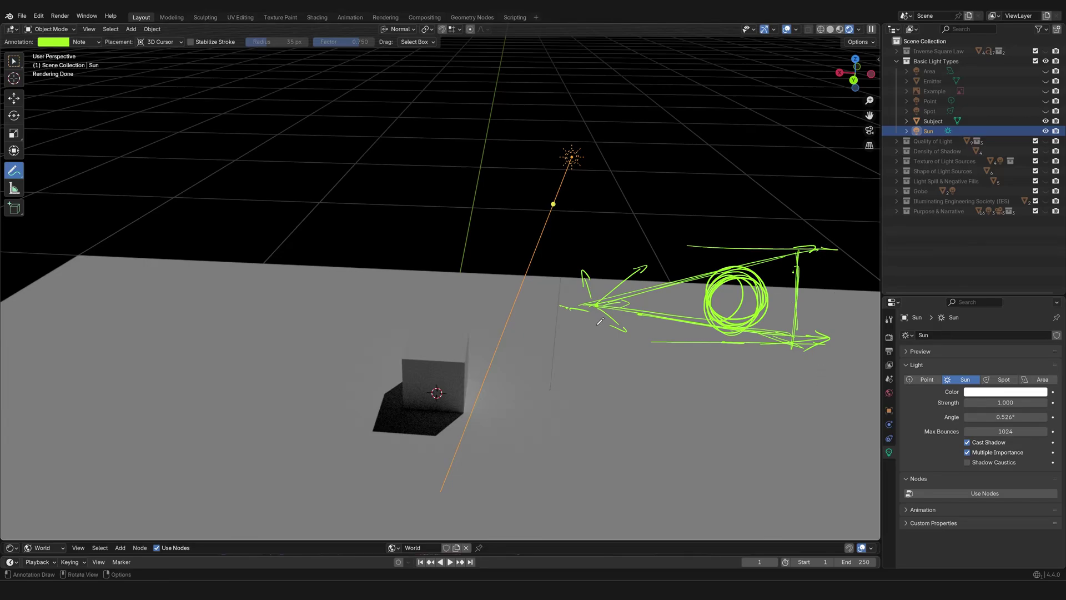
# Add vertical arrows at the annotated point source and further rays from it toward the upper edge of the circle
pyautogui.moveTo(597, 304); pyautogui.dragTo(598, 284)
pyautogui.moveTo(597, 306); pyautogui.dragTo(597, 337)
pyautogui.moveTo(591, 284); pyautogui.dragTo(765, 248)
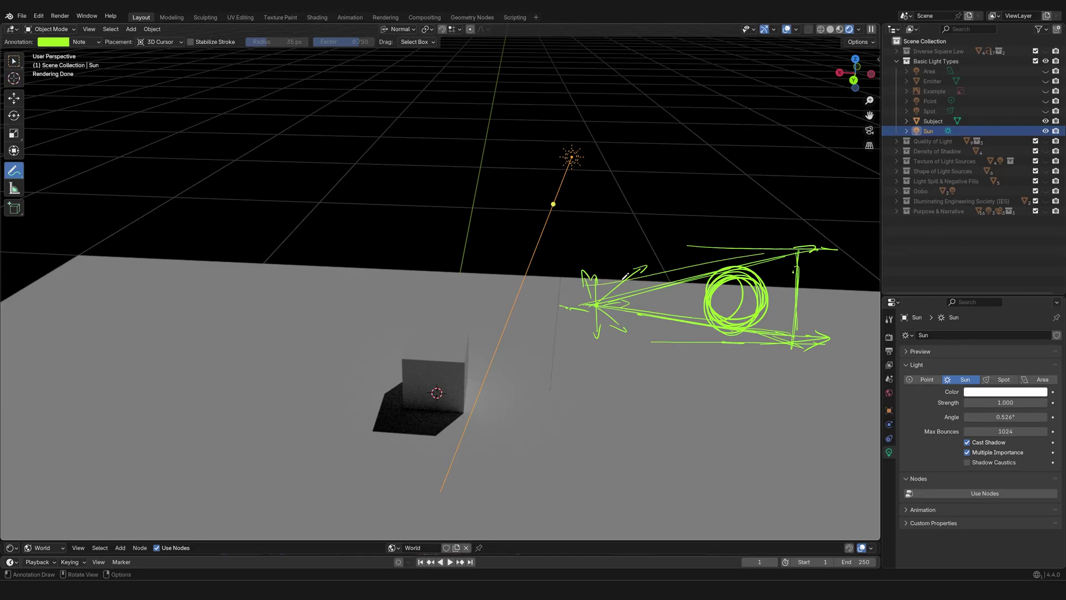
pyautogui.moveTo(624, 280)
pyautogui.mouseDown()
pyautogui.moveTo(828, 250)
pyautogui.moveTo(800, 254)
pyautogui.mouseUp()
pyautogui.moveTo(600, 301)
pyautogui.mouseDown()
pyautogui.moveTo(664, 171)
pyautogui.moveTo(693, 147)
pyautogui.moveTo(721, 168)
pyautogui.moveTo(689, 154)
pyautogui.moveTo(700, 142)
pyautogui.moveTo(708, 149)
pyautogui.moveTo(687, 159)
pyautogui.moveTo(701, 284)
pyautogui.mouseUp()
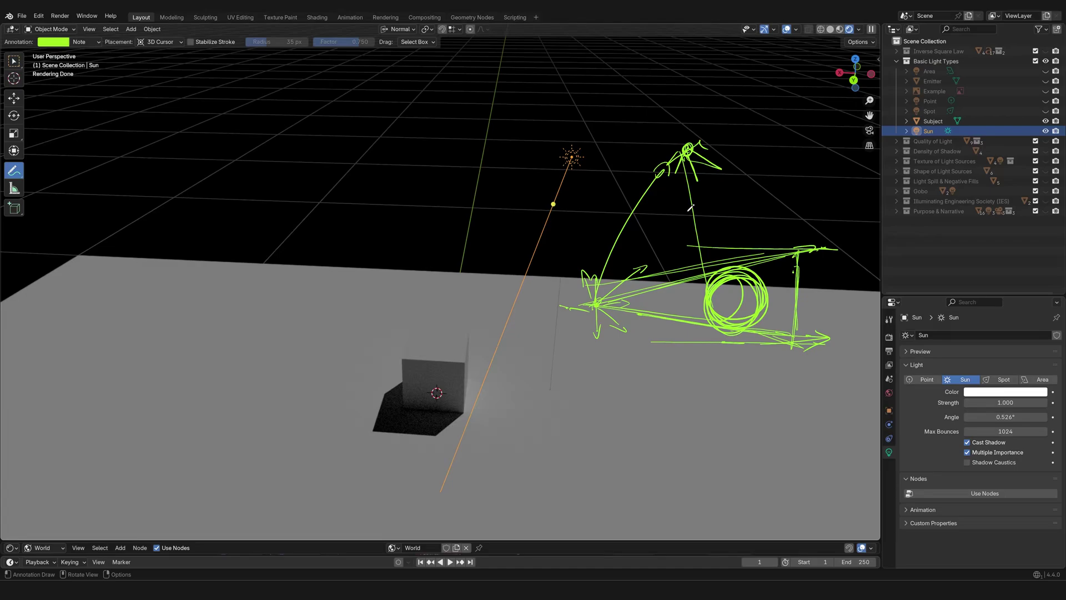
# Annotate rays from the raised light position past the circle, and mark the shadow lines behind it
pyautogui.moveTo(682, 181); pyautogui.dragTo(715, 403)
pyautogui.moveTo(691, 153); pyautogui.dragTo(833, 378)
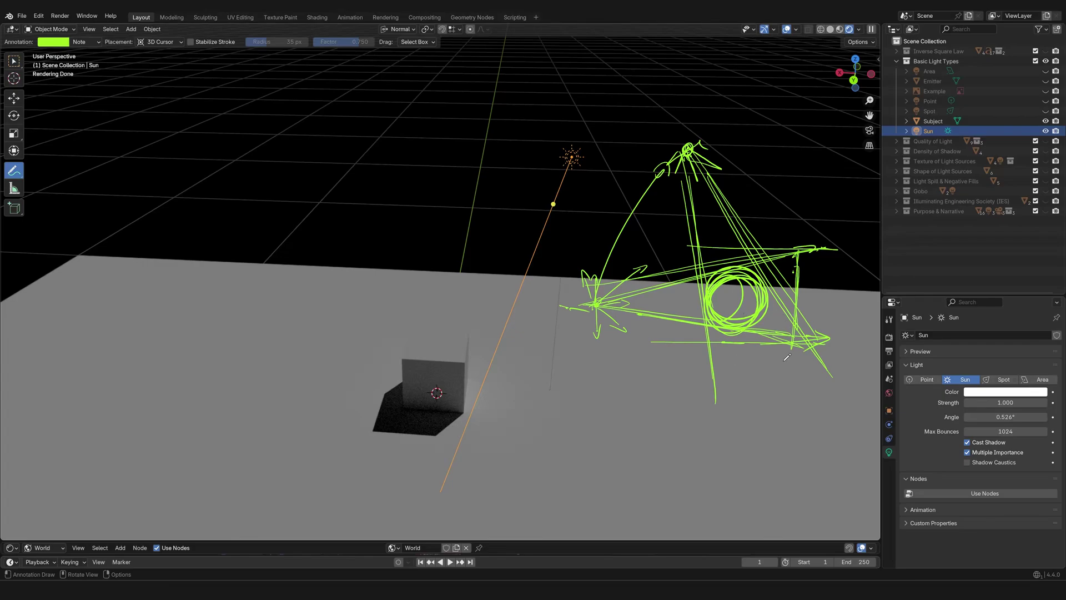
pyautogui.moveTo(764, 381)
pyautogui.mouseDown()
pyautogui.moveTo(711, 404)
pyautogui.moveTo(767, 383)
pyautogui.moveTo(734, 394)
pyautogui.mouseUp()
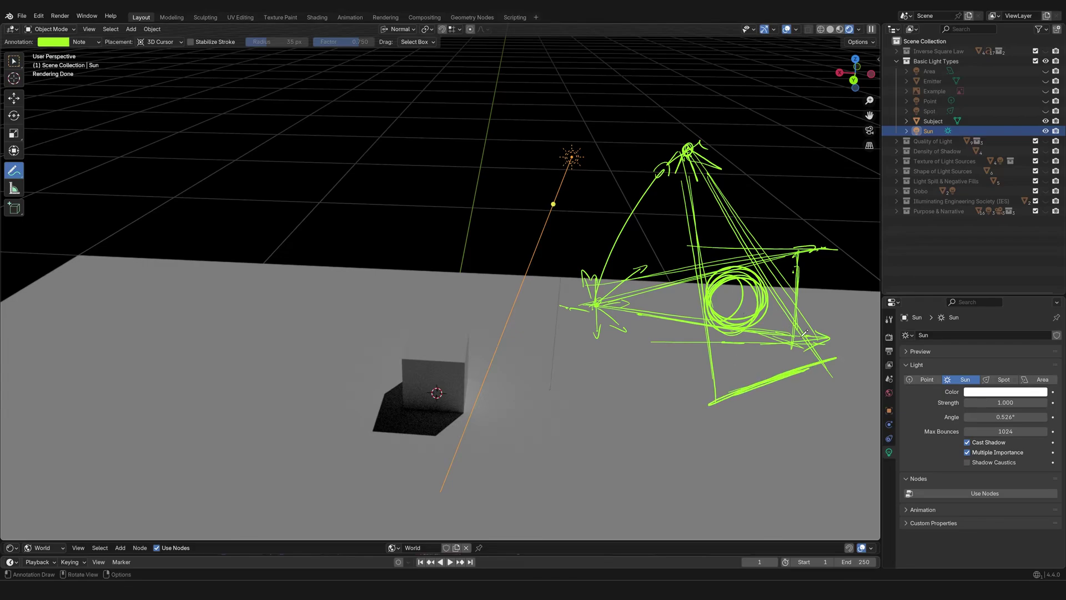
pyautogui.moveTo(793, 318)
pyautogui.mouseDown()
pyautogui.moveTo(793, 258)
pyautogui.moveTo(791, 321)
pyautogui.mouseUp()
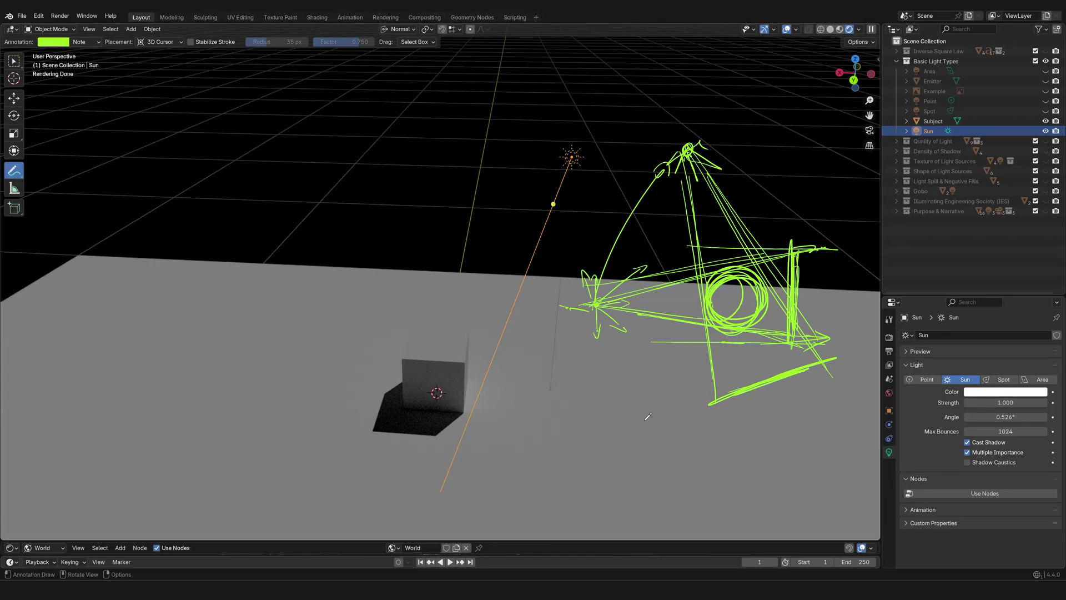
# Annotate an arrow pointing at the Sun light and direction arrows between the light, the cube and the floor
pyautogui.moveTo(575, 129); pyautogui.dragTo(582, 113)
pyautogui.moveTo(459, 354); pyautogui.dragTo(566, 170)
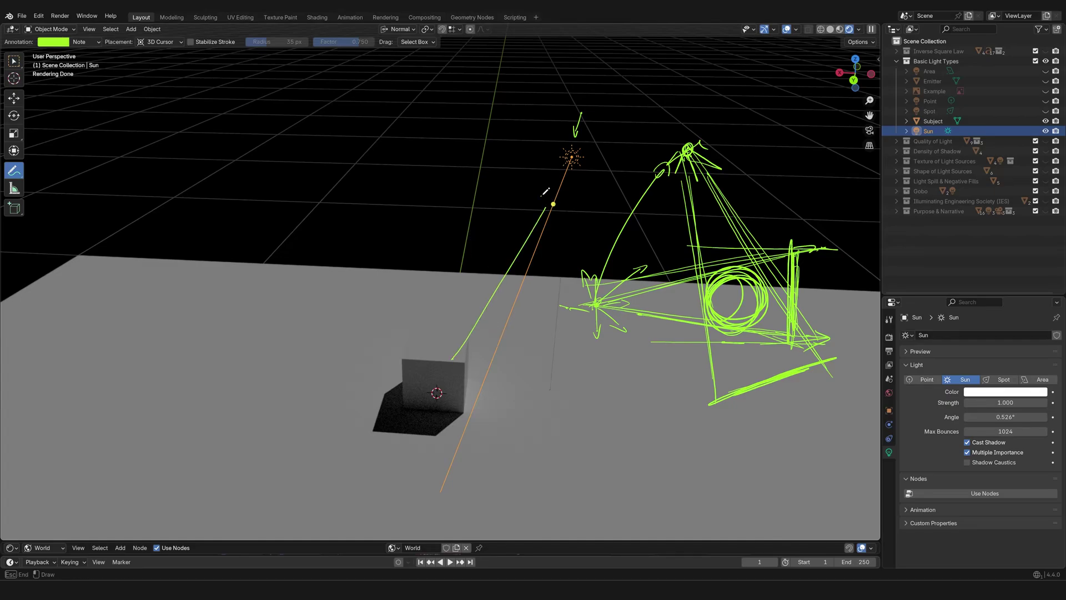
pyautogui.moveTo(456, 353); pyautogui.dragTo(463, 361)
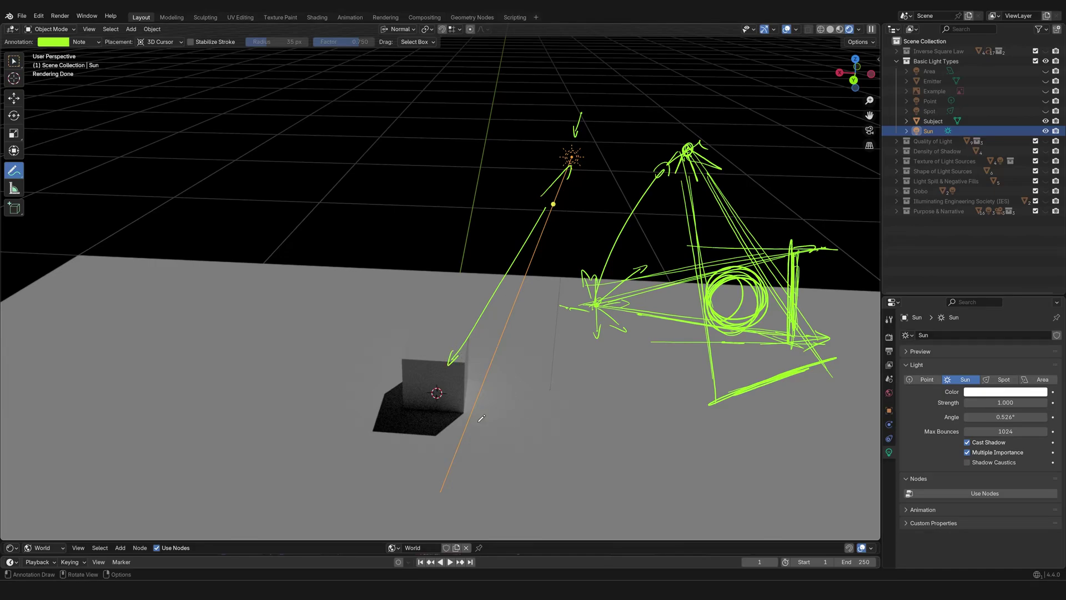
pyautogui.moveTo(448, 469)
pyautogui.mouseDown()
pyautogui.moveTo(555, 167)
pyautogui.moveTo(545, 178)
pyautogui.mouseUp()
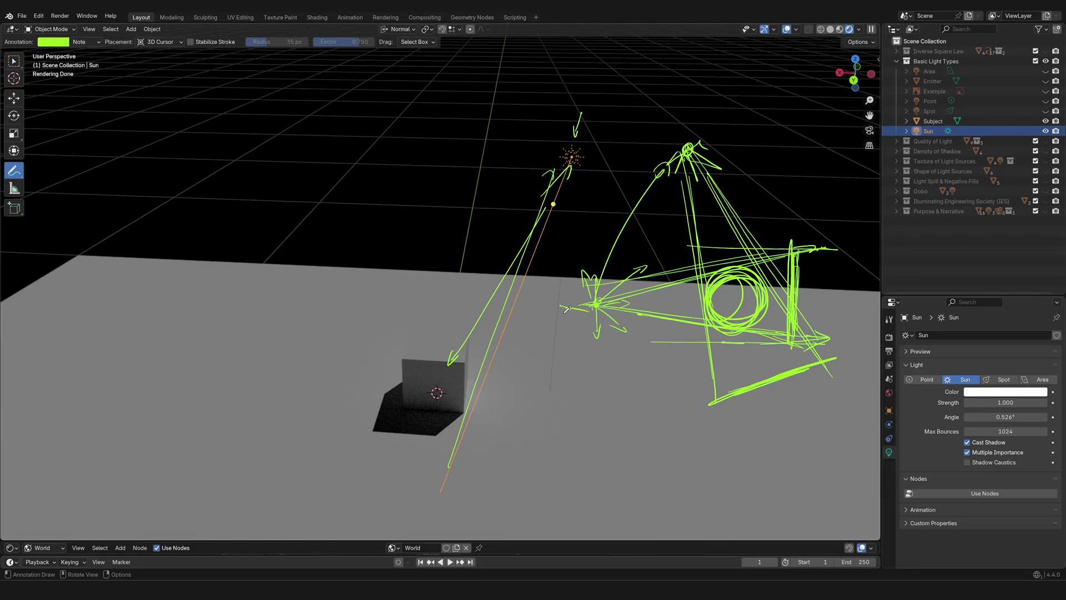
# Sketch a small sun circle above the far edge of the floor, with two nearly parallel rays toward the Sun light
pyautogui.moveTo(356, 175)
pyautogui.mouseDown()
pyautogui.moveTo(368, 153)
pyautogui.moveTo(363, 164)
pyautogui.mouseUp()
pyautogui.moveTo(488, 156); pyautogui.dragTo(486, 164)
pyautogui.moveTo(348, 171); pyautogui.dragTo(364, 147)
pyautogui.moveTo(347, 167); pyautogui.dragTo(360, 167)
pyautogui.click(498, 174)
pyautogui.moveTo(360, 161)
pyautogui.mouseDown()
pyautogui.moveTo(395, 152)
pyautogui.moveTo(497, 156)
pyautogui.mouseUp()
pyautogui.moveTo(369, 165); pyautogui.dragTo(498, 176)
# Annotate rays and arrows radiating from the sun circle in the other directions
pyautogui.moveTo(368, 158); pyautogui.dragTo(412, 106)
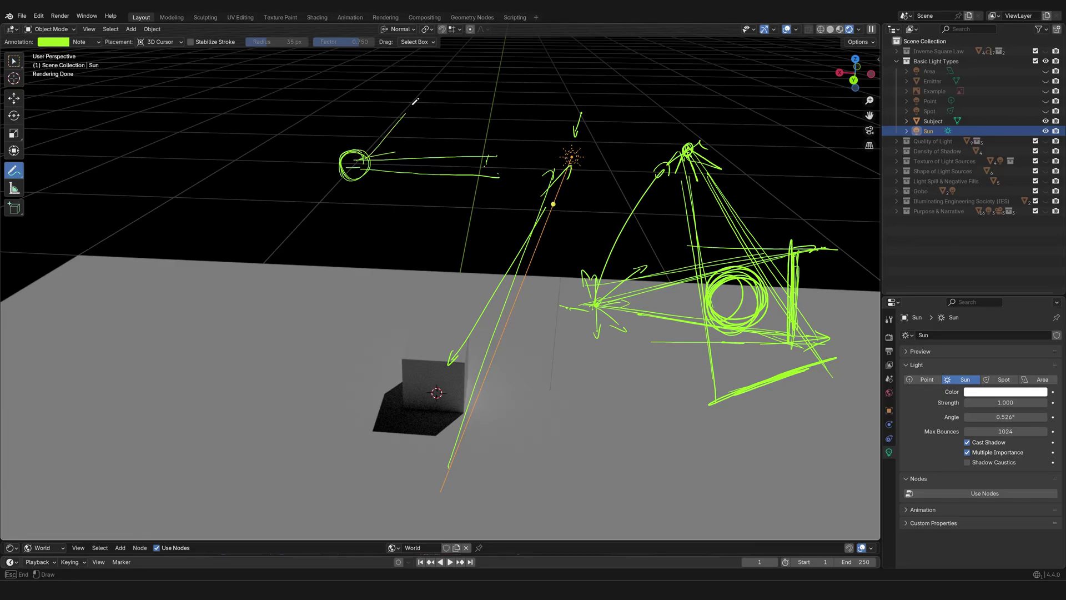
pyautogui.moveTo(364, 131); pyautogui.dragTo(378, 110)
pyautogui.moveTo(346, 170); pyautogui.dragTo(366, 109)
pyautogui.moveTo(351, 120)
pyautogui.mouseDown()
pyautogui.moveTo(358, 96)
pyautogui.moveTo(361, 115)
pyautogui.mouseUp()
pyautogui.moveTo(340, 163); pyautogui.dragTo(308, 146)
pyautogui.moveTo(310, 154)
pyautogui.mouseDown()
pyautogui.moveTo(304, 147)
pyautogui.moveTo(349, 174)
pyautogui.moveTo(326, 198)
pyautogui.mouseUp()
pyautogui.moveTo(327, 187); pyautogui.dragTo(335, 193)
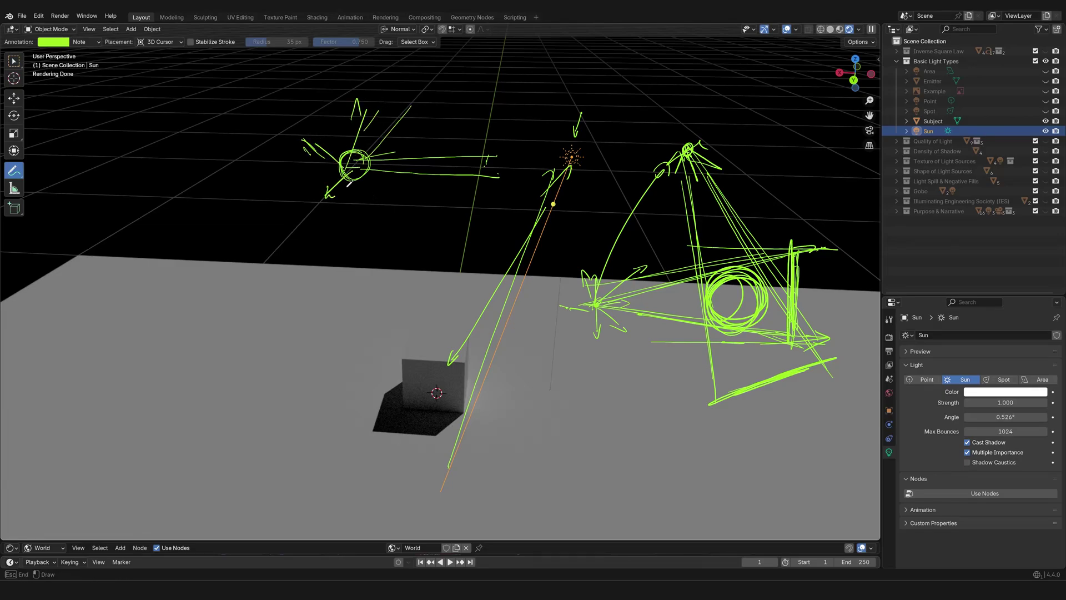
# Extend the sun circle's nearly parallel rays with arrows toward the Sun light and circle their middle section
pyautogui.moveTo(737, 290); pyautogui.dragTo(733, 300)
pyautogui.moveTo(601, 301); pyautogui.dragTo(599, 303)
pyautogui.moveTo(600, 294); pyautogui.dragTo(601, 295)
pyautogui.moveTo(366, 161)
pyautogui.mouseDown()
pyautogui.moveTo(504, 157)
pyautogui.moveTo(420, 172)
pyautogui.moveTo(500, 181)
pyautogui.mouseUp()
pyautogui.moveTo(587, 139); pyautogui.dragTo(577, 140)
pyautogui.moveTo(497, 156); pyautogui.dragTo(551, 153)
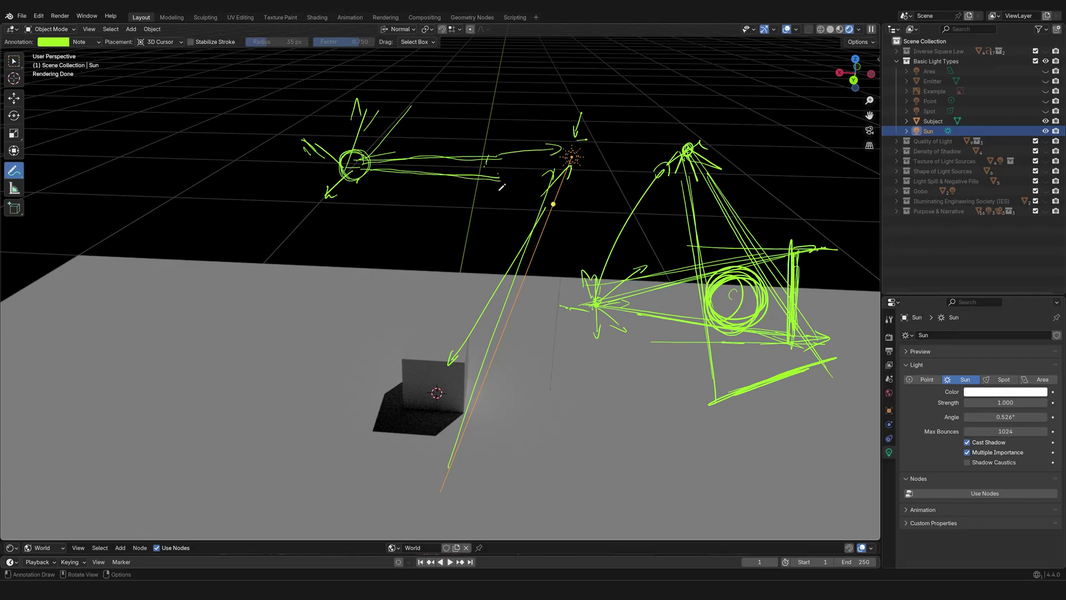
pyautogui.moveTo(501, 180); pyautogui.dragTo(540, 191)
pyautogui.moveTo(496, 149); pyautogui.dragTo(499, 146)
# Sketch a tiny circle on the floor behind the cube, with parallel ray lines running past both sides
pyautogui.moveTo(358, 299); pyautogui.dragTo(355, 297)
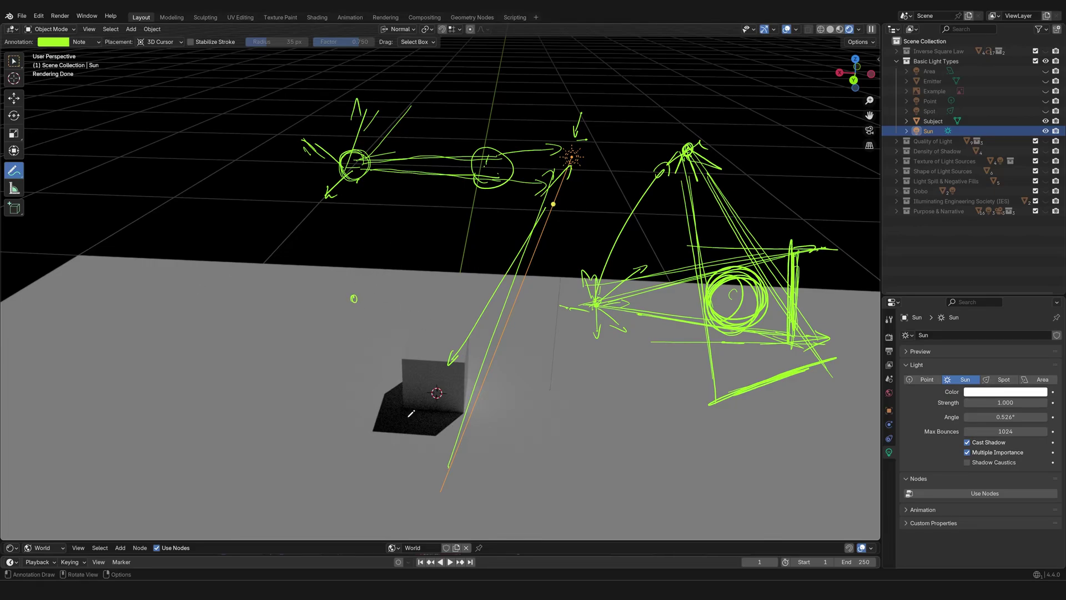
pyautogui.moveTo(314, 295); pyautogui.dragTo(393, 288)
pyautogui.moveTo(307, 314); pyautogui.dragTo(400, 294)
pyautogui.moveTo(330, 294); pyautogui.dragTo(398, 278)
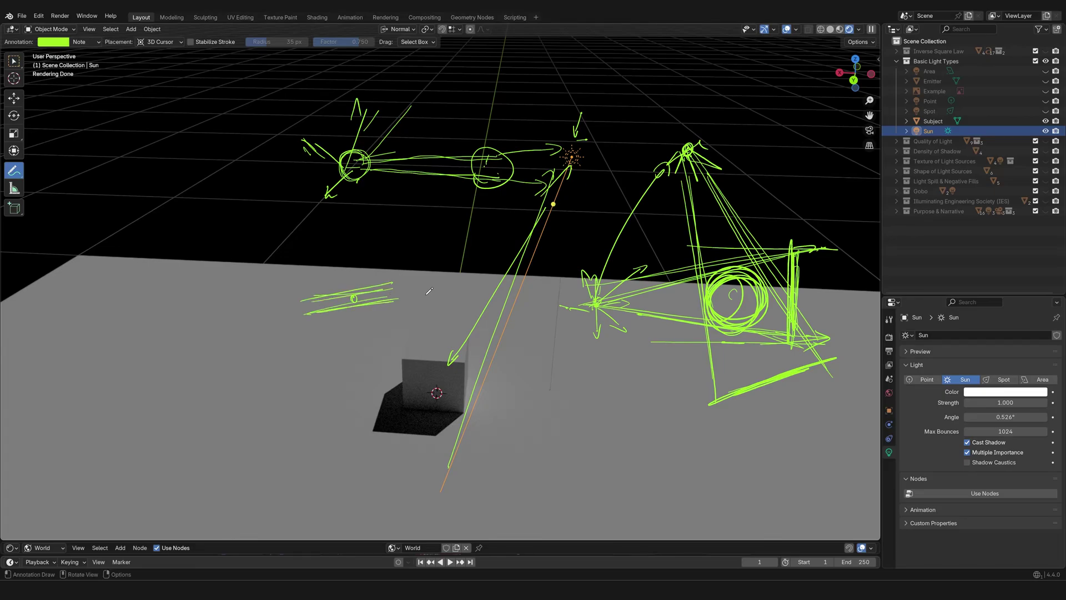
pyautogui.moveTo(279, 311)
pyautogui.mouseDown()
pyautogui.moveTo(325, 295)
pyautogui.moveTo(304, 312)
pyautogui.moveTo(335, 304)
pyautogui.mouseUp()
pyautogui.moveTo(290, 303); pyautogui.dragTo(339, 293)
pyautogui.moveTo(356, 298); pyautogui.dragTo(355, 298)
# Add annotation strokes at the cube, beside the Sun's beam and above the Sun light
pyautogui.moveTo(410, 337); pyautogui.dragTo(414, 360)
pyautogui.moveTo(642, 75); pyautogui.dragTo(635, 90)
pyautogui.moveTo(510, 374); pyautogui.dragTo(558, 241)
pyautogui.moveTo(507, 351)
pyautogui.mouseDown()
pyautogui.moveTo(509, 378)
pyautogui.moveTo(519, 359)
pyautogui.mouseUp()
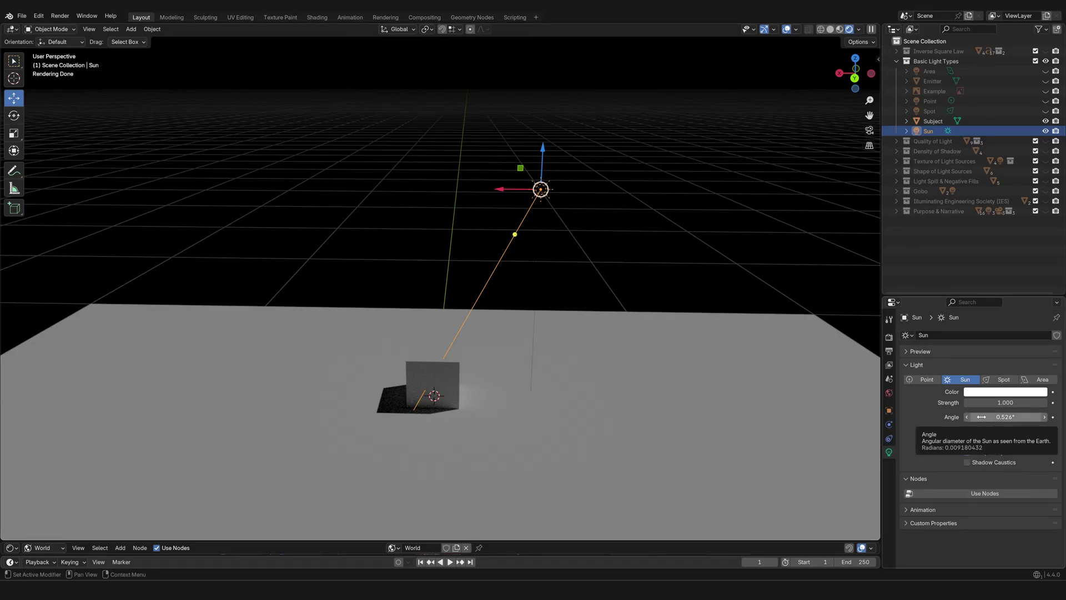
# Try a Sun angle of 67.8°, undo it, and set the angle to 37.8° to soften the cube's shadow
pyautogui.moveTo(982, 417); pyautogui.dragTo(1039, 416)
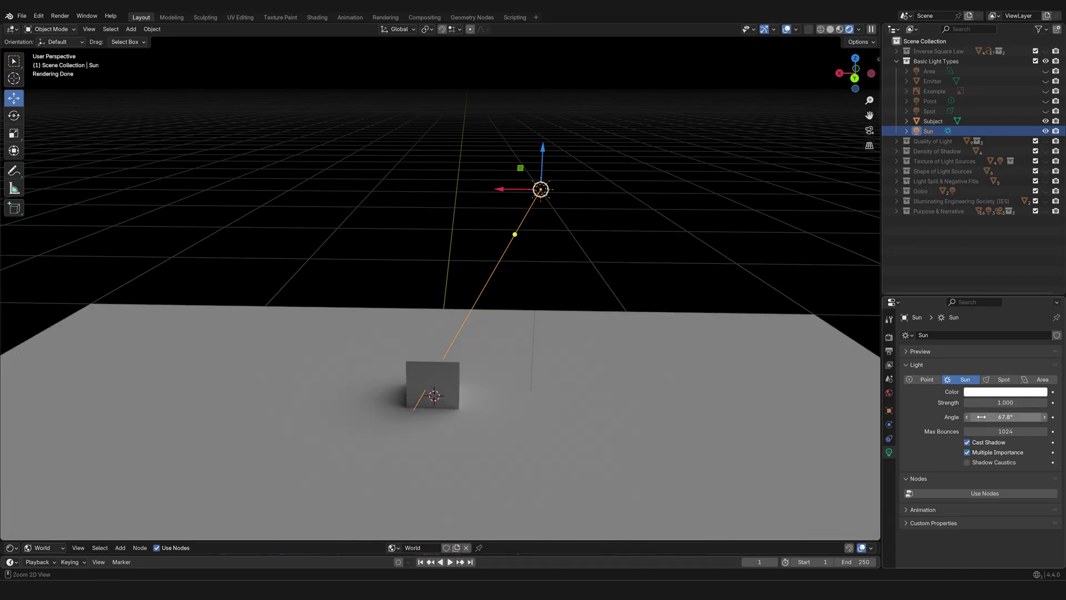
pyautogui.hotkey('ctrl', 'z')
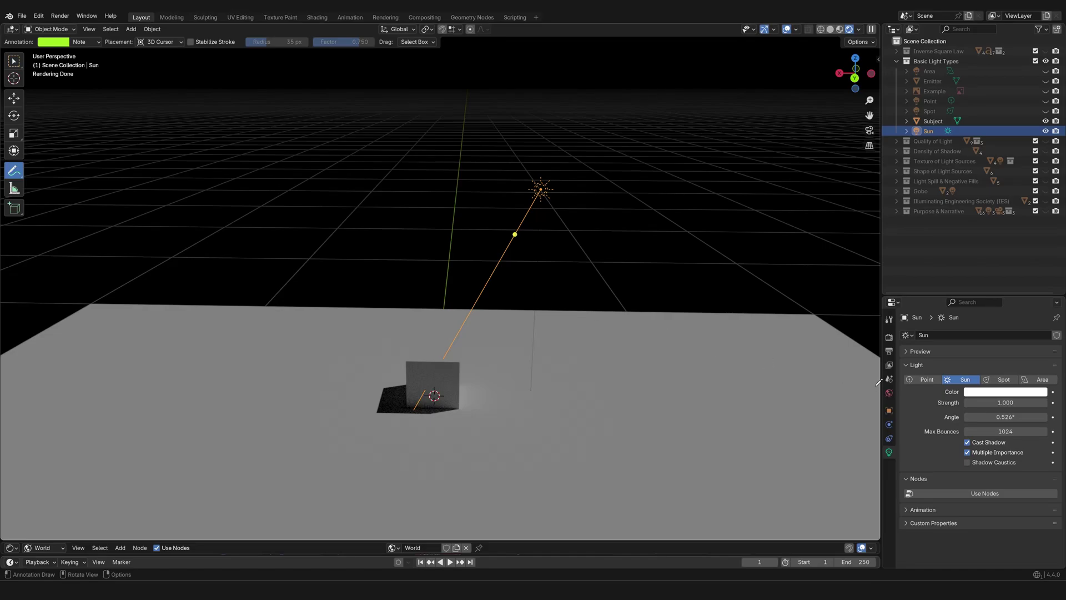
pyautogui.moveTo(1005, 417)
pyautogui.mouseDown()
pyautogui.moveTo(1047, 417)
pyautogui.moveTo(992, 417)
pyautogui.mouseUp()
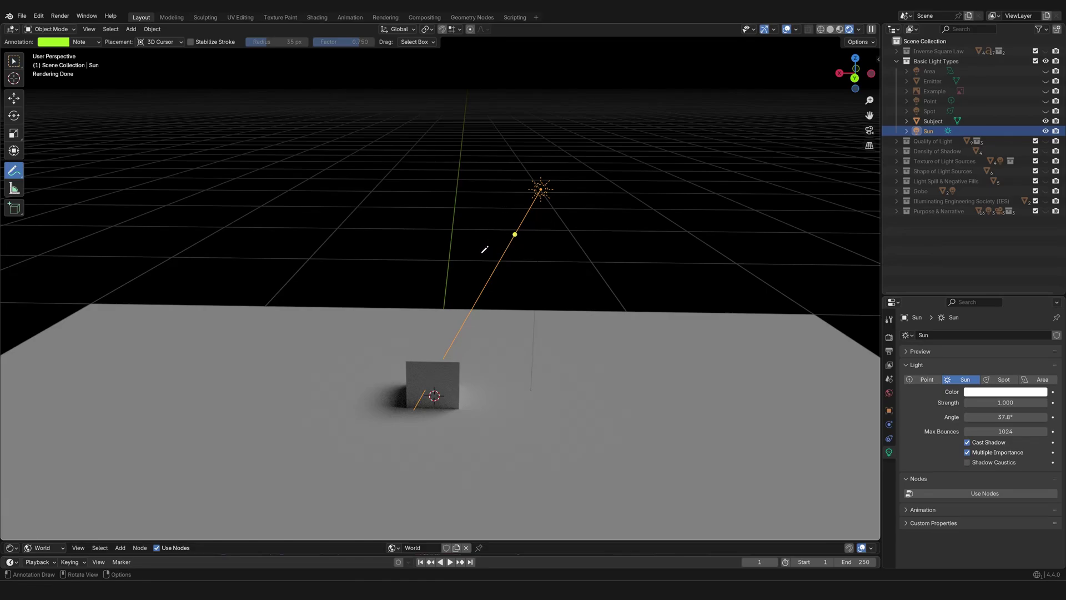
# Sketch a cloud outline across the Sun's beam, with rays bouncing around inside it
pyautogui.moveTo(465, 243)
pyautogui.mouseDown()
pyautogui.moveTo(470, 217)
pyautogui.moveTo(506, 214)
pyautogui.moveTo(563, 238)
pyautogui.moveTo(547, 263)
pyautogui.moveTo(475, 245)
pyautogui.mouseUp()
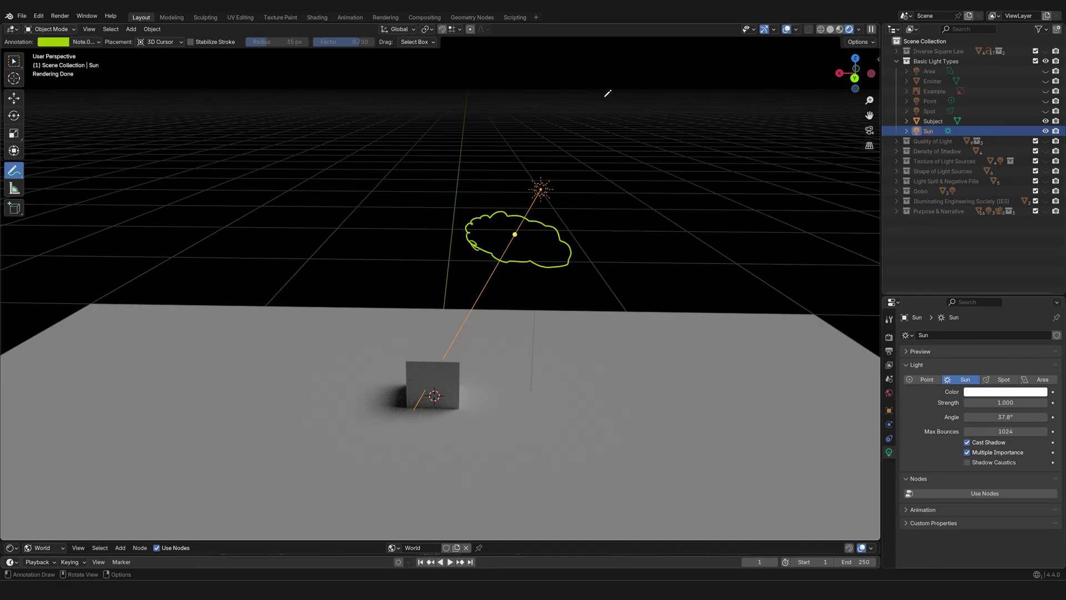
pyautogui.moveTo(537, 195); pyautogui.dragTo(521, 220)
pyautogui.moveTo(551, 224)
pyautogui.mouseDown()
pyautogui.moveTo(545, 239)
pyautogui.moveTo(528, 235)
pyautogui.moveTo(555, 256)
pyautogui.moveTo(527, 244)
pyautogui.moveTo(520, 256)
pyautogui.moveTo(532, 223)
pyautogui.moveTo(514, 213)
pyautogui.moveTo(522, 244)
pyautogui.moveTo(491, 245)
pyautogui.mouseUp()
pyautogui.moveTo(557, 265)
pyautogui.mouseDown()
pyautogui.moveTo(574, 289)
pyautogui.moveTo(539, 263)
pyautogui.moveTo(549, 297)
pyautogui.moveTo(588, 297)
pyautogui.moveTo(492, 266)
pyautogui.mouseUp()
# Annotate scattered rays leaving the side of the cloud farthest from the Sun light
pyautogui.moveTo(492, 256); pyautogui.dragTo(453, 248)
pyautogui.moveTo(470, 240)
pyautogui.mouseDown()
pyautogui.moveTo(445, 232)
pyautogui.moveTo(438, 210)
pyautogui.mouseUp()
pyautogui.moveTo(468, 228); pyautogui.dragTo(407, 207)
pyautogui.moveTo(414, 206); pyautogui.dragTo(446, 215)
pyautogui.moveTo(476, 244); pyautogui.dragTo(418, 242)
pyautogui.moveTo(427, 240)
pyautogui.mouseDown()
pyautogui.moveTo(419, 240)
pyautogui.moveTo(430, 248)
pyautogui.mouseUp()
pyautogui.moveTo(435, 250); pyautogui.dragTo(491, 254)
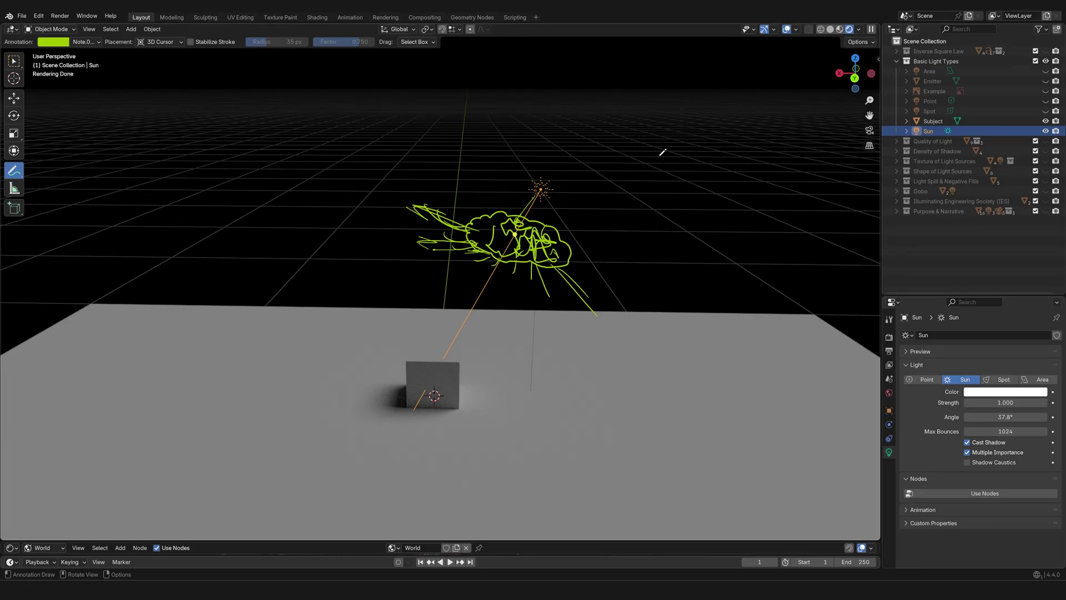
# Annotate two parallel incoming rays on either side of the Sun light, and add more scattered strokes around the cloud
pyautogui.moveTo(511, 151); pyautogui.dragTo(443, 284)
pyautogui.moveTo(601, 163); pyautogui.dragTo(550, 294)
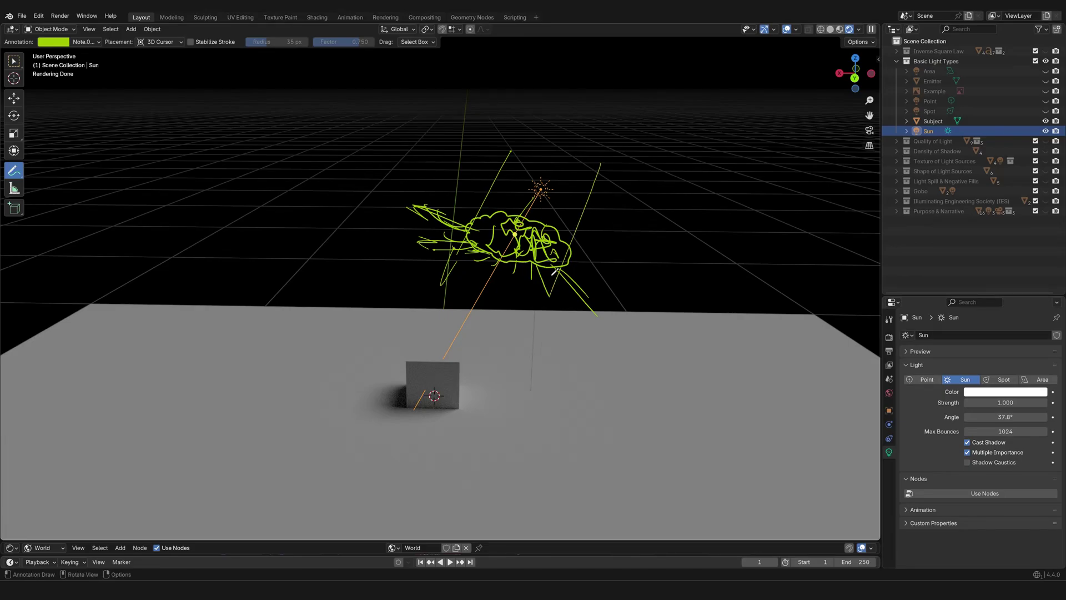
pyautogui.moveTo(562, 250)
pyautogui.mouseDown()
pyautogui.moveTo(604, 329)
pyautogui.moveTo(589, 313)
pyautogui.mouseUp()
pyautogui.moveTo(431, 225); pyautogui.dragTo(471, 229)
pyautogui.moveTo(435, 232); pyautogui.dragTo(445, 231)
pyautogui.moveTo(470, 218); pyautogui.dragTo(579, 283)
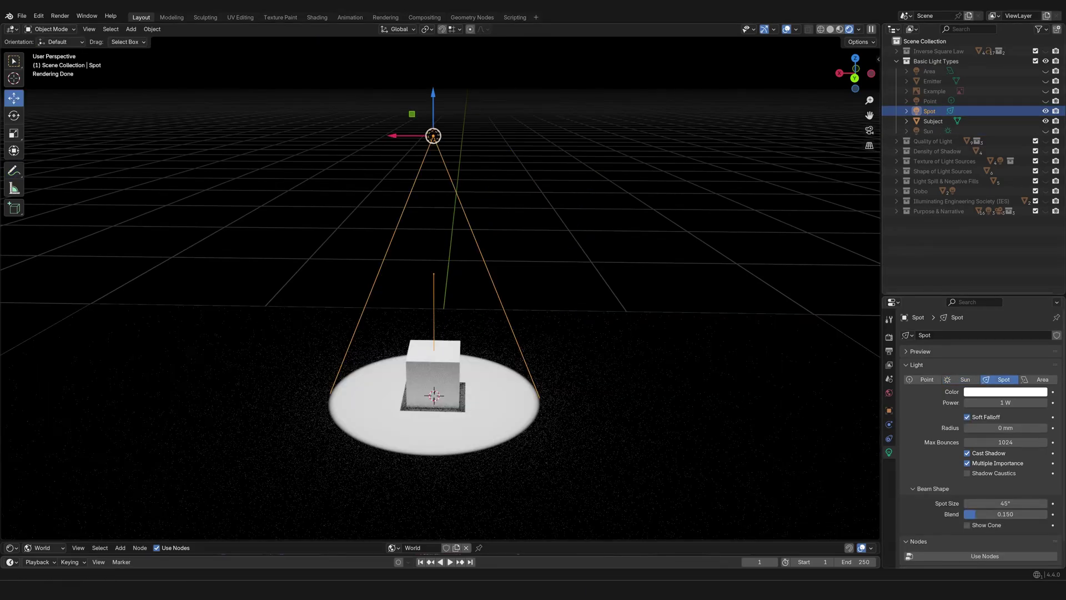
# Show the Example reference image near the Spot light, inspect it, and reselect the Spot light
pyautogui.click(1046, 91)
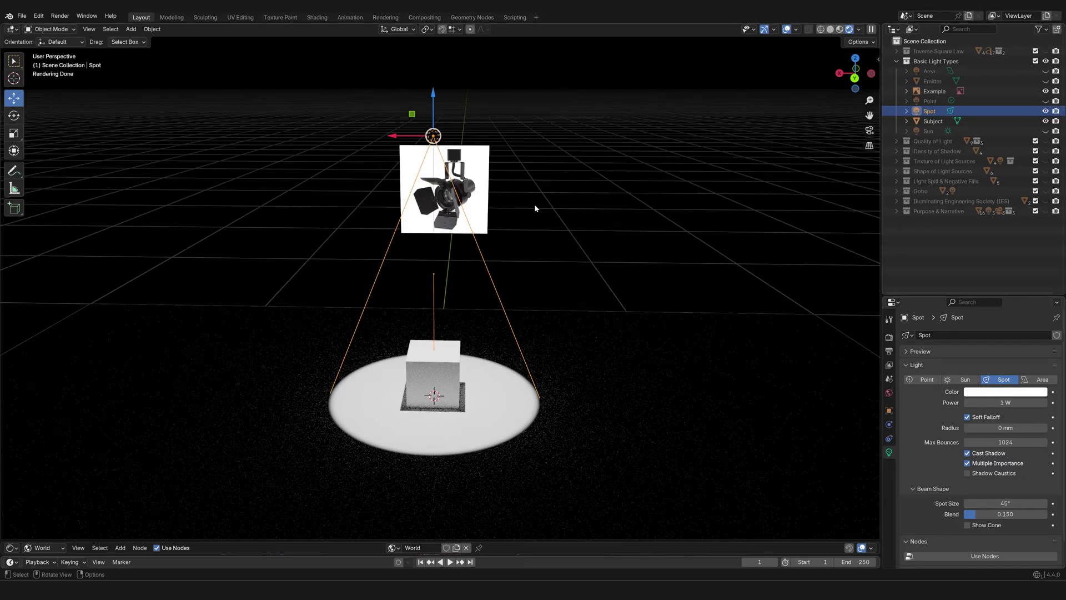
pyautogui.moveTo(534, 209); pyautogui.dragTo(532, 215, button='middle')
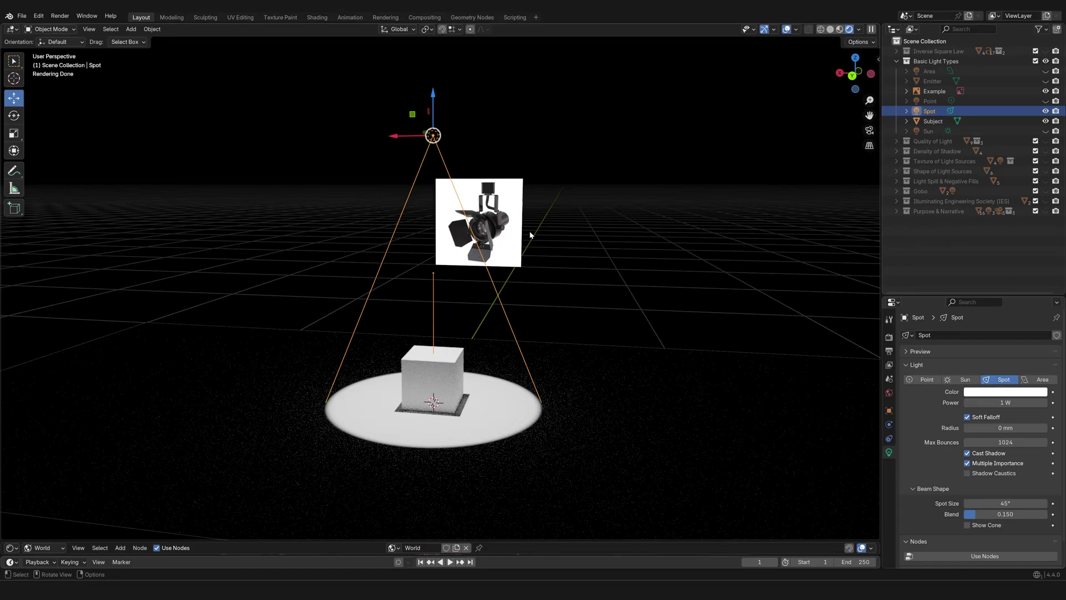
pyautogui.click(511, 236)
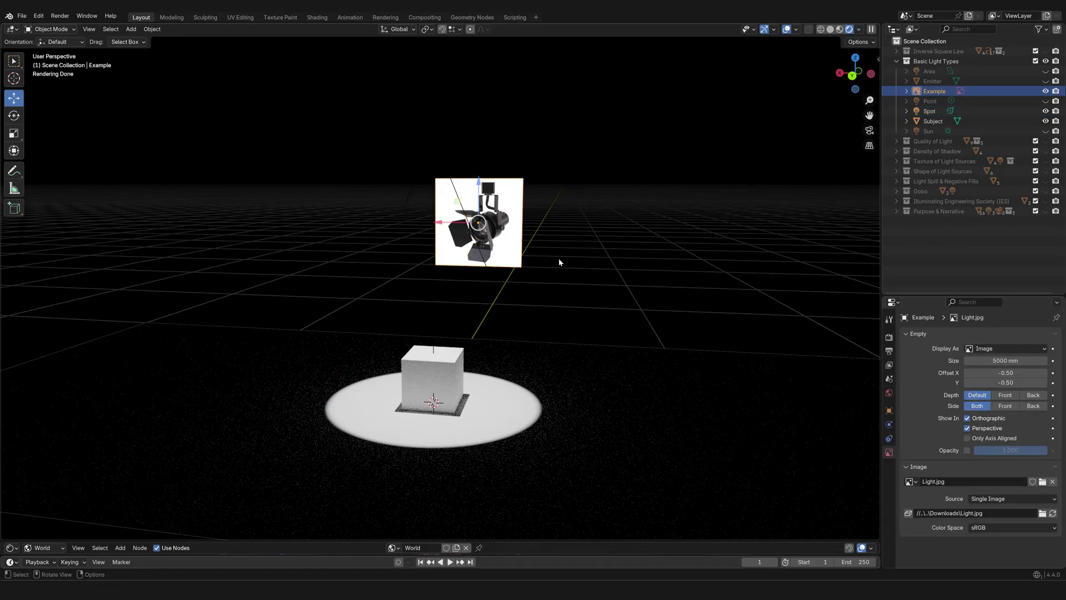
pyautogui.moveTo(548, 250)
pyautogui.mouseDown(button='middle')
pyautogui.moveTo(567, 252)
pyautogui.moveTo(538, 233)
pyautogui.moveTo(497, 243)
pyautogui.mouseUp(button='middle')
pyautogui.click(475, 230)
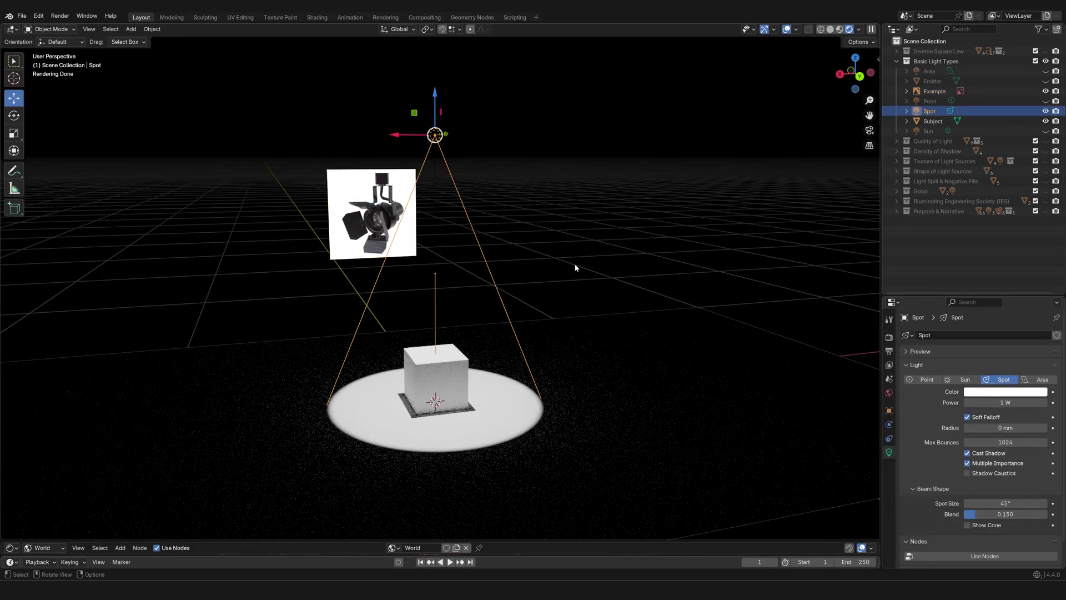
pyautogui.moveTo(569, 268); pyautogui.dragTo(541, 275, button='middle')
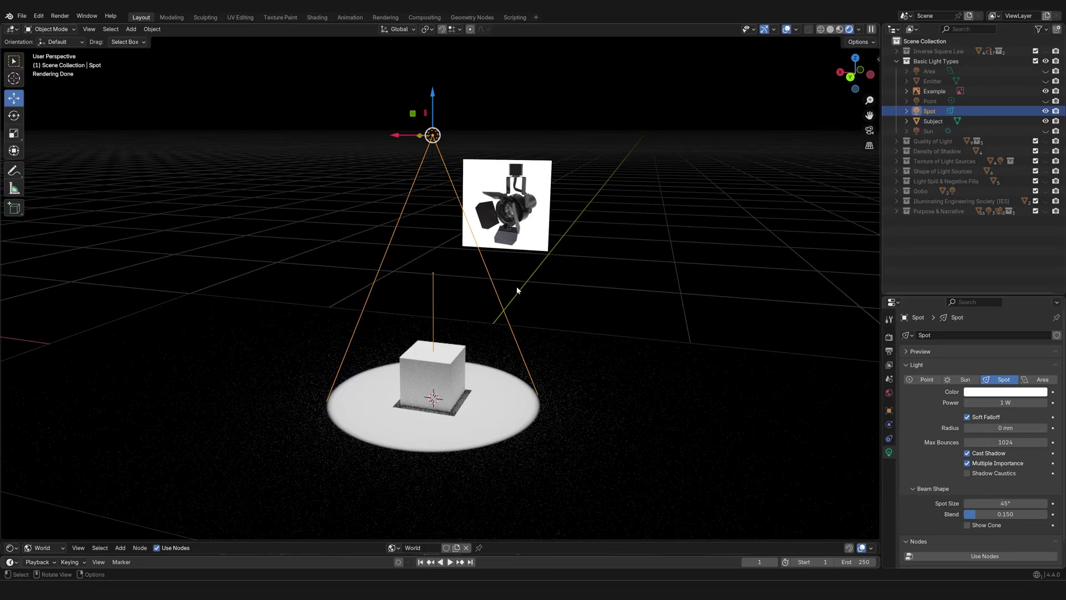
pyautogui.moveTo(517, 288); pyautogui.dragTo(452, 225, button='middle')
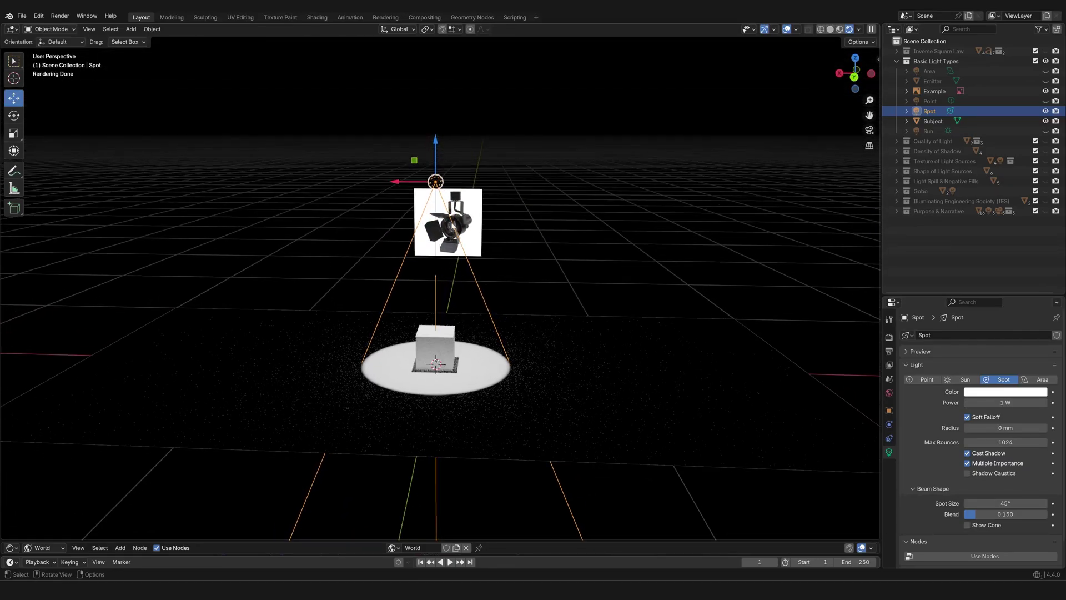
pyautogui.moveTo(609, 295)
pyautogui.mouseDown(button='middle')
pyautogui.moveTo(558, 298)
pyautogui.moveTo(626, 296)
pyautogui.moveTo(609, 294)
pyautogui.mouseUp(button='middle')
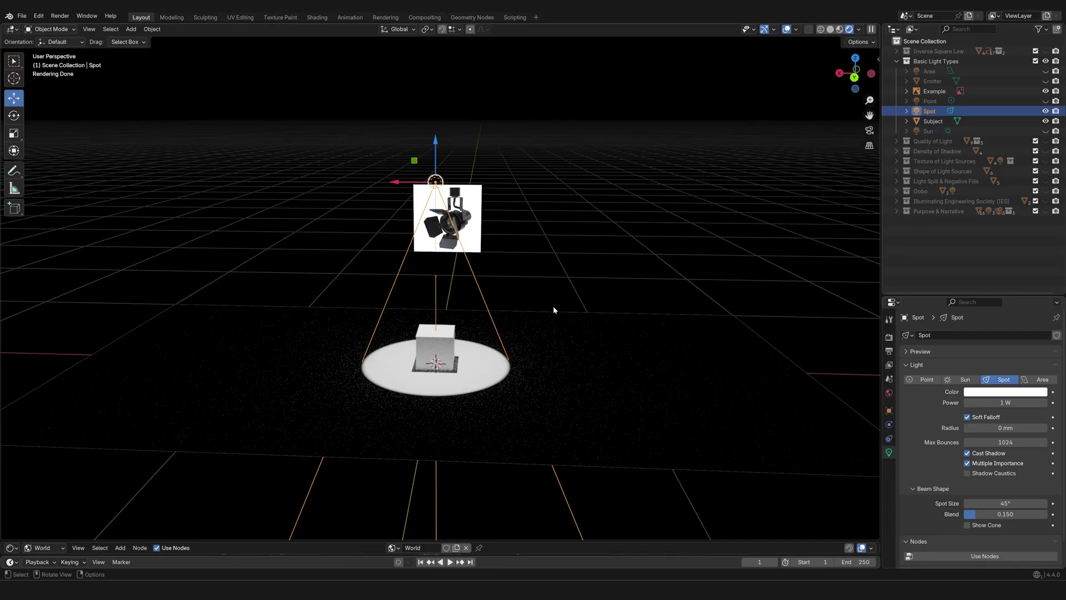
# Try moving the Spot light and rotating it to swing its beam away from the cube
pyautogui.press('g')
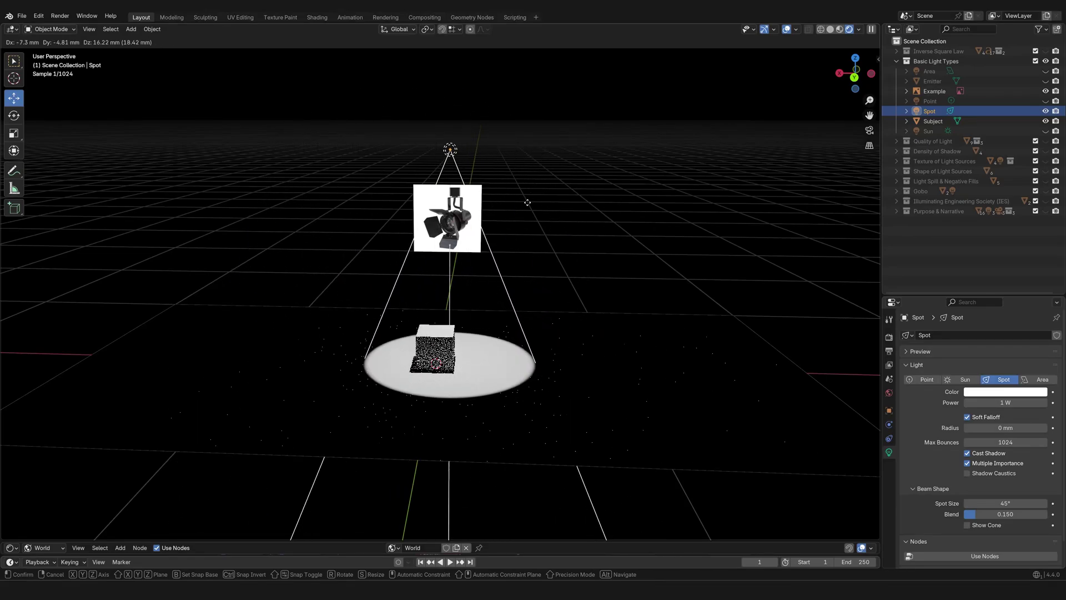
pyautogui.click(521, 245)
pyautogui.press('r')
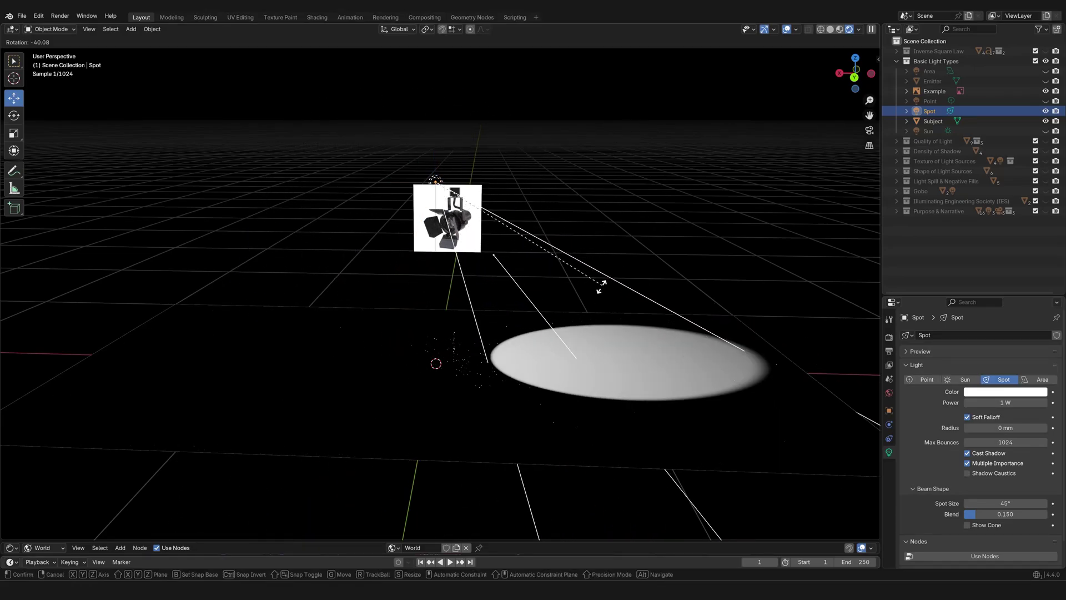
pyautogui.press('Escape')
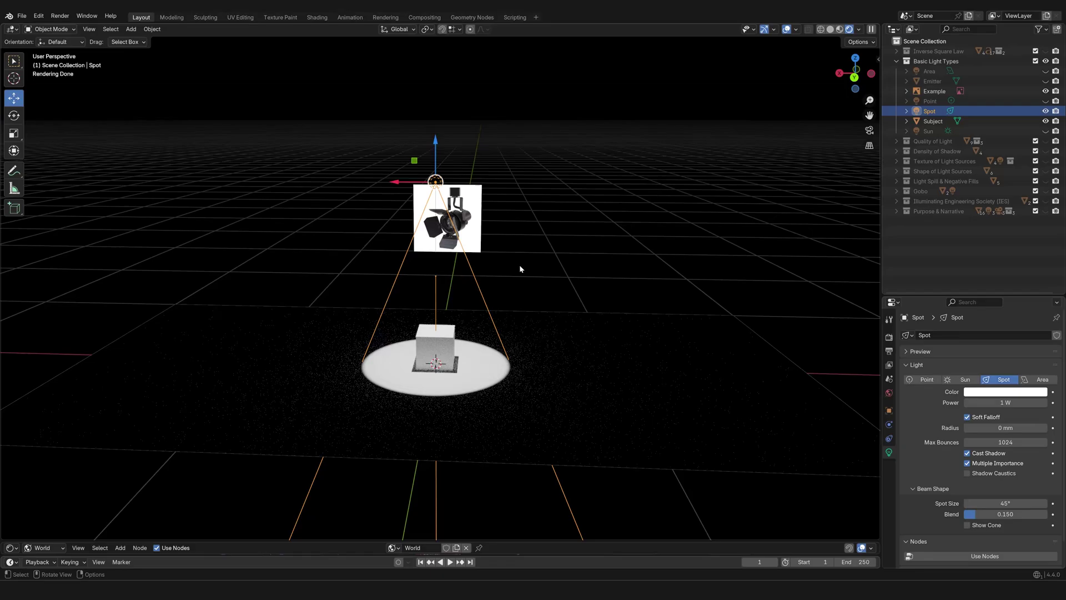
# Set the Spot light's radius to 50 mm to soften the beam edge and the cube's shadow
pyautogui.moveTo(502, 261); pyautogui.dragTo(660, 302, button='middle')
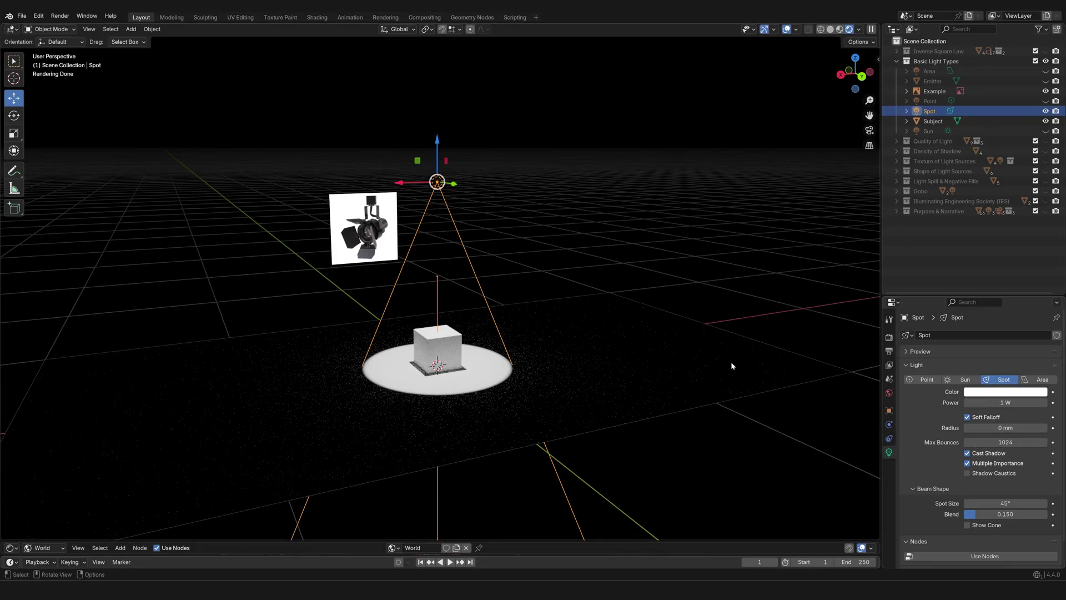
pyautogui.scroll(5, 630, 312)
pyautogui.scroll(-2, 551, 259)
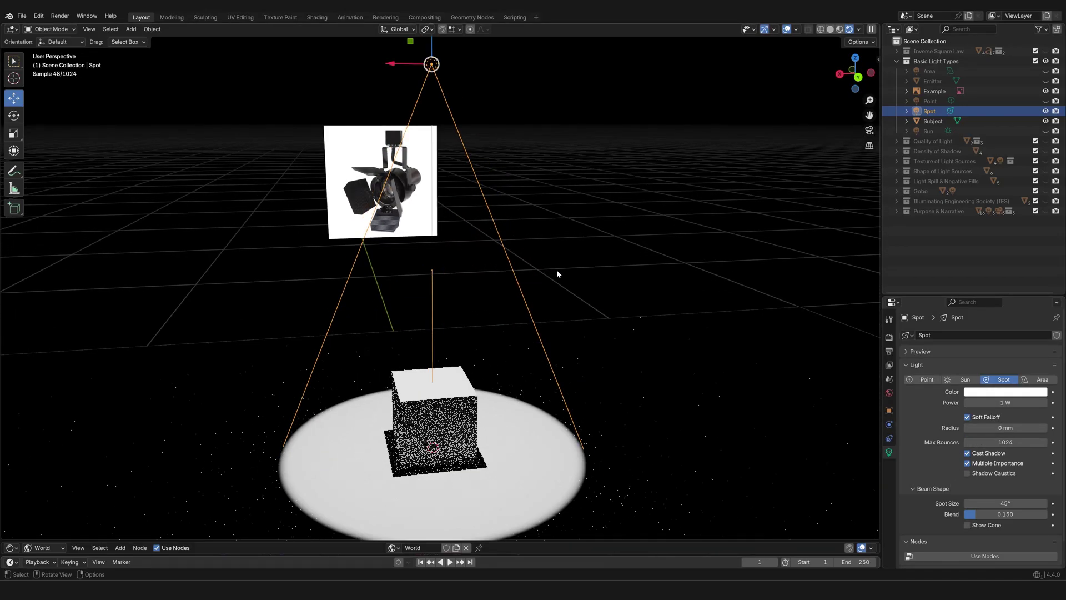
pyautogui.click(1006, 427)
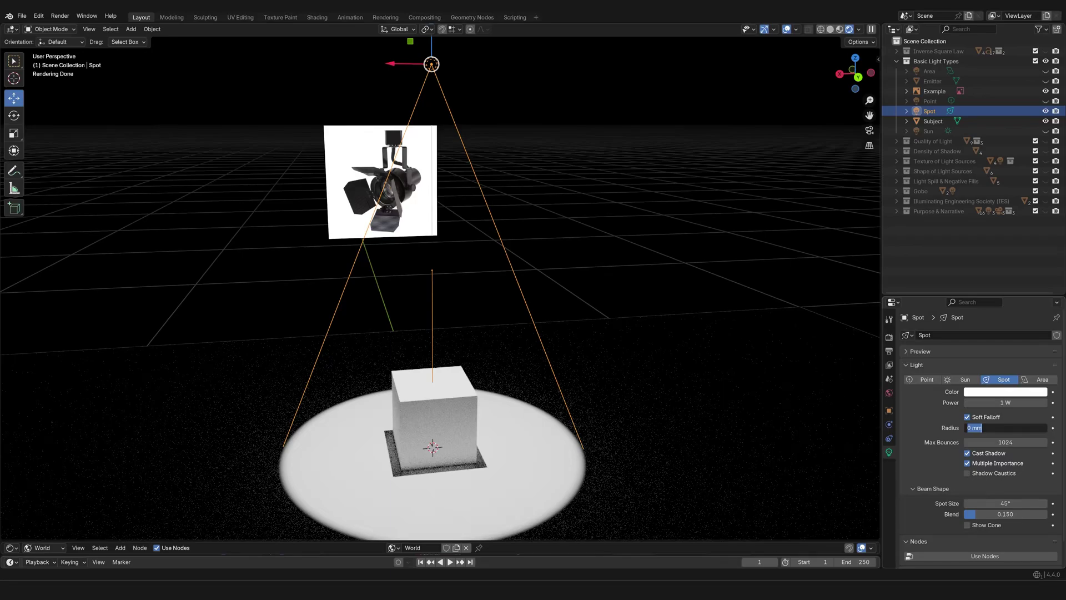
pyautogui.write('50')
pyautogui.press('Return')
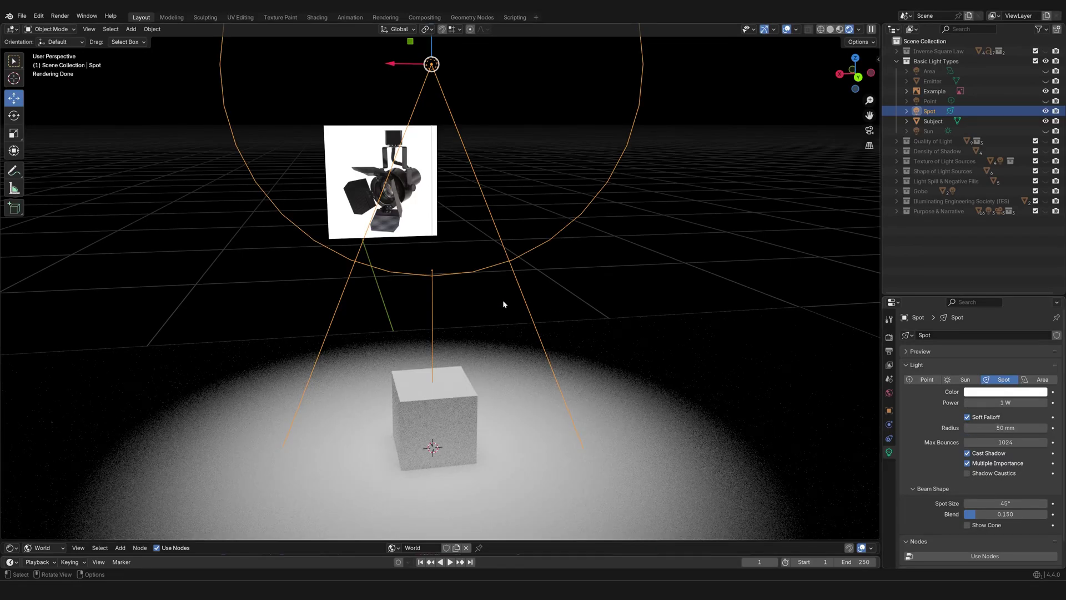
pyautogui.scroll(-3, 502, 300)
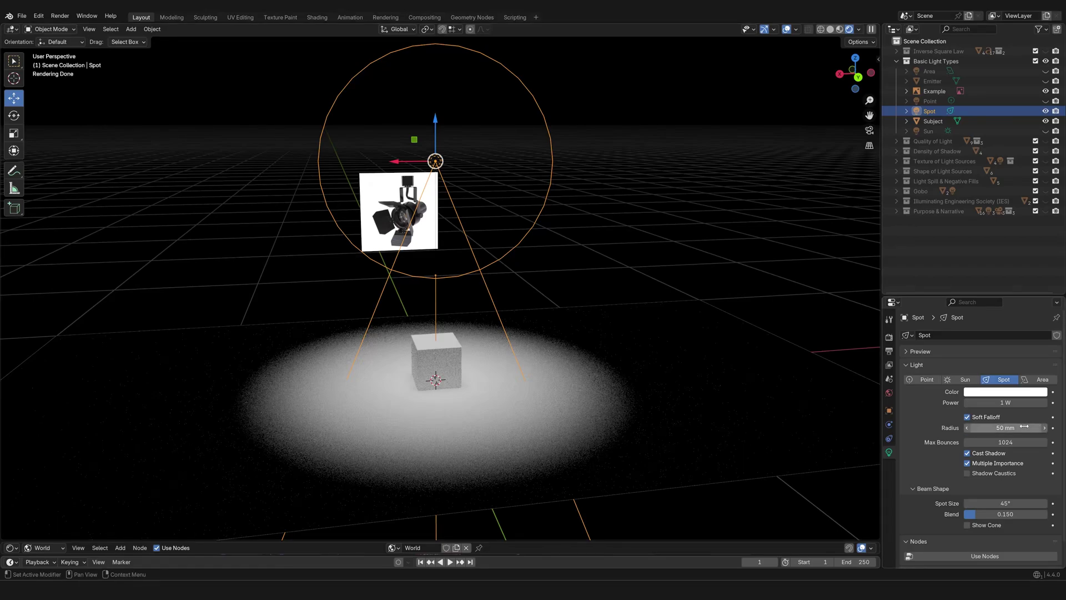
# Return the Spot light's radius to 0 mm
pyautogui.click(1024, 427)
pyautogui.write('0')
pyautogui.press('Return')
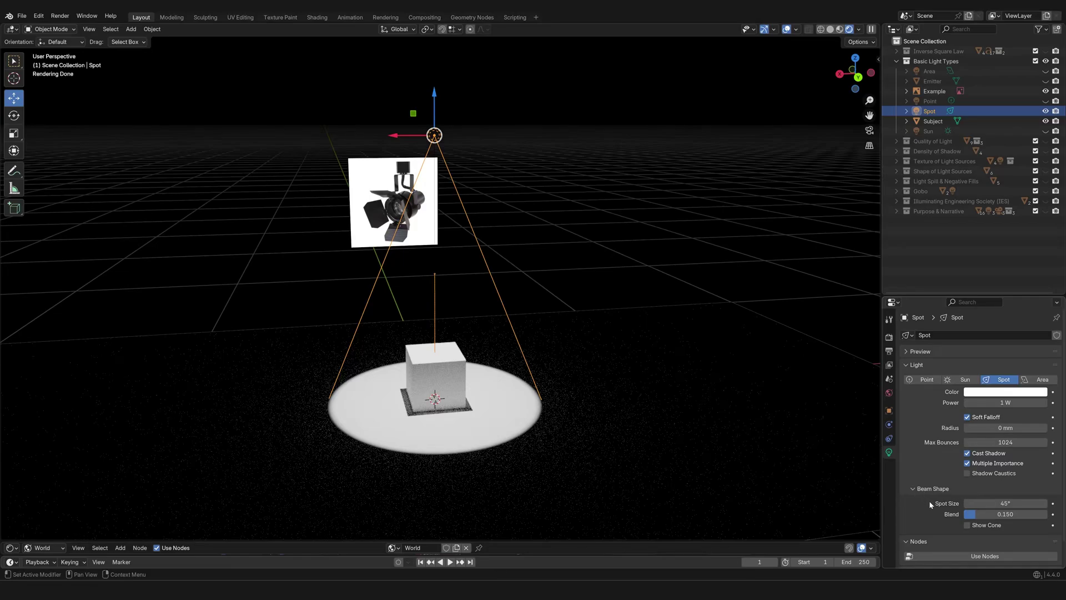
# Widen the Spot light's spot size to 69.2° and raise its blend to 1.000
pyautogui.moveTo(450, 217)
pyautogui.mouseDown(button='middle')
pyautogui.moveTo(428, 231)
pyautogui.moveTo(438, 233)
pyautogui.mouseUp(button='middle')
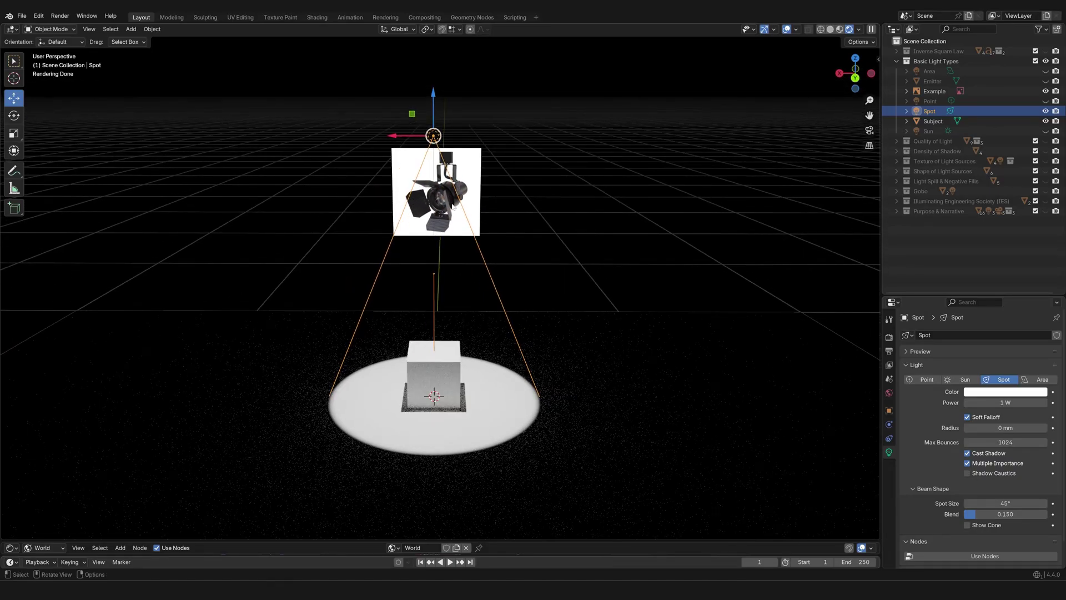
pyautogui.moveTo(468, 270); pyautogui.dragTo(516, 268, button='middle')
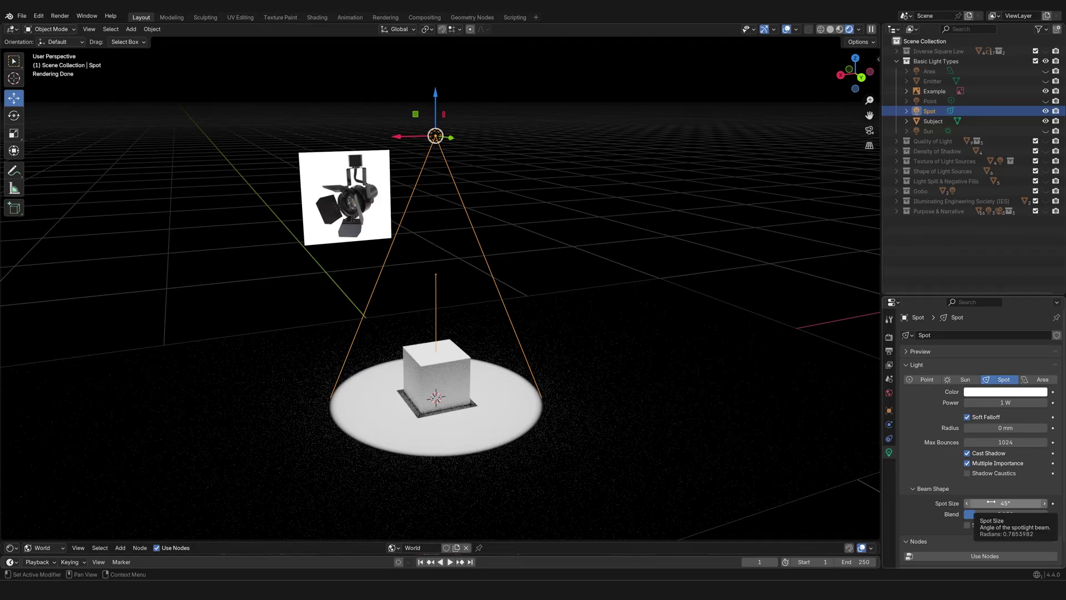
pyautogui.moveTo(992, 502); pyautogui.dragTo(1063, 514)
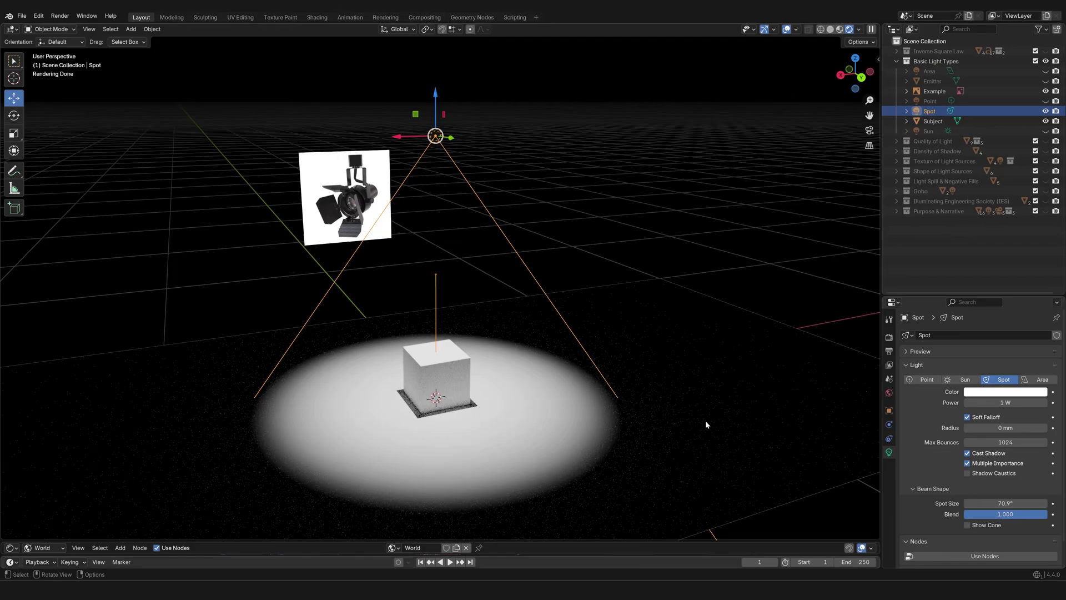
pyautogui.moveTo(706, 424); pyautogui.dragTo(624, 423, button='middle')
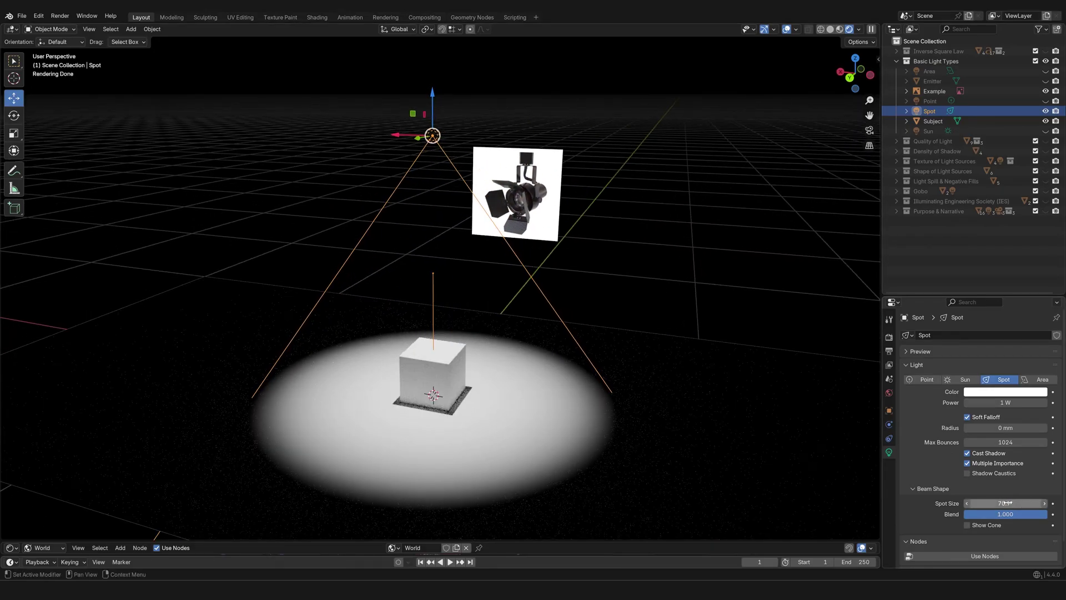
pyautogui.moveTo(1009, 503); pyautogui.dragTo(1047, 514)
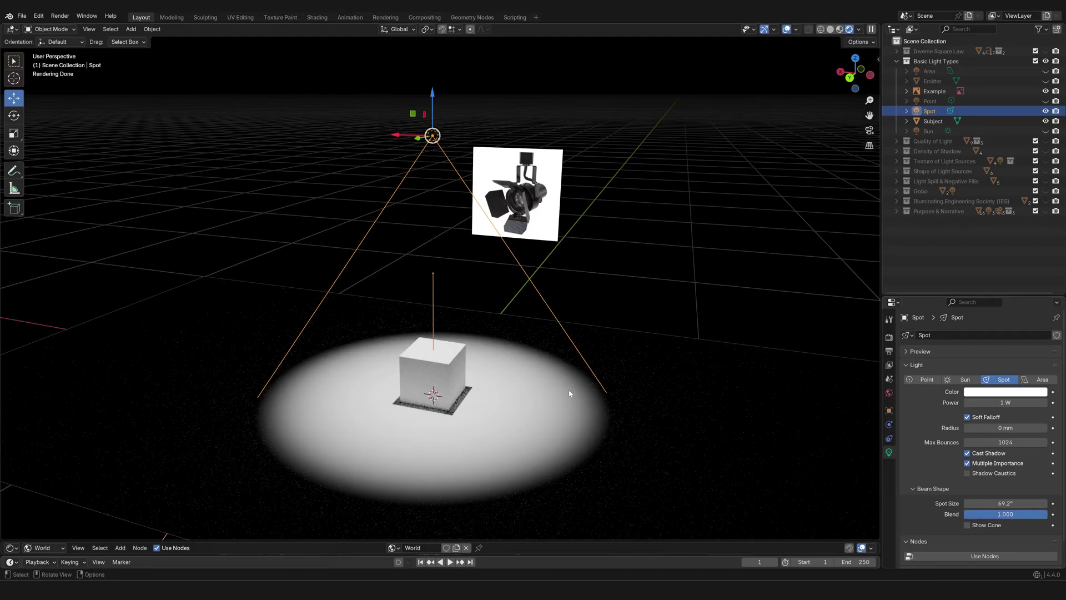
pyautogui.moveTo(548, 467); pyautogui.dragTo(394, 442, button='middle')
pyautogui.scroll(3, 391, 444)
pyautogui.scroll(1, 548, 446)
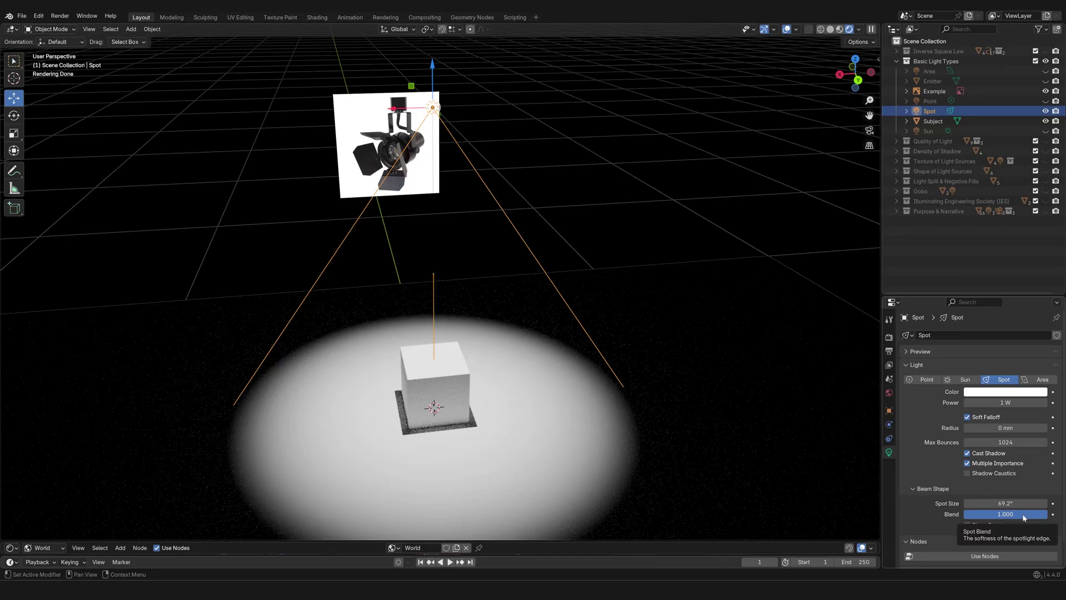
# Reset the Spot light's spot size to 45° and blend to 0.150, and set its radius to 50 mm
pyautogui.press('BackSpace')
pyautogui.press('BackSpace')
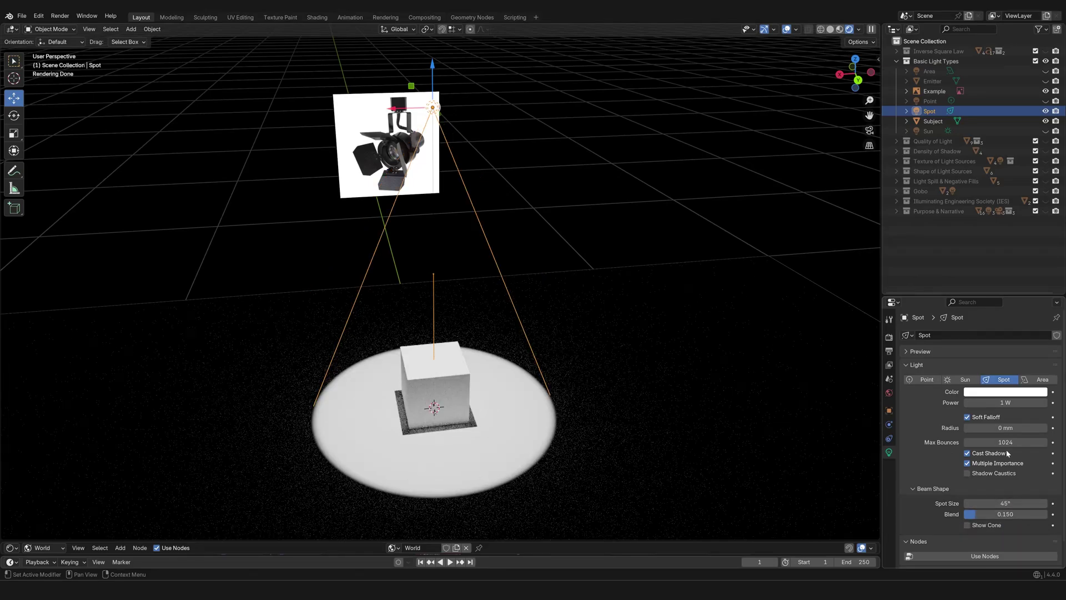
pyautogui.click(1006, 428)
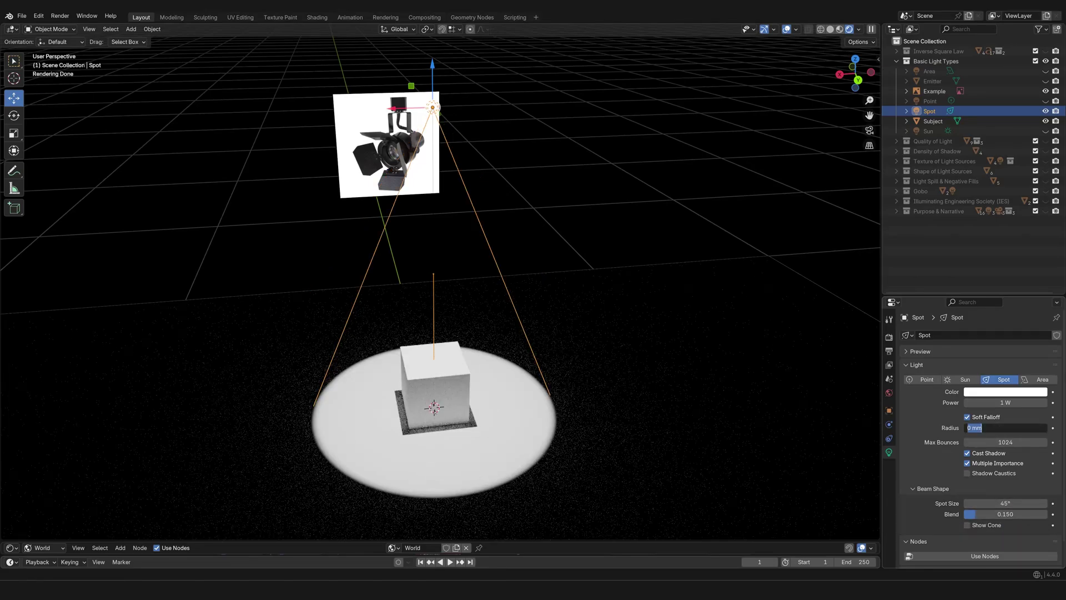
pyautogui.write('50')
pyautogui.press('Return')
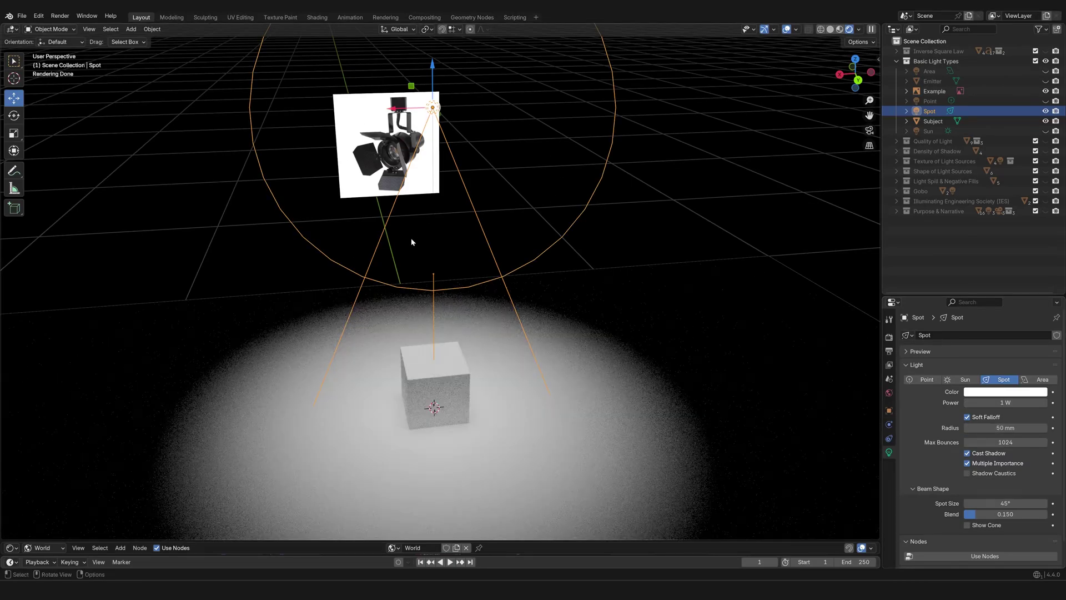
pyautogui.scroll(-3, 412, 242)
pyautogui.moveTo(411, 242); pyautogui.dragTo(450, 392, button='middle')
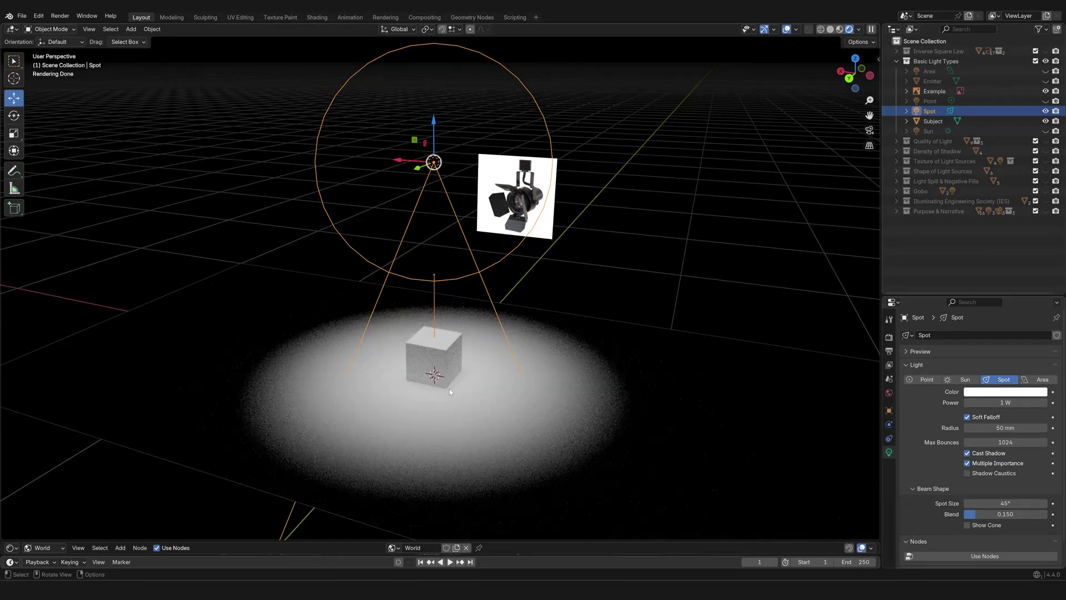
pyautogui.scroll(1, 449, 392)
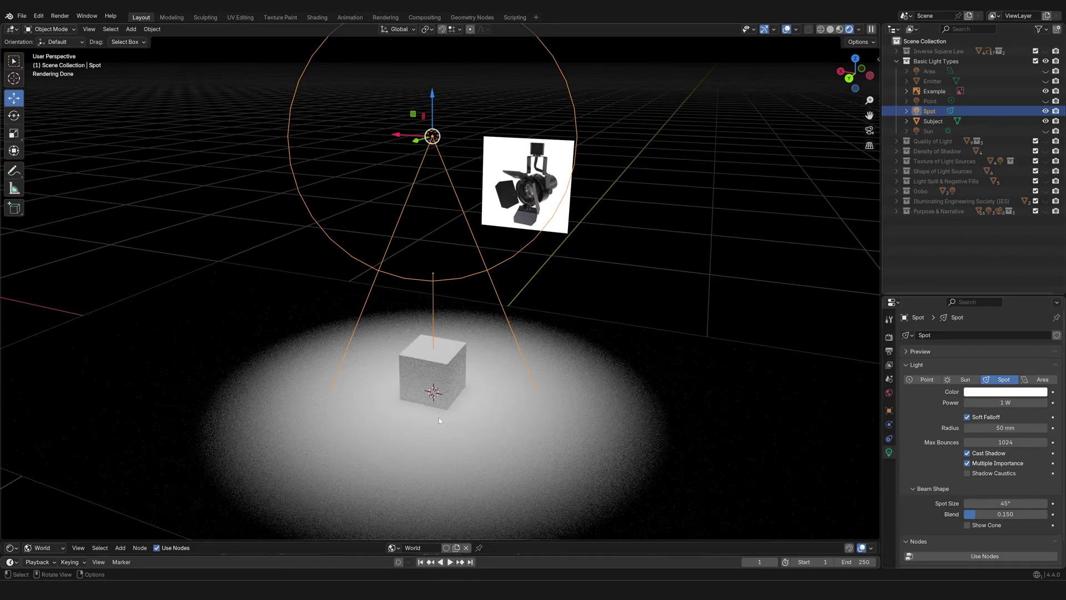
pyautogui.moveTo(439, 420); pyautogui.dragTo(361, 398, button='middle')
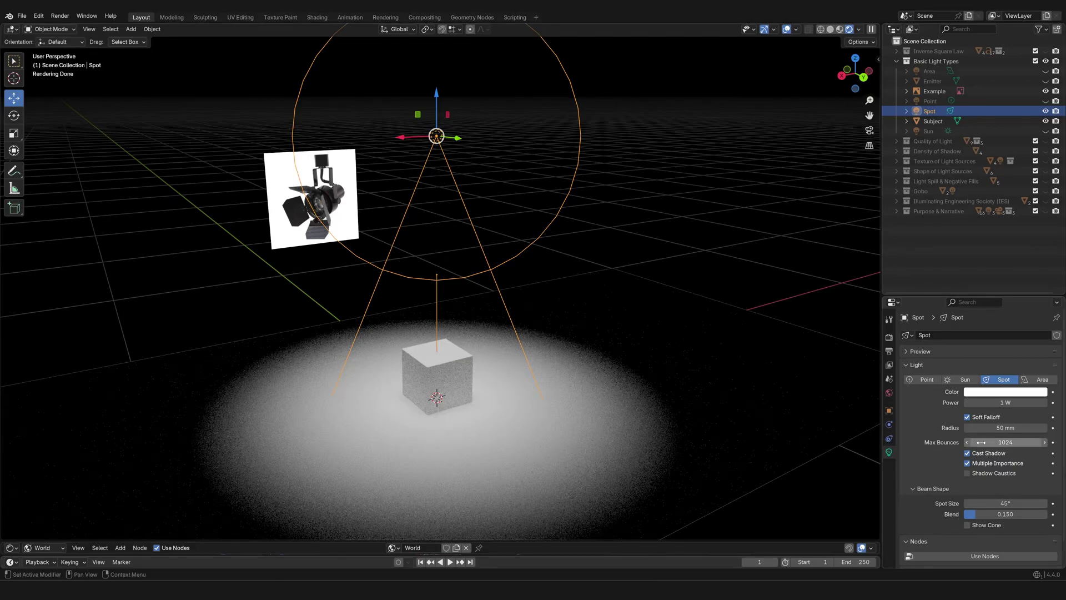
pyautogui.click(1006, 428)
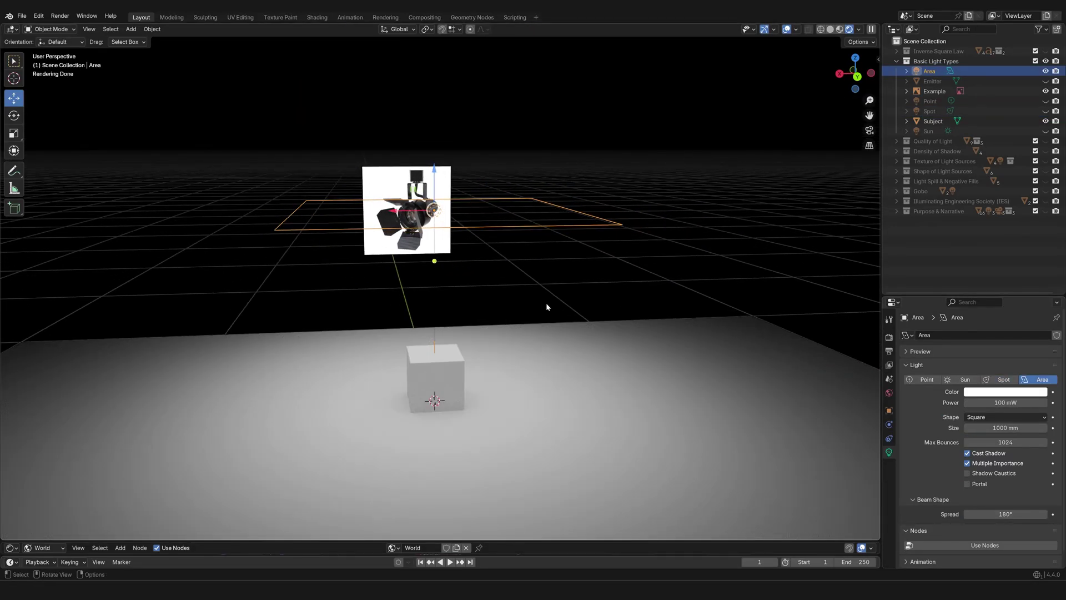
# Select the Example reference image and compare it with the Area light above the cube from several angles
pyautogui.moveTo(518, 286); pyautogui.dragTo(418, 301, button='middle')
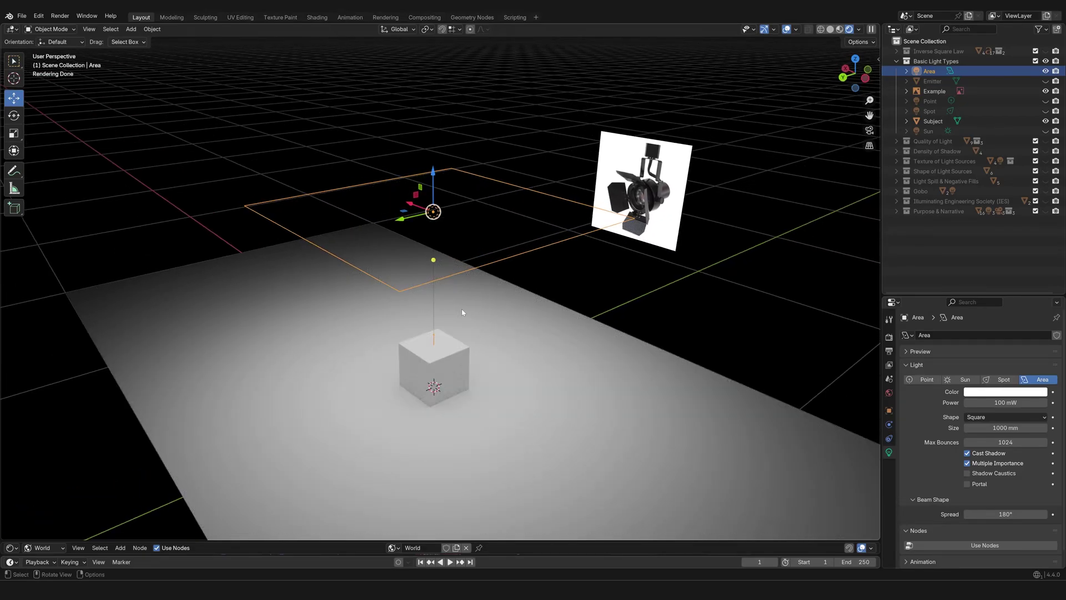
pyautogui.moveTo(650, 236)
pyautogui.mouseDown(button='middle')
pyautogui.moveTo(642, 204)
pyautogui.moveTo(616, 232)
pyautogui.moveTo(656, 230)
pyautogui.mouseUp(button='middle')
pyautogui.click(639, 205)
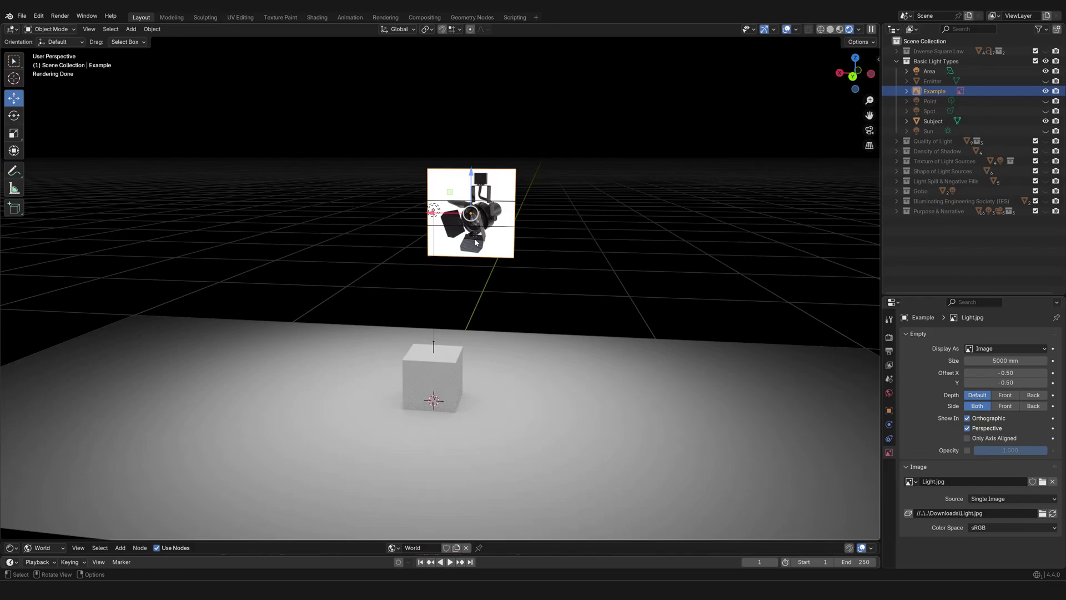
pyautogui.moveTo(471, 246); pyautogui.dragTo(439, 240, button='middle')
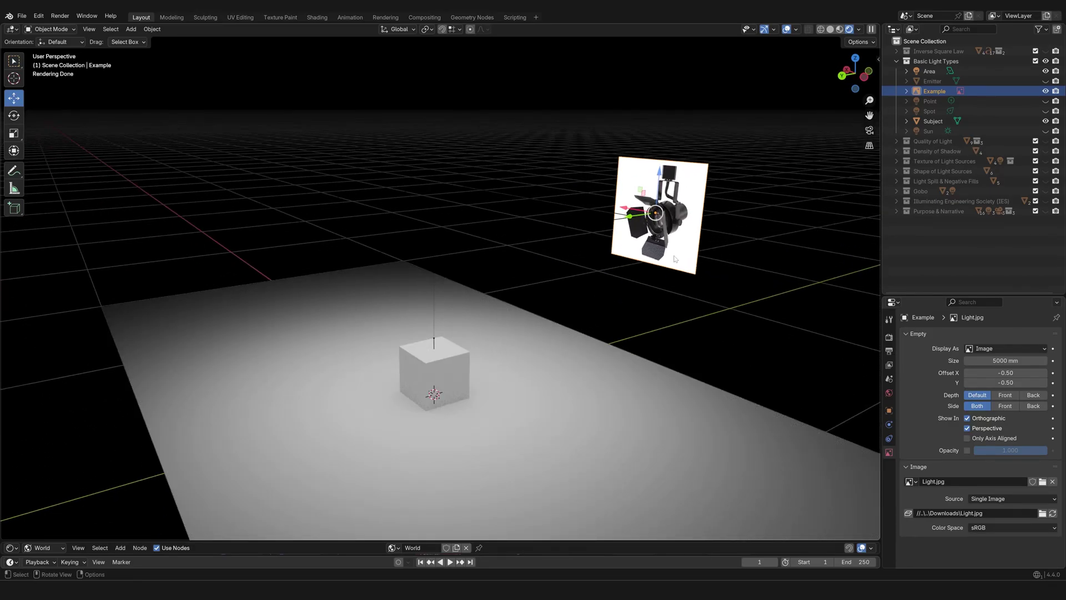
# Select the Area light and narrow its beam spread to 0°
pyautogui.click(929, 71)
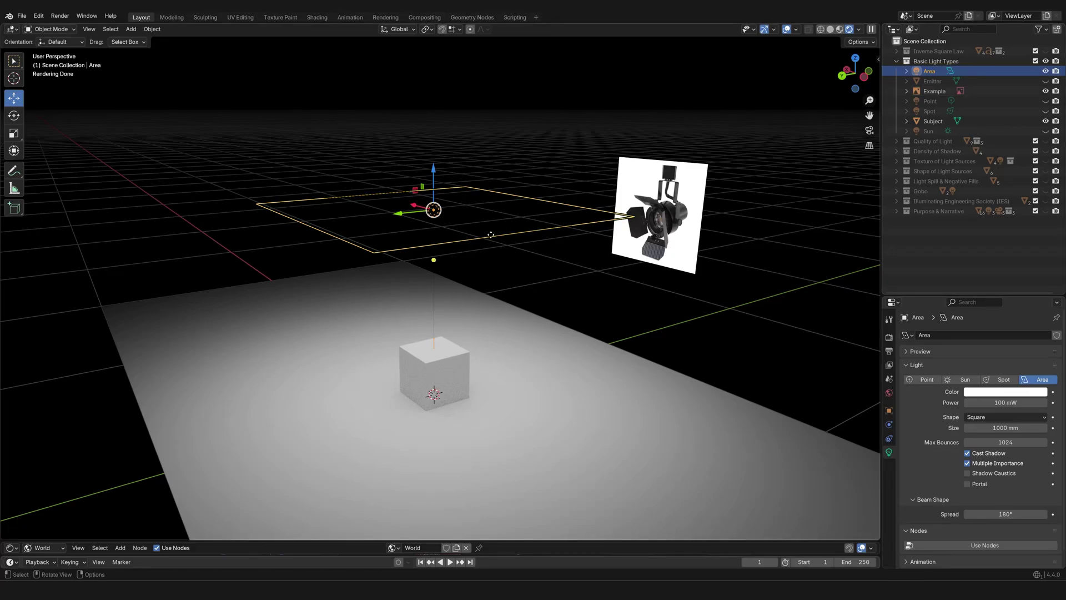
pyautogui.moveTo(491, 234); pyautogui.dragTo(614, 288, button='middle')
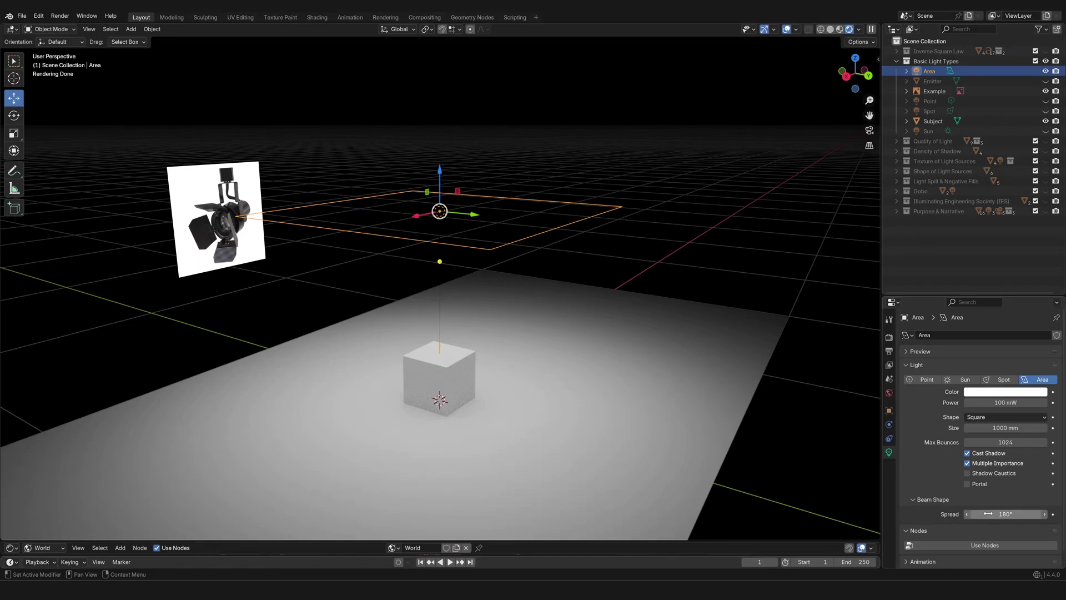
pyautogui.moveTo(1002, 514); pyautogui.dragTo(917, 515)
pyautogui.moveTo(716, 431); pyautogui.dragTo(681, 374, button='middle')
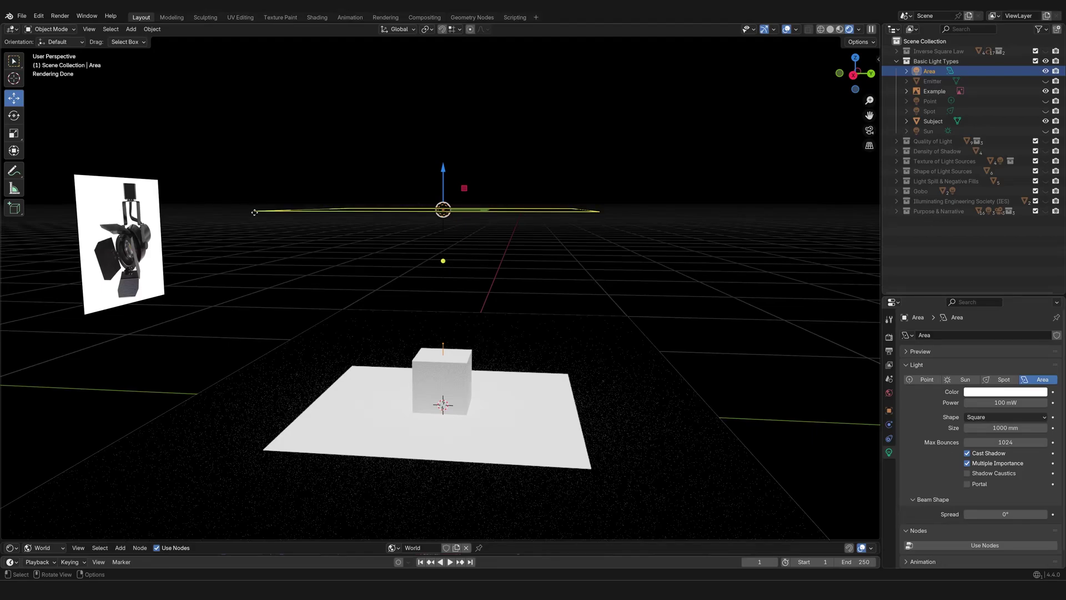
# Set the Area light's beam spread to 180°
pyautogui.moveTo(598, 415); pyautogui.dragTo(552, 439, button='middle')
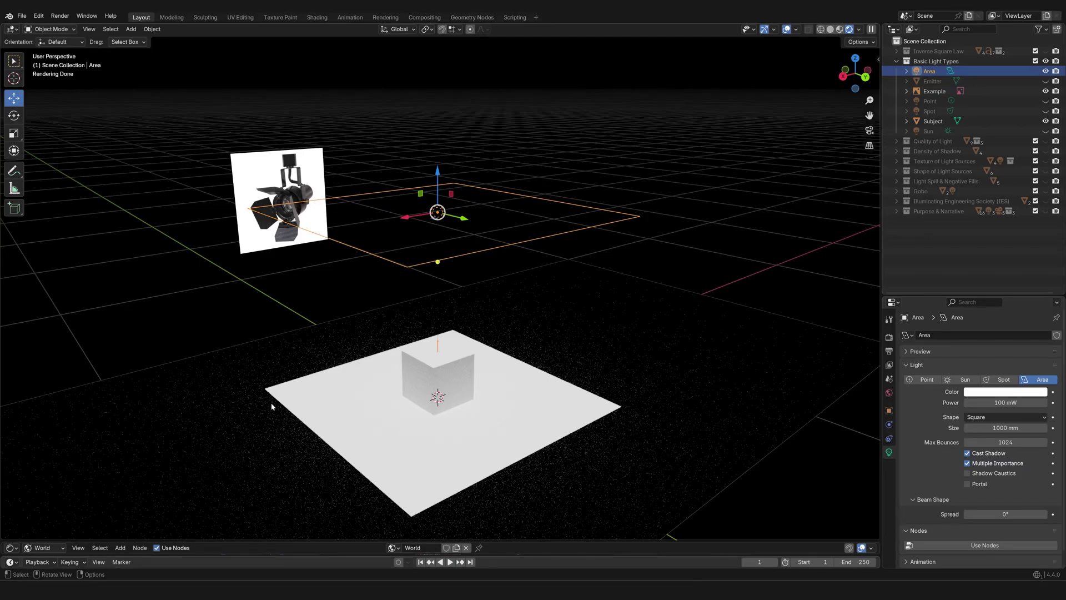
pyautogui.moveTo(588, 428); pyautogui.dragTo(772, 460, button='middle')
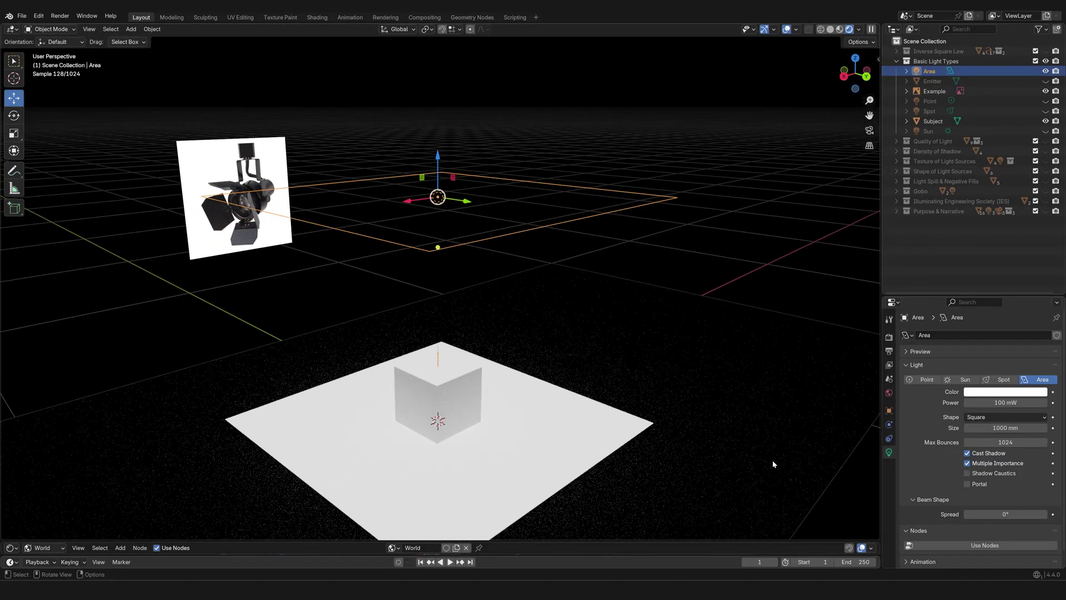
pyautogui.click(1005, 514)
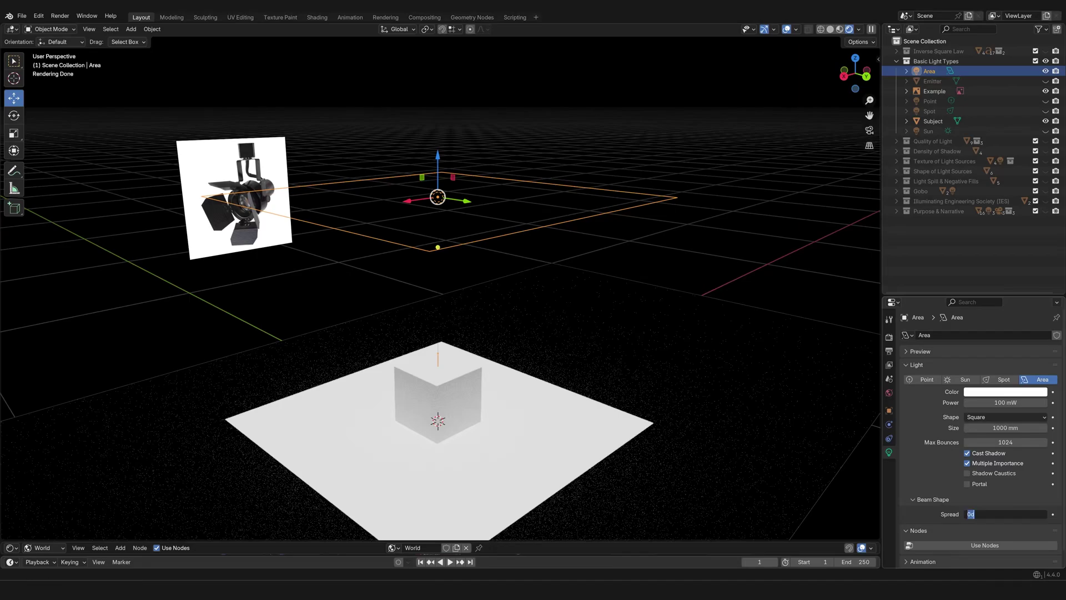
pyautogui.write('180')
pyautogui.press('Return')
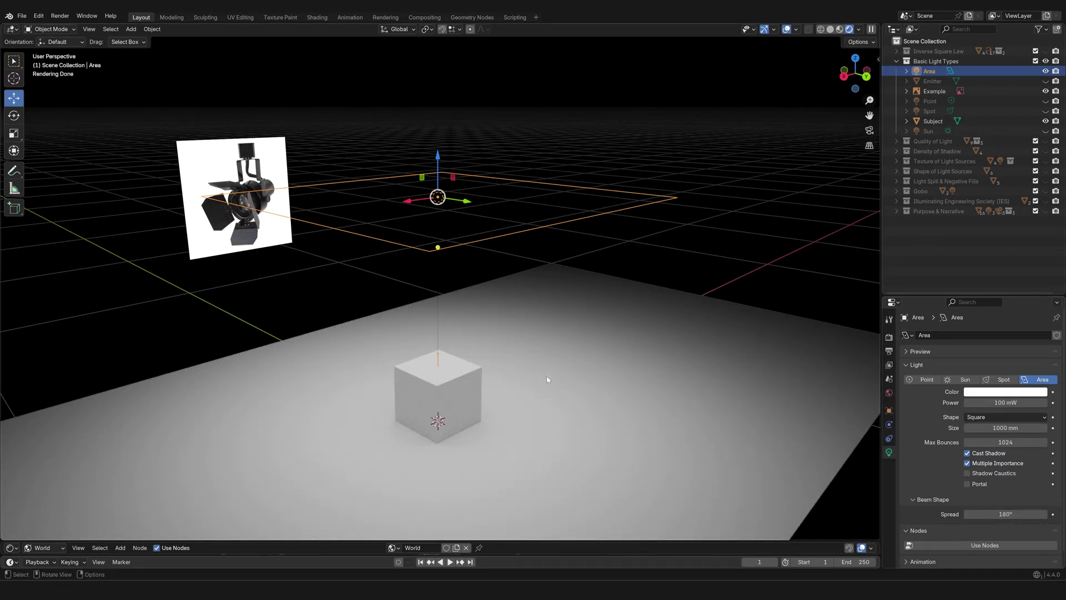
# Try moving the Area light sideways and tilting it above the cube
pyautogui.moveTo(547, 379); pyautogui.dragTo(548, 282, button='middle')
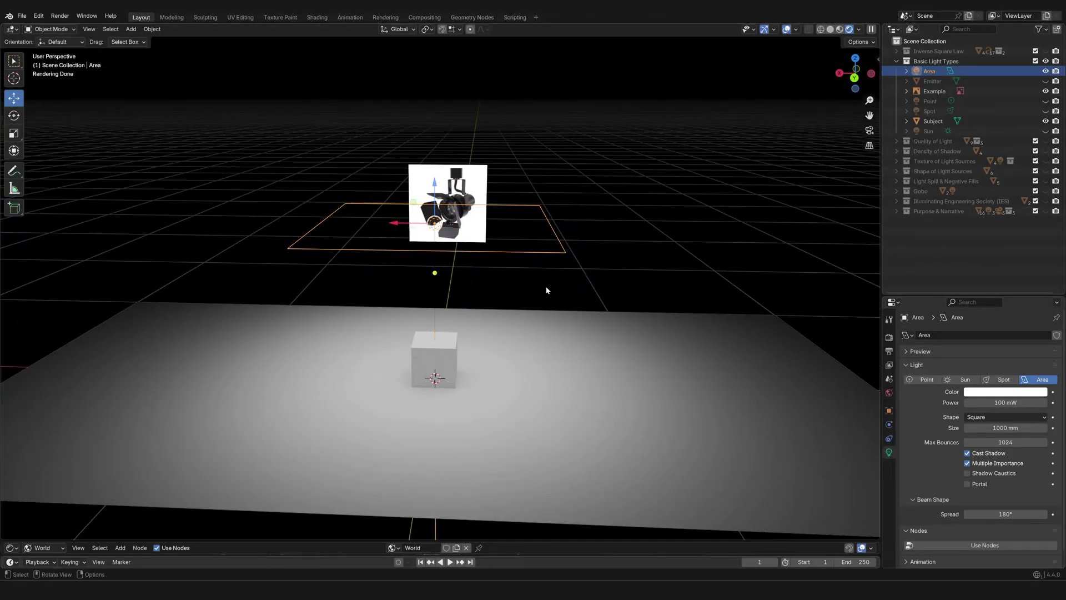
pyautogui.moveTo(519, 284)
pyautogui.mouseDown(button='middle')
pyautogui.moveTo(461, 267)
pyautogui.moveTo(524, 261)
pyautogui.moveTo(512, 258)
pyautogui.moveTo(509, 270)
pyautogui.mouseUp(button='middle')
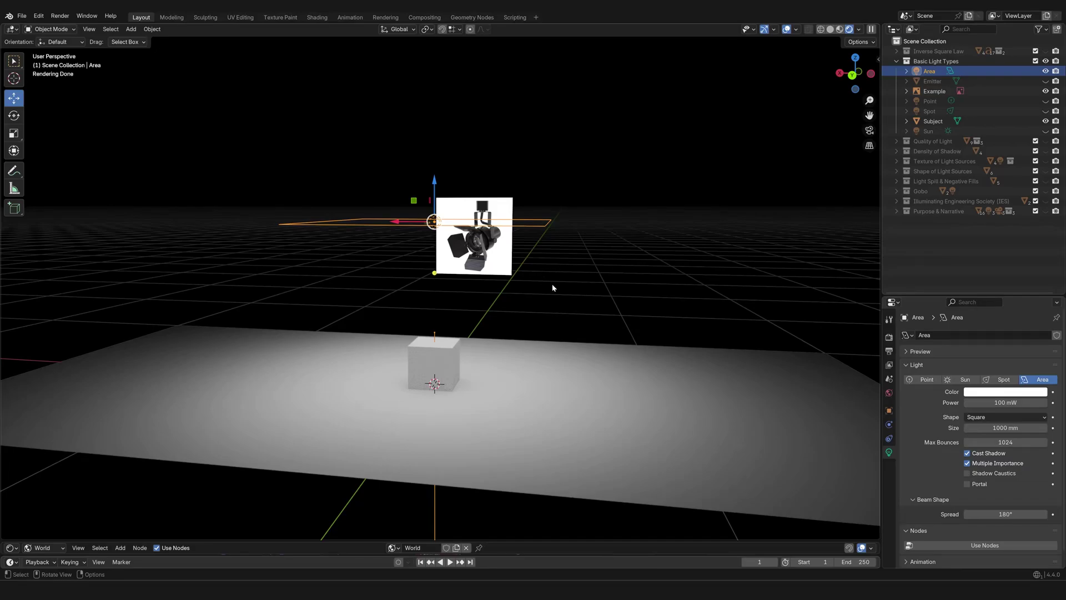
pyautogui.press('g')
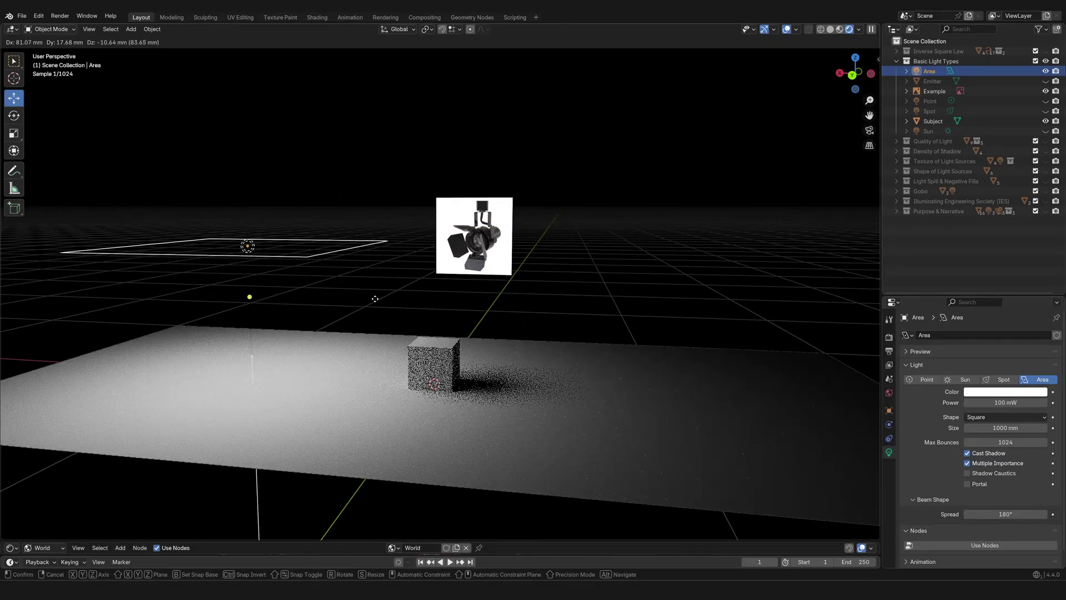
pyautogui.press('Escape')
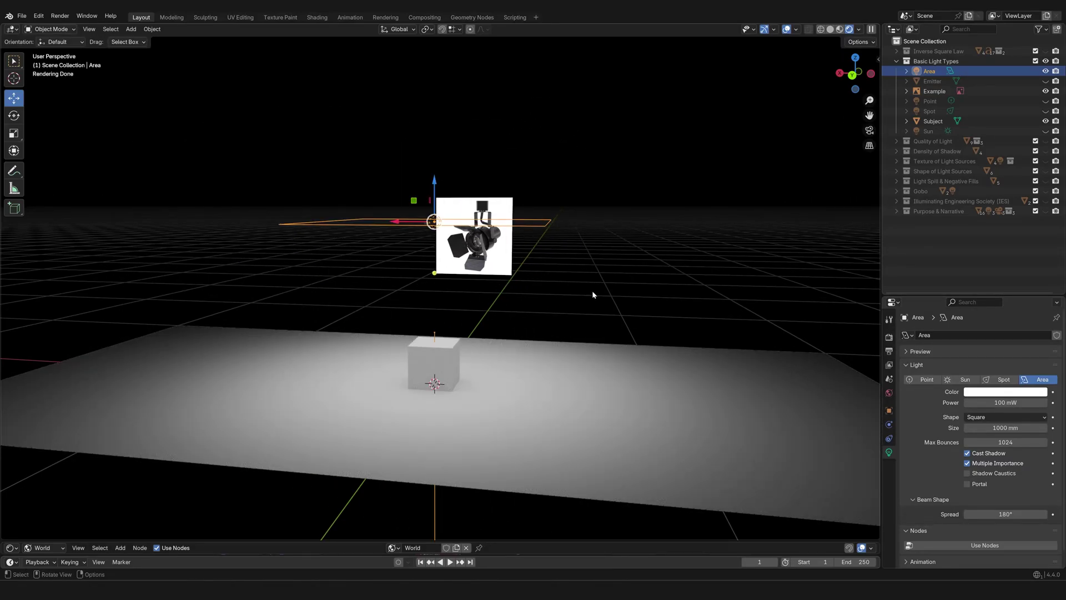
pyautogui.press('r')
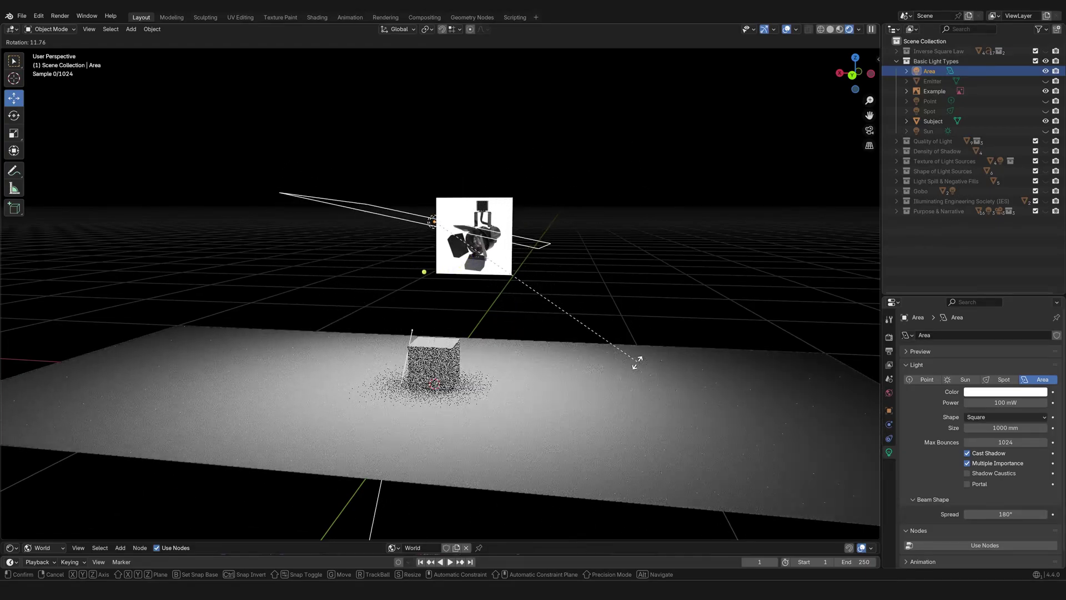
pyautogui.rightClick(638, 362)
# Hide the Area light, show the Emitter plane in its place and select it
pyautogui.moveTo(597, 336); pyautogui.dragTo(666, 363, button='middle')
pyautogui.moveTo(529, 316); pyautogui.dragTo(432, 305, button='middle')
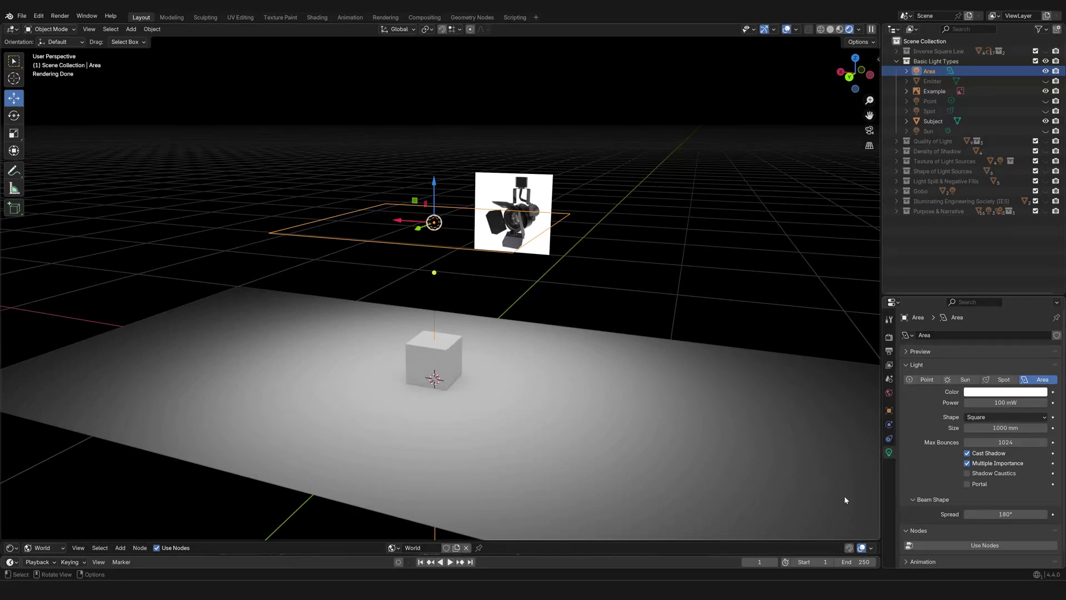
pyautogui.moveTo(563, 391)
pyautogui.mouseDown(button='middle')
pyautogui.moveTo(555, 371)
pyautogui.moveTo(567, 373)
pyautogui.mouseUp(button='middle')
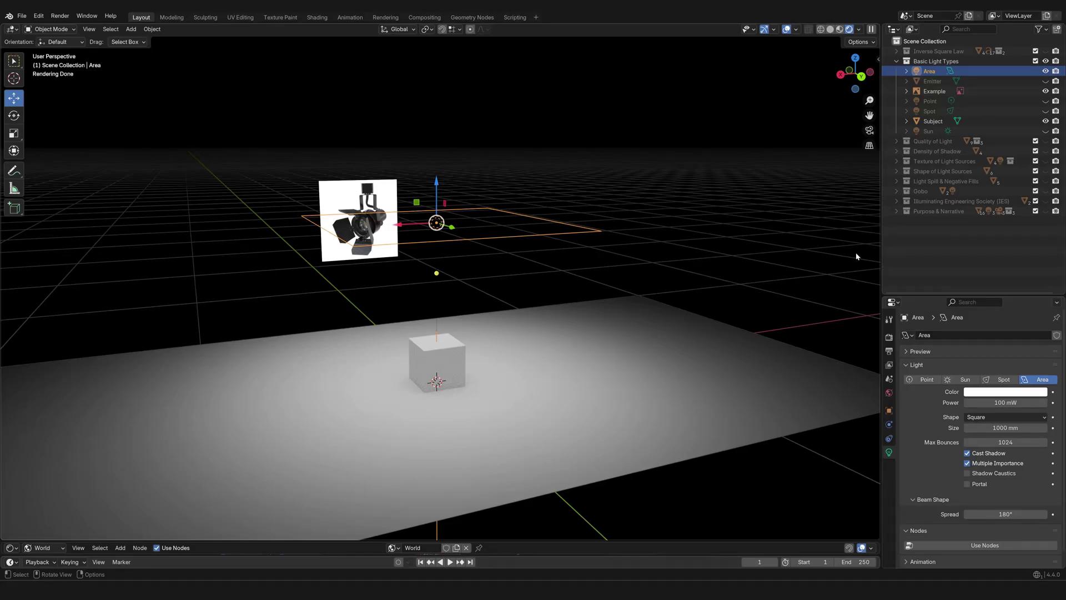
pyautogui.click(1045, 72)
pyautogui.click(1045, 81)
pyautogui.click(1011, 83)
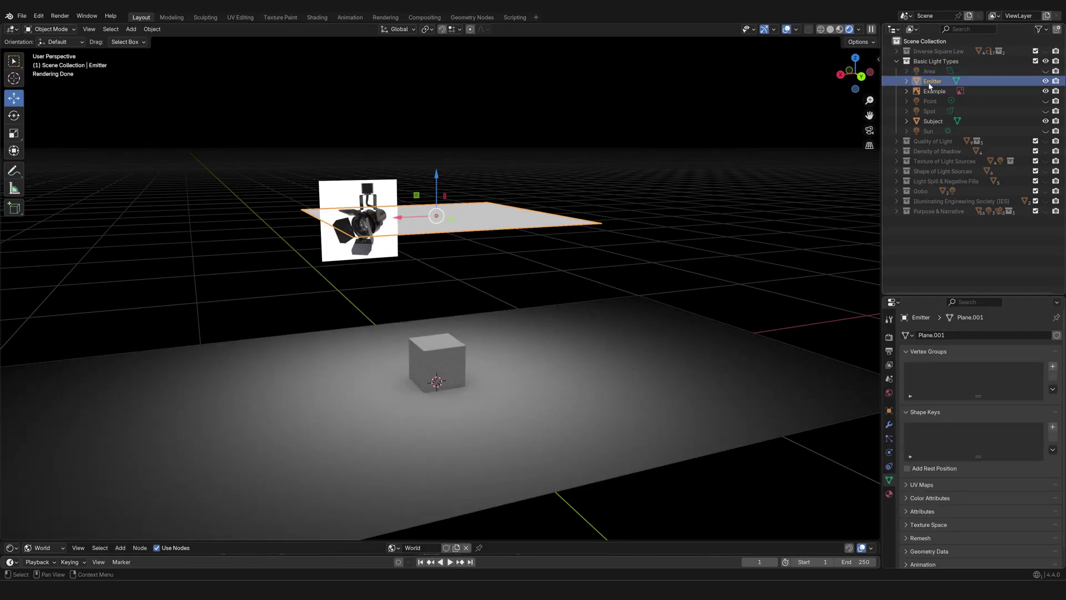
pyautogui.moveTo(657, 223); pyautogui.dragTo(631, 231, button='middle')
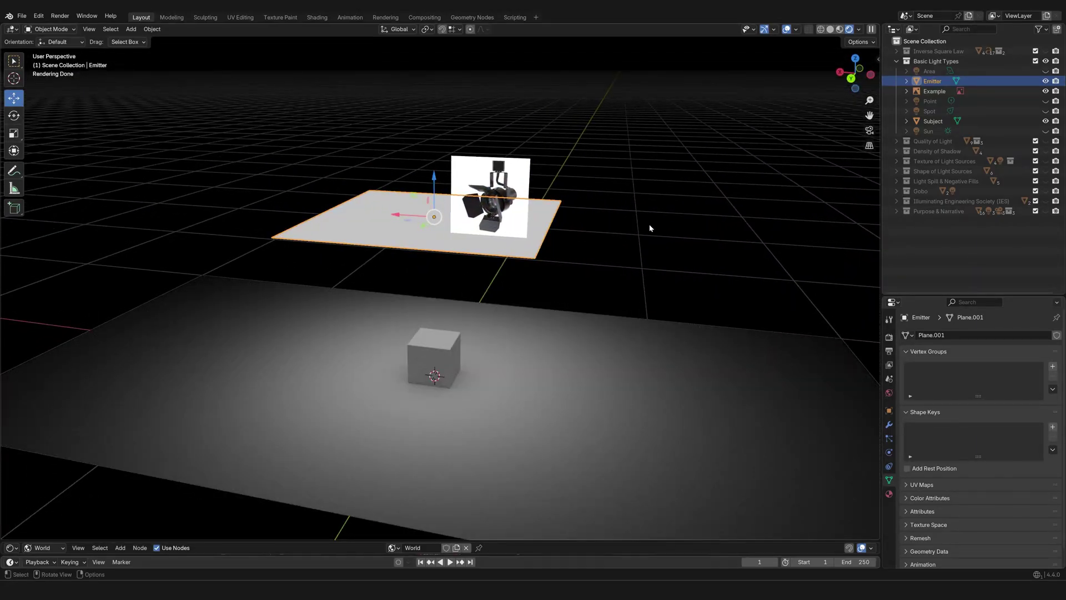
pyautogui.moveTo(564, 241); pyautogui.dragTo(550, 241, button='middle')
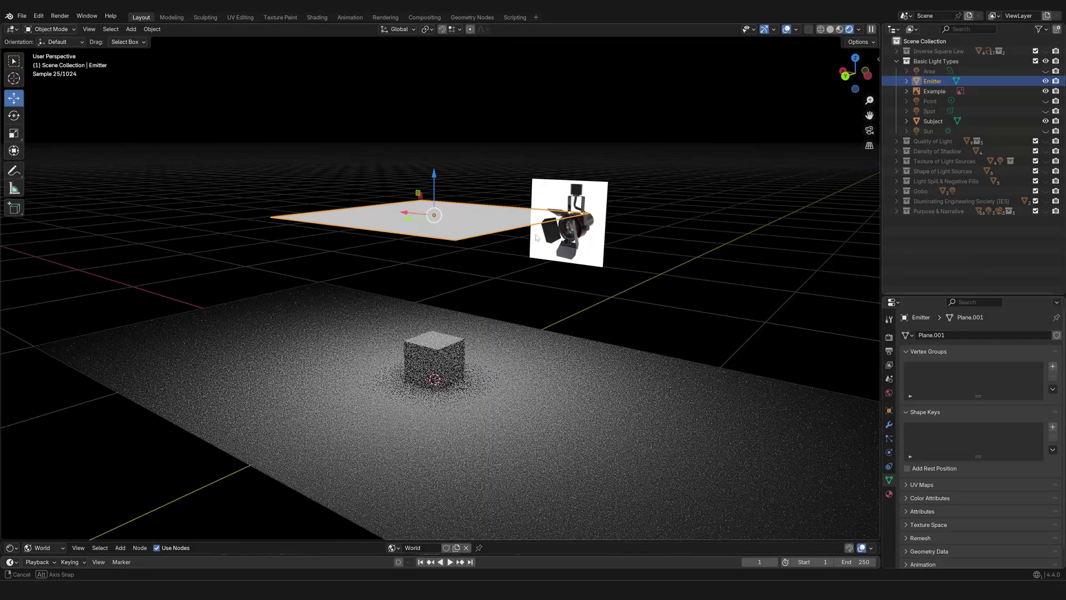
# Switch the shader editor to the Emitter plane's object material and select its Principled BSDF node
pyautogui.click(39, 549)
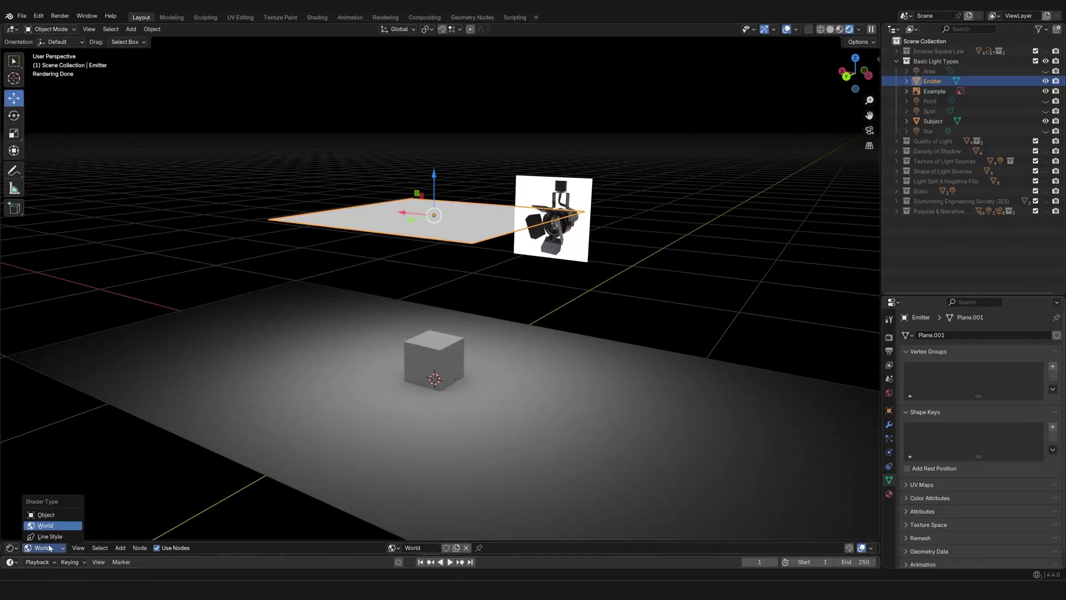
pyautogui.click(40, 514)
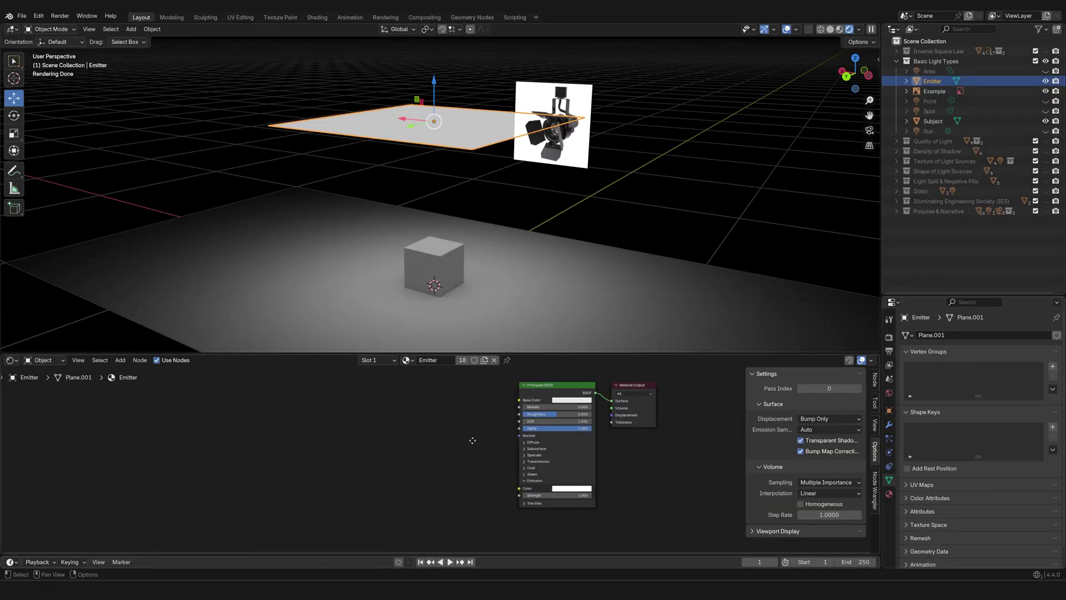
pyautogui.moveTo(505, 446); pyautogui.dragTo(386, 454, button='middle')
pyautogui.scroll(2, 387, 454)
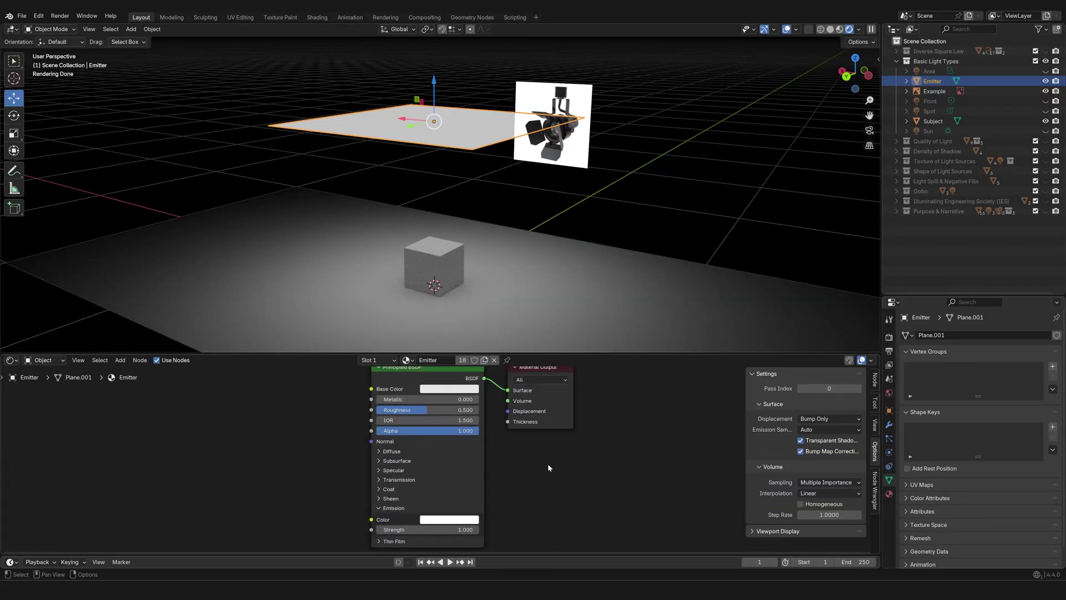
pyautogui.scroll(-2, 553, 471)
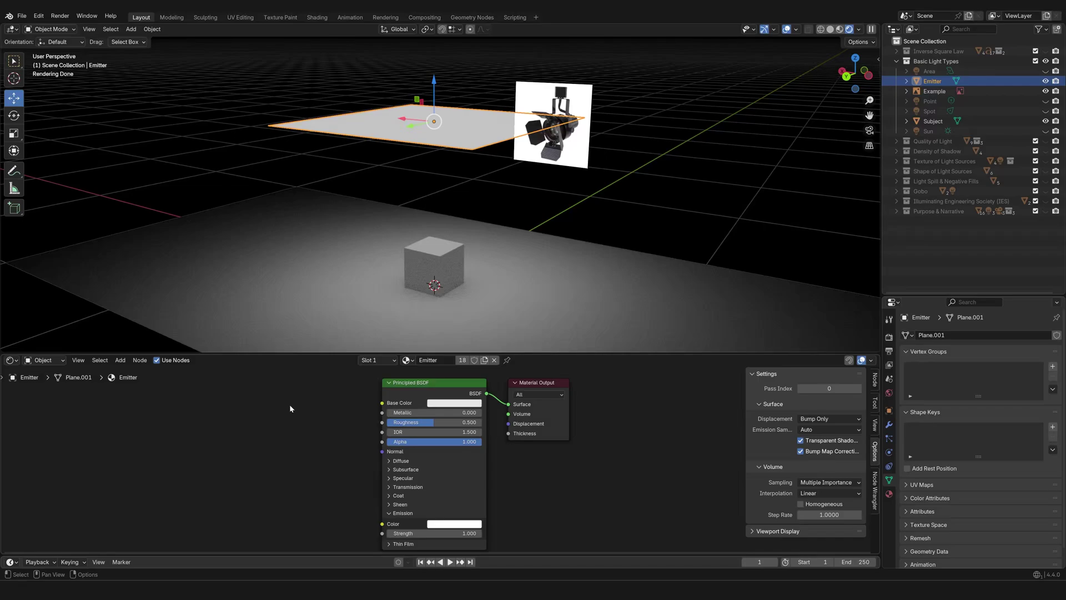
pyautogui.moveTo(312, 441); pyautogui.dragTo(310, 438, button='middle')
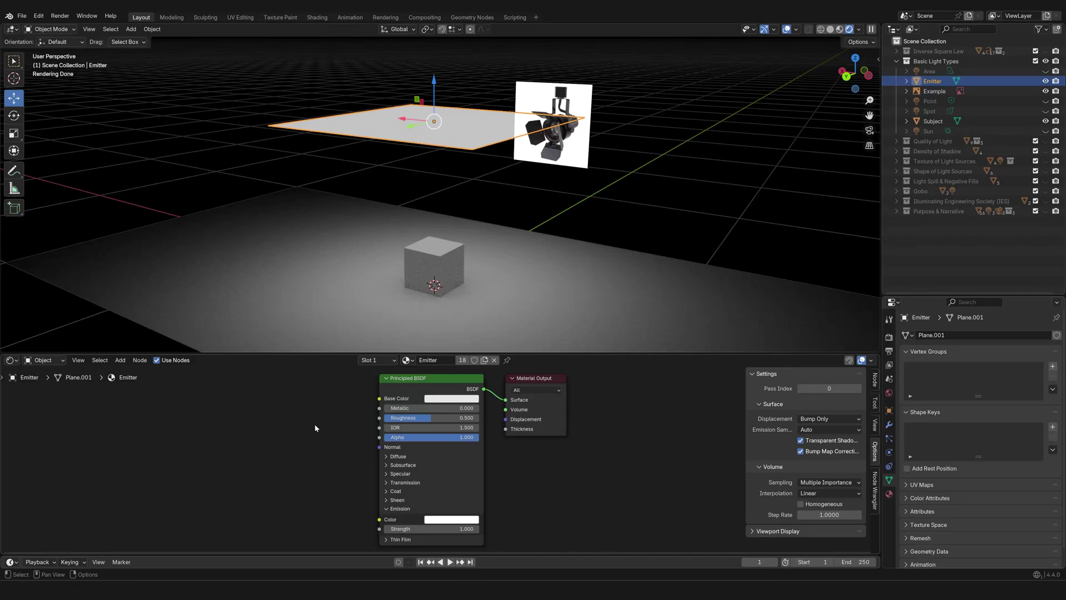
pyautogui.click(411, 383)
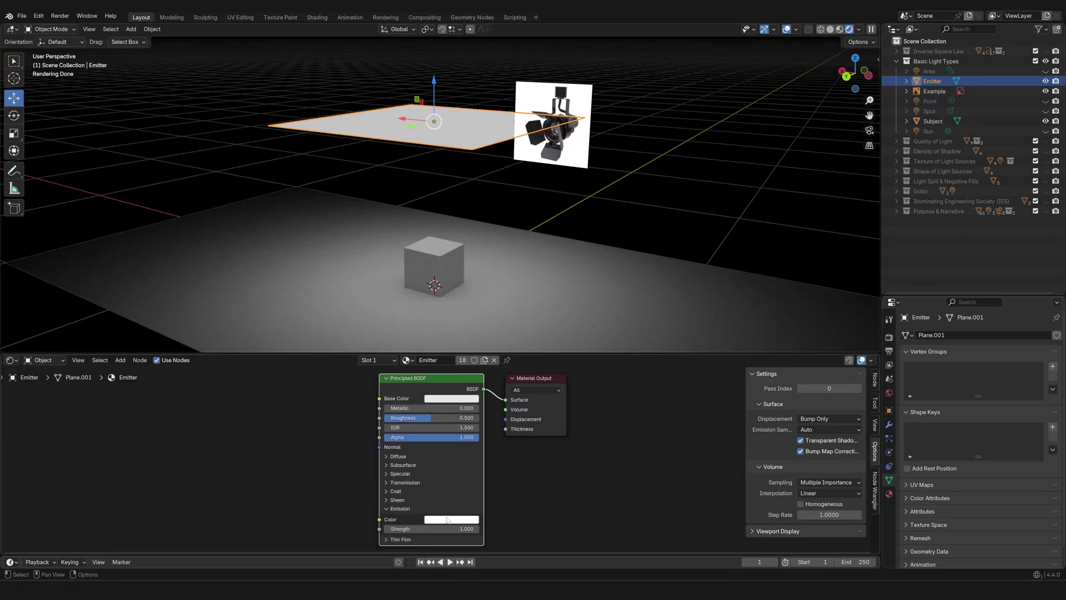
# Replace the Emitter material's Principled BSDF with an Emission shader connected to the Material Output's Surface input
pyautogui.moveTo(576, 484); pyautogui.dragTo(527, 489, button='middle')
pyautogui.hotkey('shift', 'a')
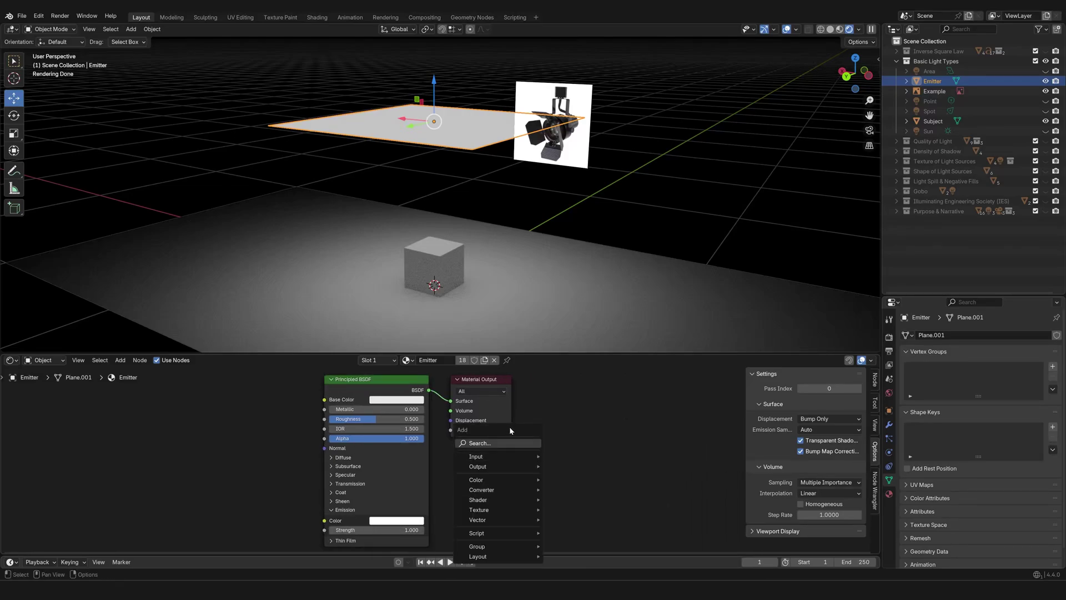
pyautogui.write('e')
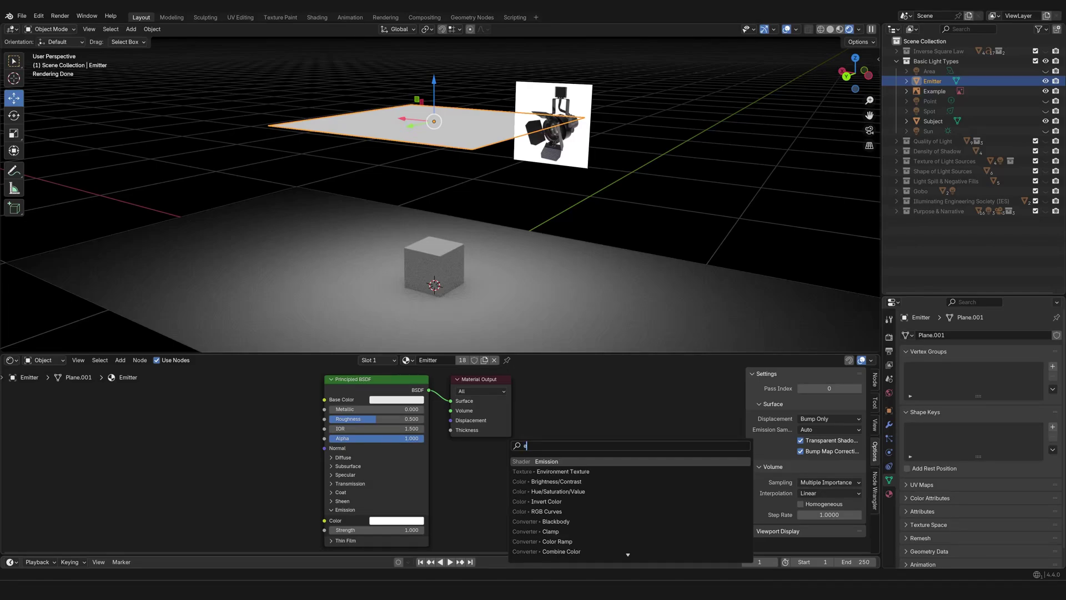
pyautogui.press('Return')
pyautogui.click(236, 396)
pyautogui.moveTo(291, 405); pyautogui.dragTo(450, 402)
pyautogui.click(358, 391)
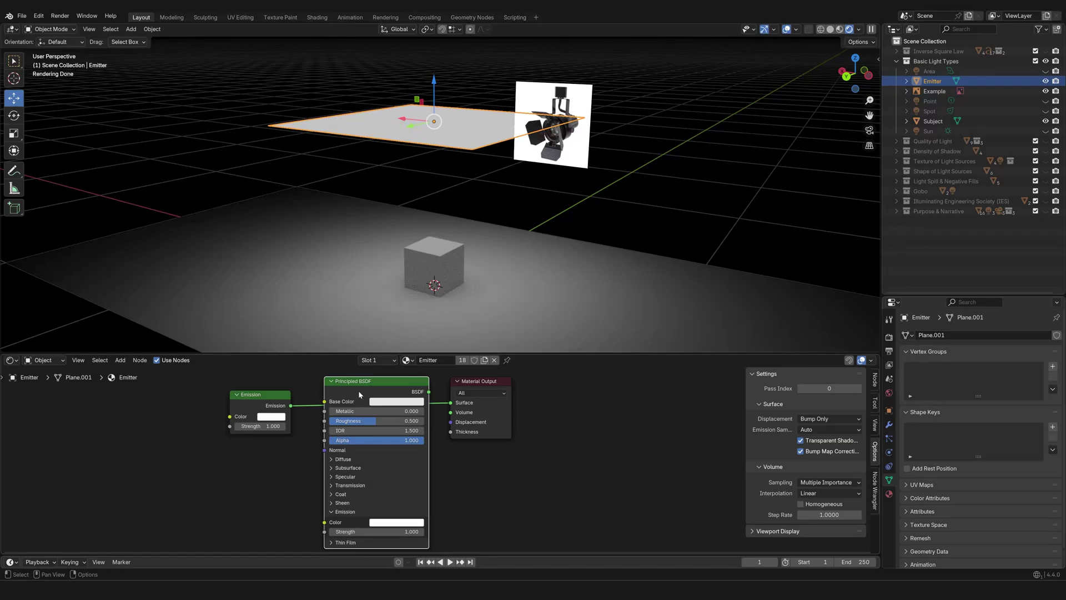
pyautogui.press('x')
pyautogui.moveTo(260, 404); pyautogui.dragTo(366, 407)
pyautogui.click(429, 476)
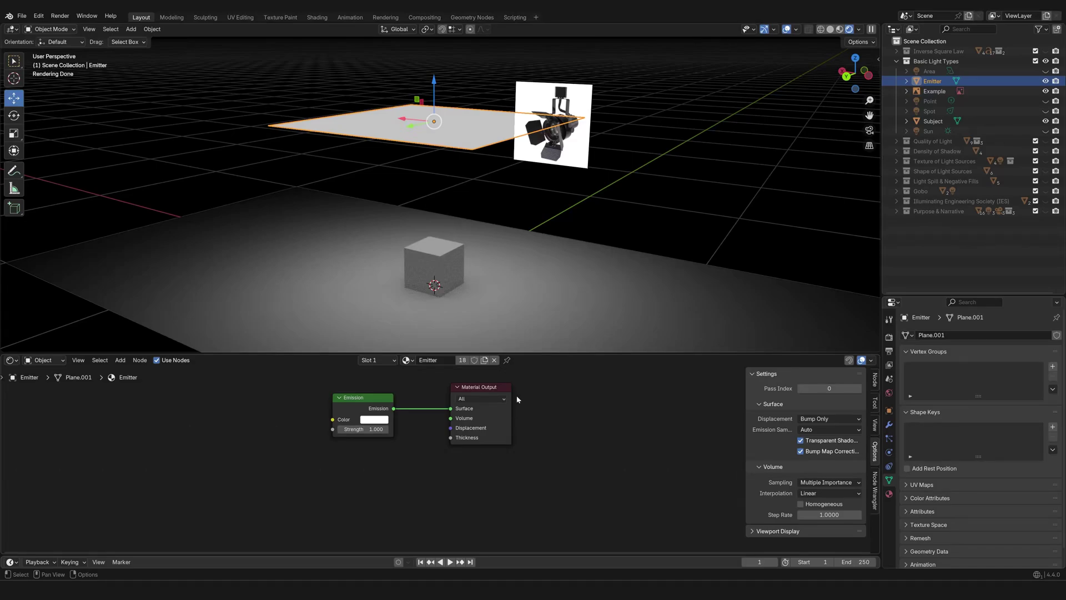
# Collapse the shader editor and look at the Emitter plane above the cube from several angles
pyautogui.moveTo(531, 354); pyautogui.dragTo(538, 547)
pyautogui.moveTo(482, 368); pyautogui.dragTo(615, 372, button='middle')
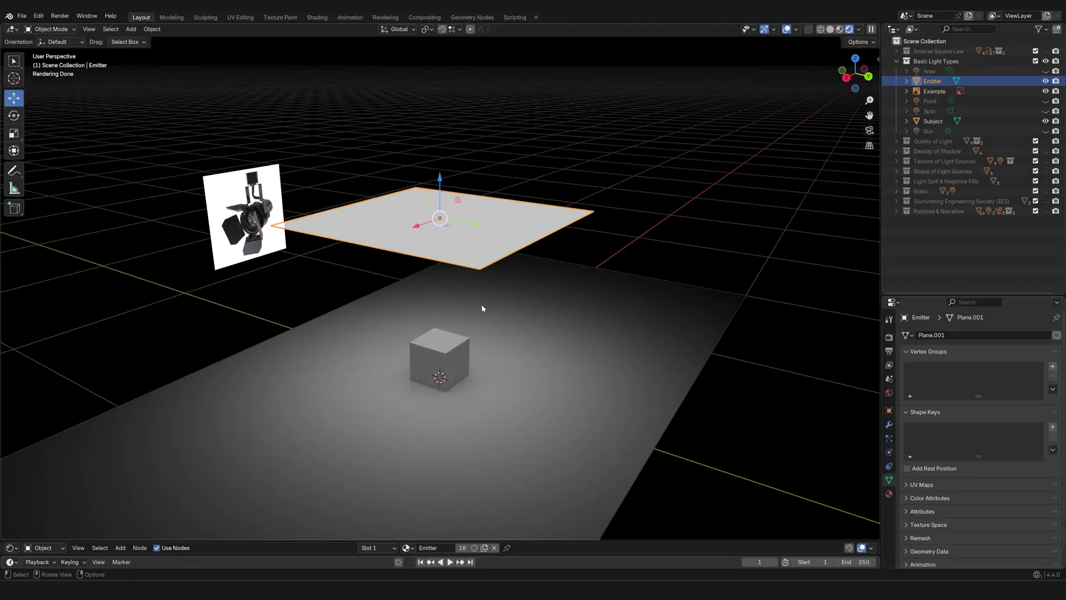
pyautogui.moveTo(481, 309); pyautogui.dragTo(552, 300, button='middle')
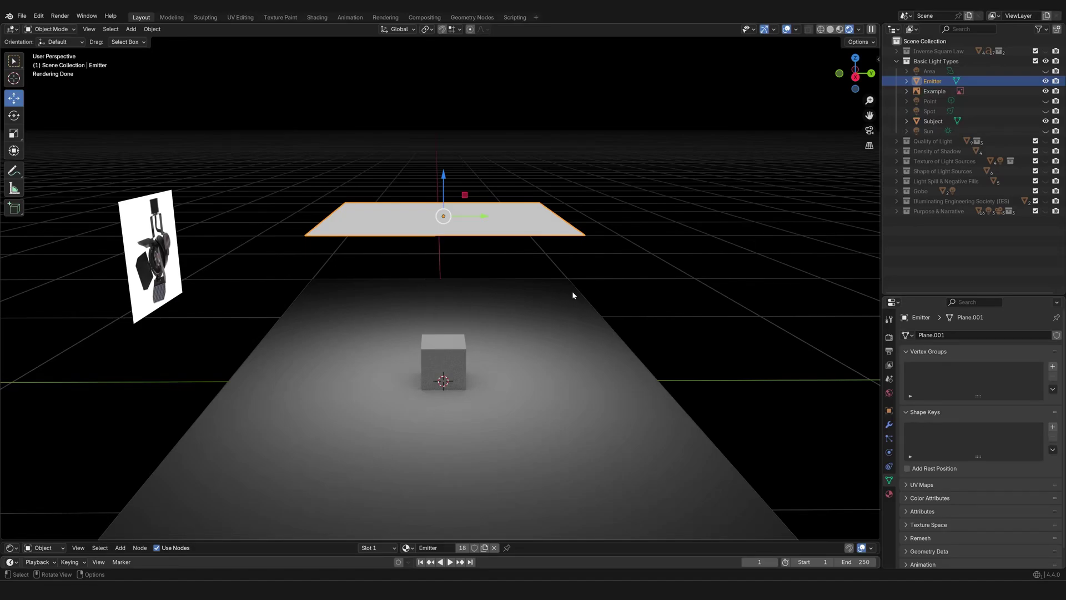
# Unhide the Area light and compare its properties with those of the Emitter plane
pyautogui.click(1046, 71)
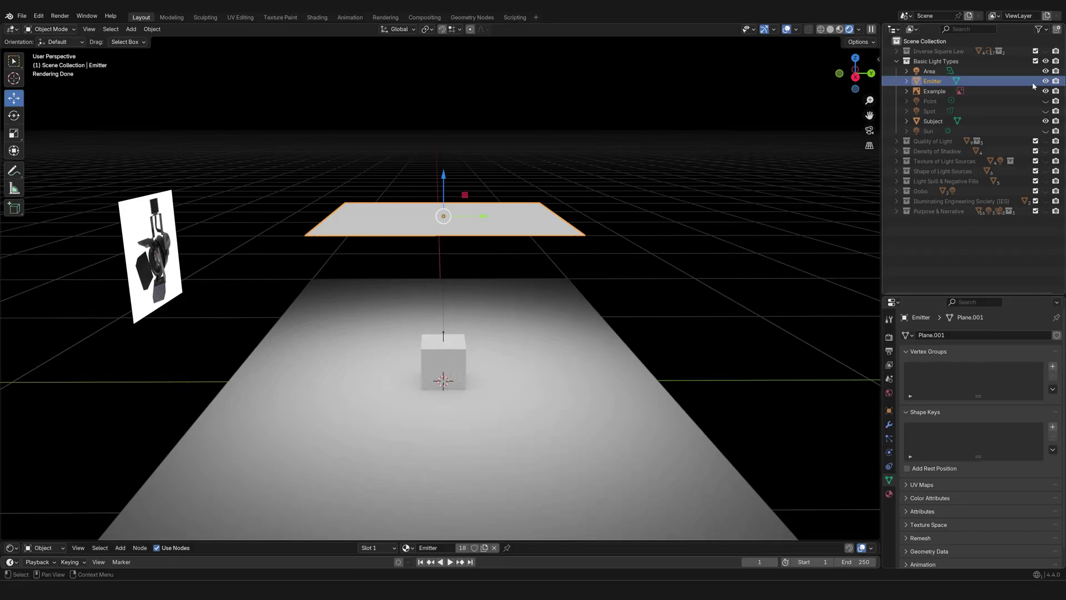
pyautogui.click(939, 71)
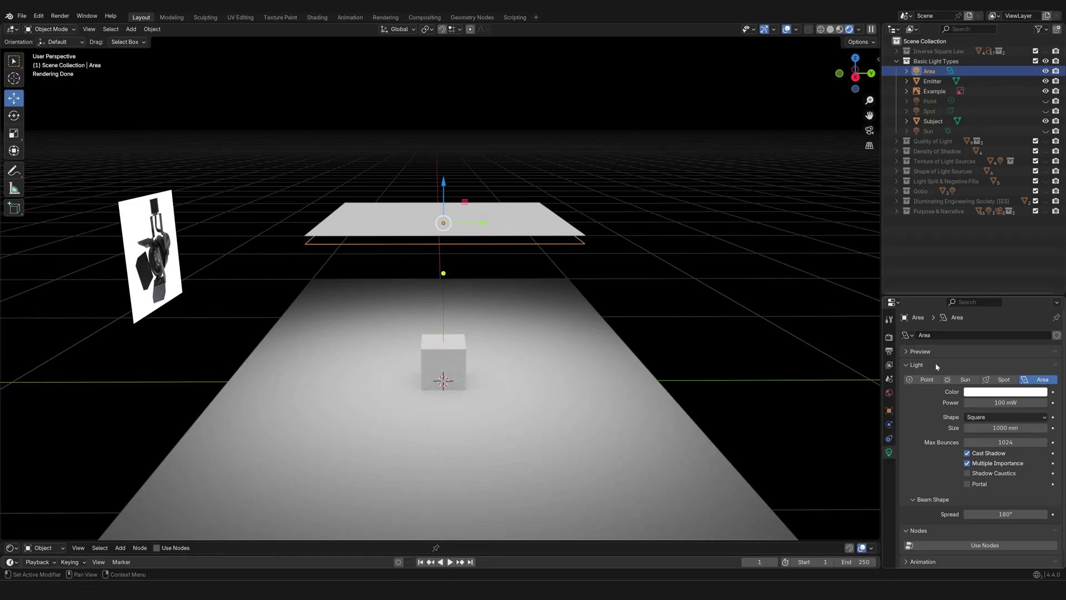
pyautogui.click(953, 81)
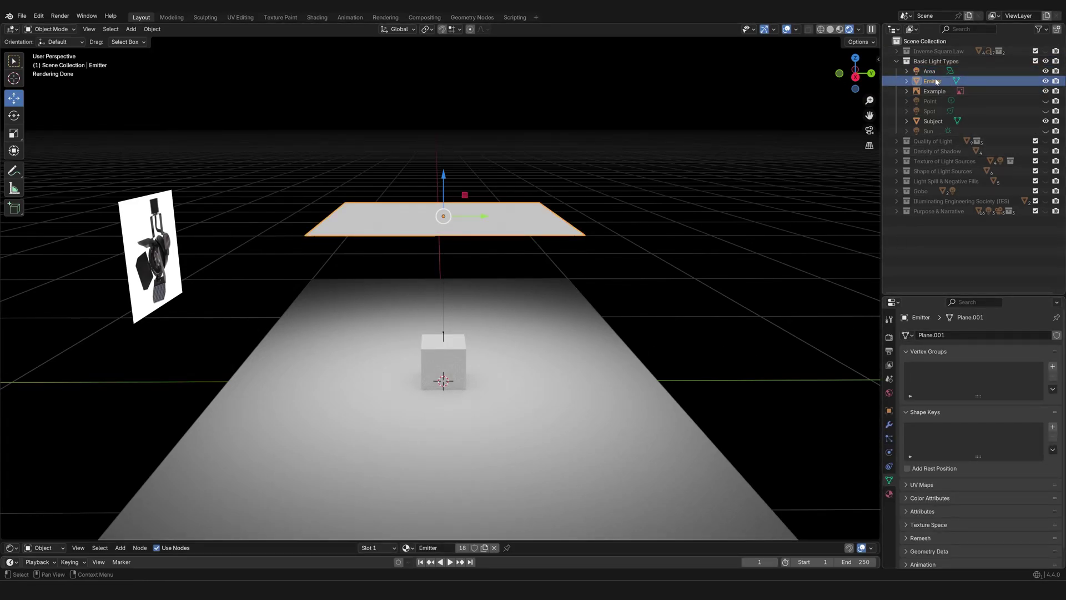
pyautogui.click(930, 72)
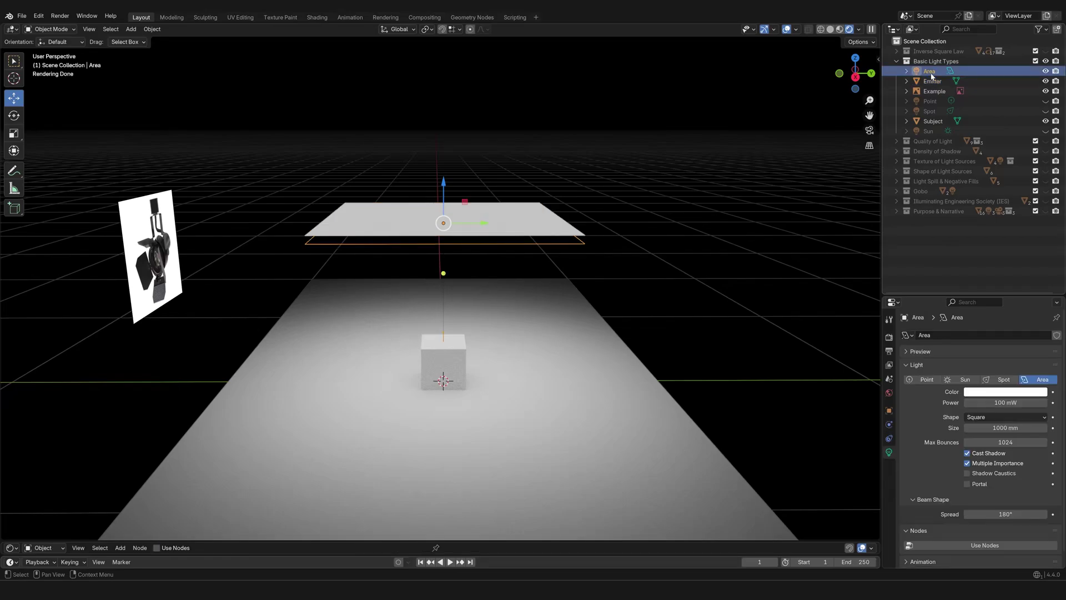
pyautogui.moveTo(712, 330); pyautogui.dragTo(587, 327, button='middle')
# Try moving the Emitter plane about 124 mm down along Z to below the floor, and view it from several angles
pyautogui.click(468, 213)
pyautogui.moveTo(469, 213); pyautogui.dragTo(528, 214, button='middle')
pyautogui.press('g')
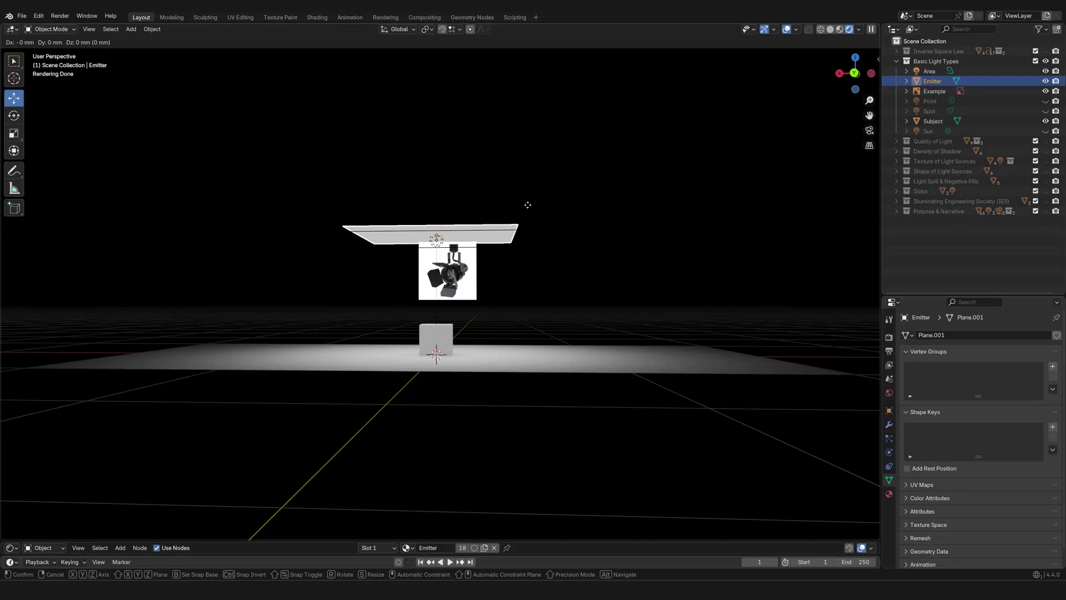
pyautogui.press('z')
pyautogui.click(517, 410)
pyautogui.moveTo(517, 409); pyautogui.dragTo(453, 352, button='middle')
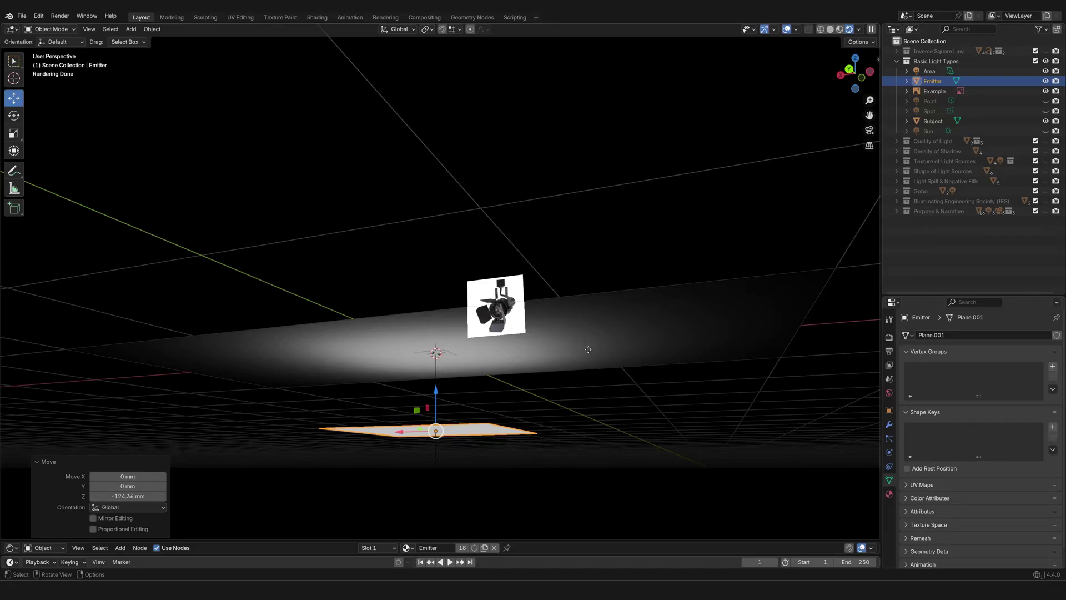
pyautogui.moveTo(570, 347); pyautogui.dragTo(569, 283, button='middle')
pyautogui.scroll(2, 390, 261)
pyautogui.moveTo(389, 261); pyautogui.dragTo(525, 317, button='middle')
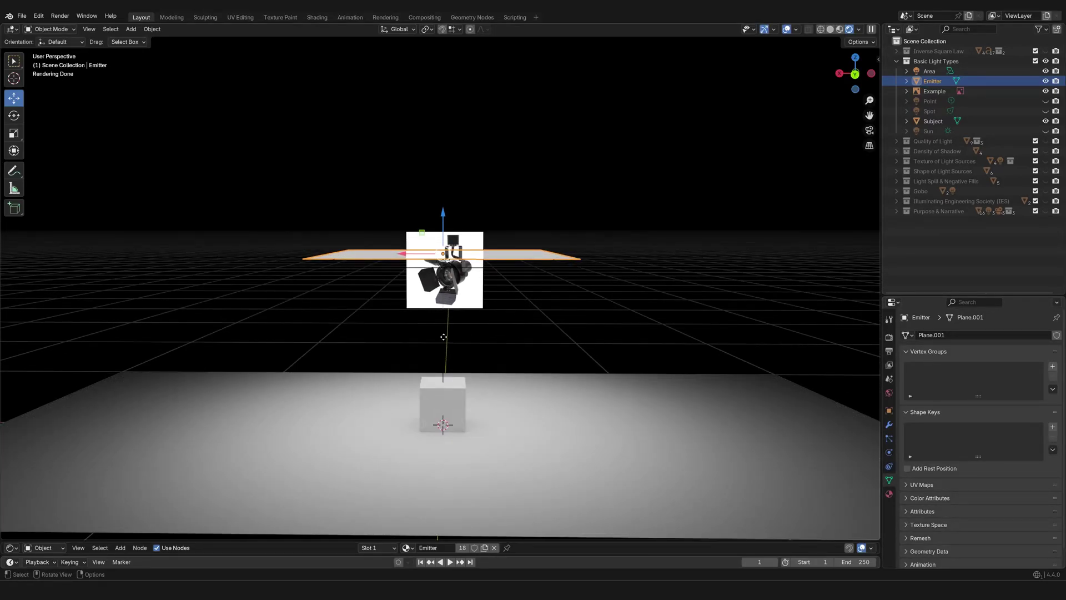
# Select the Area light above the cube and look at it from several angles
pyautogui.click(448, 337)
pyautogui.moveTo(472, 339); pyautogui.dragTo(478, 318, button='middle')
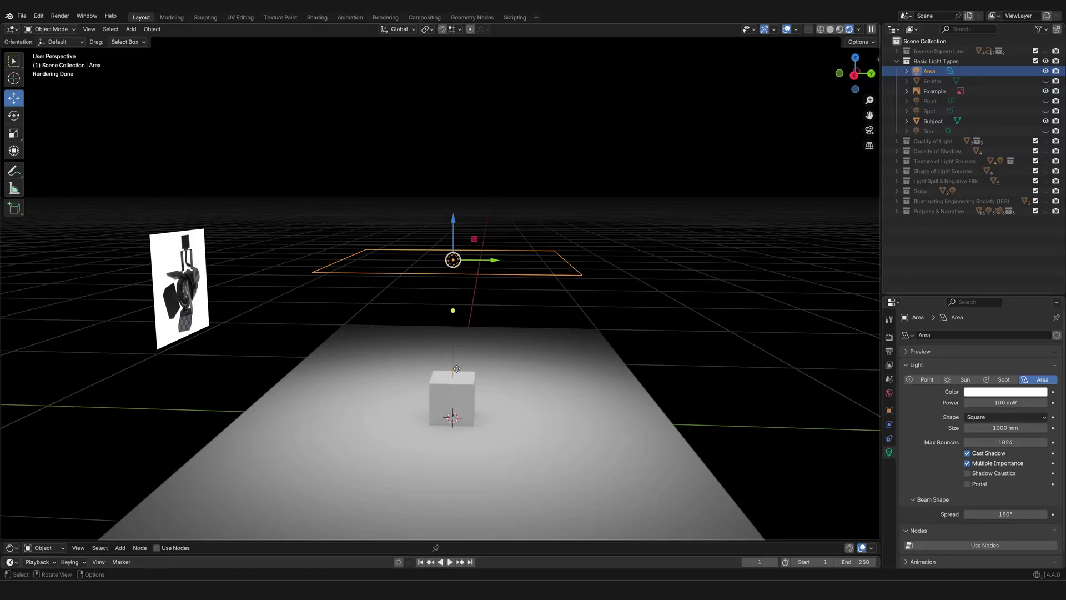
pyautogui.moveTo(595, 207); pyautogui.dragTo(605, 234, button='middle')
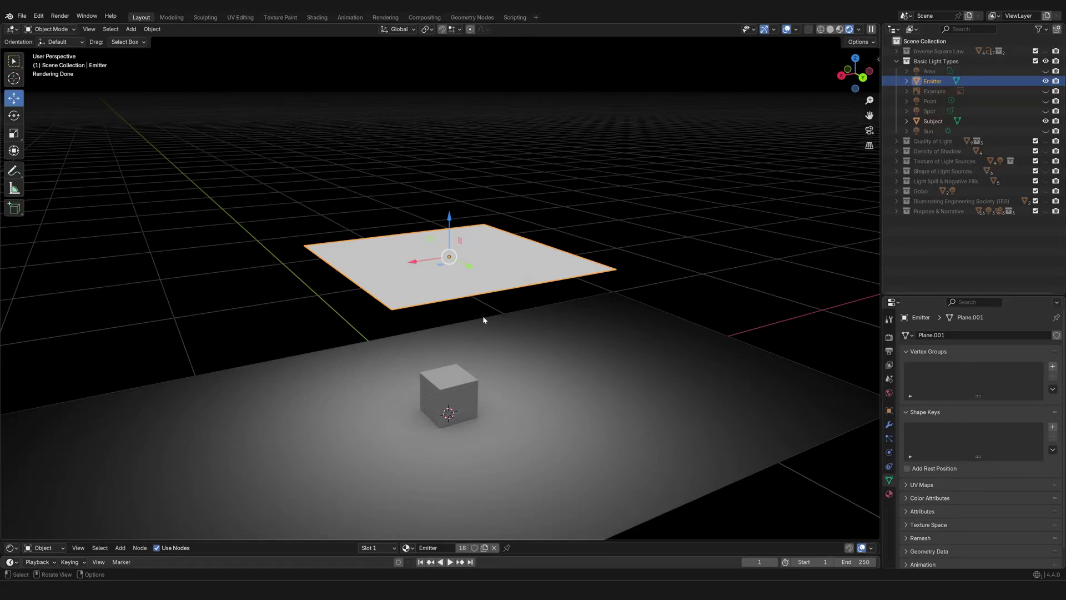
# Hide the Emitter plane and select the Area light in its place to compare how each illuminates the cube
pyautogui.moveTo(475, 311); pyautogui.dragTo(430, 310, button='middle')
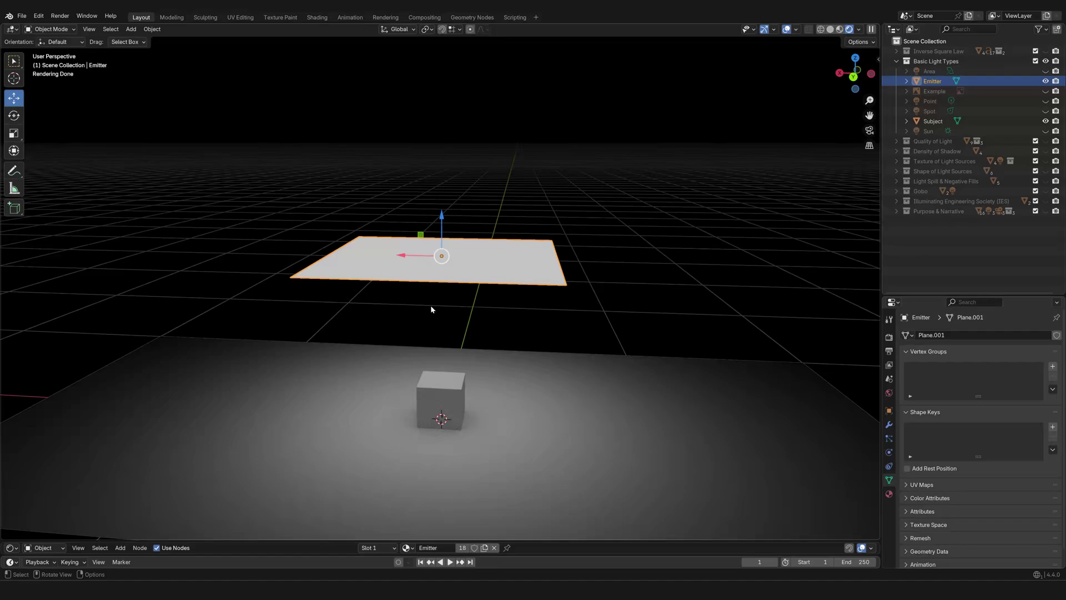
pyautogui.moveTo(468, 300); pyautogui.dragTo(433, 324, button='middle')
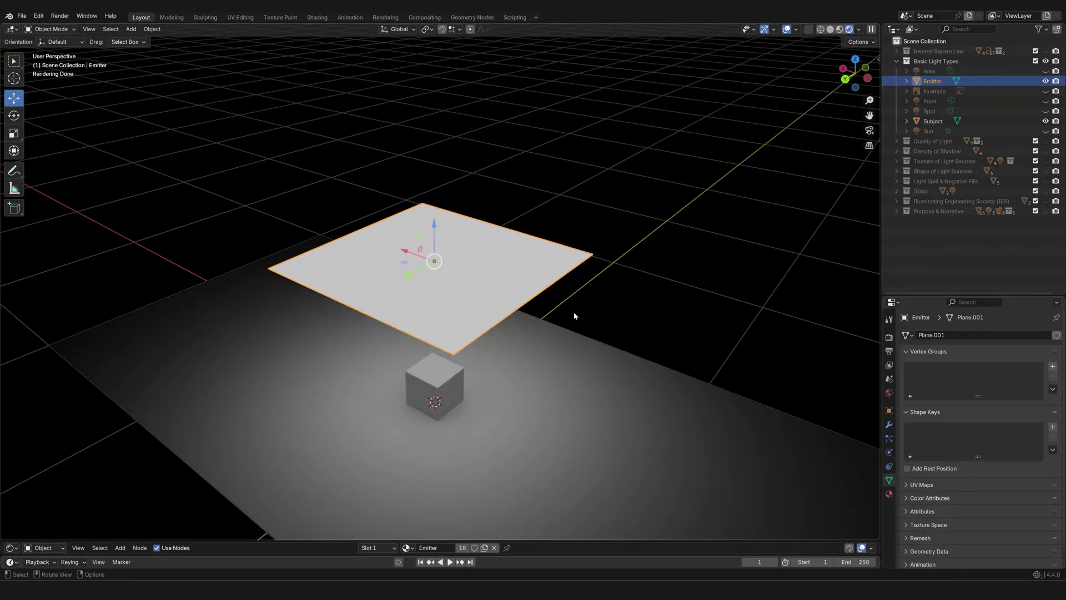
pyautogui.click(1046, 82)
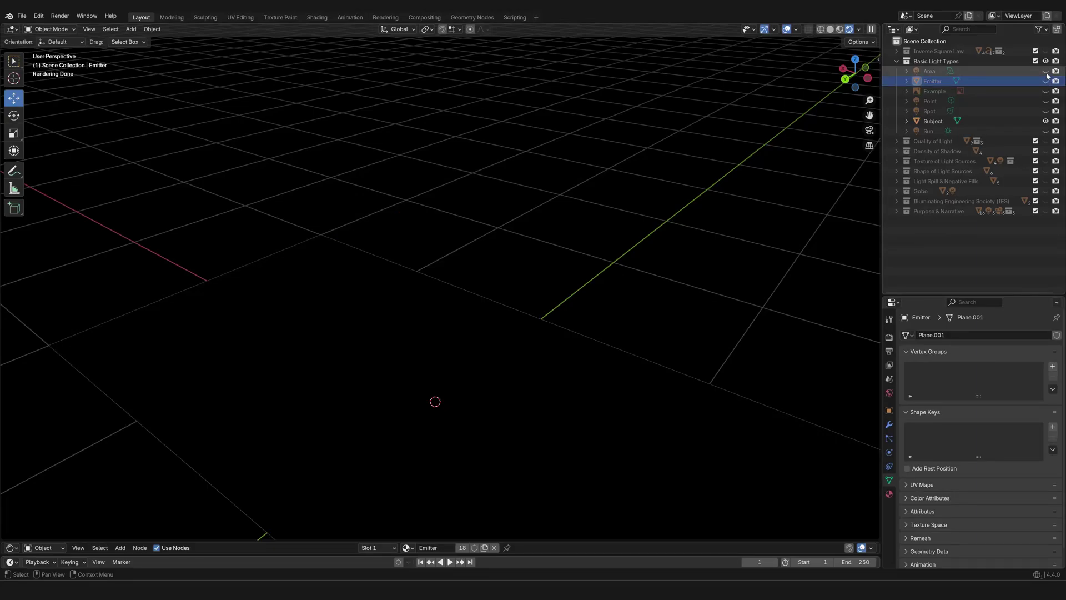
pyautogui.click(948, 74)
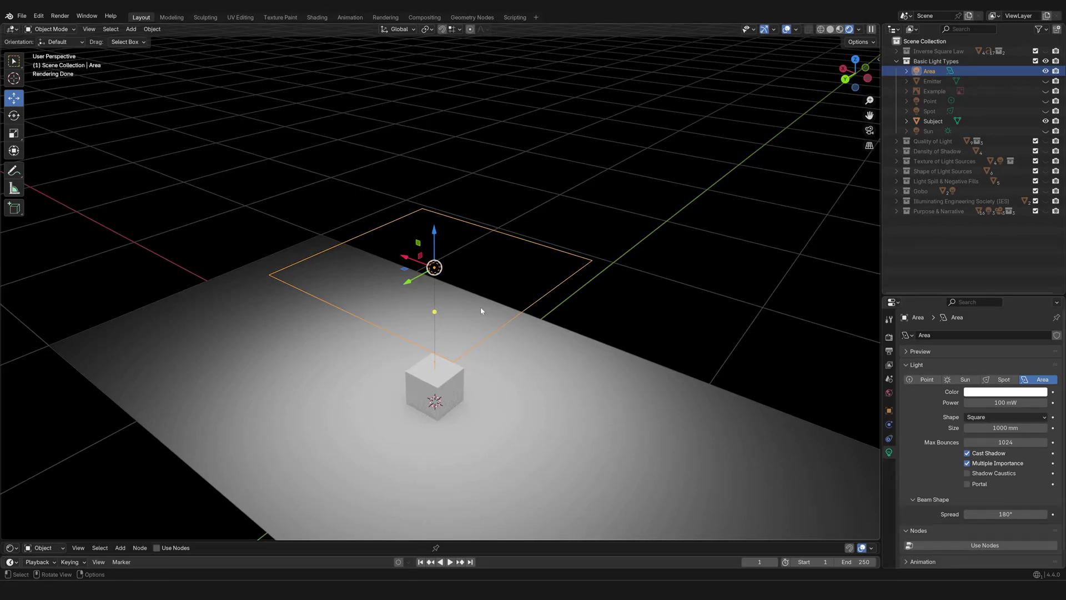
# Swap the Area light back for the Emitter plane and look at the plane above the cube from several angles
pyautogui.click(1046, 72)
pyautogui.click(1046, 81)
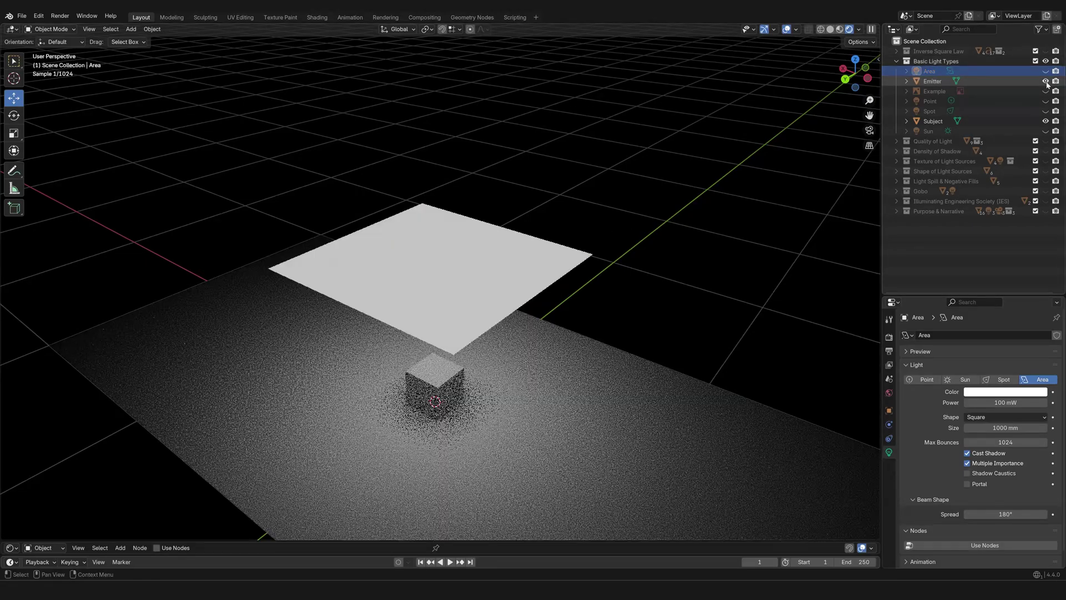
pyautogui.click(933, 81)
pyautogui.moveTo(400, 333); pyautogui.dragTo(401, 291, button='middle')
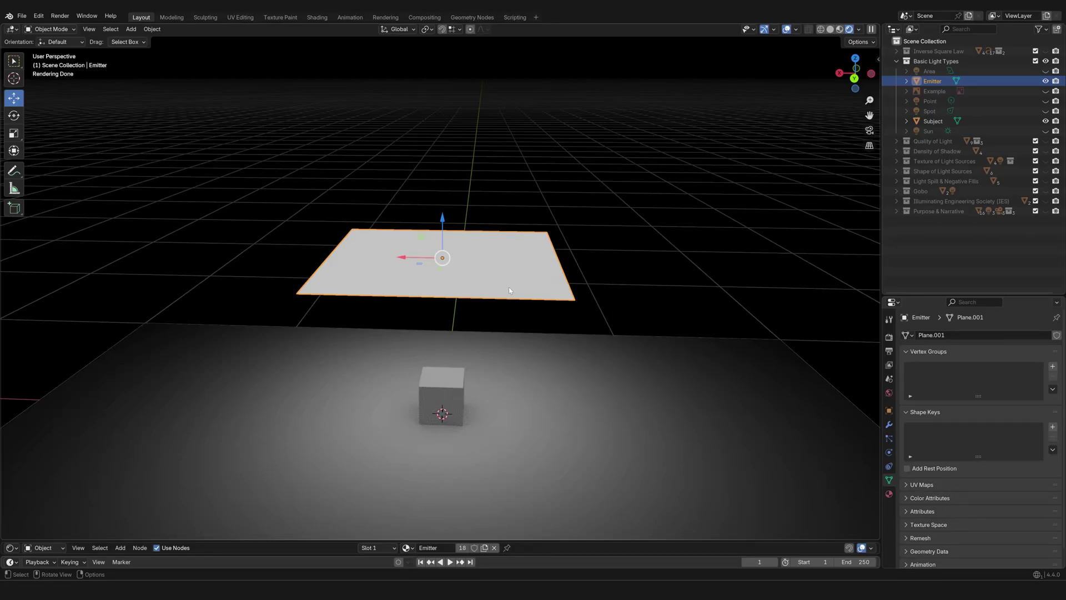
pyautogui.moveTo(551, 276); pyautogui.dragTo(337, 350, button='middle')
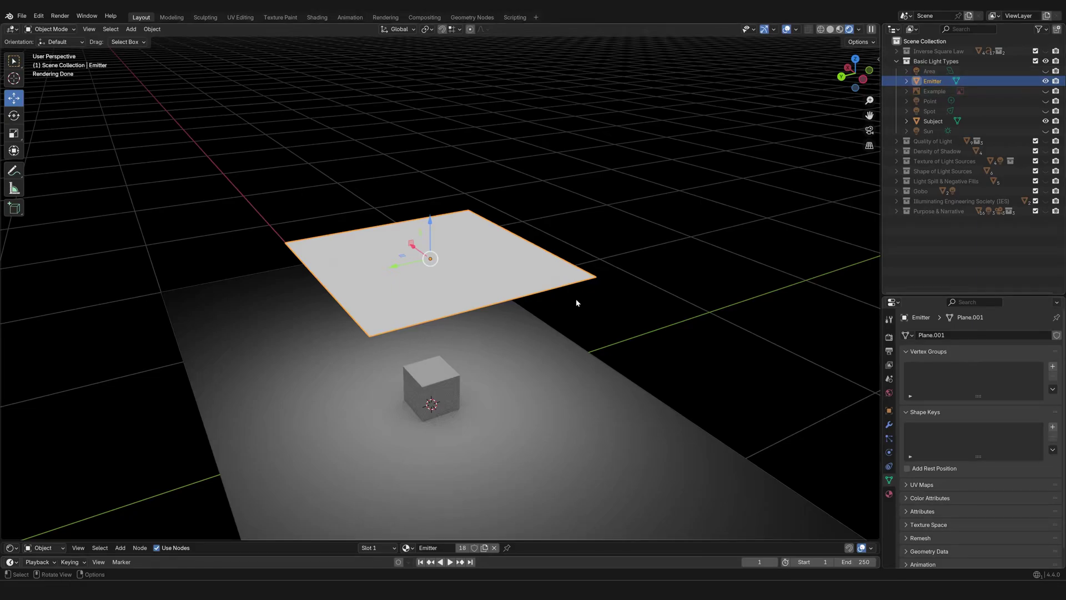
pyautogui.moveTo(577, 303); pyautogui.dragTo(332, 304, button='middle')
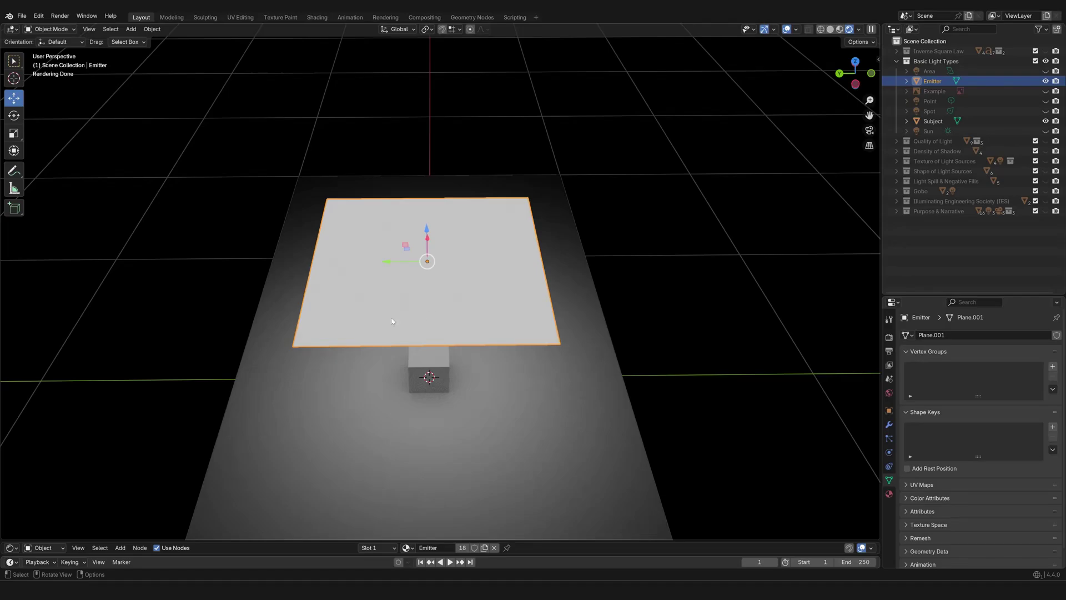
pyautogui.moveTo(346, 319); pyautogui.dragTo(481, 288, button='middle')
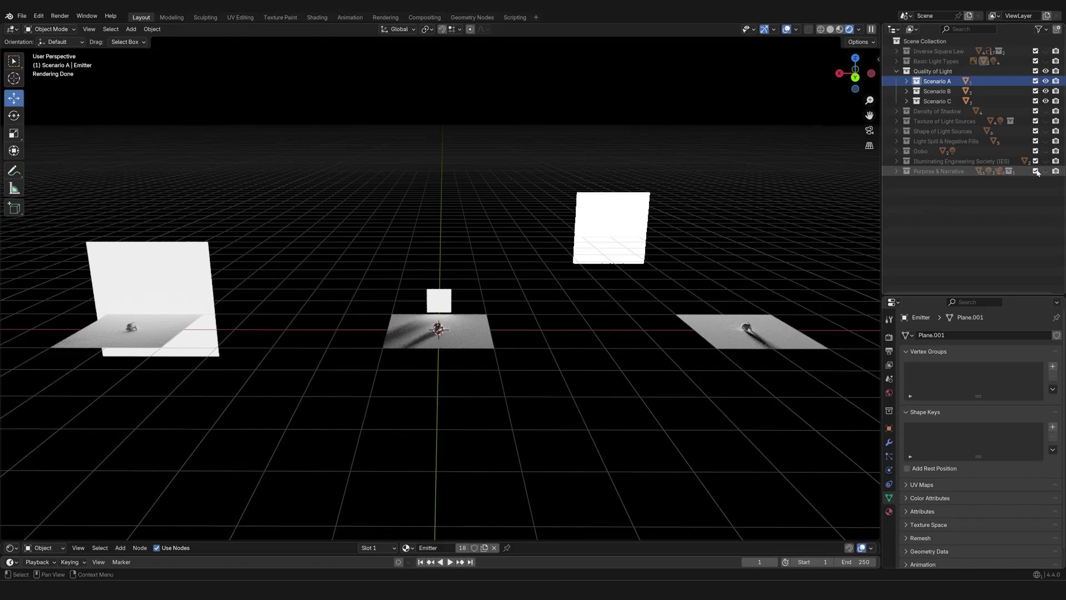
# Hide the Scenario B and Scenario C collections and frame the monkey head of Scenario A
pyautogui.click(1047, 91)
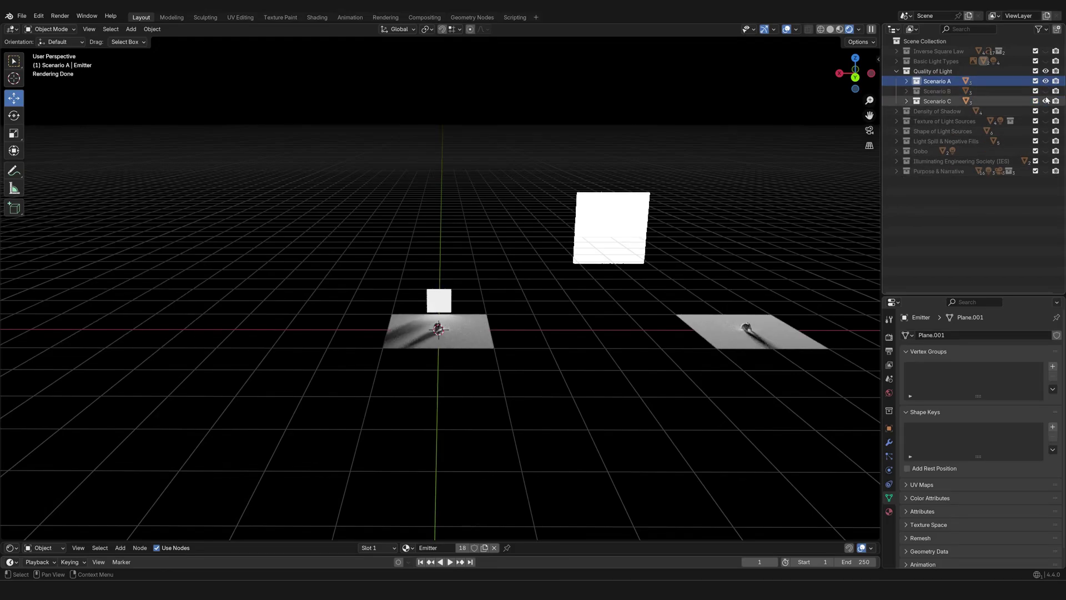
pyautogui.click(1046, 101)
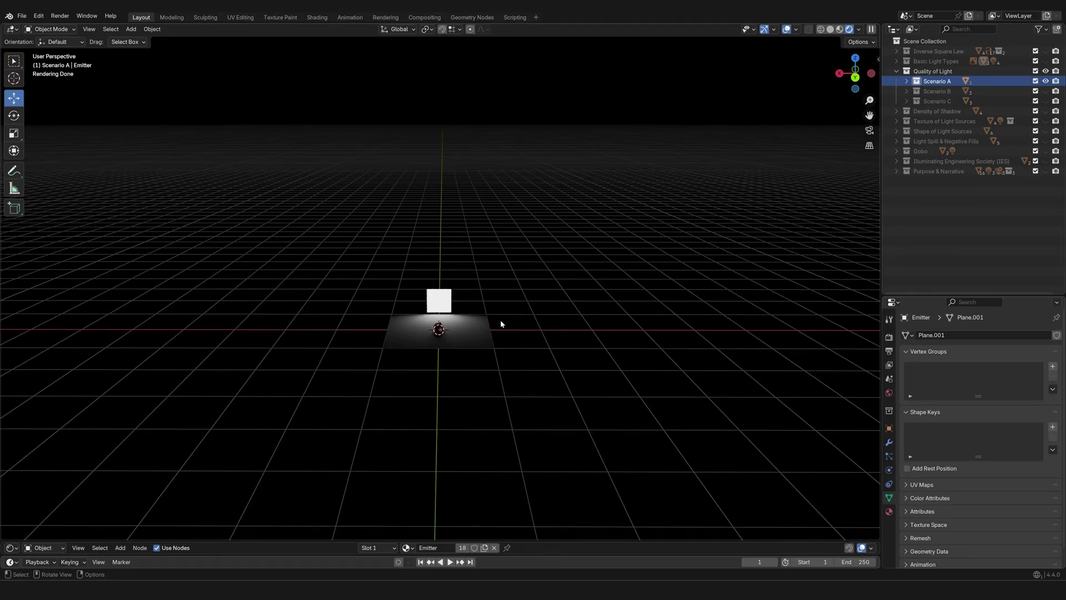
pyautogui.moveTo(501, 324); pyautogui.dragTo(467, 382, button='middle')
pyautogui.click(467, 382)
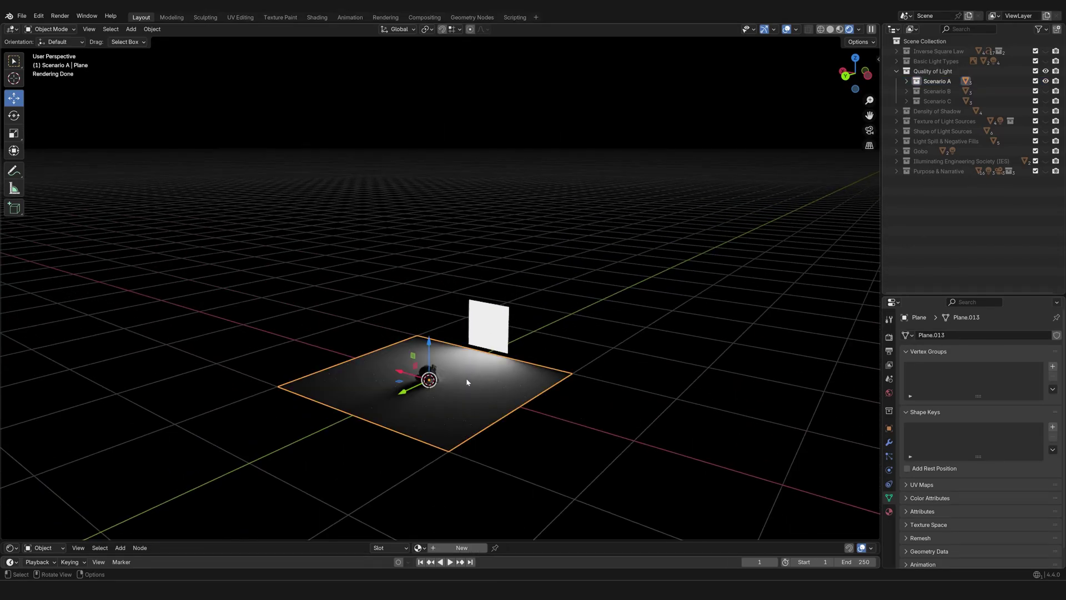
pyautogui.click(436, 379)
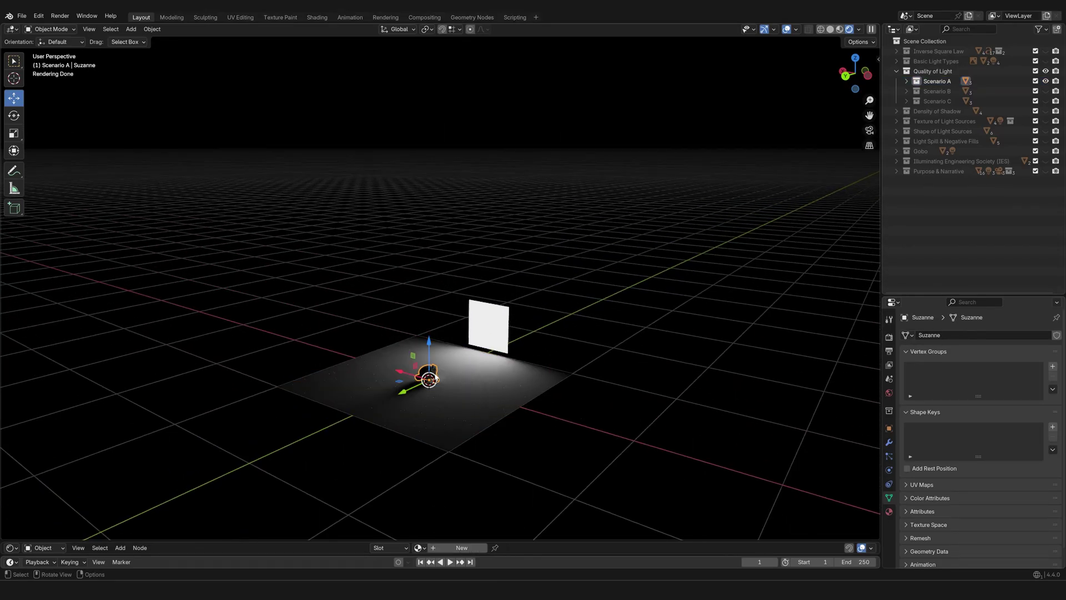
pyautogui.press('KP_Decimal')
pyautogui.scroll(-7, 435, 374)
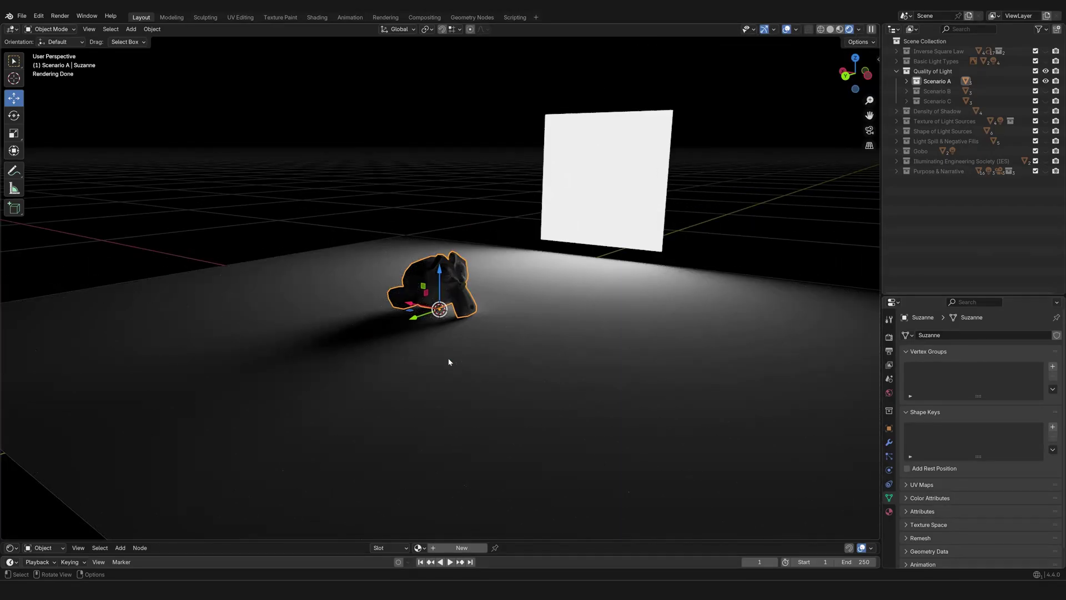
# Examine the monkey head's shadow in Scenario A and its small emitter plane from several angles
pyautogui.moveTo(449, 361); pyautogui.dragTo(596, 319, button='middle')
pyautogui.moveTo(515, 329); pyautogui.dragTo(545, 300, button='middle')
pyautogui.scroll(2, 522, 330)
pyautogui.moveTo(501, 314); pyautogui.dragTo(615, 310, button='middle')
pyautogui.click(711, 179)
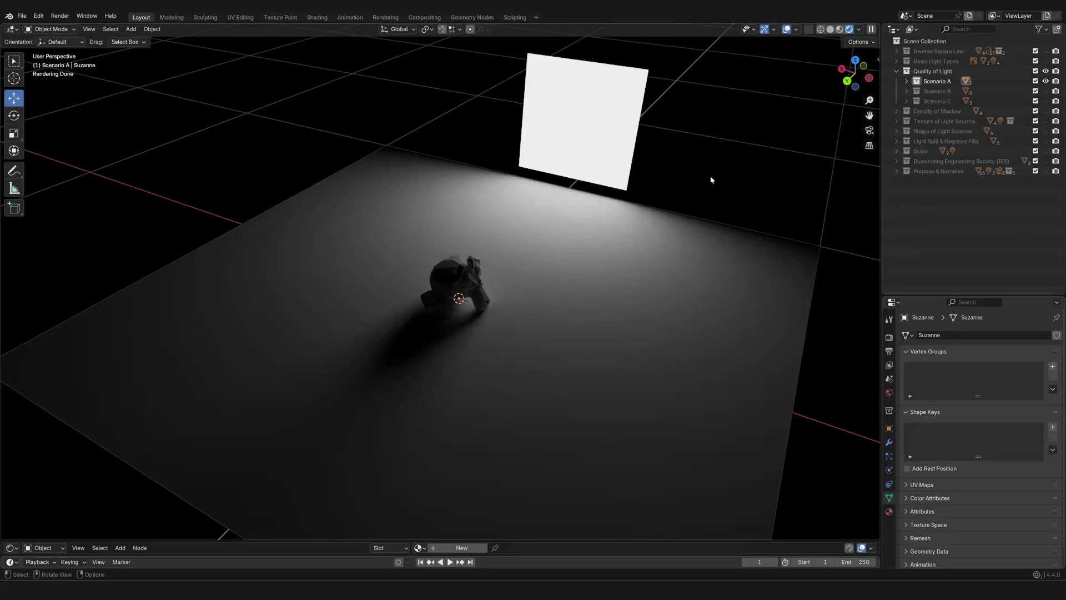
pyautogui.click(611, 148)
pyautogui.moveTo(554, 278); pyautogui.dragTo(345, 257, button='middle')
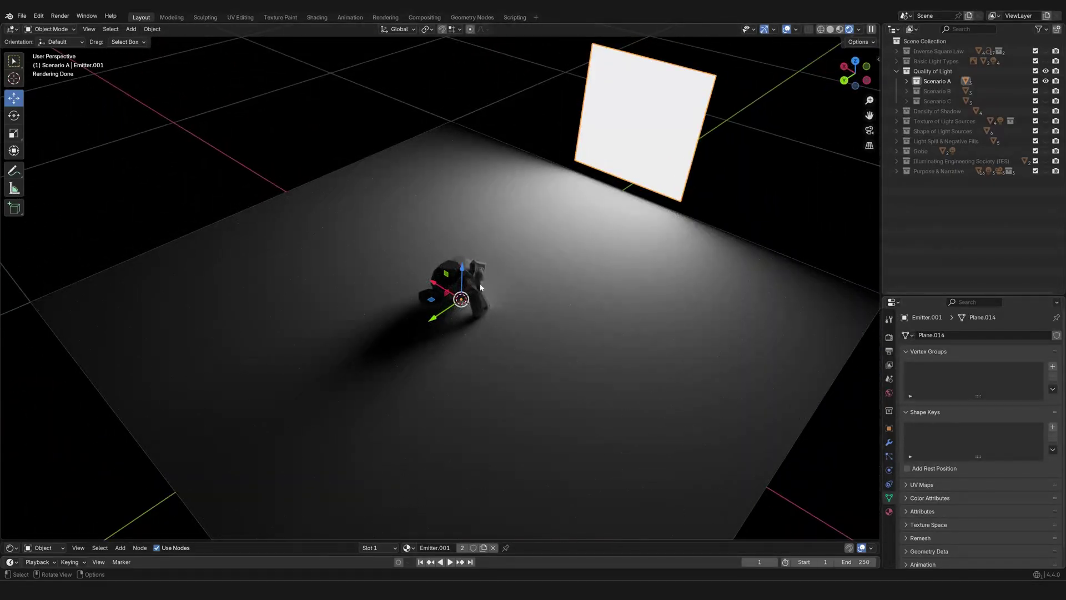
pyautogui.moveTo(499, 306); pyautogui.dragTo(555, 312, button='middle')
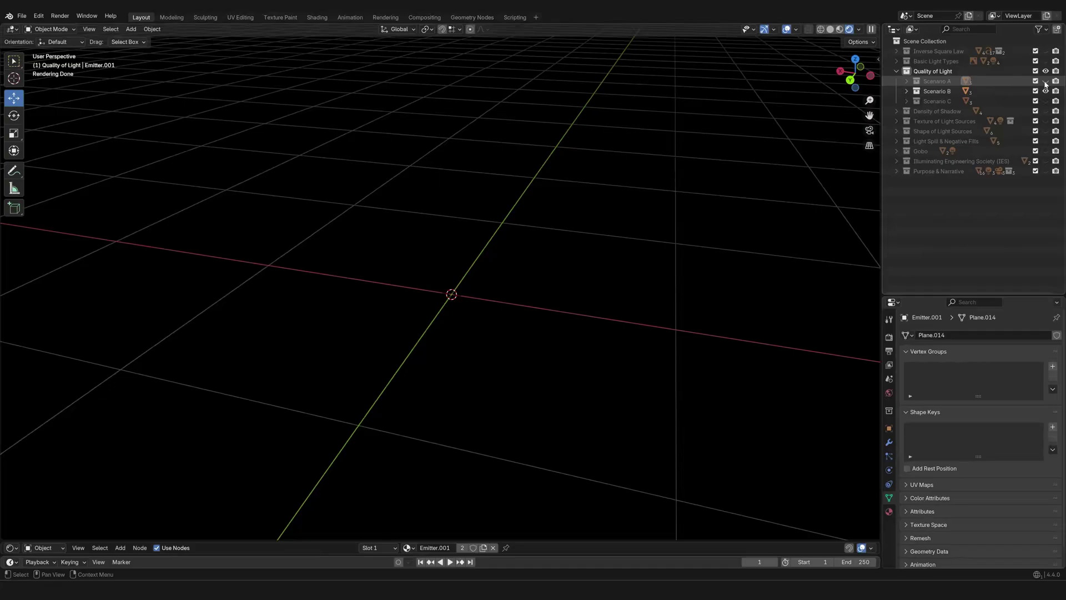
# Select the monkey head in Scenario B and frame it together with the surrounding floor
pyautogui.scroll(-6, 774, 135)
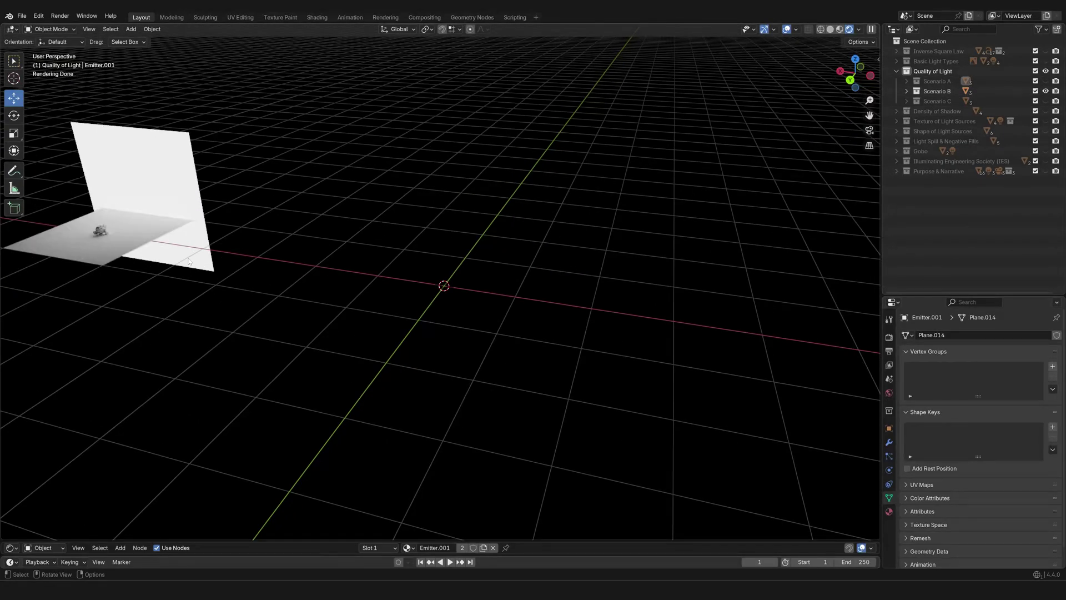
pyautogui.click(102, 230)
pyautogui.press('KP_Decimal')
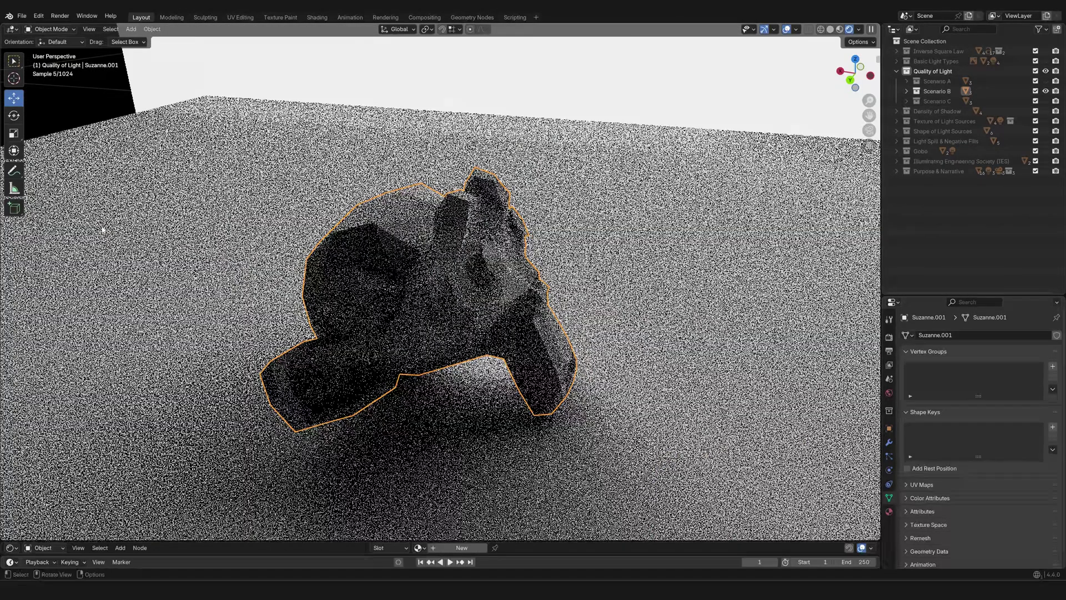
pyautogui.scroll(-6, 467, 260)
# Examine the shading and shadow of the Scenario B monkey head from several angles and distances
pyautogui.moveTo(467, 260); pyautogui.dragTo(382, 222, button='middle')
pyautogui.moveTo(449, 224); pyautogui.dragTo(552, 271, button='middle')
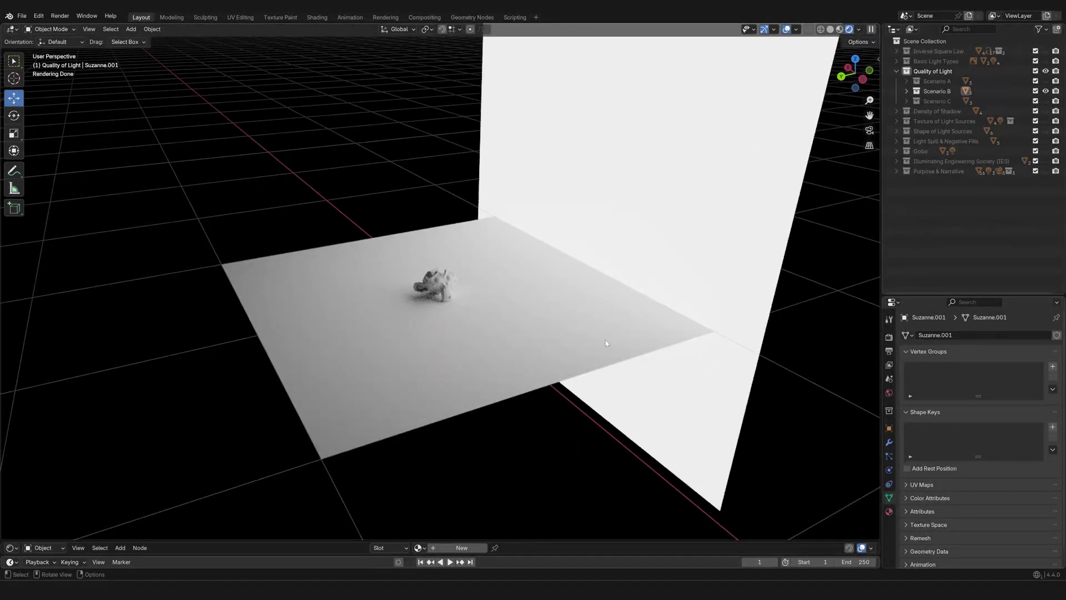
pyautogui.moveTo(475, 354); pyautogui.dragTo(505, 350, button='middle')
pyautogui.scroll(1, 458, 305)
pyautogui.scroll(2, 458, 308)
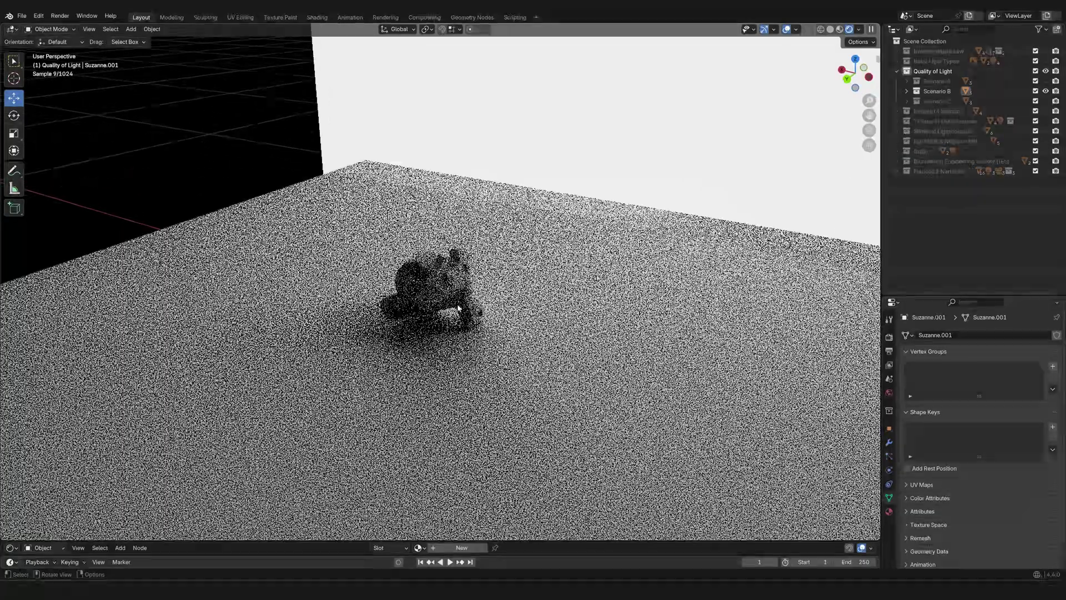
pyautogui.moveTo(459, 318); pyautogui.dragTo(459, 395, button='middle')
pyautogui.moveTo(374, 381); pyautogui.dragTo(483, 209, button='middle')
# Compare the size of the large Scenario B emitter plane with the monkey head, selecting each in turn
pyautogui.click(482, 210)
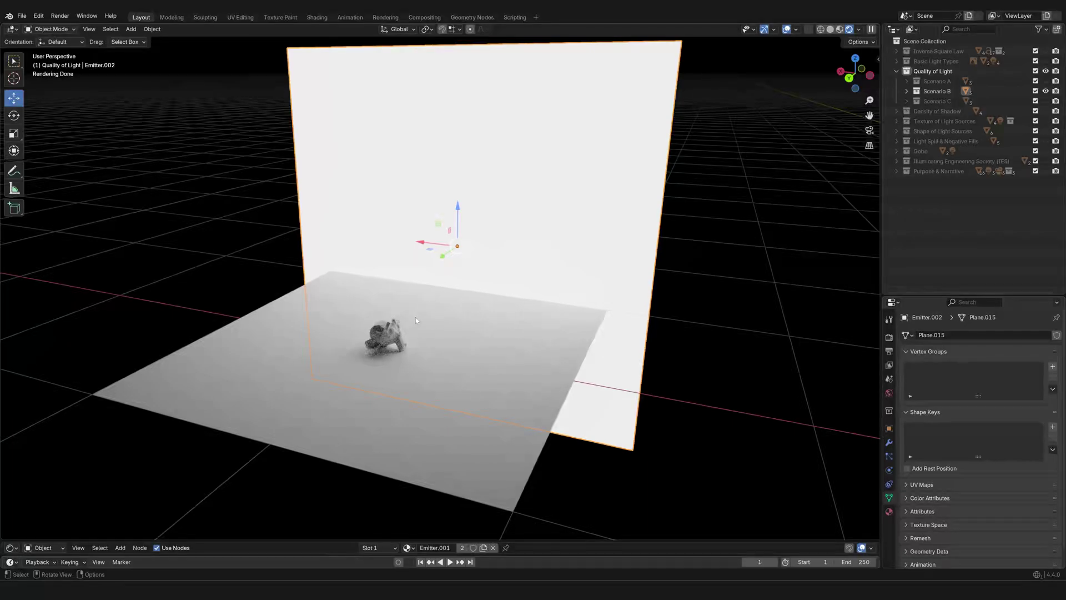
pyautogui.click(400, 334)
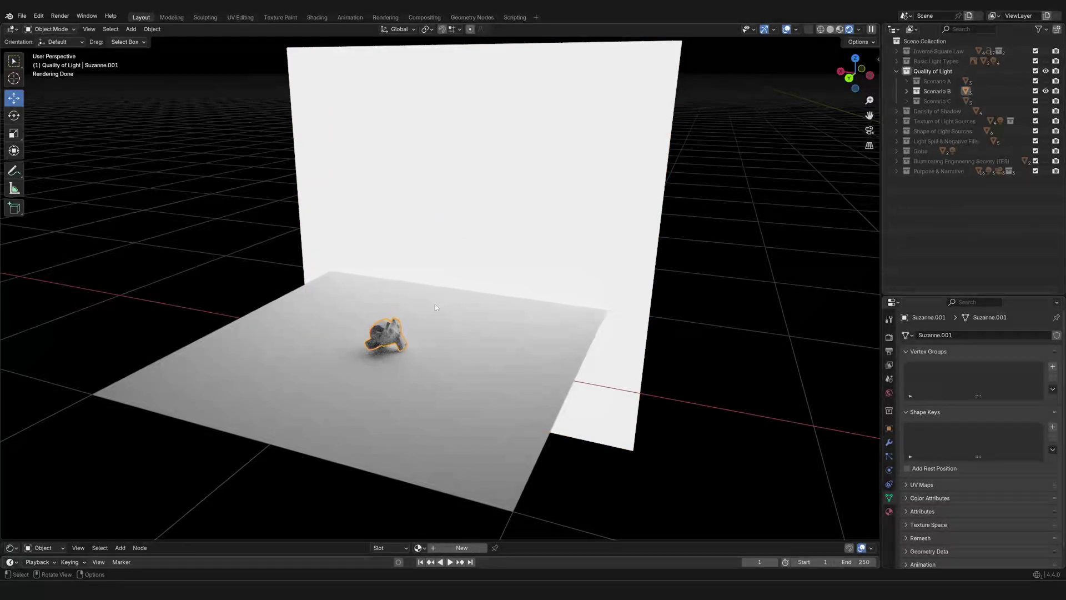
pyautogui.moveTo(431, 306); pyautogui.dragTo(393, 240, button='middle')
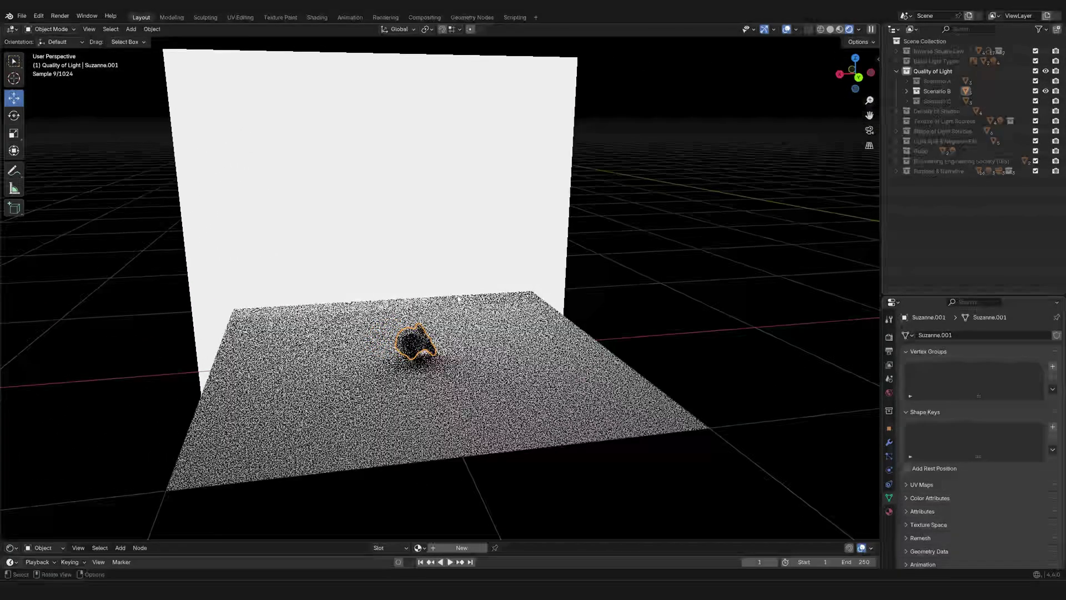
pyautogui.click(393, 242)
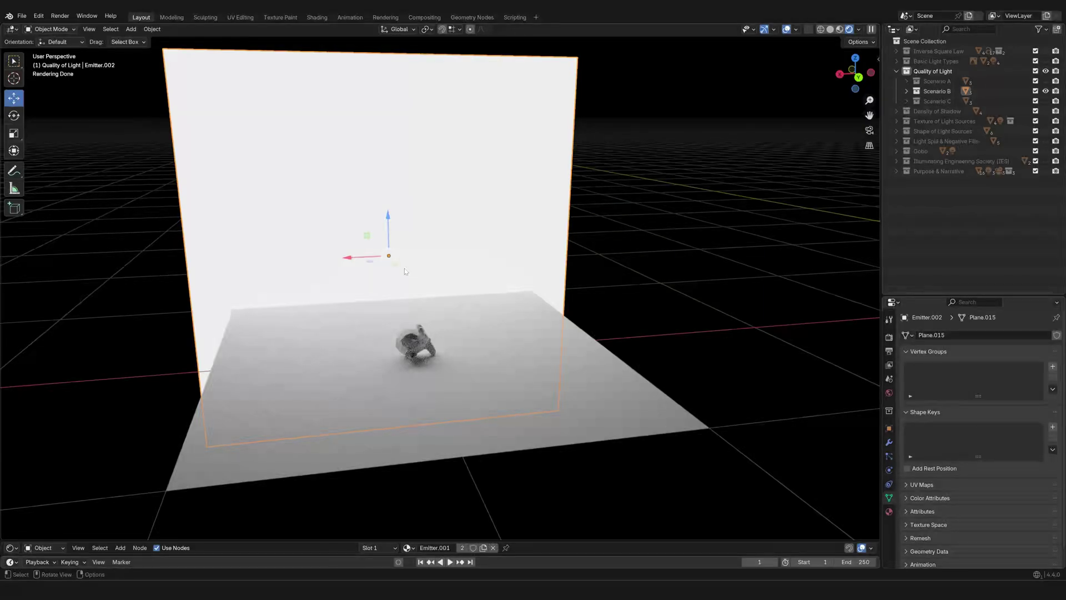
pyautogui.moveTo(561, 303); pyautogui.dragTo(392, 226, button='middle')
pyautogui.click(579, 312)
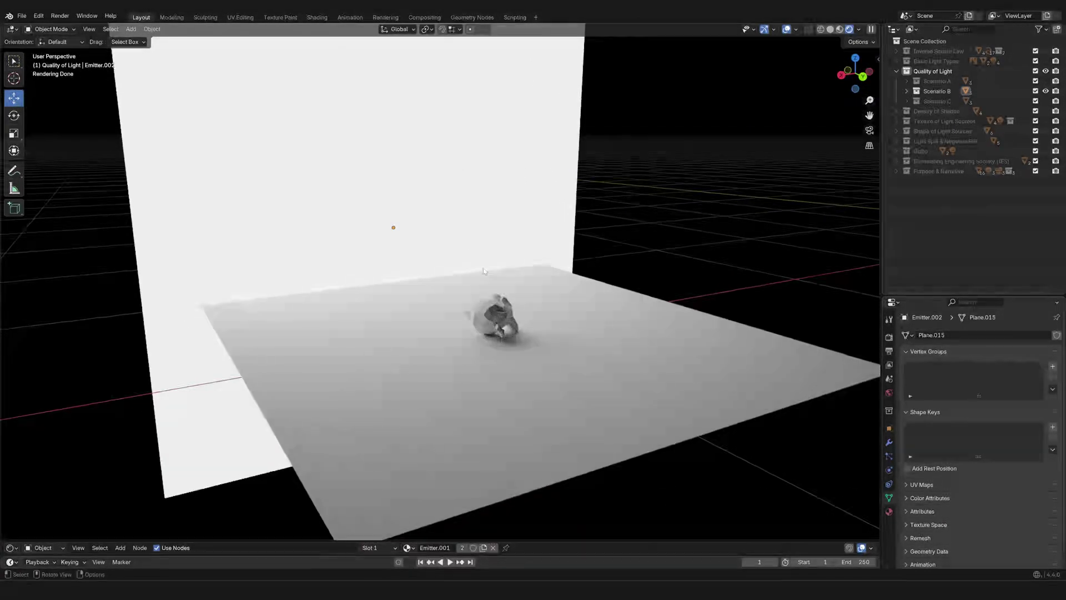
pyautogui.click(408, 215)
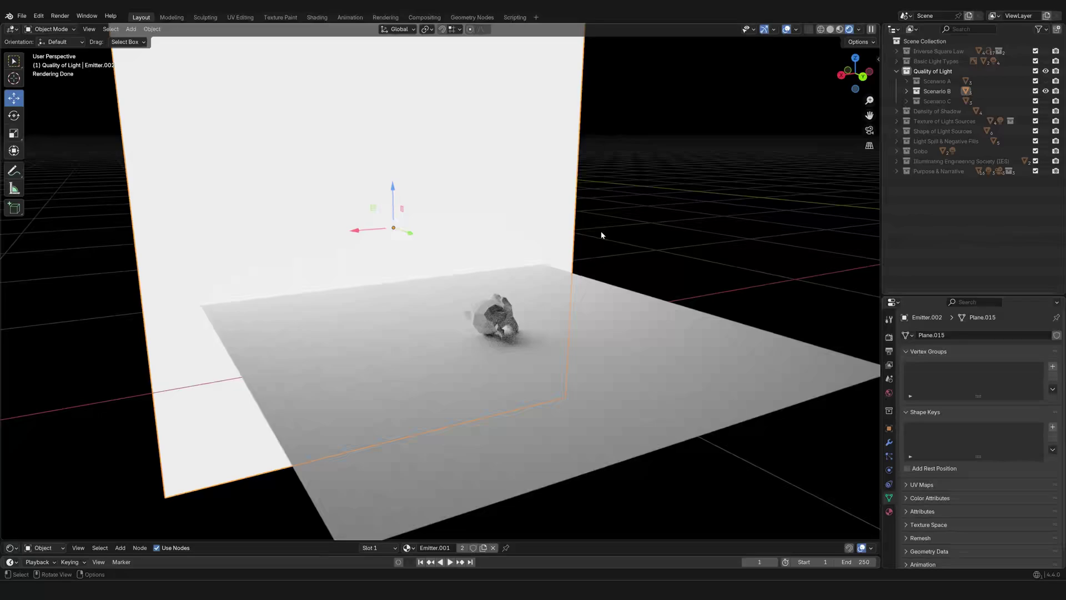
# Inspect the shadow beneath the Scenario B monkey head up close, with nothing left selected
pyautogui.scroll(1, 500, 367)
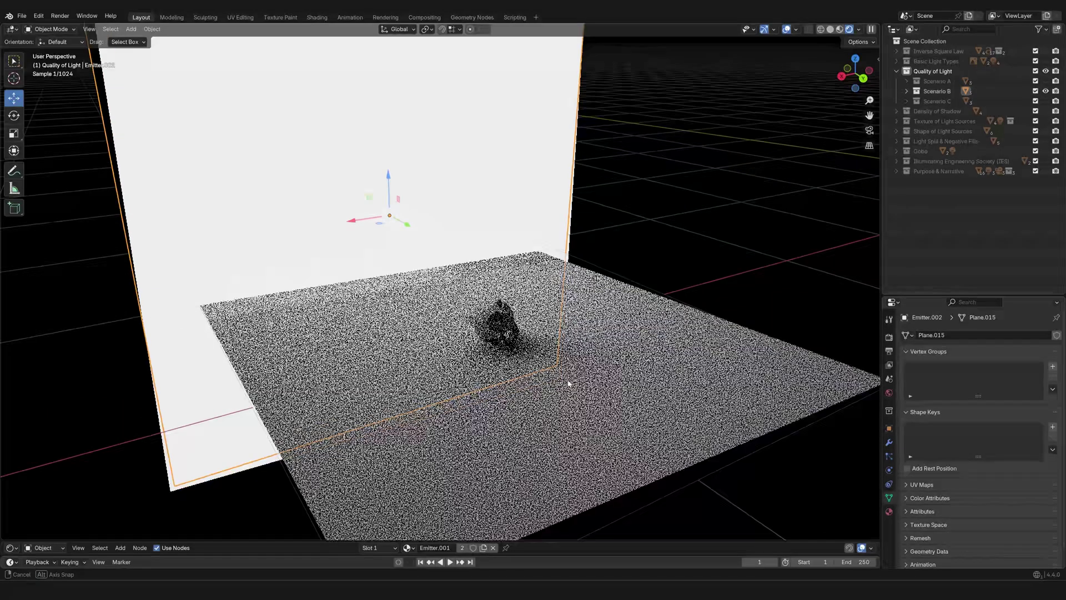
pyautogui.scroll(4, 566, 369)
pyautogui.click(496, 355)
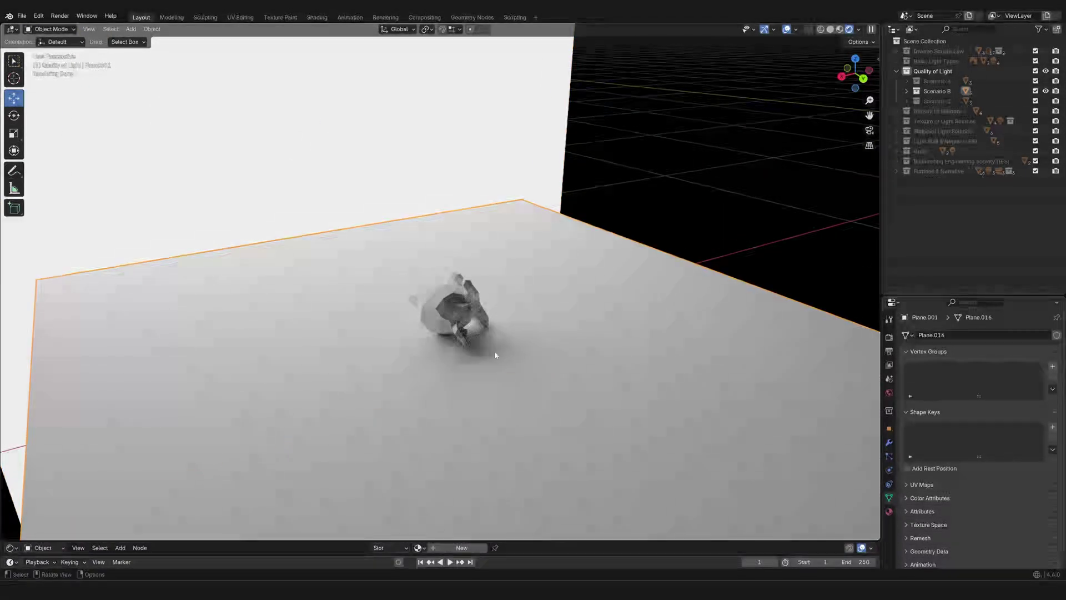
pyautogui.click(718, 230)
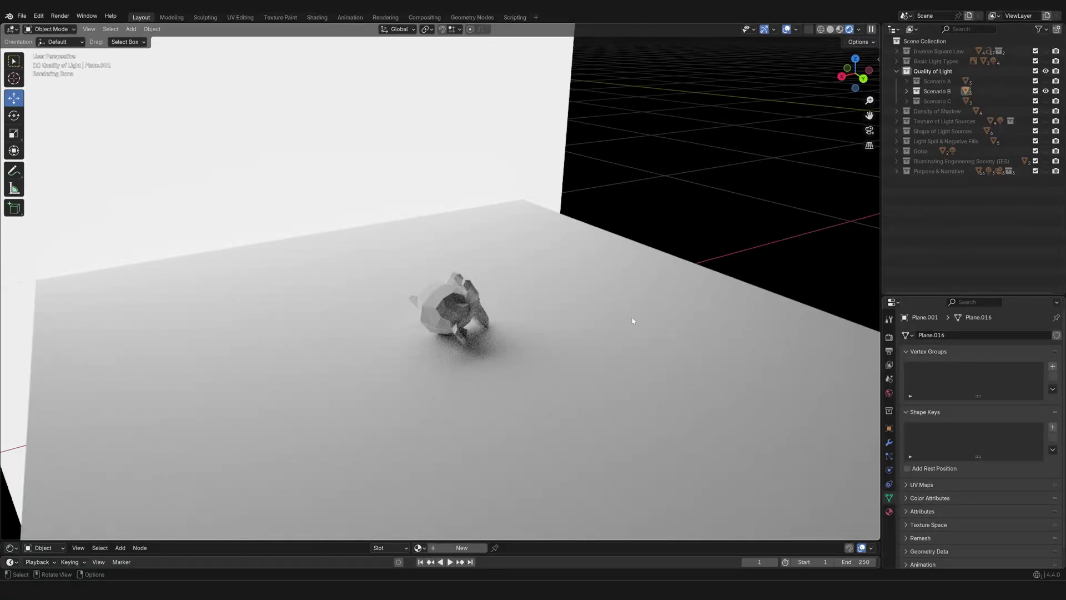
# View the whole Scenario B setup of emitter plane, floor and monkey head from several angles
pyautogui.moveTo(632, 321); pyautogui.dragTo(470, 246, button='middle')
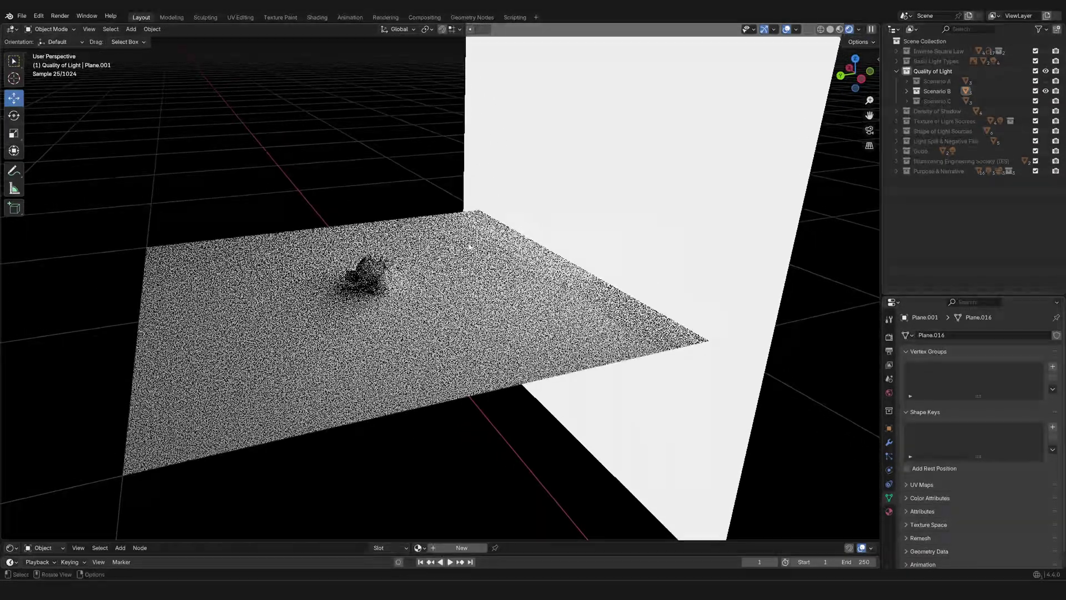
pyautogui.keyDown('shift'); pyautogui.moveTo(573, 182); pyautogui.dragTo(545, 281, button='middle'); pyautogui.keyUp('shift')
pyautogui.scroll(-1, 433, 300)
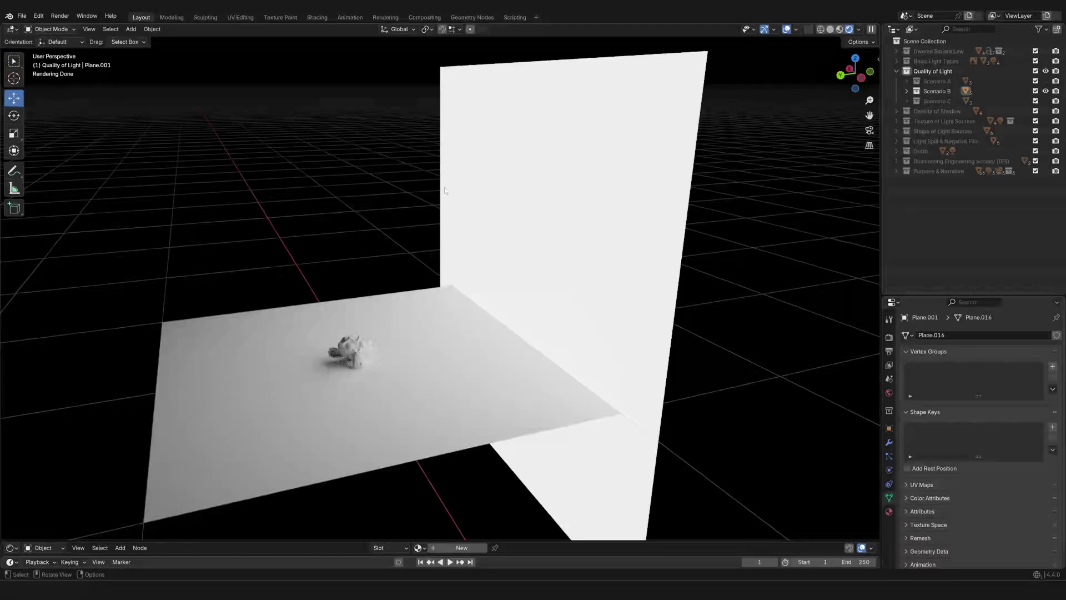
pyautogui.moveTo(458, 373); pyautogui.dragTo(427, 341, button='middle')
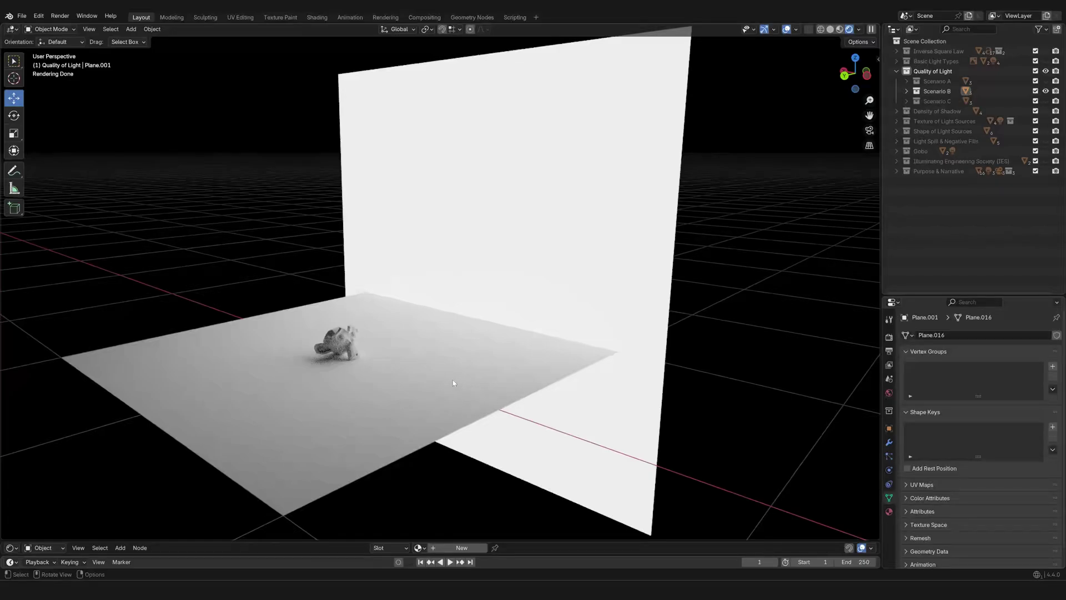
pyautogui.keyDown('shift'); pyautogui.moveTo(499, 348); pyautogui.dragTo(491, 390, button='middle'); pyautogui.keyUp('shift')
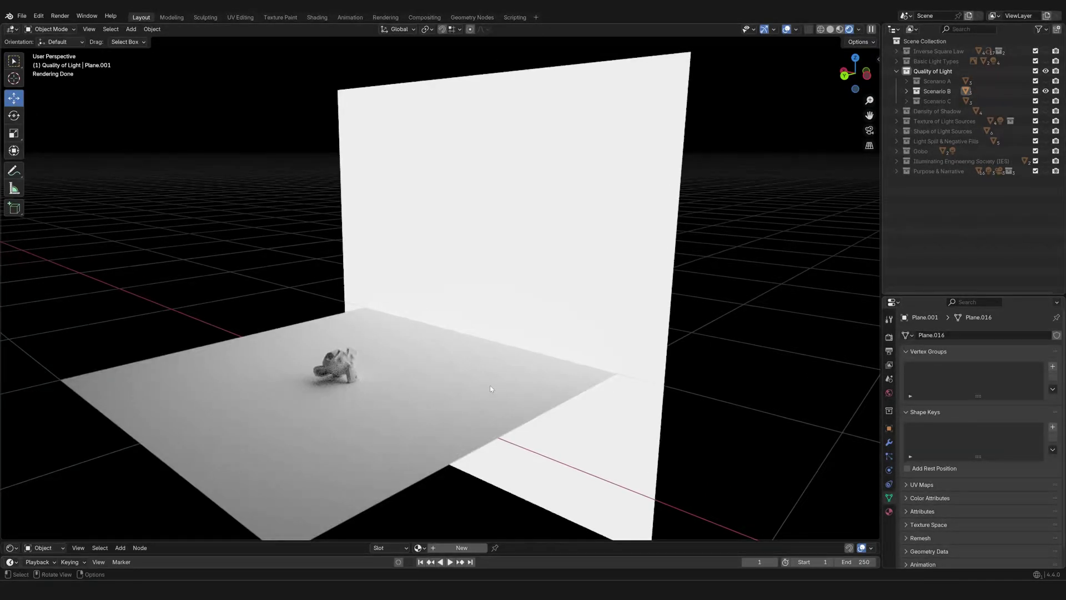
pyautogui.scroll(-3, 512, 380)
pyautogui.keyDown('shift'); pyautogui.moveTo(535, 346); pyautogui.dragTo(555, 317, button='middle'); pyautogui.keyUp('shift')
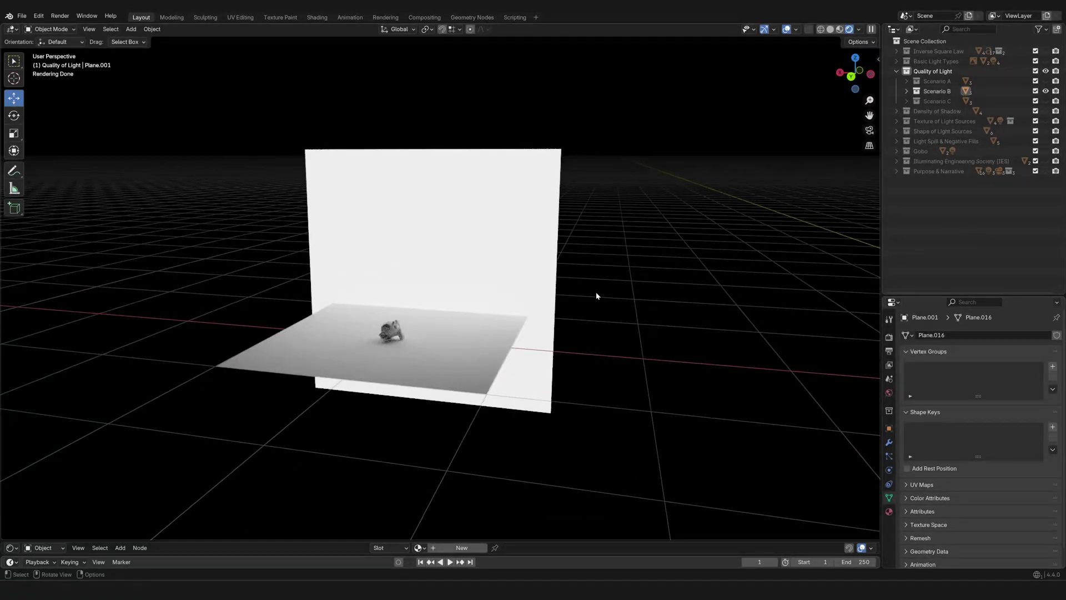
# Make the Scenario C collection visible alongside Scenario B
pyautogui.scroll(-1, 396, 215)
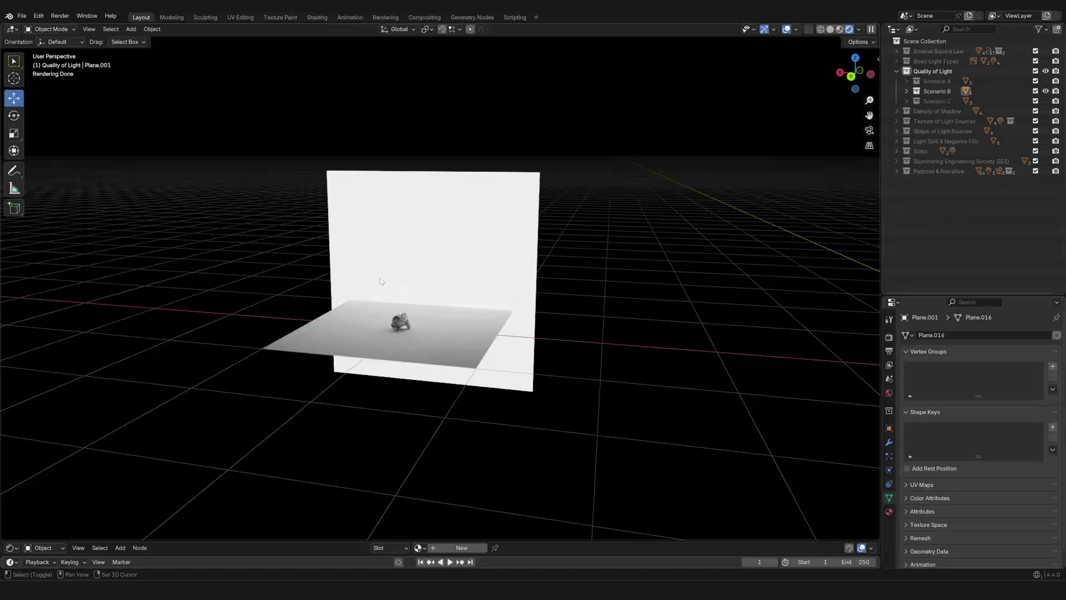
pyautogui.keyDown('shift'); pyautogui.moveTo(376, 282); pyautogui.dragTo(288, 298, button='middle'); pyautogui.keyUp('shift')
pyautogui.moveTo(370, 304); pyautogui.dragTo(528, 302, button='middle')
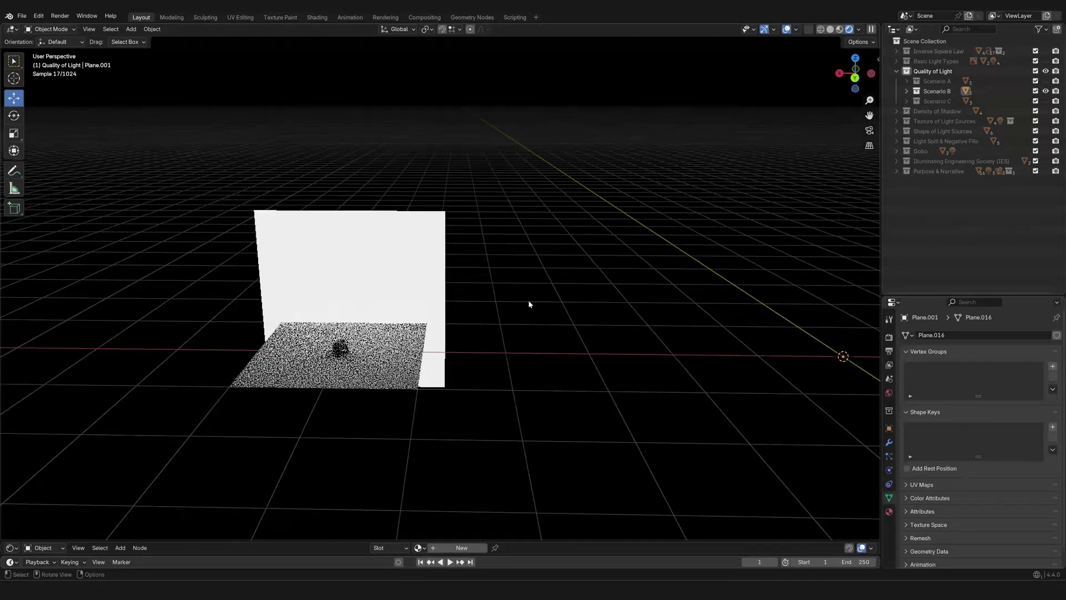
pyautogui.click(1045, 101)
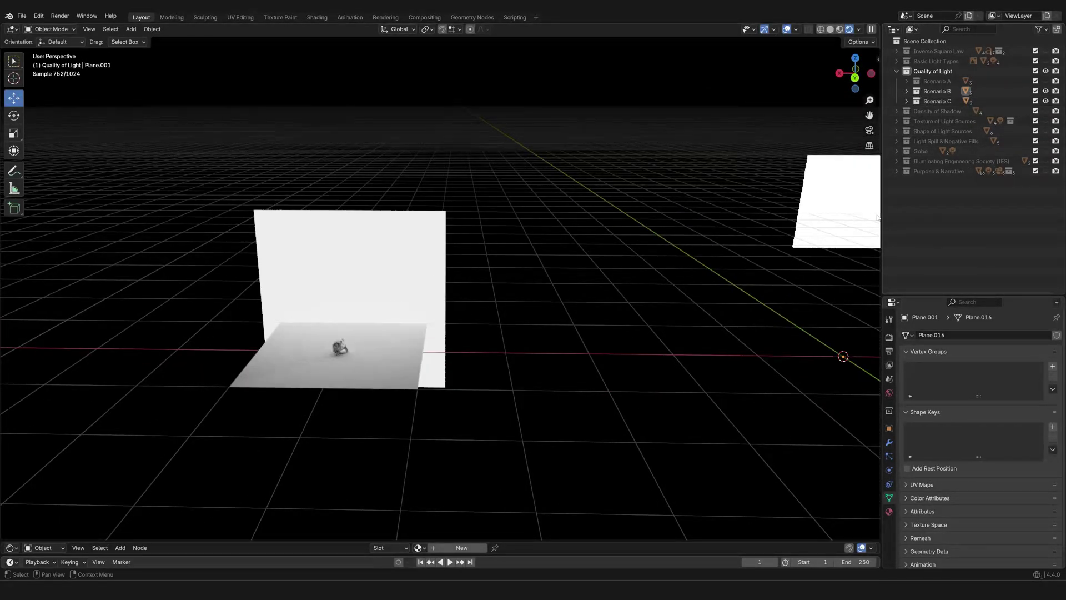
pyautogui.scroll(-2, 712, 297)
pyautogui.keyDown('shift'); pyautogui.moveTo(713, 298); pyautogui.dragTo(462, 301, button='middle'); pyautogui.keyUp('shift')
pyautogui.scroll(-2, 567, 292)
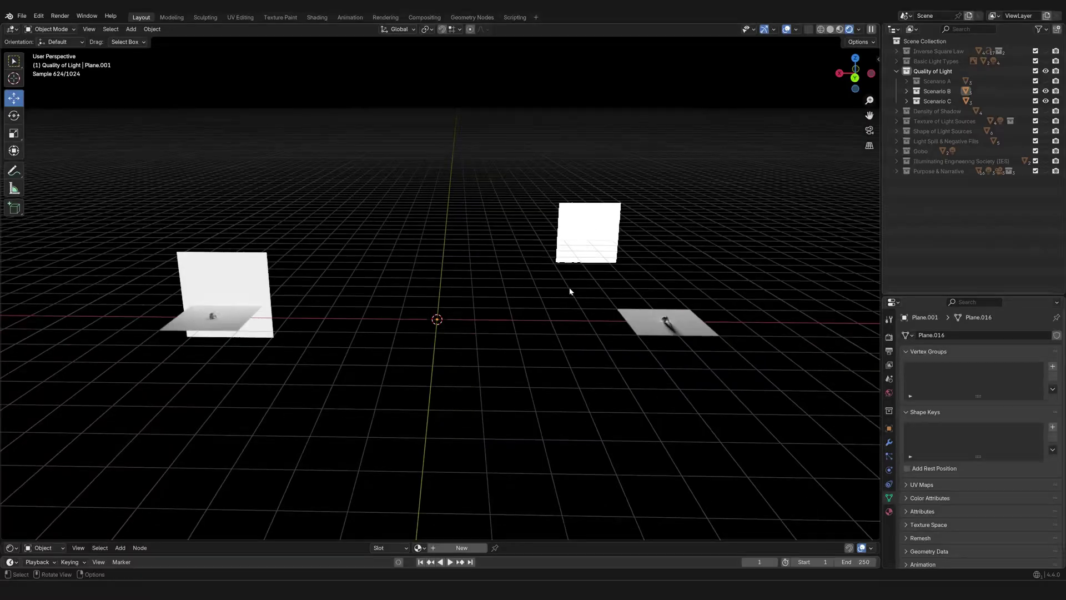
pyautogui.keyDown('shift'); pyautogui.moveTo(570, 292); pyautogui.dragTo(515, 359, button='middle'); pyautogui.keyUp('shift')
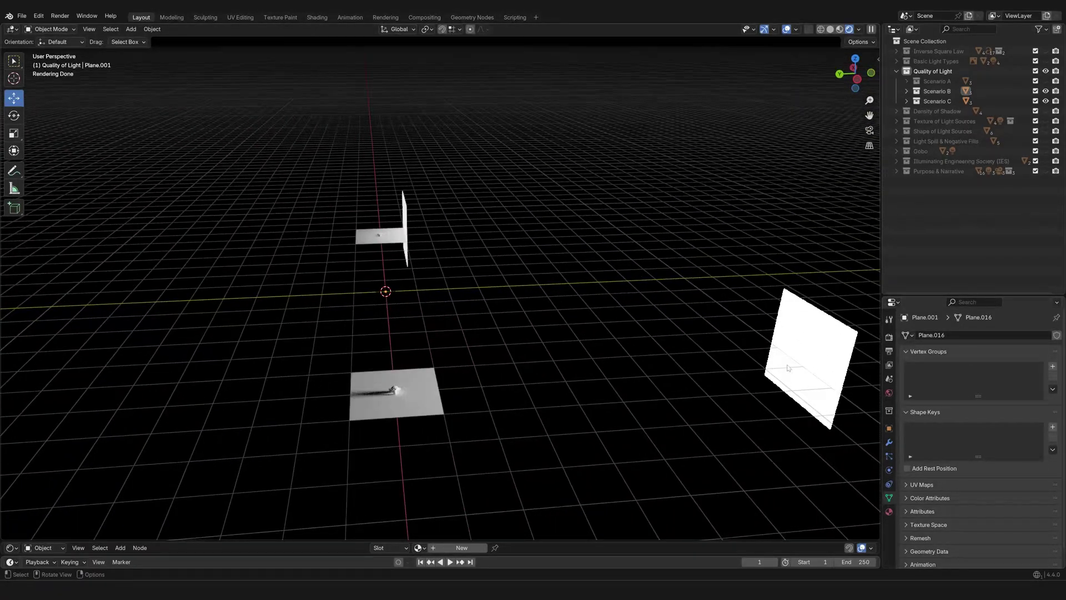
# Select the Scenario C emitter plane and its monkey head in turn to judge the distance between them
pyautogui.click(810, 359)
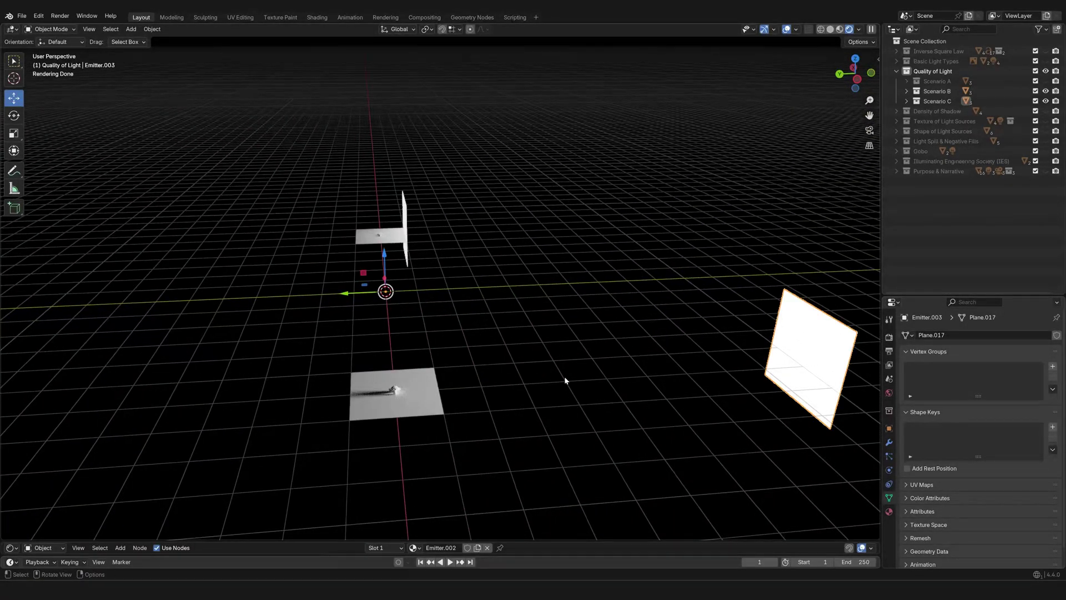
pyautogui.click(398, 390)
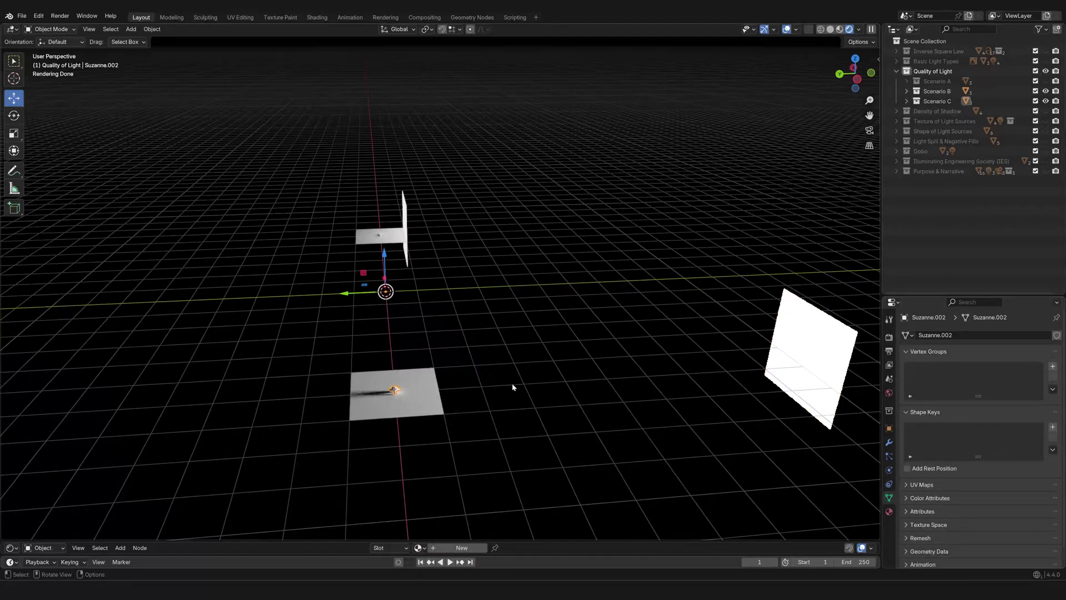
pyautogui.moveTo(513, 387); pyautogui.dragTo(522, 367, button='middle')
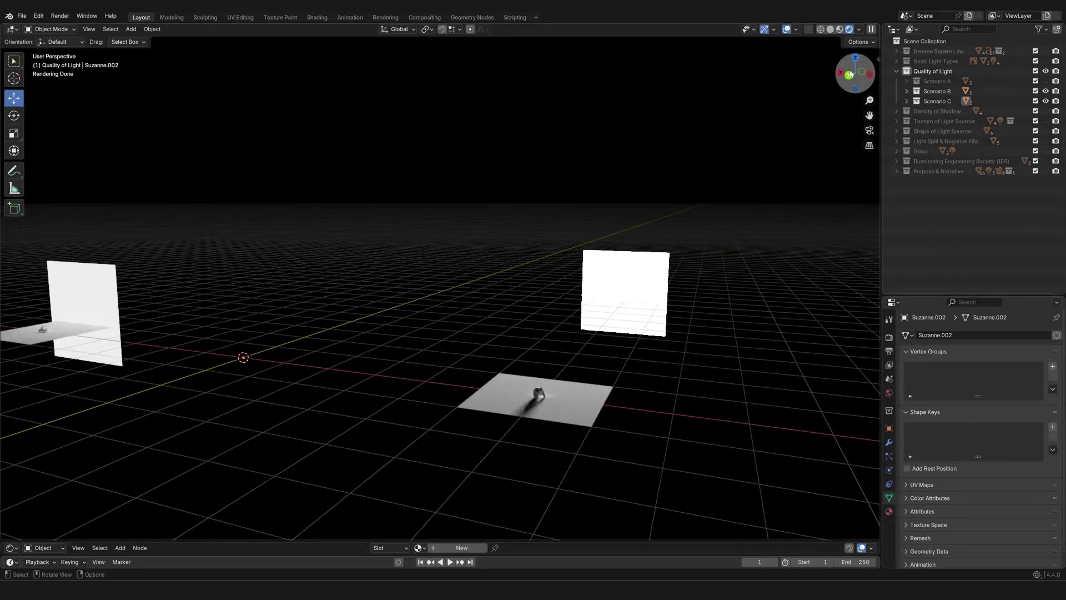
# Compare the sizes of the Scenario B and Scenario C emitter planes in the back orthographic view and at an angle
pyautogui.click(850, 74)
pyautogui.keyDown('shift'); pyautogui.moveTo(442, 277); pyautogui.dragTo(504, 297, button='middle'); pyautogui.keyUp('shift')
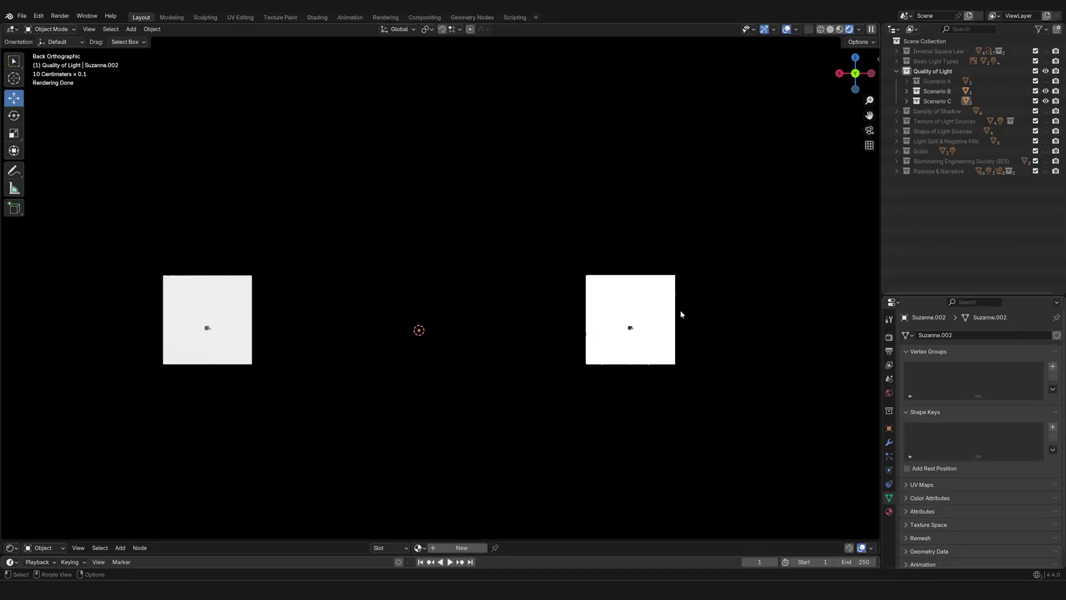
pyautogui.moveTo(567, 326); pyautogui.dragTo(428, 374, button='middle')
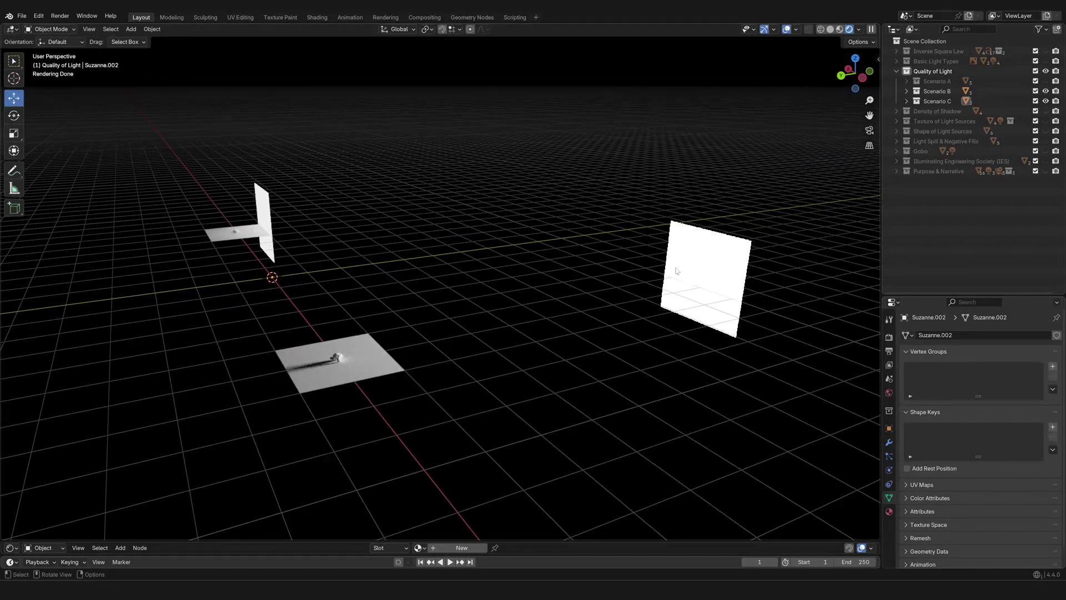
pyautogui.moveTo(600, 291); pyautogui.dragTo(557, 311, button='middle')
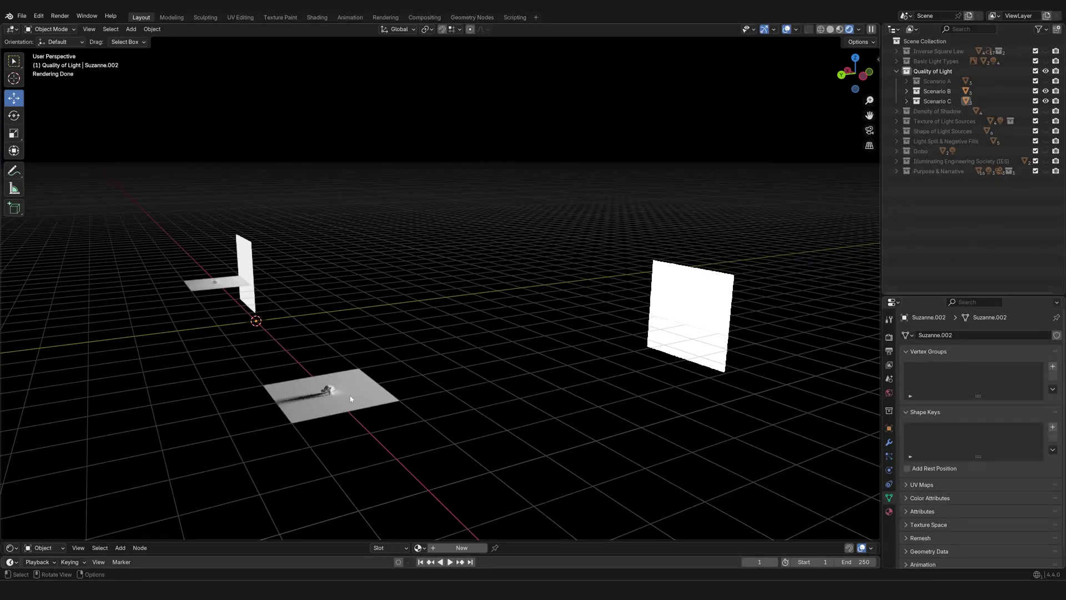
# View the Scenario C monkey head and its floor plane, and select the distant emitter plane lighting them
pyautogui.keyDown('shift'); pyautogui.moveTo(309, 391); pyautogui.dragTo(393, 389, button='middle'); pyautogui.keyUp('shift')
pyautogui.scroll(4, 393, 388)
pyautogui.keyDown('shift'); pyautogui.moveTo(459, 469); pyautogui.dragTo(506, 439, button='middle'); pyautogui.keyUp('shift')
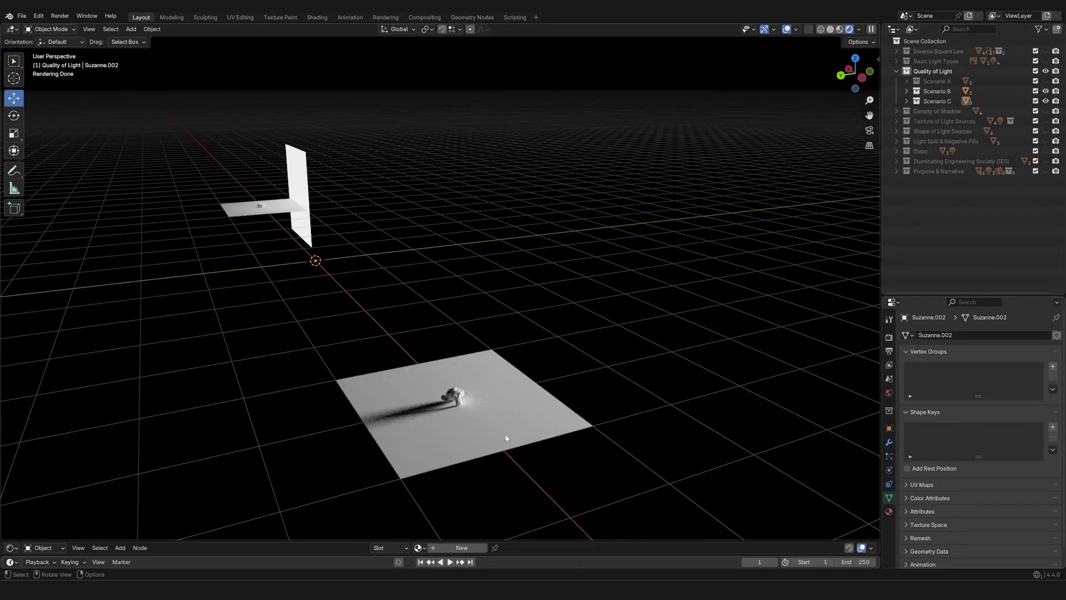
pyautogui.scroll(-3, 443, 288)
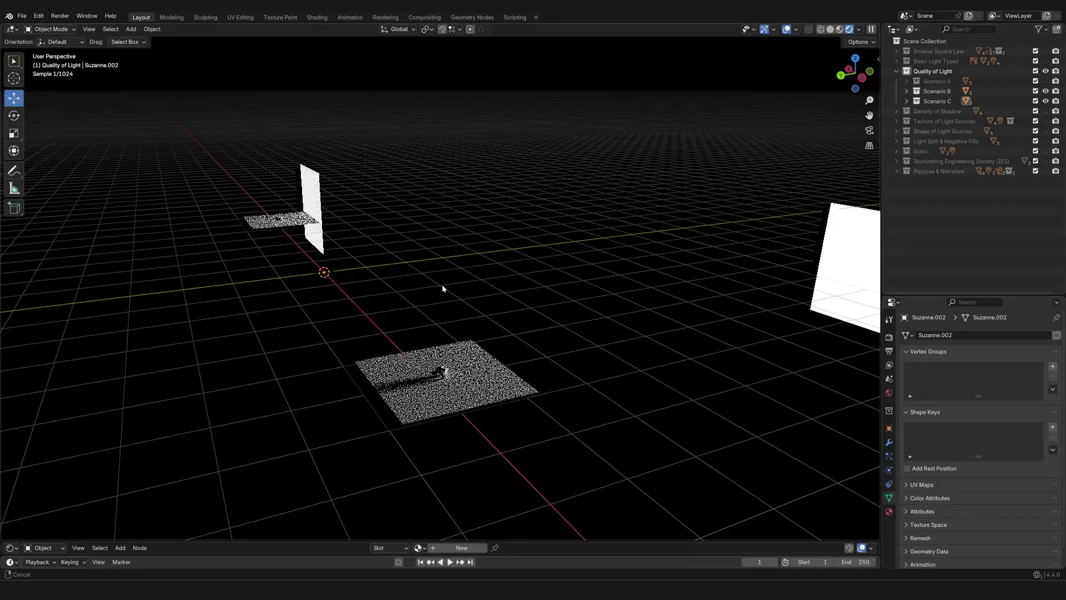
pyautogui.keyDown('shift'); pyautogui.moveTo(442, 288); pyautogui.dragTo(403, 275, button='middle'); pyautogui.keyUp('shift')
pyautogui.click(628, 288)
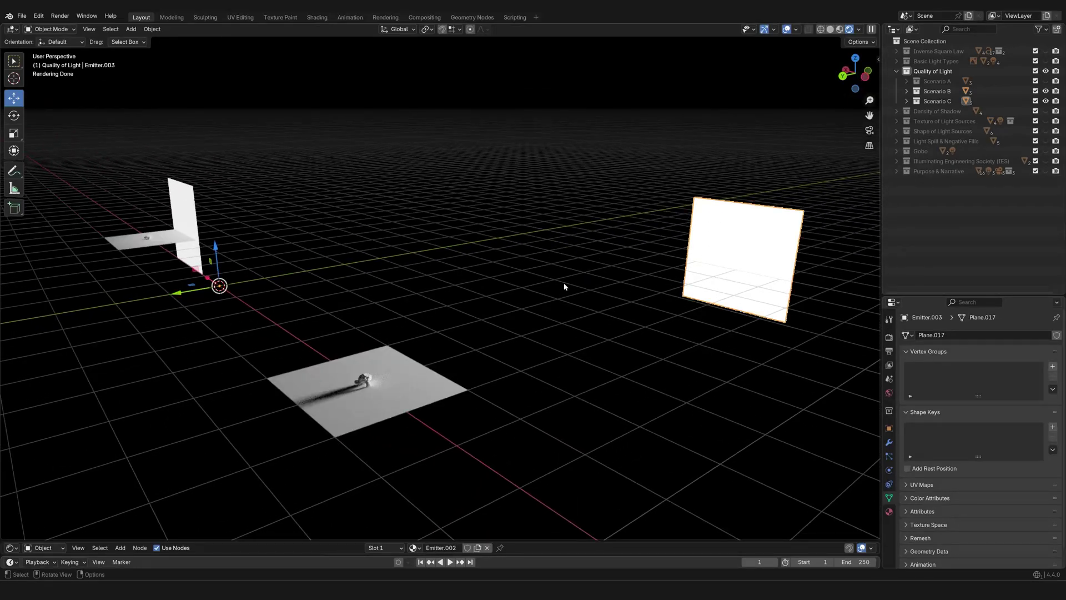
# Inspect the shading and floor shadow of the Scenario C monkey head up close and from farther back
pyautogui.keyDown('shift'); pyautogui.moveTo(519, 338); pyautogui.dragTo(567, 328, button='middle'); pyautogui.keyUp('shift')
pyautogui.scroll(2, 561, 333)
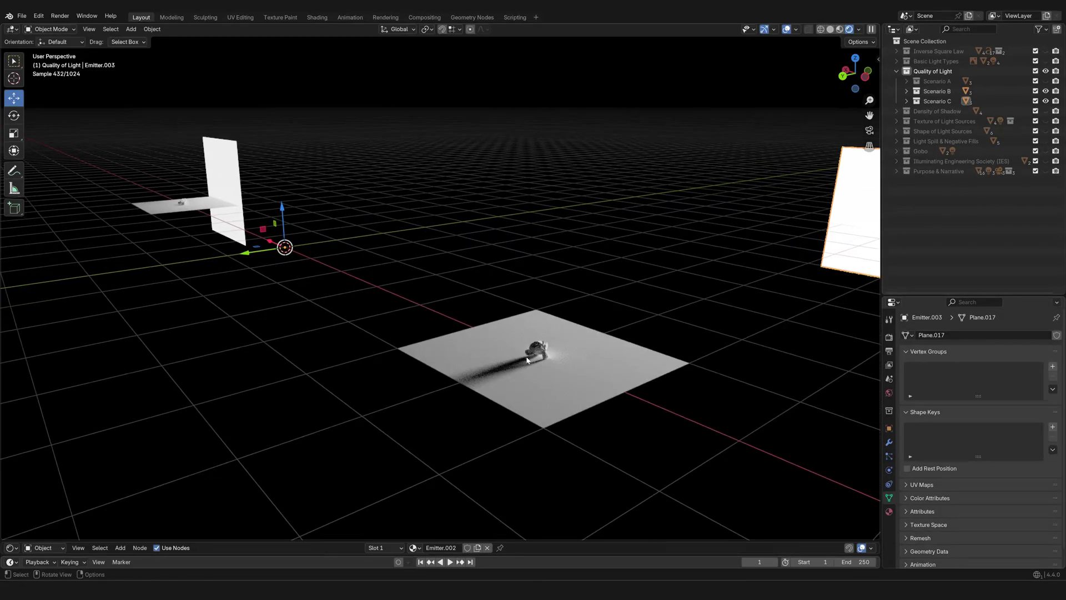
pyautogui.moveTo(457, 369); pyautogui.dragTo(626, 393, button='middle')
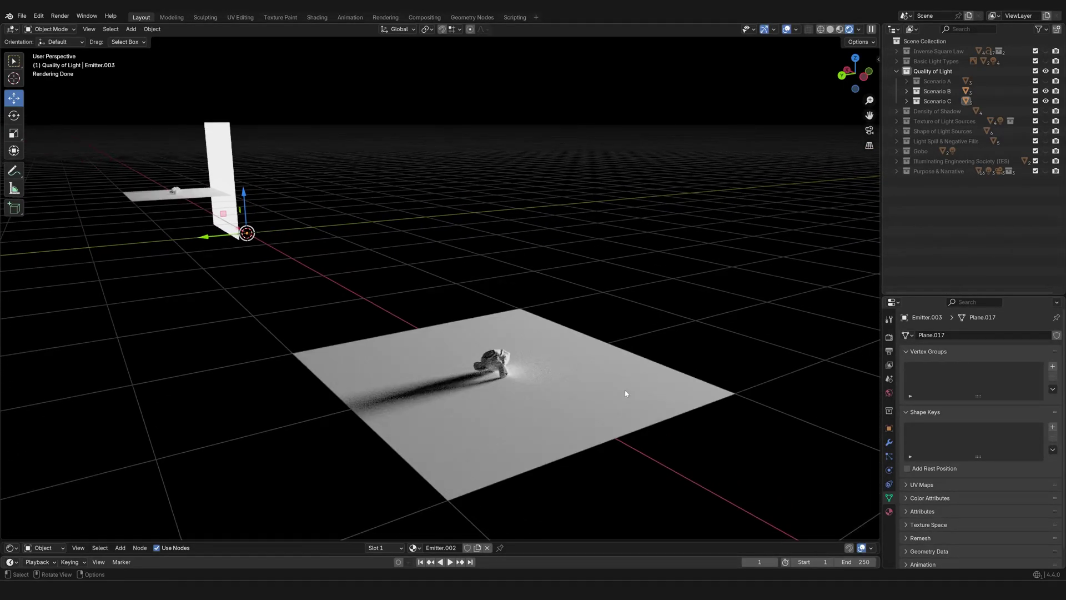
pyautogui.scroll(3, 433, 322)
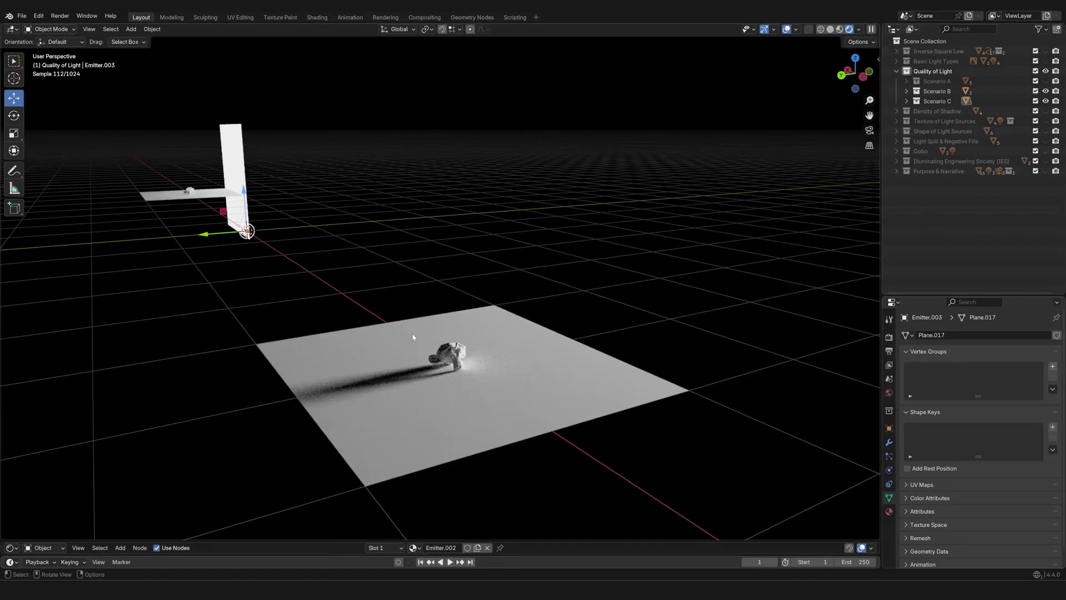
pyautogui.keyDown('shift'); pyautogui.moveTo(466, 371); pyautogui.dragTo(484, 356, button='middle'); pyautogui.keyUp('shift')
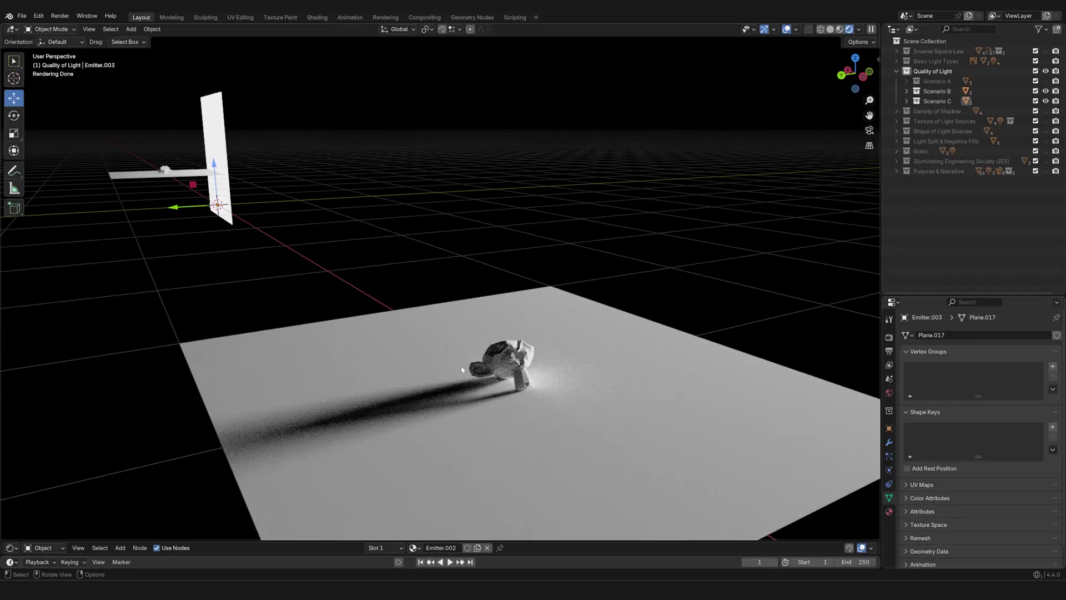
pyautogui.moveTo(355, 400); pyautogui.dragTo(369, 416, button='middle')
pyautogui.scroll(-3, 351, 413)
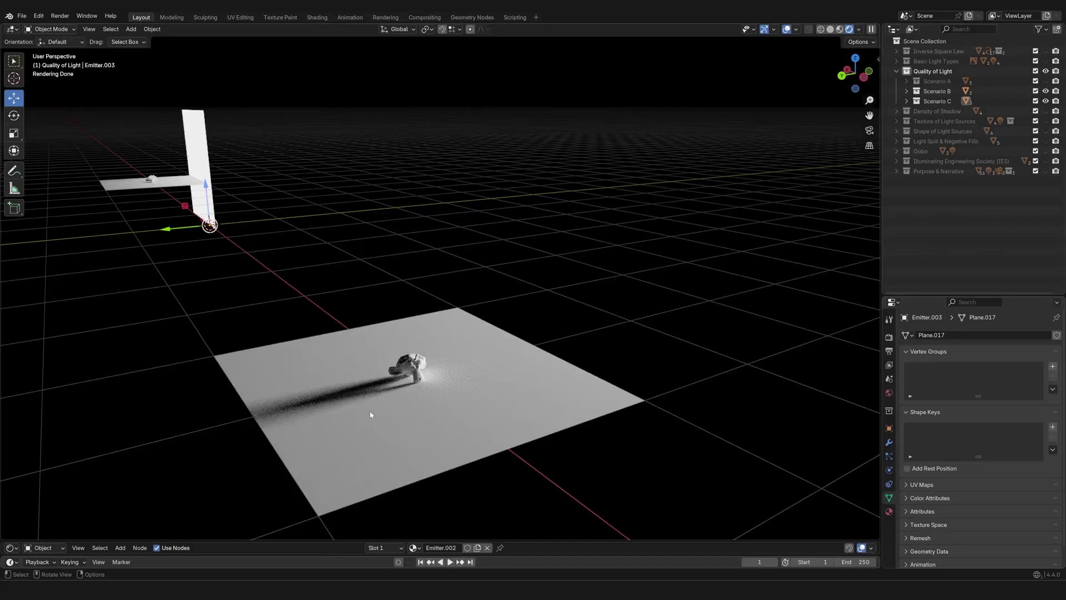
pyautogui.scroll(-3, 238, 260)
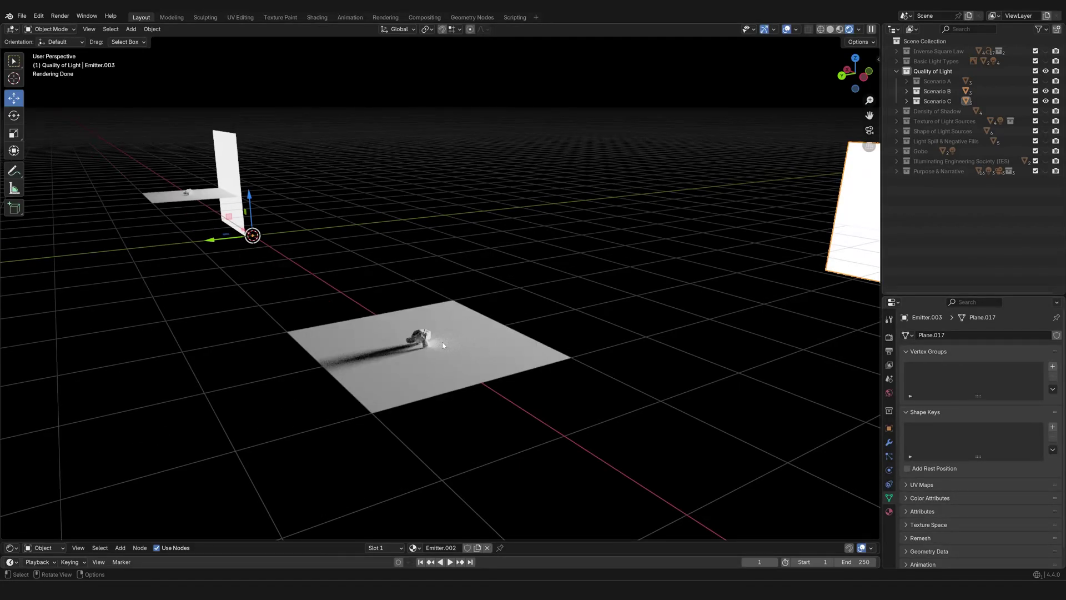
pyautogui.moveTo(437, 353); pyautogui.dragTo(460, 392, button='middle')
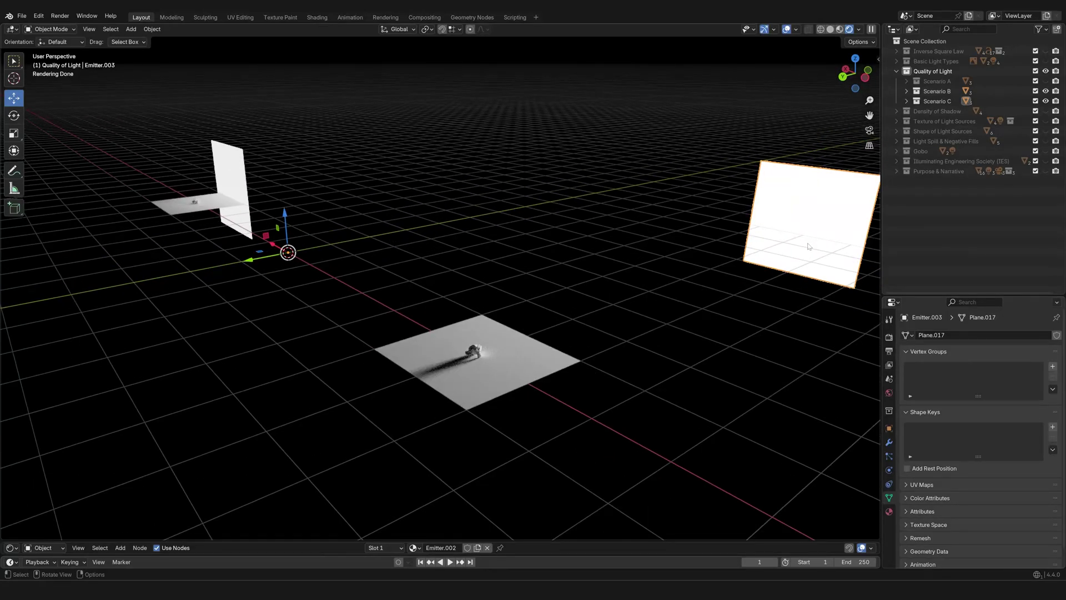
# Compare how far the Scenario B and Scenario C emitter planes stand from their monkey heads, selecting each plane in turn
pyautogui.moveTo(543, 304); pyautogui.dragTo(459, 305, button='middle')
pyautogui.click(210, 309)
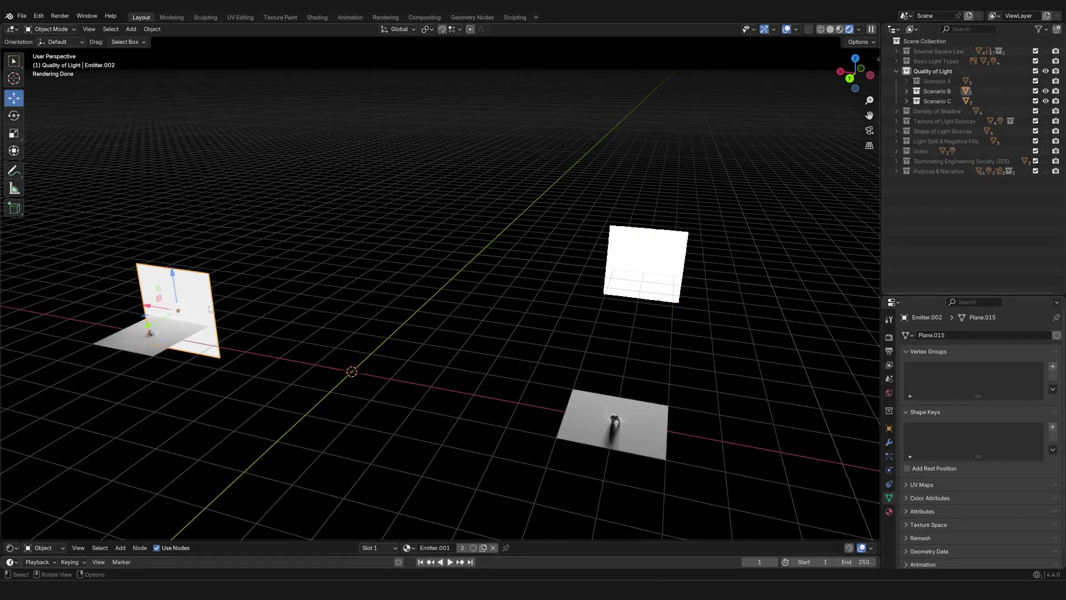
pyautogui.click(624, 263)
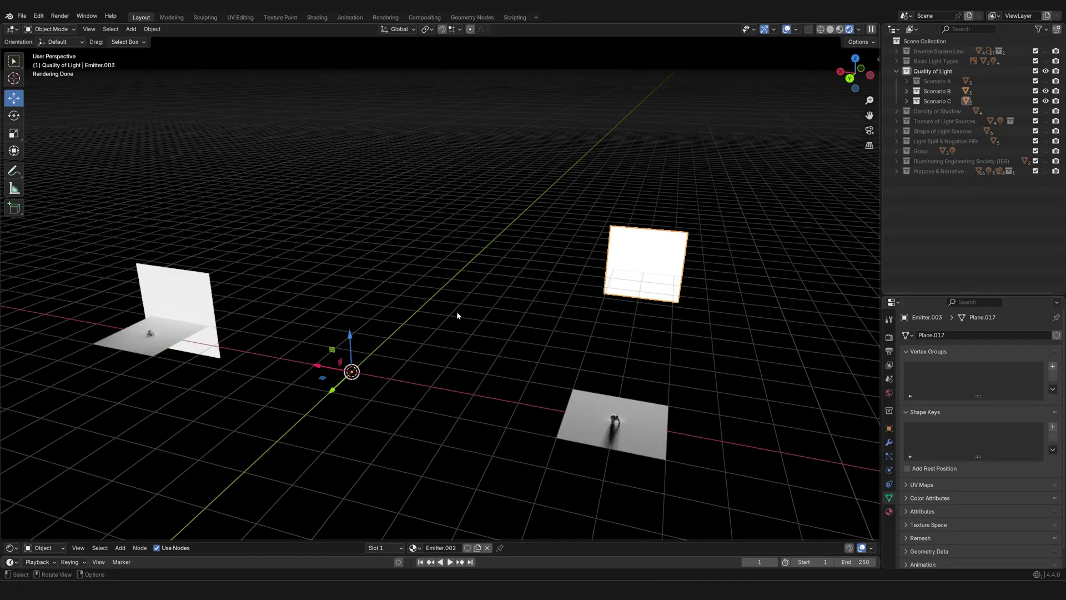
pyautogui.moveTo(433, 339); pyautogui.dragTo(397, 376, button='middle')
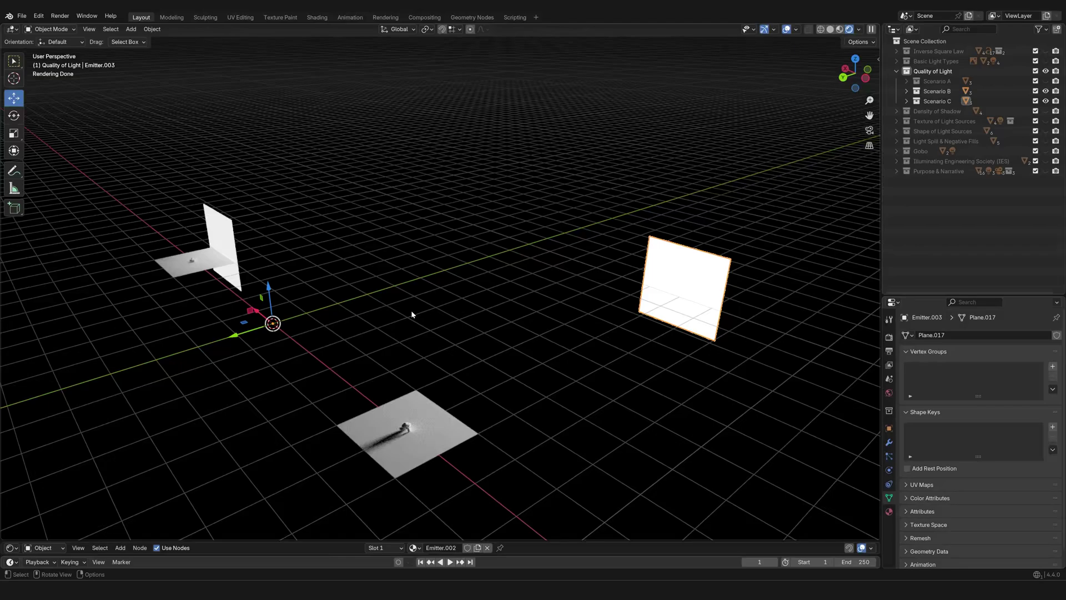
pyautogui.moveTo(447, 344); pyautogui.dragTo(515, 369, button='middle')
pyautogui.moveTo(520, 364); pyautogui.dragTo(493, 365, button='middle')
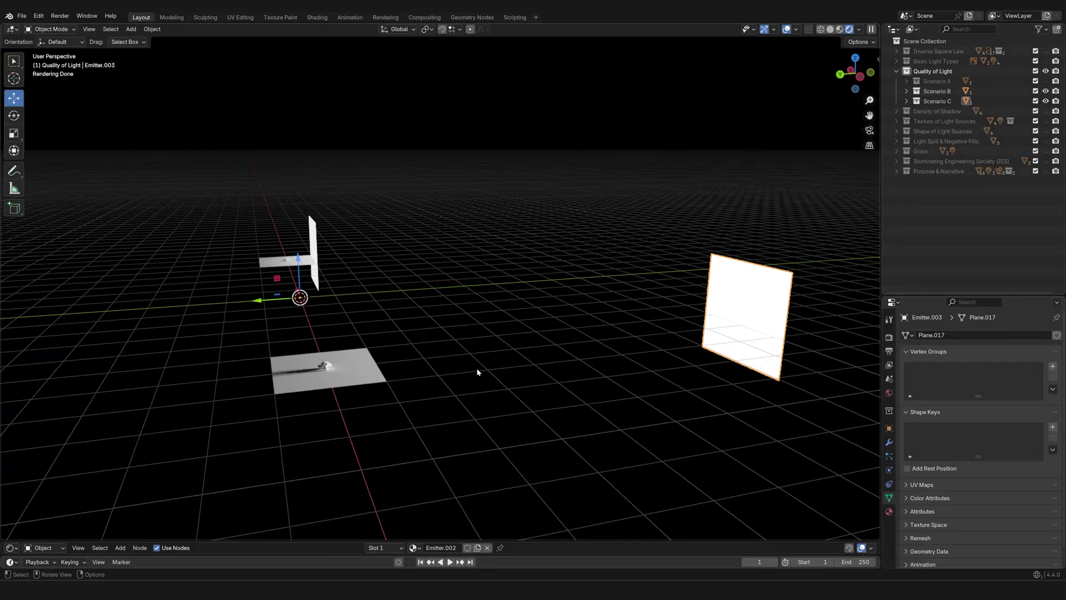
pyautogui.moveTo(476, 367); pyautogui.dragTo(555, 354, button='middle')
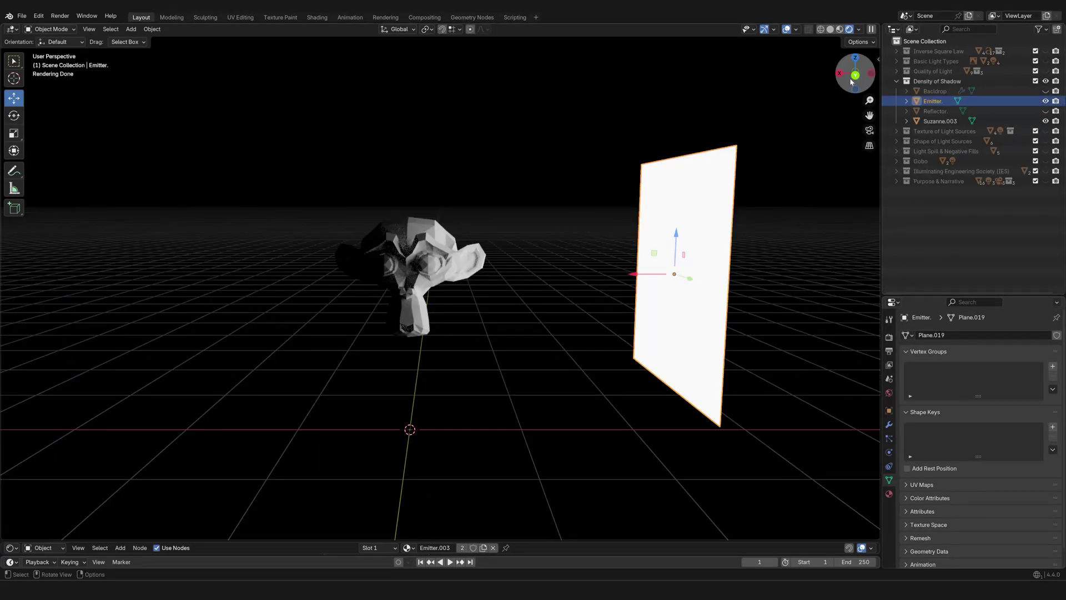
# Examine the lit and shadowed sides of the Density of Shadow monkey head from the back view and several angles
pyautogui.click(856, 76)
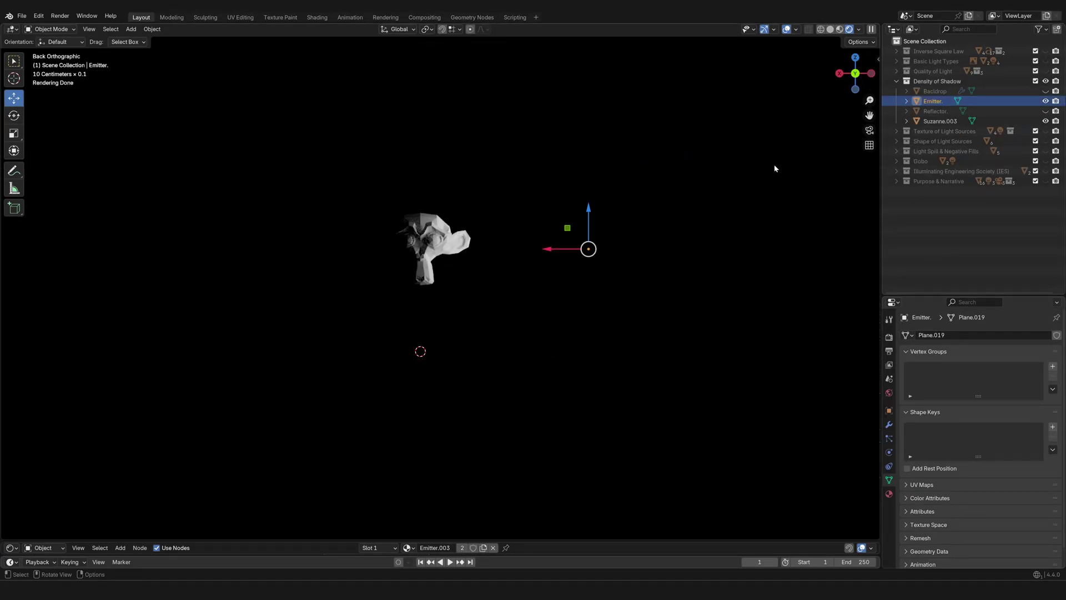
pyautogui.keyDown('shift'); pyautogui.moveTo(548, 238); pyautogui.dragTo(585, 250, button='middle'); pyautogui.keyUp('shift')
pyautogui.scroll(2, 584, 250)
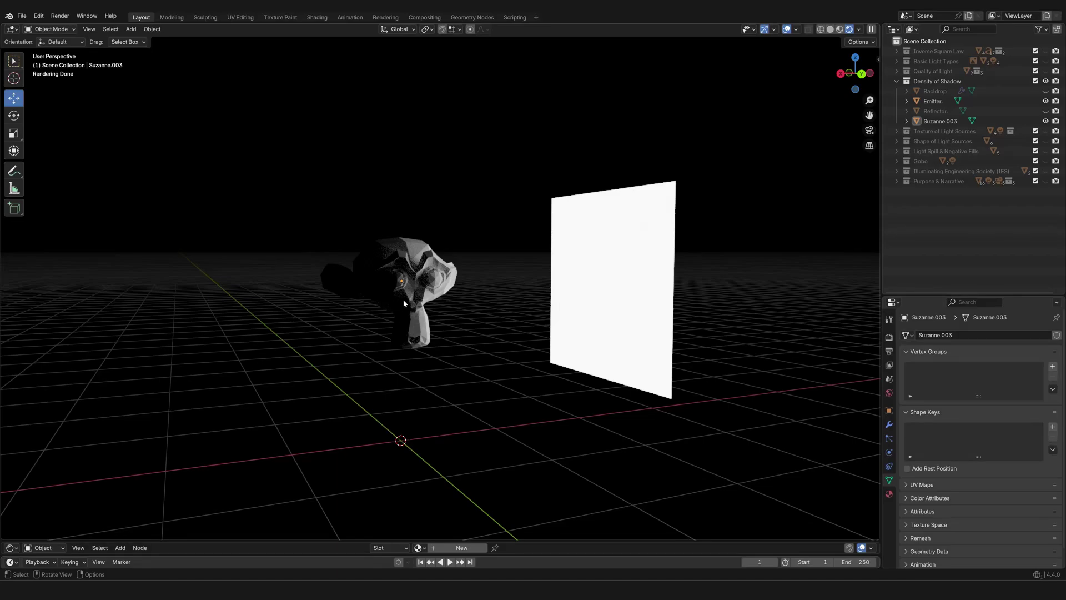
pyautogui.moveTo(404, 302); pyautogui.dragTo(507, 323, button='middle')
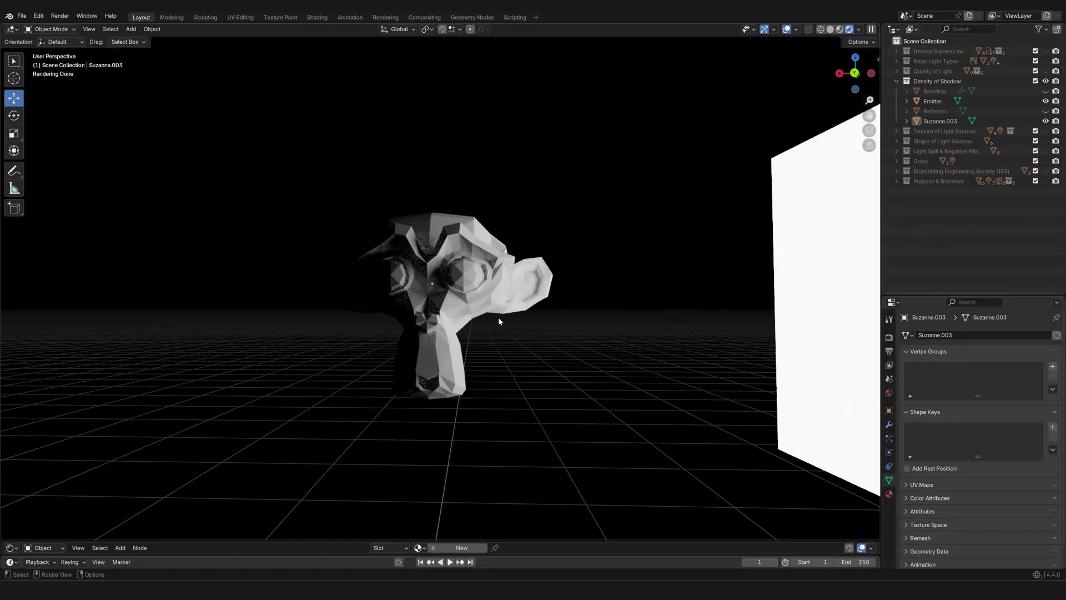
pyautogui.moveTo(492, 321); pyautogui.dragTo(514, 331, button='middle')
pyautogui.moveTo(523, 288); pyautogui.dragTo(523, 314, button='middle')
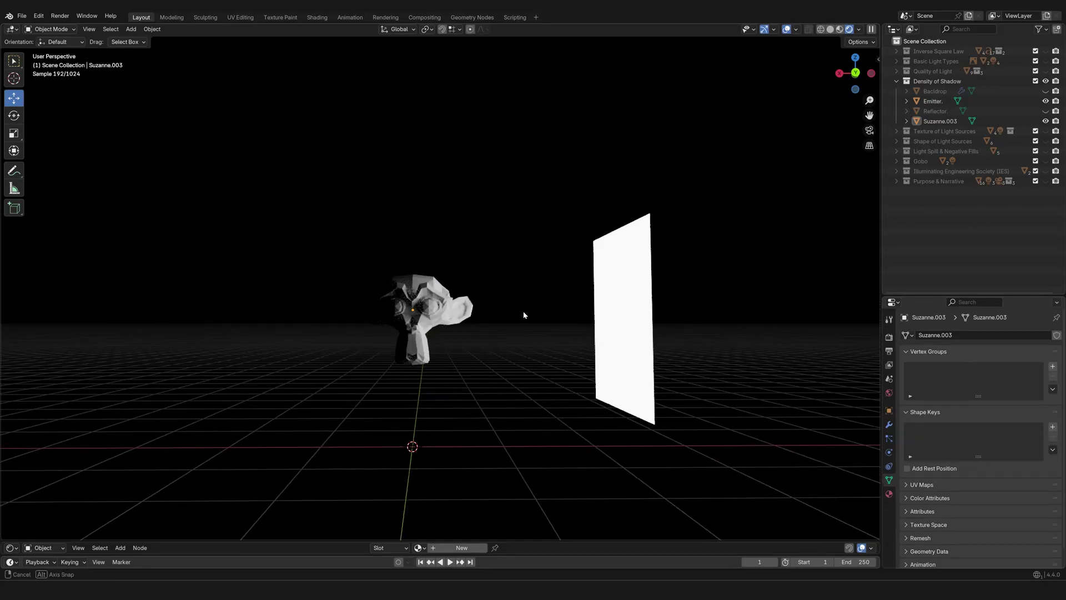
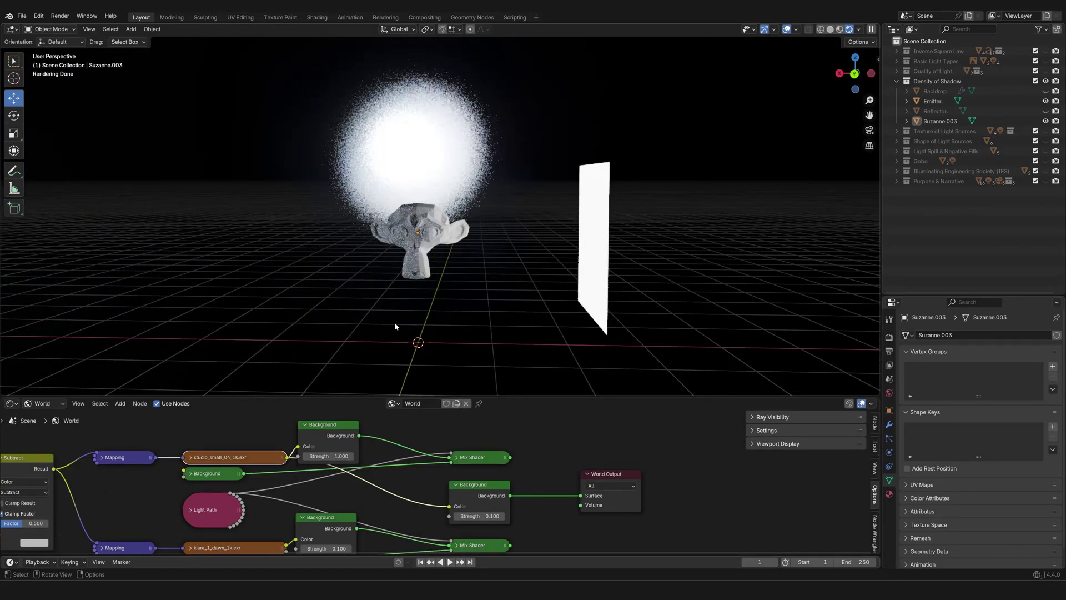
# Connect the kiara_1_dawn_1k.exr environment texture to the Color of the Background node feeding World Output, and check the monkey head's shadows
pyautogui.moveTo(387, 321); pyautogui.dragTo(465, 331, button='middle')
pyautogui.scroll(1, 439, 329)
pyautogui.scroll(-3, 439, 480)
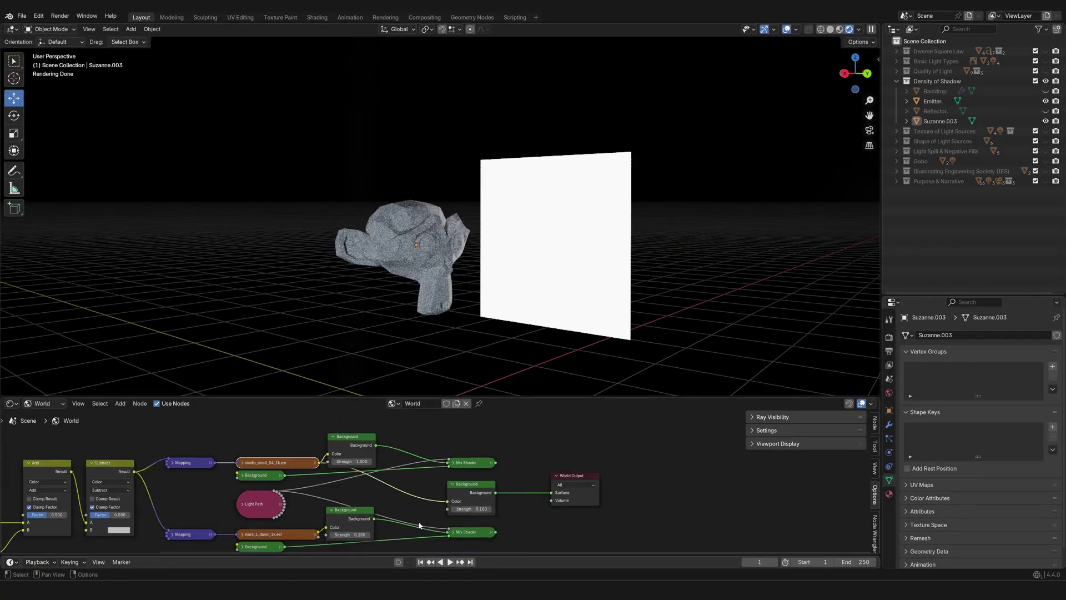
pyautogui.moveTo(421, 526); pyautogui.dragTo(425, 499, button='middle')
pyautogui.scroll(2, 419, 506)
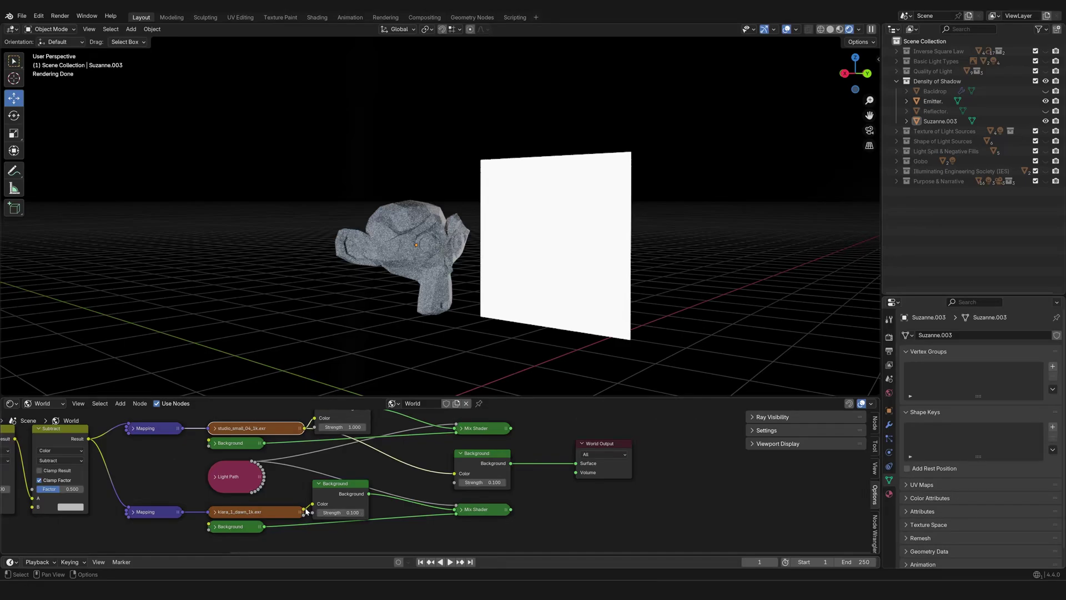
pyautogui.moveTo(305, 511); pyautogui.dragTo(455, 473)
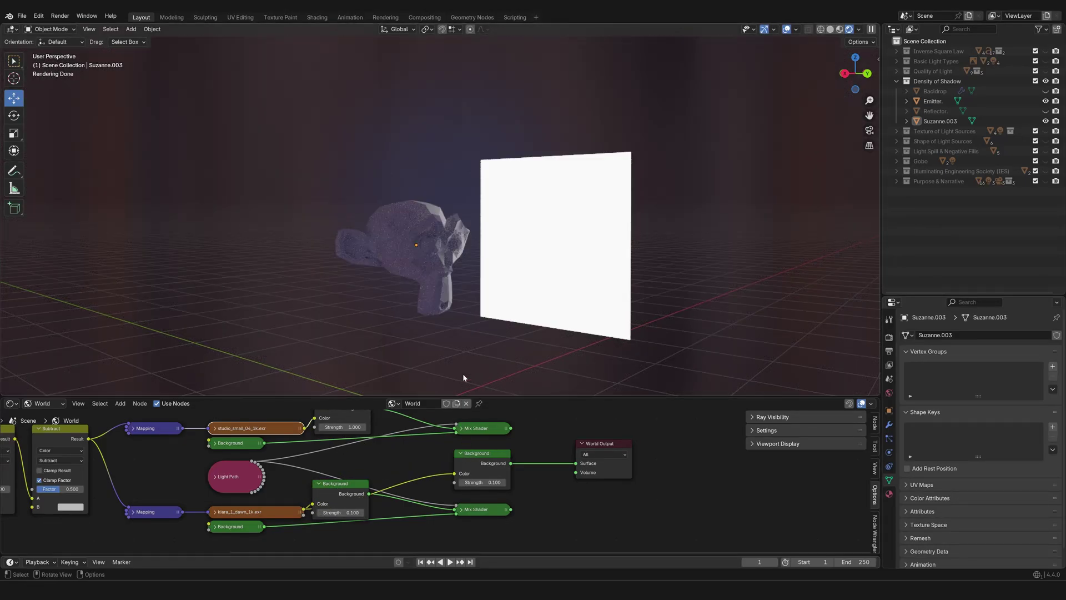
pyautogui.moveTo(462, 373); pyautogui.dragTo(489, 260, button='middle')
pyautogui.scroll(-2, 372, 165)
pyautogui.scroll(5, 556, 211)
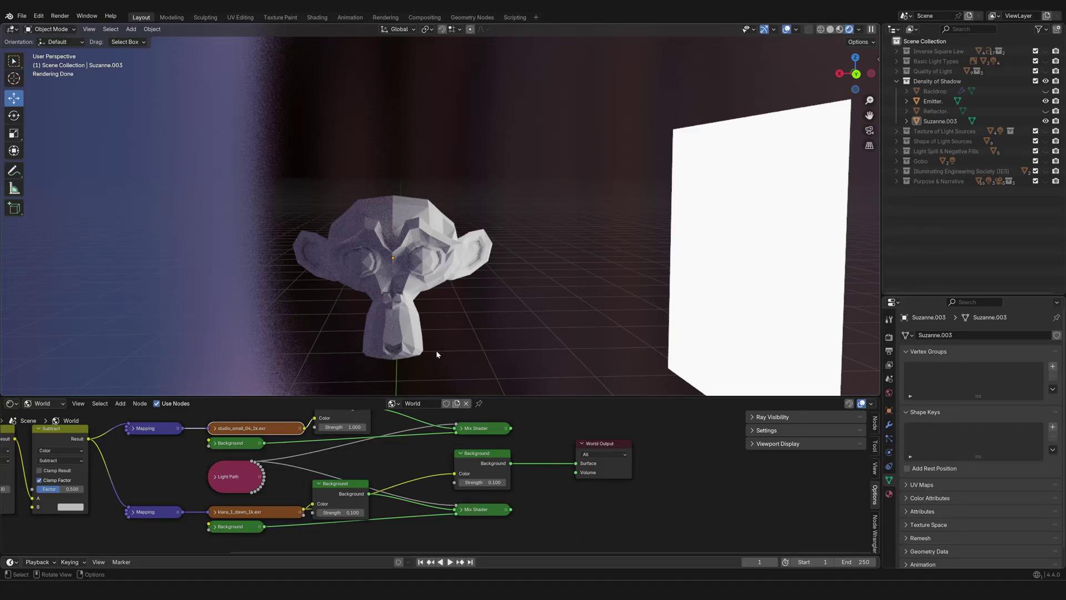
# Disconnect the environment texture from the Color of the Background node feeding World Output and set that node's Strength to 1
pyautogui.moveTo(437, 354)
pyautogui.mouseDown(button='middle')
pyautogui.moveTo(481, 338)
pyautogui.moveTo(446, 335)
pyautogui.moveTo(464, 348)
pyautogui.moveTo(442, 356)
pyautogui.mouseUp(button='middle')
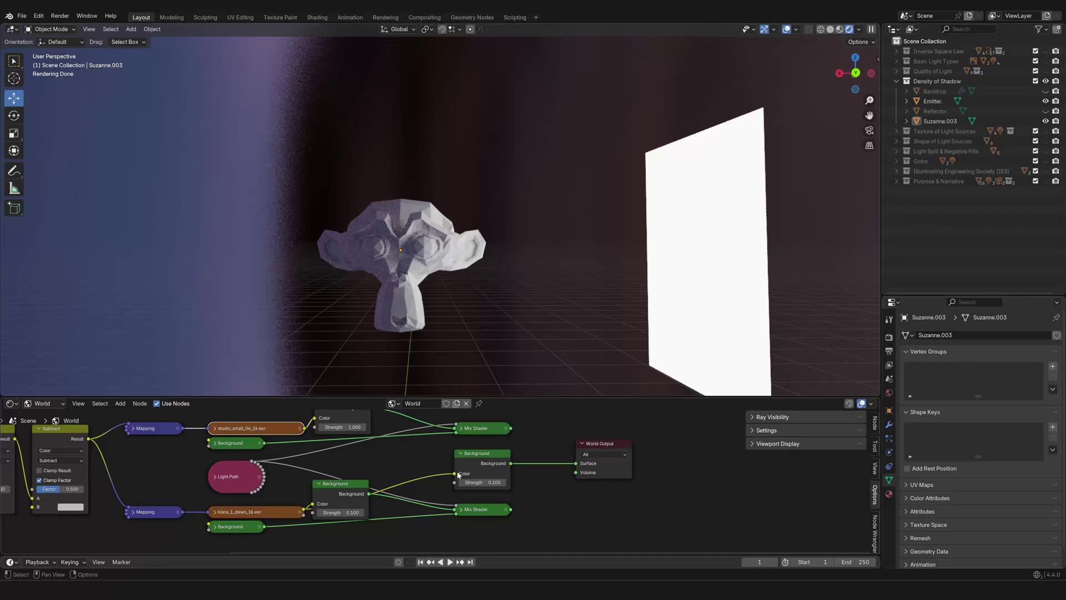
pyautogui.moveTo(455, 474); pyautogui.dragTo(428, 475)
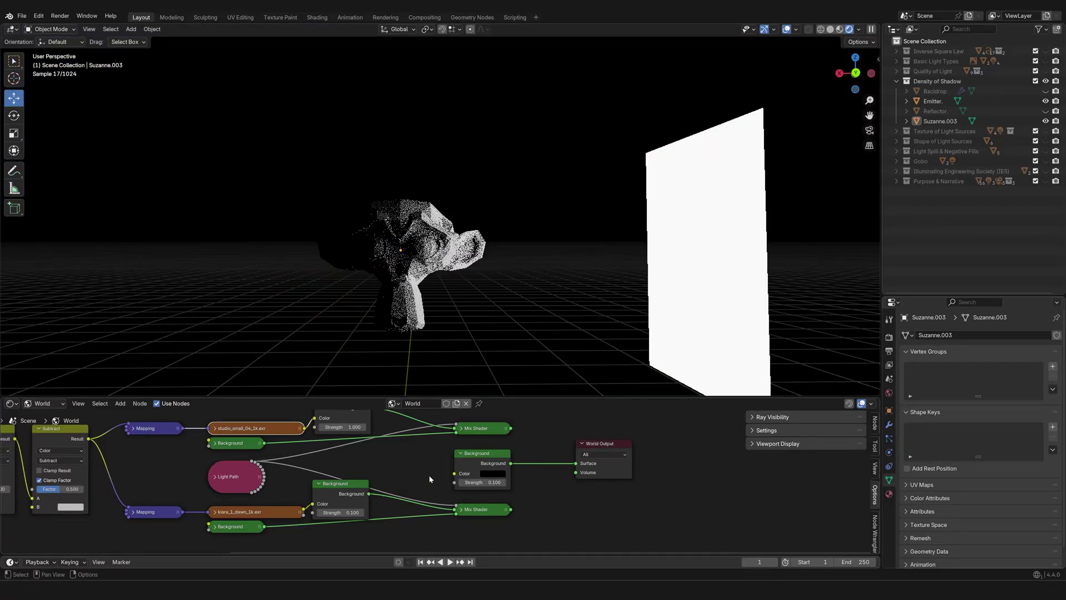
pyautogui.click(482, 482)
pyautogui.write('1')
pyautogui.press('Return')
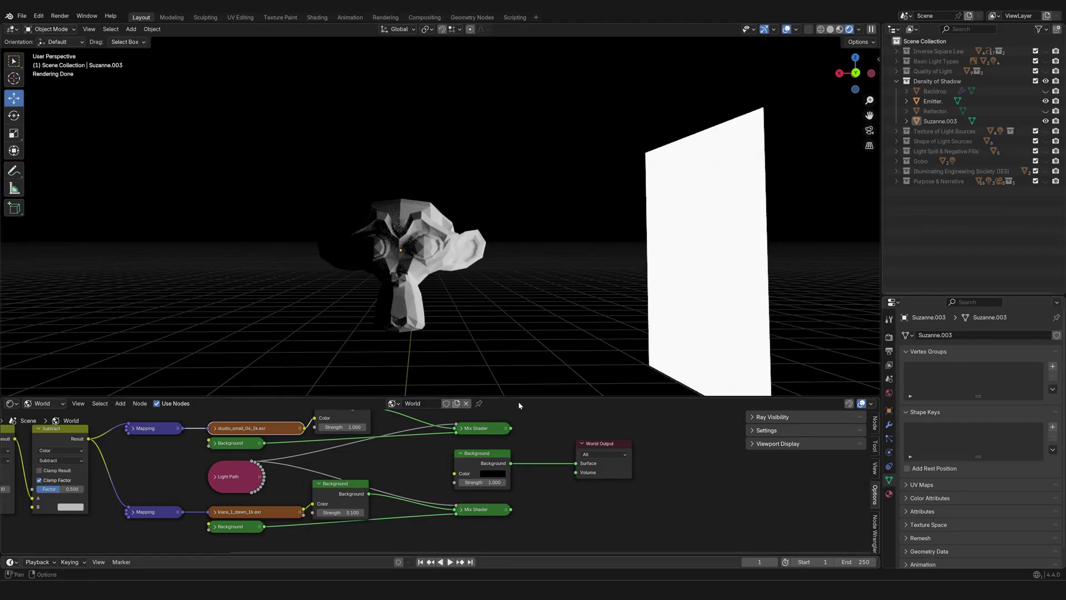
# Collapse the shader editor to enlarge the 3D viewport, and unhide the Backdrop in the Density of Shadow collection
pyautogui.moveTo(501, 397); pyautogui.dragTo(495, 541)
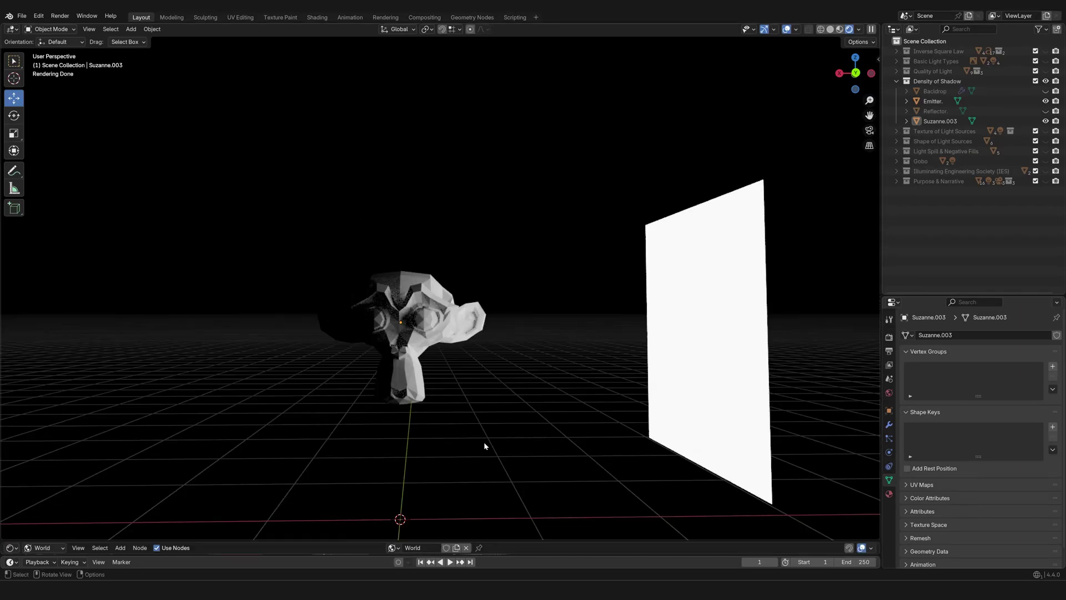
pyautogui.moveTo(470, 453); pyautogui.dragTo(516, 409, button='middle')
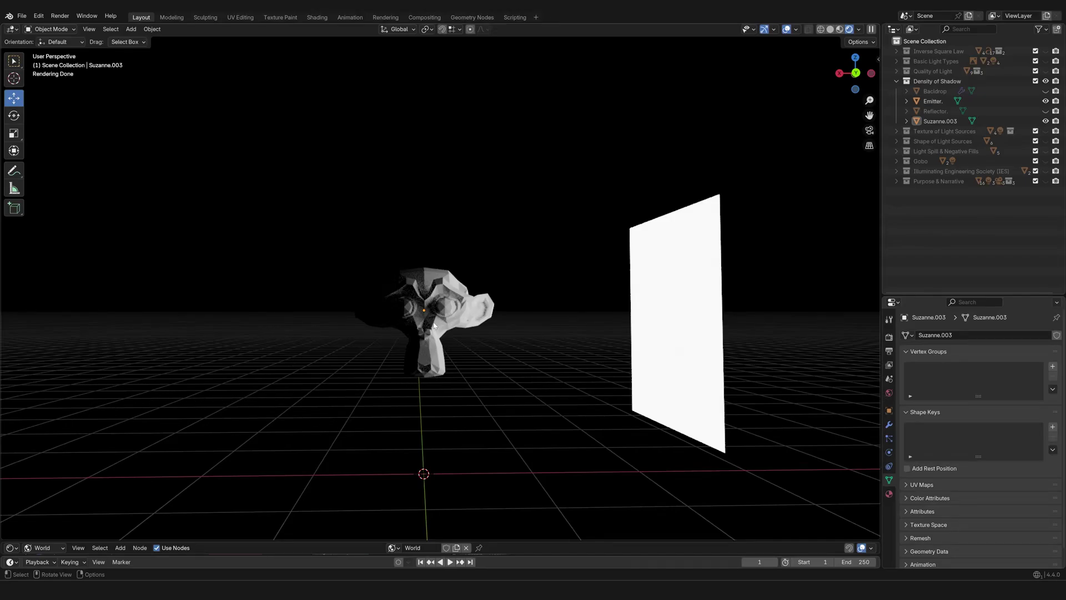
pyautogui.click(1046, 92)
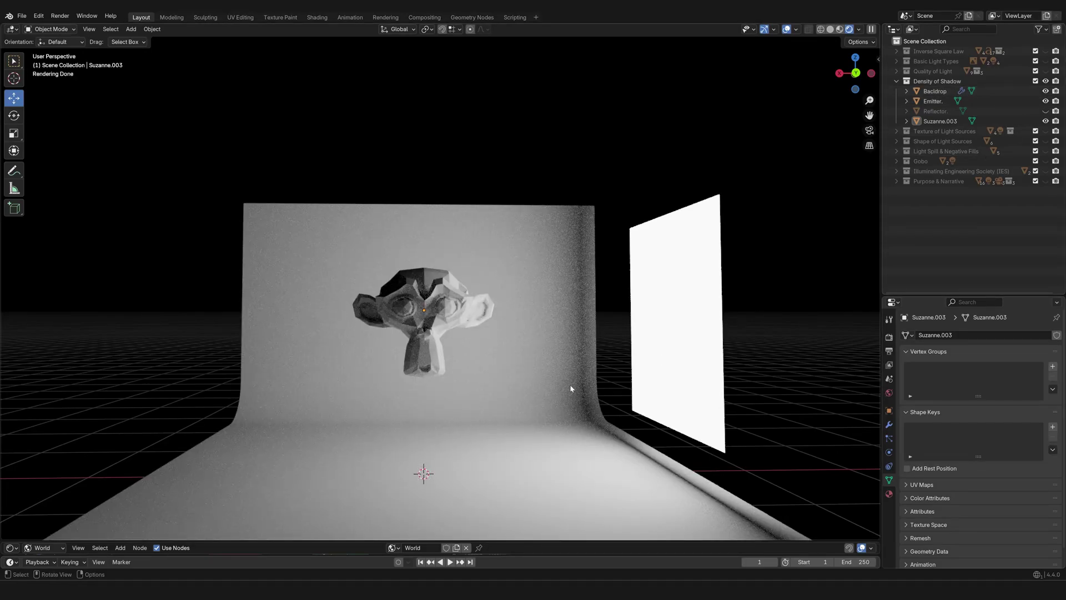
pyautogui.scroll(-1, 571, 390)
pyautogui.moveTo(448, 399); pyautogui.dragTo(524, 390, button='middle')
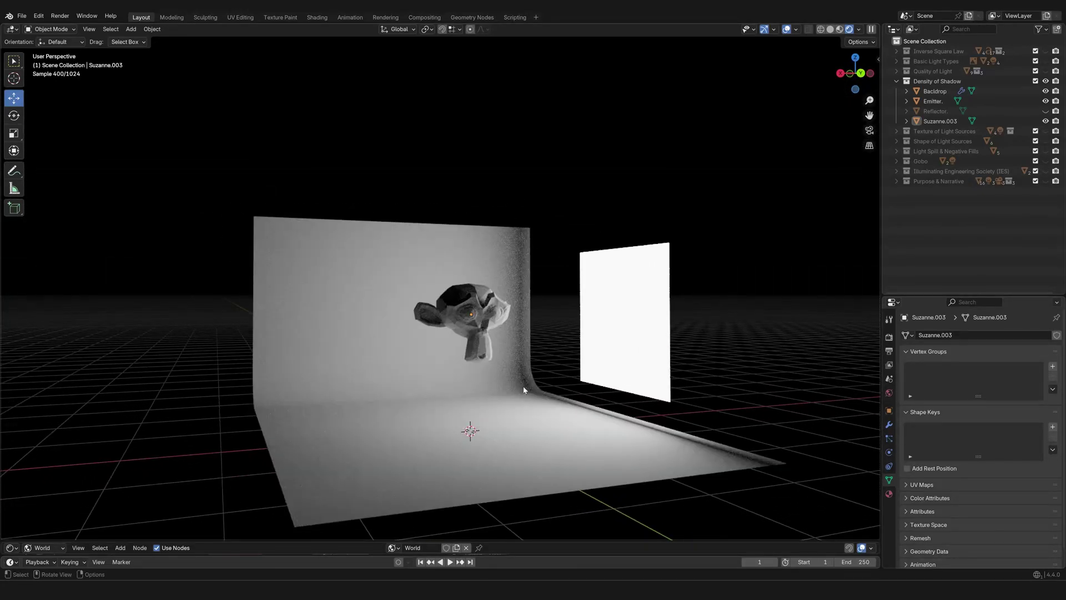
# Select the Backdrop and examine its curved shape around the monkey head from the side and the front
pyautogui.click(411, 416)
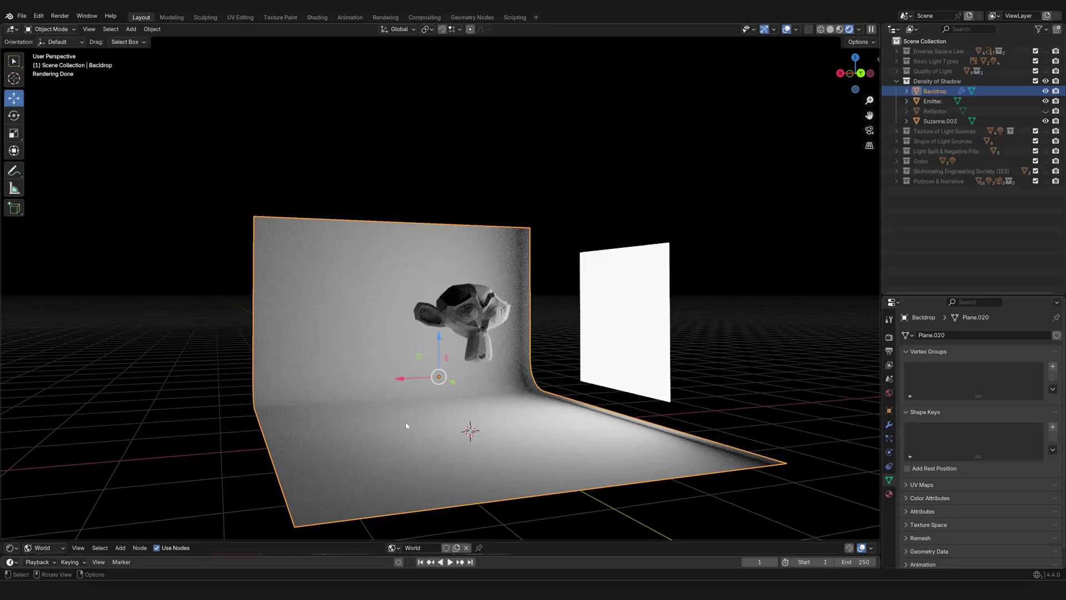
pyautogui.moveTo(406, 426)
pyautogui.mouseDown(button='middle')
pyautogui.moveTo(434, 443)
pyautogui.moveTo(399, 438)
pyautogui.mouseUp(button='middle')
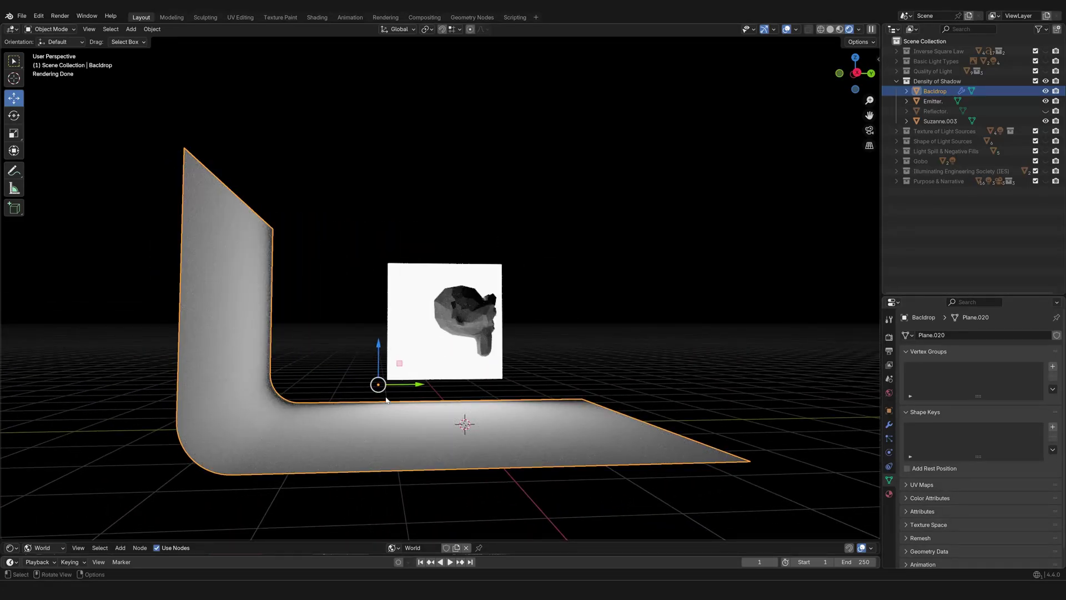
pyautogui.moveTo(411, 399); pyautogui.dragTo(300, 412, button='middle')
pyautogui.scroll(2, 389, 400)
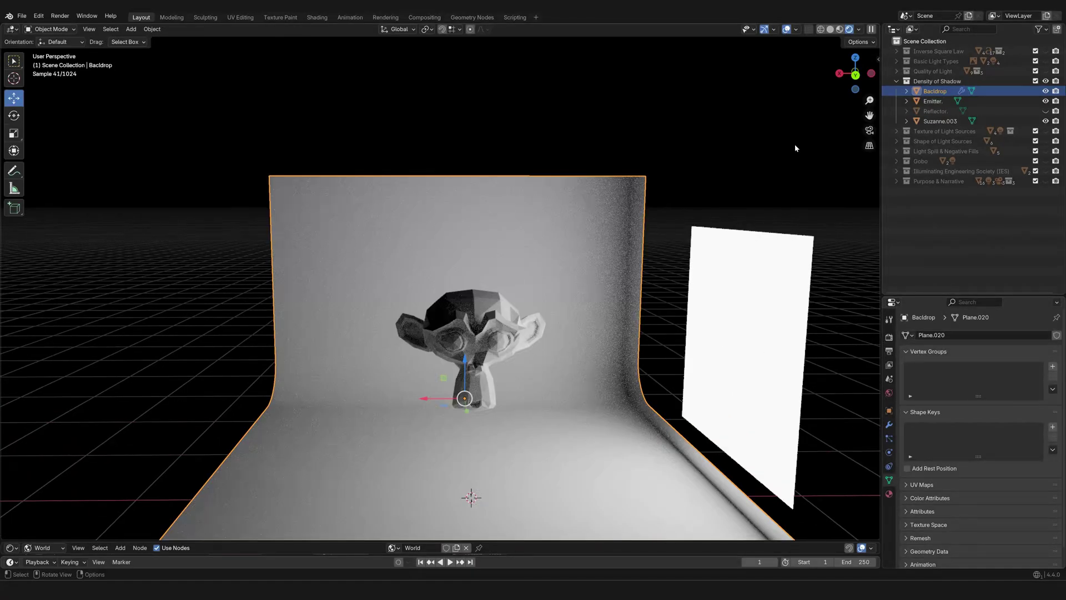
# Compare the monkey head's shadow side from the back view with the Backdrop hidden and shown again
pyautogui.click(855, 74)
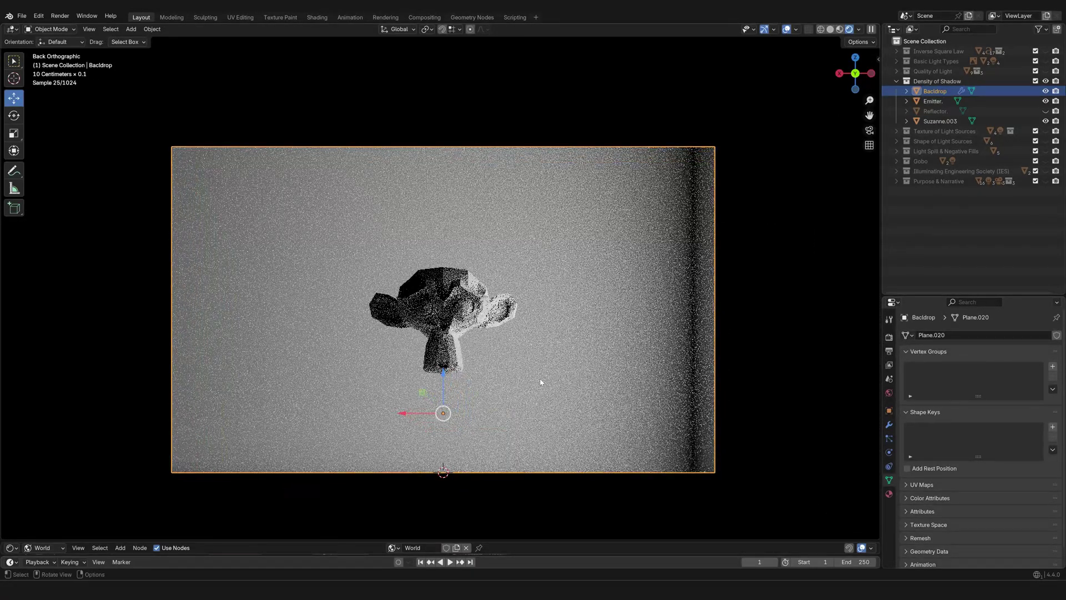
pyautogui.scroll(1, 541, 382)
pyautogui.keyDown('shift'); pyautogui.moveTo(540, 382); pyautogui.dragTo(502, 375, button='middle'); pyautogui.keyUp('shift')
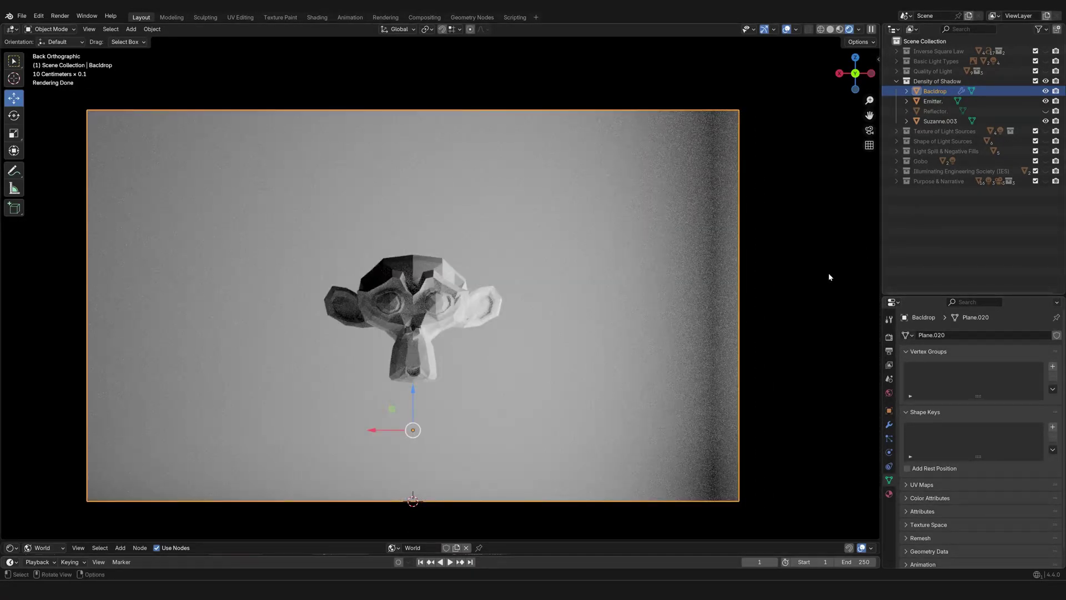
pyautogui.keyDown('shift'); pyautogui.moveTo(601, 305); pyautogui.dragTo(636, 302, button='middle'); pyautogui.keyUp('shift')
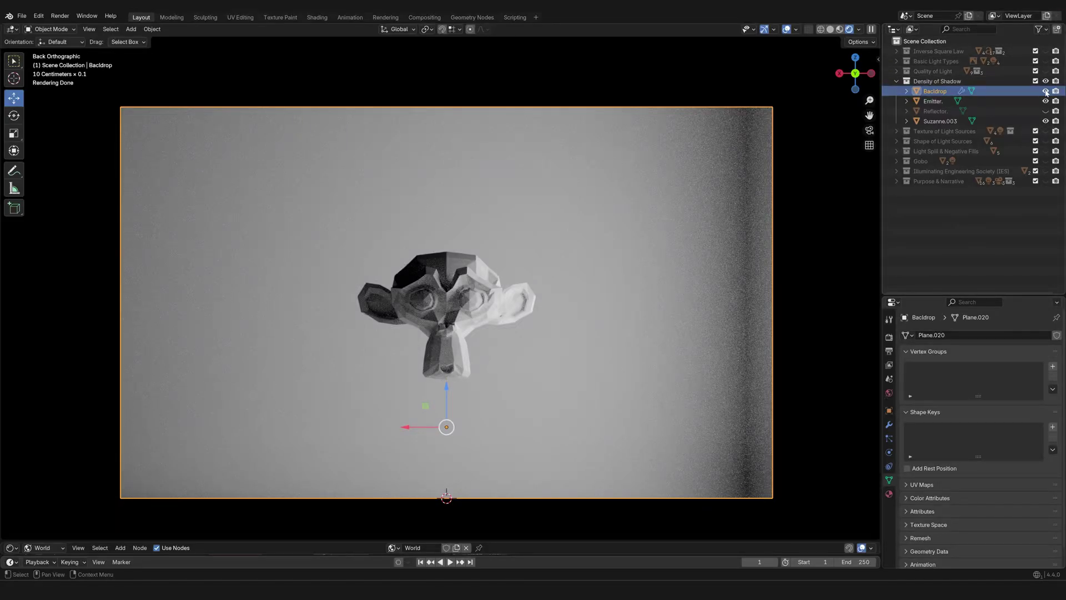
pyautogui.click(1046, 91)
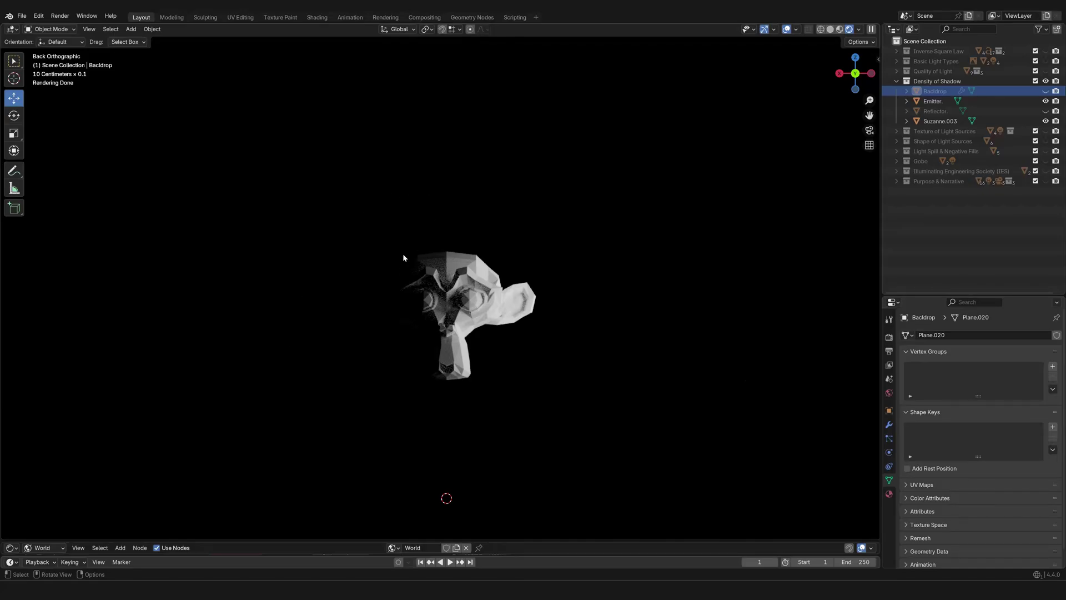
pyautogui.click(1047, 92)
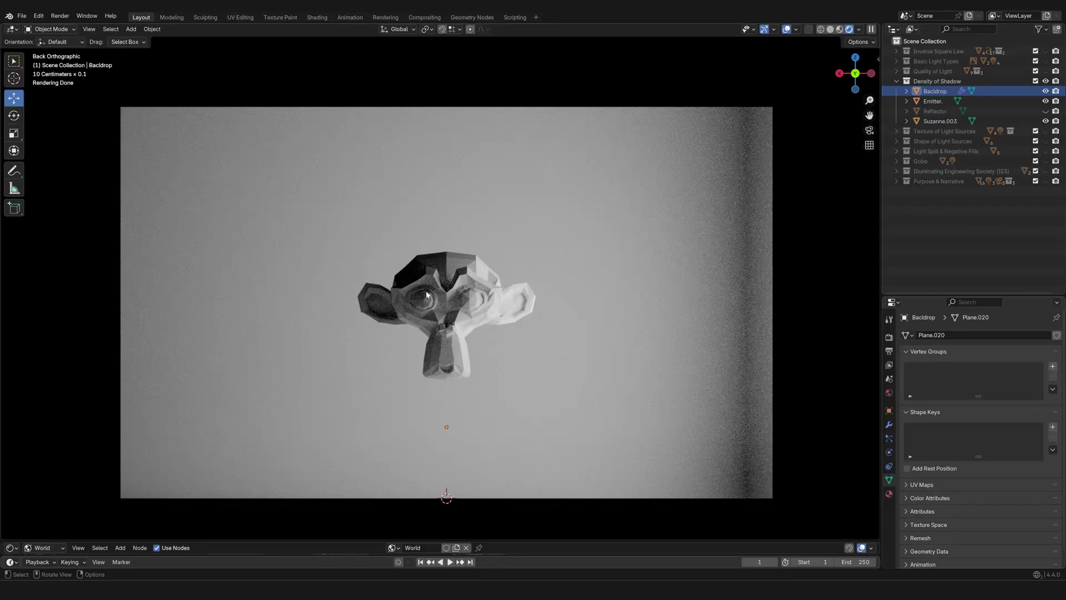
# Examine from several angles how the Emitter lights the Backdrop and how the monkey head's shadow side is filled
pyautogui.scroll(-3, 444, 327)
pyautogui.moveTo(491, 333); pyautogui.dragTo(512, 358, button='middle')
pyautogui.scroll(-5, 511, 358)
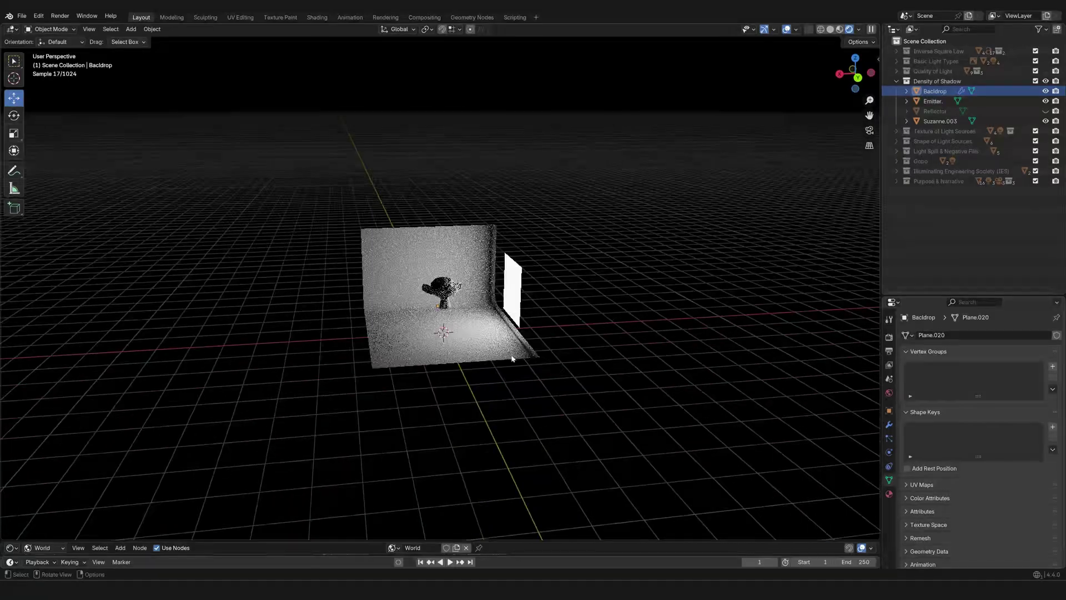
pyautogui.scroll(3, 546, 327)
pyautogui.moveTo(549, 326); pyautogui.dragTo(550, 279, button='middle')
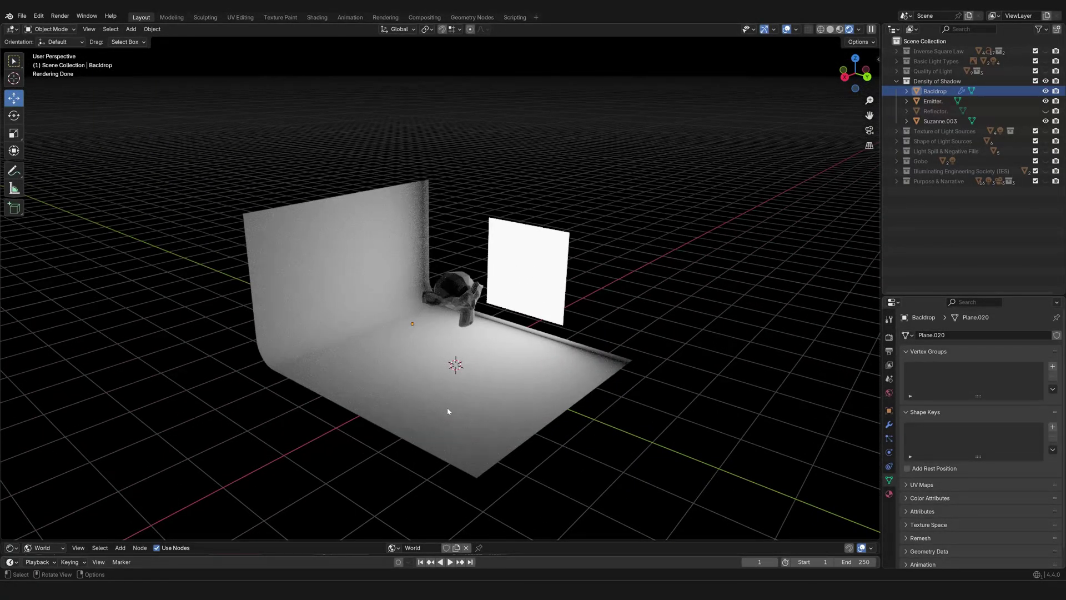
pyautogui.moveTo(447, 411); pyautogui.dragTo(364, 381, button='middle')
pyautogui.moveTo(269, 385); pyautogui.dragTo(309, 417, button='middle')
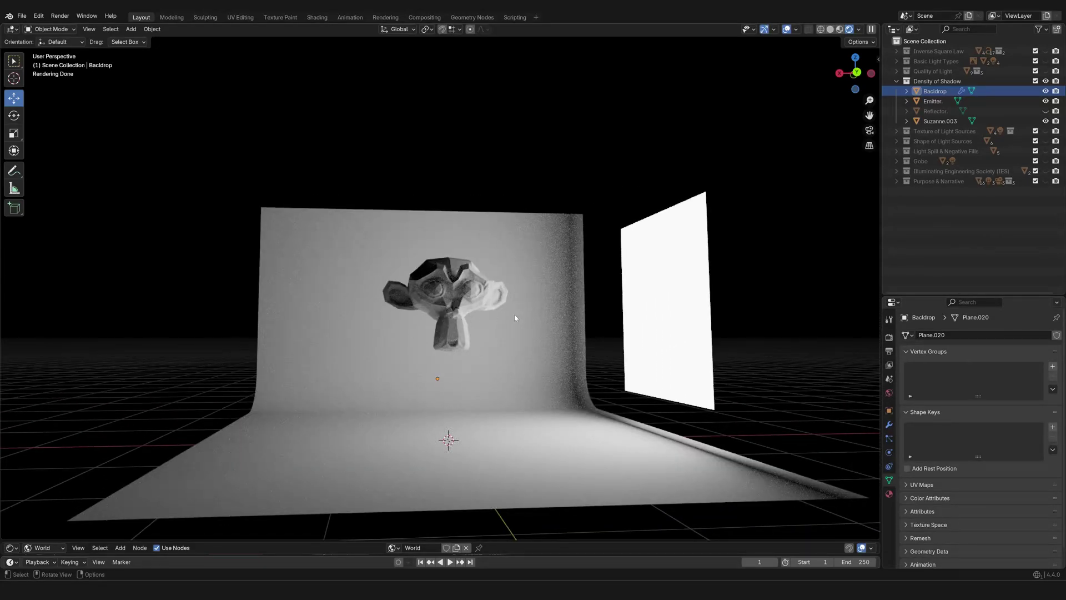
pyautogui.moveTo(461, 346); pyautogui.dragTo(191, 277, button='middle')
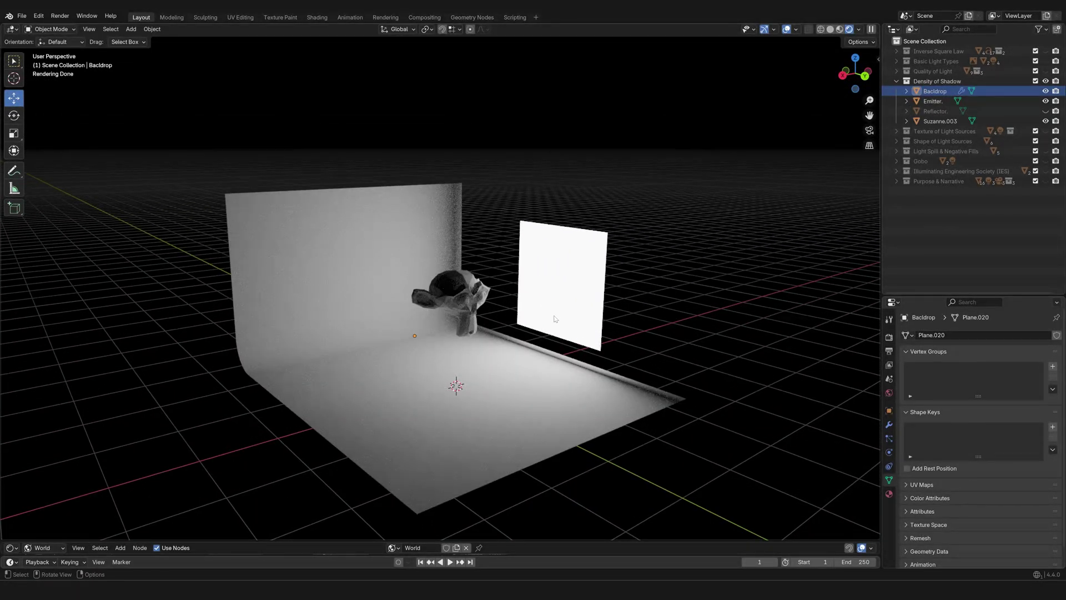
pyautogui.moveTo(503, 310); pyautogui.dragTo(150, 271, button='middle')
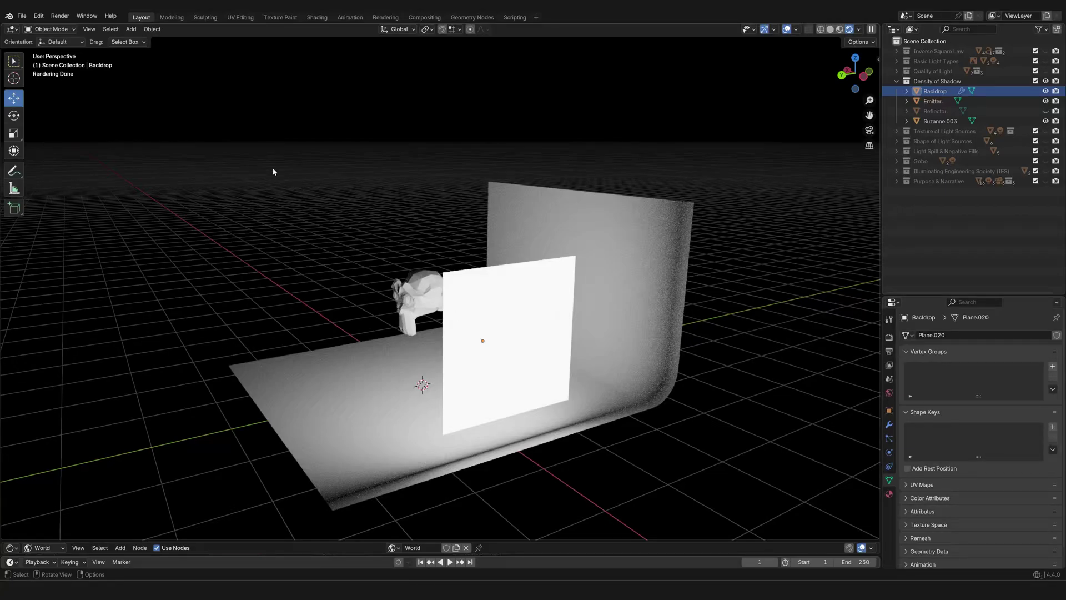
pyautogui.moveTo(314, 208); pyautogui.dragTo(655, 199, button='middle')
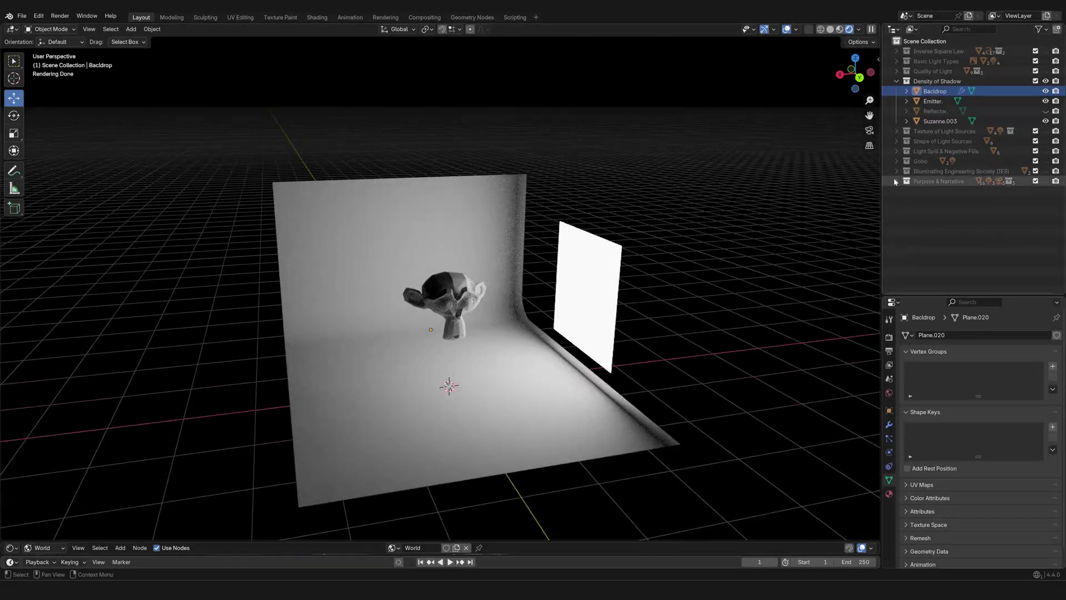
# Unhide the Reflector in the Density of Shadow collection and select its plane beside the Backdrop
pyautogui.click(858, 78)
pyautogui.scroll(2, 636, 255)
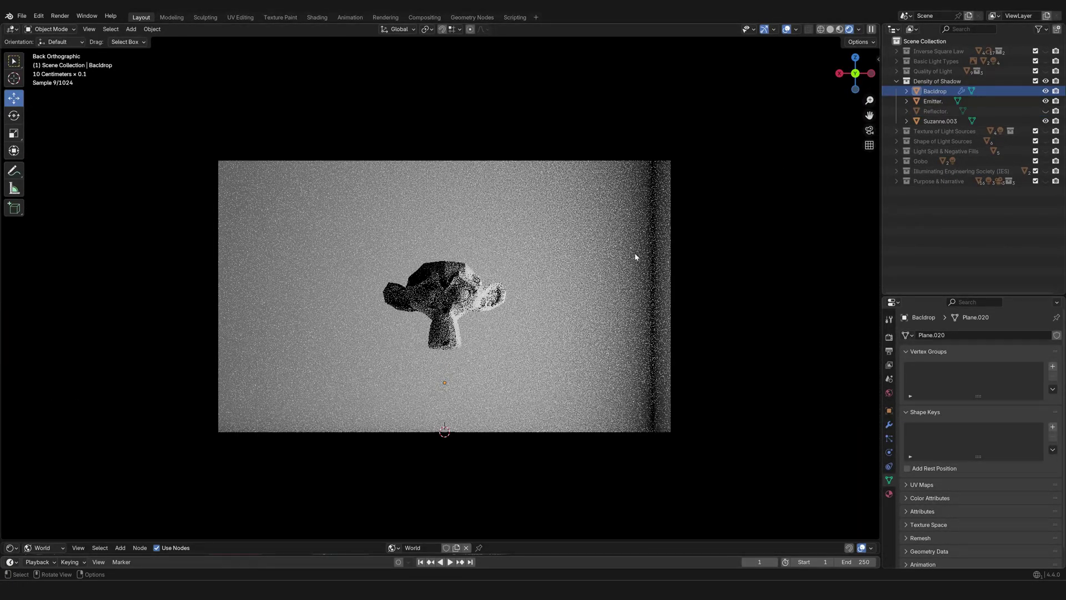
pyautogui.click(1048, 112)
pyautogui.scroll(-4, 451, 300)
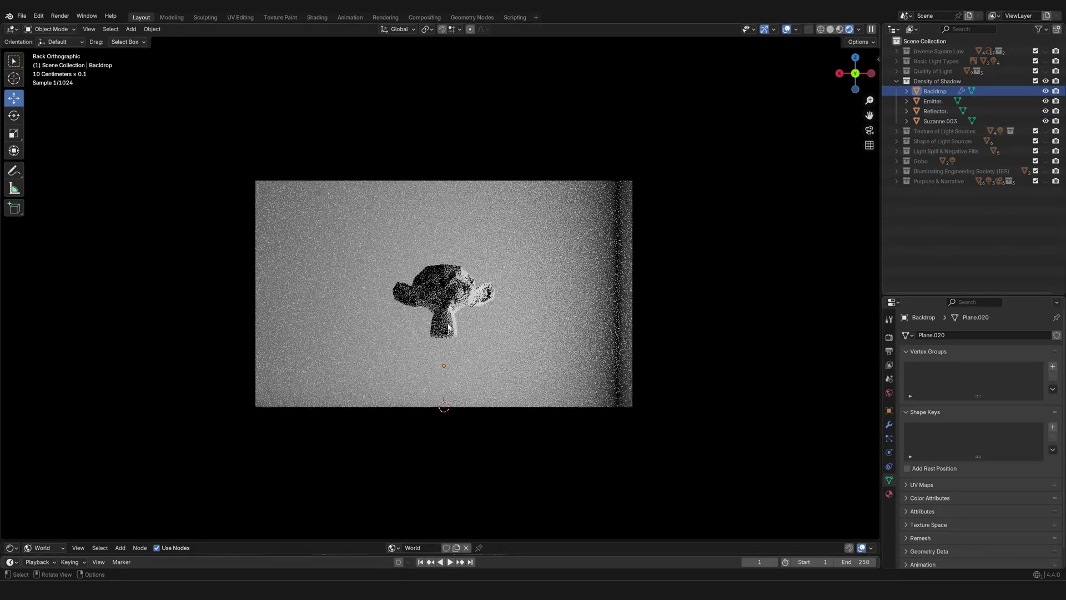
pyautogui.moveTo(451, 300); pyautogui.dragTo(412, 319, button='middle')
pyautogui.click(350, 314)
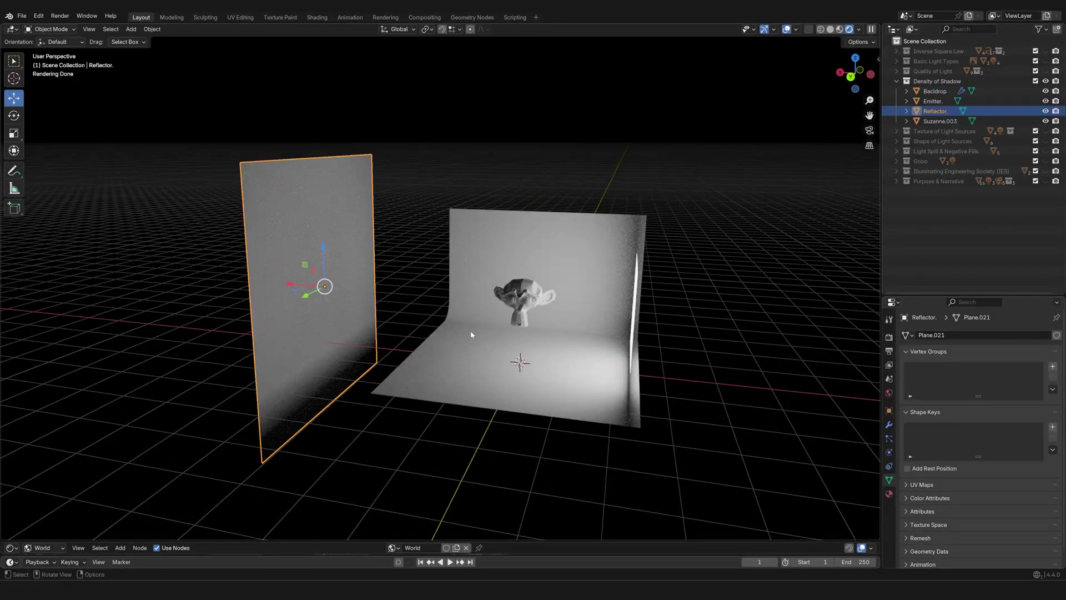
# Inspect the Reflector's placement opposite the Emitter, and compare the monkey head's shadows from the back view with the Reflector hidden and shown
pyautogui.moveTo(471, 331); pyautogui.dragTo(381, 333, button='middle')
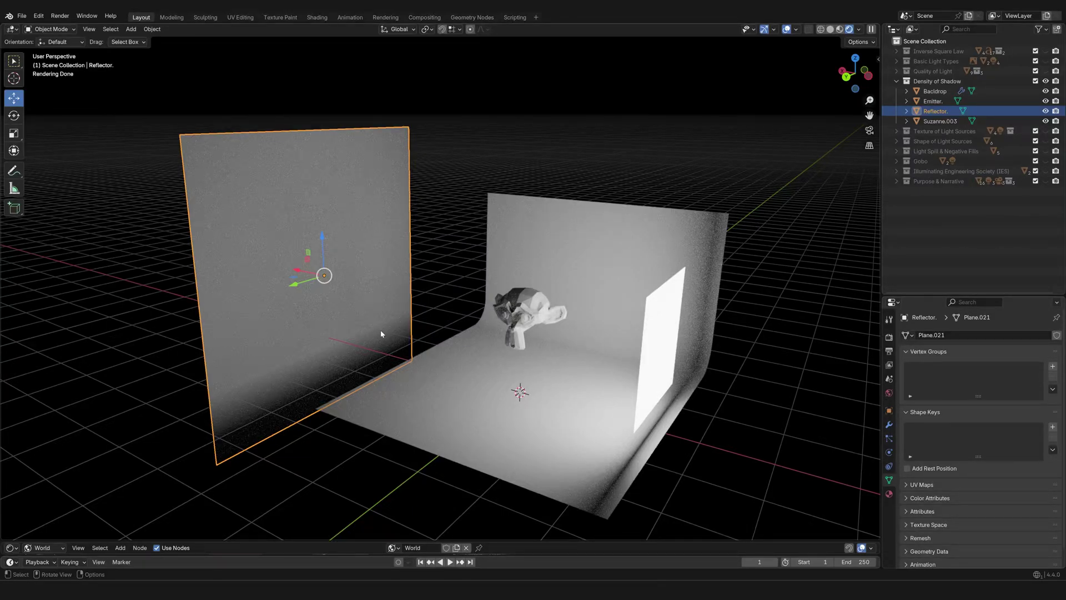
pyautogui.moveTo(378, 315); pyautogui.dragTo(389, 310, button='middle')
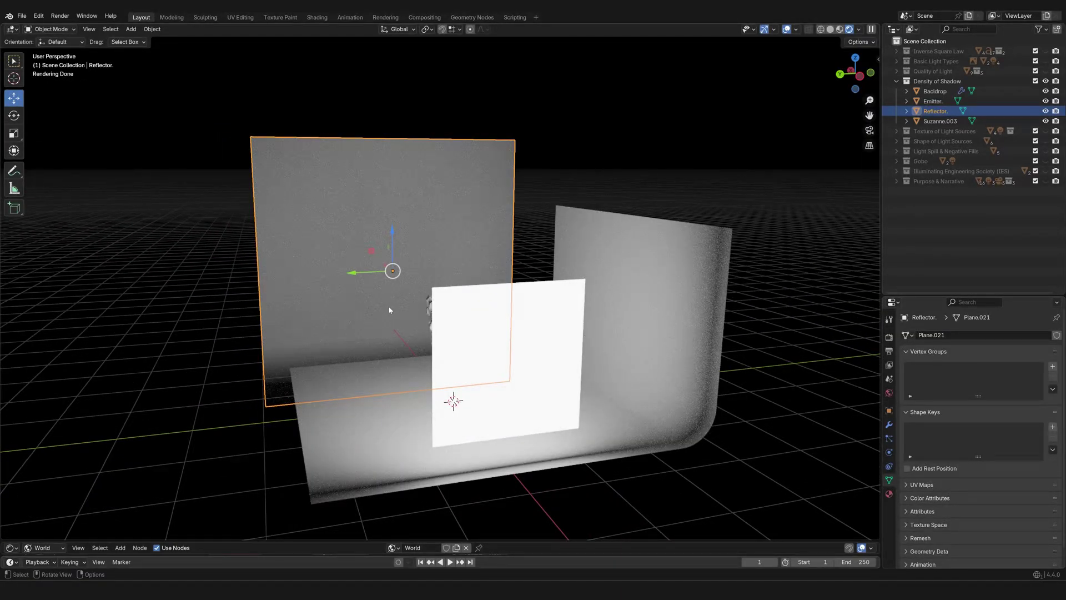
pyautogui.moveTo(391, 311); pyautogui.dragTo(465, 399, button='middle')
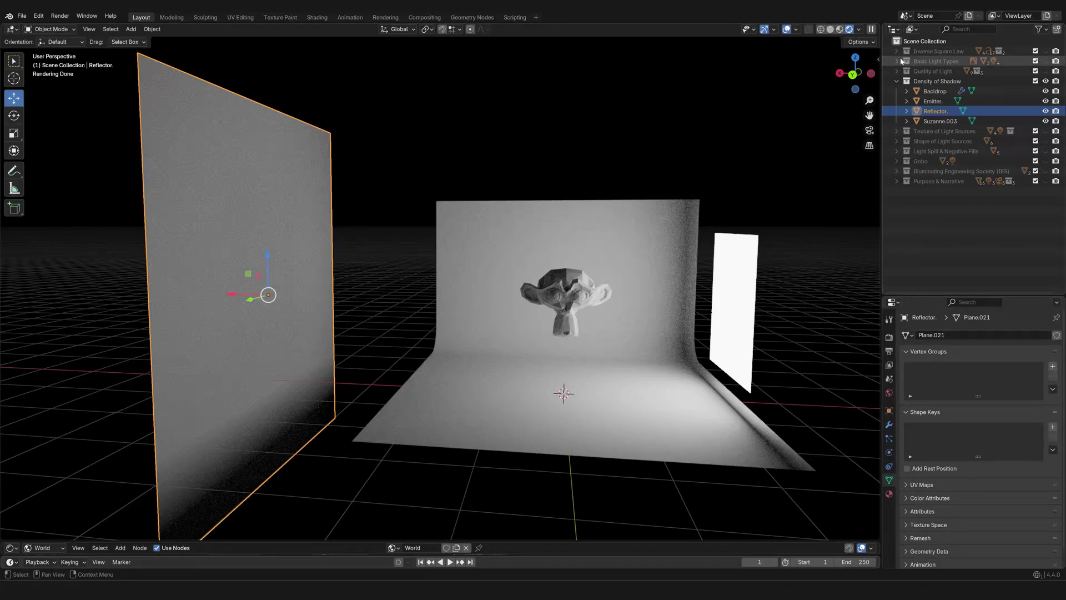
pyautogui.click(853, 74)
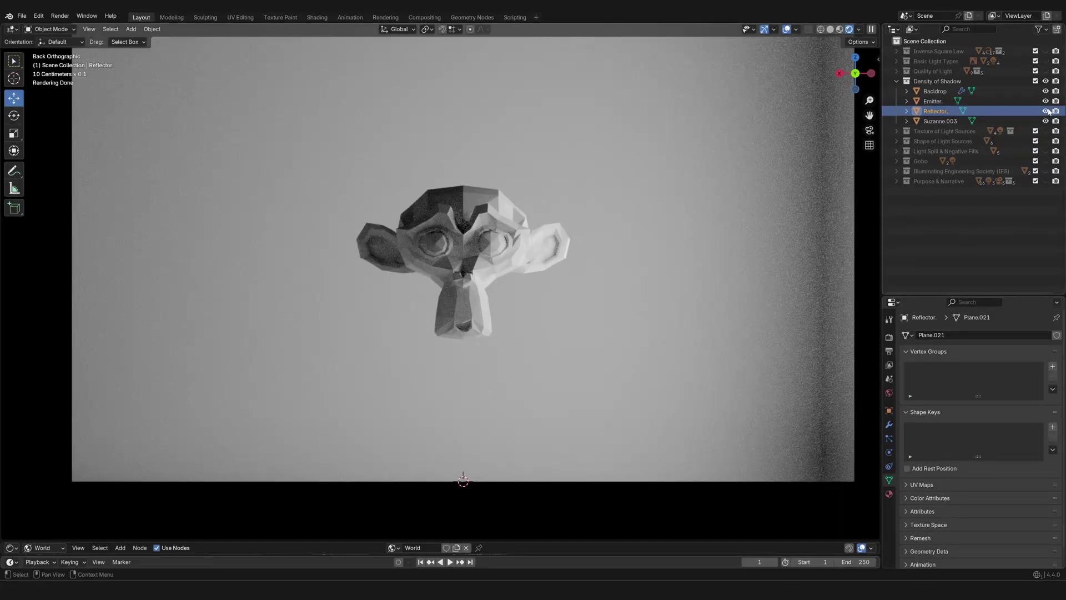
pyautogui.click(1046, 111)
pyautogui.click(1047, 111)
pyautogui.click(1047, 111)
pyautogui.click(1047, 111)
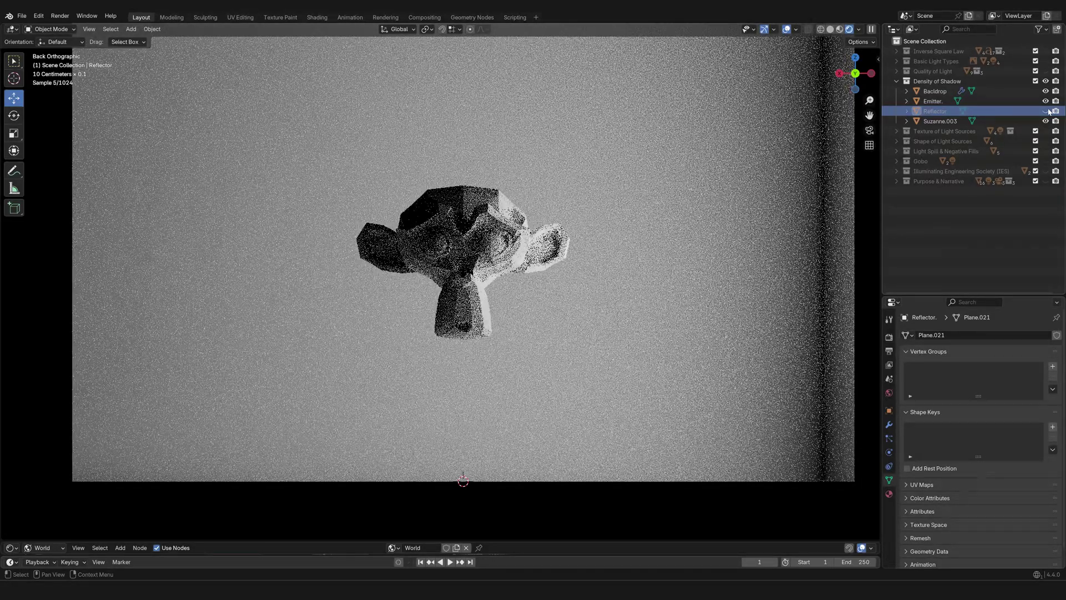
pyautogui.click(1047, 111)
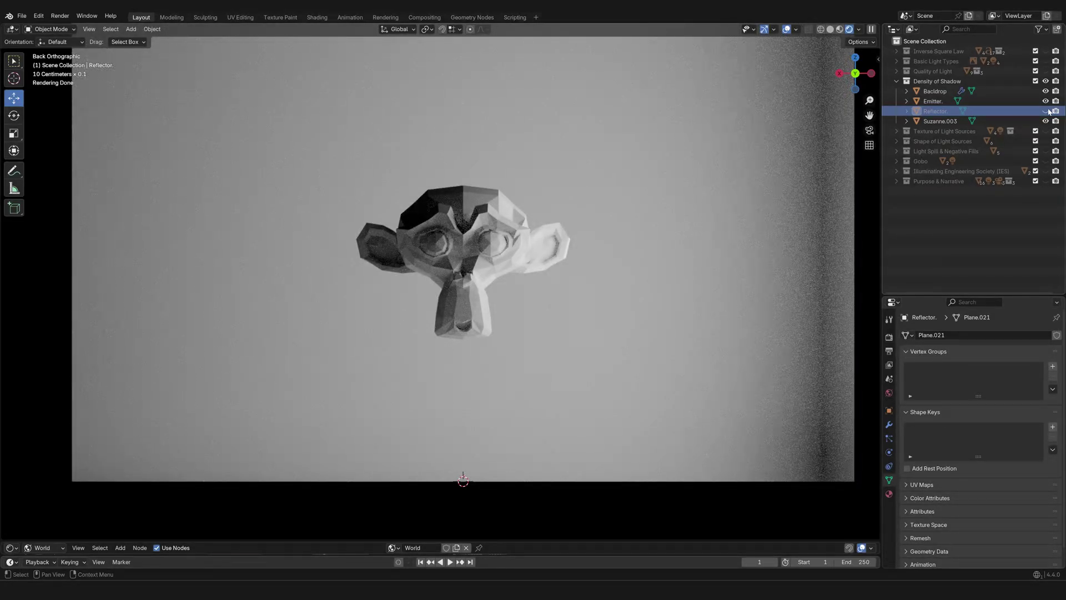
pyautogui.click(1047, 111)
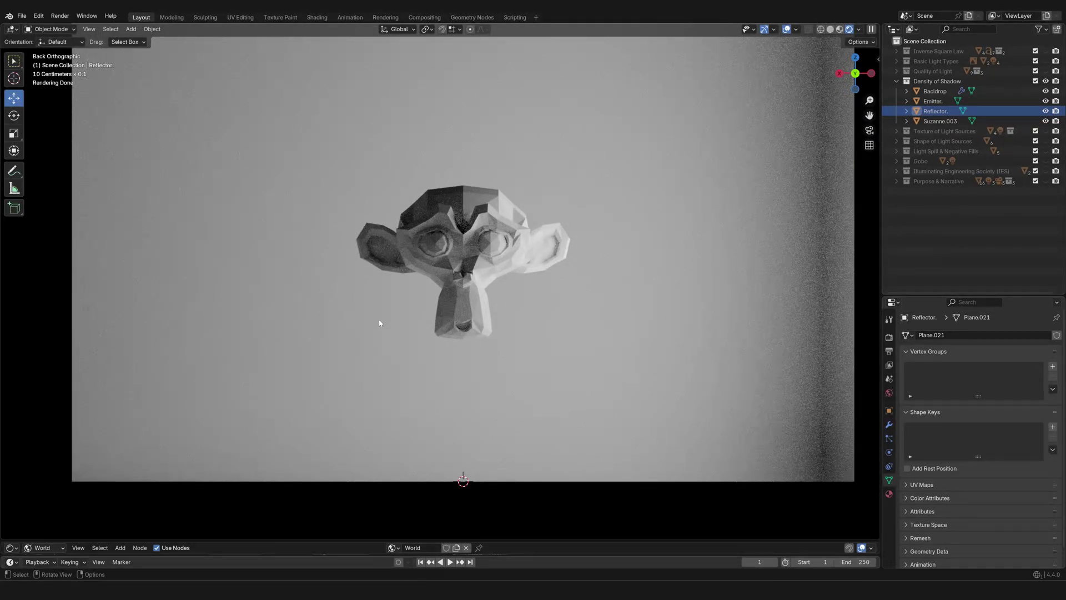
# Hide the Backdrop and repeatedly toggle the Reflector's visibility to compare the monkey head's shadow side, leaving the Reflector shown
pyautogui.click(1046, 92)
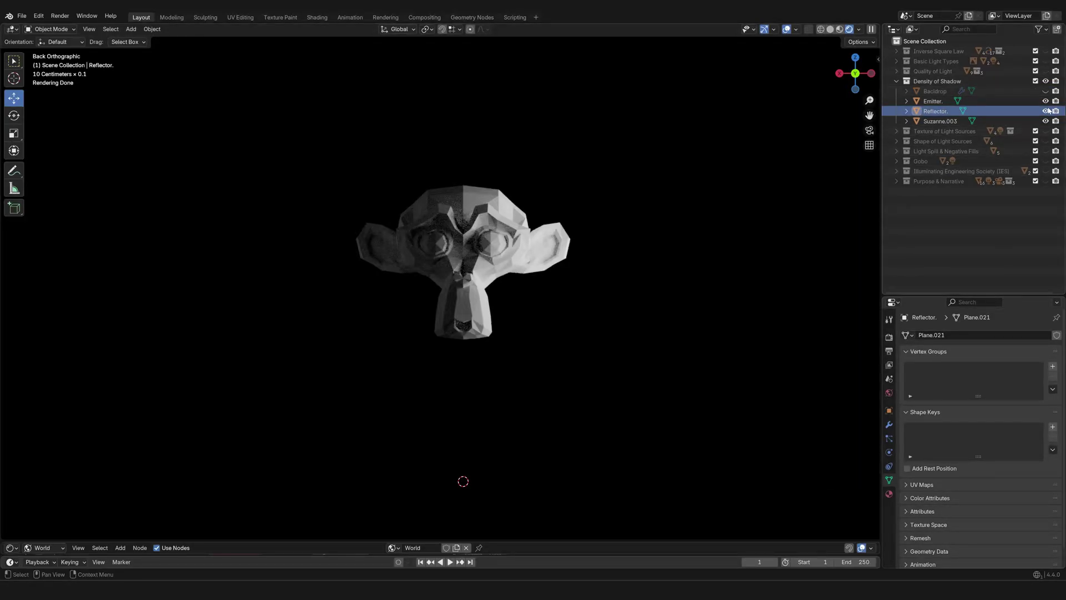
pyautogui.click(1046, 111)
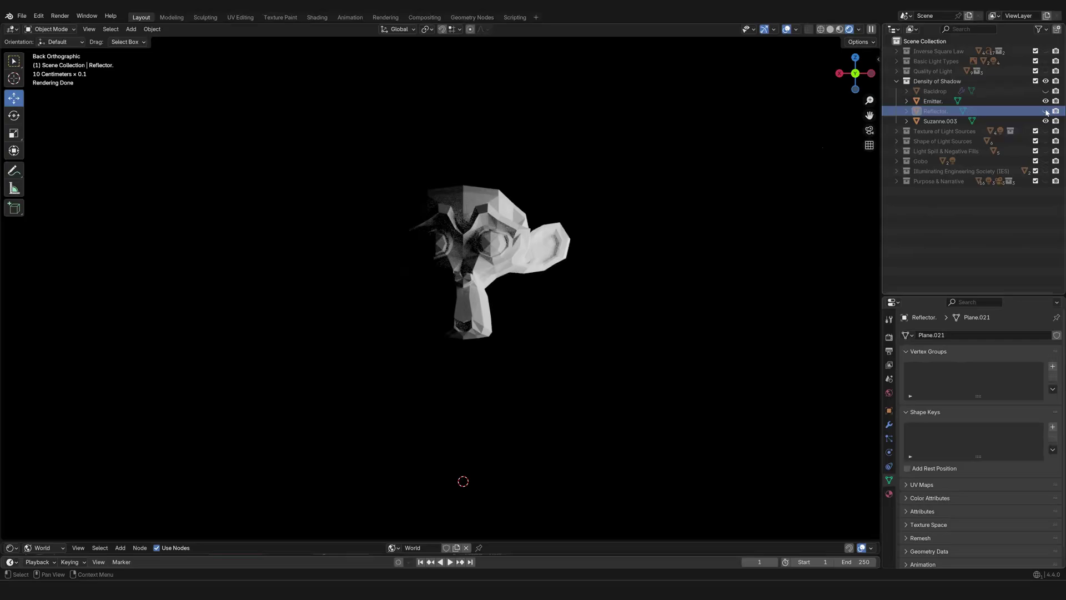
pyautogui.click(1047, 111)
pyautogui.click(1046, 111)
pyautogui.click(1046, 111)
pyautogui.click(1046, 111)
pyautogui.click(1046, 111)
pyautogui.click(1046, 112)
pyautogui.click(1046, 111)
pyautogui.click(1047, 112)
pyautogui.click(1046, 111)
# Move the selected Reflector along the global X axis to vary its distance from the monkey head
pyautogui.scroll(-4, 609, 347)
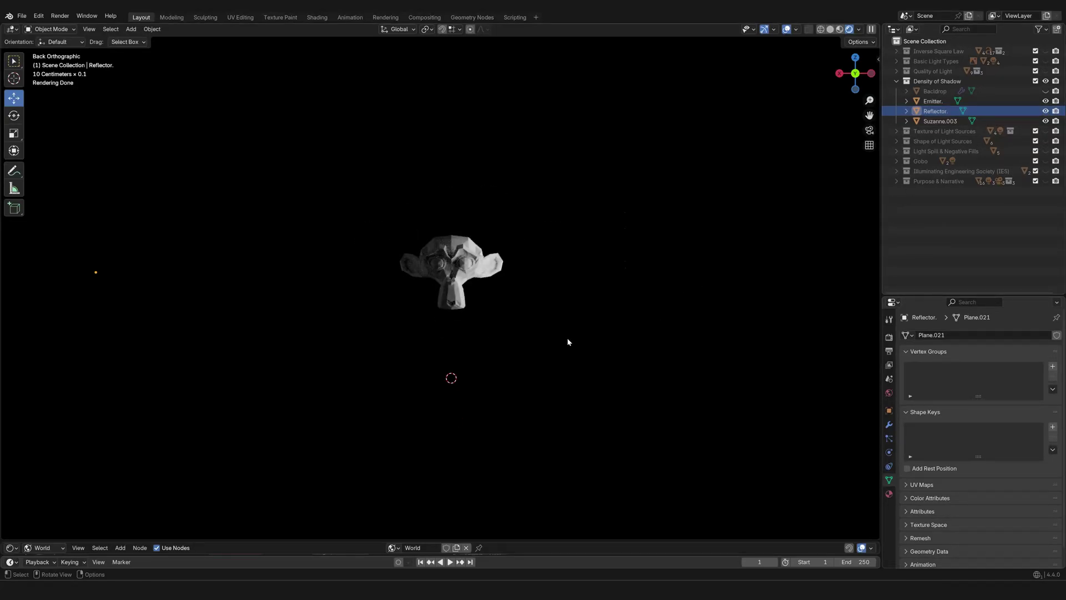
pyautogui.moveTo(567, 340); pyautogui.dragTo(567, 361, button='middle')
pyautogui.moveTo(503, 389); pyautogui.dragTo(426, 378, button='middle')
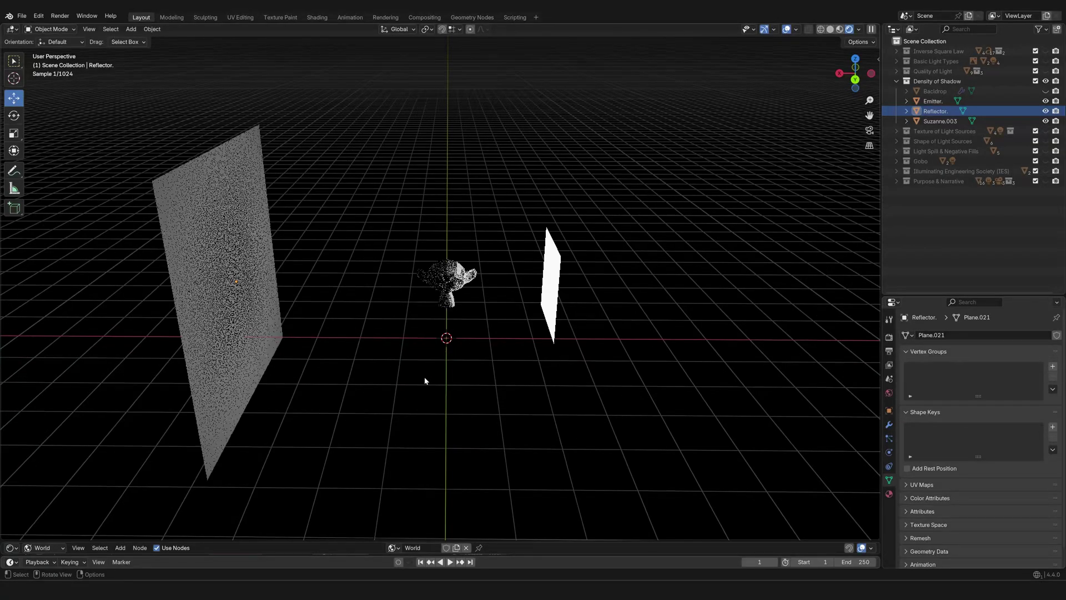
pyautogui.moveTo(400, 343); pyautogui.dragTo(527, 380, button='middle')
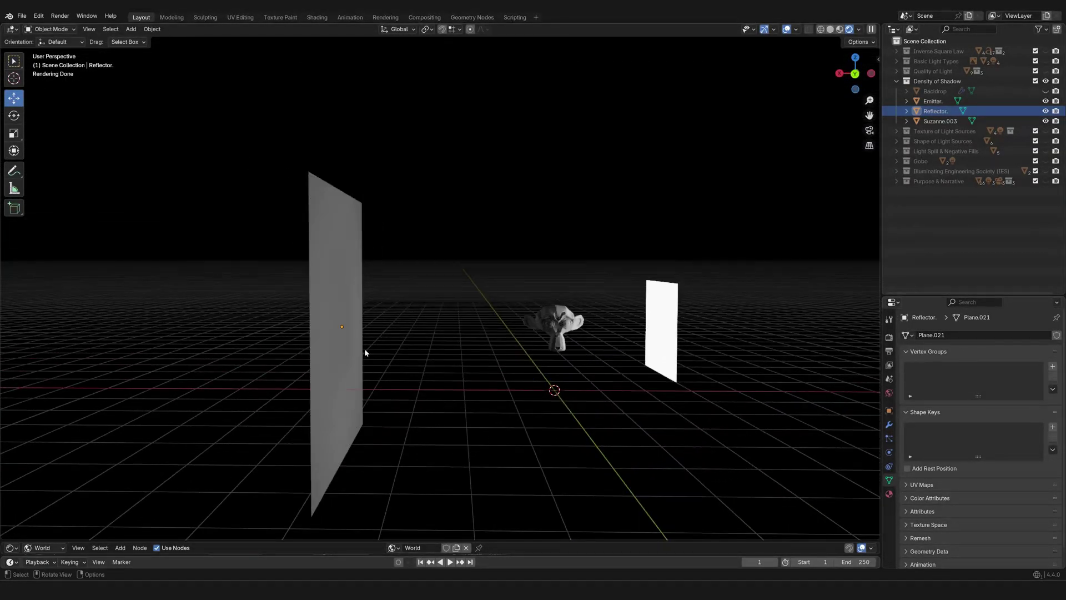
pyautogui.press('g')
pyautogui.press('x')
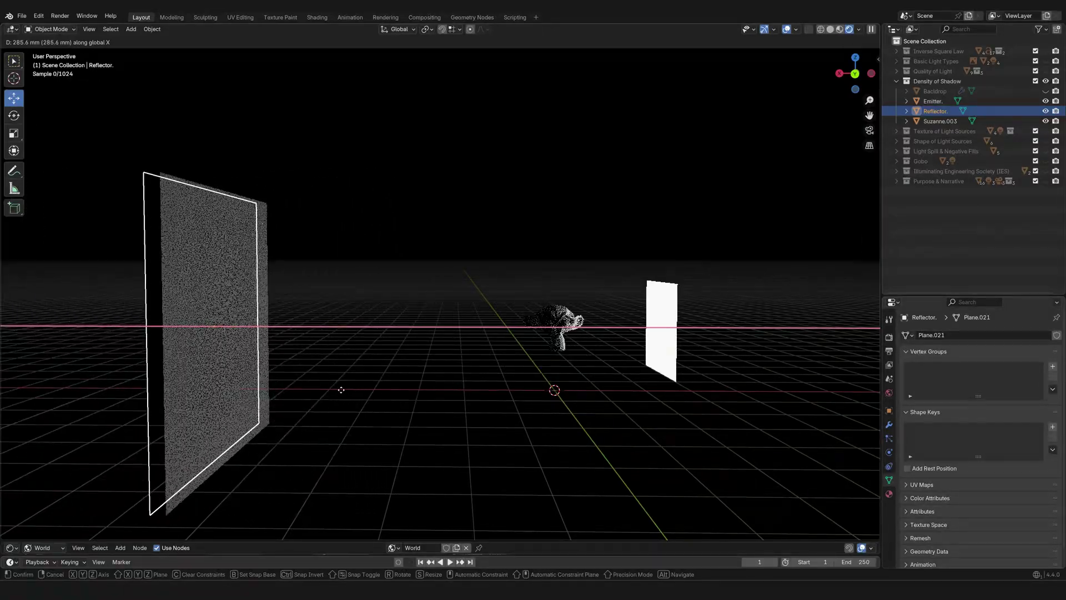
pyautogui.click(357, 383)
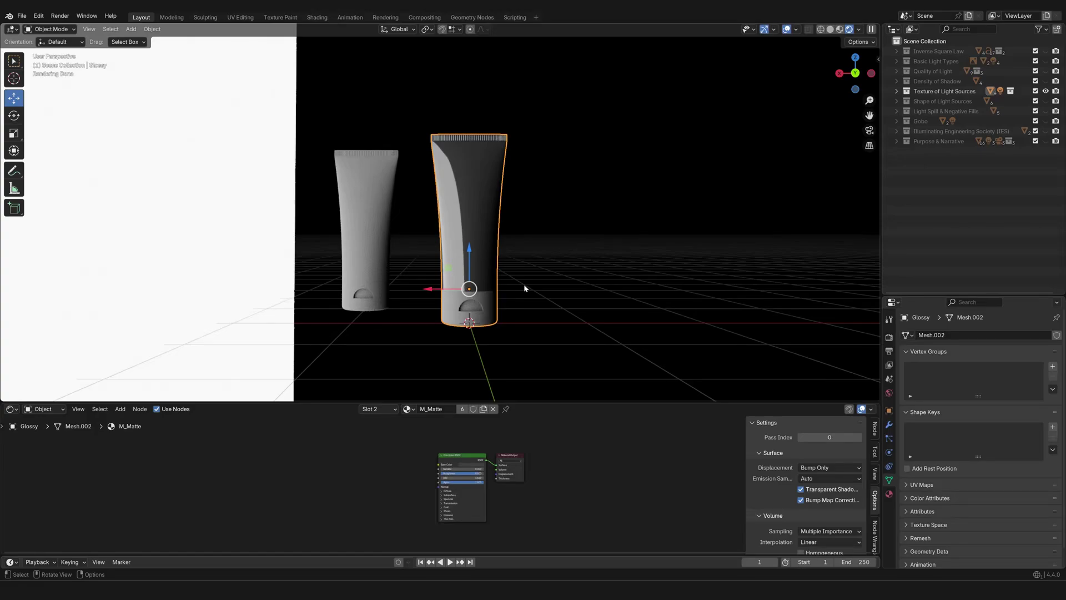
# Inspect the matte and glossy tubes beside the white emitter in perspective and from the back orthographic view
pyautogui.moveTo(524, 288)
pyautogui.keyDown('shift'); pyautogui.mouseDown(button='middle')
pyautogui.moveTo(517, 281)
pyautogui.moveTo(502, 298)
pyautogui.moveTo(541, 296)
pyautogui.moveTo(526, 291)
pyautogui.moveTo(532, 301)
pyautogui.mouseUp(button='middle'); pyautogui.keyUp('shift')
pyautogui.scroll(1, 512, 294)
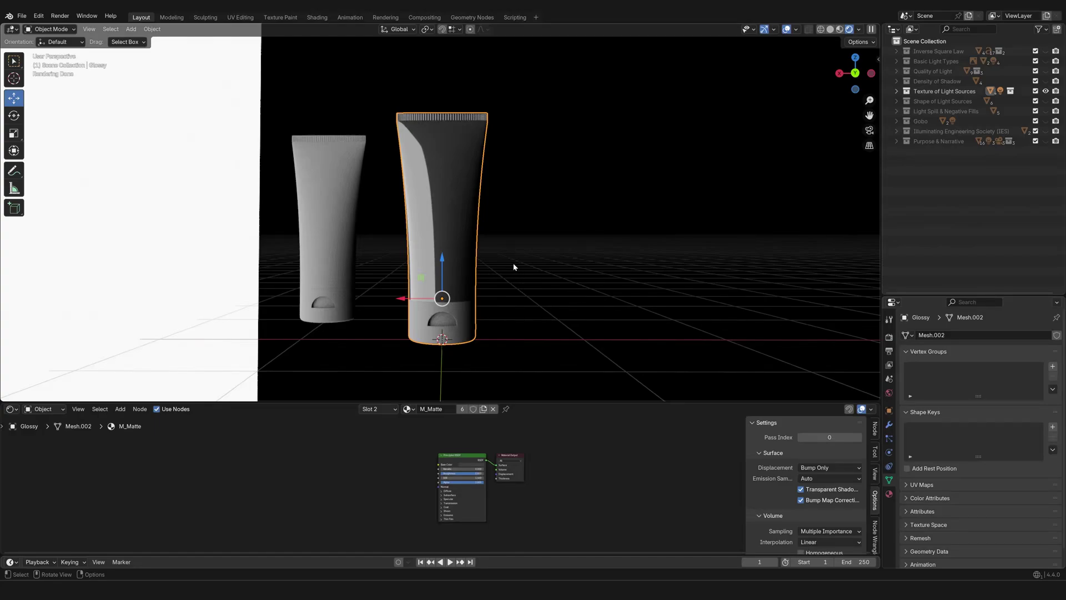
pyautogui.keyDown('shift'); pyautogui.moveTo(517, 267); pyautogui.dragTo(556, 271, button='middle'); pyautogui.keyUp('shift')
pyautogui.keyDown('shift'); pyautogui.moveTo(649, 291); pyautogui.dragTo(519, 301, button='middle'); pyautogui.keyUp('shift')
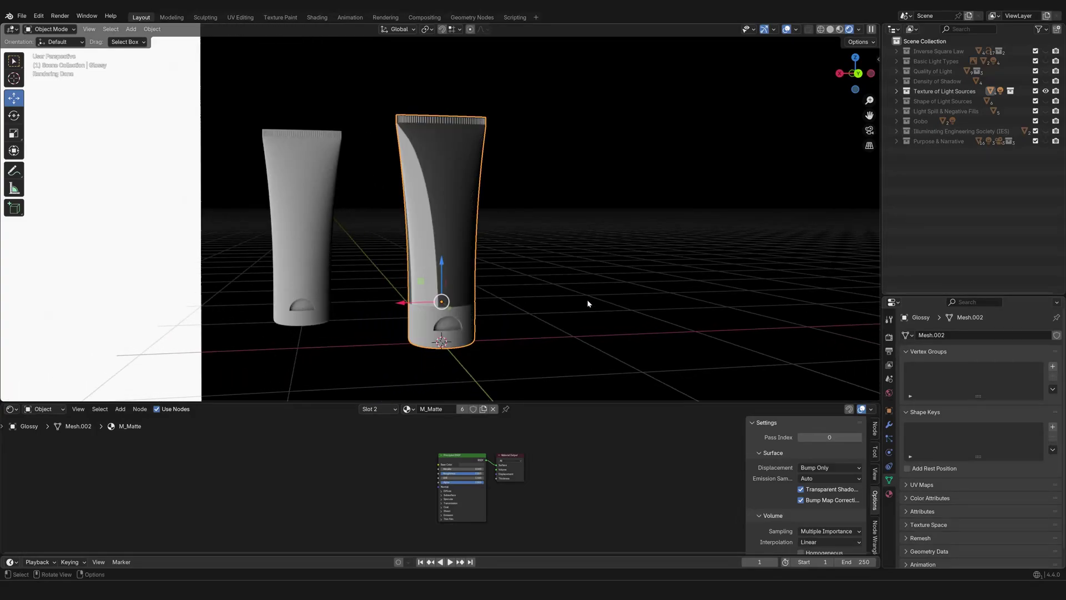
pyautogui.click(860, 74)
pyautogui.press('KP_Decimal')
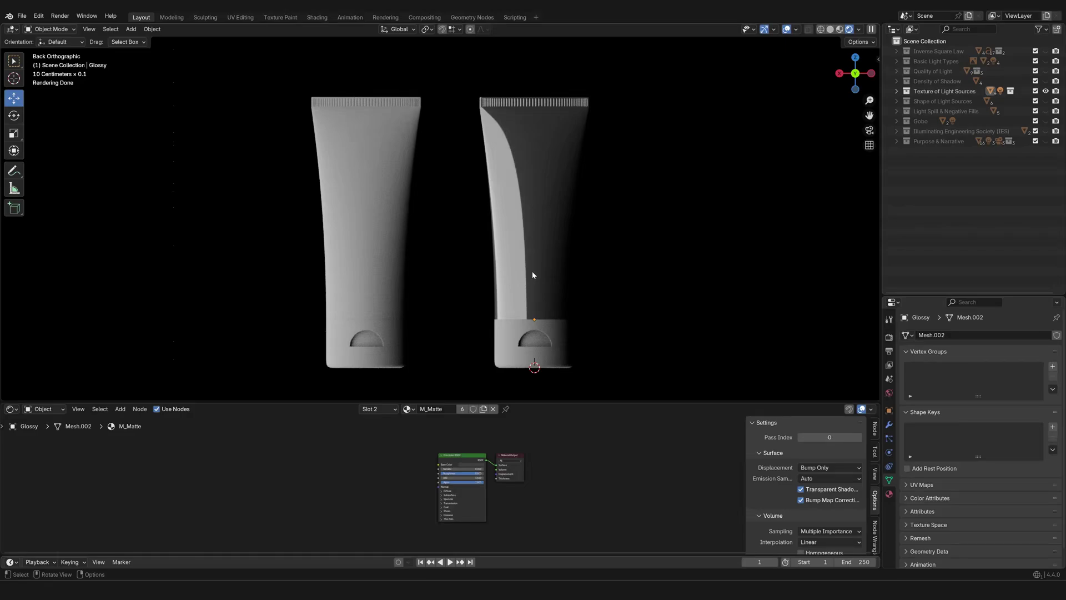
# Select the Matte and Glossy tubes in turn and compare the roughness of their M_Matte and M_Glossy materials
pyautogui.click(363, 186)
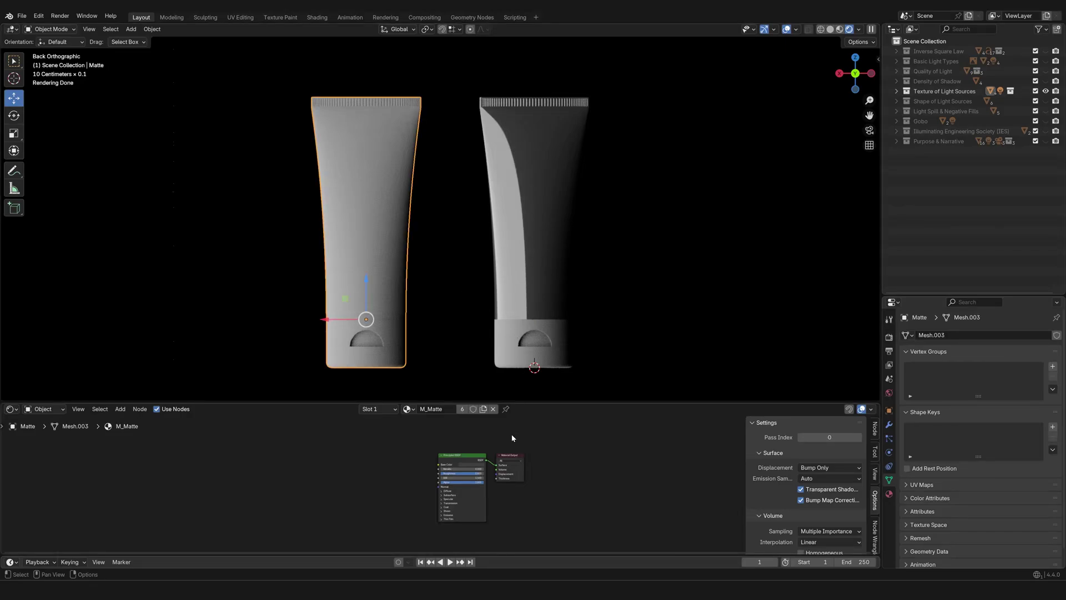
pyautogui.scroll(3, 569, 508)
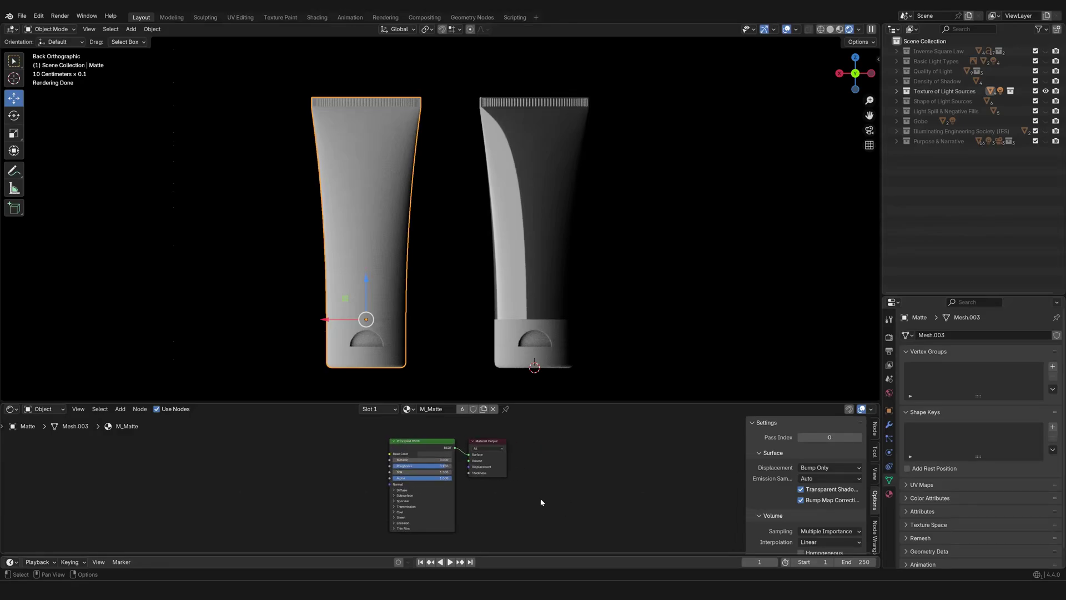
pyautogui.scroll(1, 542, 502)
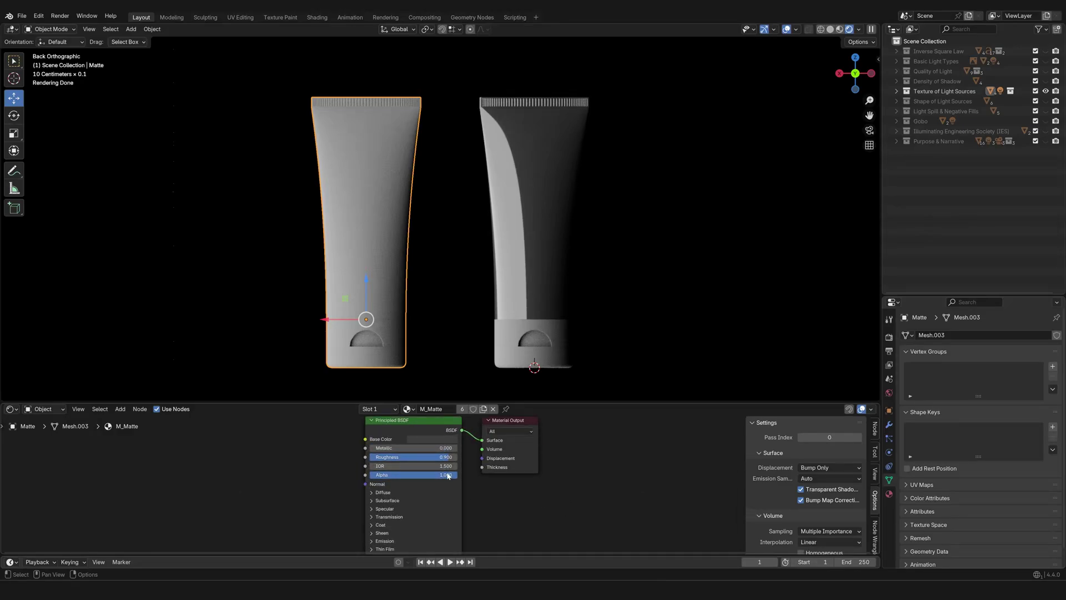
pyautogui.click(548, 308)
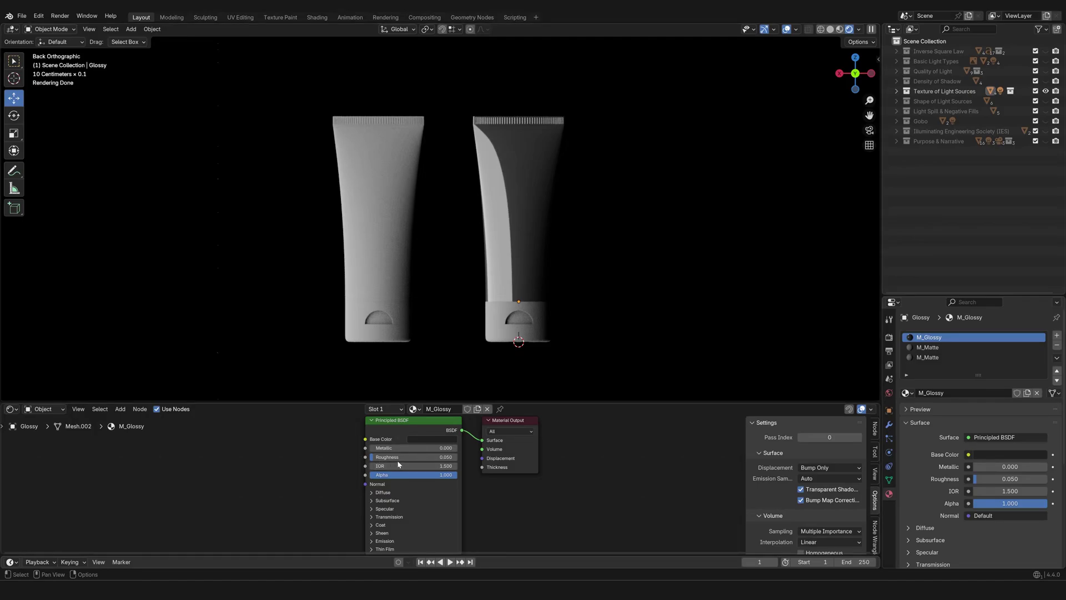
pyautogui.click(383, 311)
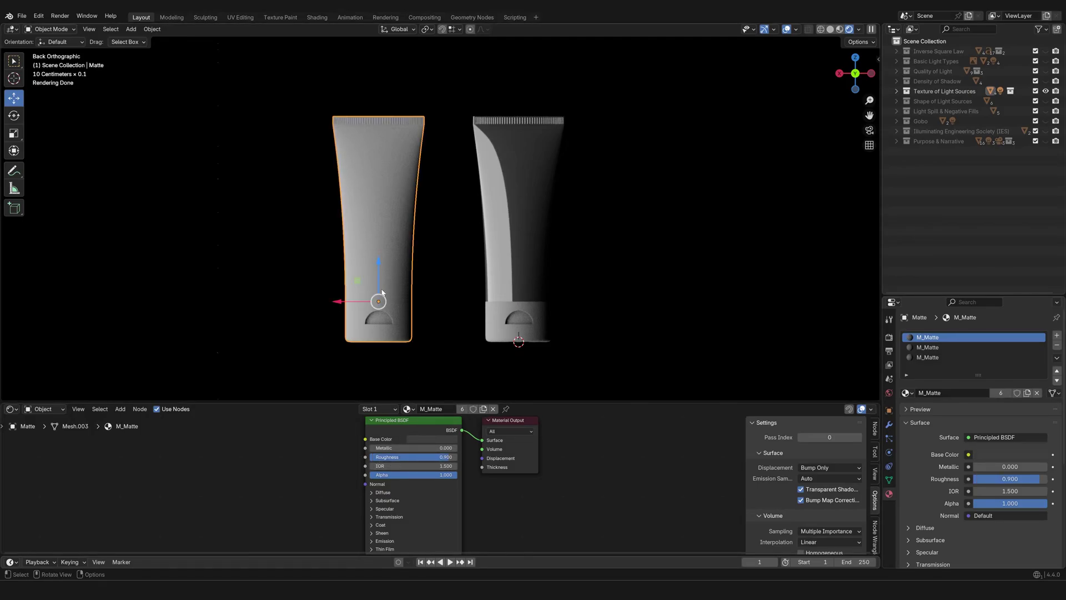
# Examine how the light spreads and falls off across the surface of the Matte tube
pyautogui.scroll(2, 365, 289)
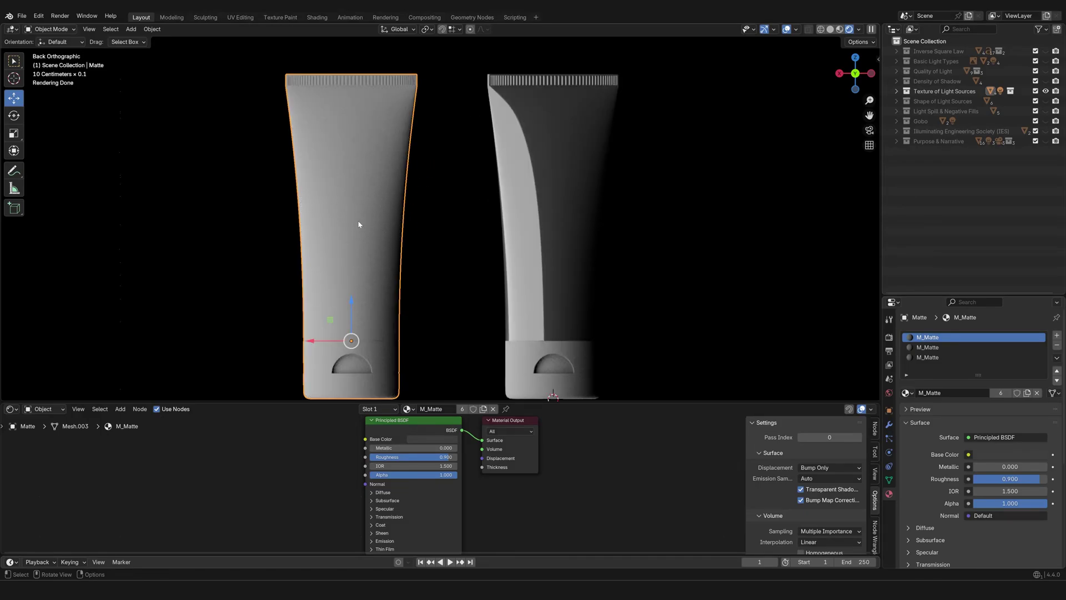
pyautogui.scroll(-3, 371, 257)
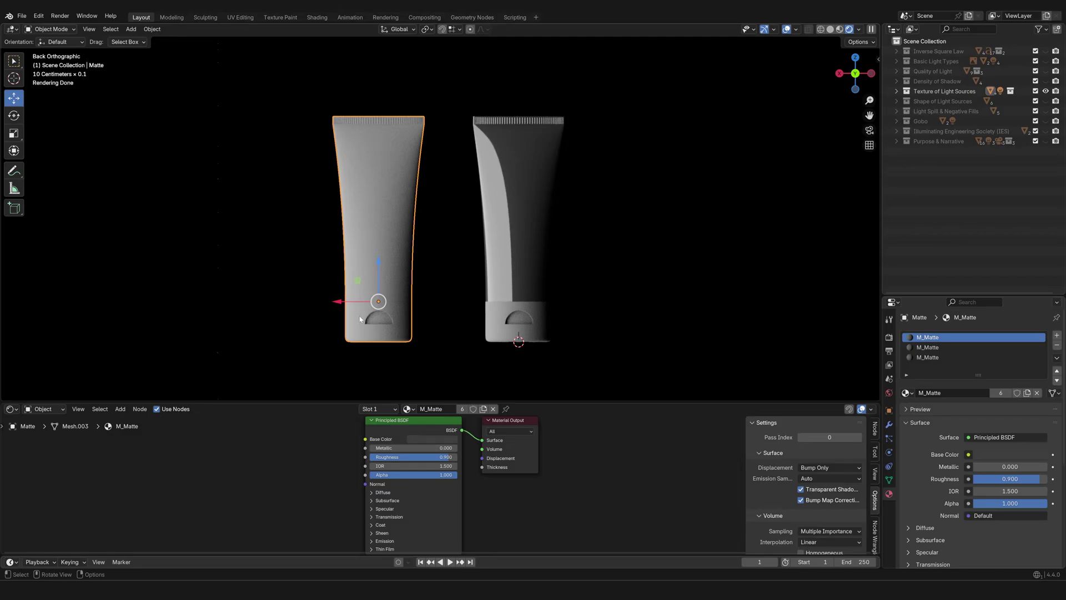
pyautogui.scroll(2, 361, 149)
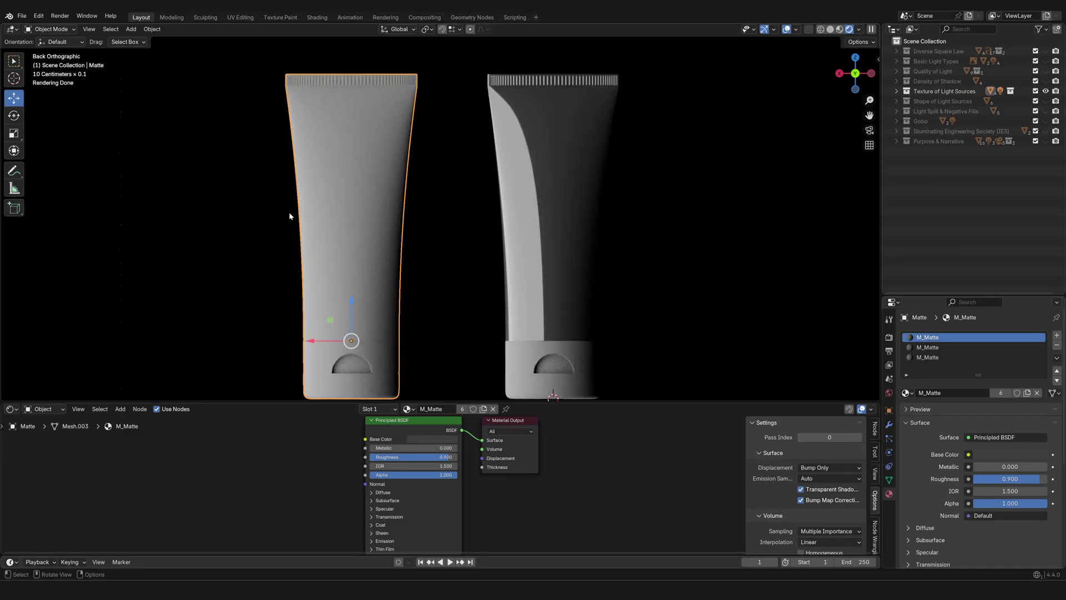
pyautogui.scroll(-1, 387, 266)
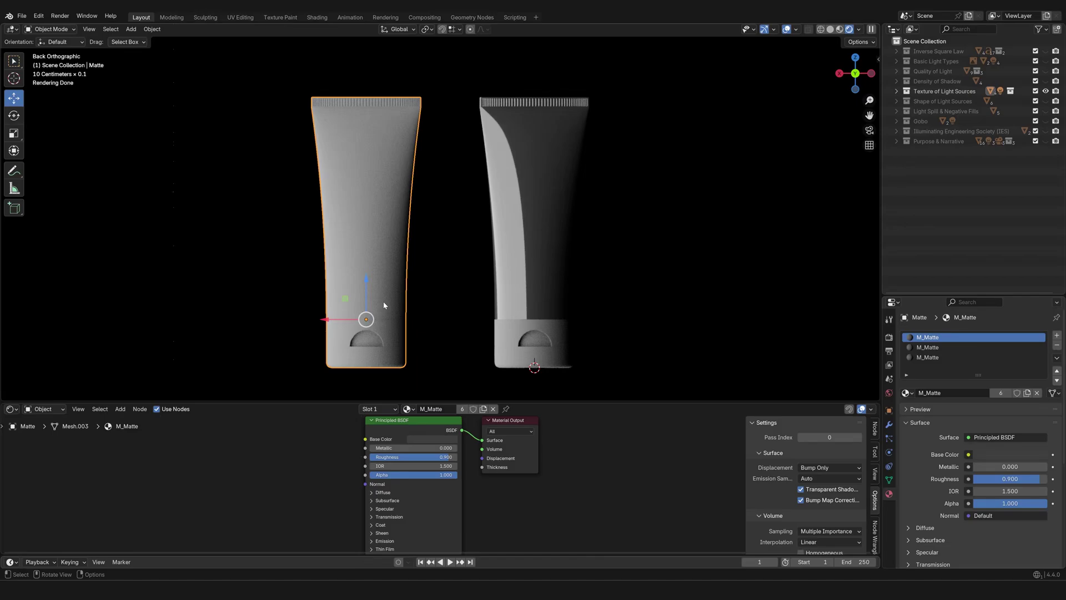
# Select the Glossy tube and examine the emitter's hard-edged reflection on it, relating it to the emitter's position in the scene
pyautogui.click(552, 267)
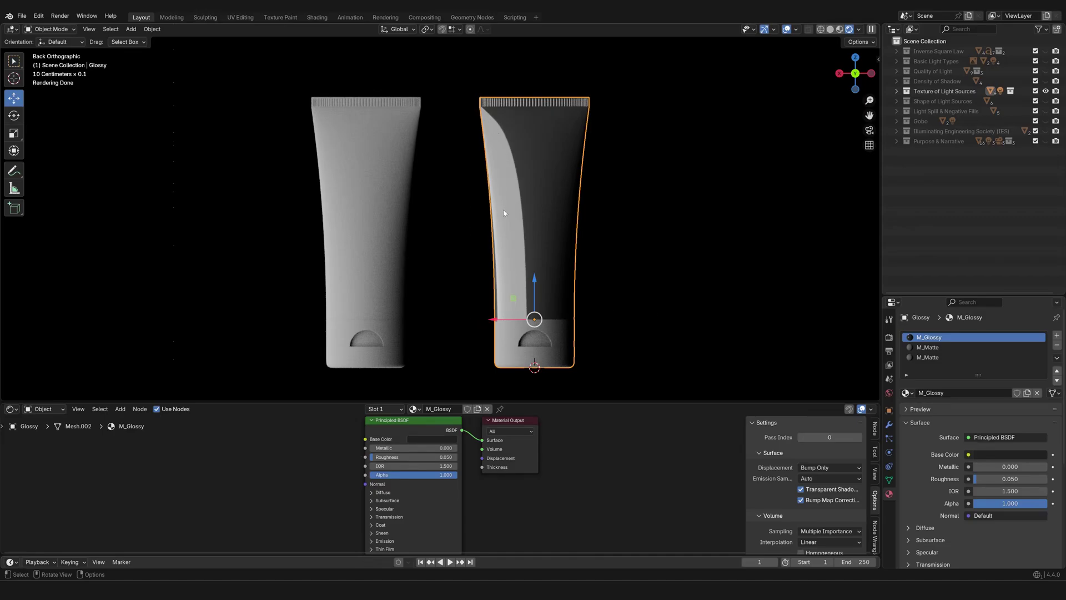
pyautogui.scroll(-1, 675, 276)
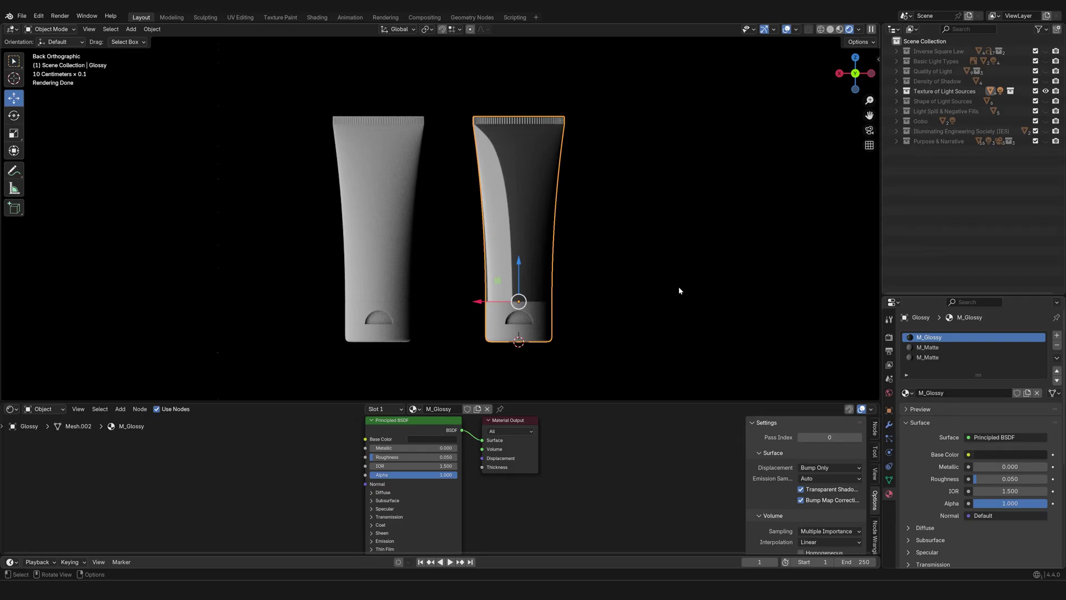
pyautogui.scroll(2, 672, 282)
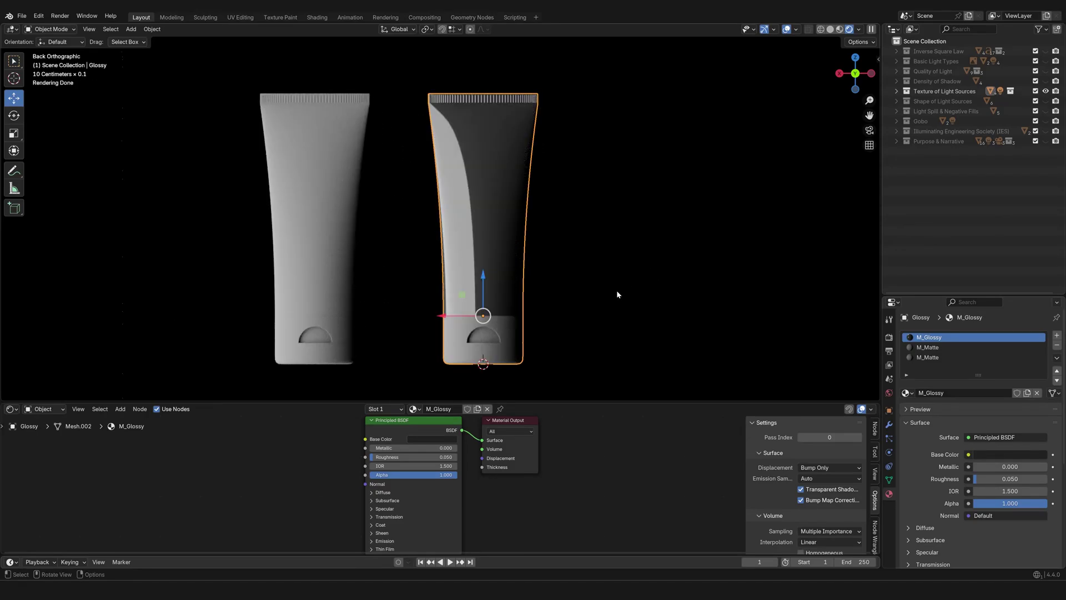
pyautogui.scroll(-1, 616, 294)
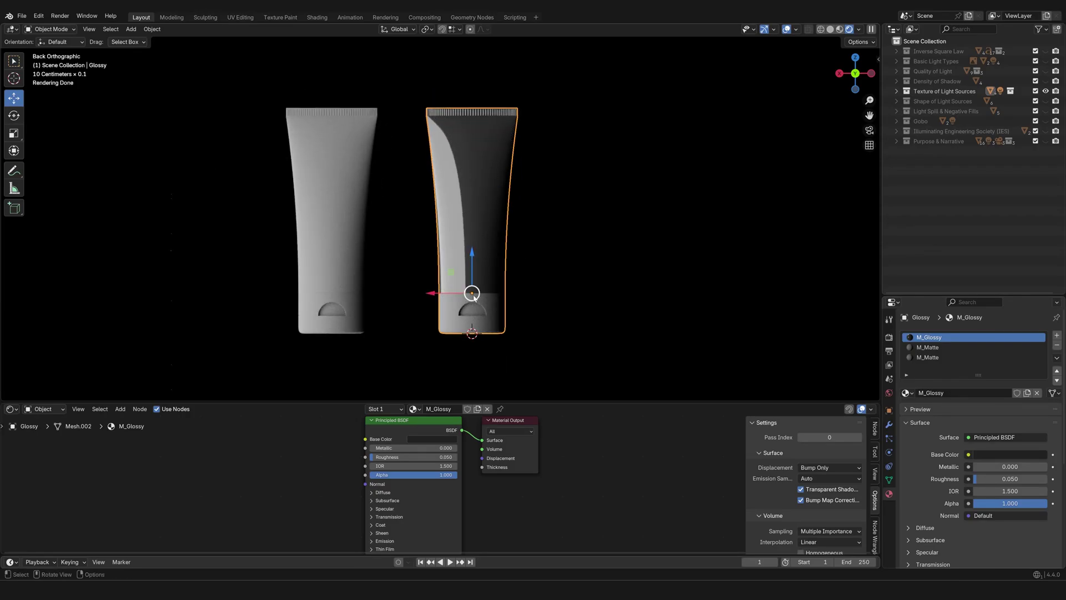
pyautogui.moveTo(491, 249); pyautogui.dragTo(524, 238, button='middle')
pyautogui.scroll(-3, 456, 283)
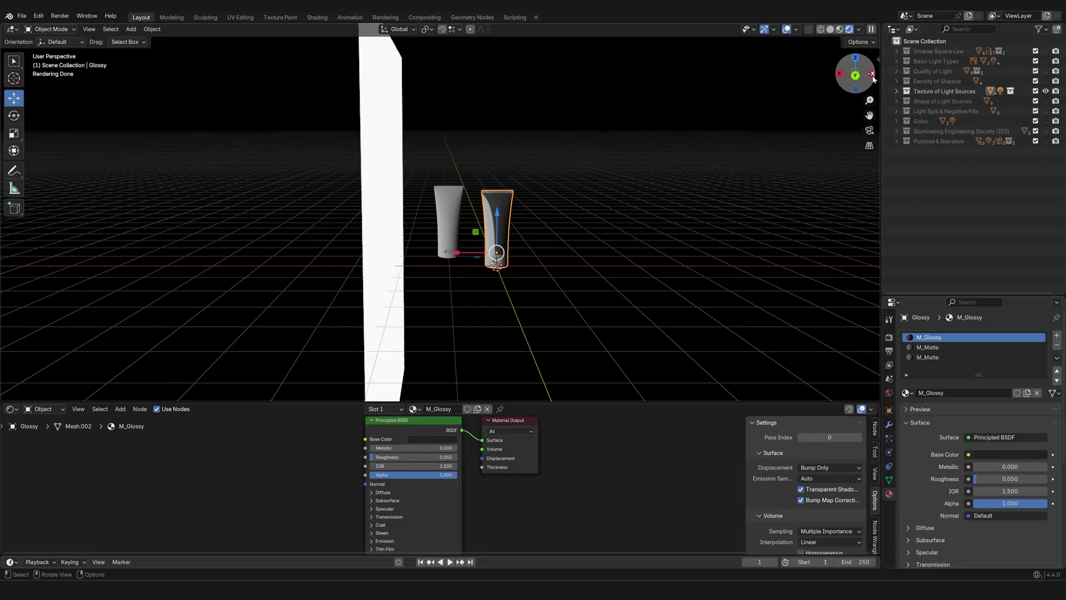
pyautogui.scroll(3, 531, 250)
pyautogui.scroll(5, 533, 250)
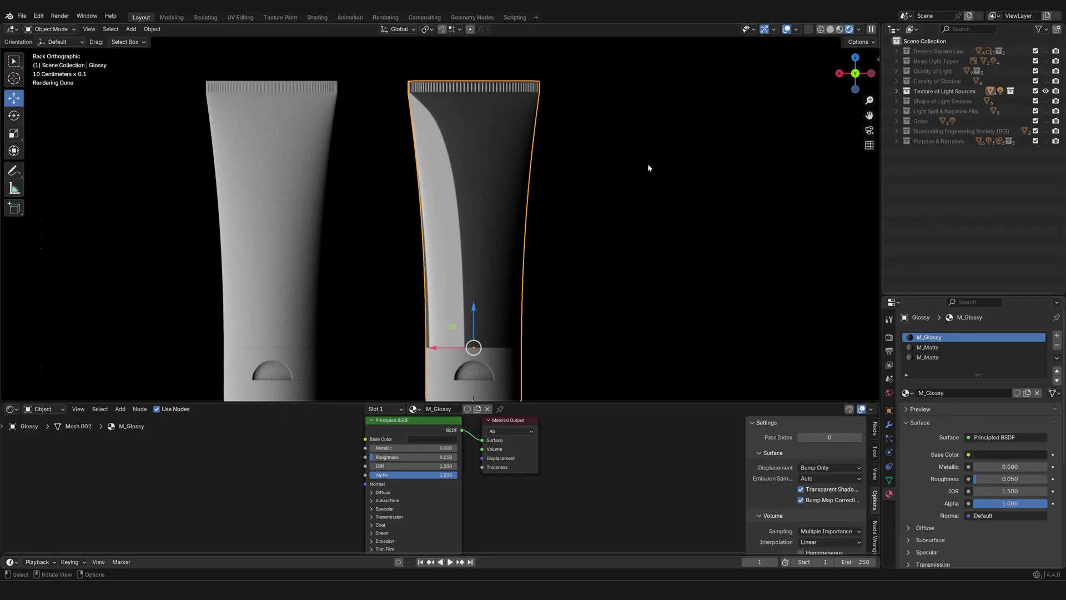
pyautogui.scroll(-1, 647, 166)
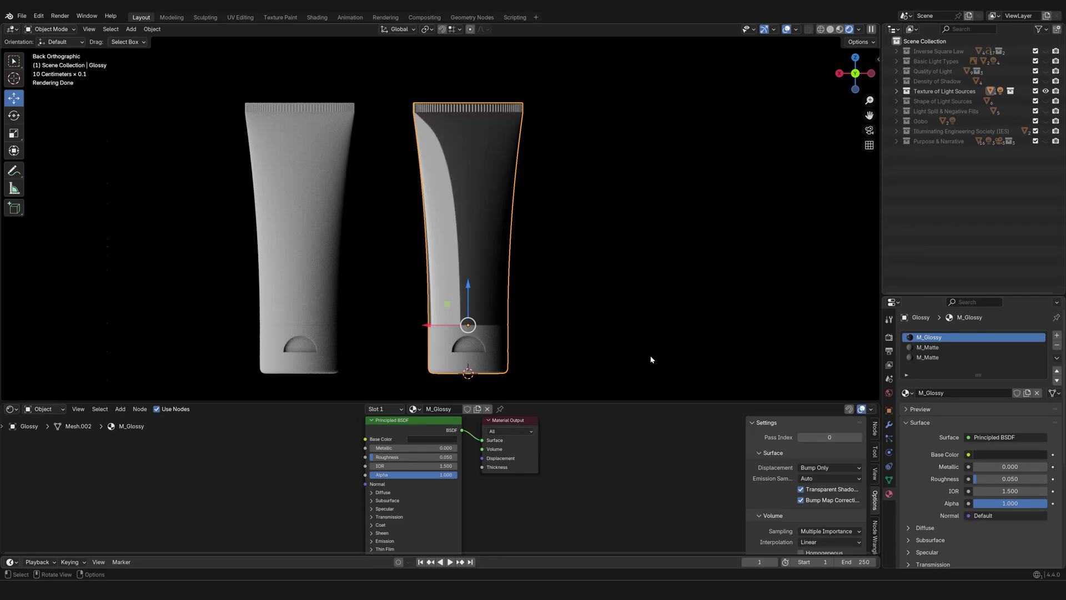
pyautogui.scroll(-2, 649, 344)
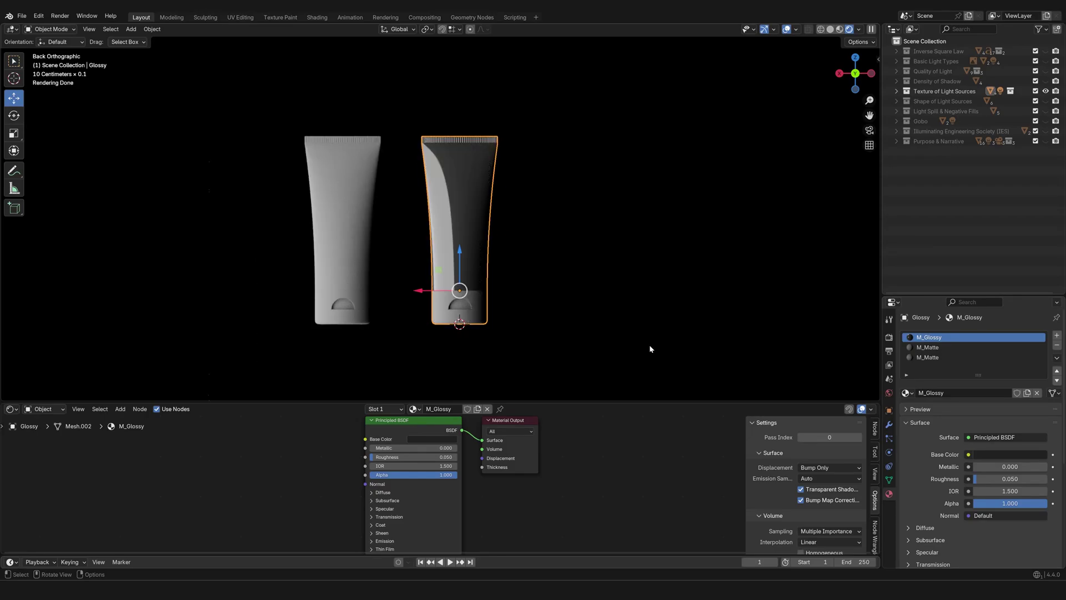
# Expand the Texture of Light Sources collection and select the Emitter.Gradient plane beside the tubes
pyautogui.click(896, 91)
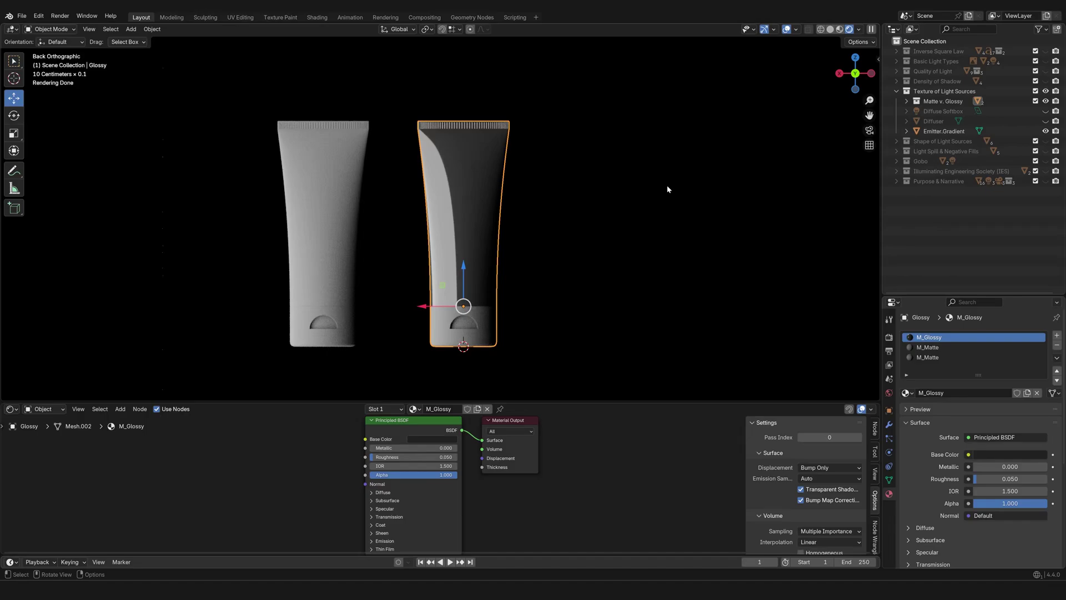
pyautogui.scroll(-2, 647, 198)
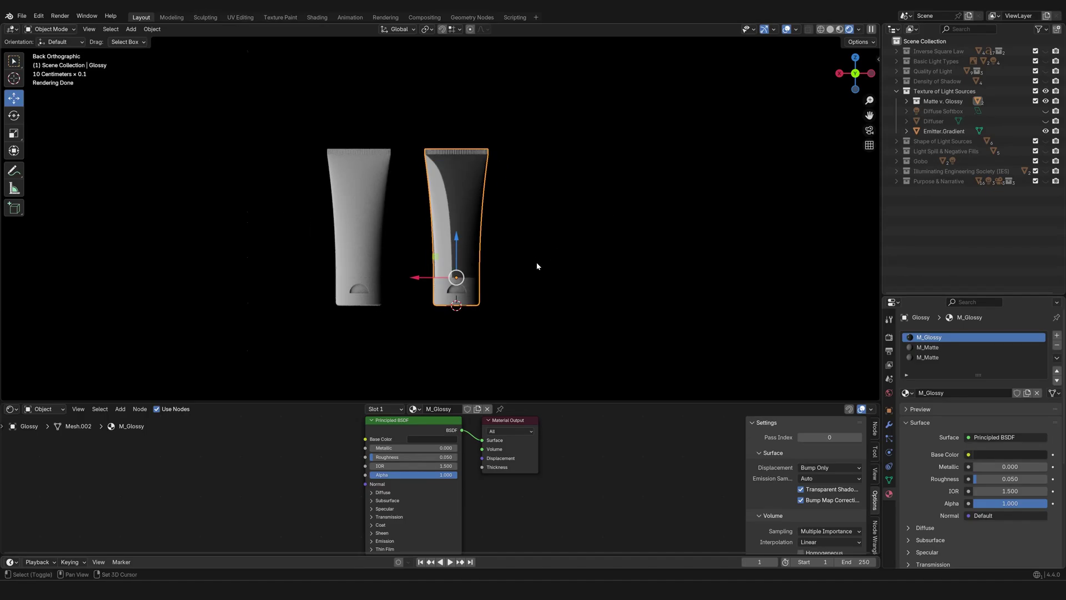
pyautogui.keyDown('shift'); pyautogui.moveTo(537, 265); pyautogui.dragTo(529, 243, button='middle'); pyautogui.keyUp('shift')
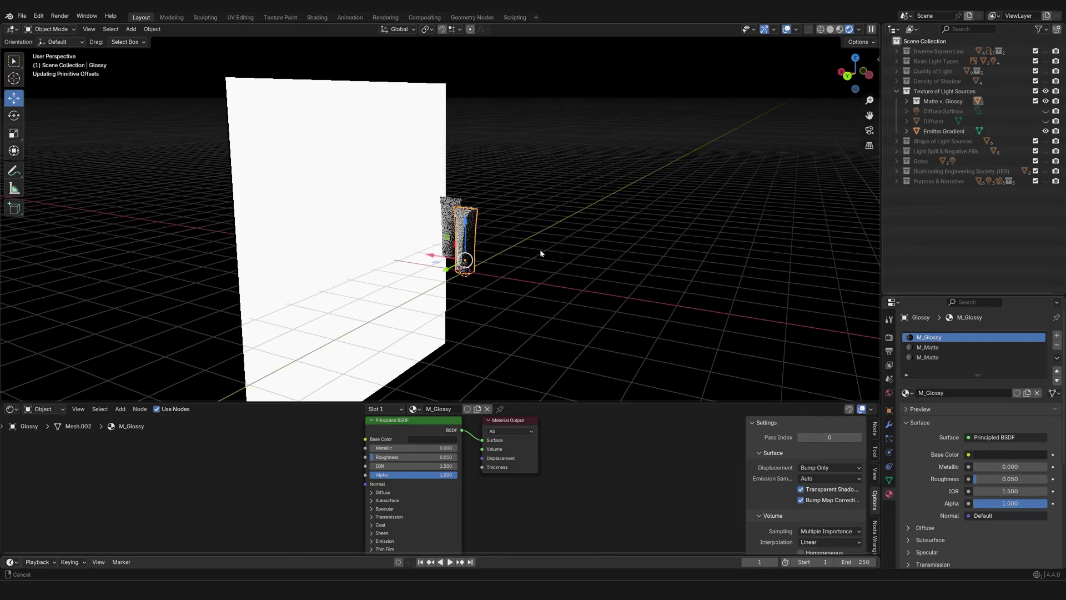
pyautogui.scroll(2, 550, 259)
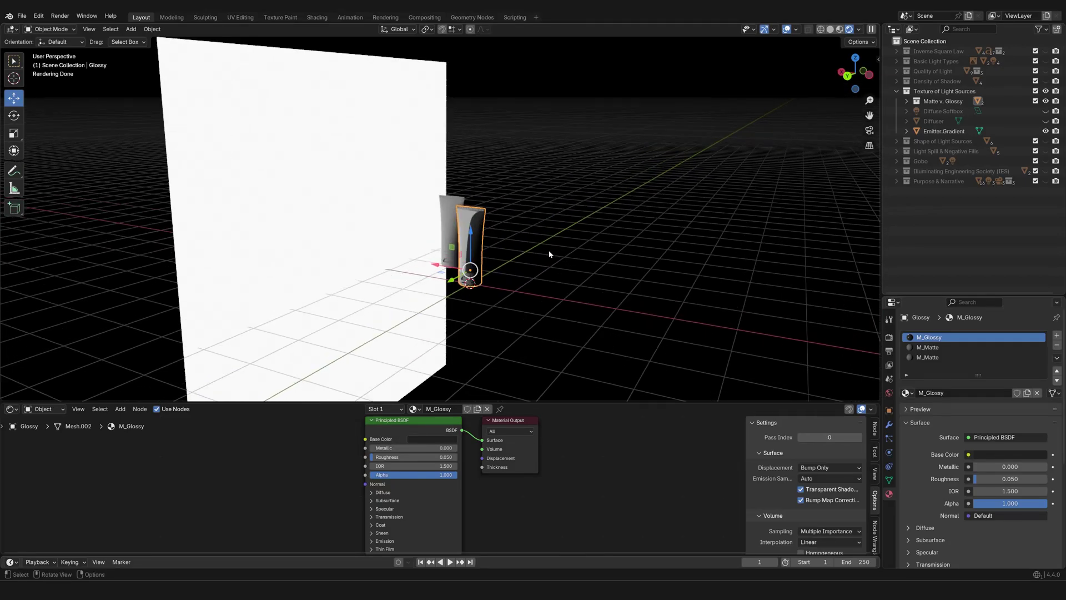
pyautogui.click(335, 211)
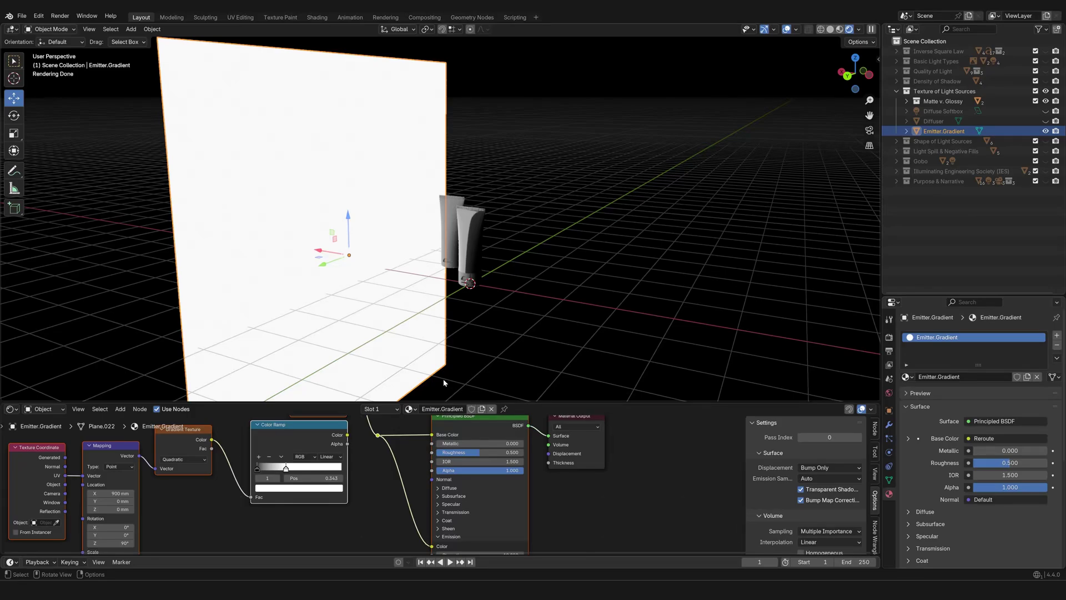
# Enlarge the shader node area and examine the Emitter.Gradient material's Gradient Texture, Color Ramp, RGB and Principled BSDF nodes
pyautogui.scroll(-2, 470, 324)
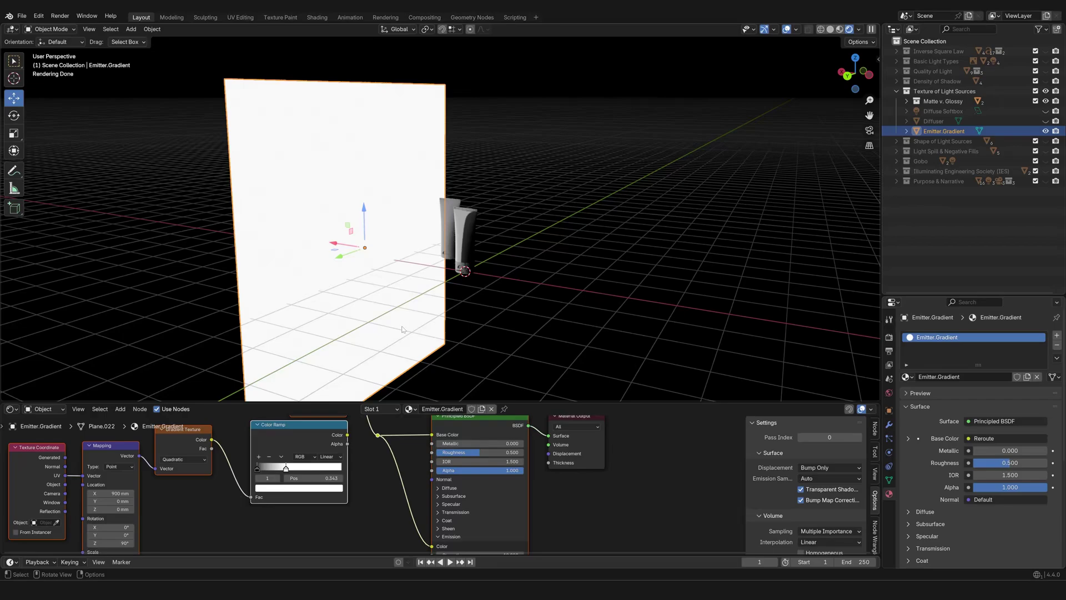
pyautogui.scroll(-2, 589, 486)
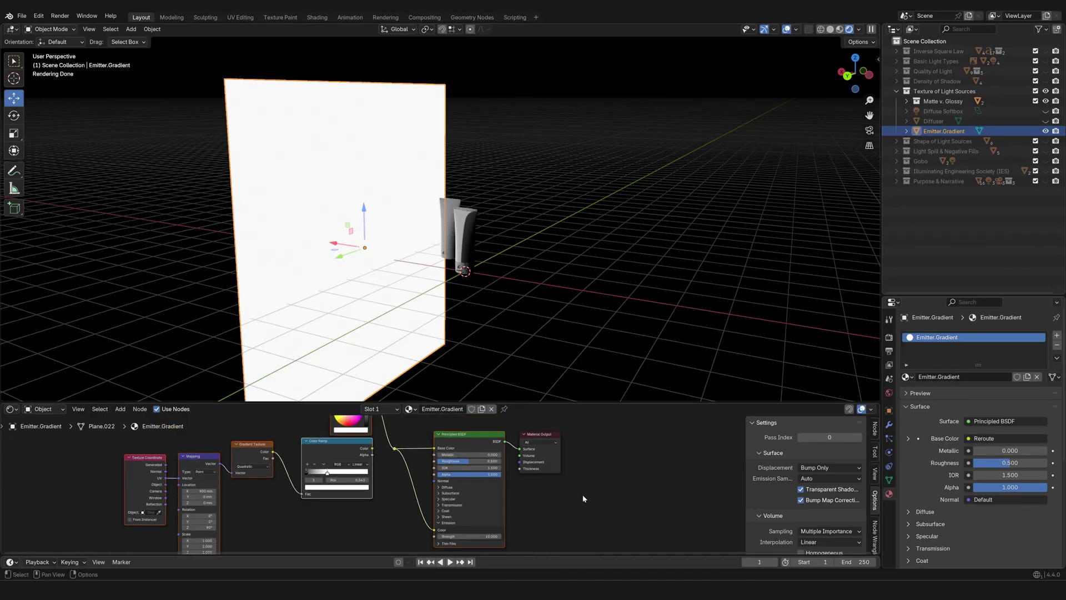
pyautogui.moveTo(578, 496)
pyautogui.mouseDown(button='middle')
pyautogui.moveTo(588, 484)
pyautogui.moveTo(593, 496)
pyautogui.mouseUp(button='middle')
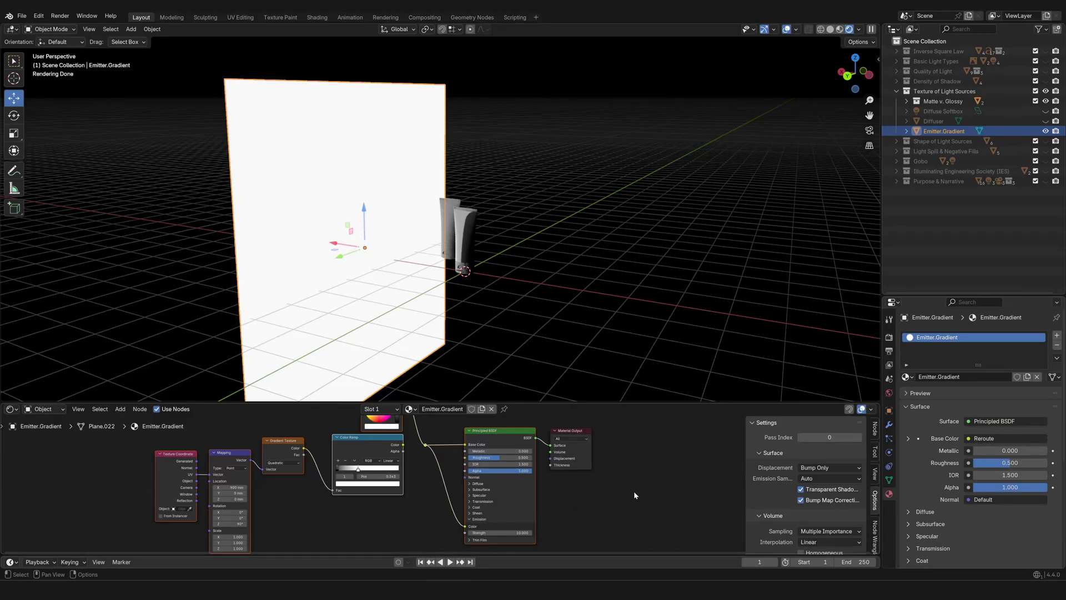
pyautogui.moveTo(508, 279); pyautogui.dragTo(500, 274, button='middle')
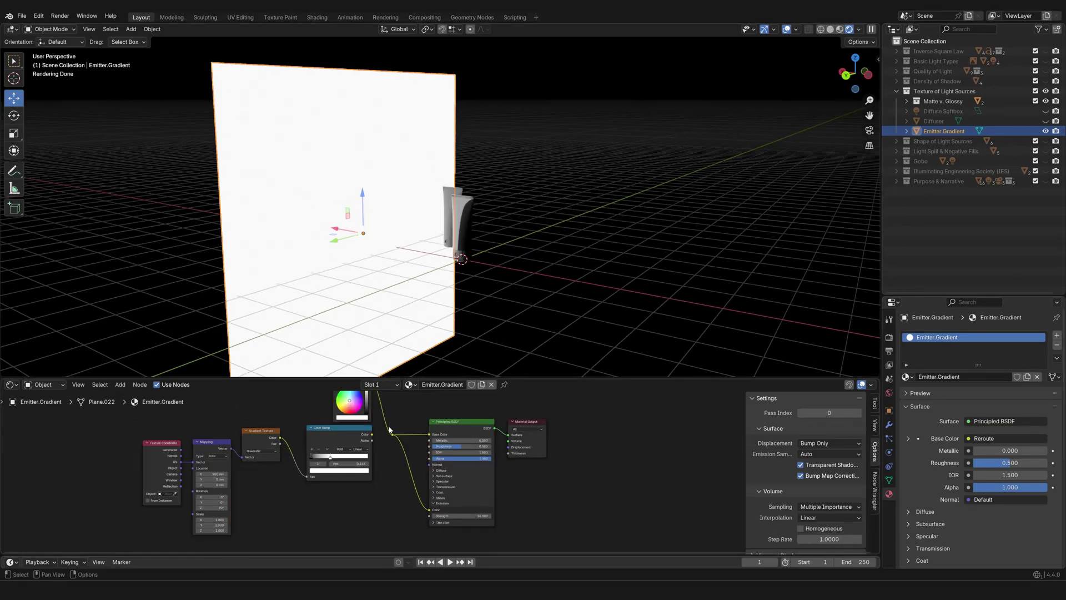
pyautogui.scroll(-1, 388, 479)
pyautogui.moveTo(396, 471); pyautogui.dragTo(484, 481, button='middle')
pyautogui.scroll(2, 472, 489)
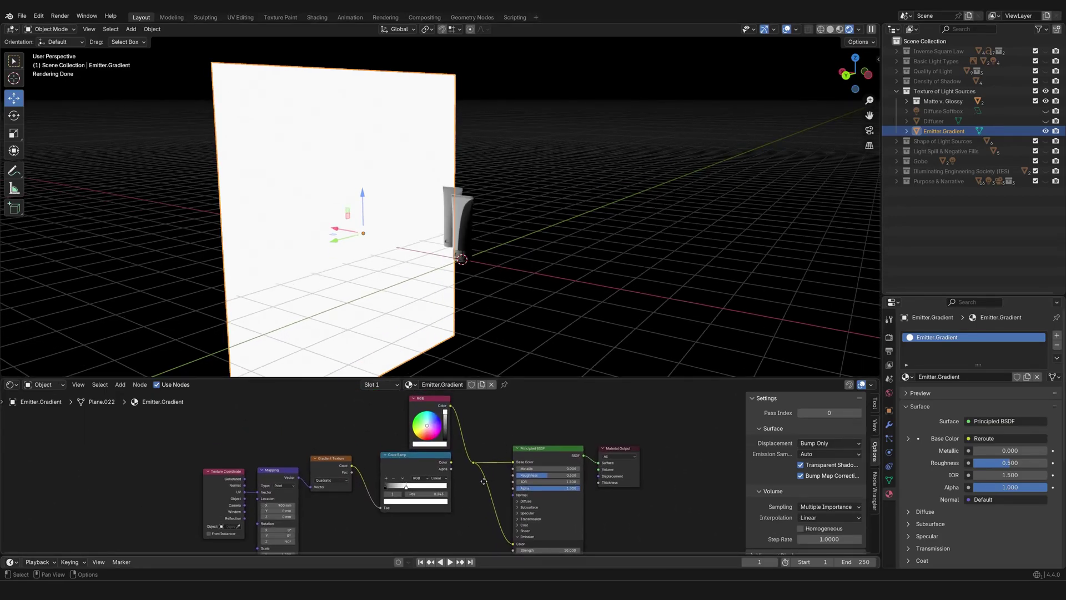
# Connect the Color Ramp's Color output to the reroute that feeds the Principled BSDF of the Emitter.Gradient material
pyautogui.click(435, 407)
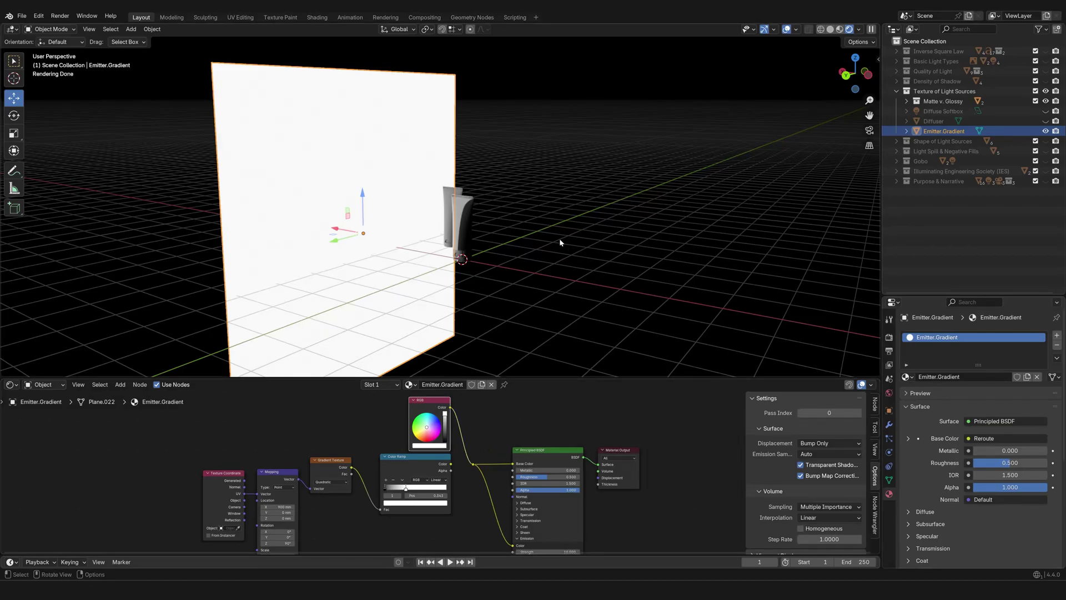
pyautogui.moveTo(443, 254)
pyautogui.mouseDown(button='middle')
pyautogui.moveTo(465, 258)
pyautogui.moveTo(457, 264)
pyautogui.mouseUp(button='middle')
pyautogui.scroll(1, 465, 258)
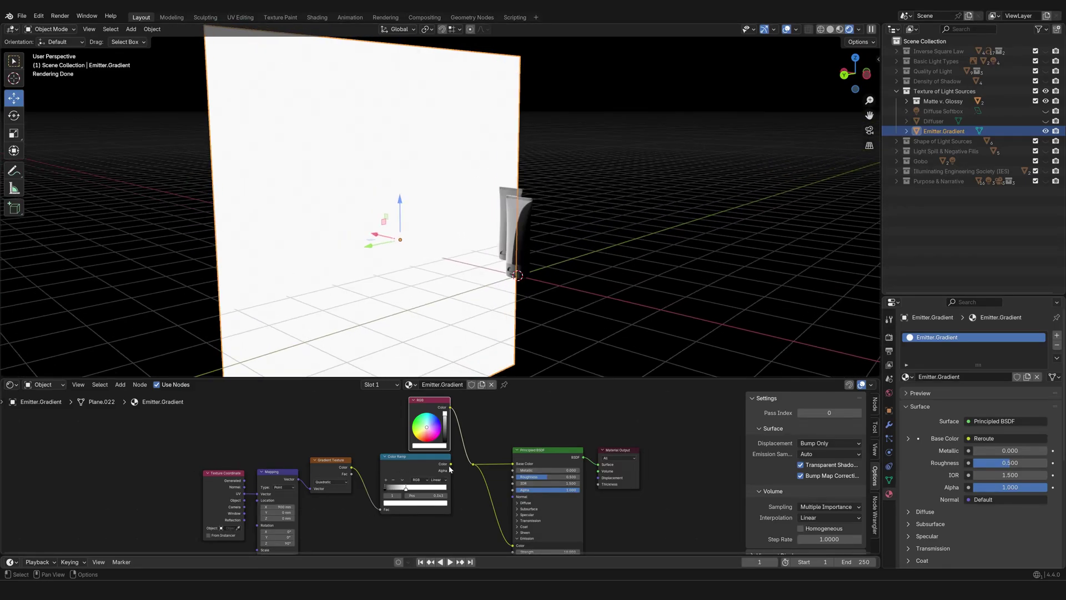
pyautogui.moveTo(452, 470); pyautogui.dragTo(472, 465)
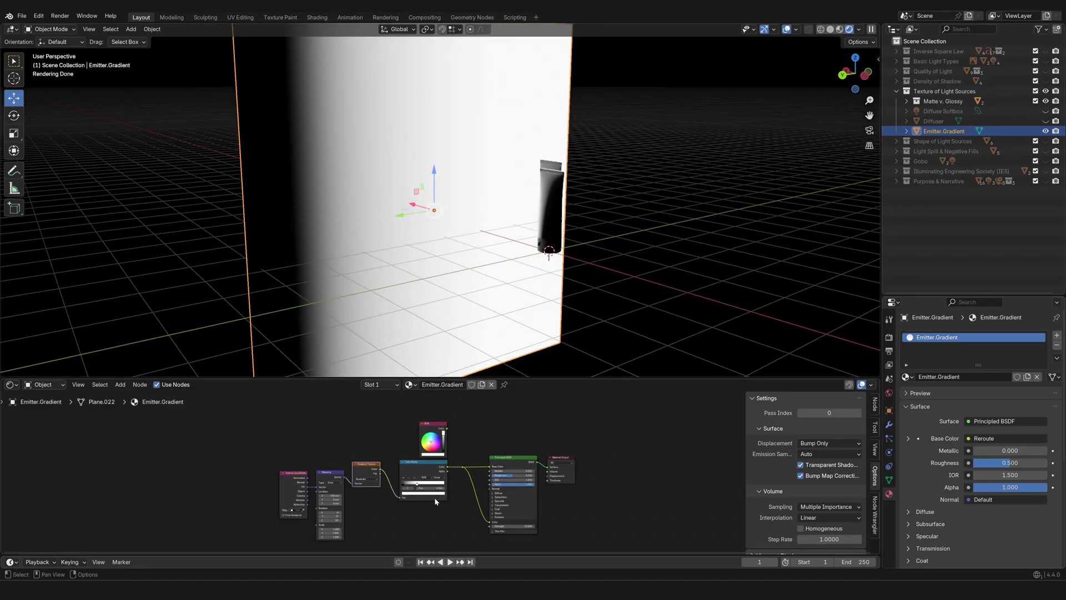
# Examine the gradient on the emitter plane and its effect on the matte and glossy tubes from the back orthographic view
pyautogui.moveTo(328, 274); pyautogui.dragTo(414, 262, button='middle')
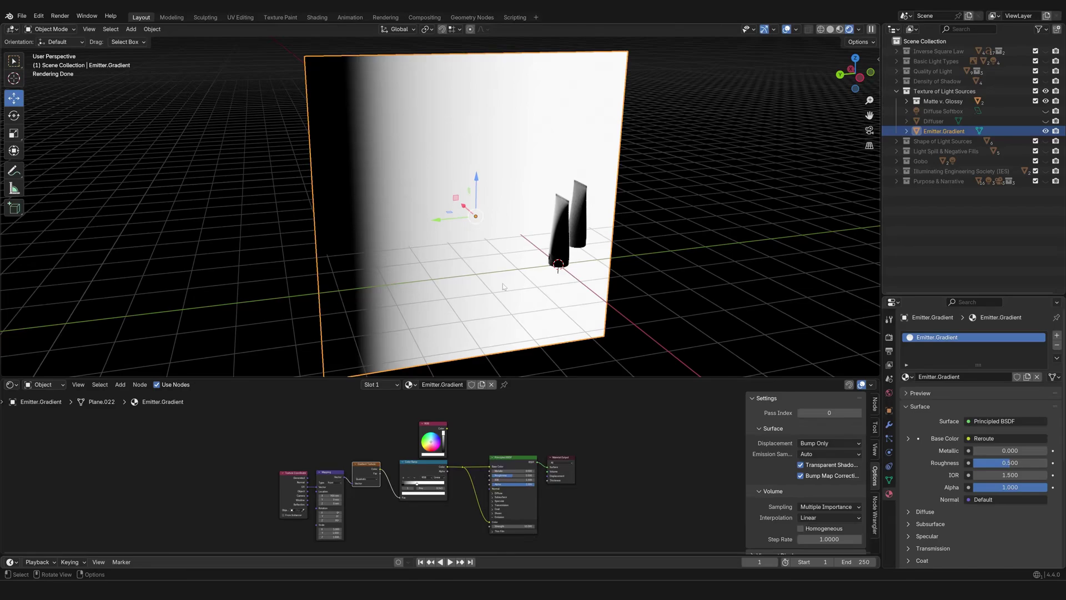
pyautogui.moveTo(503, 286); pyautogui.dragTo(810, 73, button='middle')
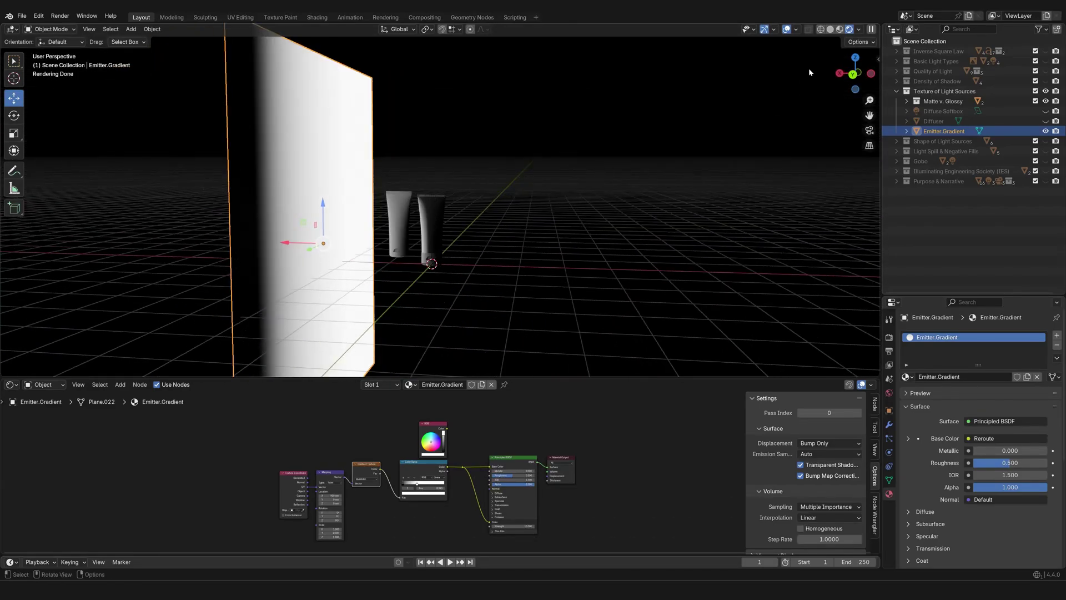
pyautogui.click(853, 73)
pyautogui.scroll(8, 521, 234)
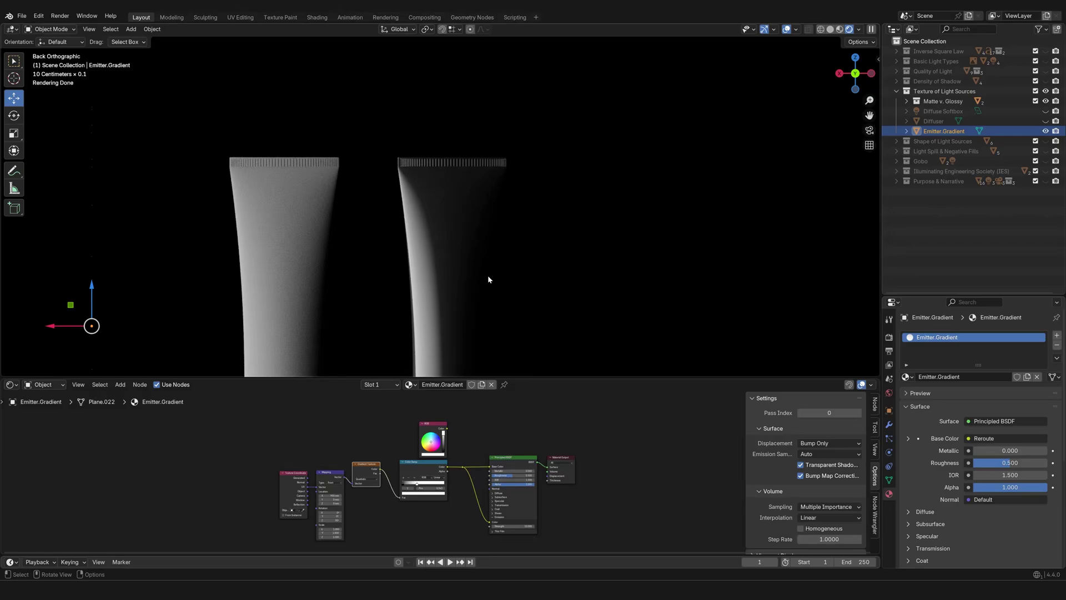
pyautogui.scroll(5, 495, 266)
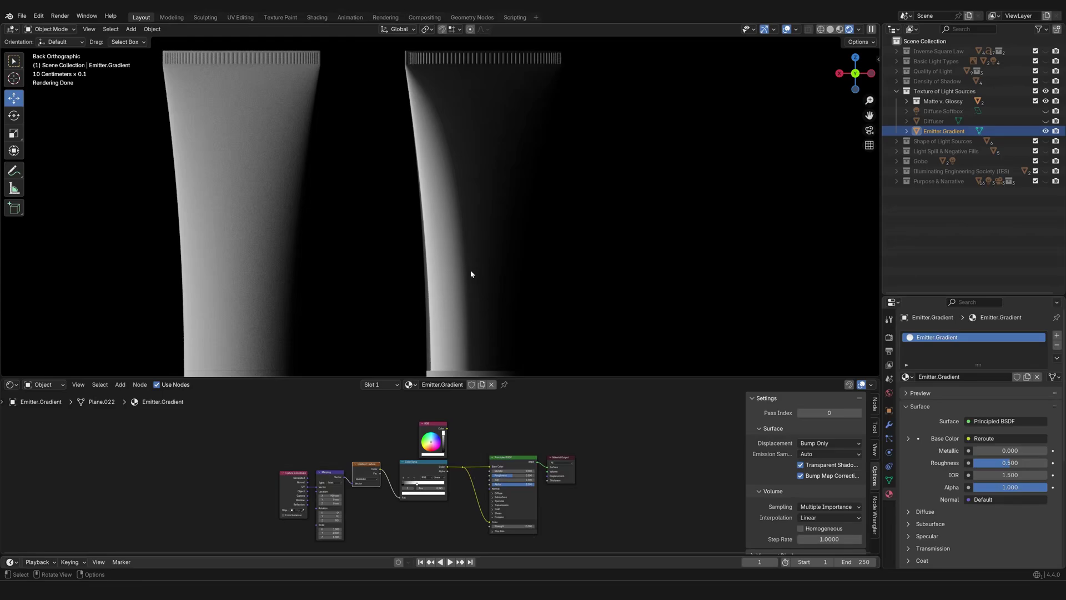
pyautogui.scroll(-1, 471, 281)
pyautogui.scroll(4, 547, 448)
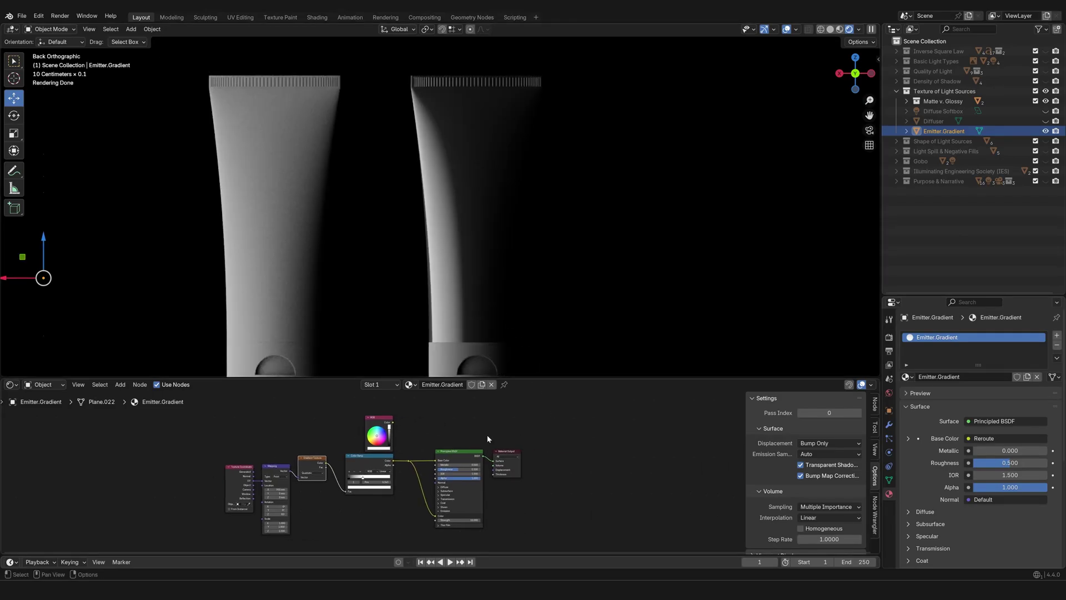
# Feed the reroute from the RGB node to compare the tubes under a solid emitter, and reconnect the Color Ramp
pyautogui.scroll(-2, 447, 432)
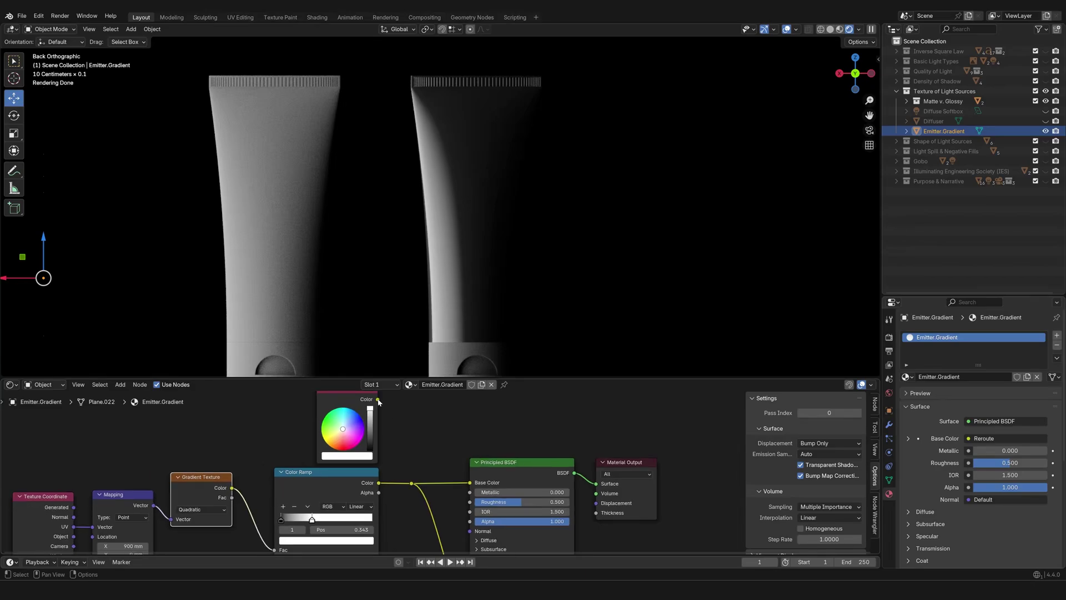
pyautogui.moveTo(379, 399); pyautogui.dragTo(411, 483)
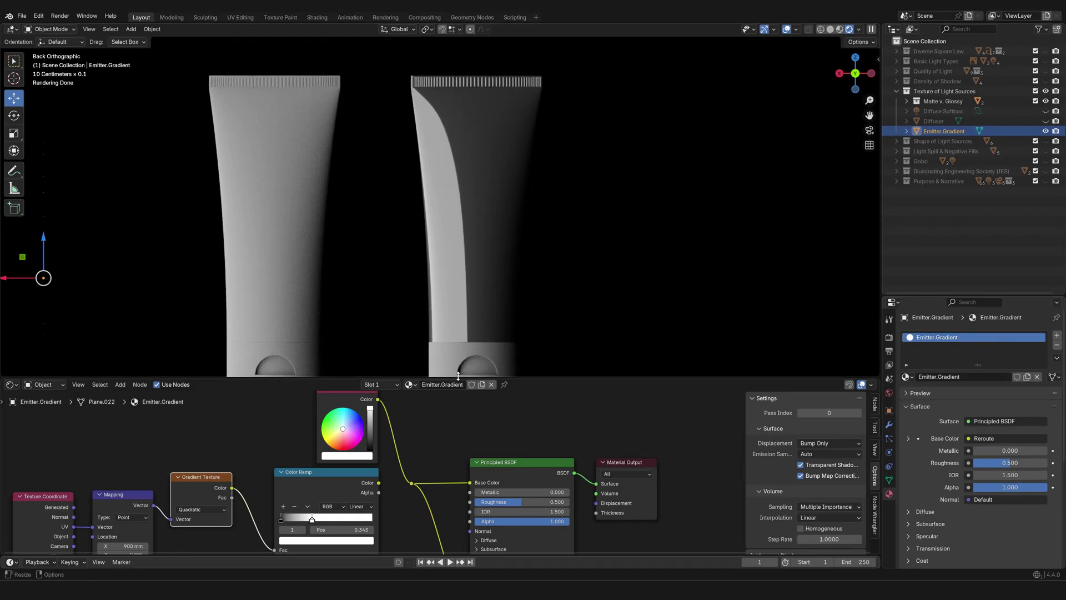
pyautogui.moveTo(379, 483); pyautogui.dragTo(412, 483)
# Shift the Color Ramp's white stop to position 0.170 to tighten the emitter's gradient
pyautogui.scroll(-2, 398, 516)
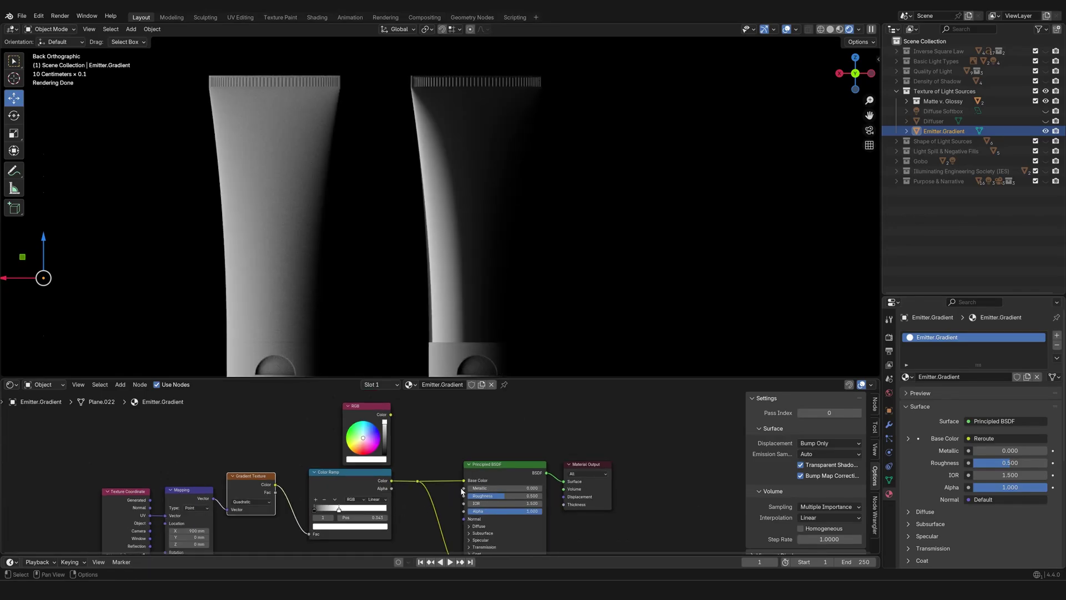
pyautogui.moveTo(447, 494); pyautogui.dragTo(531, 459, button='middle')
pyautogui.scroll(3, 504, 481)
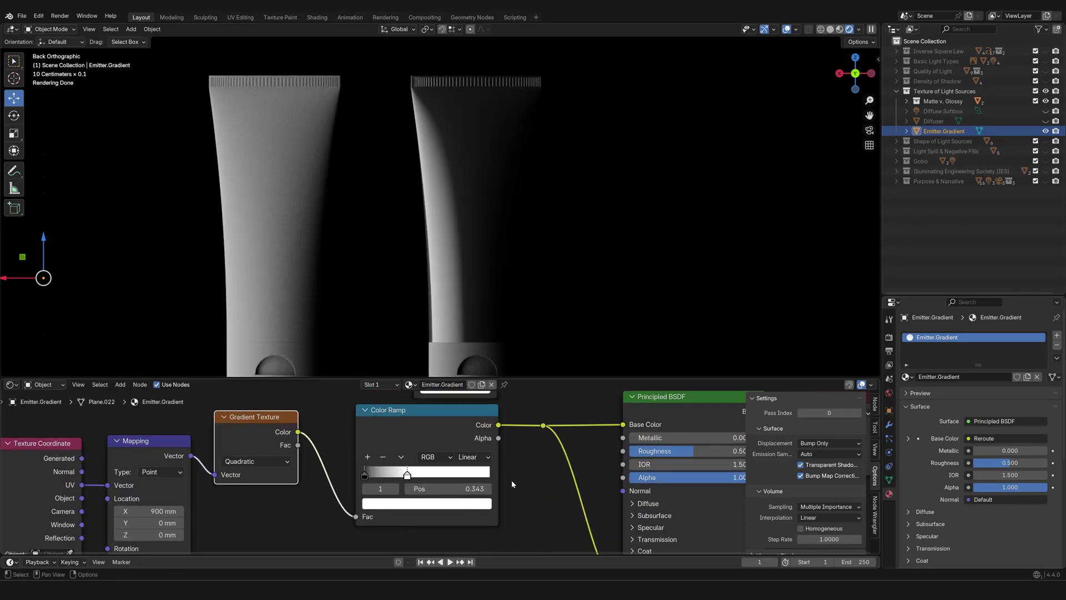
pyautogui.moveTo(410, 478); pyautogui.dragTo(385, 476)
# Shrink the shader node area and examine the Emitter.Gradient plane's dark-to-white falloff beside the tubes from several angles
pyautogui.scroll(-4, 589, 241)
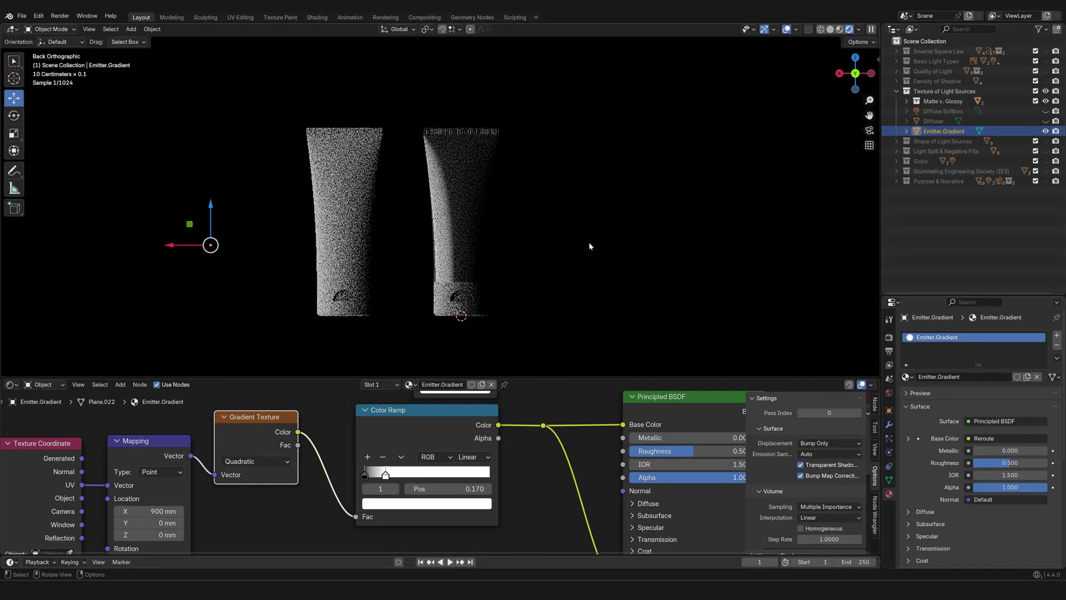
pyautogui.moveTo(548, 314); pyautogui.dragTo(513, 225, button='middle')
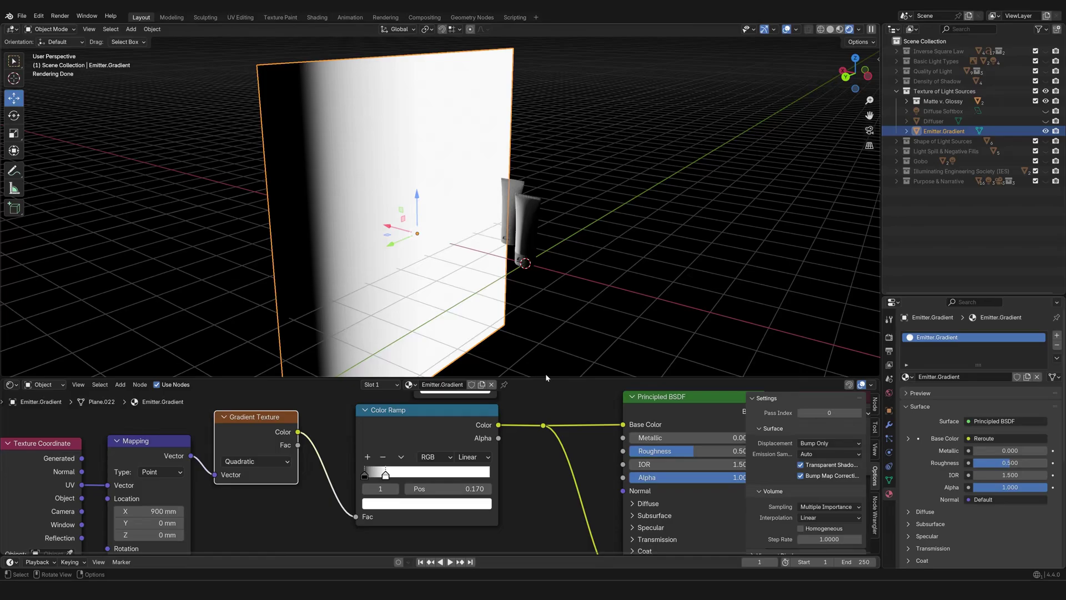
pyautogui.moveTo(546, 379); pyautogui.dragTo(545, 511)
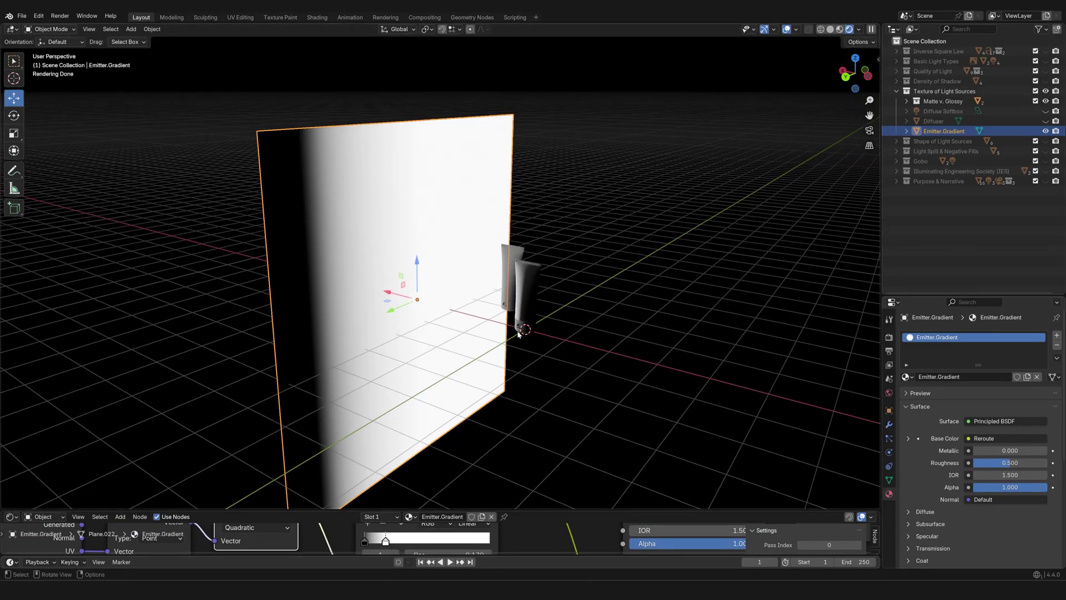
pyautogui.scroll(-2, 517, 334)
pyautogui.click(581, 313)
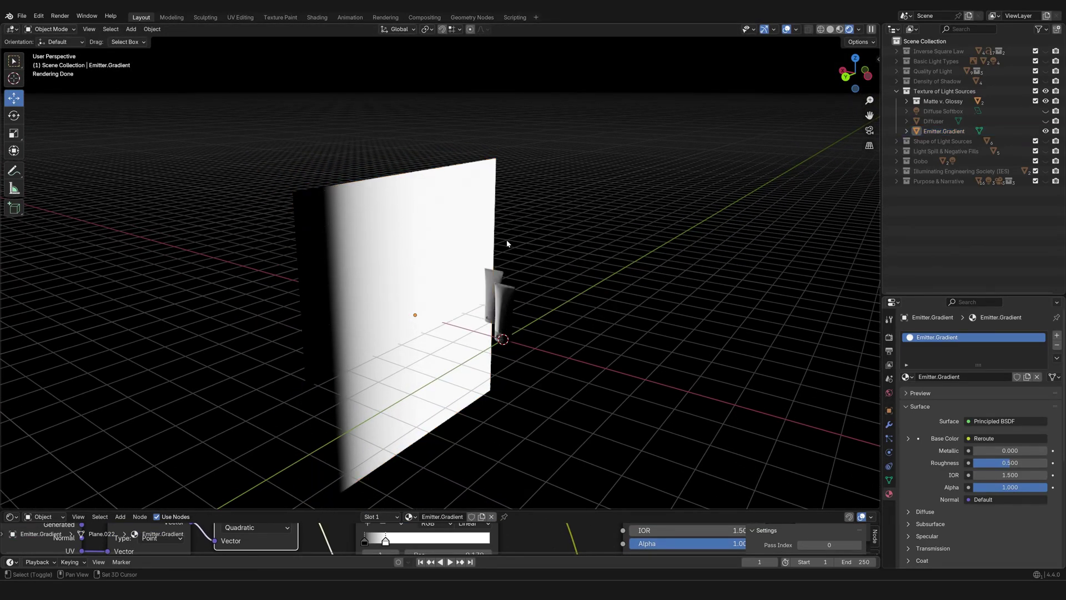
pyautogui.keyDown('shift'); pyautogui.moveTo(506, 241); pyautogui.dragTo(536, 270, button='middle'); pyautogui.keyUp('shift')
pyautogui.scroll(1, 530, 282)
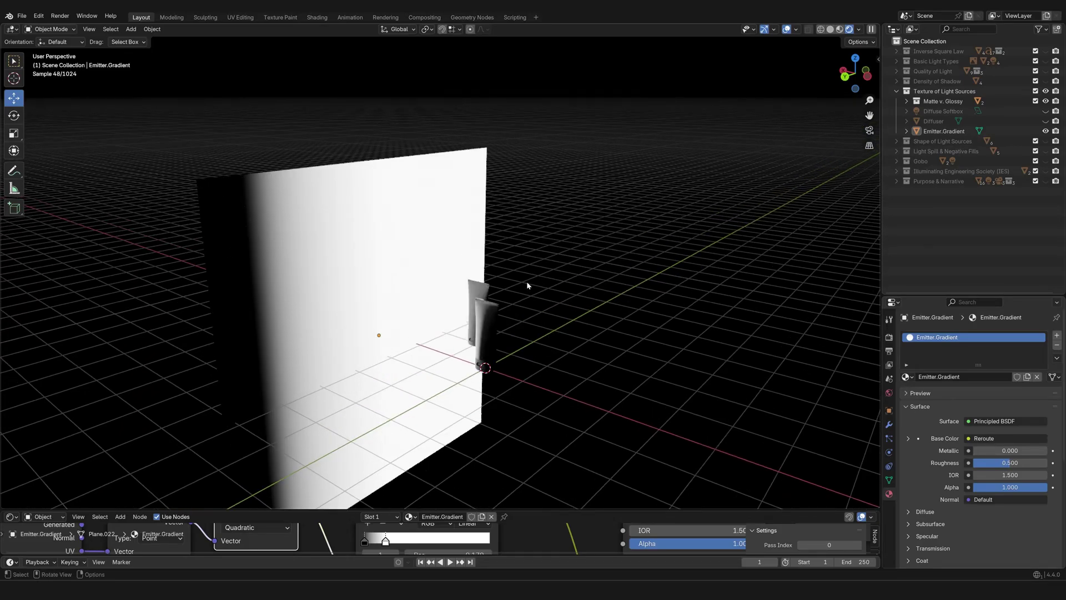
pyautogui.click(486, 307)
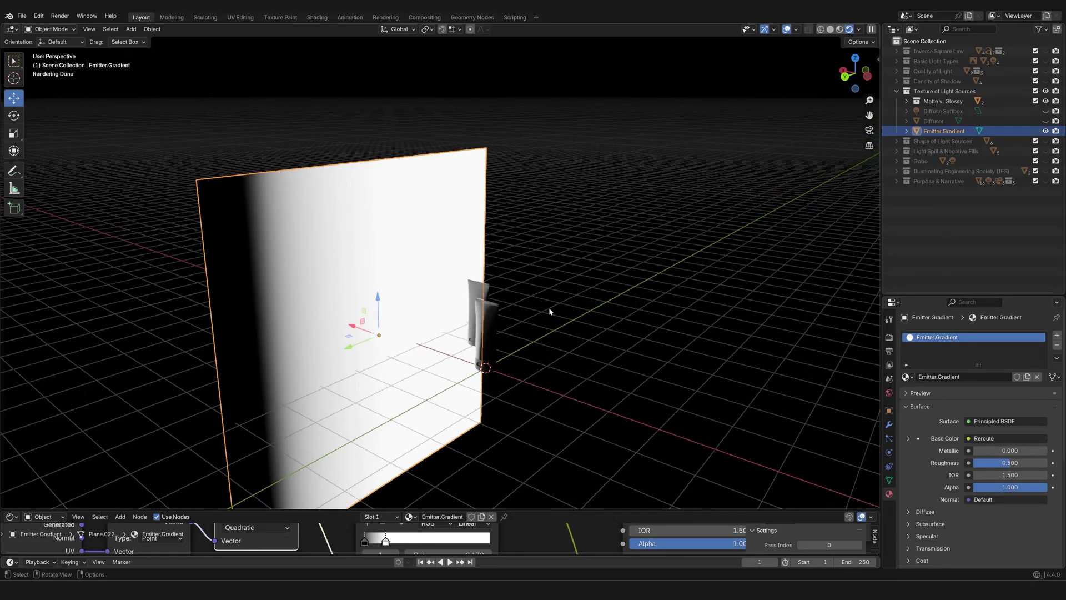
pyautogui.moveTo(550, 312); pyautogui.dragTo(522, 324, button='middle')
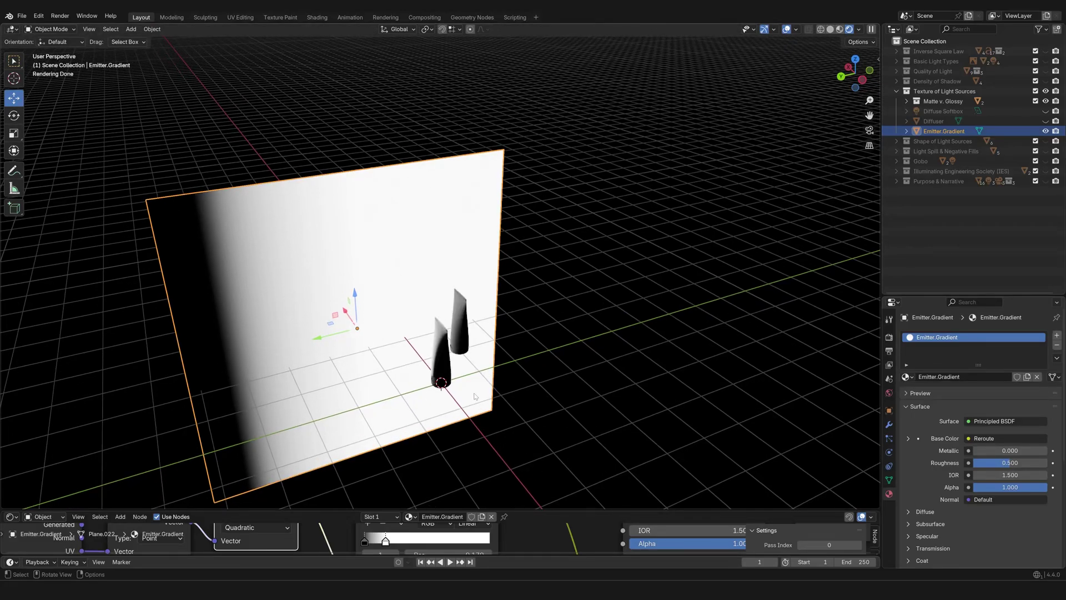
pyautogui.moveTo(512, 354); pyautogui.dragTo(626, 352, button='middle')
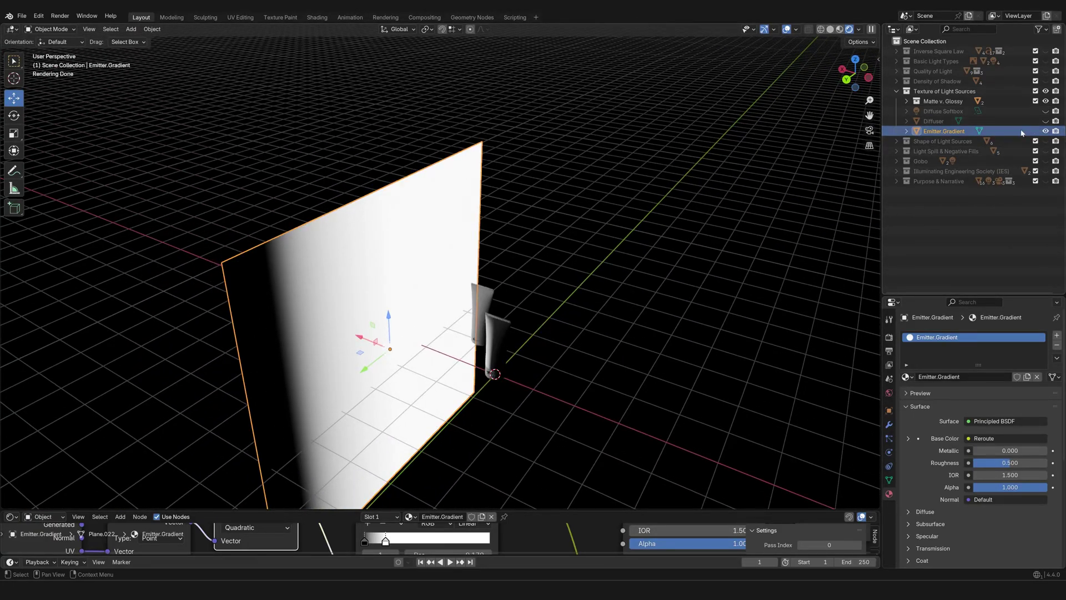
# Hide Emitter.Gradient and show the Diffuser plane and Diffuse Softbox light in the Texture of Light Sources collection
pyautogui.click(1046, 131)
pyautogui.click(1046, 121)
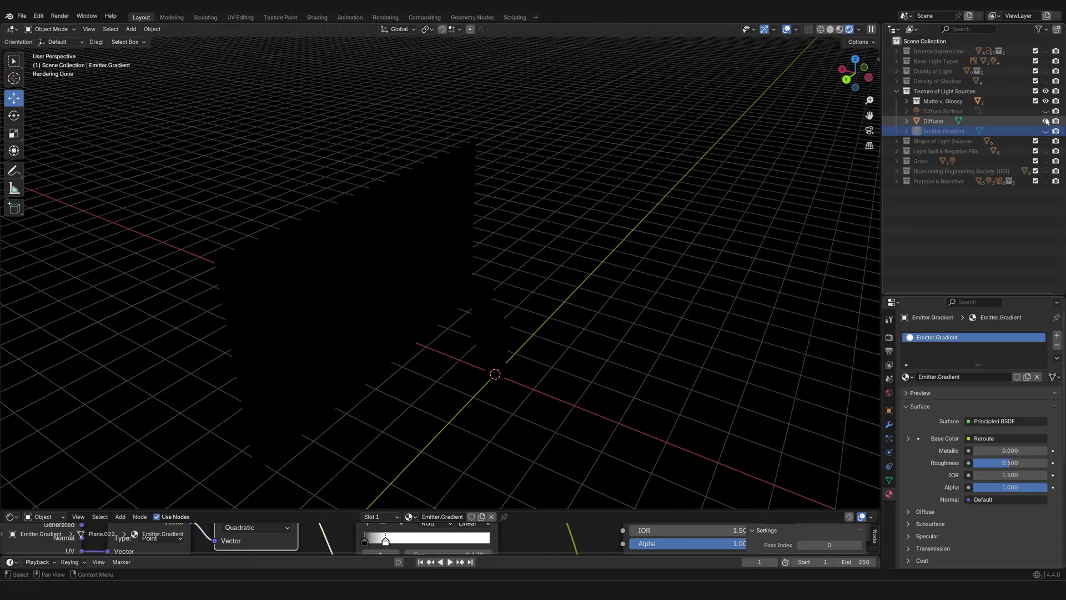
pyautogui.click(928, 123)
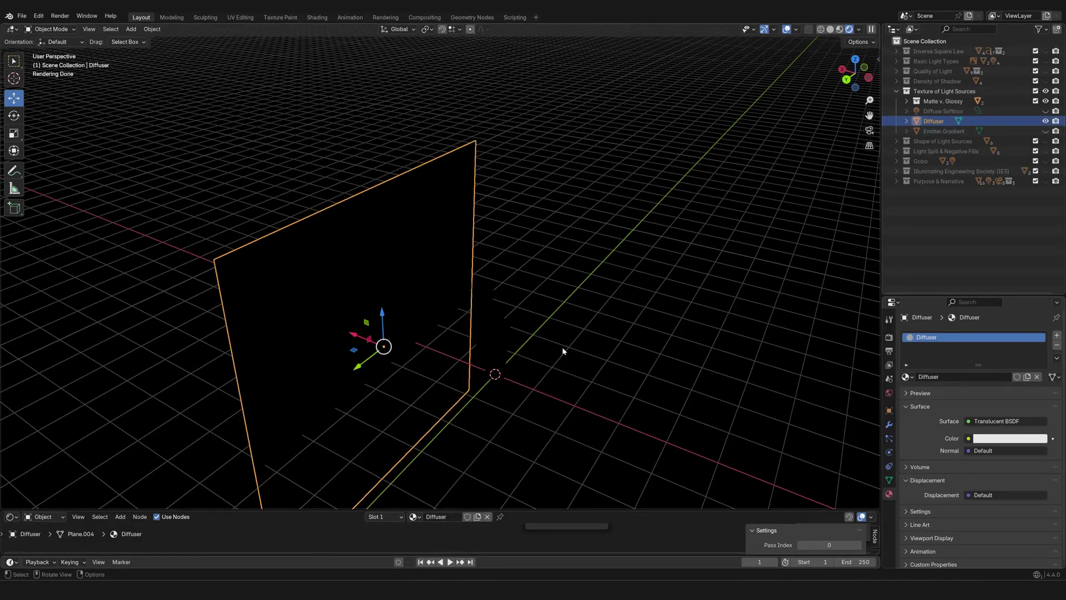
pyautogui.moveTo(550, 340)
pyautogui.mouseDown(button='middle')
pyautogui.moveTo(588, 334)
pyautogui.moveTo(558, 340)
pyautogui.mouseUp(button='middle')
pyautogui.click(1046, 111)
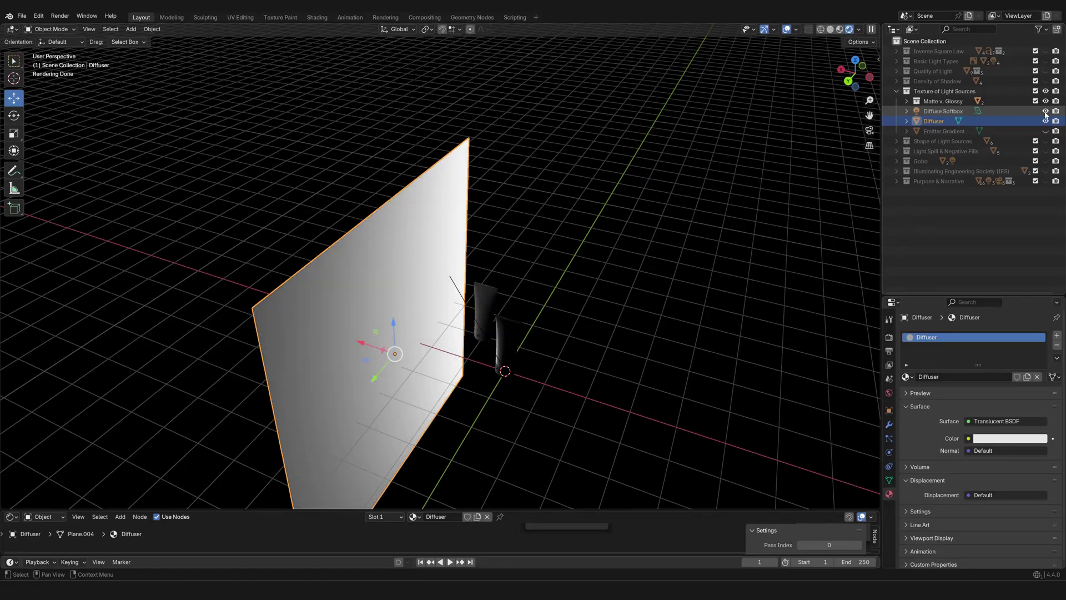
# Examine the light falloff across the Diffuser plane and the placement of the Diffuse Softbox area light behind it
pyautogui.moveTo(540, 309); pyautogui.dragTo(504, 292, button='middle')
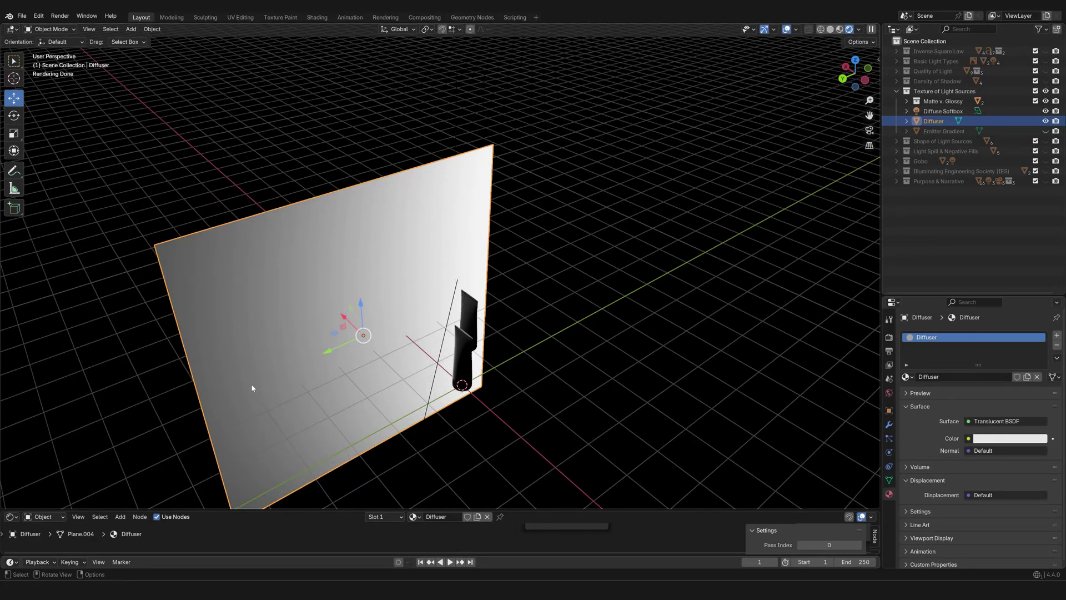
pyautogui.moveTo(377, 301); pyautogui.dragTo(296, 276, button='middle')
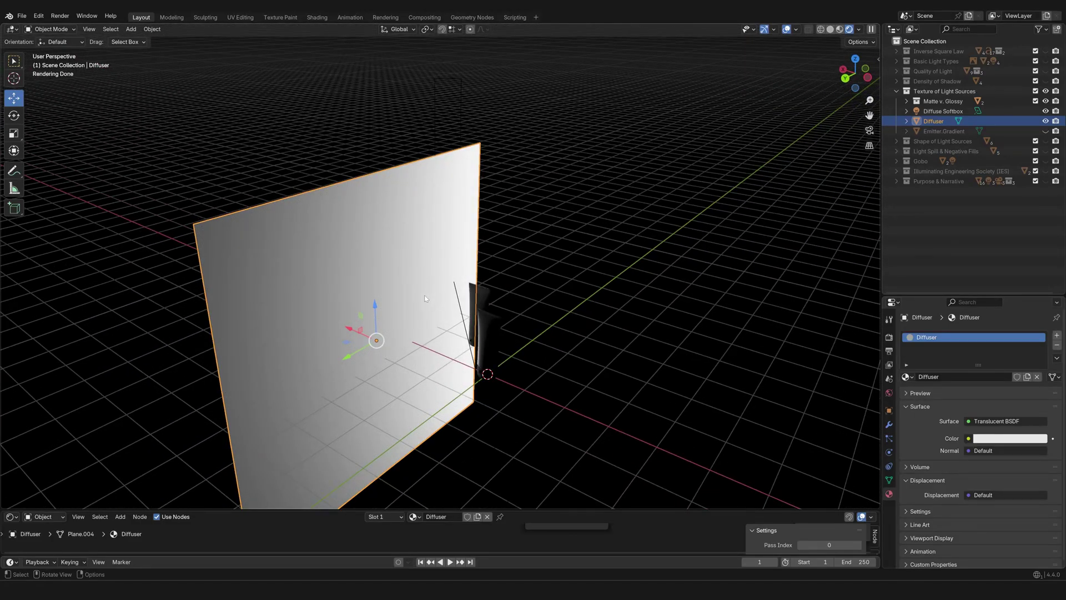
pyautogui.moveTo(425, 295); pyautogui.dragTo(224, 301, button='middle')
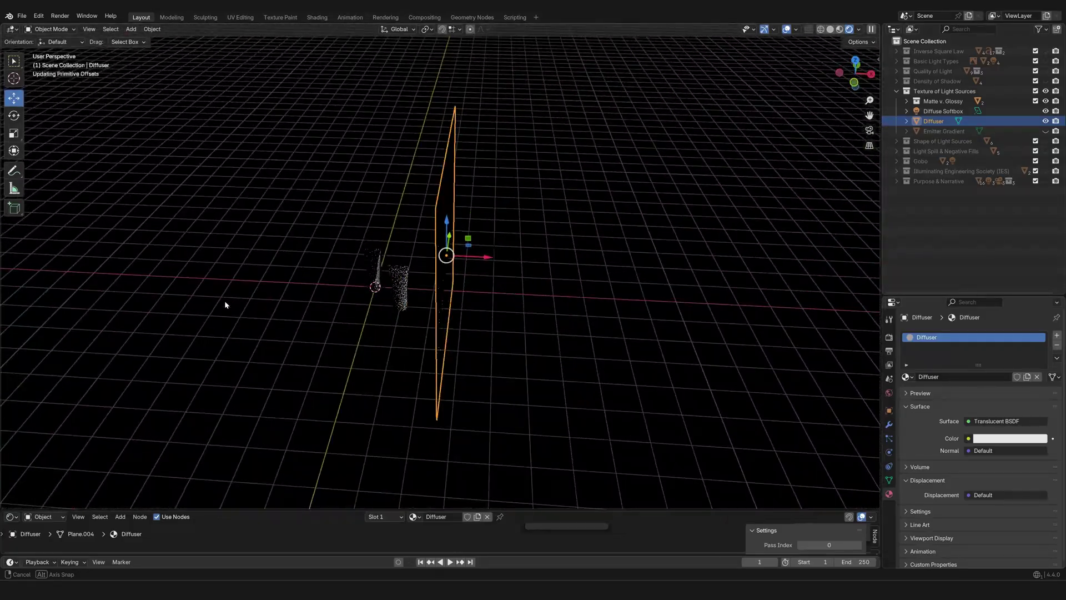
pyautogui.click(464, 309)
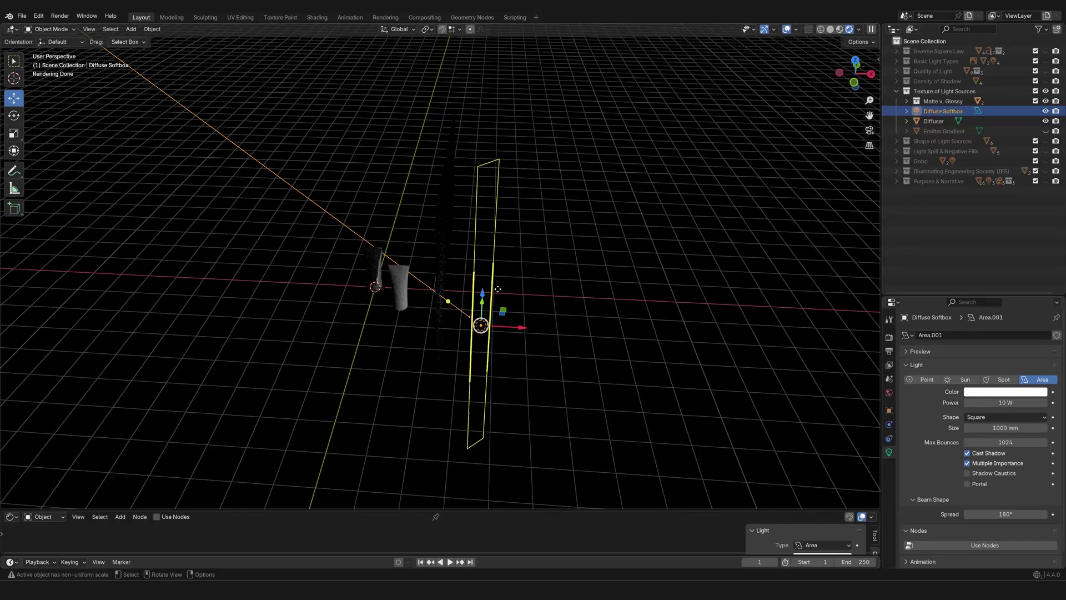
pyautogui.moveTo(516, 287); pyautogui.dragTo(508, 380, button='middle')
pyautogui.moveTo(376, 263); pyautogui.dragTo(397, 236, button='middle')
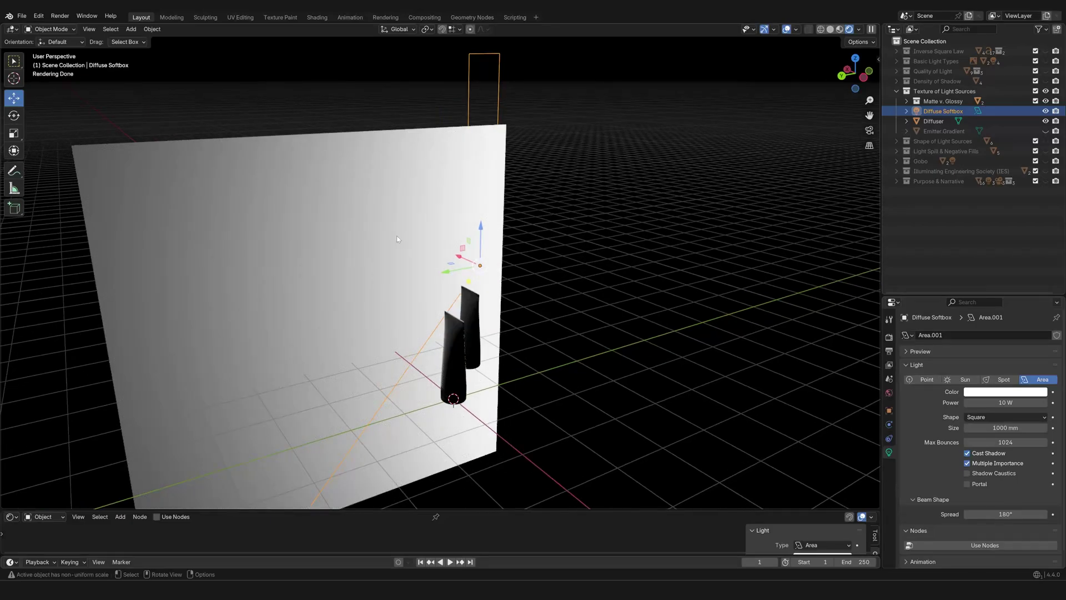
pyautogui.click(494, 139)
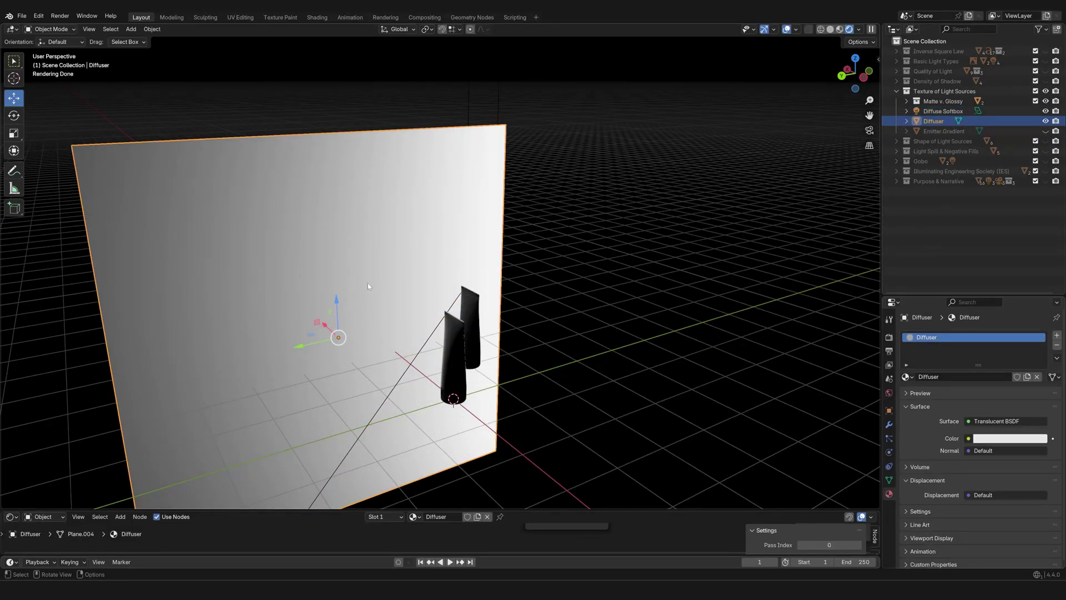
pyautogui.moveTo(337, 216); pyautogui.dragTo(383, 233, button='middle')
# Examine the diffused softbox's soft-edged highlights on the matte and glossy tubes from the back orthographic view
pyautogui.keyDown('alt'); pyautogui.moveTo(668, 317); pyautogui.dragTo(568, 256, button='middle'); pyautogui.keyUp('alt')
pyautogui.scroll(5, 567, 256)
pyautogui.keyDown('shift'); pyautogui.moveTo(559, 342); pyautogui.dragTo(522, 314, button='middle'); pyautogui.keyUp('shift')
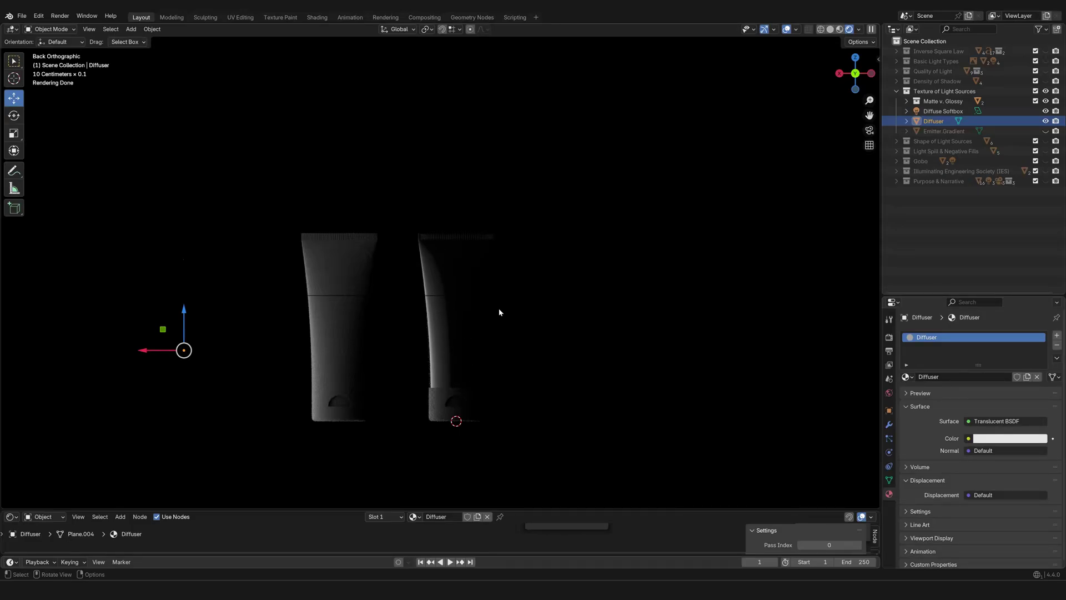
pyautogui.scroll(-1, 500, 312)
pyautogui.keyDown('shift'); pyautogui.moveTo(453, 229); pyautogui.dragTo(532, 260, button='middle'); pyautogui.keyUp('shift')
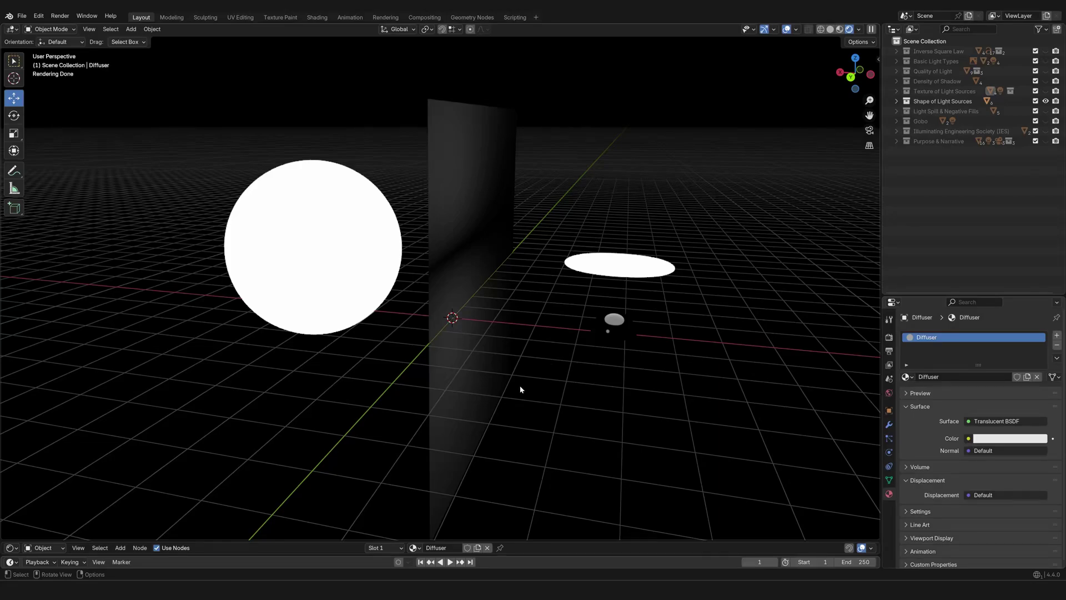
# Select the black sphere beneath the round emitter and turn off the floor grid in the viewport overlays
pyautogui.moveTo(520, 389); pyautogui.dragTo(578, 376, button='middle')
pyautogui.scroll(-1, 535, 365)
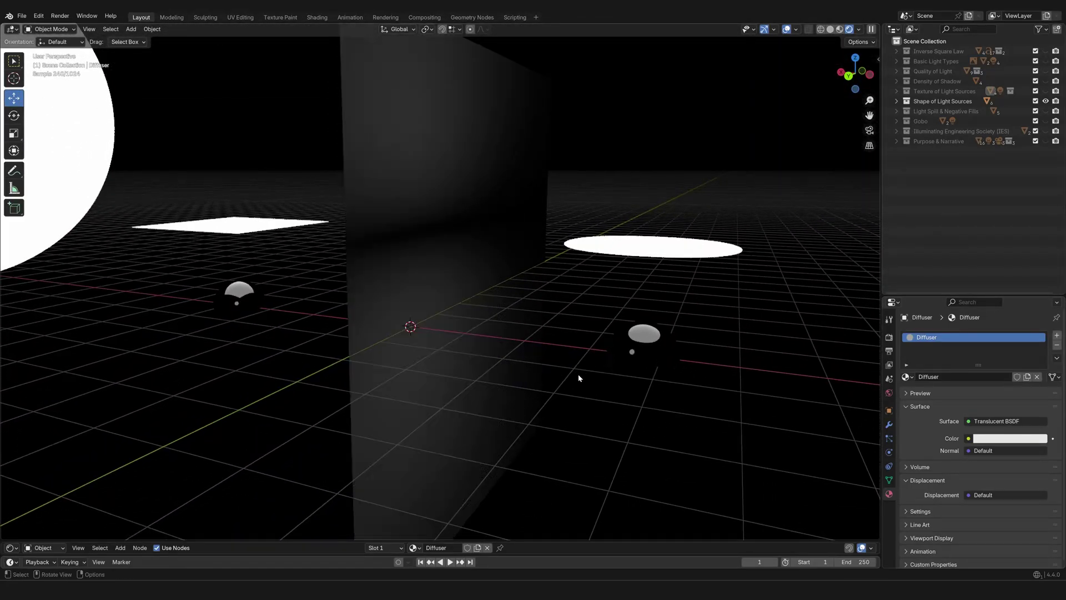
pyautogui.click(640, 363)
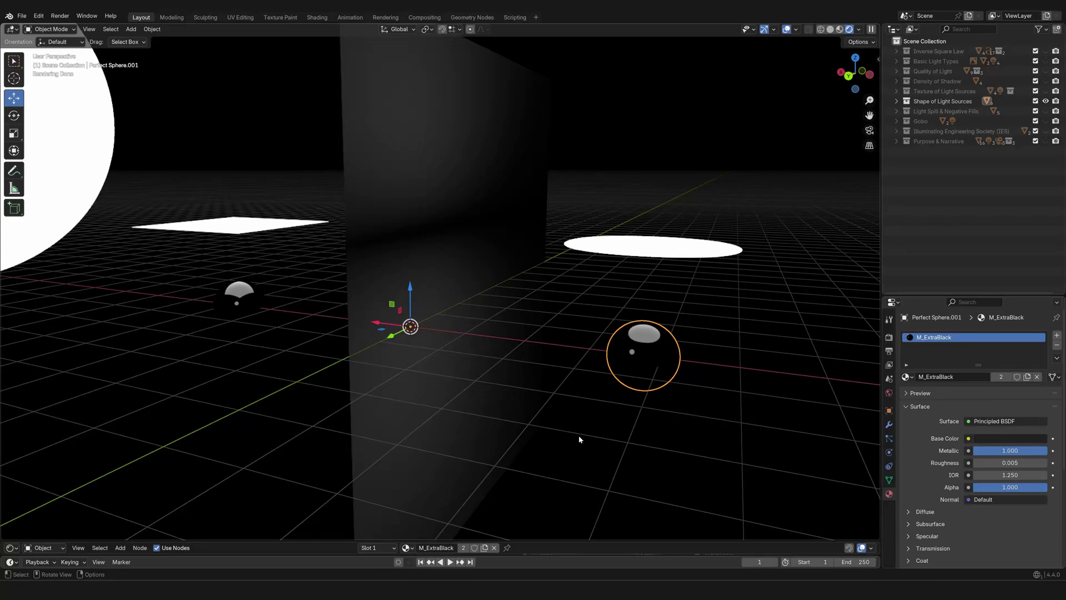
pyautogui.click(796, 29)
pyautogui.click(769, 77)
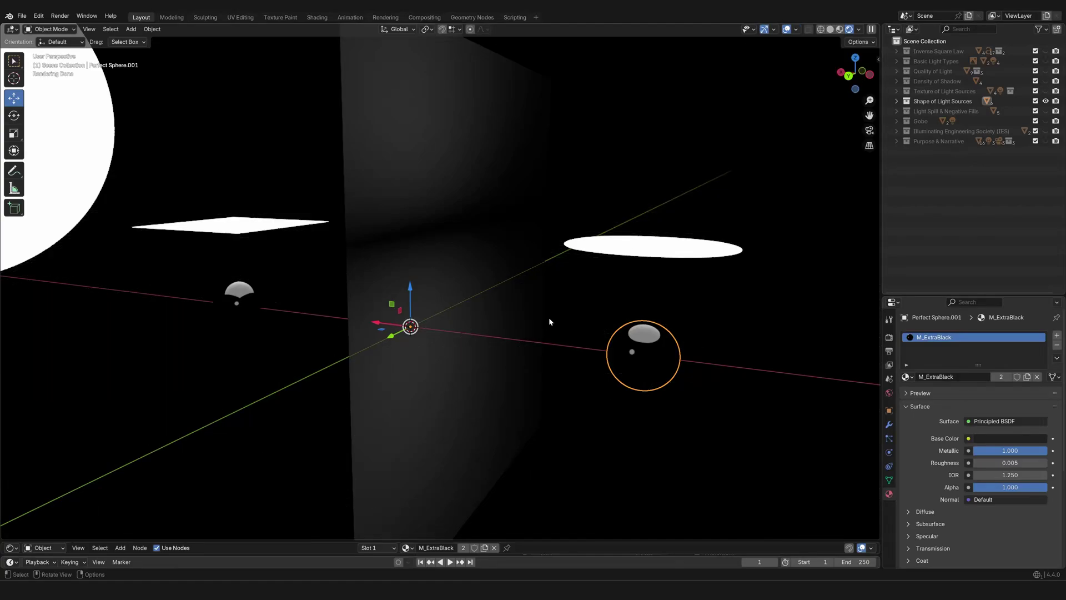
# Examine the square and round emitter setups around the dividing wall and select the wall plane between them
pyautogui.moveTo(493, 415); pyautogui.dragTo(546, 383, button='middle')
pyautogui.scroll(5, 435, 375)
pyautogui.scroll(-2, 414, 371)
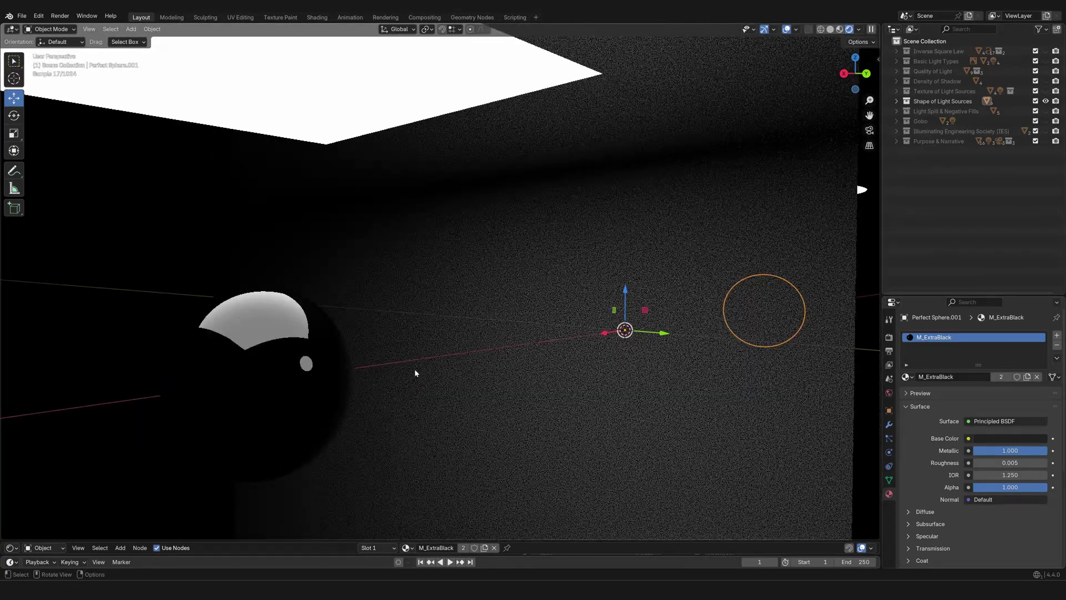
pyautogui.scroll(-1, 436, 374)
pyautogui.moveTo(485, 380); pyautogui.dragTo(456, 392, button='middle')
pyautogui.click(532, 369)
pyautogui.scroll(-3, 421, 391)
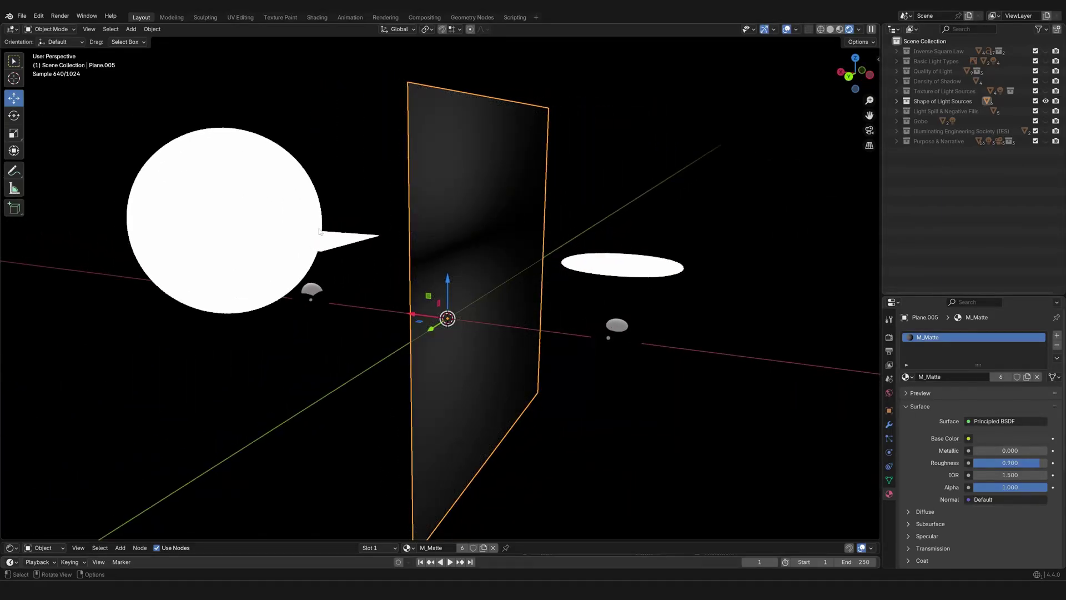
# Select the square emitter plane and look at its setup from the back orthographic view
pyautogui.moveTo(511, 293); pyautogui.dragTo(489, 356, button='middle')
pyautogui.scroll(-2, 487, 335)
pyautogui.click(434, 293)
pyautogui.scroll(2, 435, 294)
pyautogui.click(849, 84)
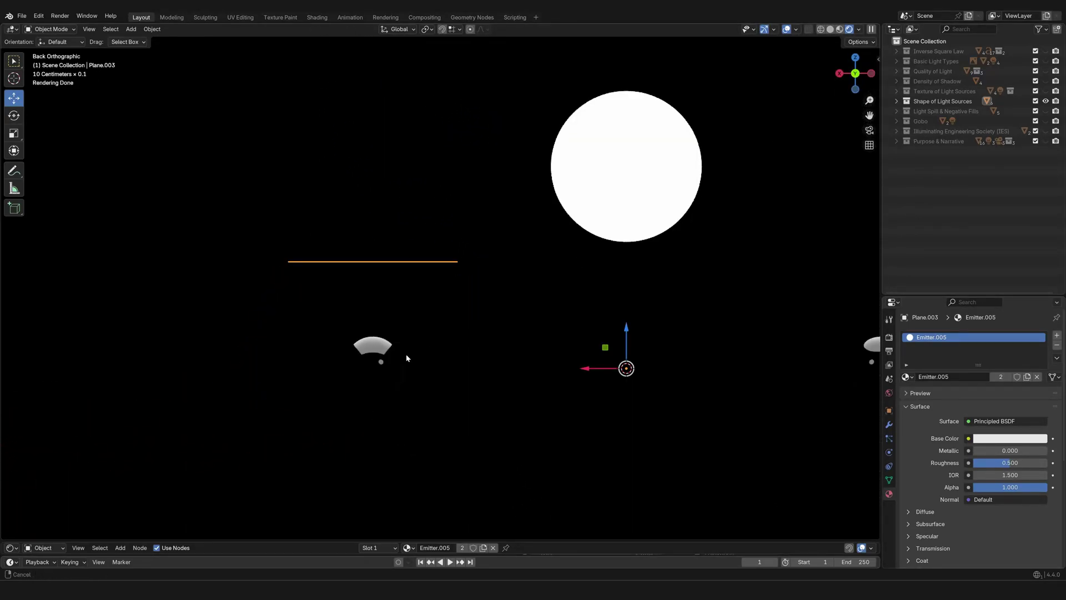
# Select the black sphere beneath the square emitter and examine the shape of the emitter's reflection on it
pyautogui.scroll(5, 405, 357)
pyautogui.click(371, 317)
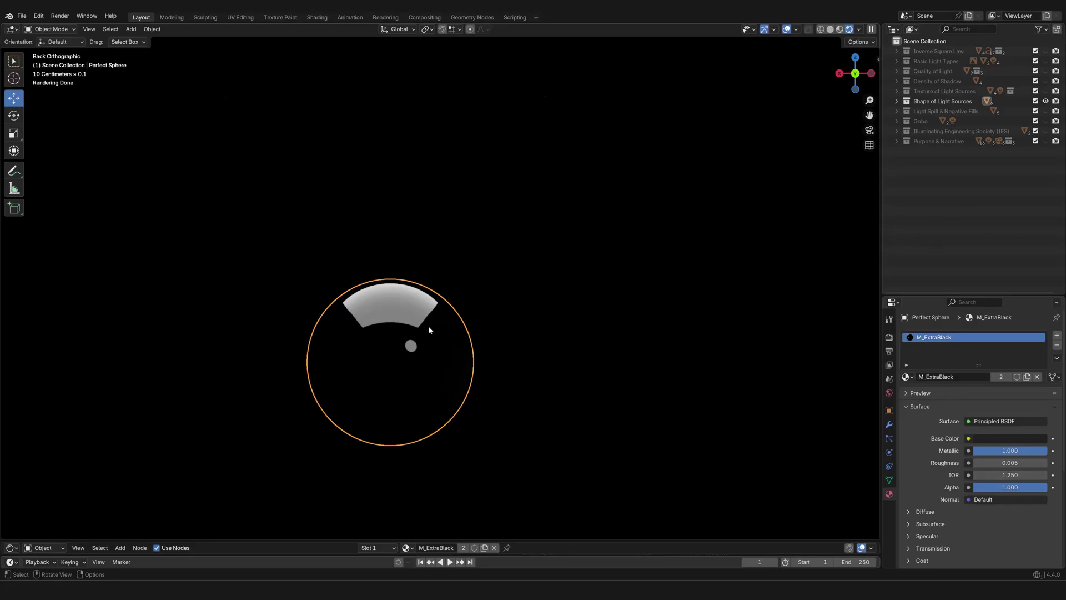
pyautogui.scroll(-2, 429, 330)
pyautogui.keyDown('shift'); pyautogui.moveTo(510, 303); pyautogui.dragTo(491, 362, button='middle'); pyautogui.keyUp('shift')
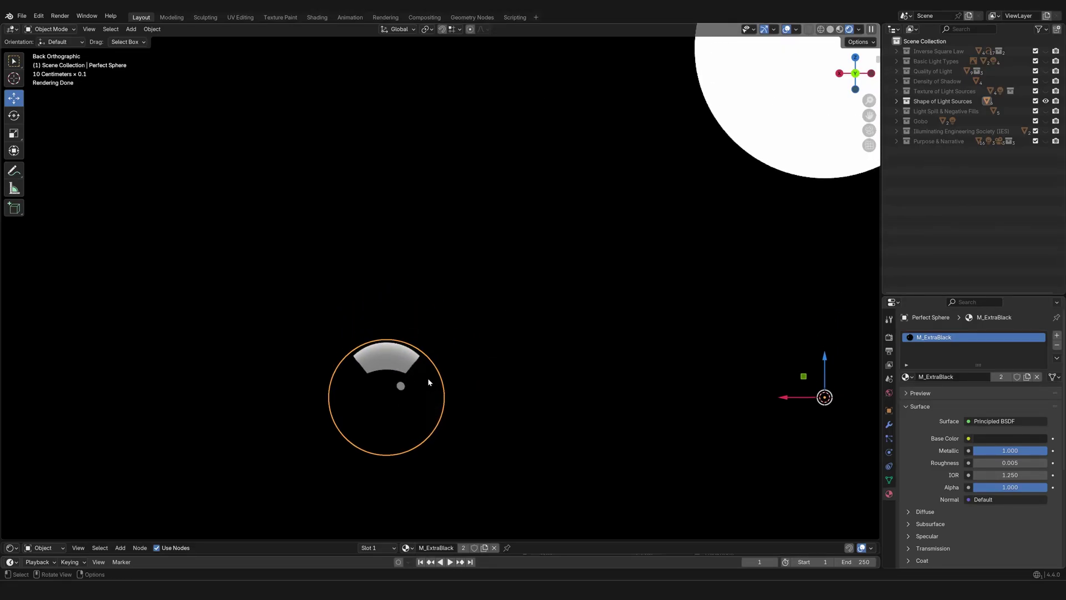
pyautogui.scroll(-3, 428, 382)
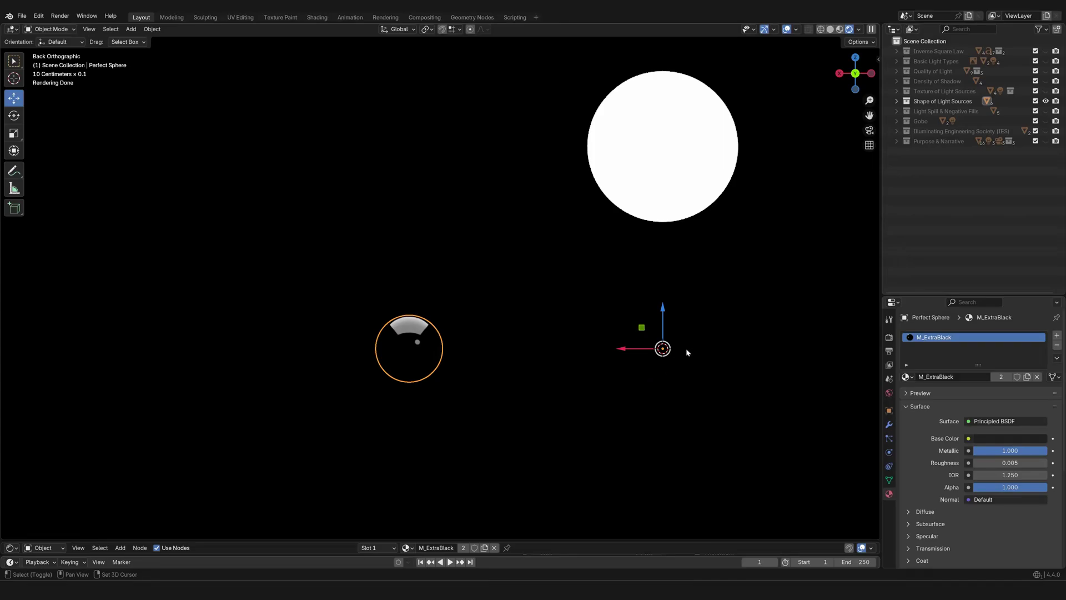
# Examine the round emitter's reflection on the other black sphere for comparison with the square one
pyautogui.keyDown('shift'); pyautogui.moveTo(695, 350); pyautogui.dragTo(449, 326, button='middle'); pyautogui.keyUp('shift')
pyautogui.keyDown('shift'); pyautogui.moveTo(645, 323); pyautogui.dragTo(420, 313, button='middle'); pyautogui.keyUp('shift')
pyautogui.scroll(4, 561, 323)
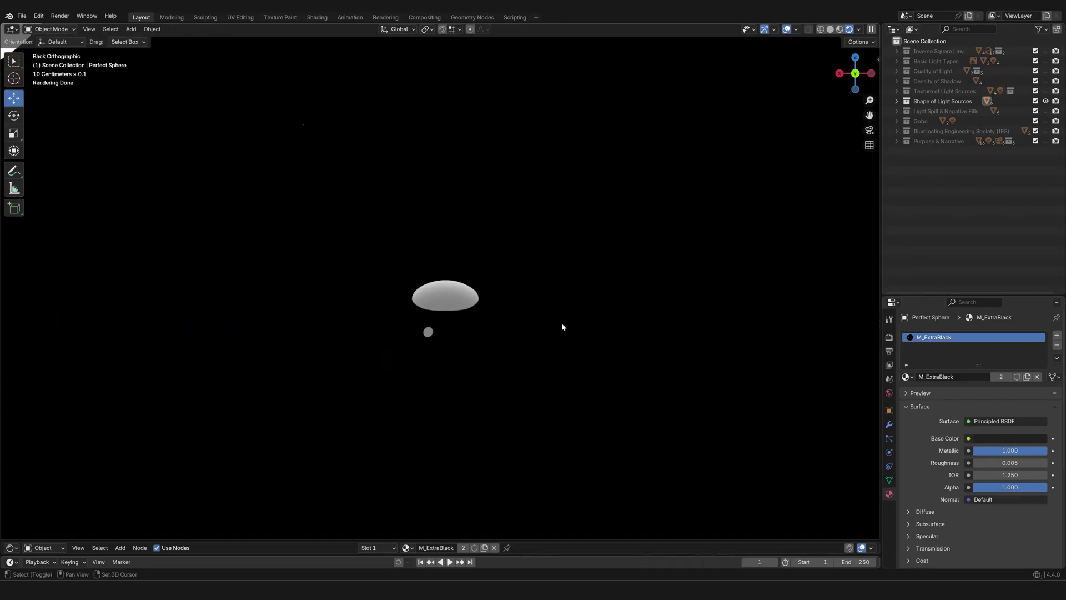
pyautogui.keyDown('shift'); pyautogui.moveTo(562, 326); pyautogui.dragTo(476, 303, button='middle'); pyautogui.keyUp('shift')
pyautogui.scroll(3, 467, 307)
pyautogui.keyDown('shift'); pyautogui.moveTo(390, 326); pyautogui.dragTo(444, 274, button='middle'); pyautogui.keyUp('shift')
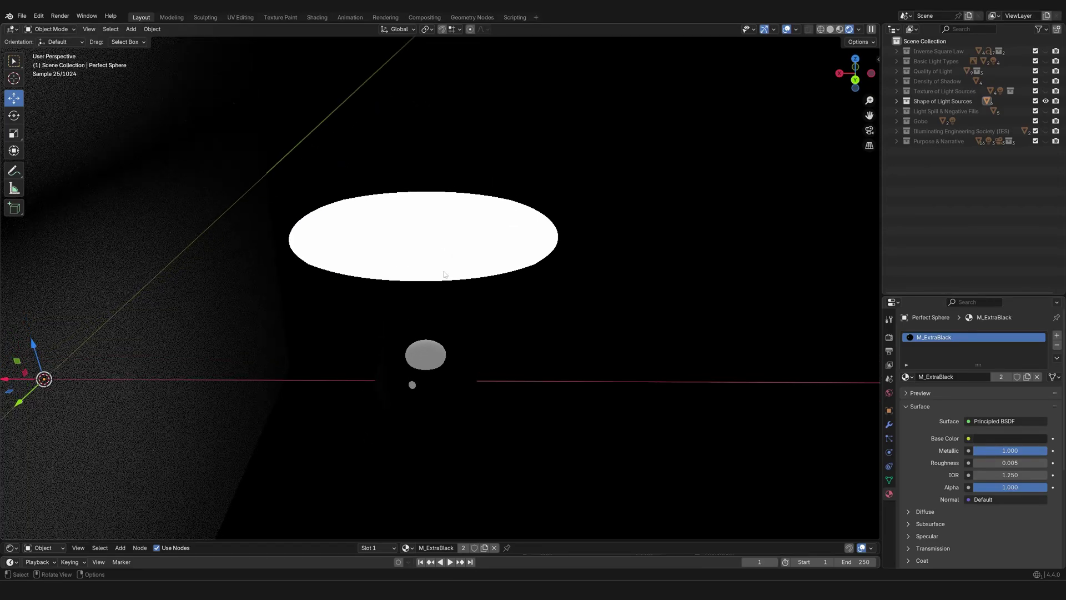
# Compare the two emitter shapes from an angled perspective, selecting the square emitter and the round emitter in turn
pyautogui.click(444, 274)
pyautogui.moveTo(476, 309); pyautogui.dragTo(265, 173, button='middle')
pyautogui.click(247, 137)
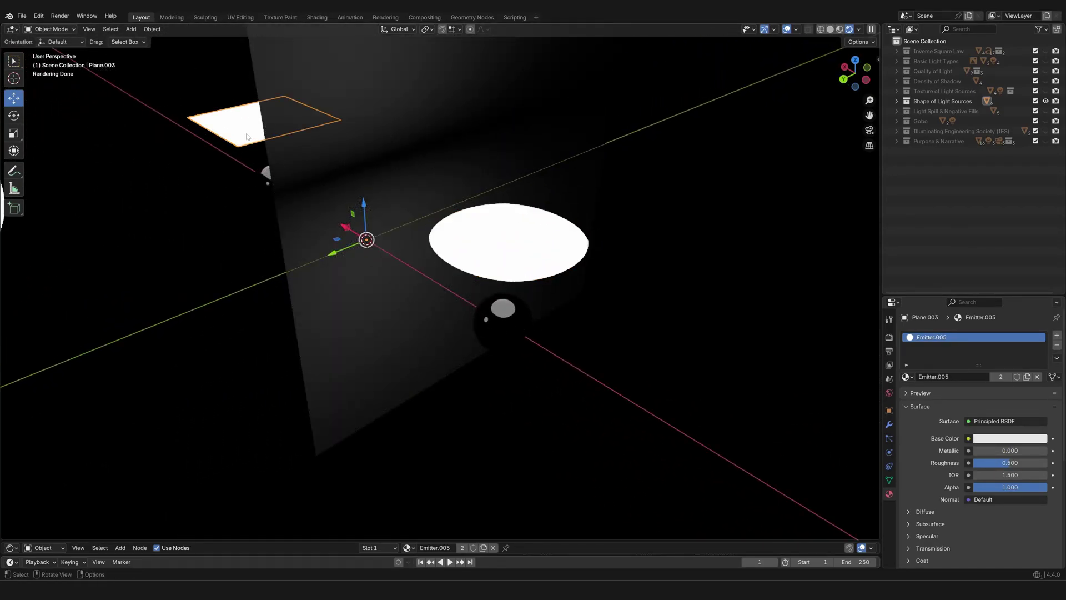
pyautogui.click(492, 220)
# Inspect the highlight on the sphere beneath the round emitter up close from the back orthographic view
pyautogui.moveTo(565, 305); pyautogui.dragTo(537, 302, button='middle')
pyautogui.scroll(1, 528, 316)
pyautogui.scroll(4, 537, 302)
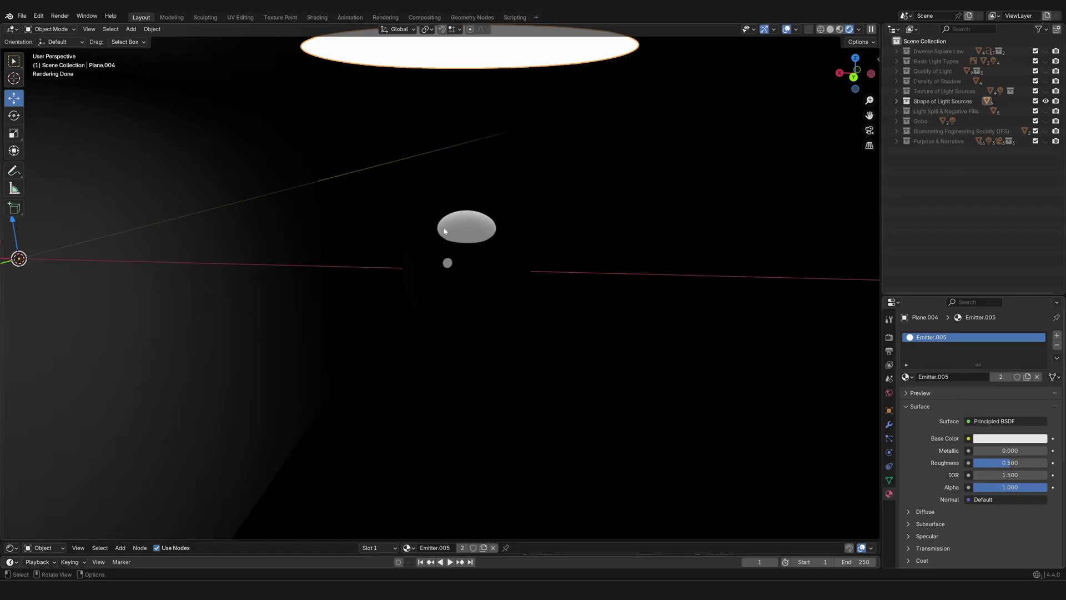
pyautogui.press('ctrl+KP_1')
pyautogui.scroll(5, 617, 224)
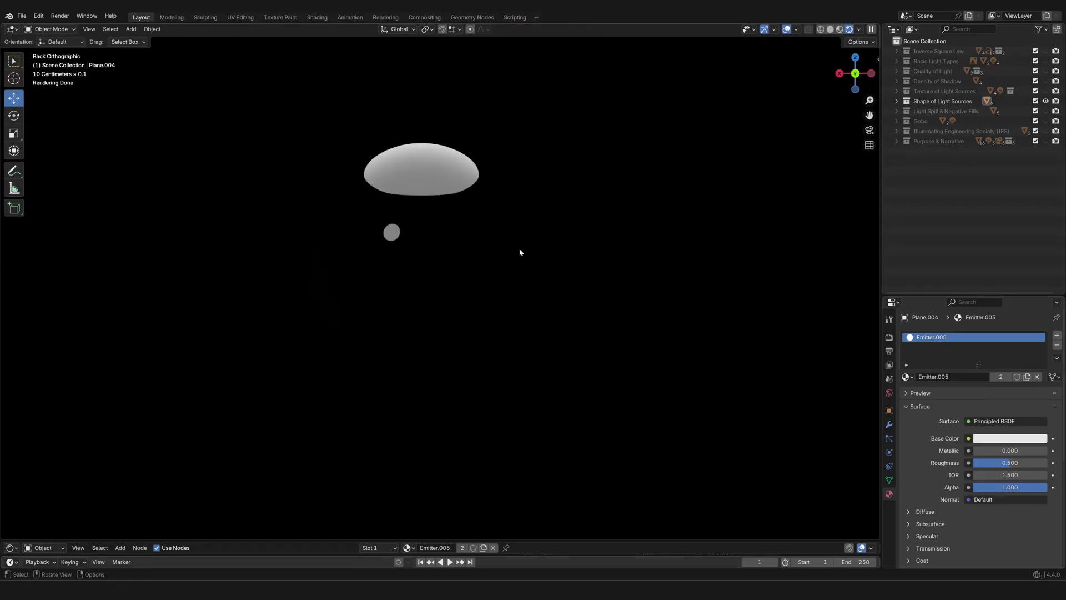
# Examine the reflective black sphere and the flat round emitter above it from the back and in perspective
pyautogui.scroll(-2, 505, 249)
pyautogui.click(470, 276)
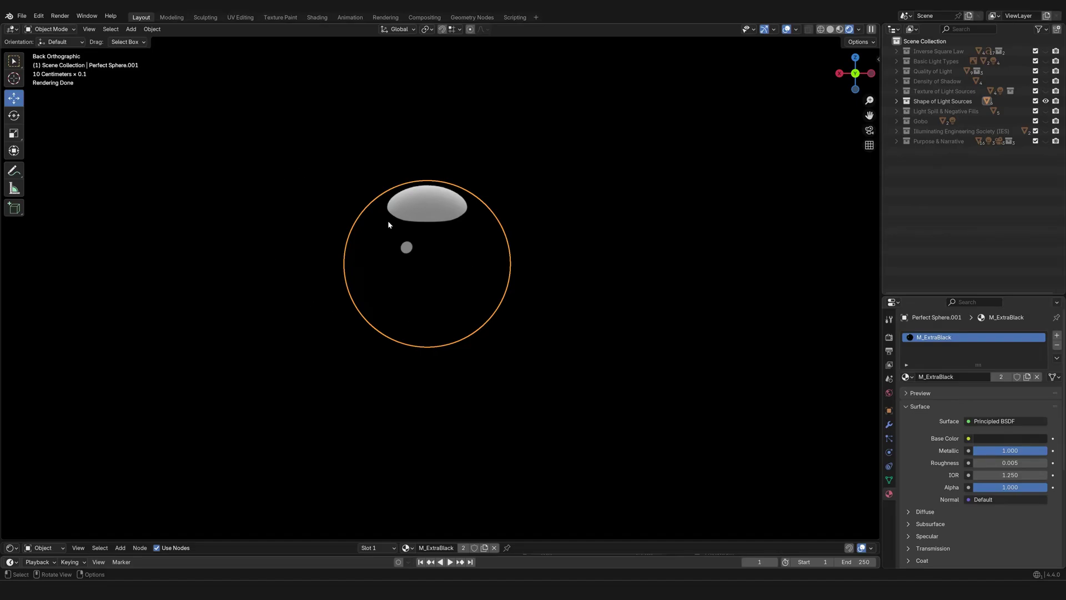
pyautogui.moveTo(400, 294); pyautogui.dragTo(453, 281, button='middle')
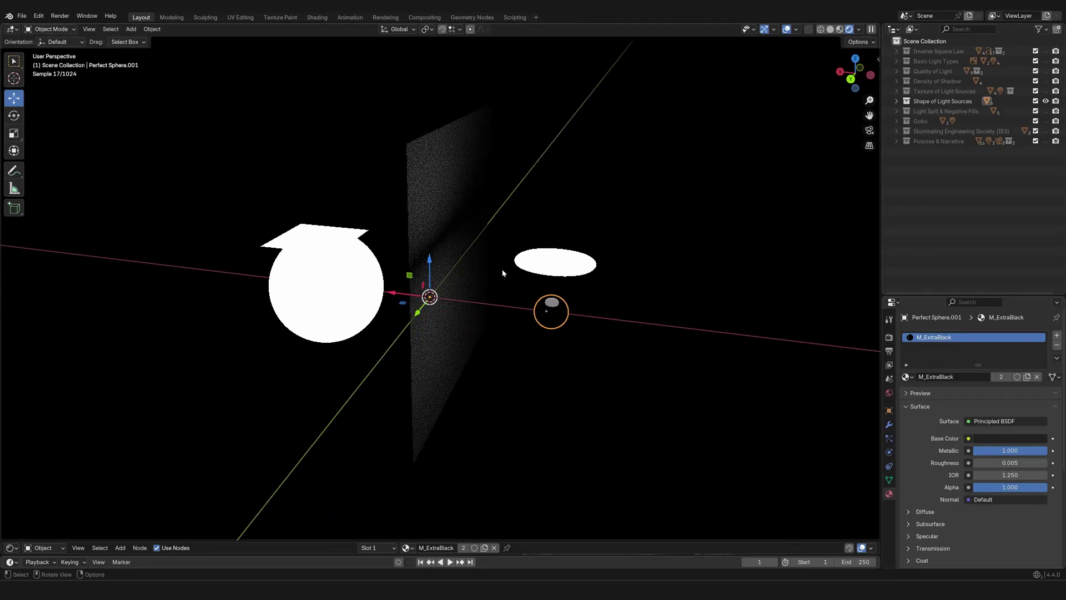
pyautogui.scroll(2, 507, 277)
pyautogui.moveTo(520, 300); pyautogui.dragTo(580, 298, button='middle')
pyautogui.click(631, 279)
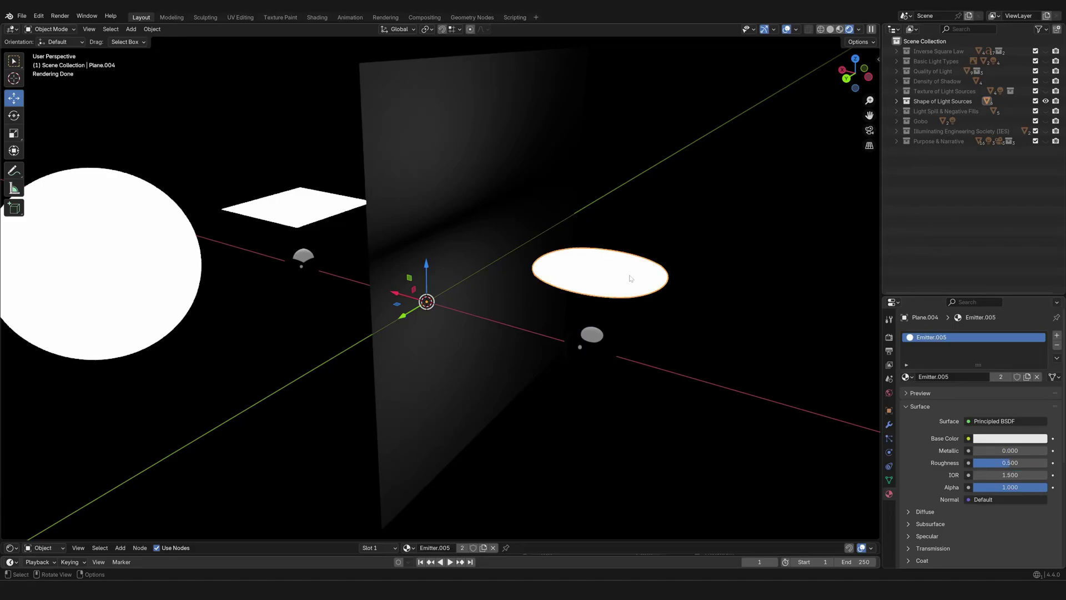
pyautogui.moveTo(672, 304); pyautogui.dragTo(649, 293, button='middle')
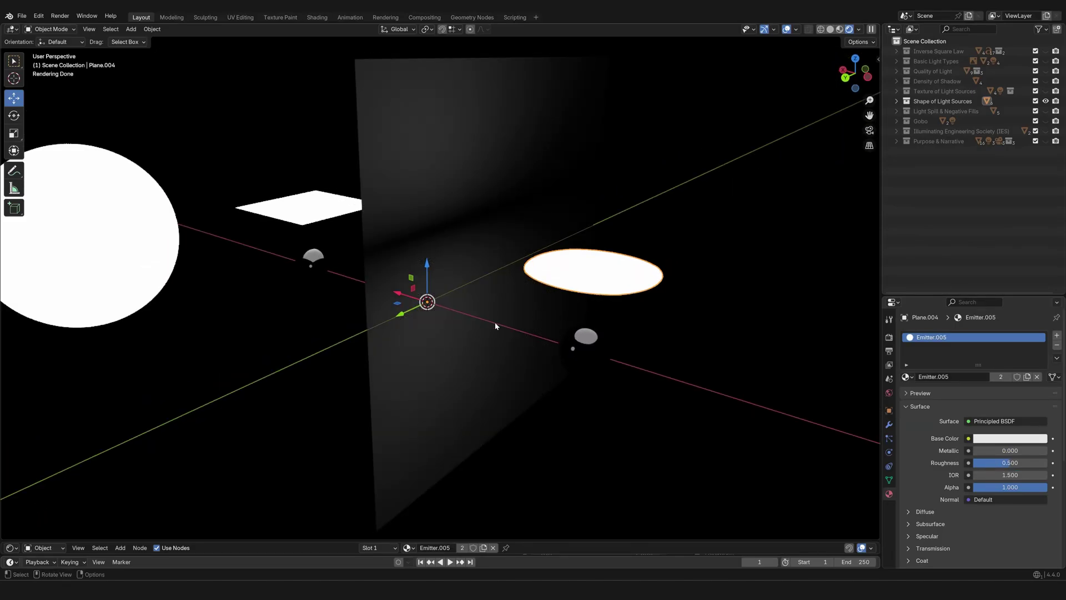
pyautogui.scroll(1, 521, 310)
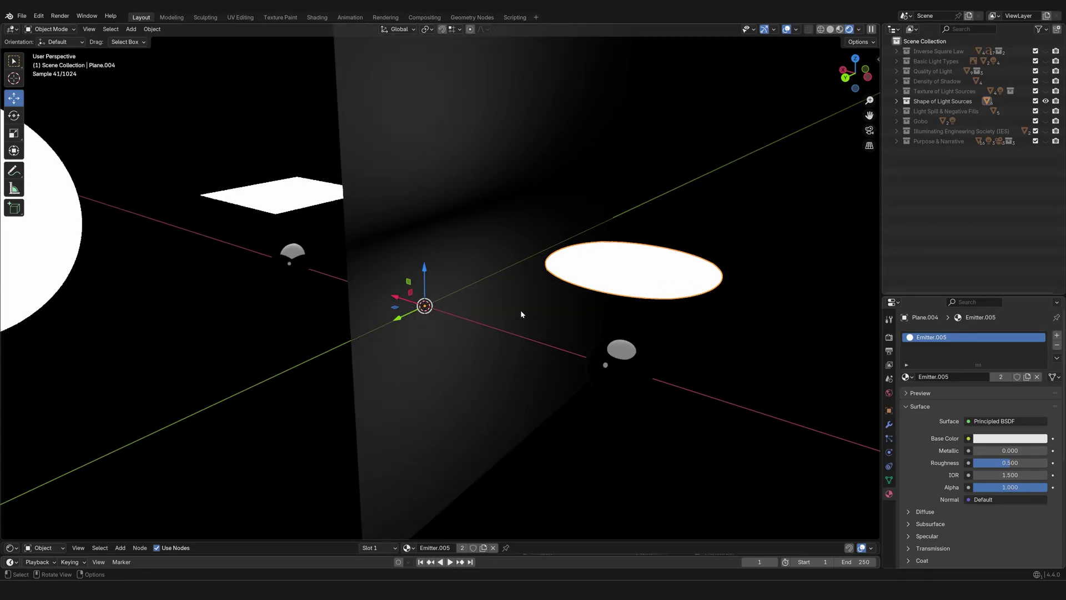
# Compare the large spherical emitter with the flat round emitter, selecting each and viewing them in perspective and from the back
pyautogui.scroll(-4, 515, 314)
pyautogui.keyDown('shift'); pyautogui.moveTo(420, 324); pyautogui.dragTo(445, 311, button='middle'); pyautogui.keyUp('shift')
pyautogui.keyDown('shift'); pyautogui.moveTo(315, 279); pyautogui.dragTo(322, 258, button='middle'); pyautogui.keyUp('shift')
pyautogui.click(214, 271)
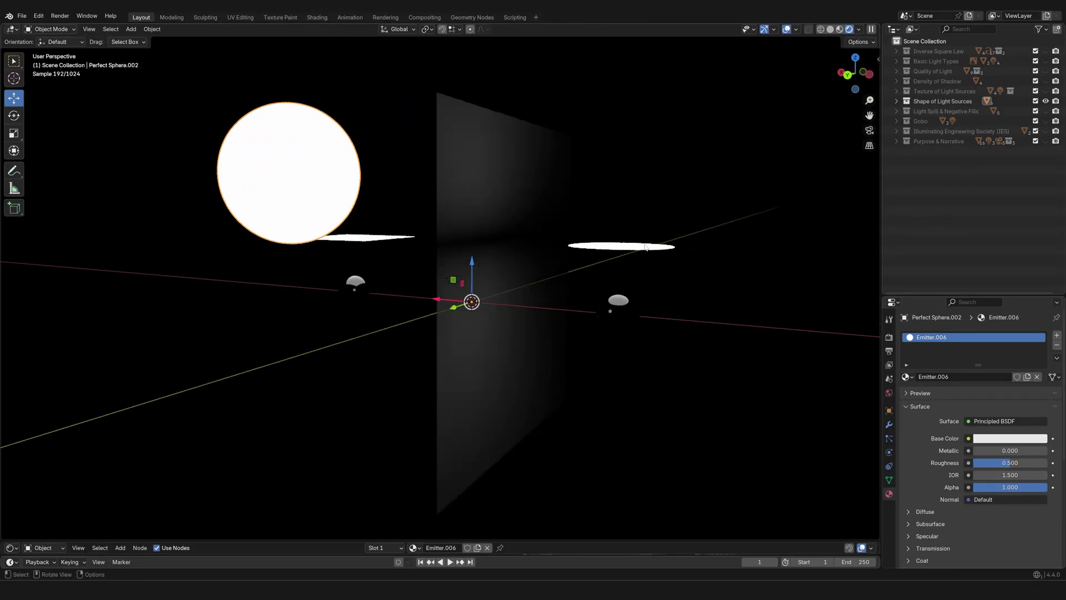
pyautogui.click(630, 248)
pyautogui.keyDown('shift'); pyautogui.moveTo(614, 264); pyautogui.dragTo(585, 290, button='middle'); pyautogui.keyUp('shift')
pyautogui.scroll(1, 568, 288)
pyautogui.click(855, 73)
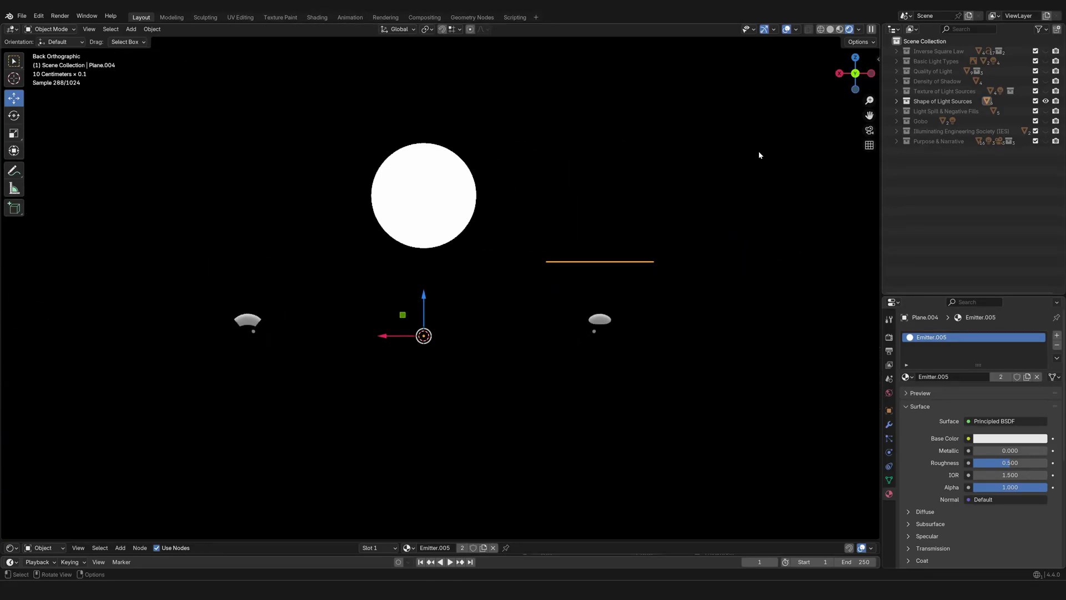
pyautogui.scroll(3, 626, 253)
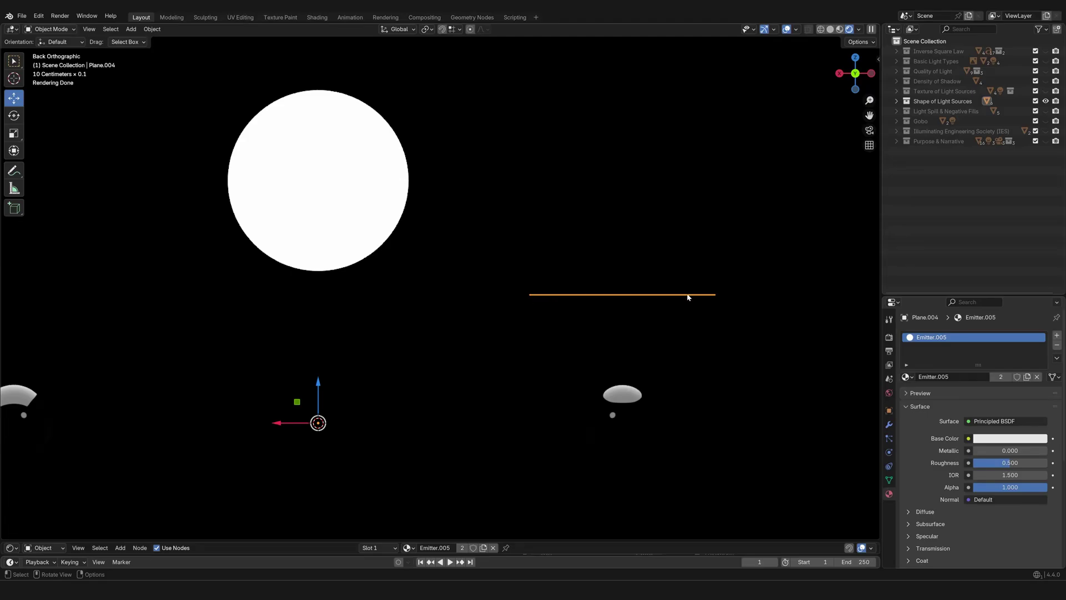
pyautogui.moveTo(587, 305); pyautogui.dragTo(512, 301, button='middle')
pyautogui.scroll(1, 539, 318)
pyautogui.click(387, 271)
pyautogui.moveTo(647, 331); pyautogui.dragTo(585, 314, button='middle')
# Inspect the flat round emitter's reflection on its black sphere up close in the orthographic back view
pyautogui.click(857, 77)
pyautogui.keyDown('shift'); pyautogui.moveTo(653, 319); pyautogui.dragTo(632, 318, button='middle'); pyautogui.keyUp('shift')
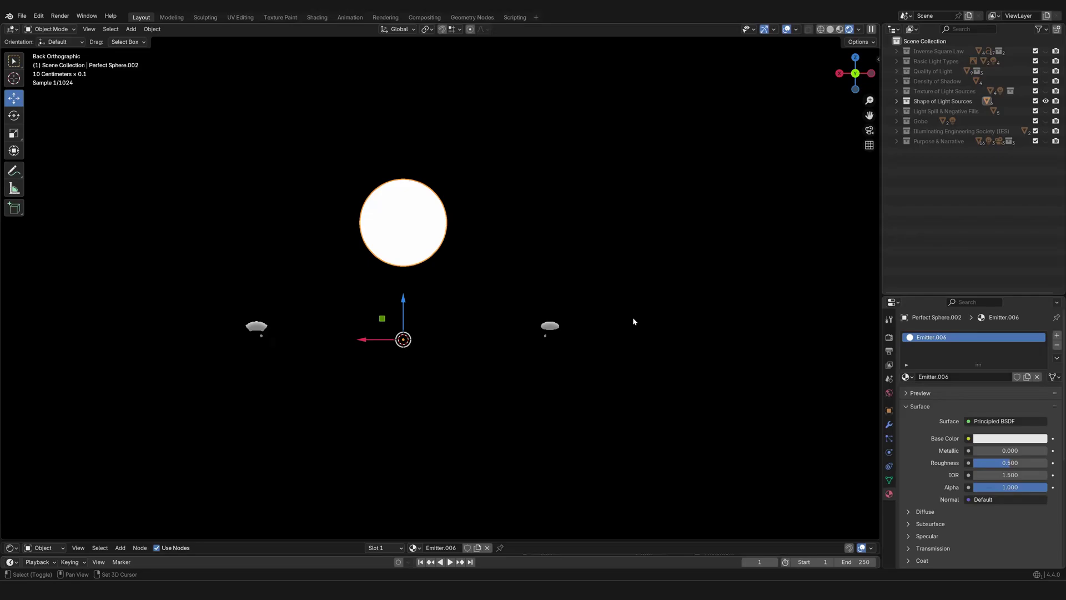
pyautogui.scroll(3, 628, 356)
pyautogui.keyDown('shift'); pyautogui.moveTo(607, 368); pyautogui.dragTo(549, 276, button='middle'); pyautogui.keyUp('shift')
pyautogui.scroll(3, 547, 275)
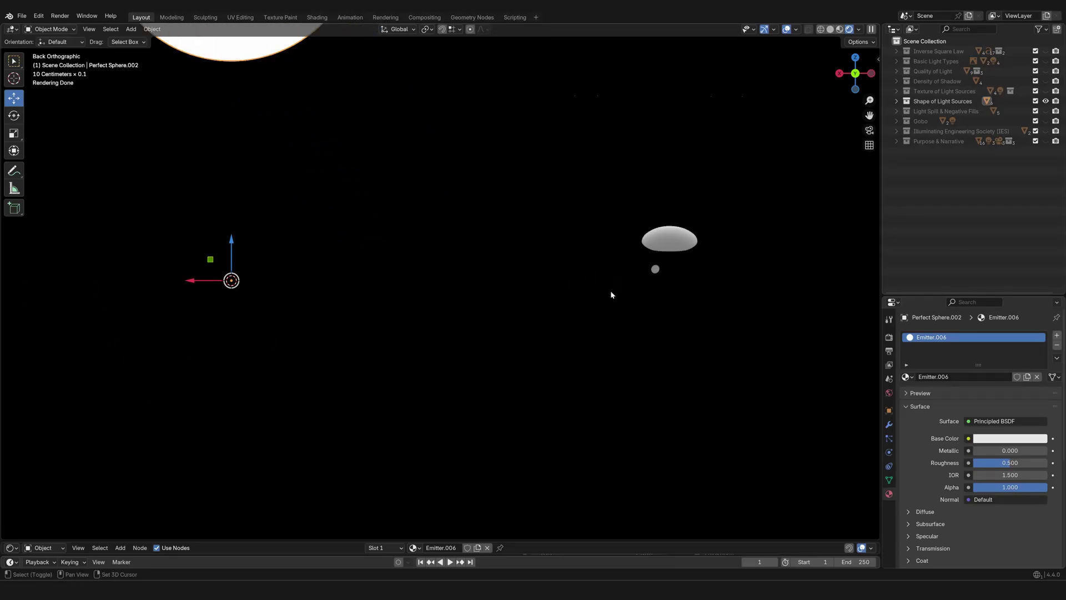
pyautogui.keyDown('shift'); pyautogui.moveTo(611, 291); pyautogui.dragTo(492, 317, button='middle'); pyautogui.keyUp('shift')
pyautogui.scroll(3, 493, 311)
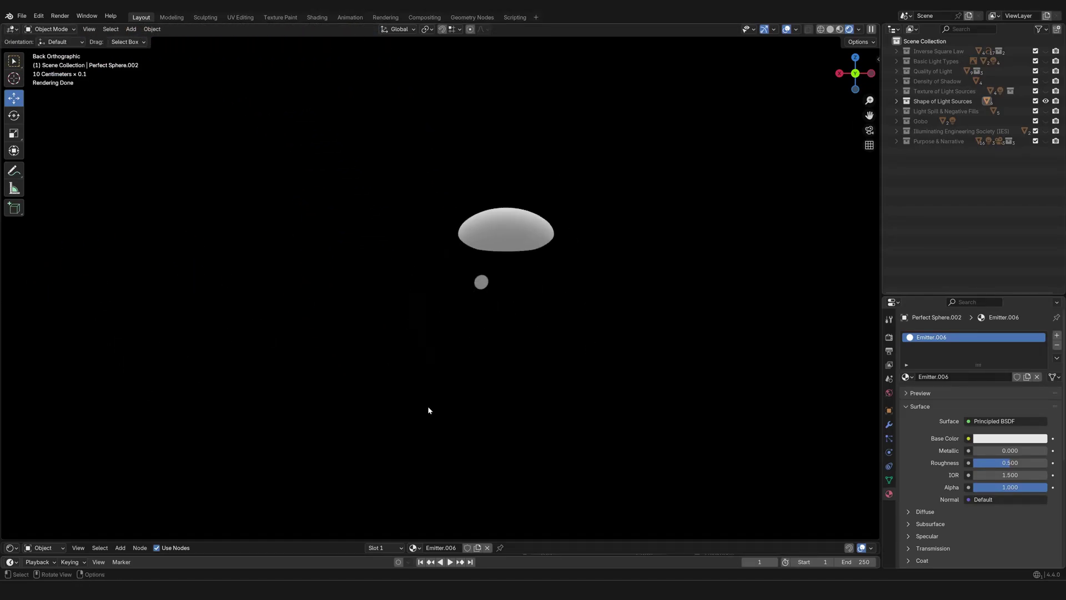
pyautogui.scroll(1, 429, 406)
# Compare the square and round emitters and their reflections on the two black spheres from different perspective angles
pyautogui.scroll(-6, 419, 383)
pyautogui.keyDown('shift'); pyautogui.moveTo(380, 239); pyautogui.dragTo(563, 335, button='middle'); pyautogui.keyUp('shift')
pyautogui.scroll(-4, 542, 336)
pyautogui.keyDown('shift'); pyautogui.moveTo(424, 271); pyautogui.dragTo(640, 365, button='middle'); pyautogui.keyUp('shift')
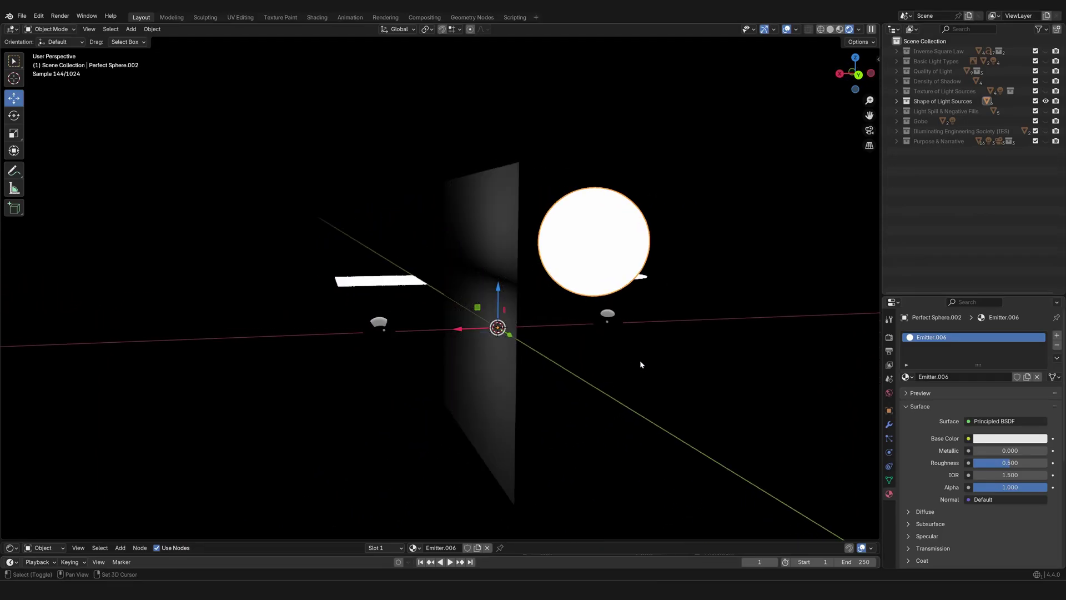
pyautogui.keyDown('shift'); pyautogui.moveTo(702, 348); pyautogui.dragTo(624, 361, button='middle'); pyautogui.keyUp('shift')
pyautogui.scroll(2, 623, 362)
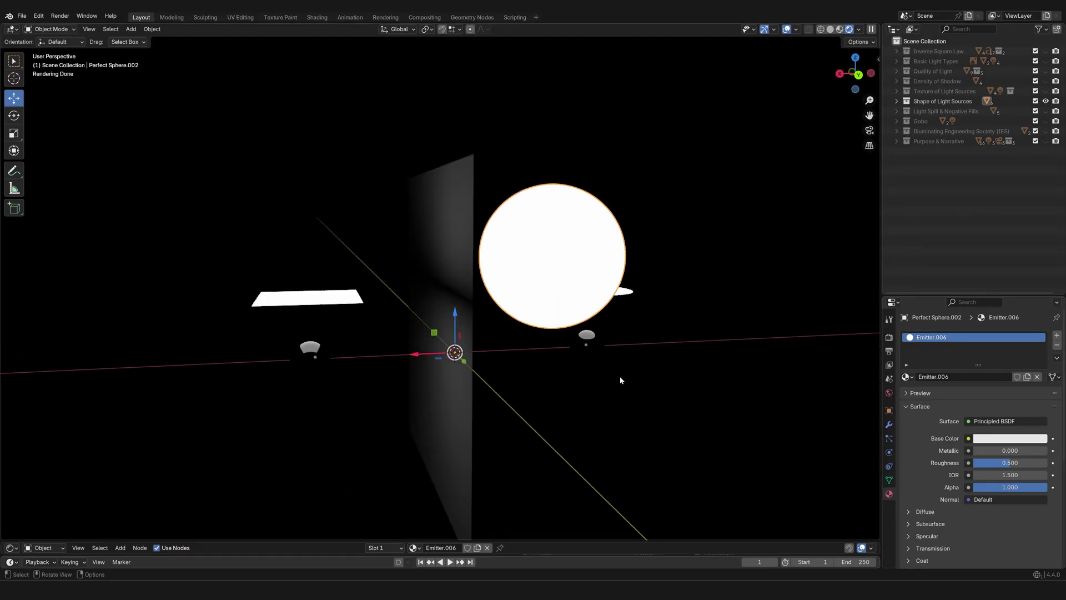
pyautogui.moveTo(625, 413); pyautogui.dragTo(504, 397, button='middle')
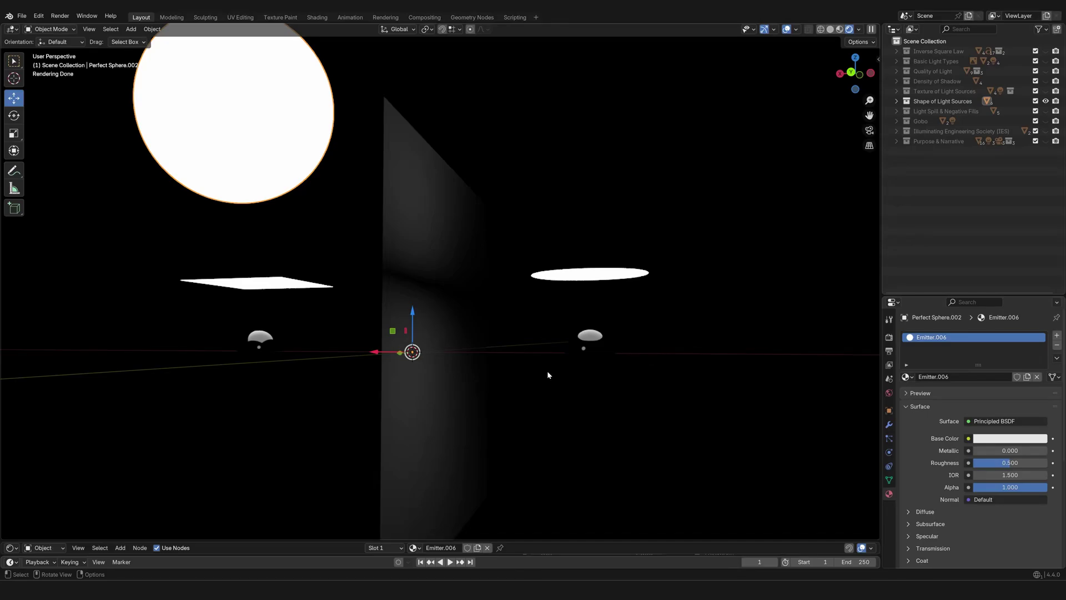
pyautogui.moveTo(548, 376); pyautogui.dragTo(540, 383, button='middle')
pyautogui.moveTo(585, 382); pyautogui.dragTo(562, 383, button='middle')
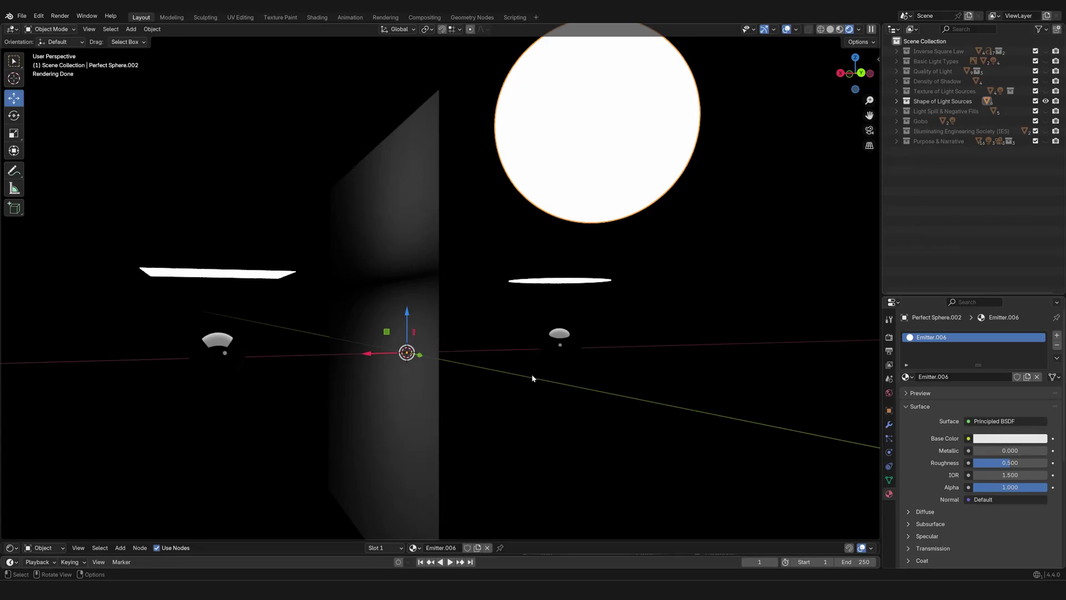
pyautogui.moveTo(526, 389); pyautogui.dragTo(450, 388, button='middle')
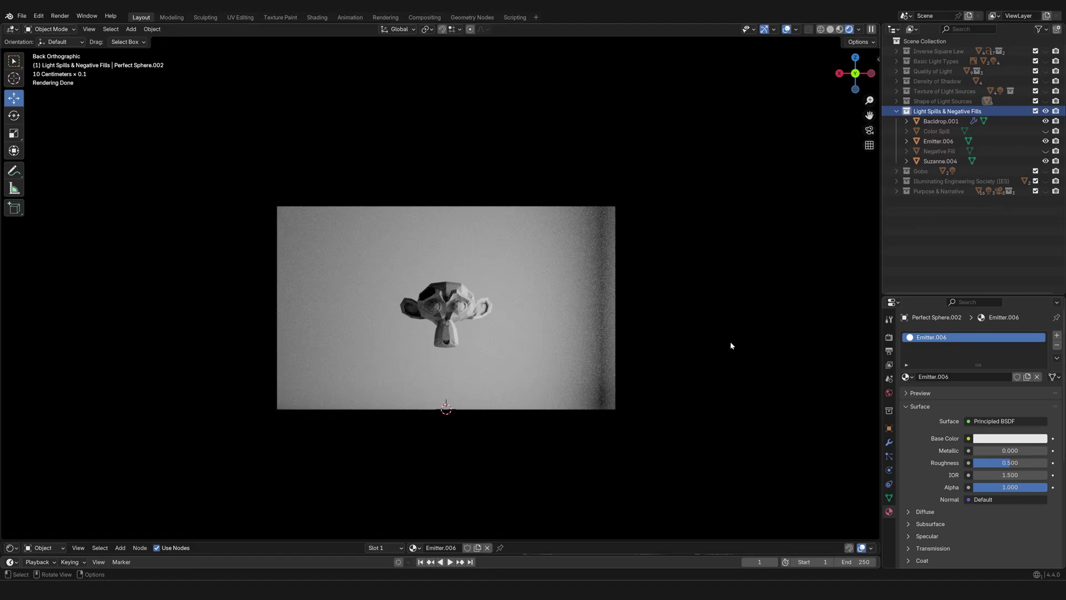
# Make the Color Spill plane visible in the Light Spills & Negative Fills collection and select it
pyautogui.scroll(2, 688, 393)
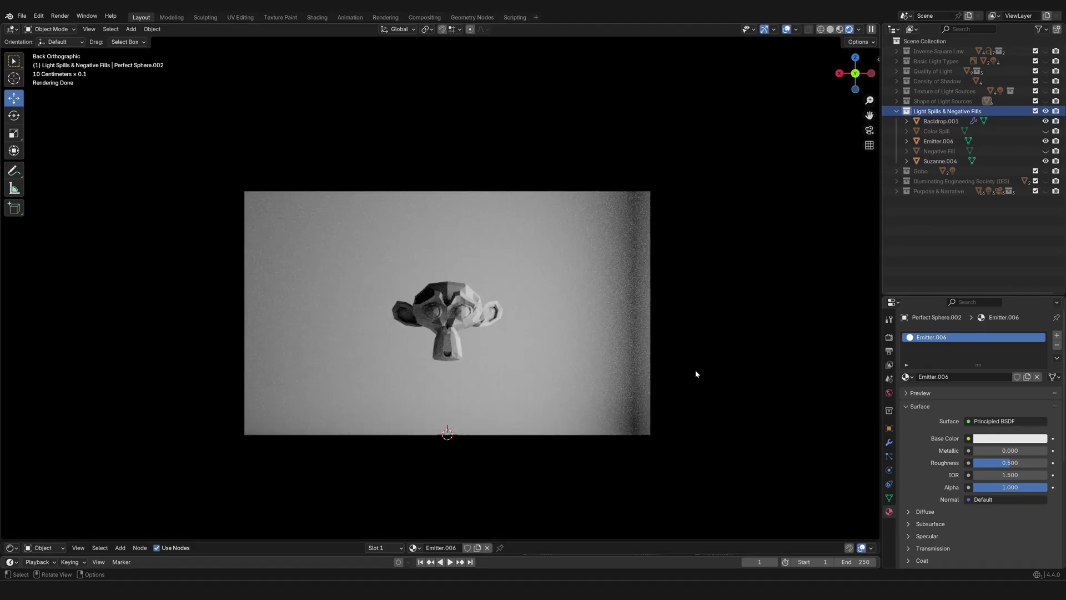
pyautogui.scroll(-1, 691, 383)
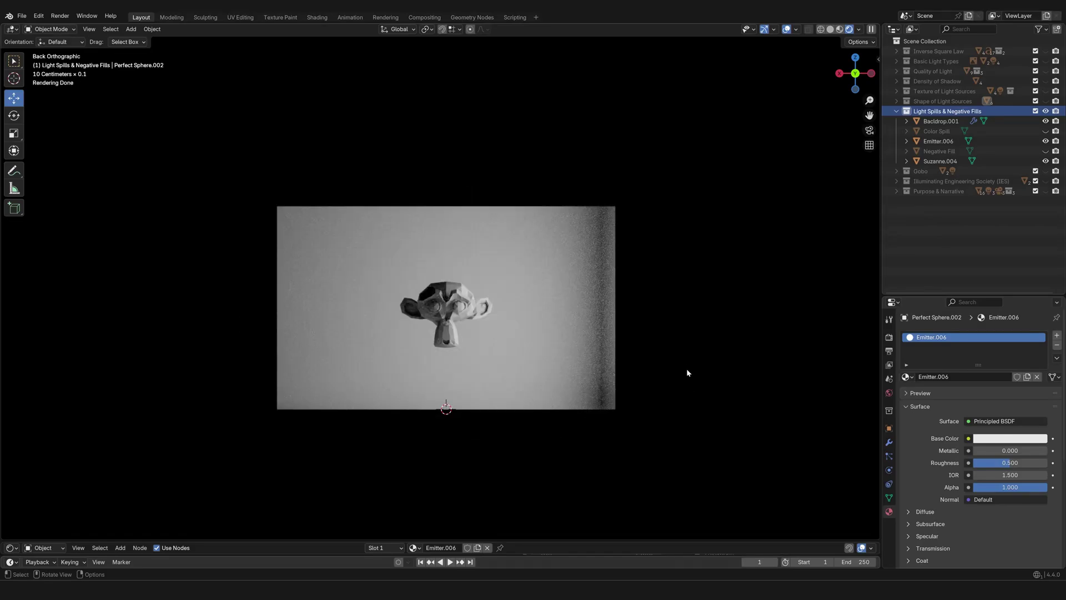
pyautogui.keyDown('shift'); pyautogui.moveTo(644, 337); pyautogui.dragTo(689, 337, button='middle'); pyautogui.keyUp('shift')
pyautogui.moveTo(585, 335); pyautogui.dragTo(488, 413, button='middle')
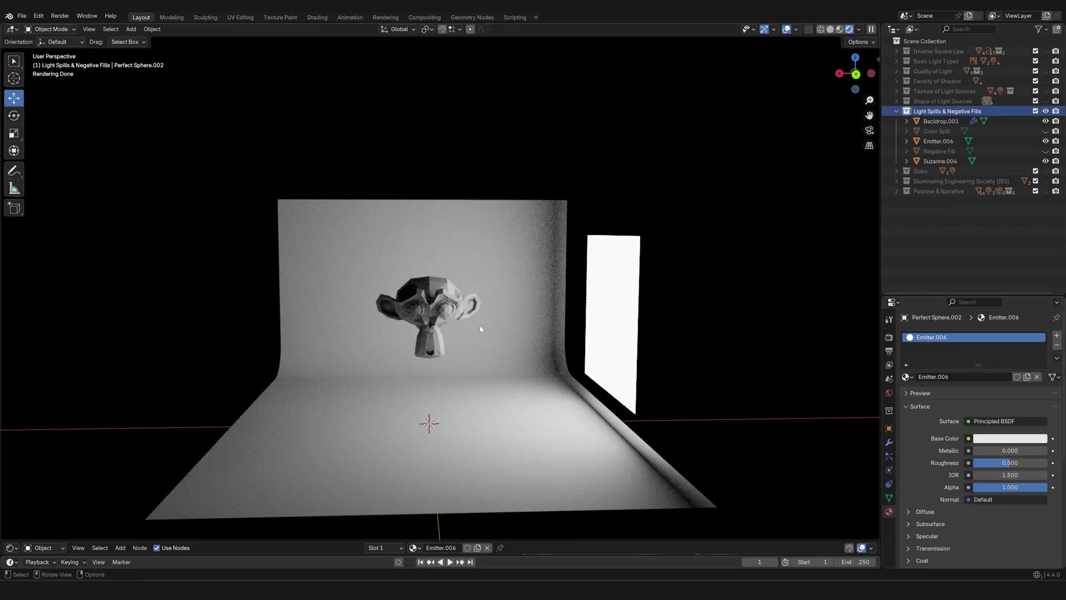
pyautogui.moveTo(481, 329); pyautogui.dragTo(552, 353, button='middle')
pyautogui.scroll(1, 553, 353)
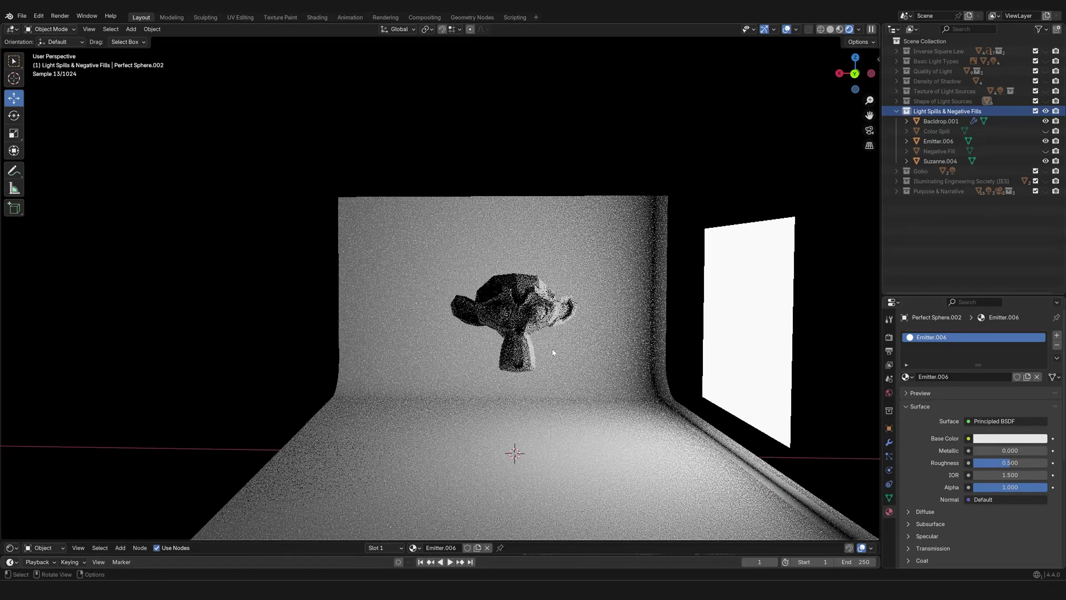
pyautogui.click(1046, 131)
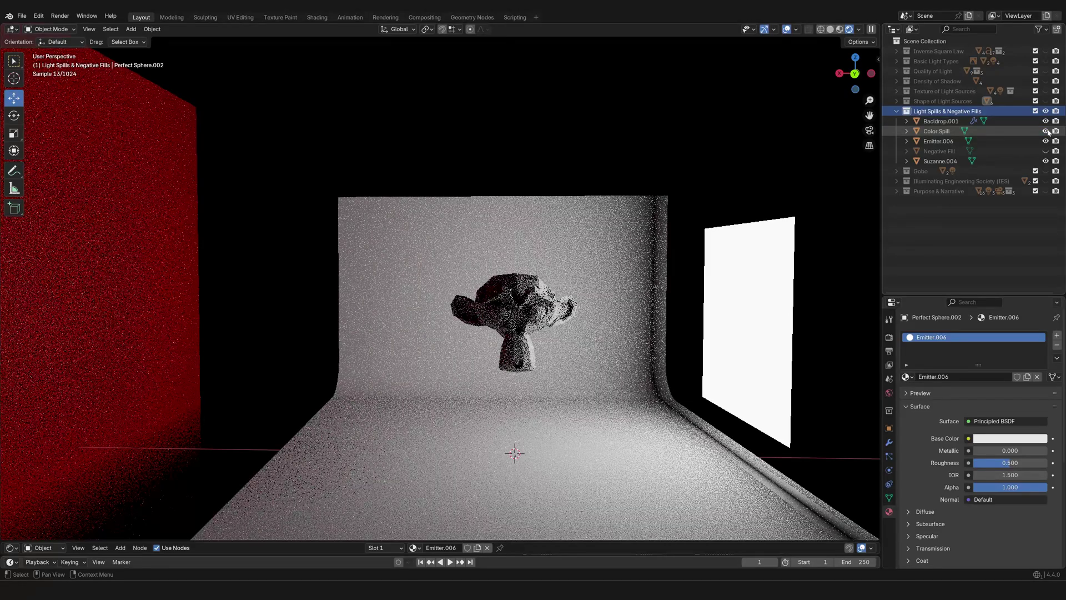
pyautogui.click(937, 131)
# Examine the red plane and the colour it spills onto the monkey head's shadow side, up close and from a distance
pyautogui.moveTo(378, 266); pyautogui.dragTo(223, 271, button='middle')
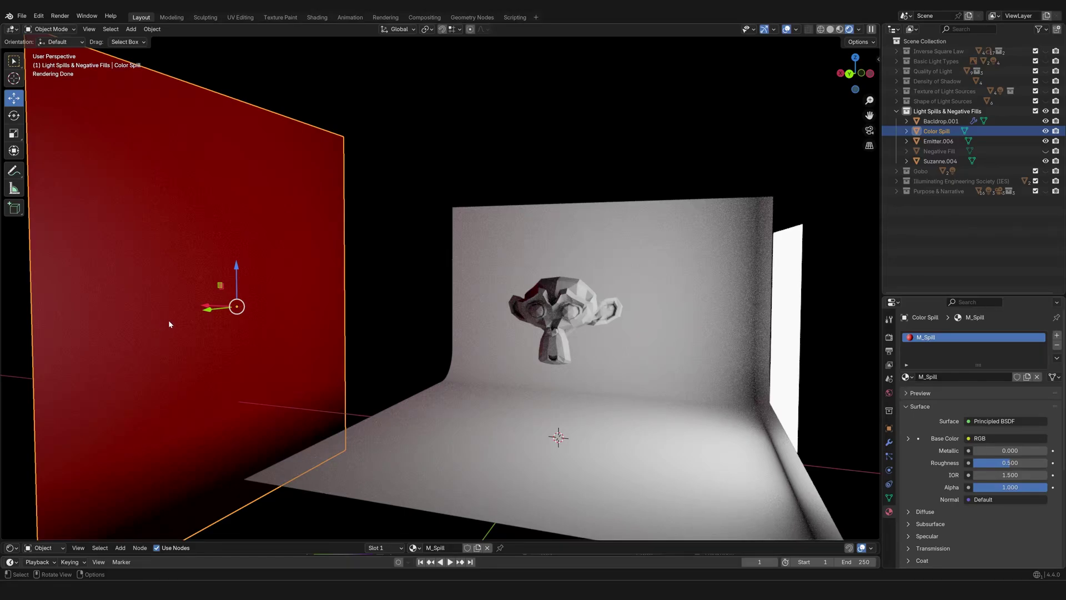
pyautogui.moveTo(471, 285); pyautogui.dragTo(495, 284, button='middle')
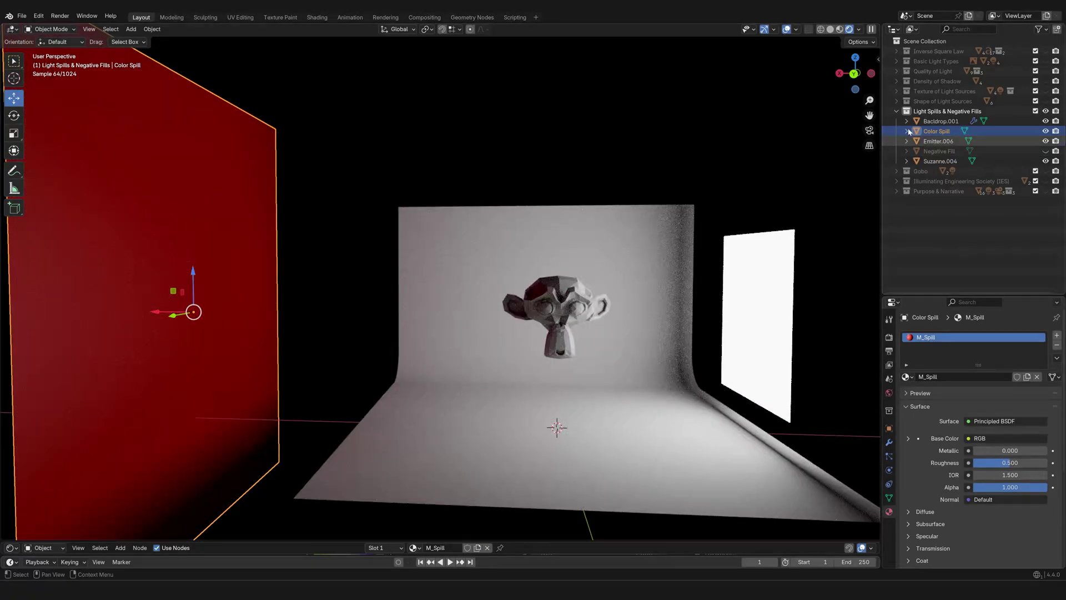
pyautogui.moveTo(854, 82); pyautogui.dragTo(847, 83)
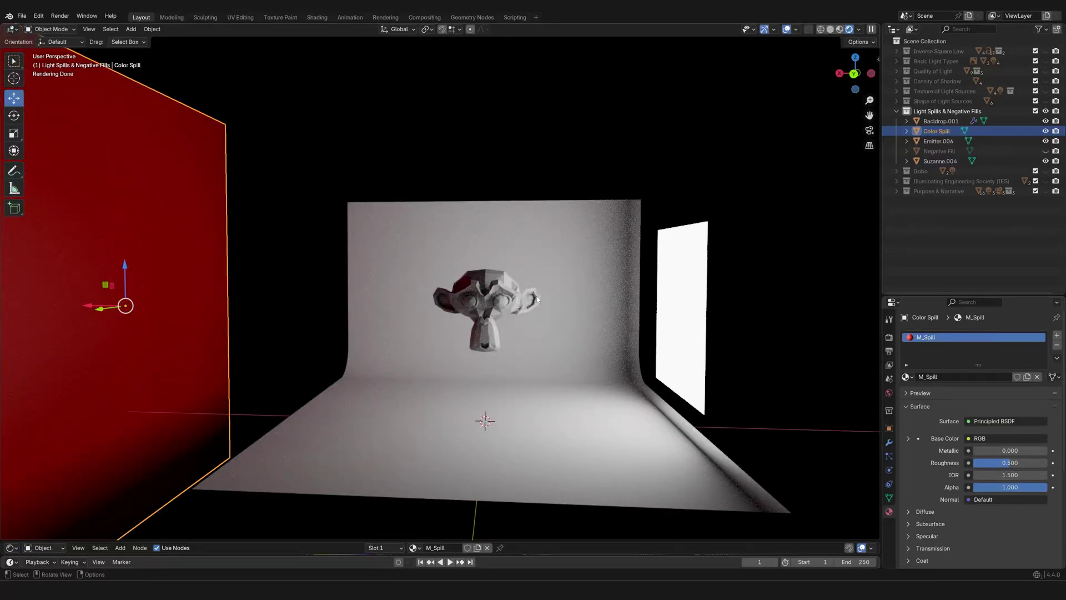
pyautogui.scroll(2, 131, 338)
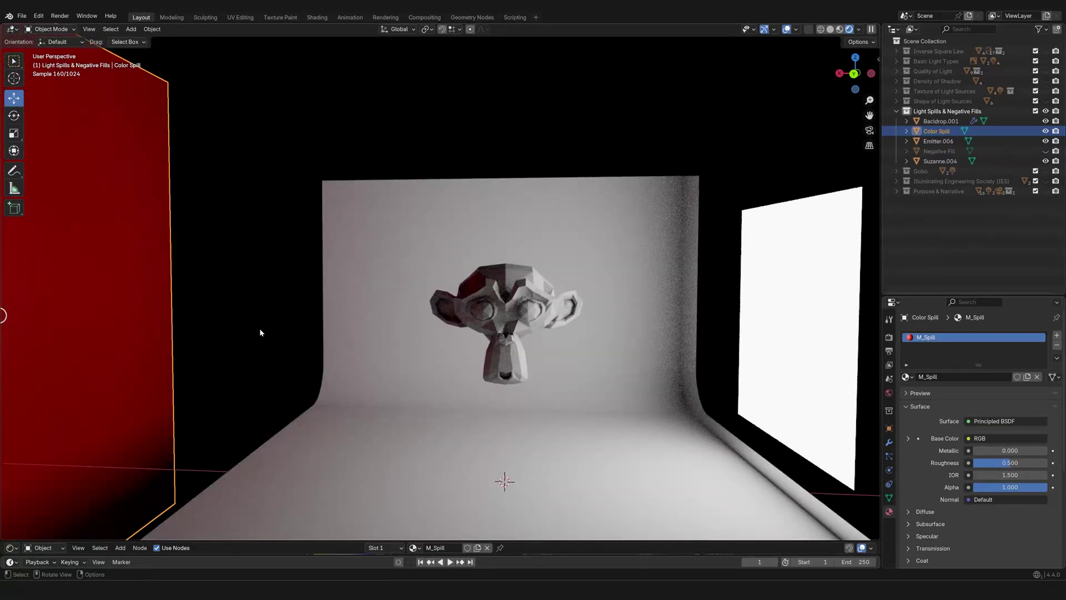
pyautogui.scroll(2, 490, 317)
pyautogui.scroll(2, 490, 317)
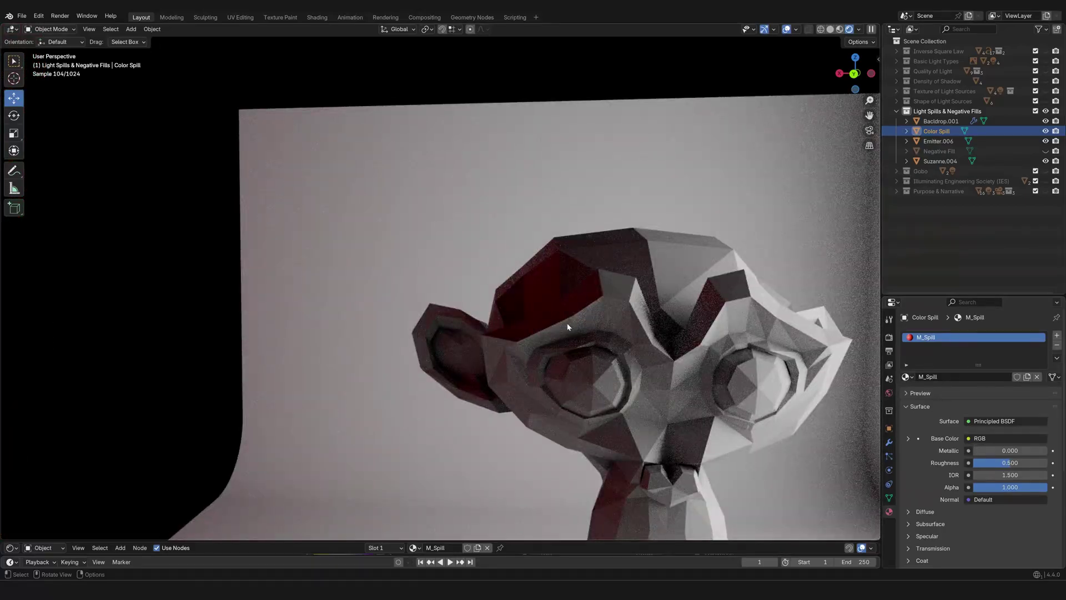
pyautogui.scroll(2, 569, 318)
pyautogui.scroll(1, 622, 324)
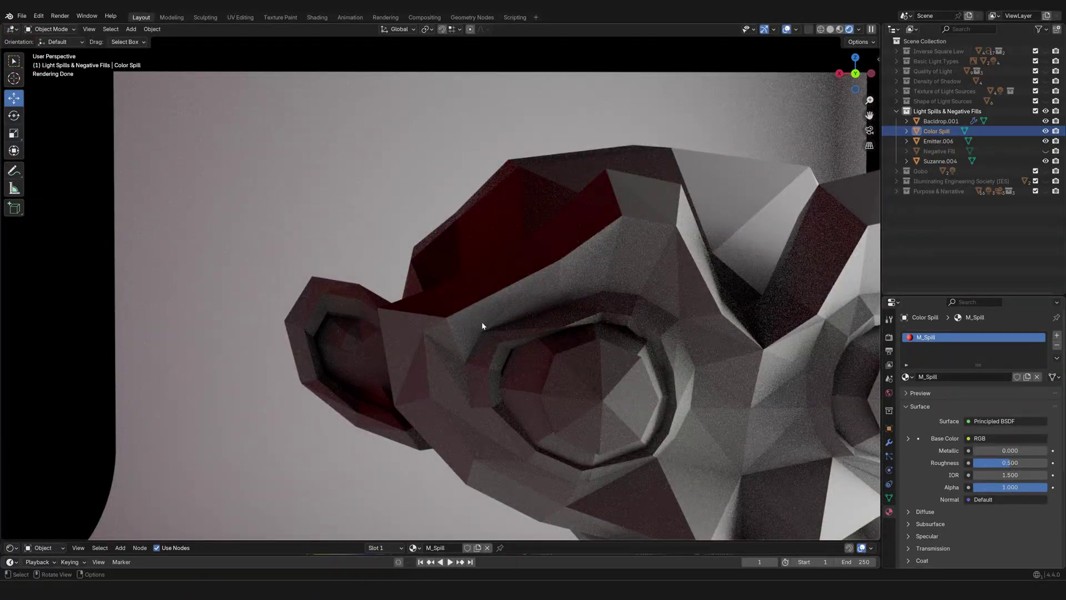
pyautogui.scroll(-10, 482, 322)
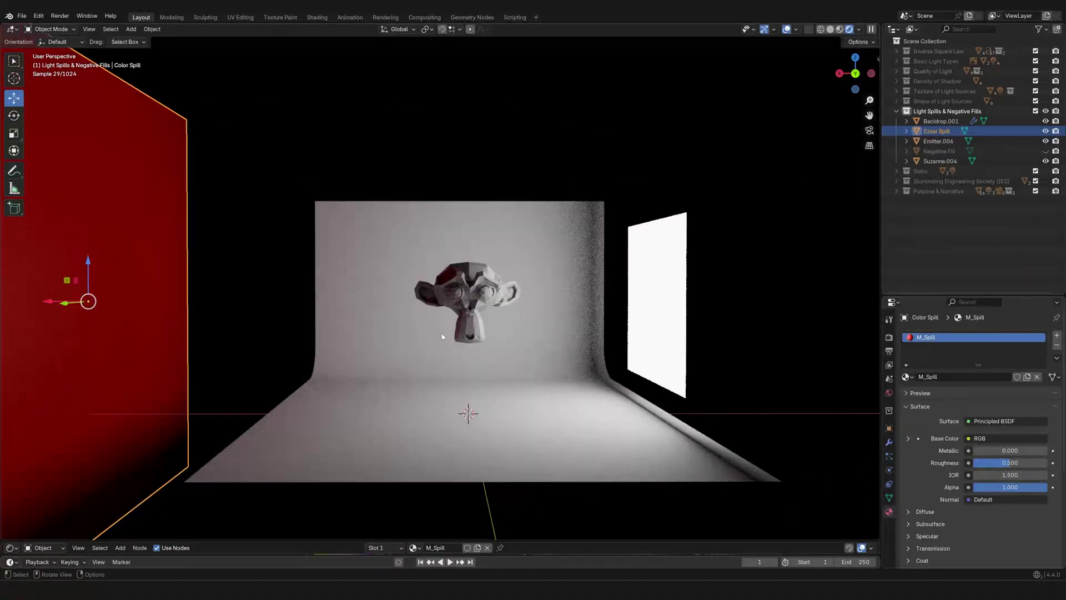
# Examine from several angles how the emitter, red plane, monkey head and backdrop are positioned relative to each other
pyautogui.moveTo(442, 336); pyautogui.dragTo(409, 369, button='middle')
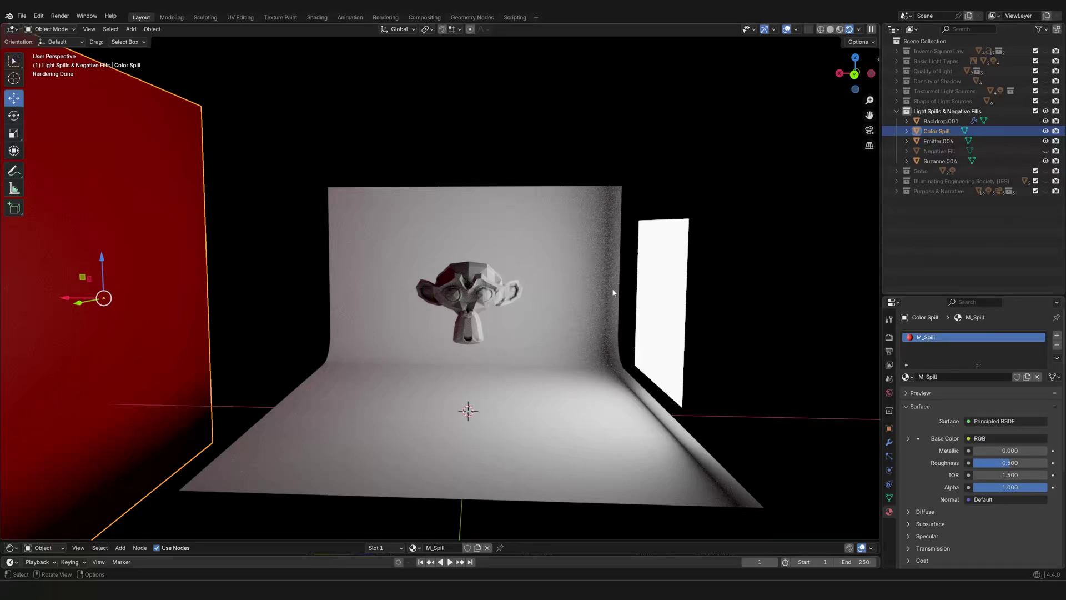
pyautogui.keyDown('shift'); pyautogui.moveTo(633, 284); pyautogui.dragTo(591, 281, button='middle'); pyautogui.keyUp('shift')
pyautogui.moveTo(590, 283); pyautogui.dragTo(324, 251, button='middle')
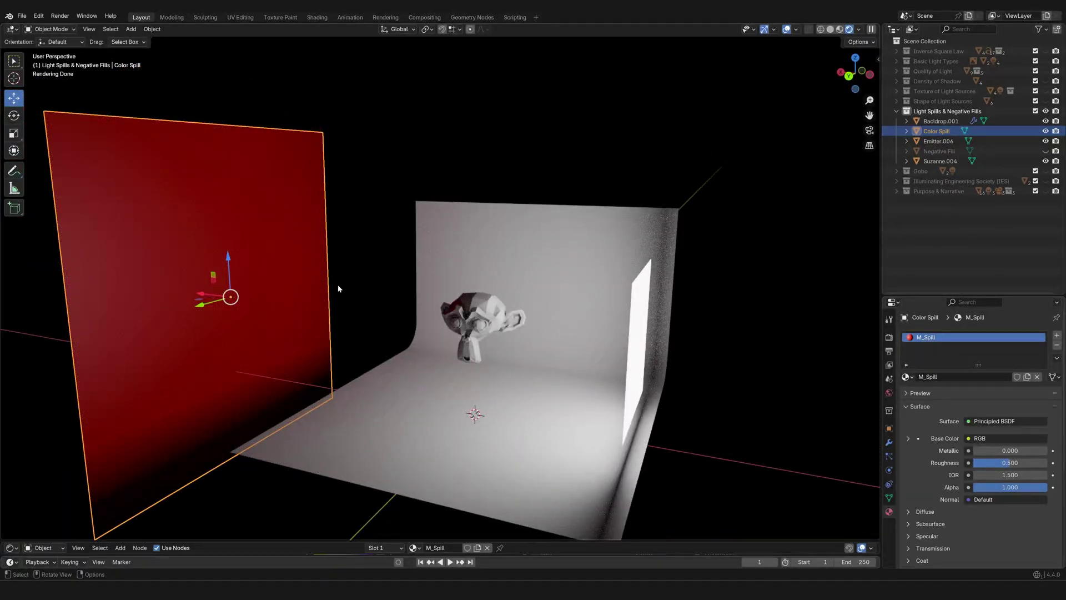
pyautogui.moveTo(361, 329); pyautogui.dragTo(400, 347, button='middle')
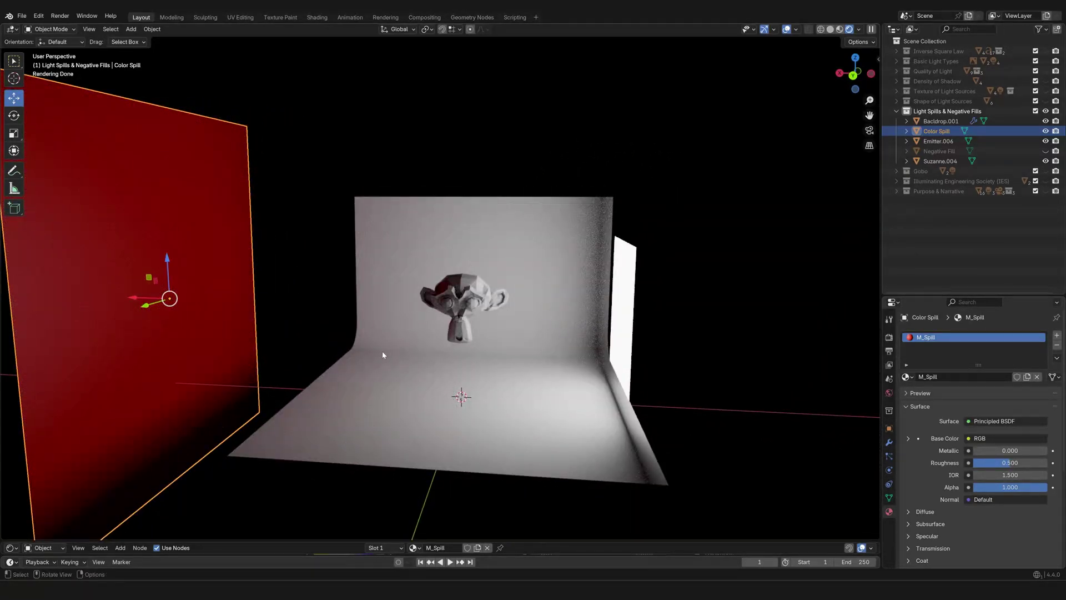
pyautogui.moveTo(329, 305); pyautogui.dragTo(331, 315, button='middle')
pyautogui.moveTo(450, 323); pyautogui.dragTo(605, 295, button='middle')
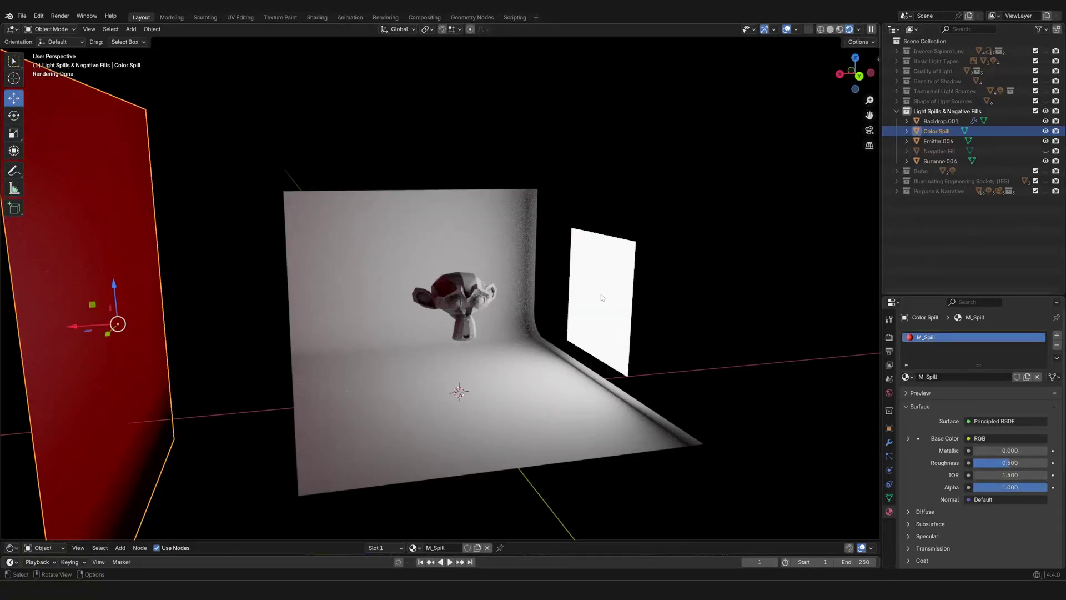
pyautogui.moveTo(601, 297); pyautogui.dragTo(475, 310, button='middle')
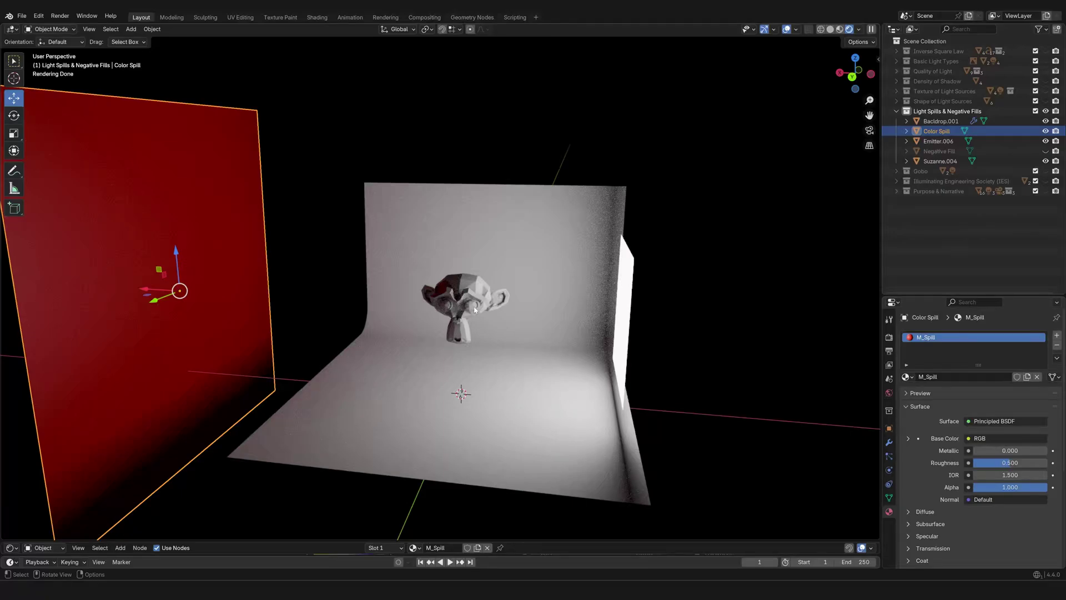
pyautogui.moveTo(475, 310); pyautogui.dragTo(396, 357, button='middle')
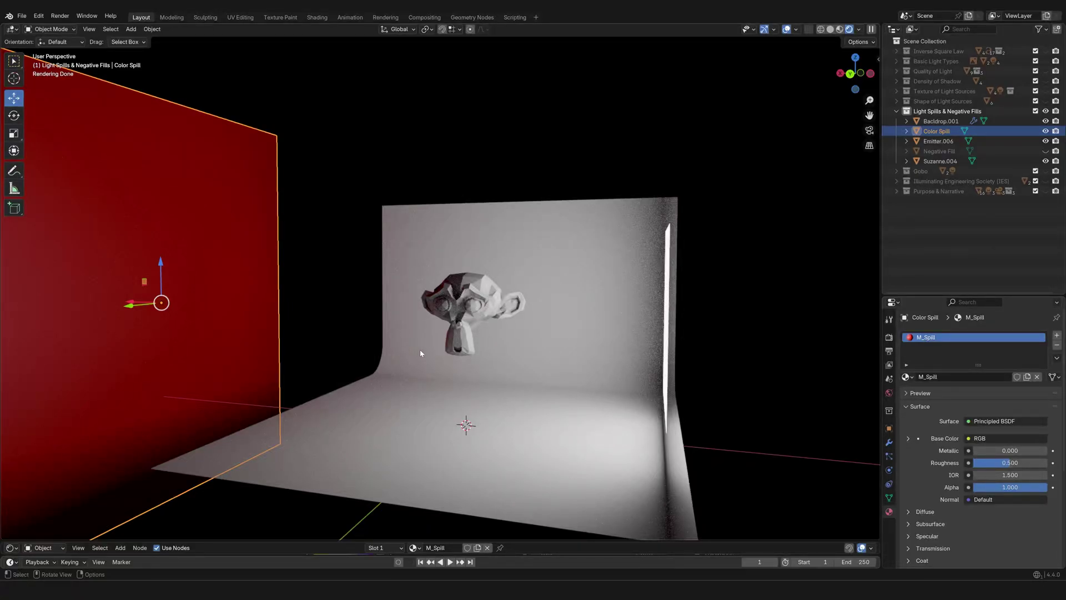
pyautogui.moveTo(405, 355); pyautogui.dragTo(457, 356, button='middle')
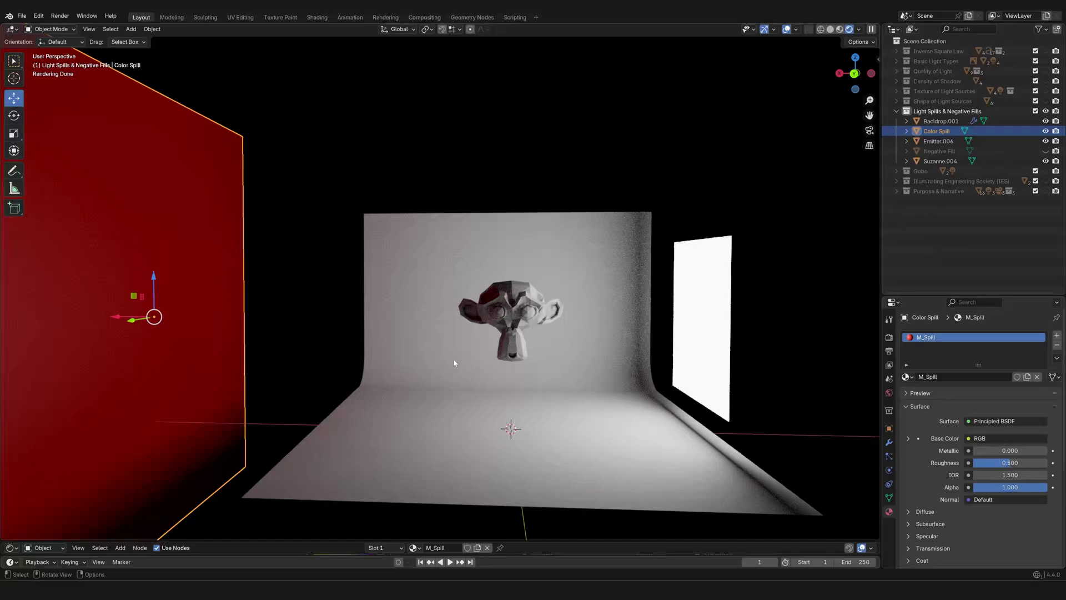
# Hide the Color Spill plane, then show the Negative Fill plane in the same collection and select it
pyautogui.moveTo(443, 362); pyautogui.dragTo(394, 366, button='middle')
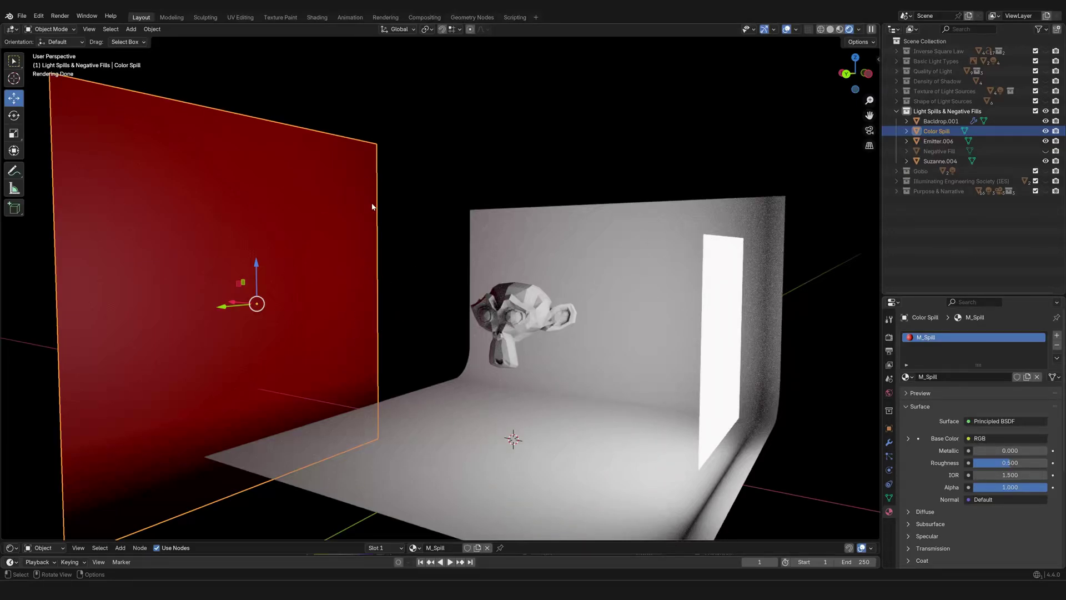
pyautogui.moveTo(402, 262); pyautogui.dragTo(298, 294, button='middle')
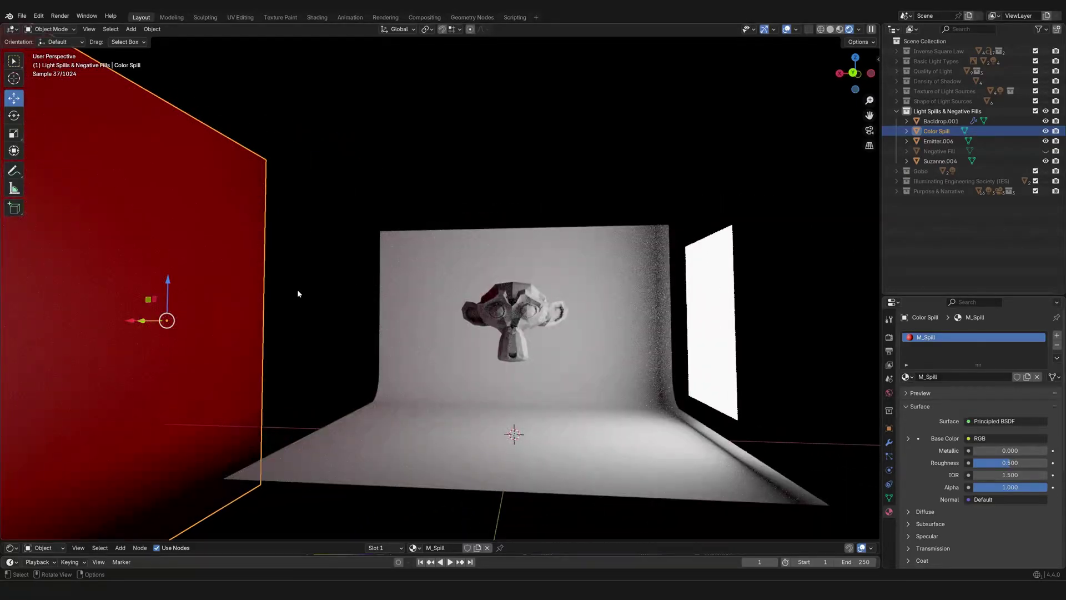
pyautogui.moveTo(609, 368); pyautogui.dragTo(810, 110, button='middle')
pyautogui.click(1045, 132)
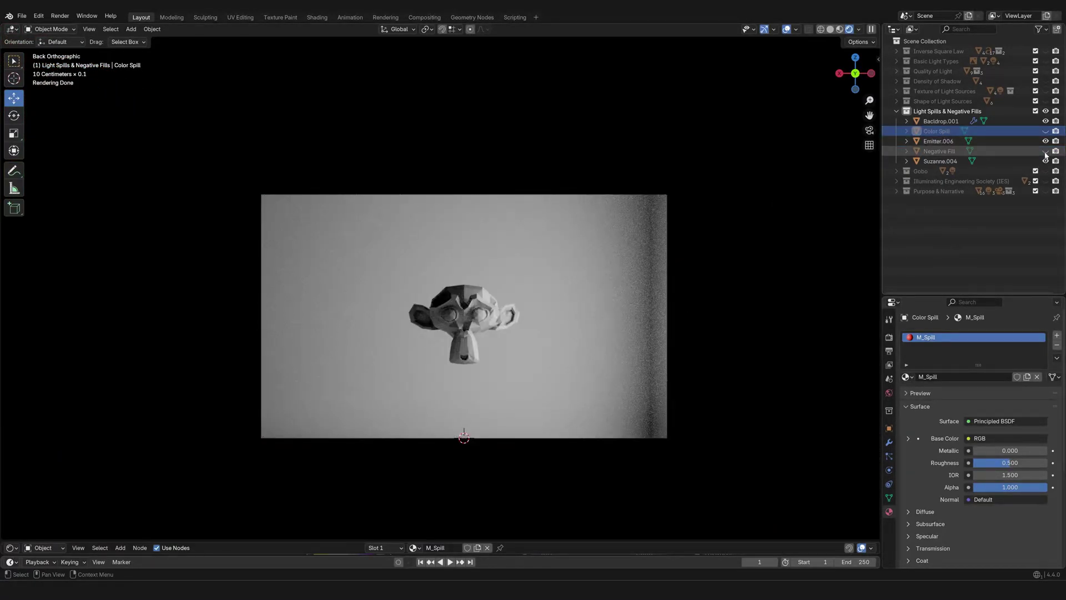
pyautogui.click(1046, 152)
pyautogui.click(940, 152)
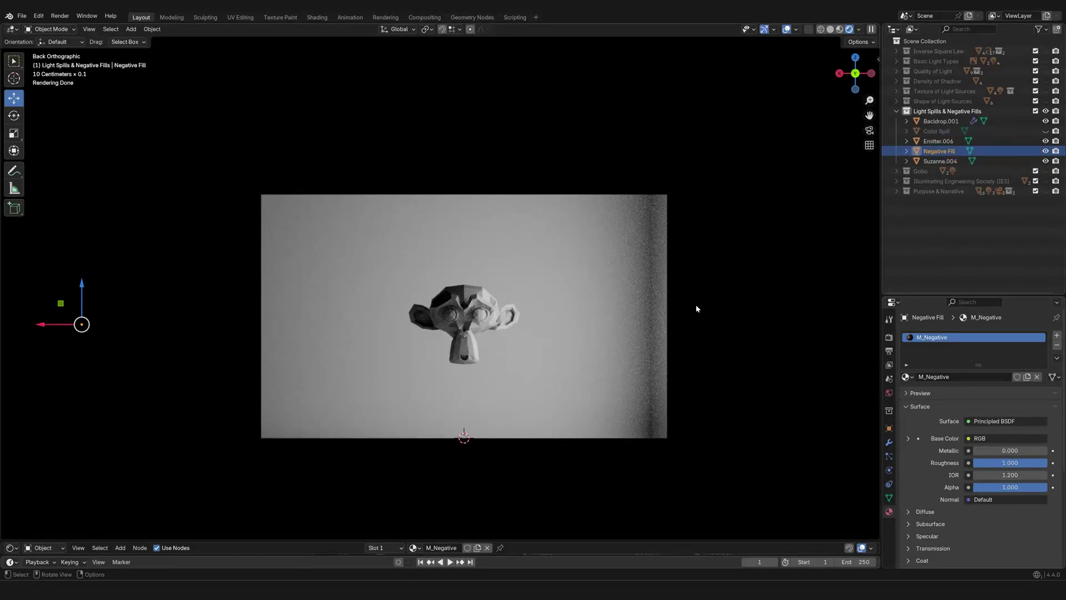
# Examine from several angles how the black Negative Fill plane is positioned relative to the emitter, monkey head and backdrop
pyautogui.moveTo(608, 318); pyautogui.dragTo(277, 307, button='middle')
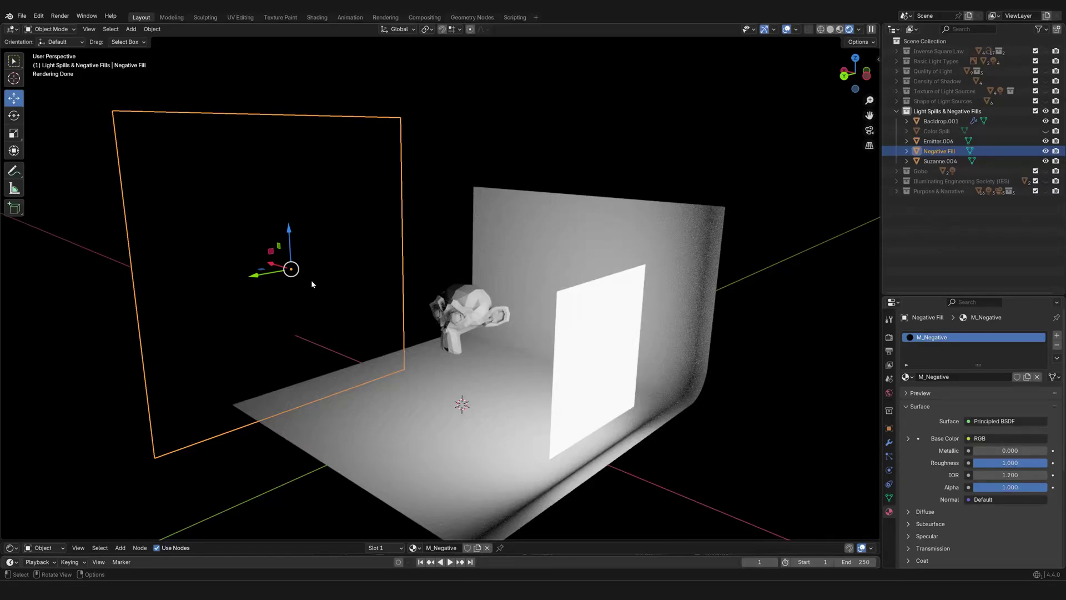
pyautogui.moveTo(311, 284)
pyautogui.mouseDown(button='middle')
pyautogui.moveTo(325, 292)
pyautogui.moveTo(296, 297)
pyautogui.mouseUp(button='middle')
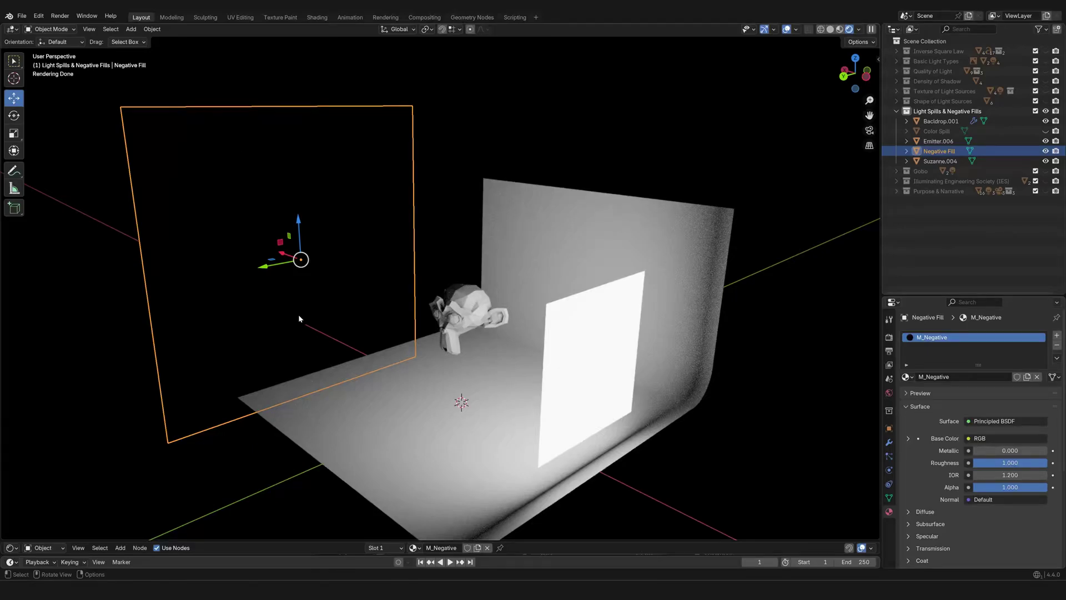
pyautogui.moveTo(298, 313); pyautogui.dragTo(358, 342, button='middle')
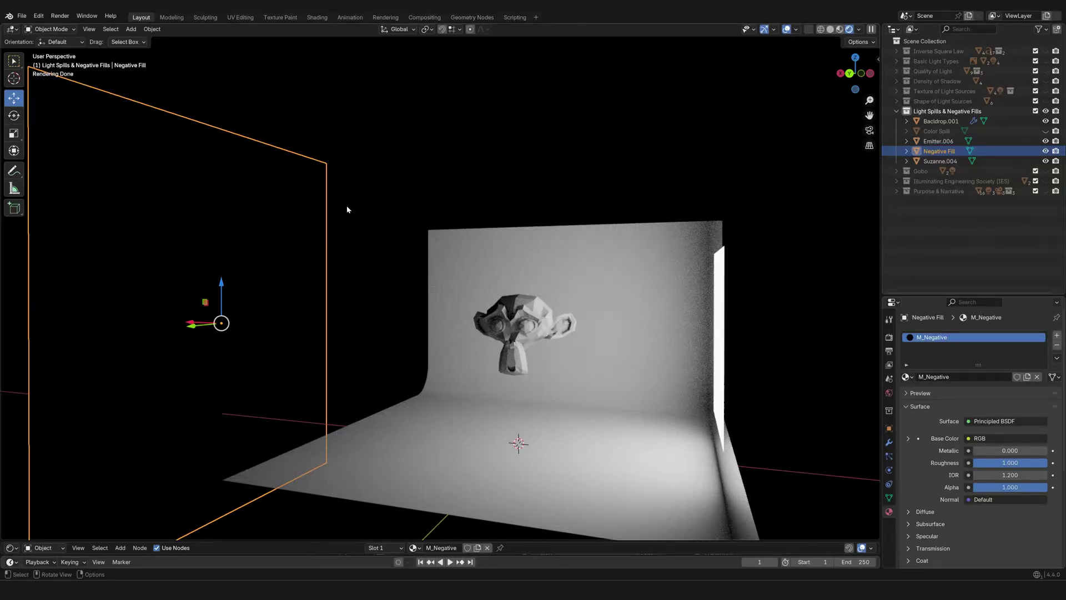
pyautogui.moveTo(304, 326); pyautogui.dragTo(322, 339, button='middle')
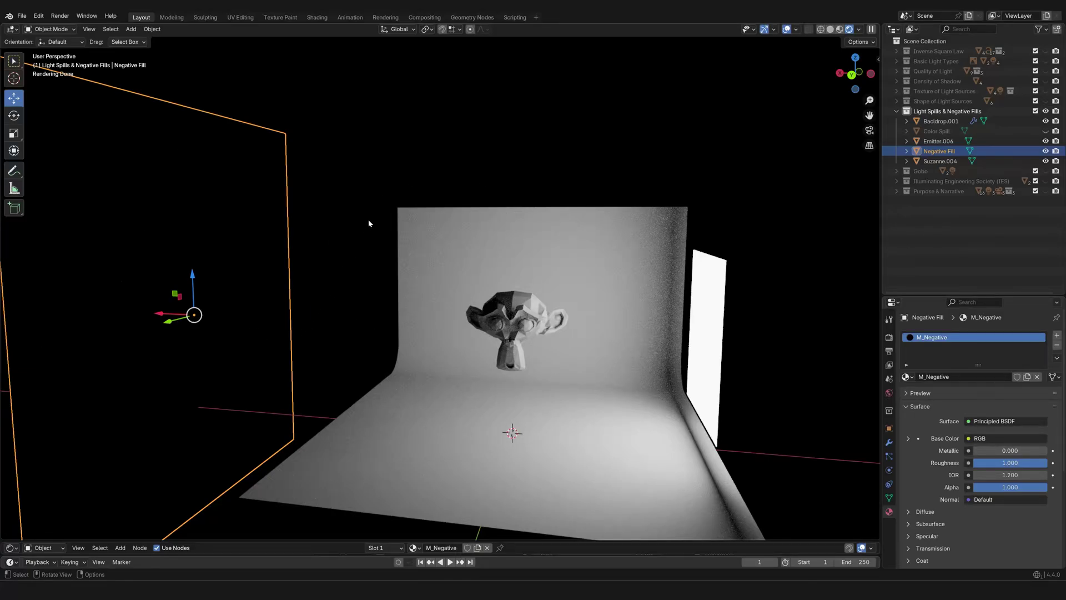
# Compare the monkey head's shadow side up close from the back view with the Negative Fill plane hidden and shown
pyautogui.click(861, 80)
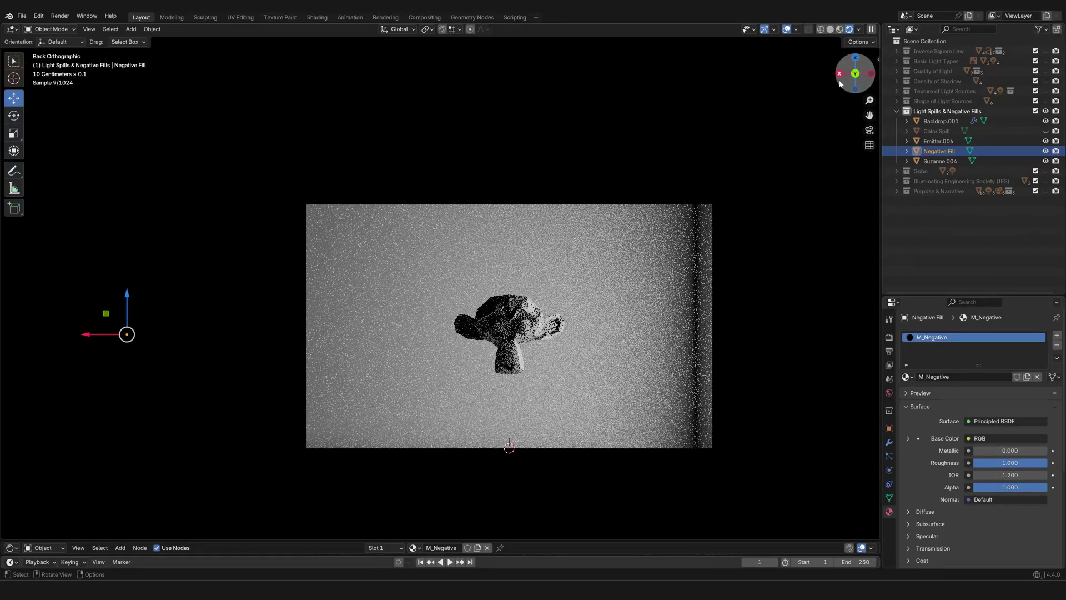
pyautogui.scroll(6, 478, 290)
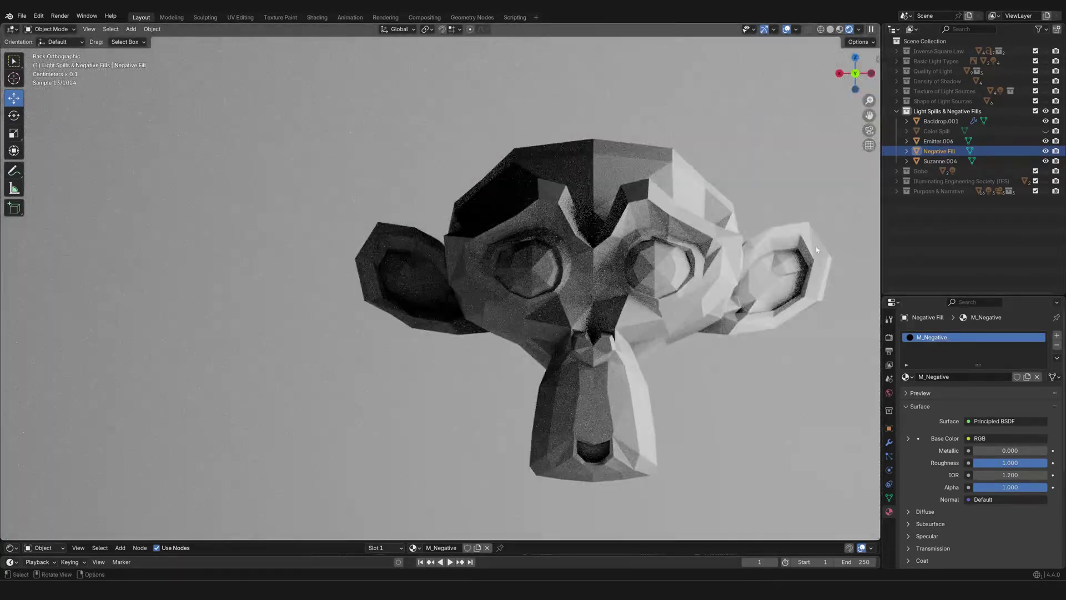
pyautogui.click(1046, 151)
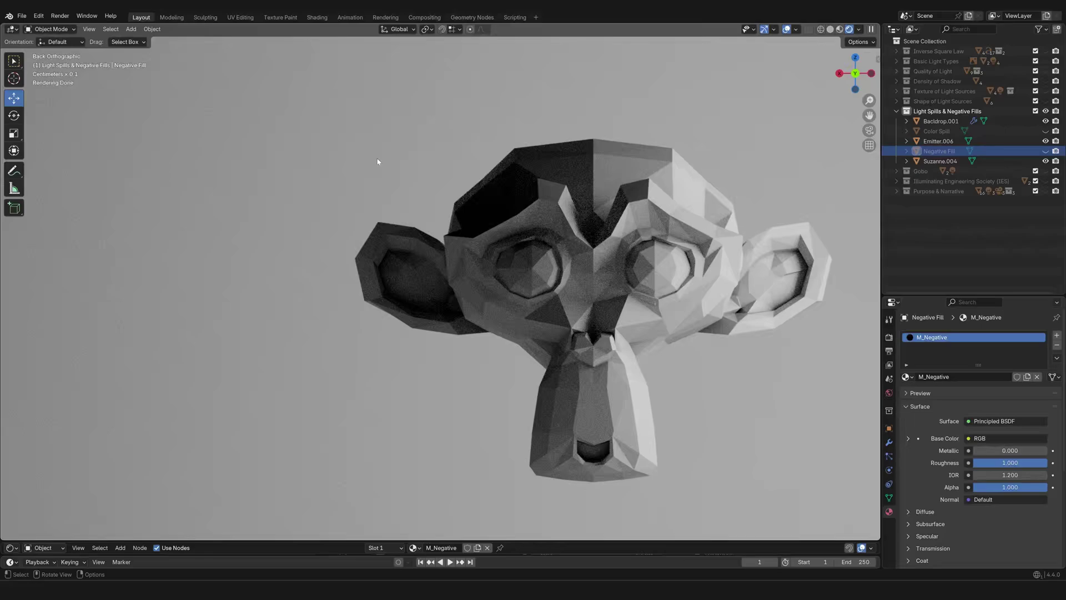
pyautogui.click(1047, 152)
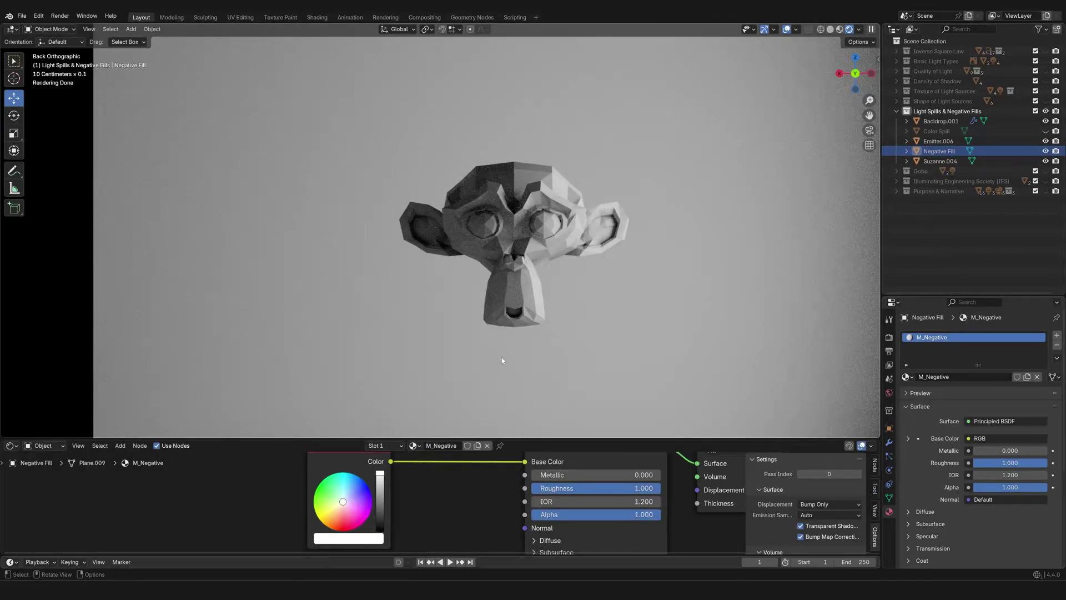
# Darken the RGB colour feeding the M_Negative material's base colour to black
pyautogui.scroll(-1, 501, 360)
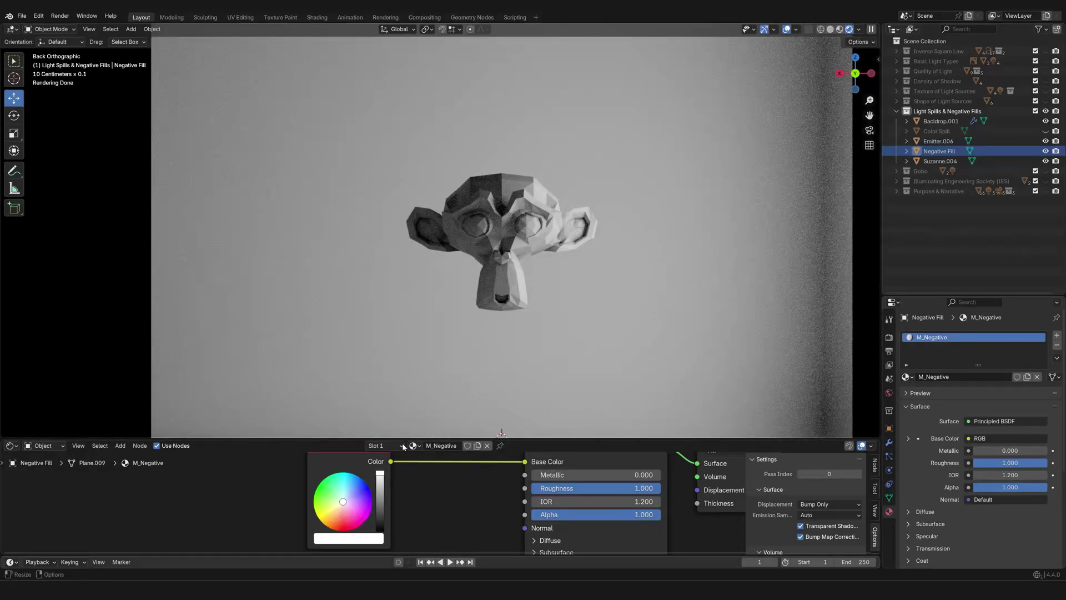
pyautogui.moveTo(380, 477); pyautogui.dragTo(380, 531)
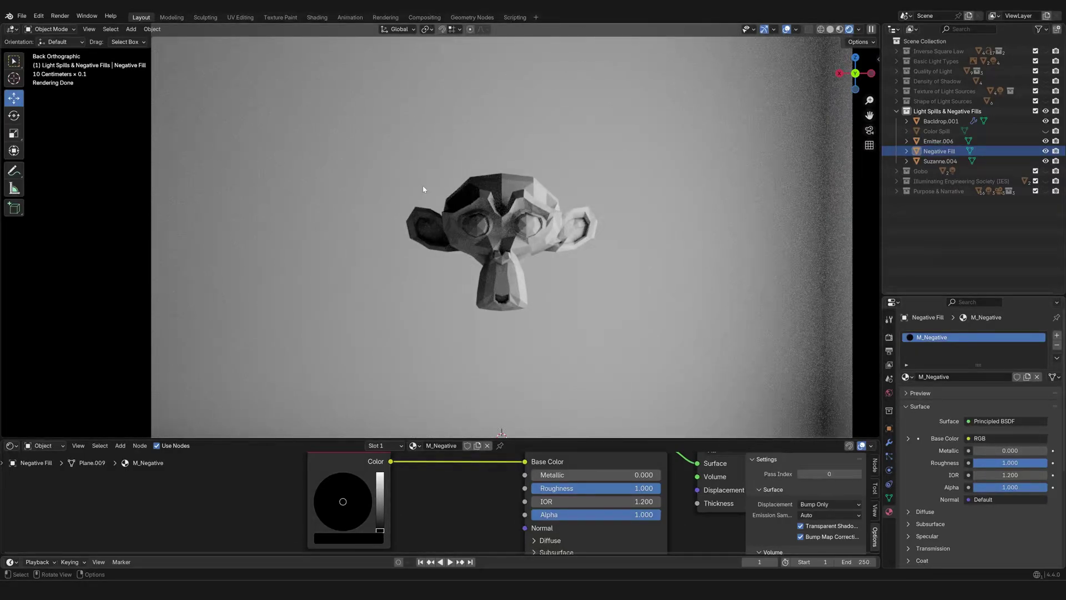
pyautogui.scroll(-4, 423, 188)
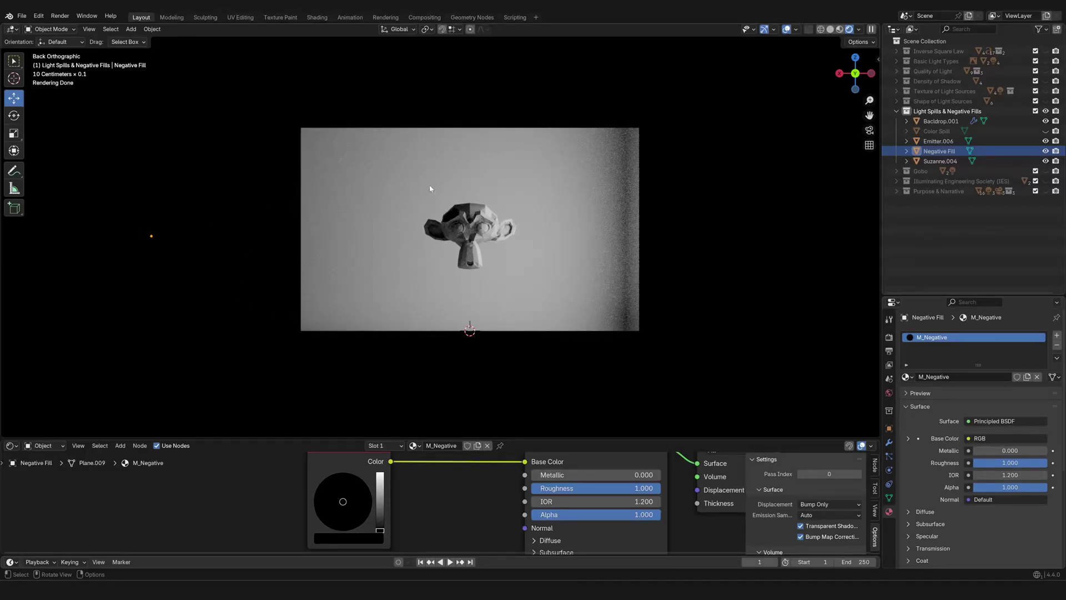
# Add a spot light to the scene and raise it about 433 mm along Z above the monkey head
pyautogui.moveTo(369, 268); pyautogui.dragTo(449, 285, button='middle')
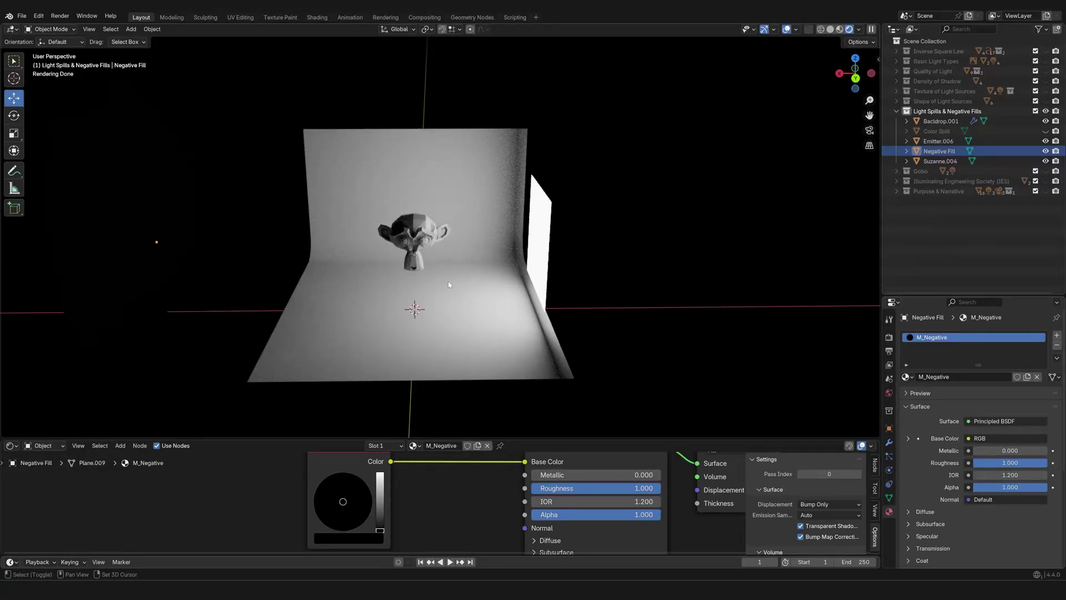
pyautogui.hotkey('shift', 'a')
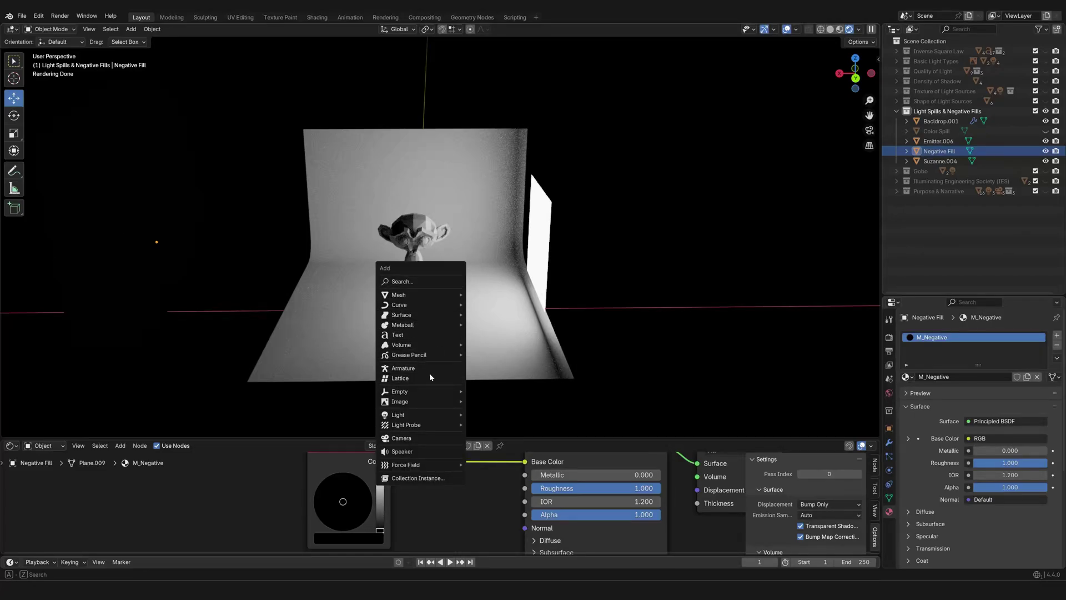
pyautogui.moveTo(424, 416)
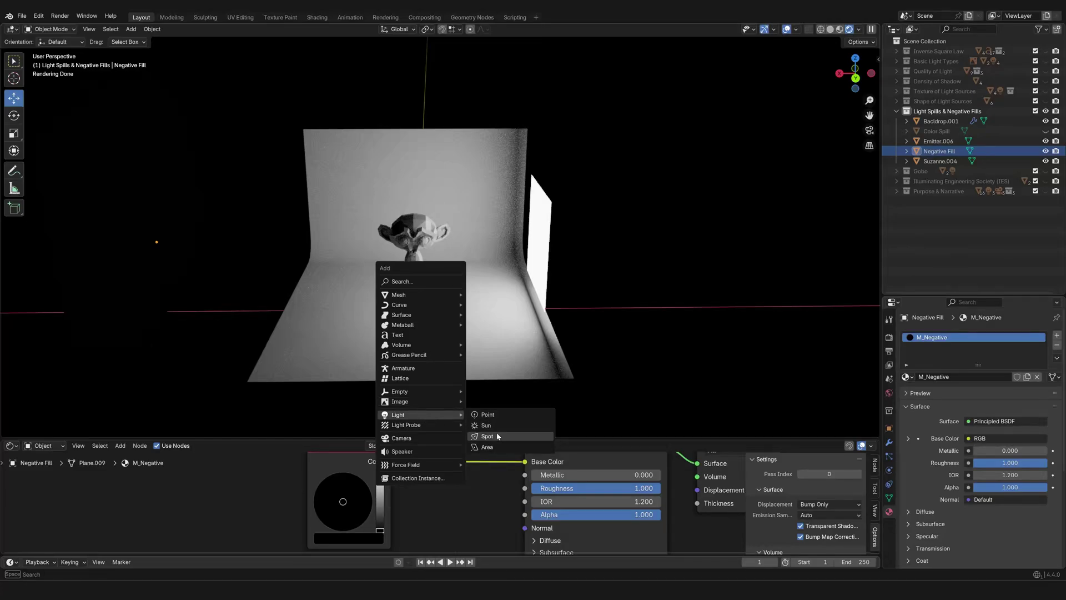
pyautogui.click(507, 436)
pyautogui.keyDown('shift'); pyautogui.moveTo(481, 311); pyautogui.dragTo(524, 349, button='middle'); pyautogui.keyUp('shift')
pyautogui.press('g')
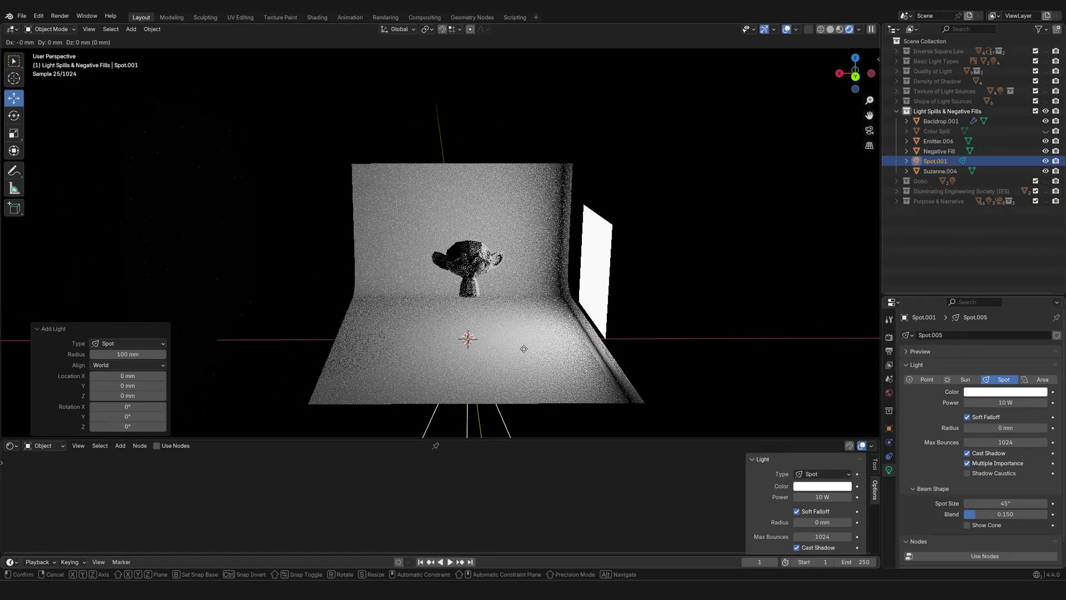
pyautogui.press('z')
pyautogui.click(520, 118)
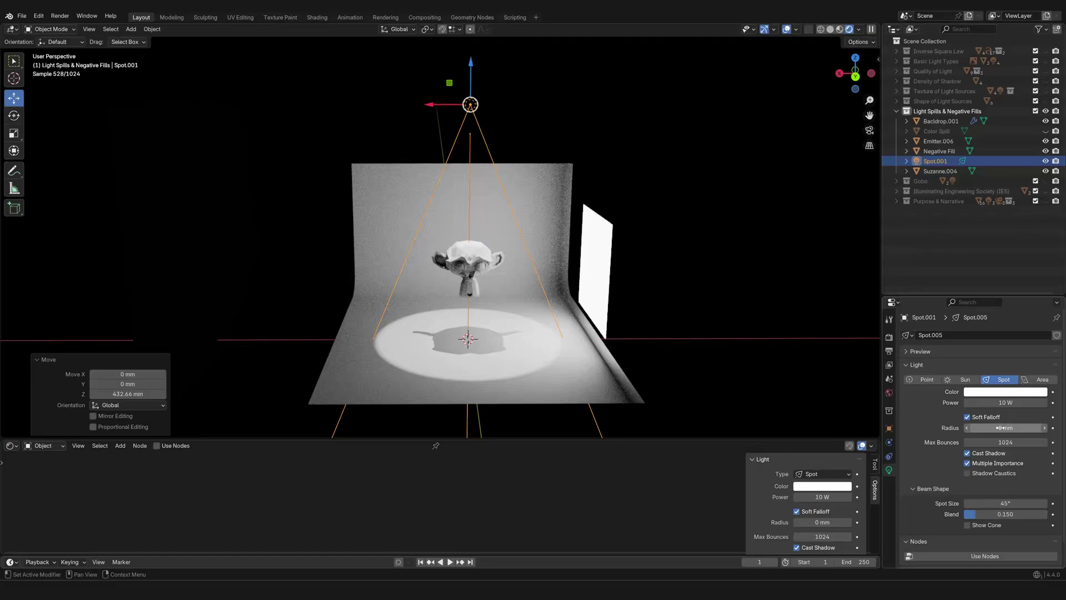
# Set the spot light's power to -1000 W and its beam blend to 1.000
pyautogui.doubleClick(1015, 402)
pyautogui.write('-1000')
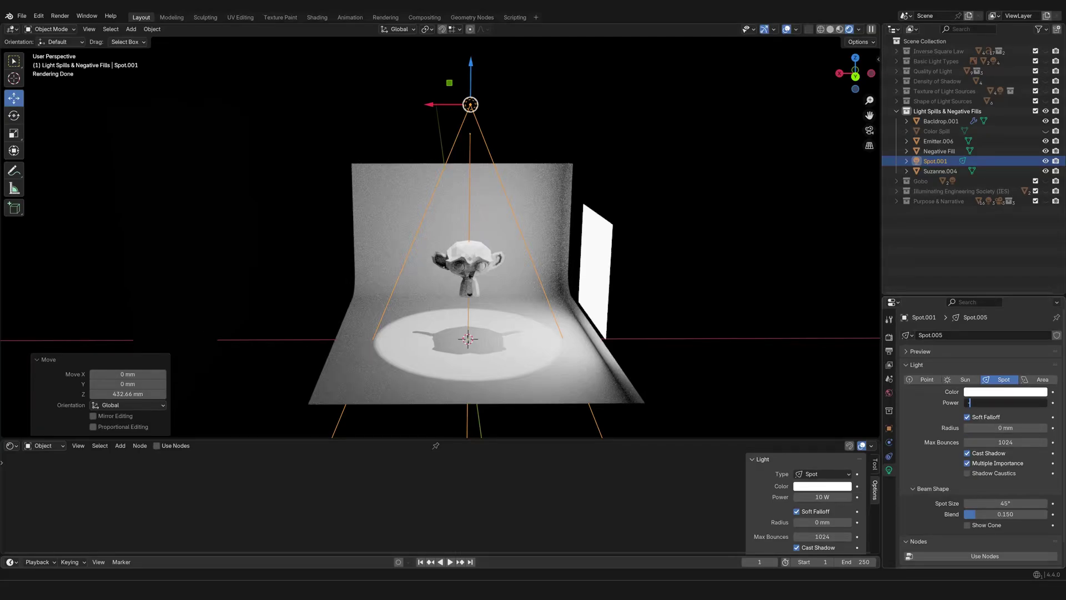
pyautogui.press('Return')
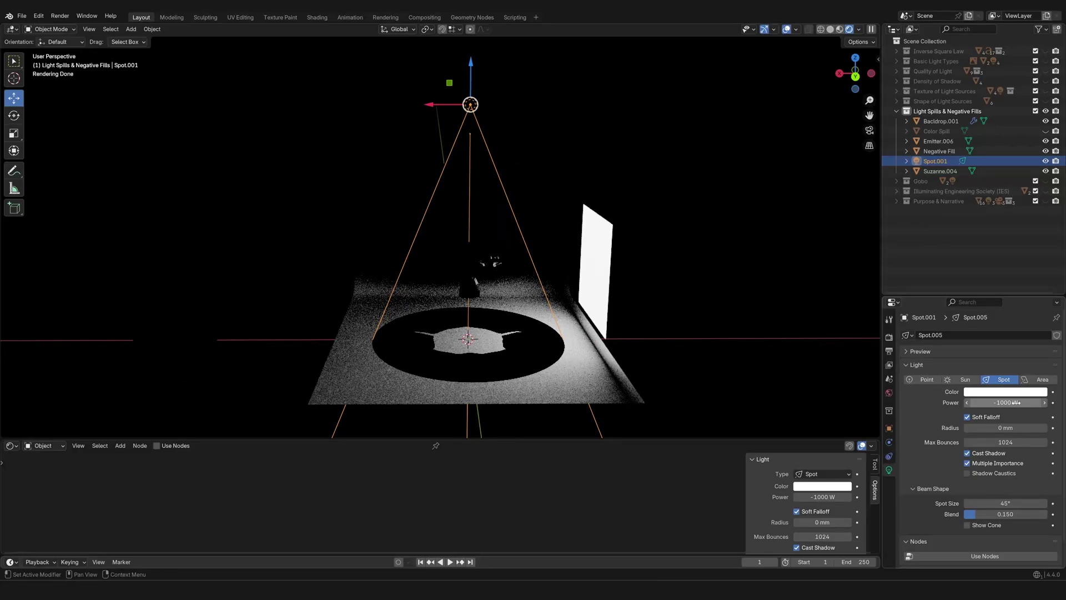
pyautogui.moveTo(986, 516); pyautogui.dragTo(1057, 516)
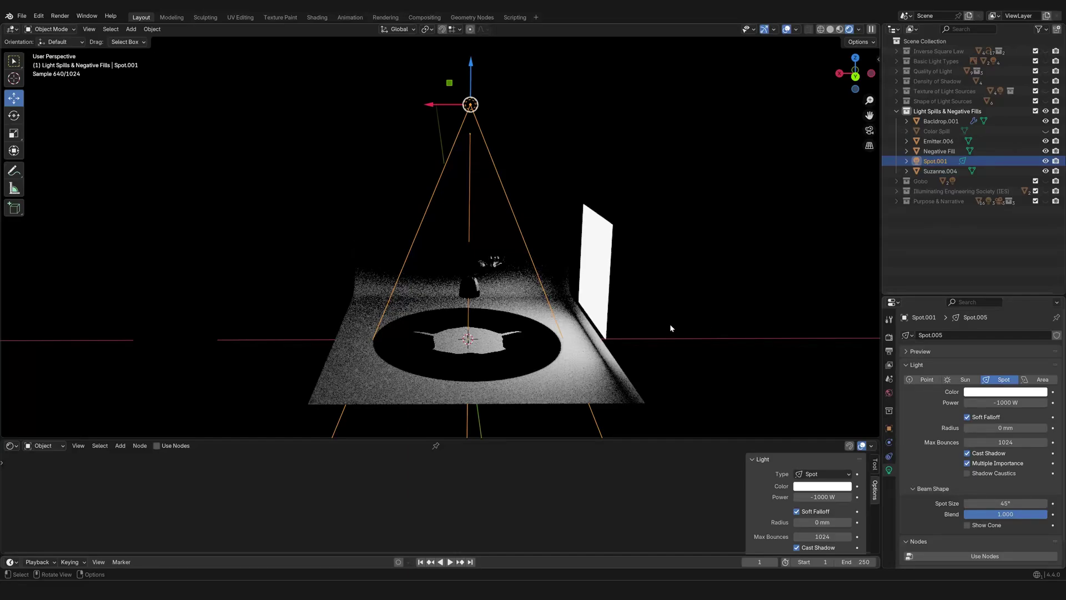
pyautogui.moveTo(628, 319); pyautogui.dragTo(682, 315, button='middle')
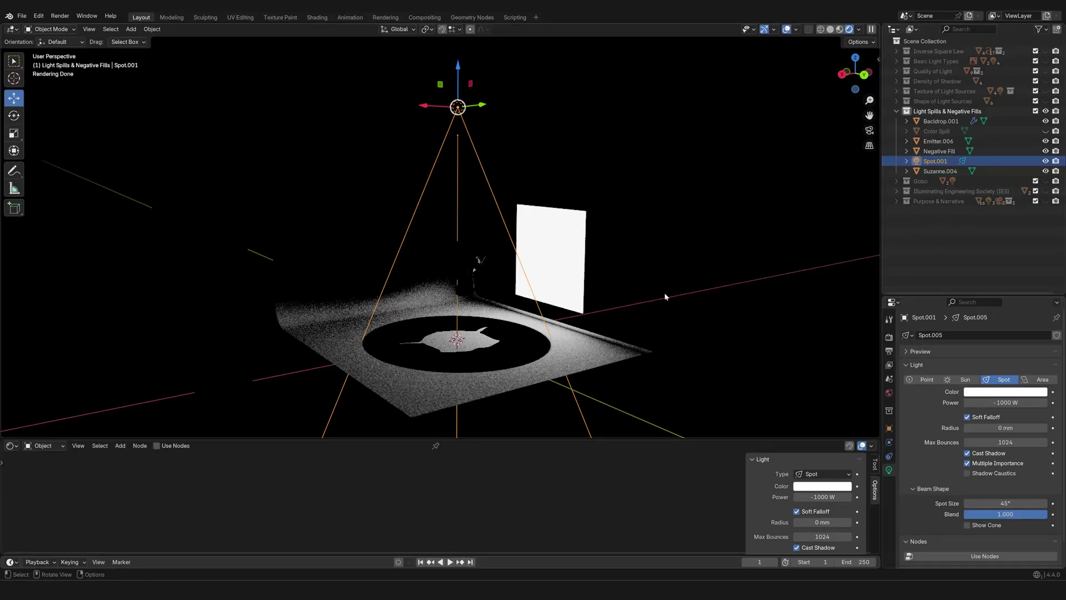
pyautogui.moveTo(664, 292); pyautogui.dragTo(596, 314, button='middle')
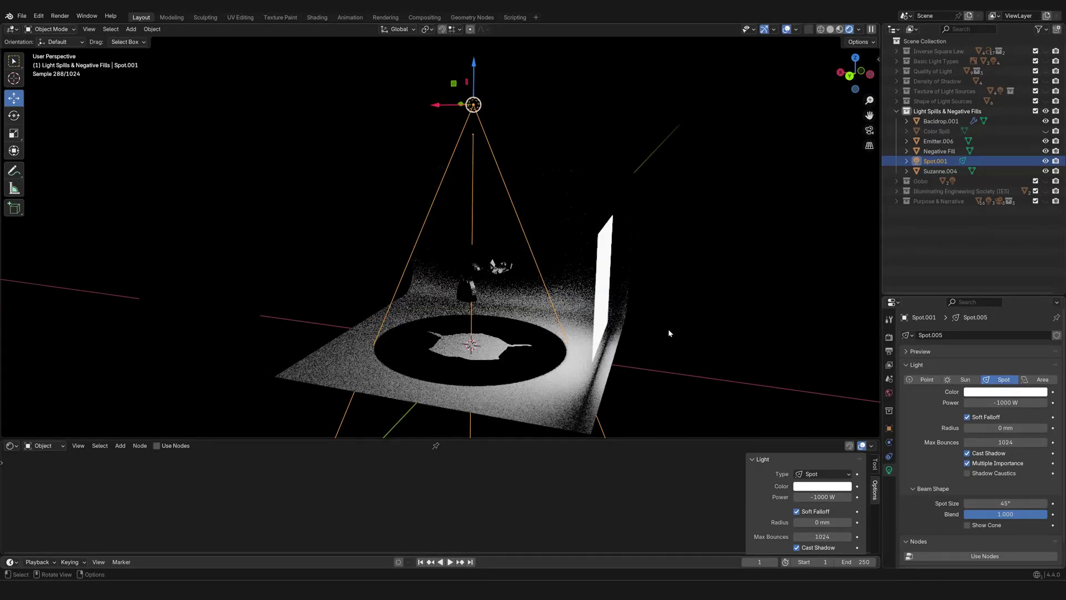
pyautogui.moveTo(669, 333); pyautogui.dragTo(578, 325, button='middle')
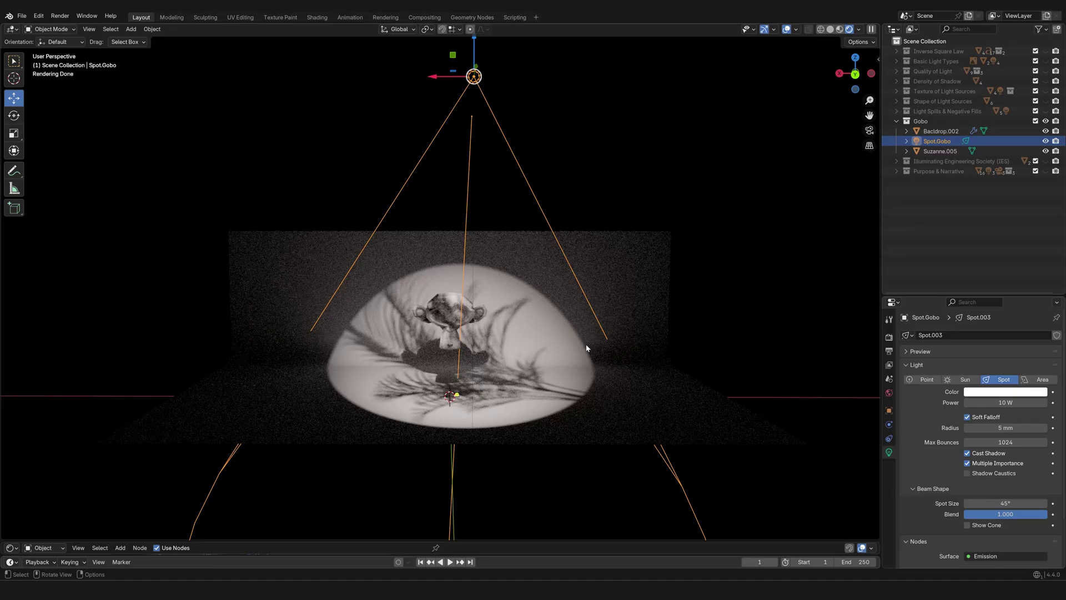
# Examine from several angles and distances the branch-shaped shadow pattern that Spot.Gobo projects onto the monkey head and backdrop
pyautogui.moveTo(585, 349); pyautogui.dragTo(576, 344, button='middle')
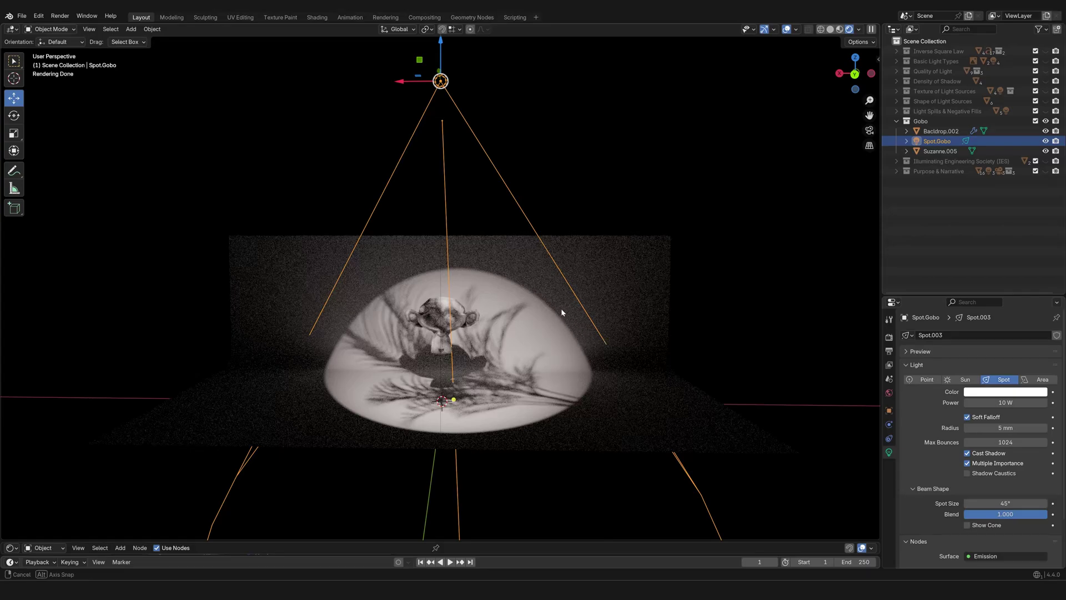
pyautogui.moveTo(562, 310); pyautogui.dragTo(532, 319, button='middle')
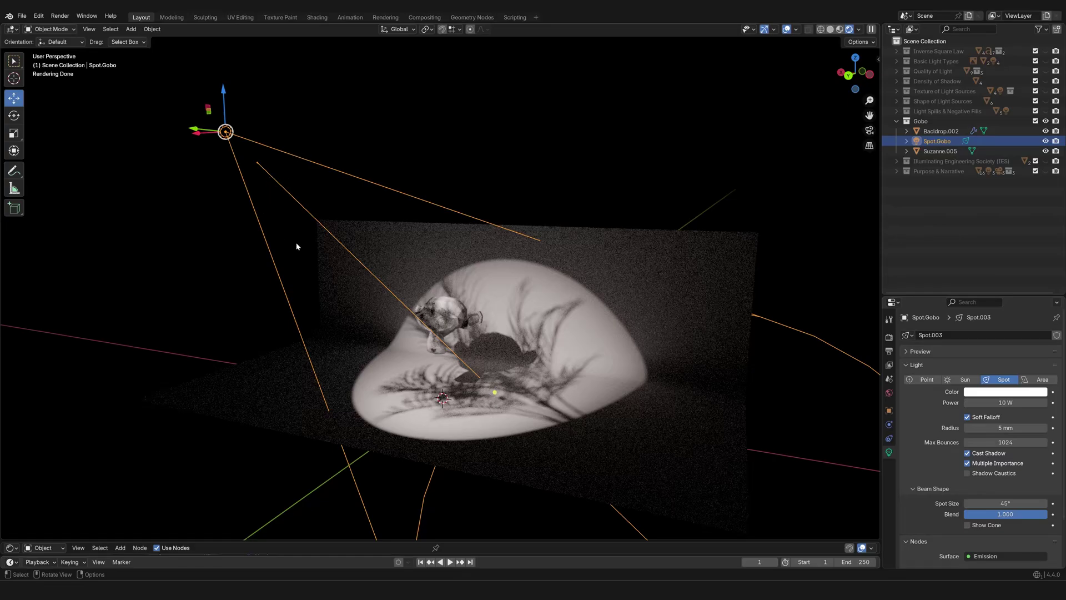
pyautogui.moveTo(298, 247); pyautogui.dragTo(337, 253, button='middle')
pyautogui.moveTo(585, 348); pyautogui.dragTo(561, 330, button='middle')
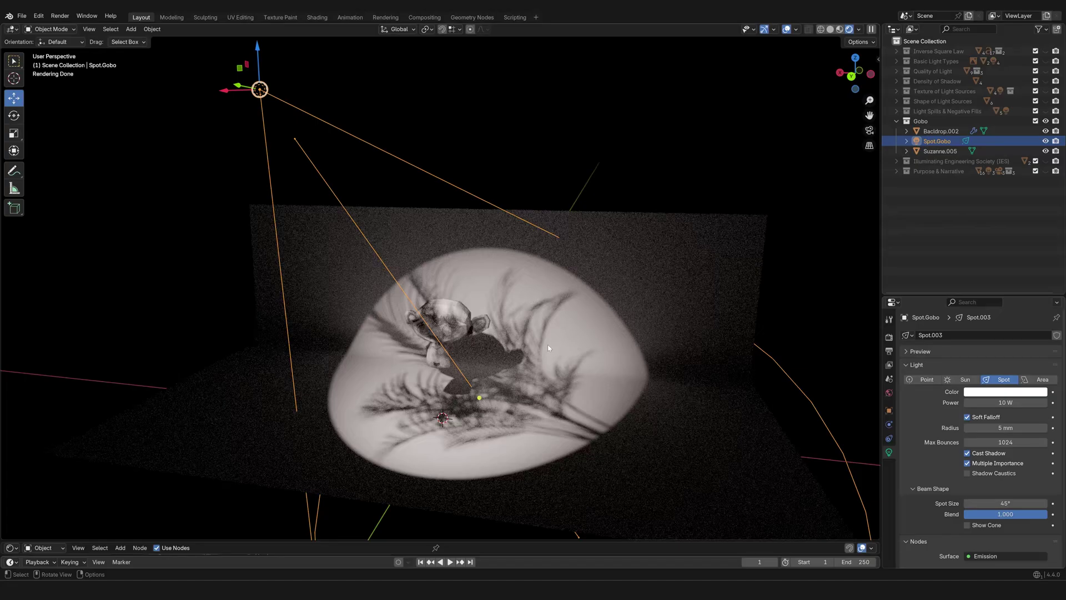
pyautogui.moveTo(624, 385); pyautogui.dragTo(433, 371, button='middle')
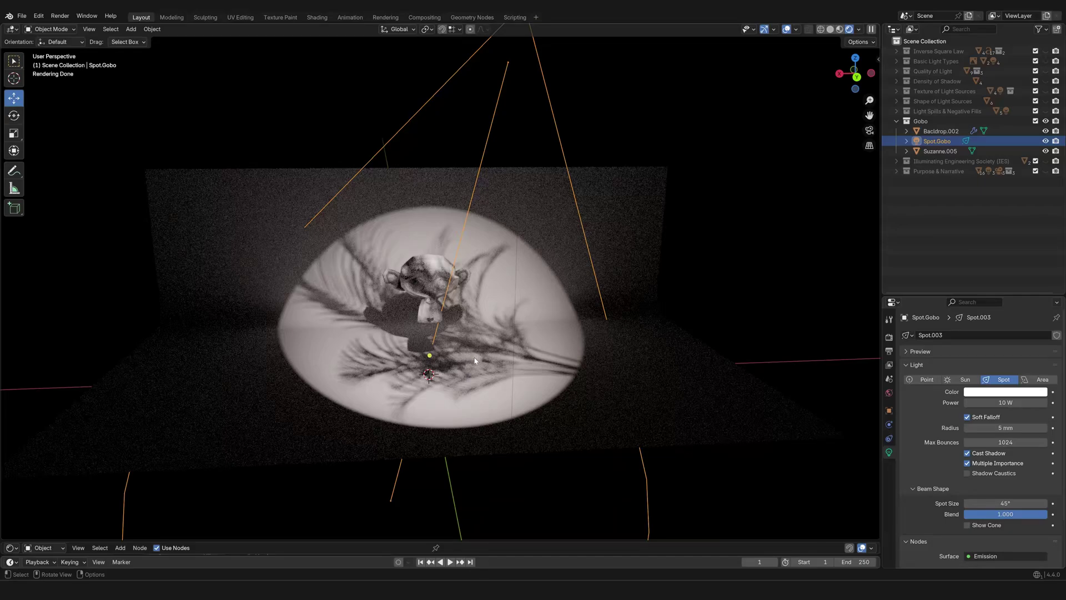
pyautogui.moveTo(456, 354); pyautogui.dragTo(470, 195, button='middle')
pyautogui.scroll(3, 558, 320)
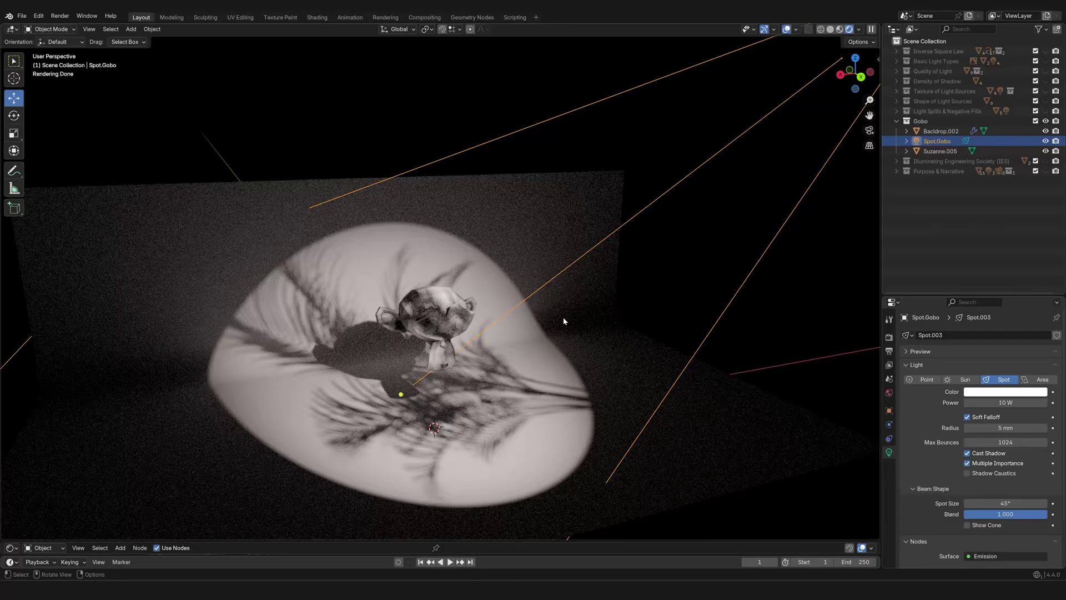
pyautogui.moveTo(571, 316); pyautogui.dragTo(572, 317, button='middle')
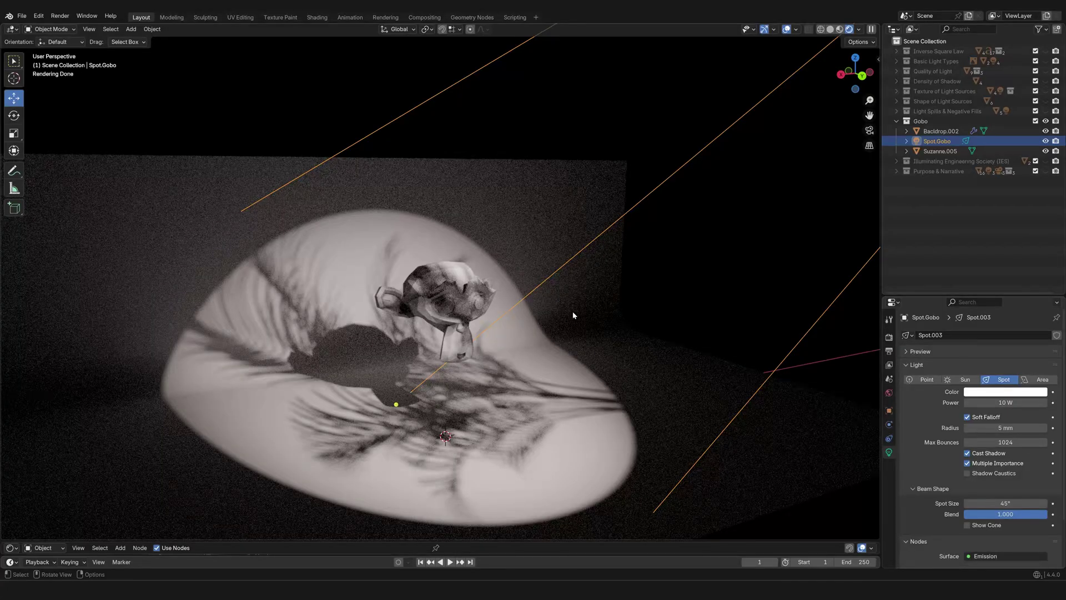
pyautogui.moveTo(573, 316)
pyautogui.mouseDown(button='middle')
pyautogui.moveTo(542, 307)
pyautogui.moveTo(521, 313)
pyautogui.moveTo(573, 310)
pyautogui.moveTo(518, 317)
pyautogui.moveTo(552, 297)
pyautogui.moveTo(546, 306)
pyautogui.moveTo(599, 302)
pyautogui.moveTo(561, 303)
pyautogui.mouseUp(button='middle')
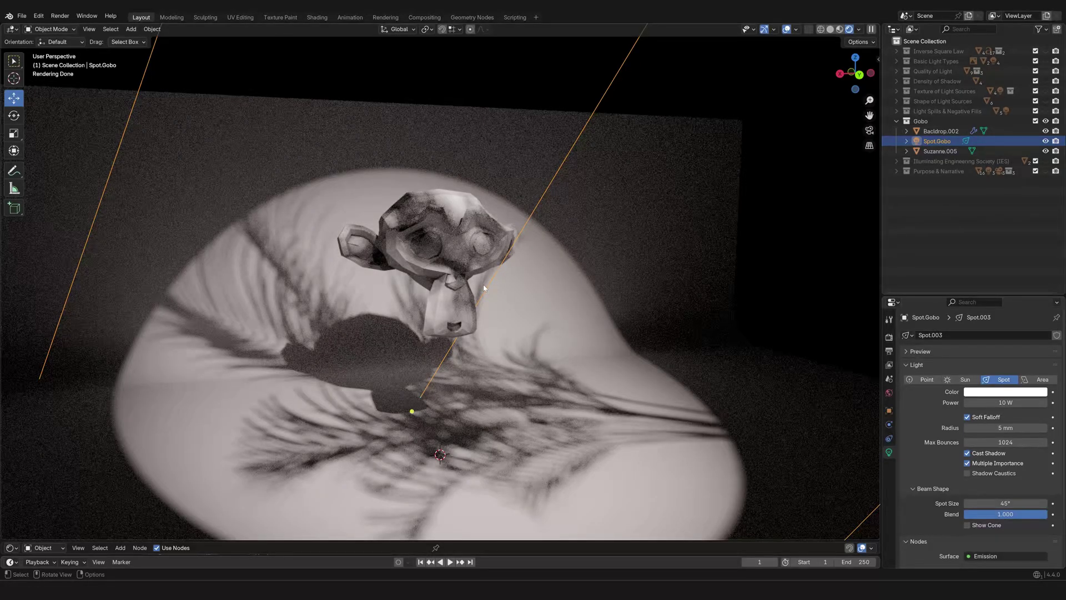
pyautogui.moveTo(484, 289); pyautogui.dragTo(533, 311, button='middle')
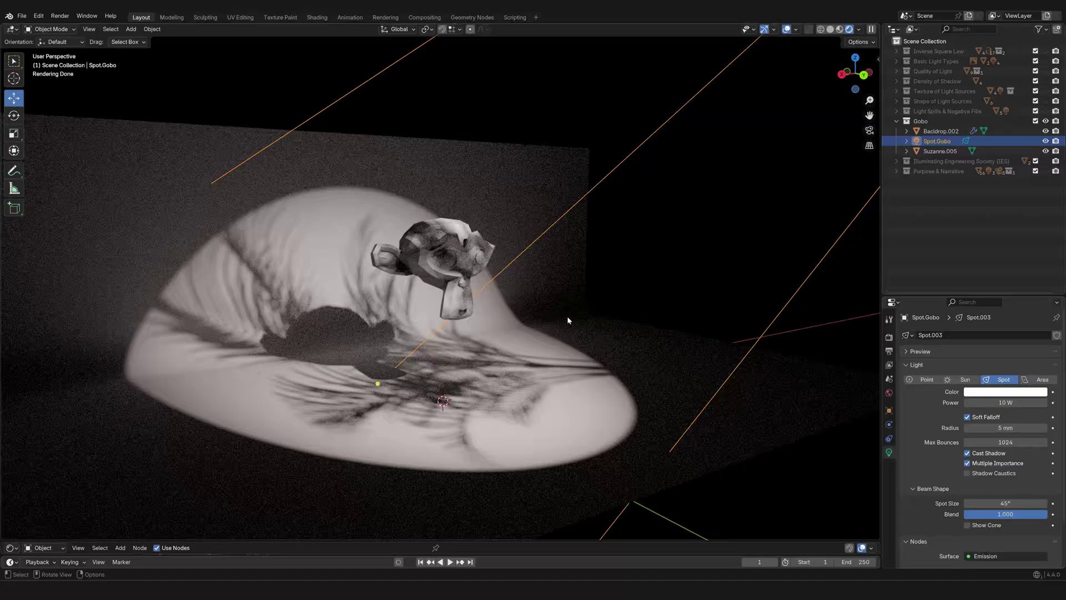
pyautogui.moveTo(568, 318); pyautogui.dragTo(571, 357, button='middle')
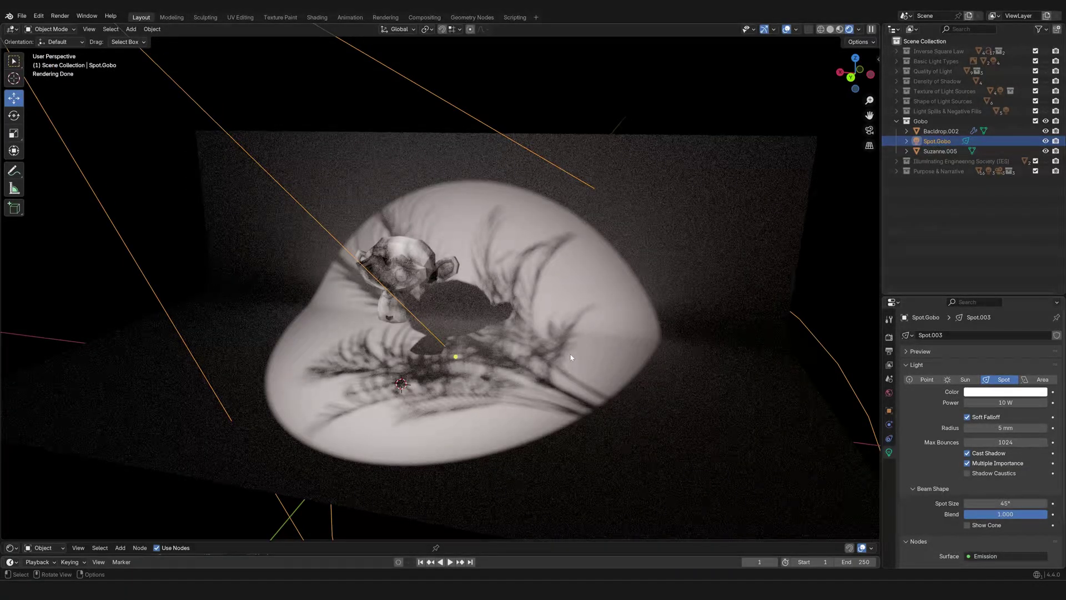
# Examine the Spot.Gobo light's position and projected shadow, the Emitter.Gradient plane, and the gobo image nodes feeding the light's emission
pyautogui.scroll(-2, 571, 357)
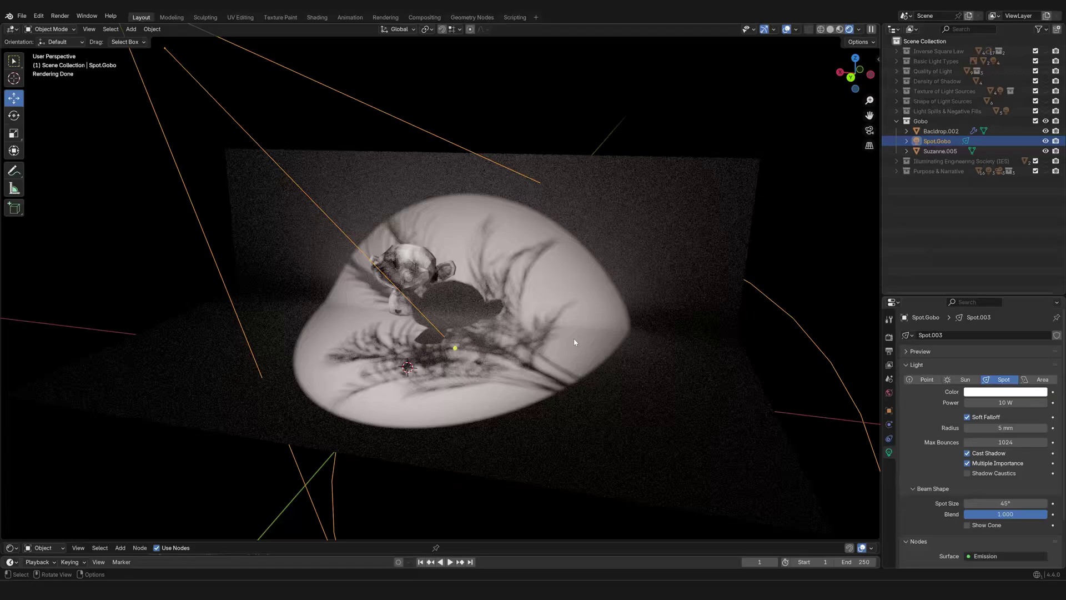
pyautogui.scroll(-2, 555, 338)
pyautogui.scroll(1, 444, 325)
pyautogui.keyDown('shift'); pyautogui.moveTo(438, 322); pyautogui.dragTo(515, 372, button='middle'); pyautogui.keyUp('shift')
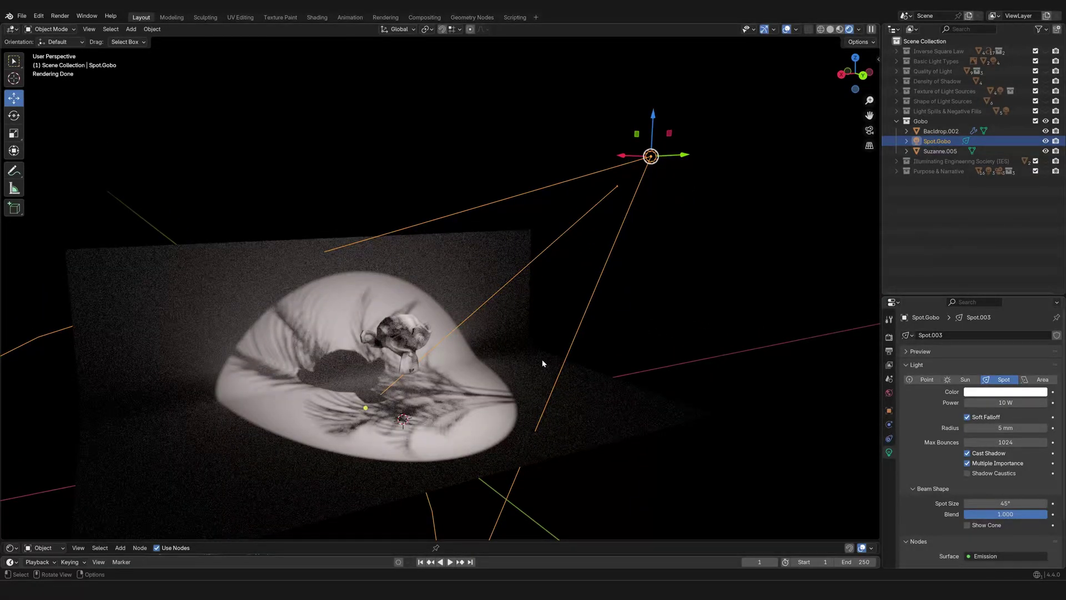
pyautogui.moveTo(542, 363); pyautogui.dragTo(390, 410, button='middle')
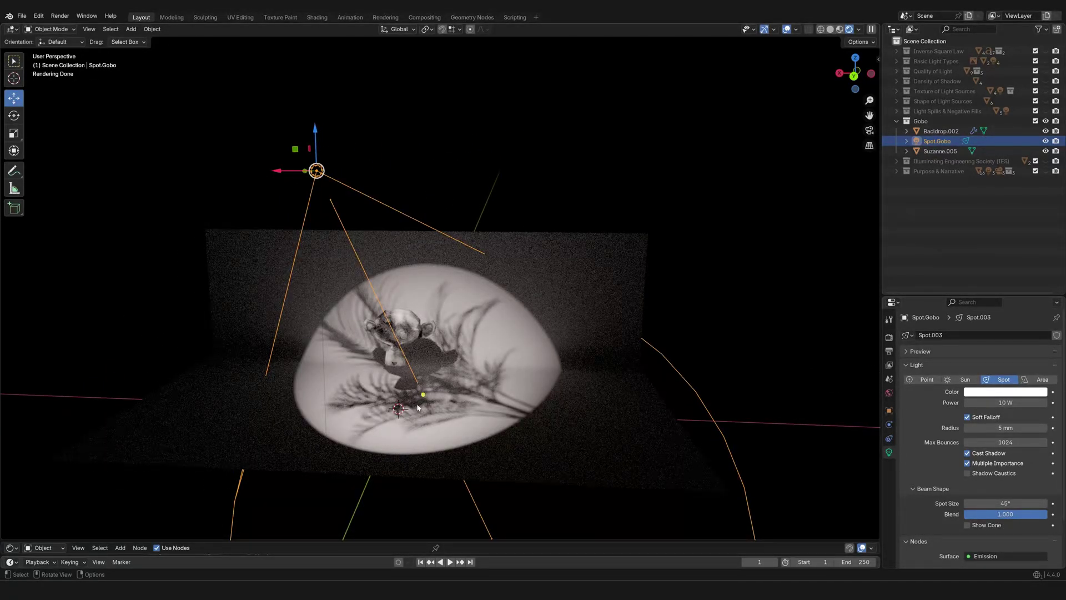
pyautogui.moveTo(414, 413); pyautogui.dragTo(458, 420, button='middle')
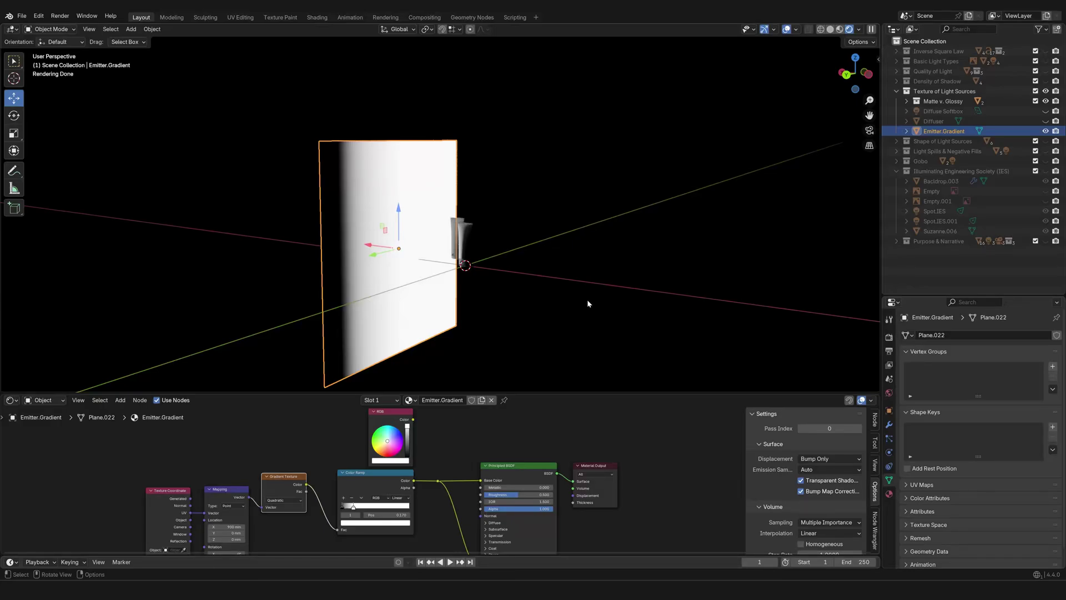
pyautogui.moveTo(550, 298)
pyautogui.mouseDown(button='middle')
pyautogui.moveTo(526, 303)
pyautogui.moveTo(566, 304)
pyautogui.moveTo(536, 301)
pyautogui.mouseUp(button='middle')
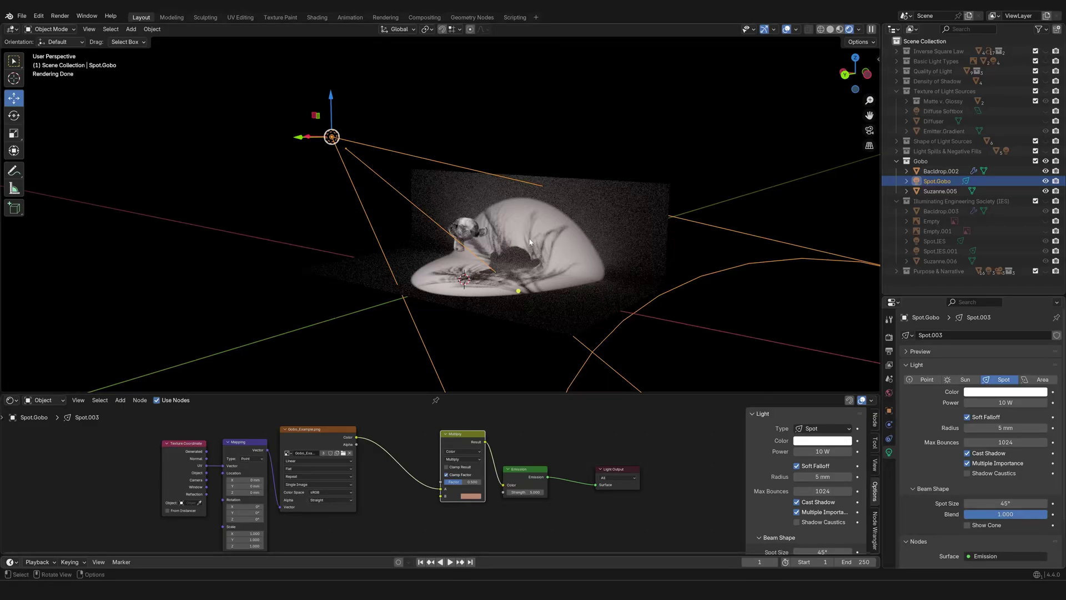
pyautogui.hotkey('shift', 'a')
pyautogui.hotkey('shift', 'a')
pyautogui.scroll(1, 439, 463)
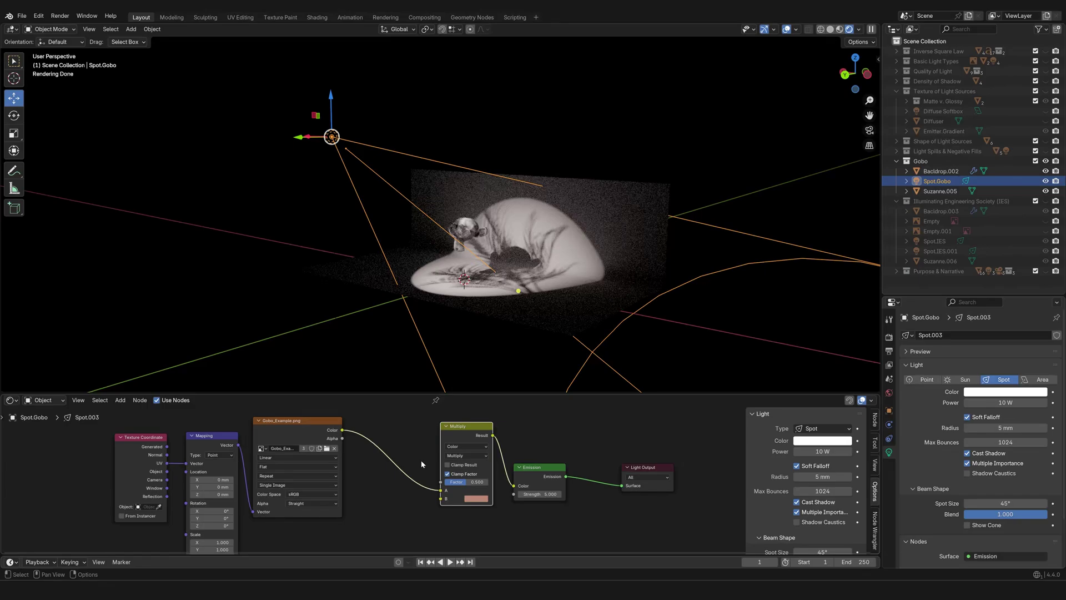
pyautogui.scroll(-1, 421, 462)
pyautogui.moveTo(412, 461); pyautogui.dragTo(435, 454, button='middle')
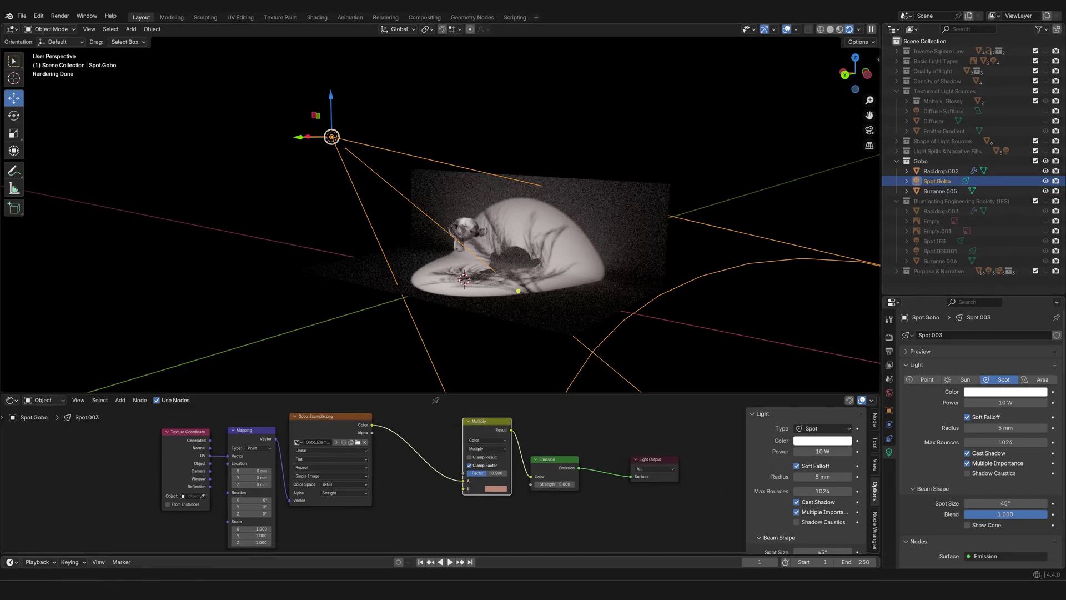
# Hide the Gobo collection and show the Illuminating Engineering Society (IES) collection
pyautogui.click(1046, 161)
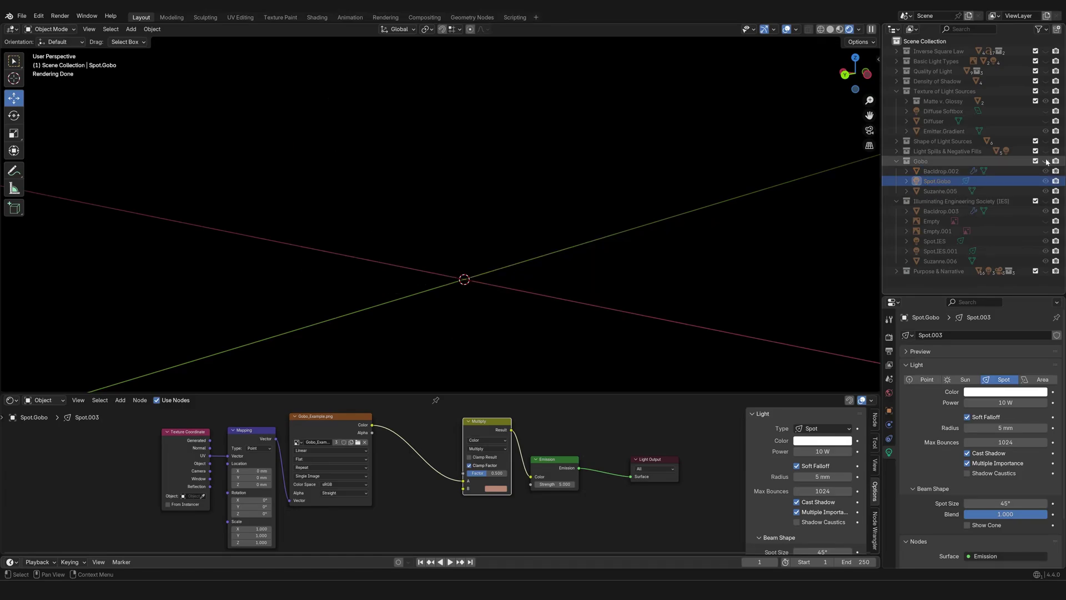
pyautogui.click(1046, 201)
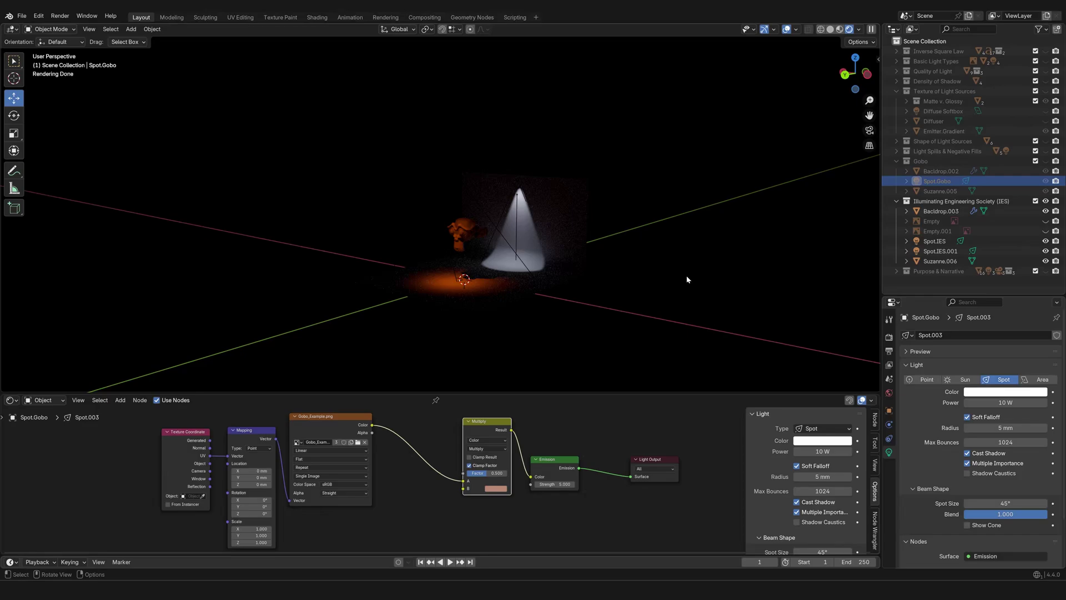
pyautogui.moveTo(687, 279); pyautogui.dragTo(575, 271, button='middle')
pyautogui.scroll(3, 575, 271)
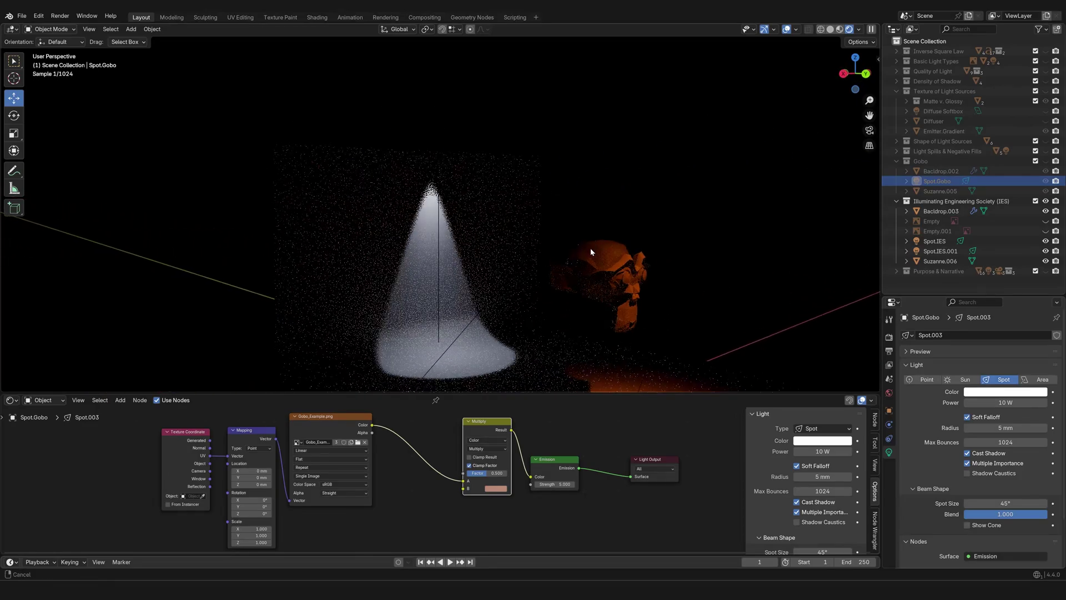
# Select the white Spot.IES light to inspect its IES Texture nodes, and hide the orange Spot.IES.001 light
pyautogui.click(438, 188)
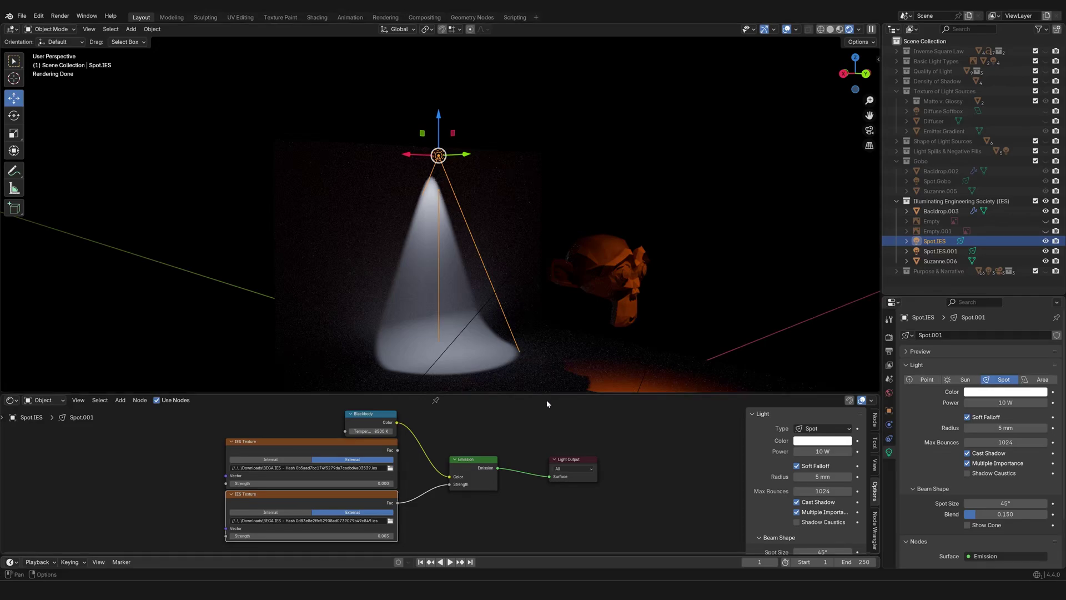
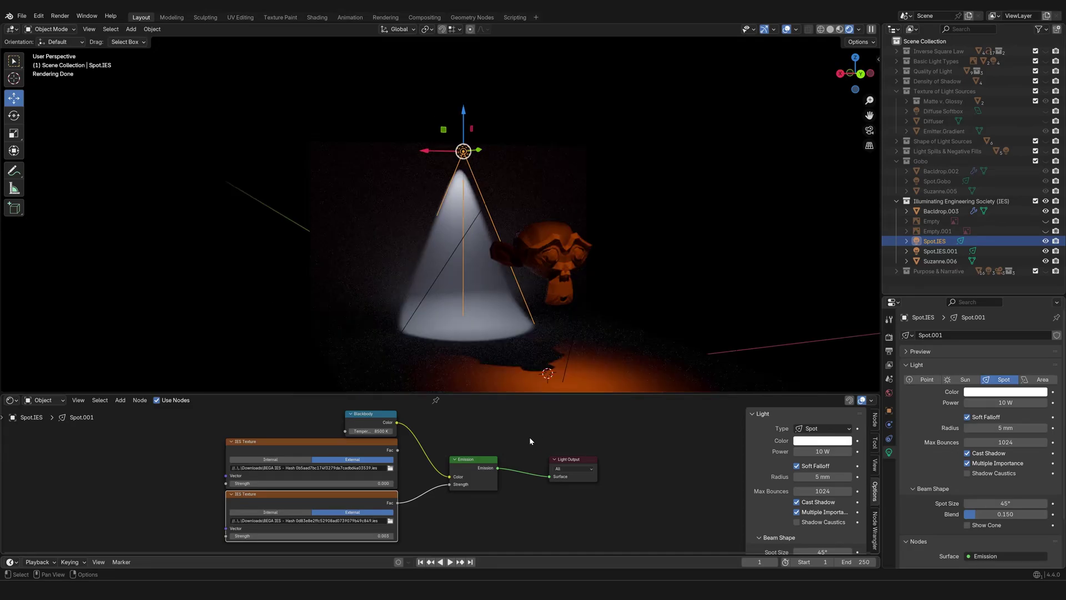
pyautogui.scroll(7, 418, 478)
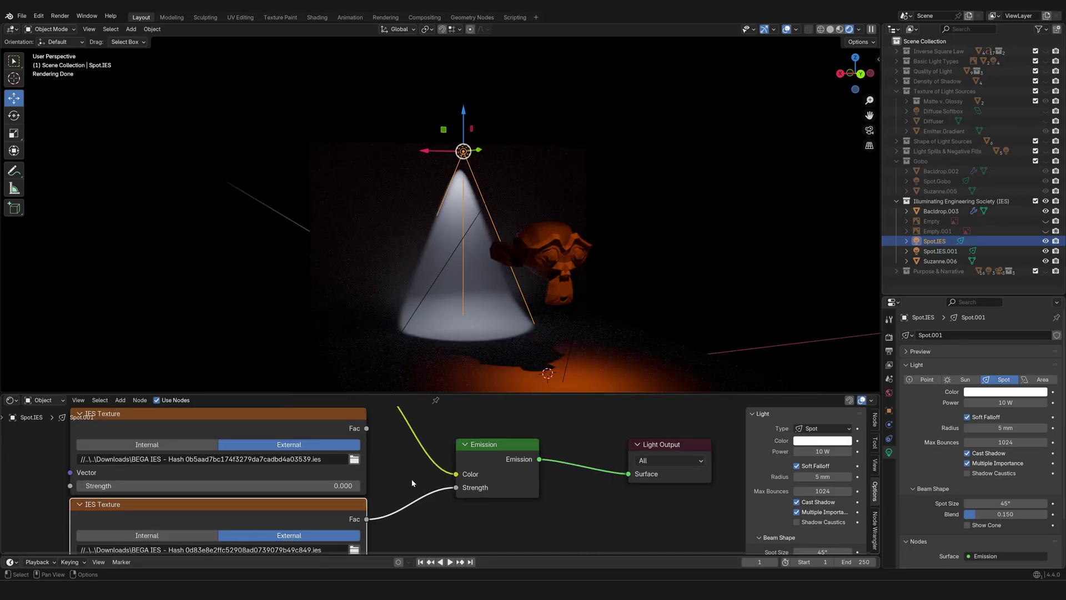
pyautogui.scroll(-5, 412, 479)
pyautogui.moveTo(408, 483); pyautogui.dragTo(429, 481, button='middle')
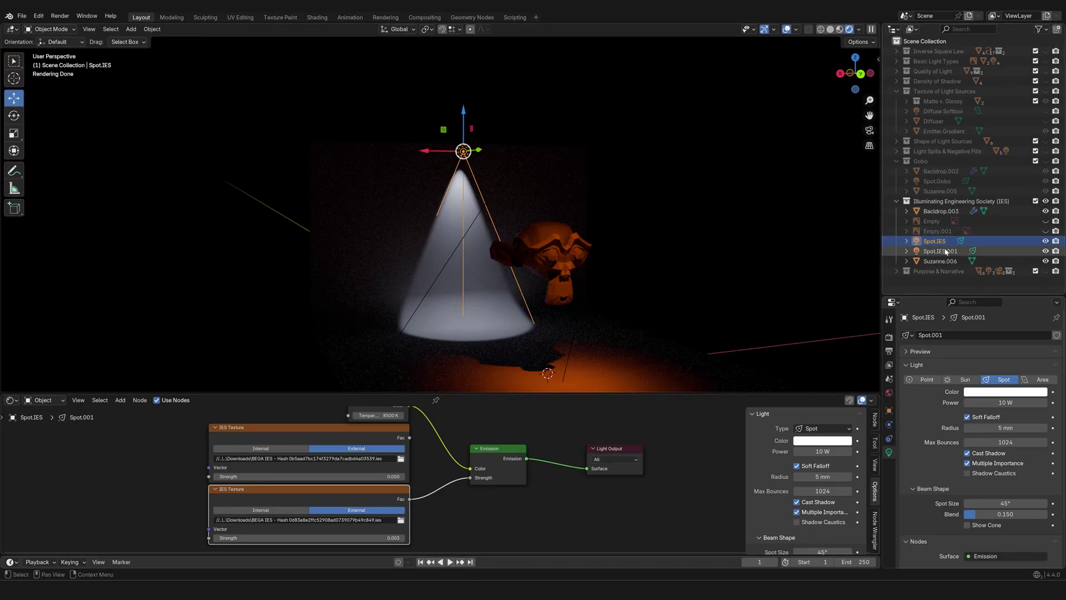
pyautogui.click(1045, 251)
pyautogui.moveTo(743, 291); pyautogui.dragTo(567, 261, button='middle')
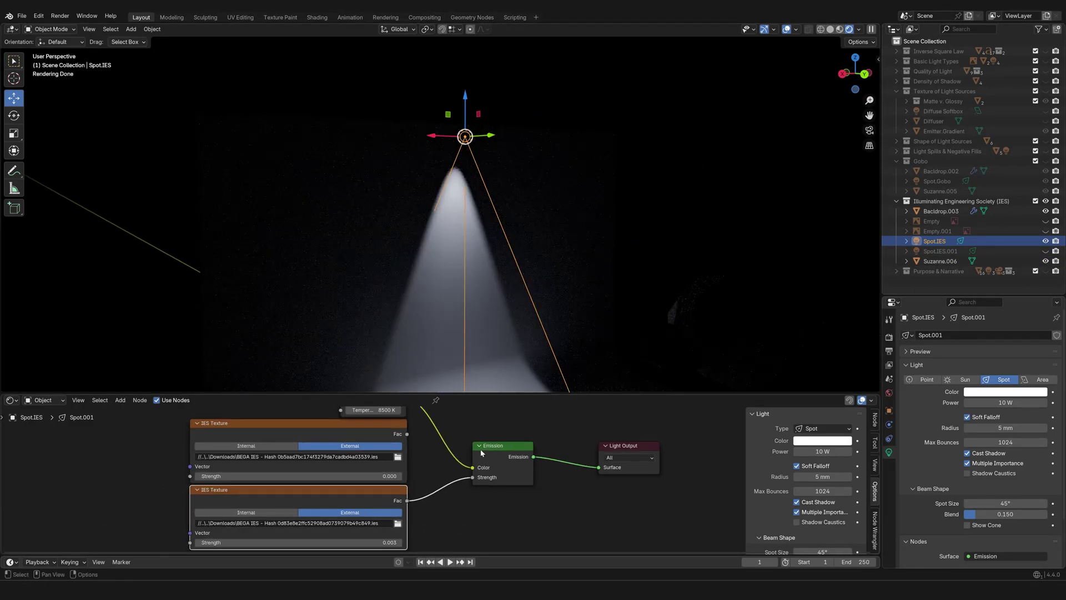
# Set the Blackbody node's temperature to 500 K in the Spot.IES light's node setup
pyautogui.moveTo(480, 448); pyautogui.dragTo(474, 474, button='middle')
pyautogui.click(379, 430)
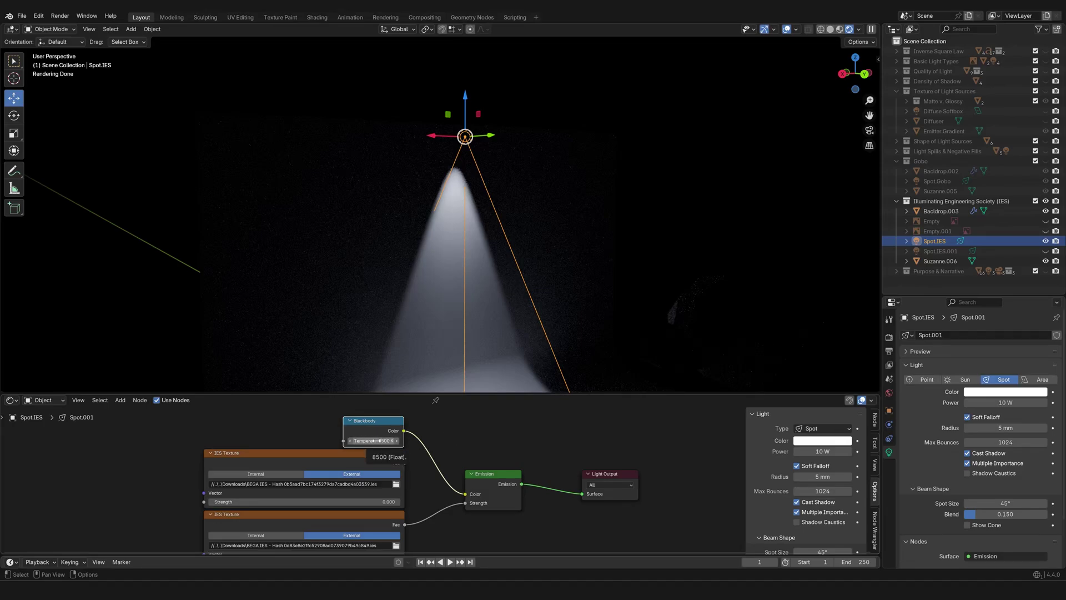
pyautogui.click(375, 440)
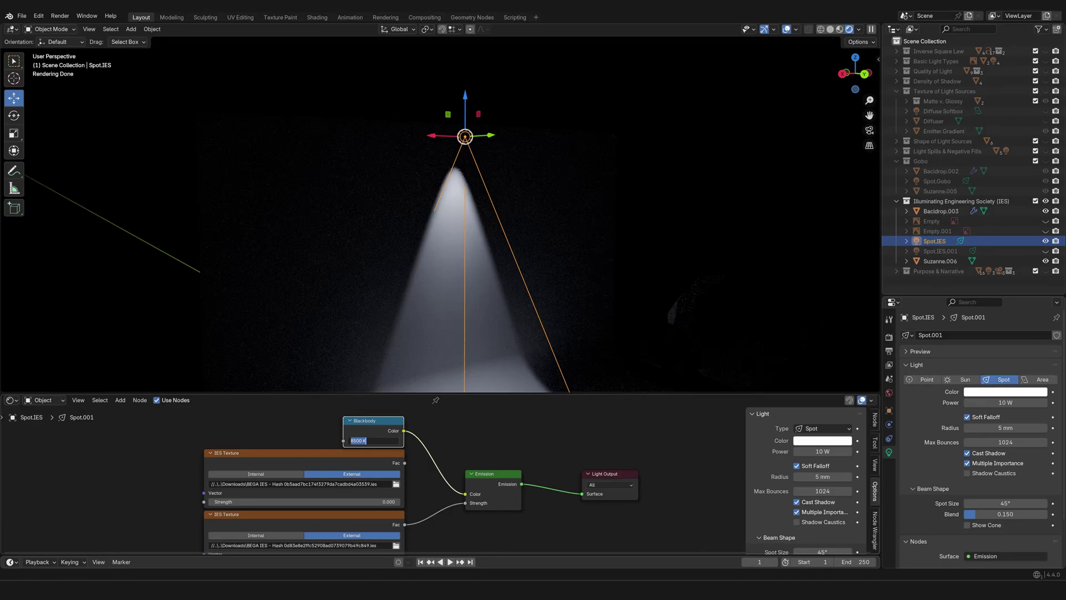
pyautogui.write('500')
pyautogui.press('Return')
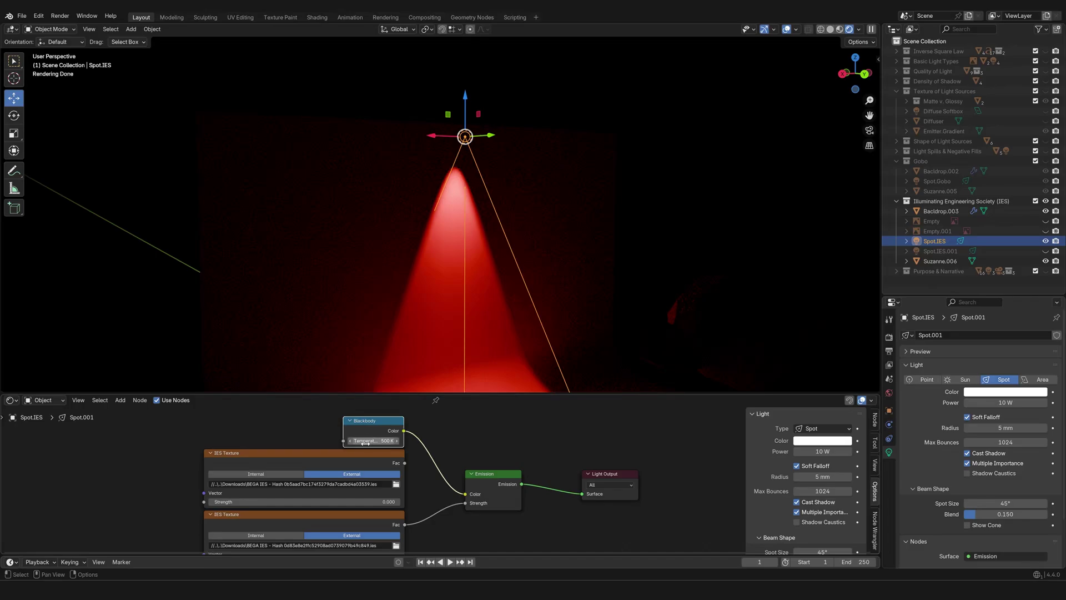
# Set the Spot.IES light's Blackbody temperature back to 8500 K
pyautogui.click(368, 439)
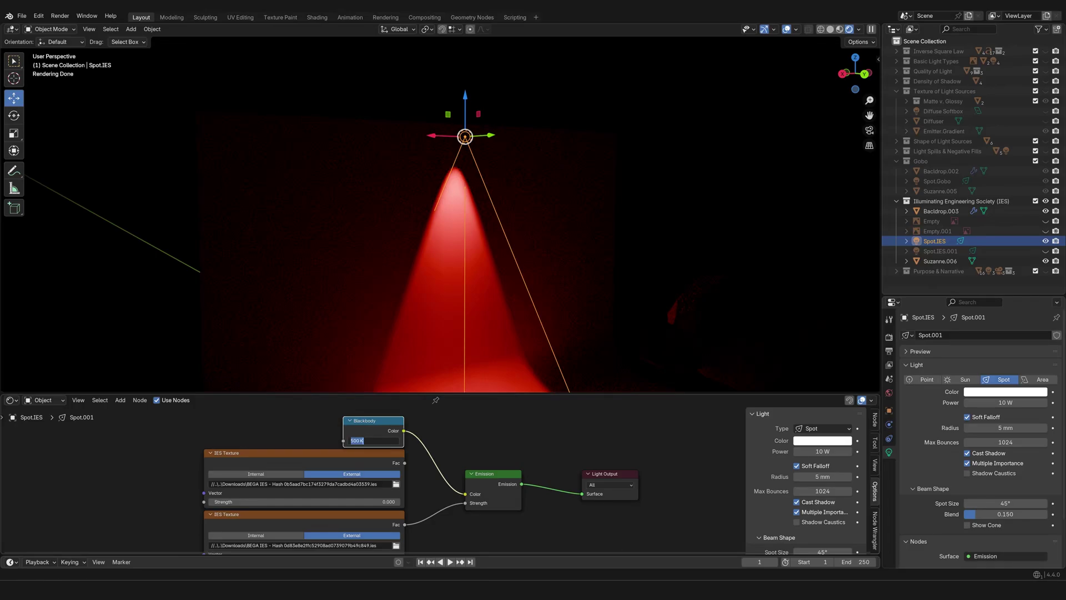
pyautogui.write('8500')
pyautogui.press('Return')
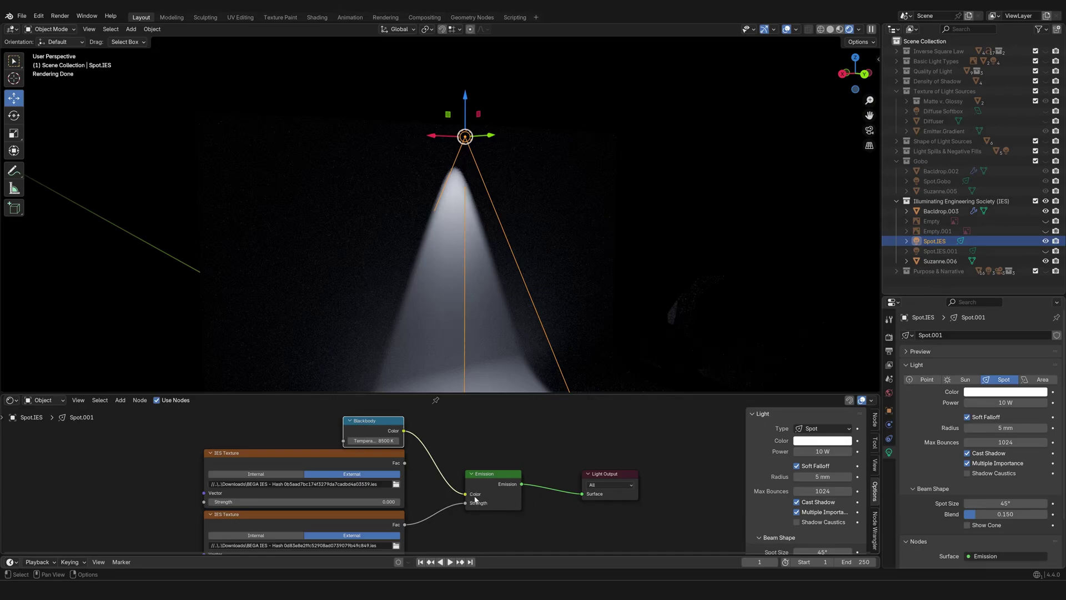
# Disconnect the lower IES Texture from the Emission node's strength and examine the Spot.IES beam from several angles
pyautogui.scroll(-3, 547, 518)
pyautogui.moveTo(524, 519); pyautogui.dragTo(552, 495, button='middle')
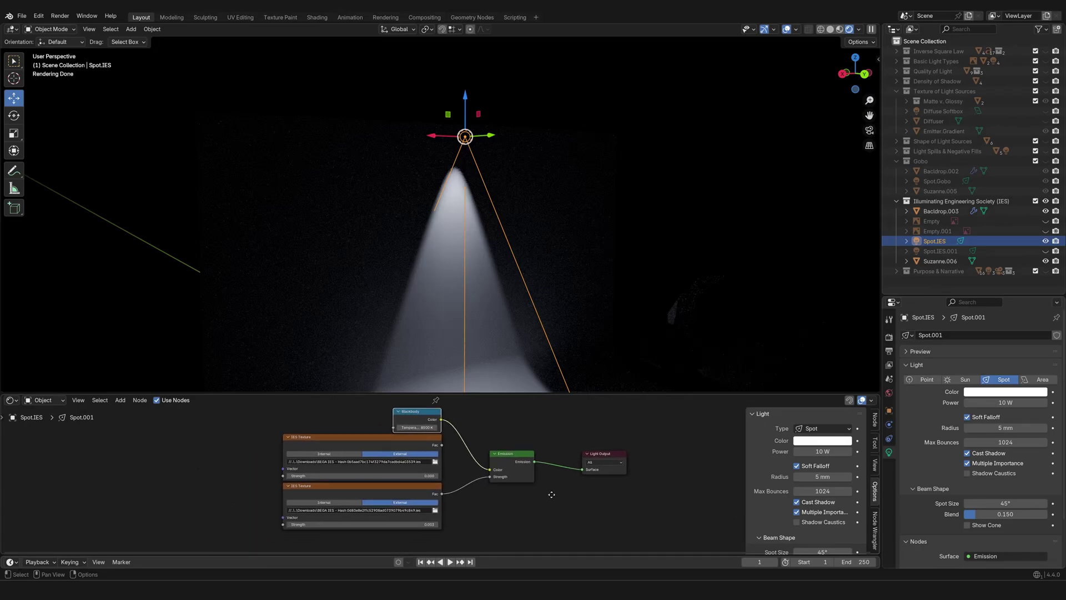
pyautogui.scroll(4, 540, 509)
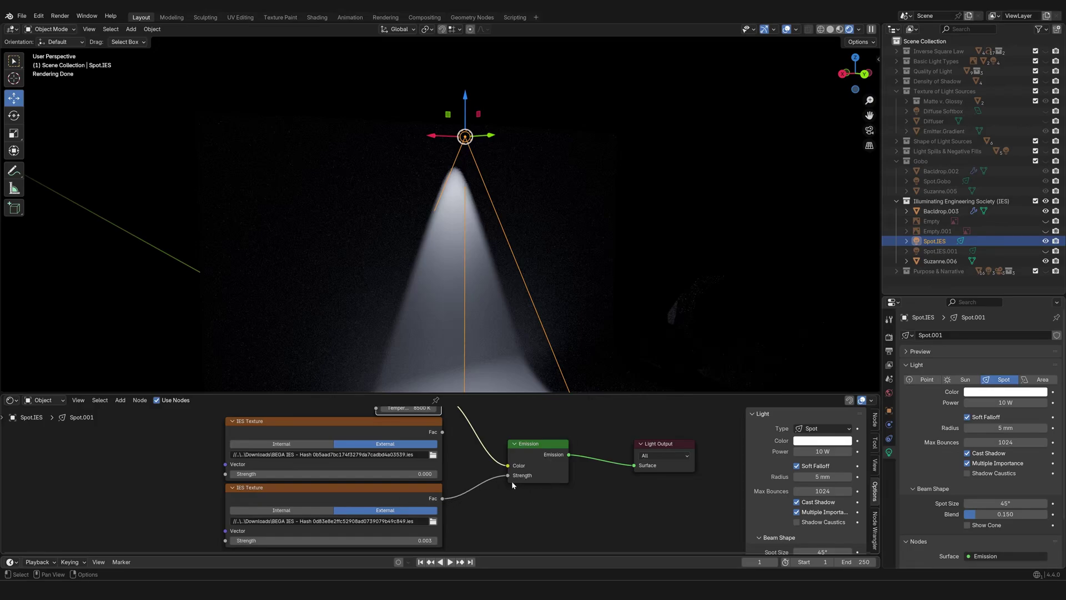
pyautogui.scroll(-1, 499, 493)
pyautogui.moveTo(485, 494)
pyautogui.mouseDown(button='middle')
pyautogui.moveTo(511, 472)
pyautogui.moveTo(491, 504)
pyautogui.mouseUp(button='middle')
pyautogui.scroll(1, 491, 504)
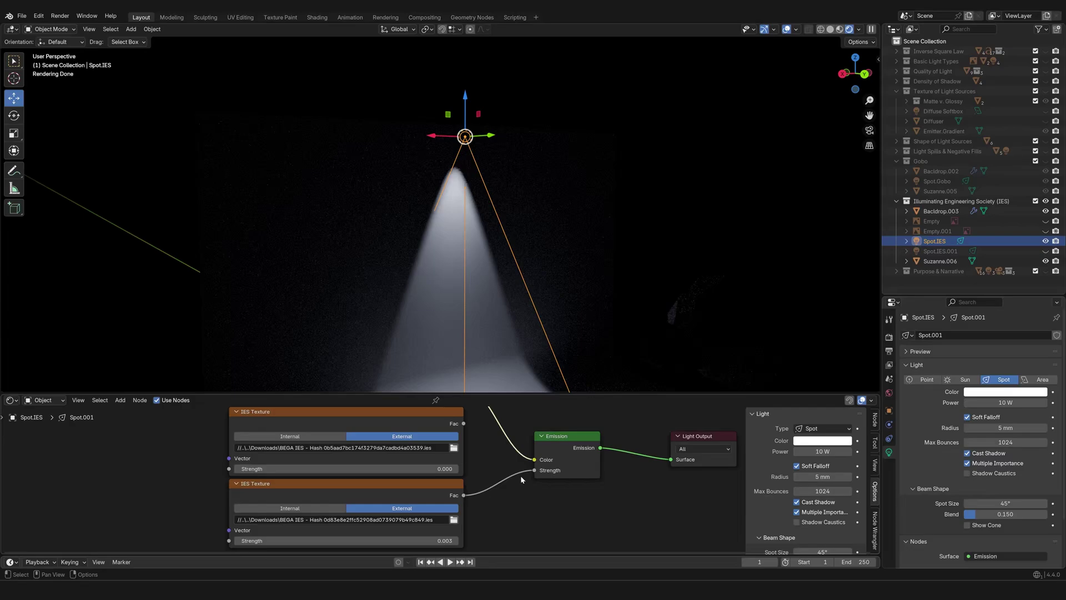
pyautogui.moveTo(534, 470); pyautogui.dragTo(513, 492)
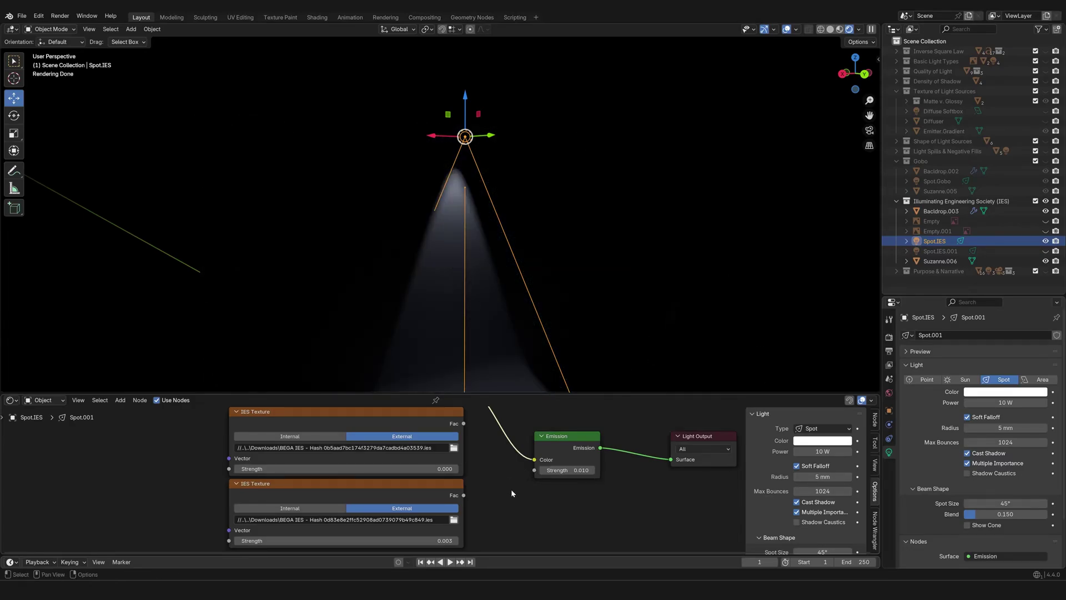
pyautogui.moveTo(475, 262); pyautogui.dragTo(518, 288, button='middle')
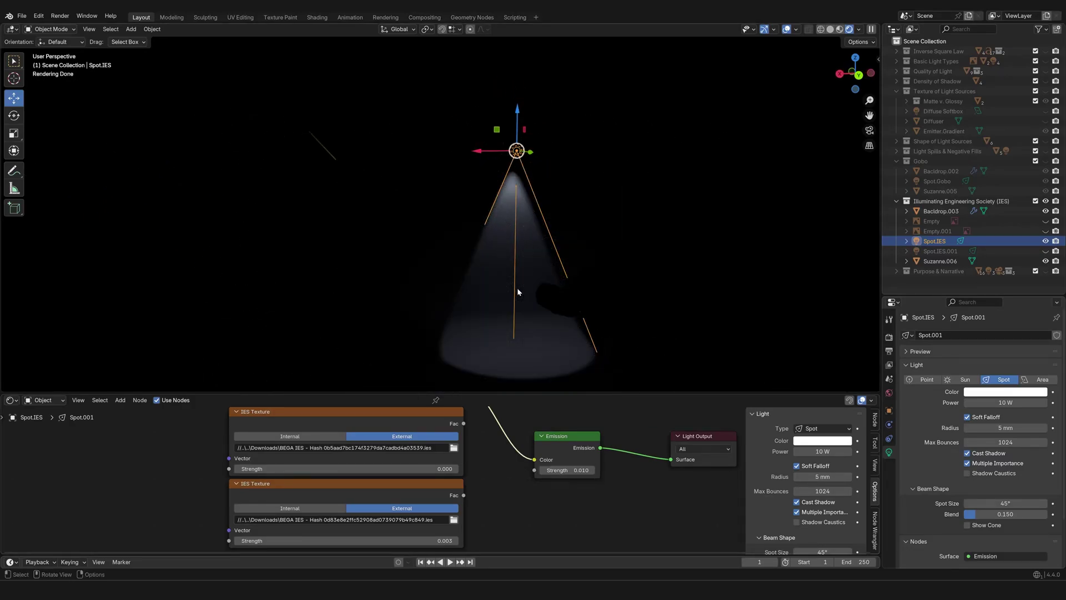
pyautogui.moveTo(576, 269); pyautogui.dragTo(455, 250, button='middle')
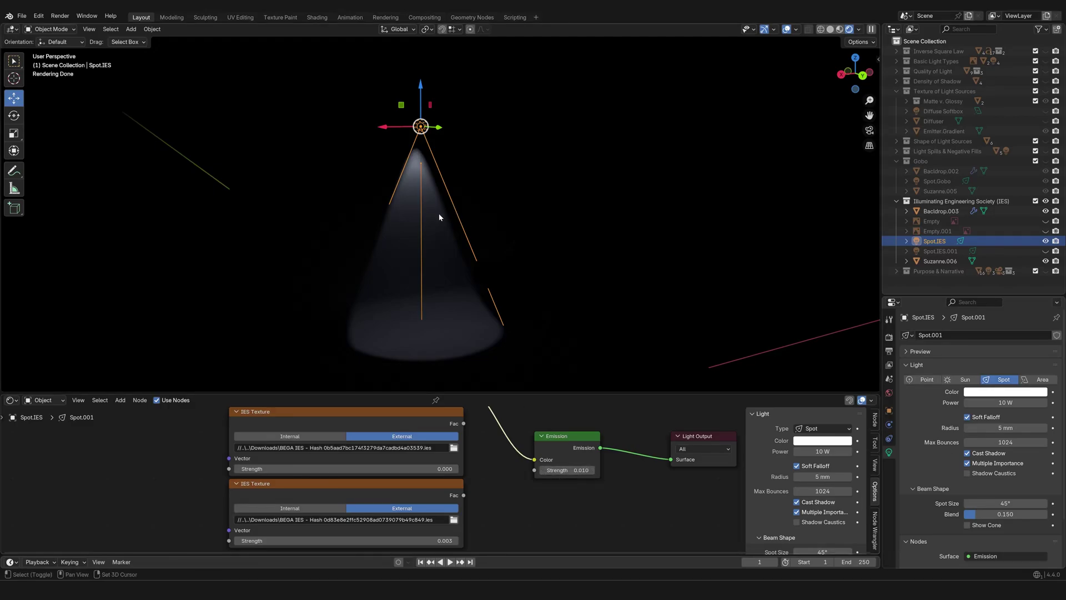
pyautogui.moveTo(435, 219); pyautogui.dragTo(463, 262, button='middle')
pyautogui.scroll(3, 472, 240)
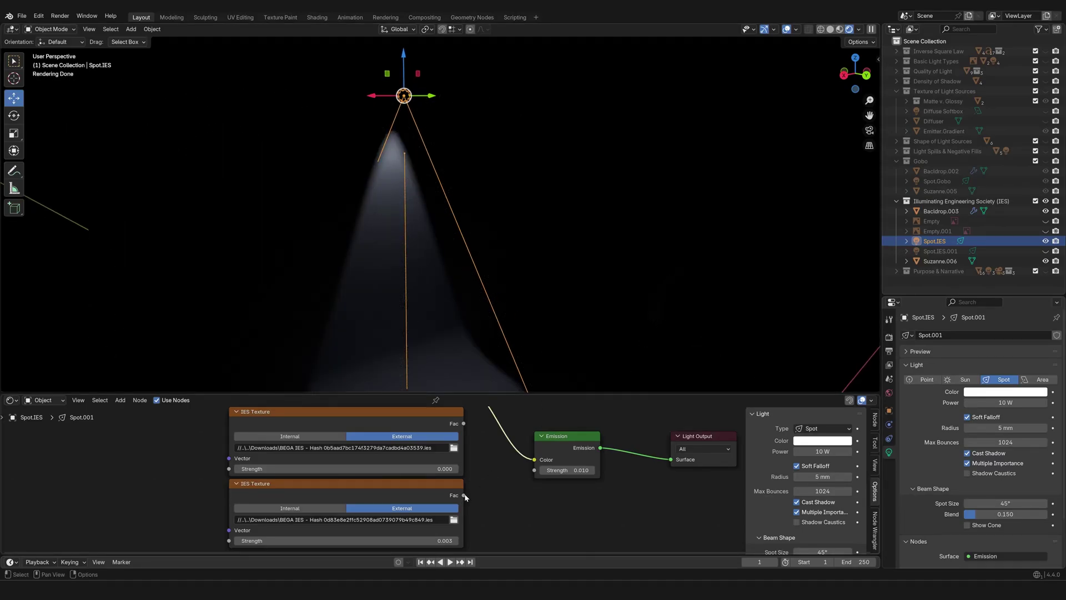
# Reconnect the lower IES Texture's Fac output to the Emission strength and hide the viewport overlays
pyautogui.moveTo(464, 495); pyautogui.dragTo(535, 470)
pyautogui.keyDown('shift'); pyautogui.moveTo(489, 256); pyautogui.dragTo(526, 289, button='middle'); pyautogui.keyUp('shift')
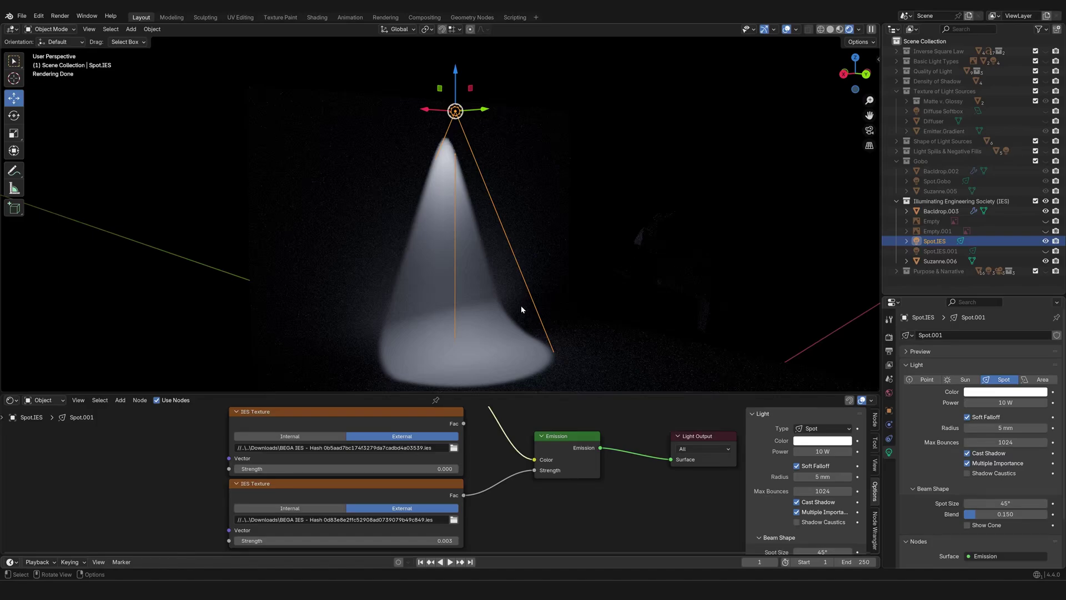
pyautogui.click(786, 29)
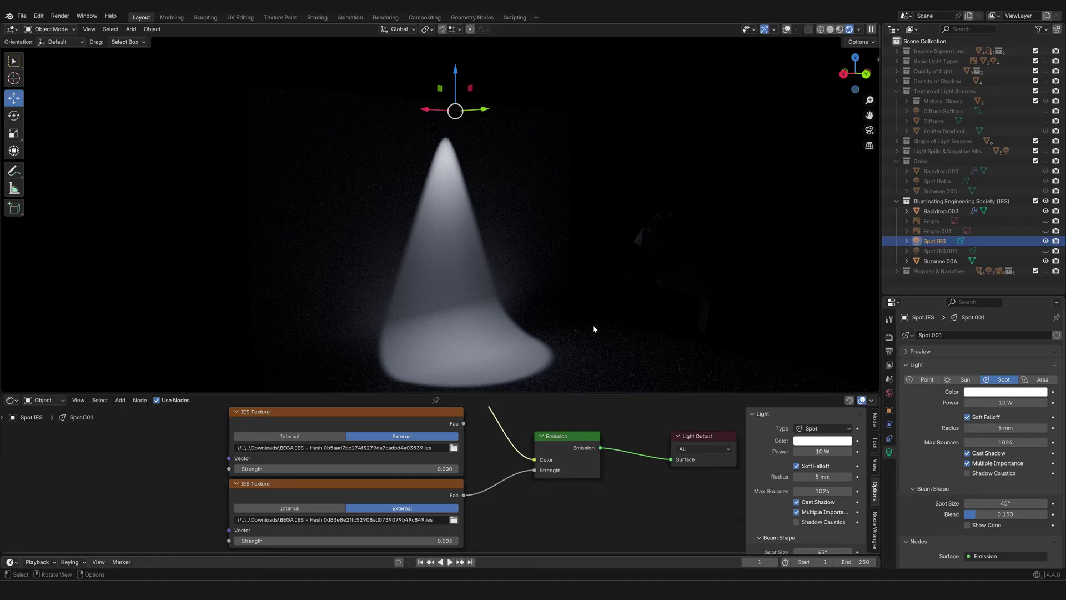
# Compare the beam without overlays by unlinking the lower IES Texture from the Emission strength and linking it again
pyautogui.moveTo(534, 470); pyautogui.dragTo(599, 461)
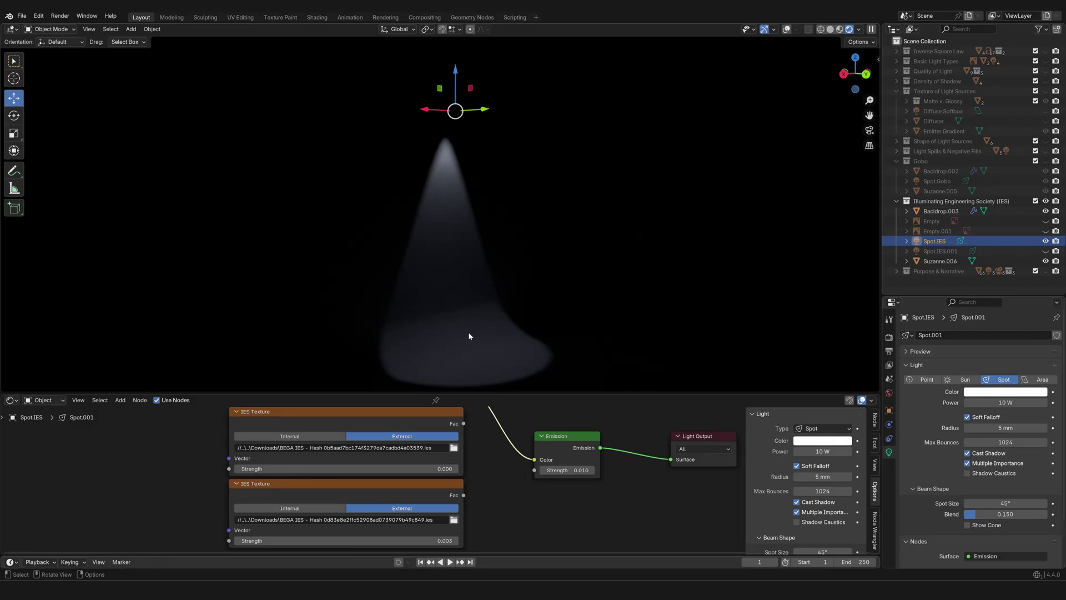
pyautogui.moveTo(464, 495); pyautogui.dragTo(533, 470)
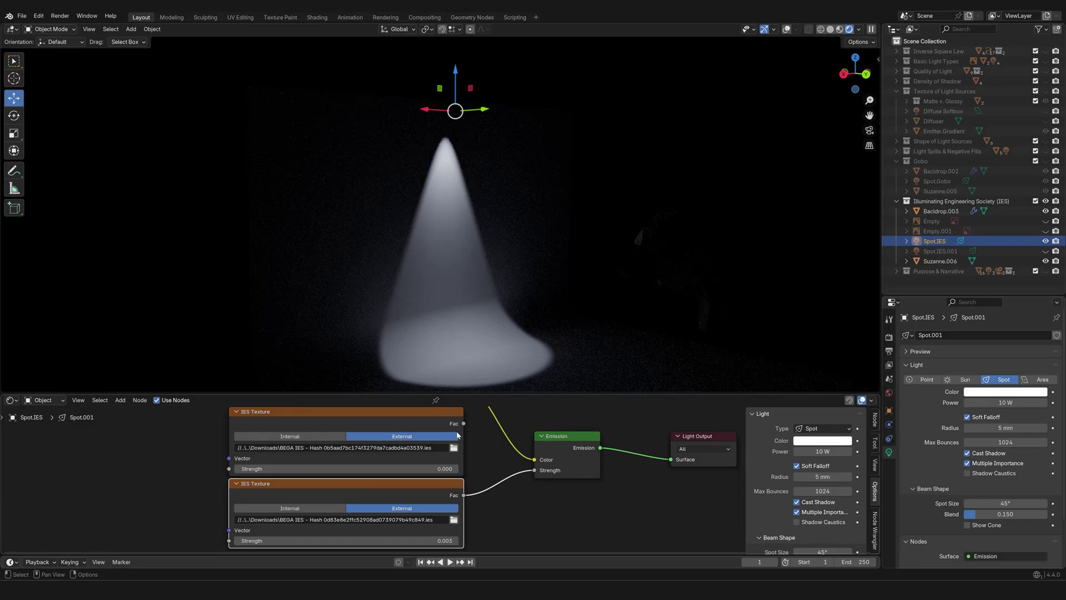
# Check the upper IES Texture's strength value and connect its Fac output to the Emission strength instead
pyautogui.doubleClick(322, 468)
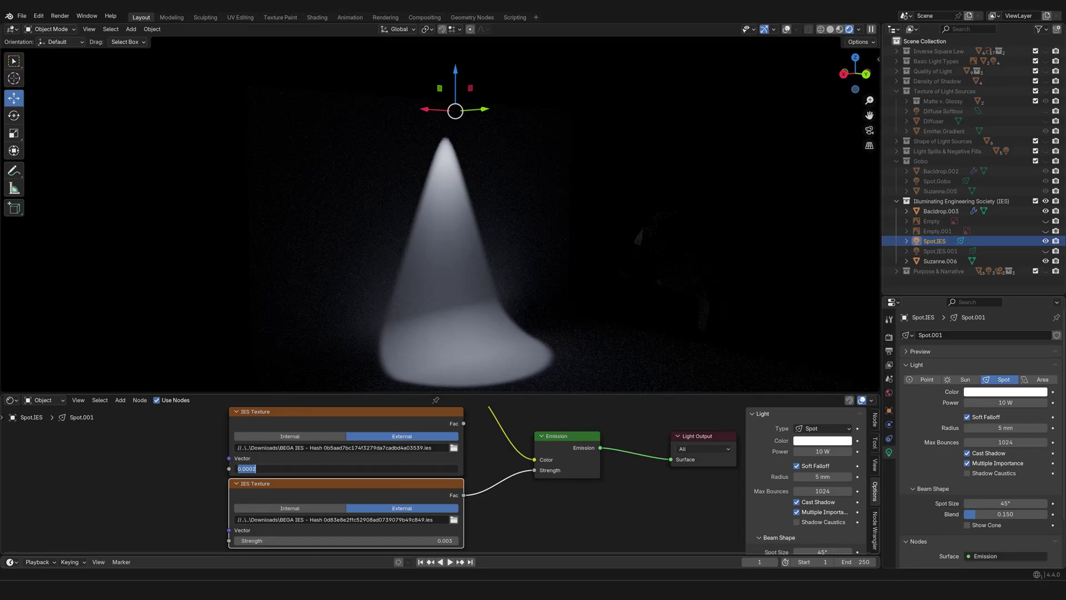
pyautogui.press('Return')
pyautogui.moveTo(464, 425); pyautogui.dragTo(531, 475)
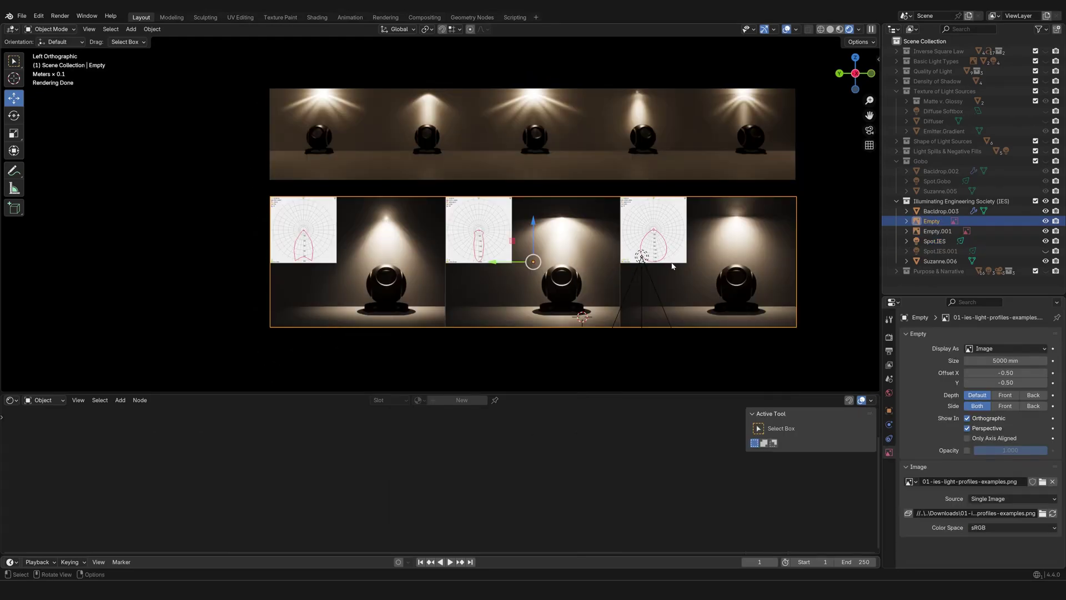
# Disconnect the upper IES Texture from the Emission strength in the Spot.IES.001 light's node setup
pyautogui.scroll(2, 762, 276)
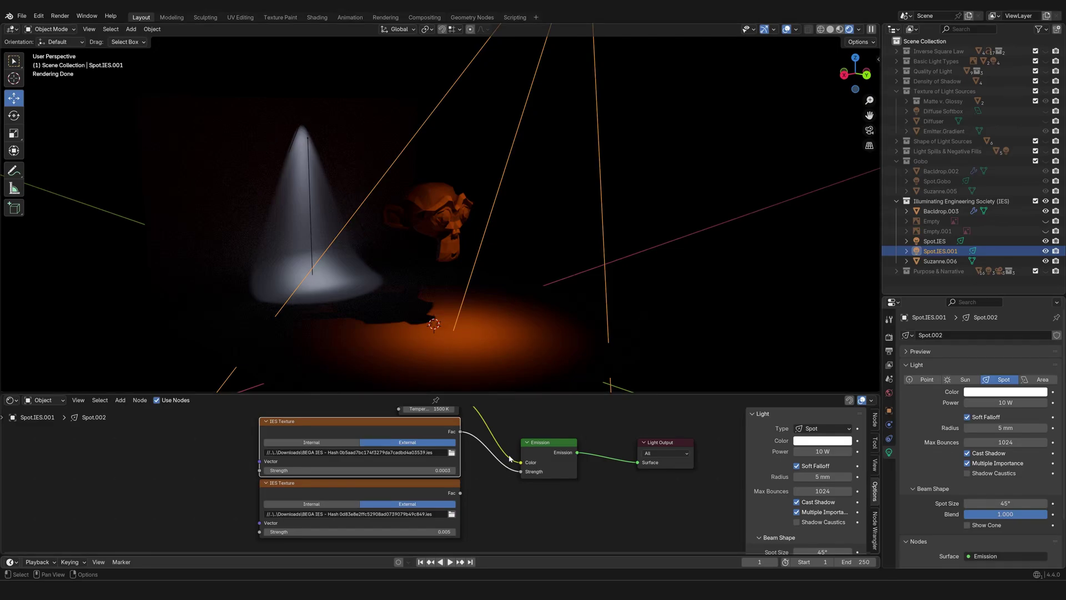
pyautogui.moveTo(510, 458); pyautogui.dragTo(529, 479, button='middle')
pyautogui.moveTo(542, 493)
pyautogui.mouseDown()
pyautogui.moveTo(527, 497)
pyautogui.moveTo(530, 507)
pyautogui.mouseUp()
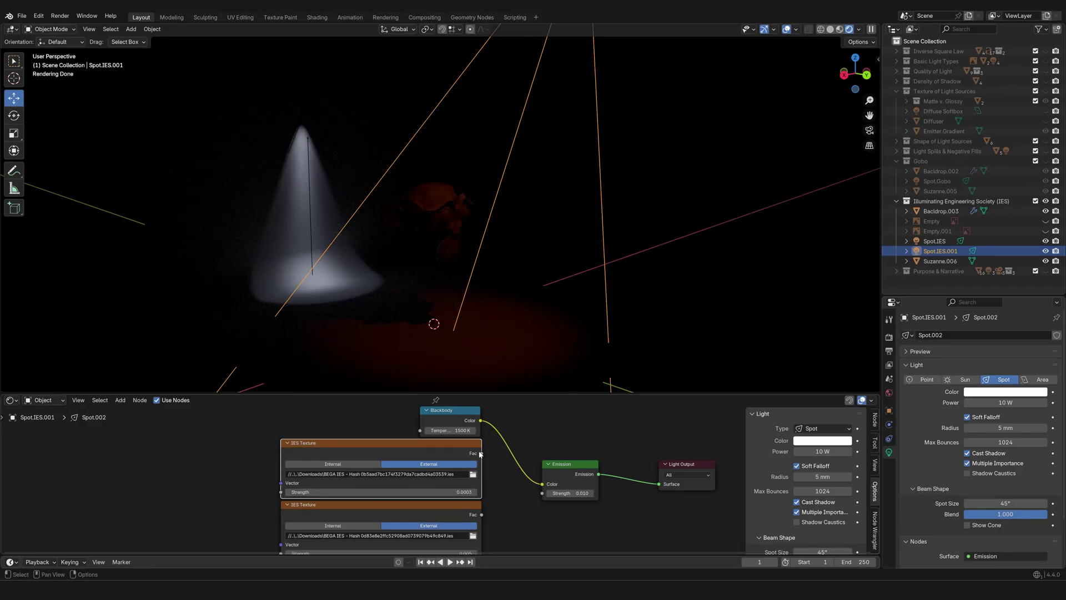
# Compare the IES beams by linking the lower texture's Fac output to the Emission strength, then linking the upper texture's instead
pyautogui.moveTo(481, 514); pyautogui.dragTo(544, 494)
pyautogui.moveTo(631, 265); pyautogui.dragTo(464, 311, button='middle')
pyautogui.moveTo(481, 453); pyautogui.dragTo(543, 493)
pyautogui.moveTo(555, 233); pyautogui.dragTo(548, 270, button='middle')
pyautogui.scroll(2, 528, 261)
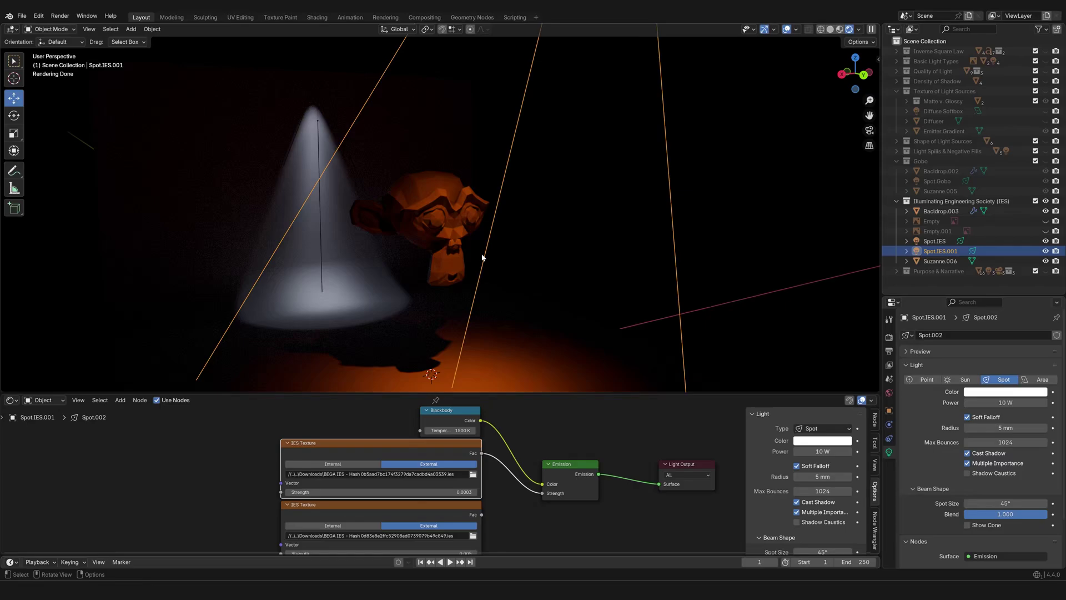
# Deselect the Spot.IES.001 light and view the two spot light beams around the Suzanne head from farther away
pyautogui.scroll(-1, 488, 258)
pyautogui.scroll(-3, 508, 262)
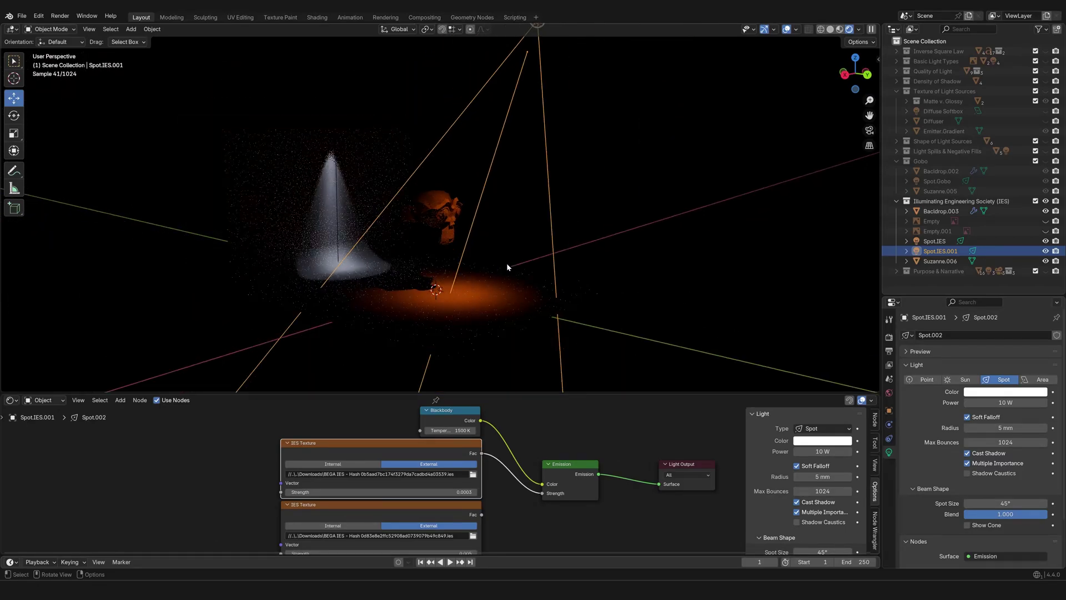
pyautogui.moveTo(507, 264); pyautogui.dragTo(458, 226, button='middle')
pyautogui.click(587, 243)
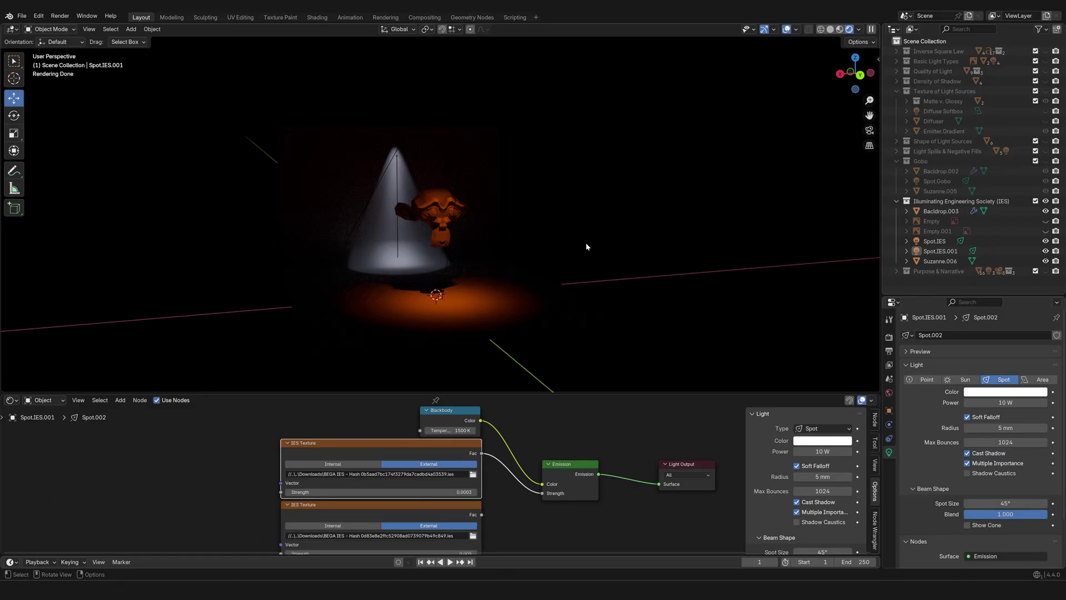
pyautogui.moveTo(587, 246); pyautogui.dragTo(545, 254, button='middle')
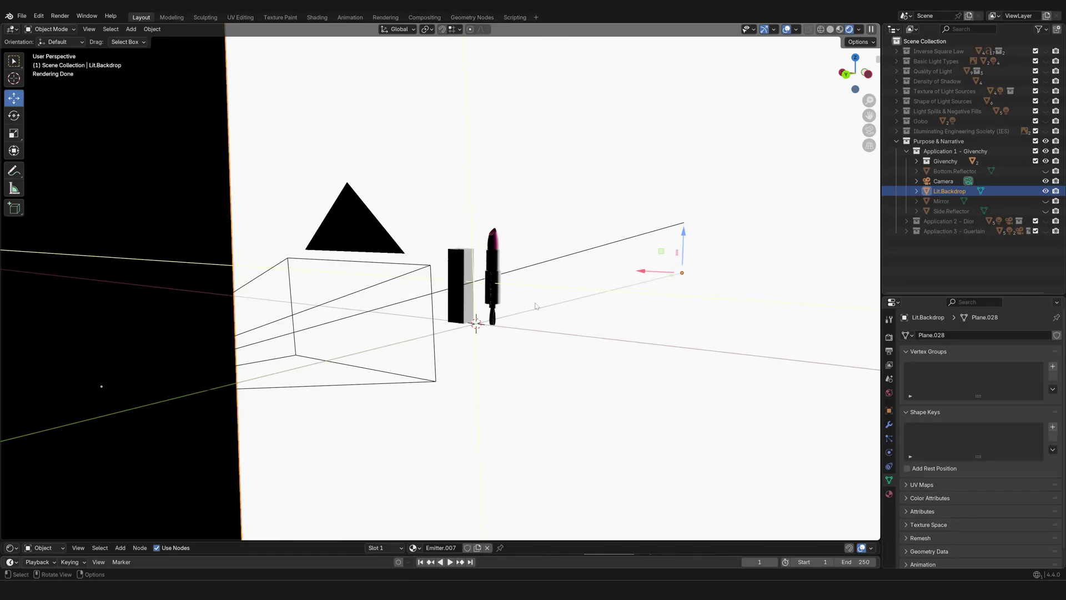
# Examine the Givenchy lipstick and its case in front of the lit backdrop from several angles
pyautogui.scroll(2, 536, 306)
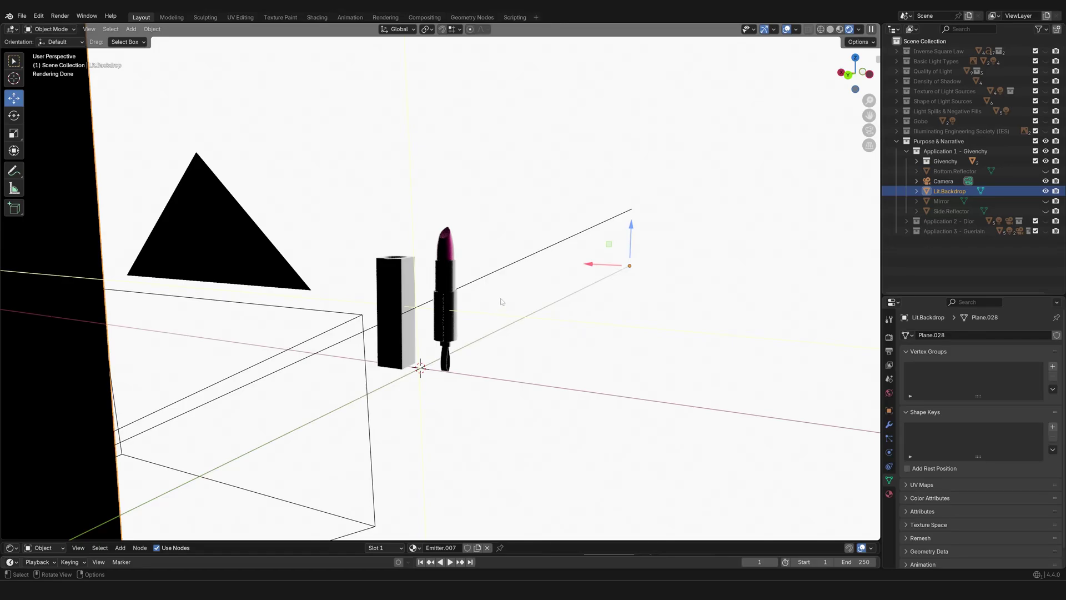
pyautogui.scroll(-2, 505, 303)
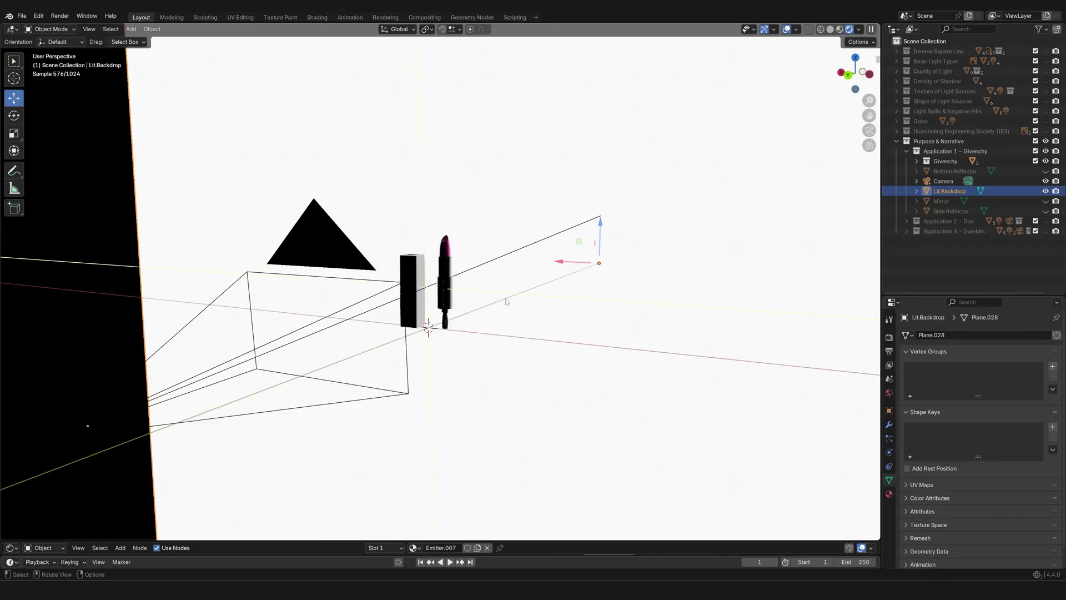
pyautogui.keyDown('shift'); pyautogui.moveTo(491, 306); pyautogui.dragTo(534, 294, button='middle'); pyautogui.keyUp('shift')
pyautogui.keyDown('shift'); pyautogui.moveTo(608, 279); pyautogui.dragTo(512, 318, button='middle'); pyautogui.keyUp('shift')
pyautogui.keyDown('ctrl'); pyautogui.moveTo(512, 317); pyautogui.dragTo(528, 256, button='middle'); pyautogui.keyUp('ctrl')
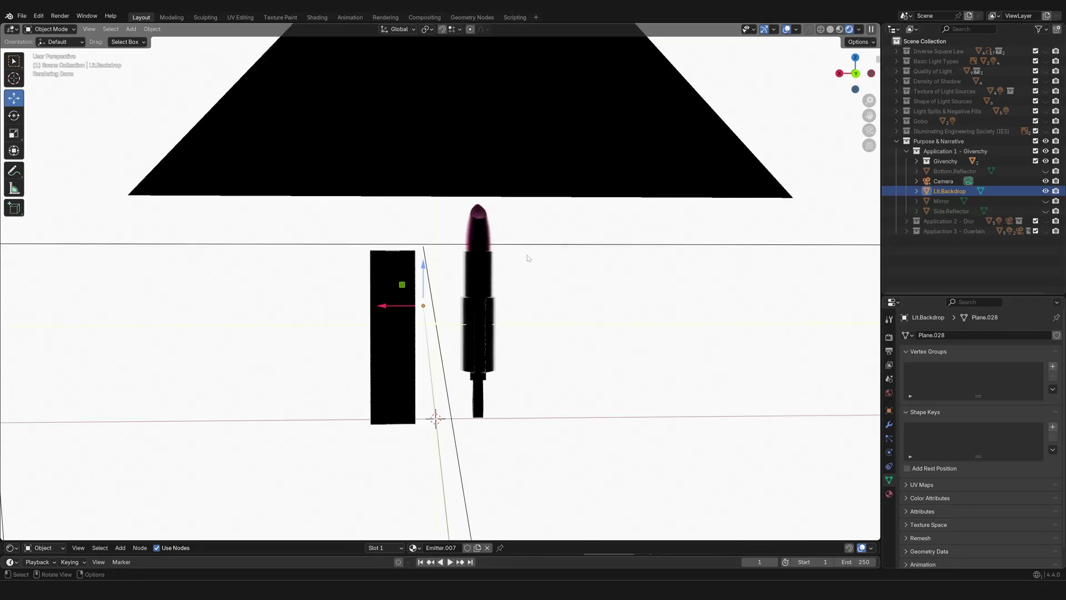
pyautogui.keyDown('shift'); pyautogui.moveTo(537, 373); pyautogui.dragTo(542, 326, button='middle'); pyautogui.keyUp('shift')
pyautogui.moveTo(410, 319); pyautogui.dragTo(438, 336, button='middle')
pyautogui.scroll(1, 430, 340)
# Select the lipstick, frame it and inspect how the backdrop lights its sides and those of the case
pyautogui.click(439, 319)
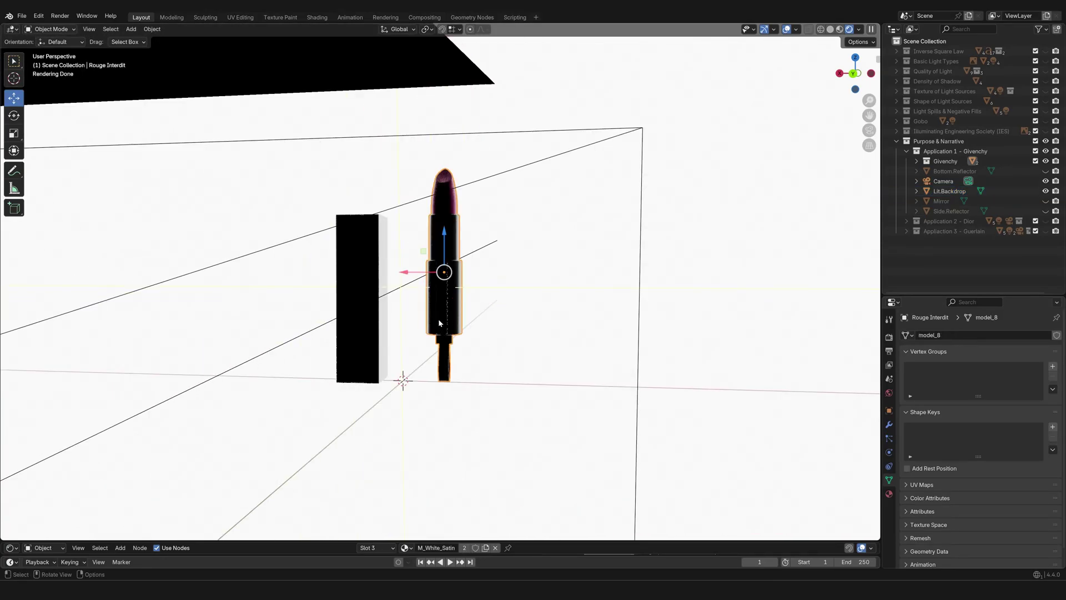
pyautogui.press('KP_Decimal')
pyautogui.moveTo(396, 324); pyautogui.dragTo(448, 333, button='middle')
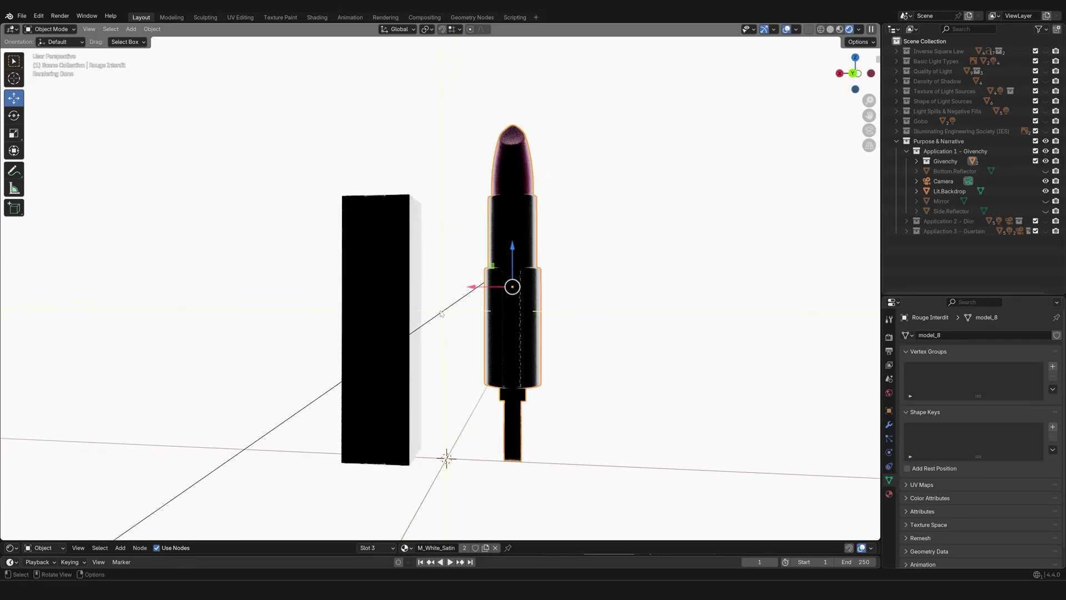
pyautogui.moveTo(441, 314); pyautogui.dragTo(393, 241, button='middle')
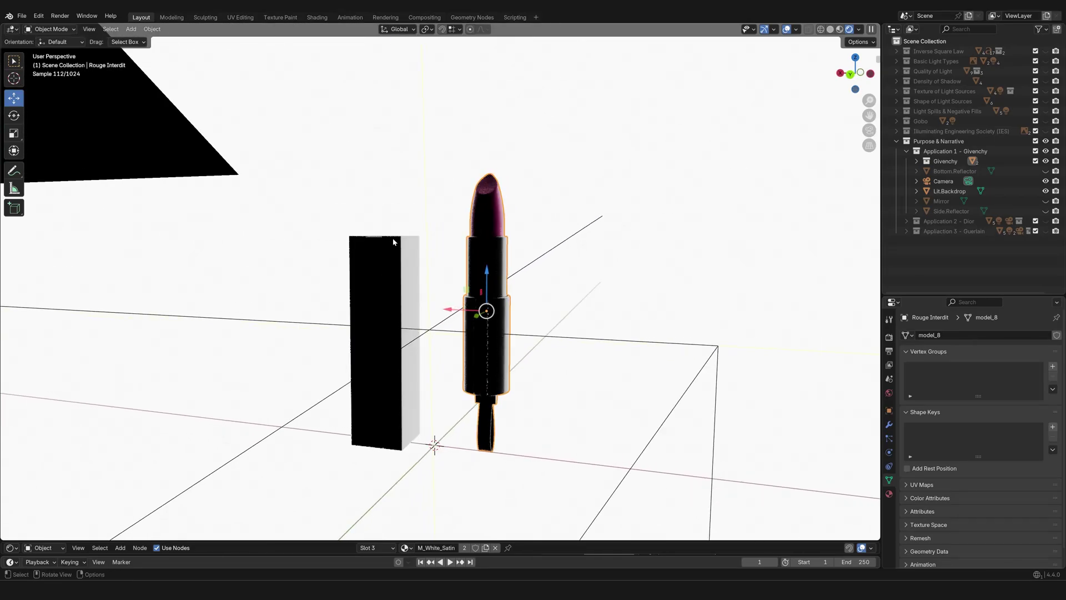
pyautogui.moveTo(550, 315); pyautogui.dragTo(429, 329, button='middle')
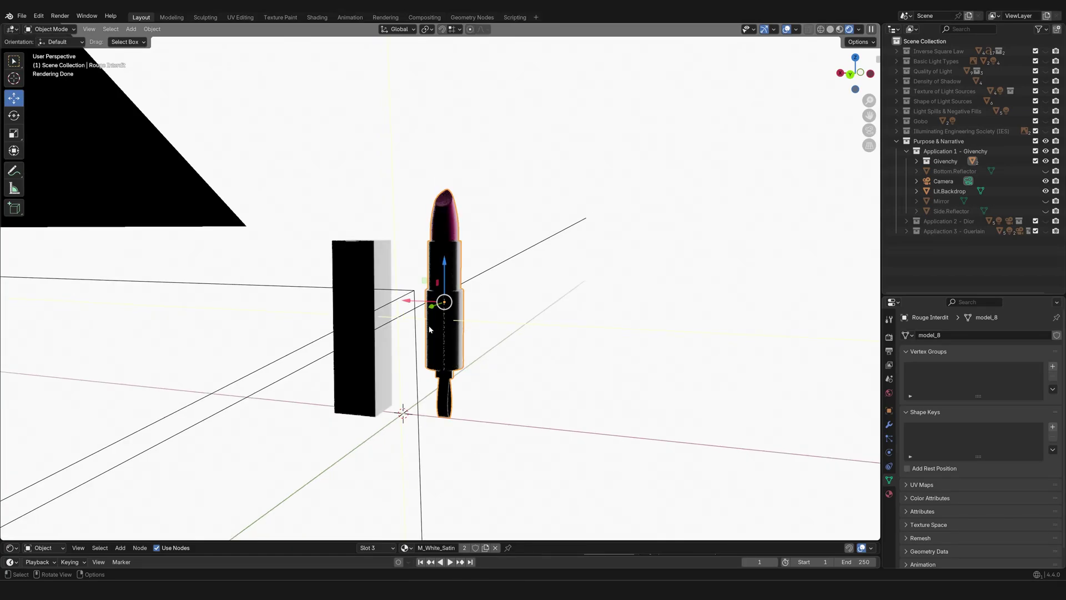
pyautogui.moveTo(396, 288); pyautogui.dragTo(526, 310, button='middle')
pyautogui.scroll(-8, 445, 329)
# Look at the Givenchy scene through its camera and select the Lit.Backdrop plane
pyautogui.click(380, 268)
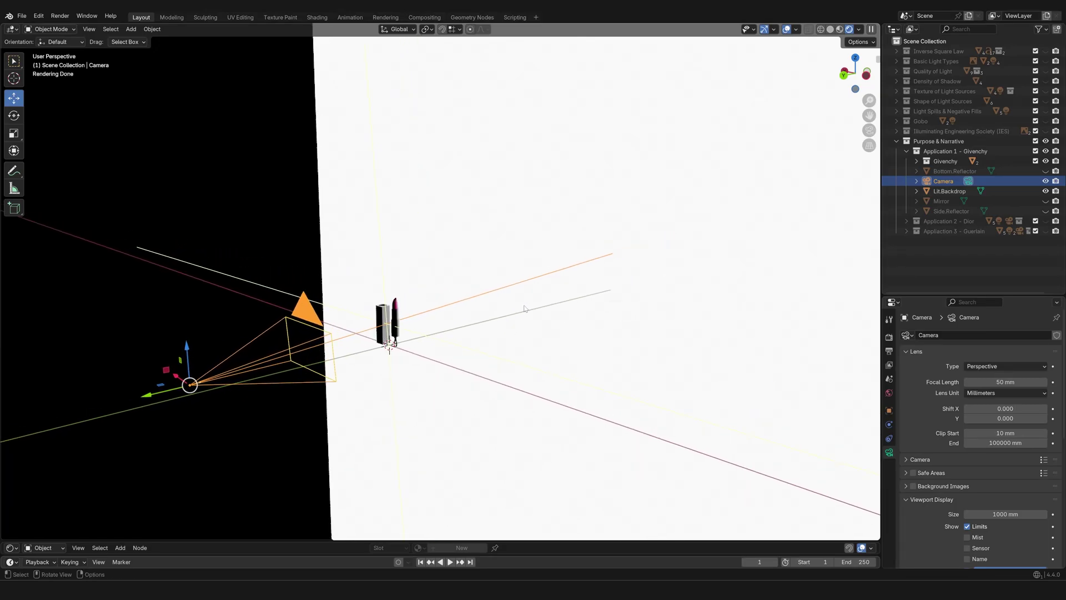
pyautogui.press('KP_0')
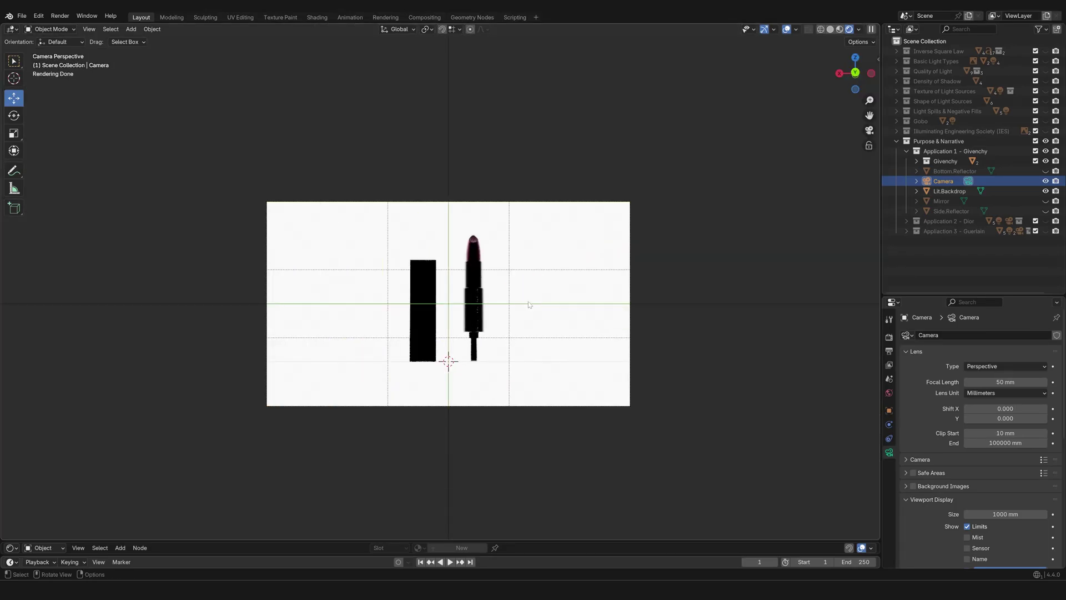
pyautogui.click(565, 254)
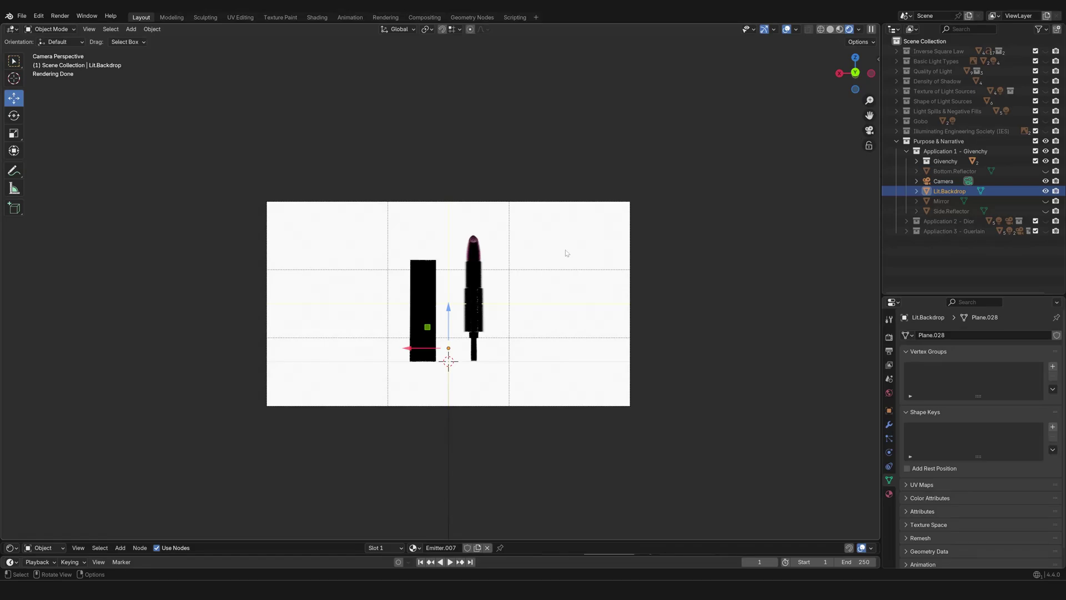
pyautogui.scroll(-3, 566, 254)
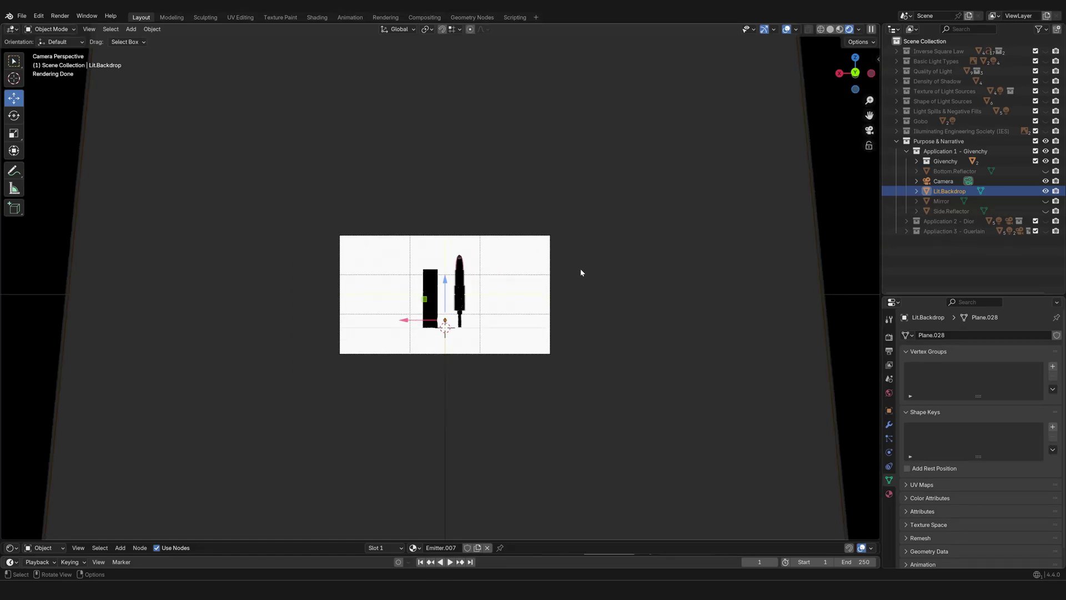
# Examine the placement of camera, products and backdrop from outside, and return to a closer camera view of the silhouettes
pyautogui.moveTo(581, 269); pyautogui.dragTo(459, 311, button='middle')
pyautogui.scroll(5, 537, 304)
pyautogui.scroll(5, 459, 311)
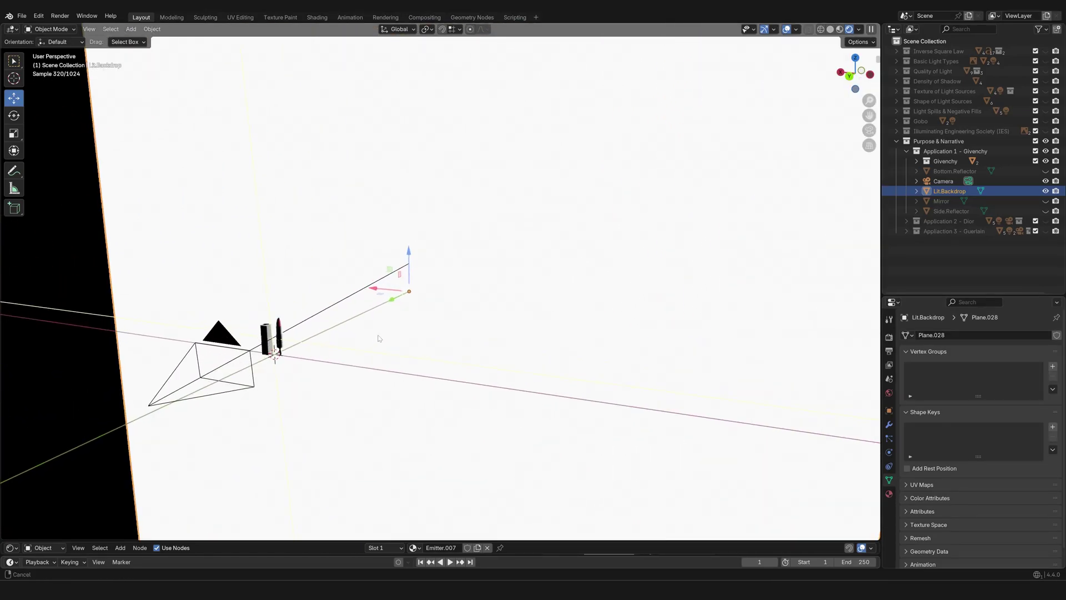
pyautogui.scroll(3, 472, 288)
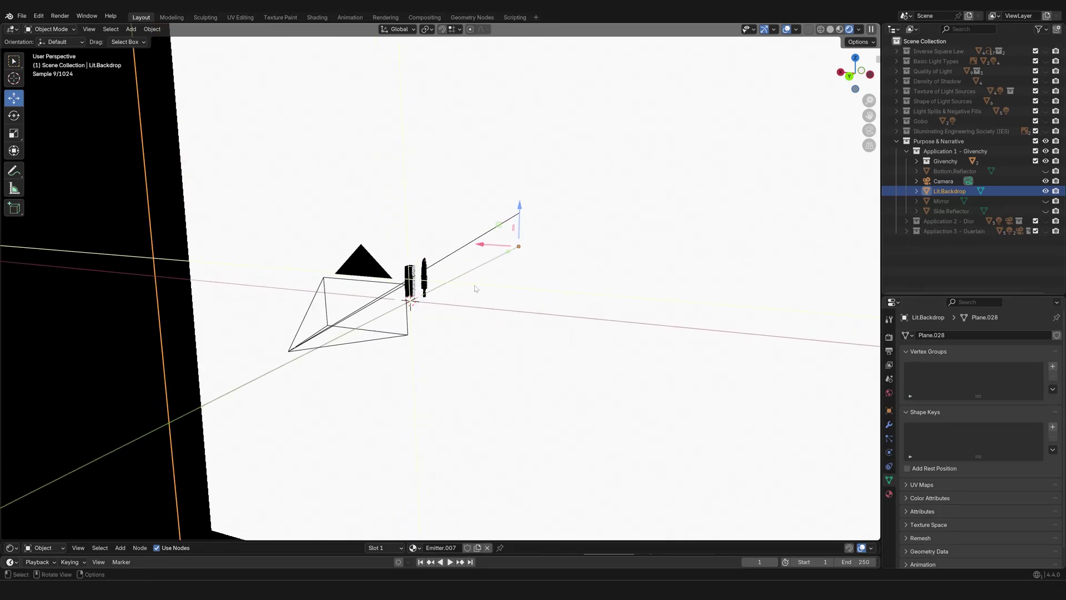
pyautogui.press('KP_0')
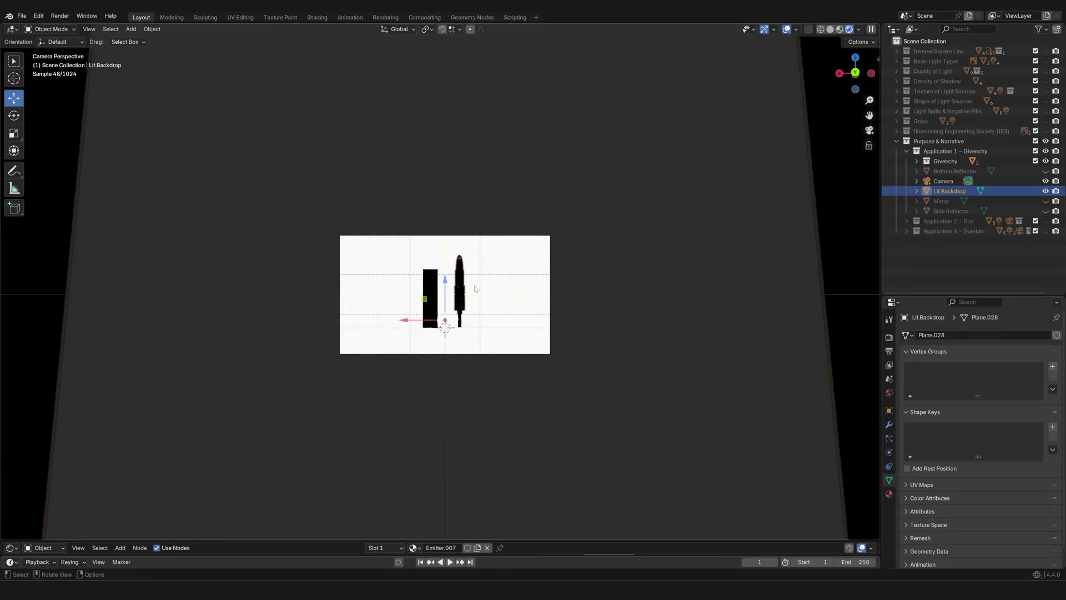
pyautogui.scroll(2, 561, 336)
pyautogui.scroll(3, 563, 333)
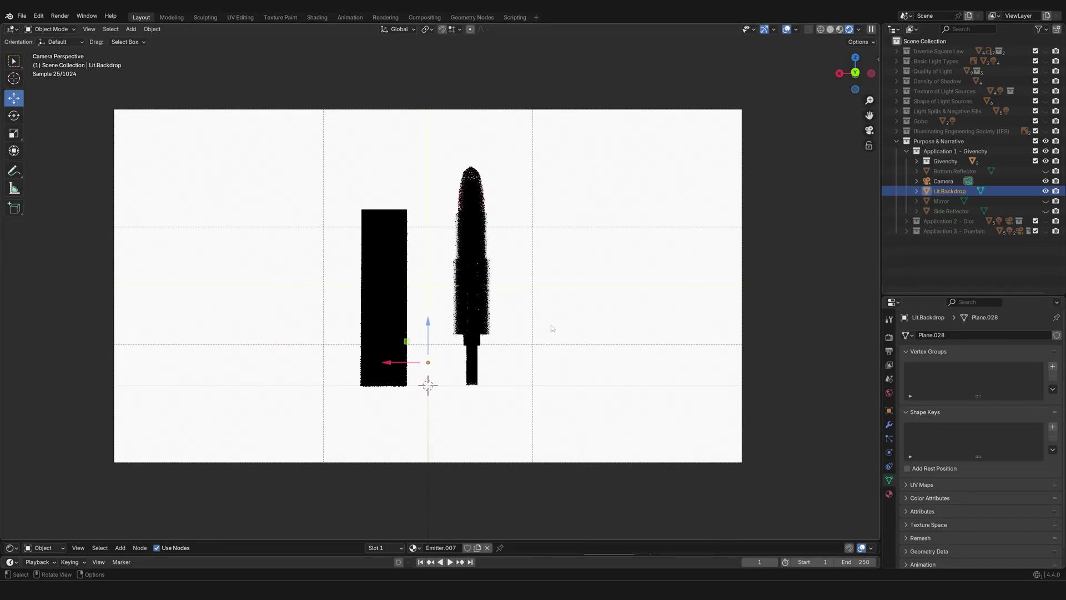
pyautogui.scroll(1, 449, 301)
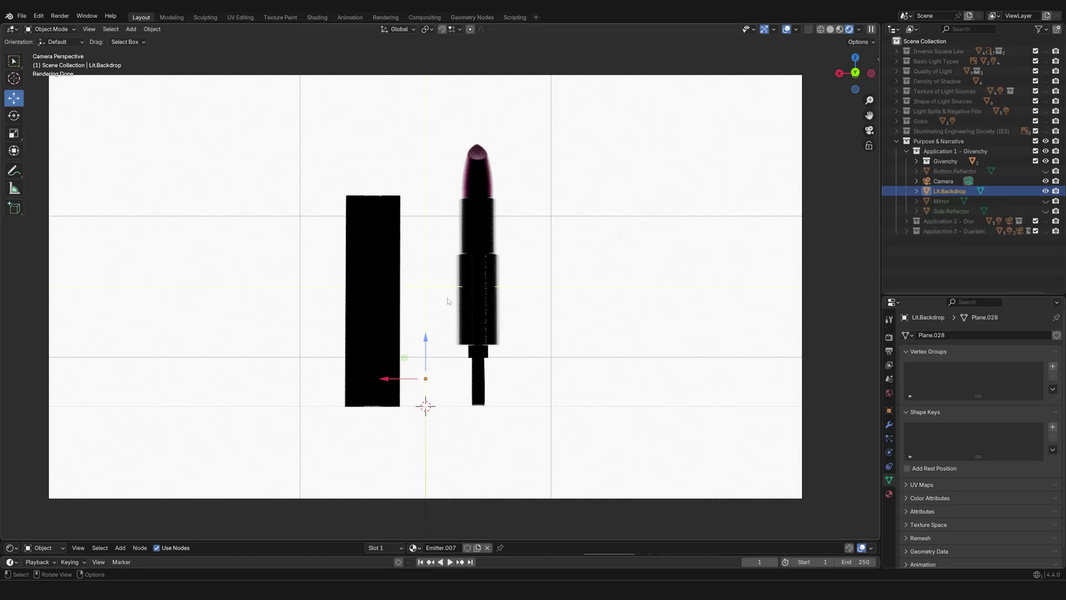
# Unhide the Bottom.Reflector plane in the Givenchy collection and select it, viewing the set from the side
pyautogui.moveTo(449, 301); pyautogui.dragTo(493, 316, button='middle')
pyautogui.scroll(1, 494, 316)
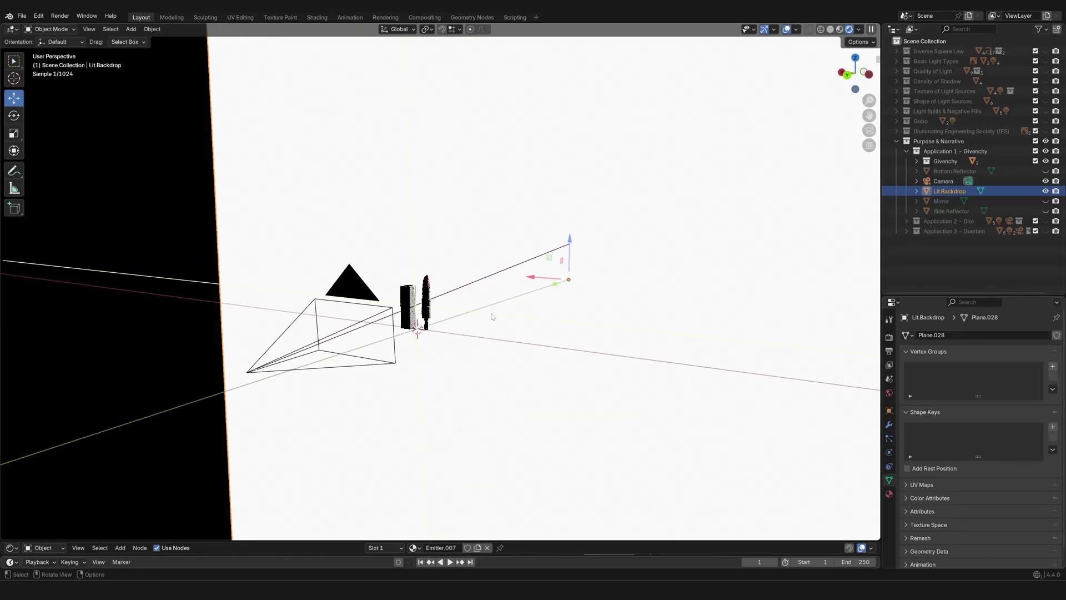
pyautogui.click(1046, 171)
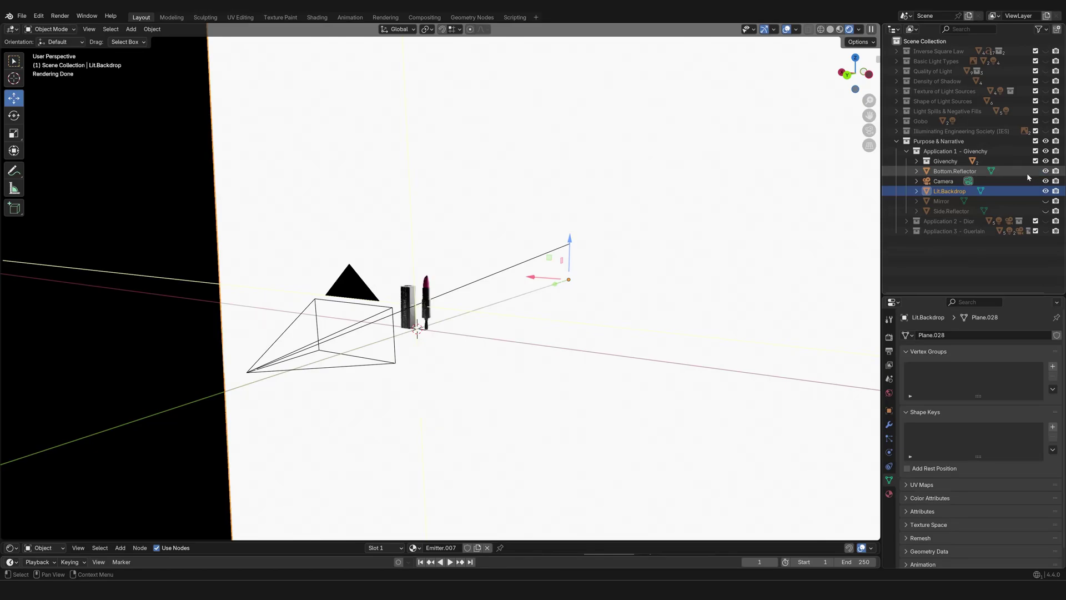
pyautogui.click(955, 171)
pyautogui.scroll(2, 461, 347)
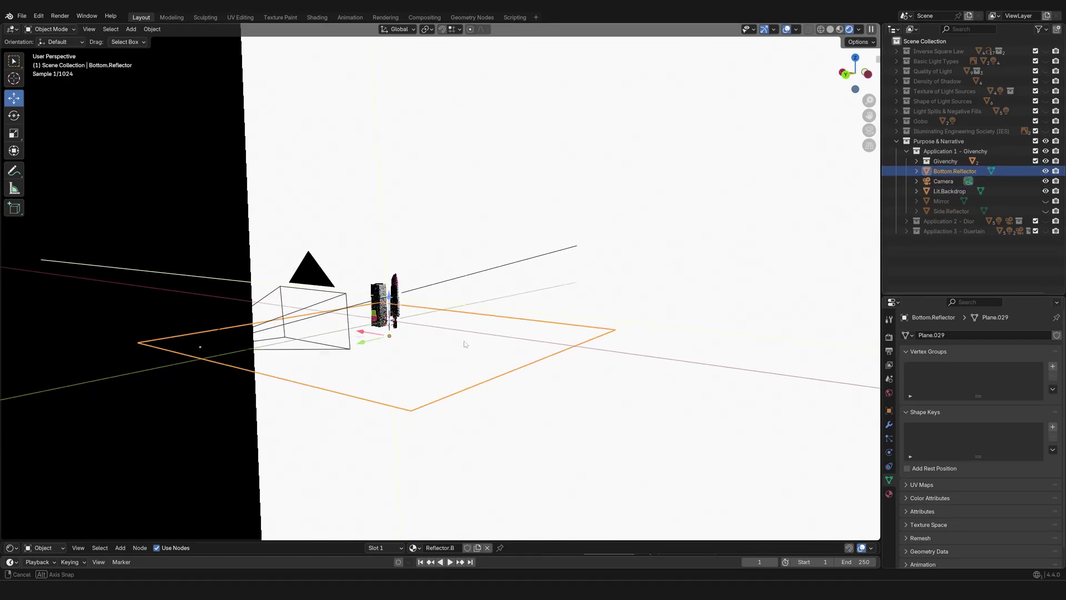
pyautogui.scroll(2, 459, 348)
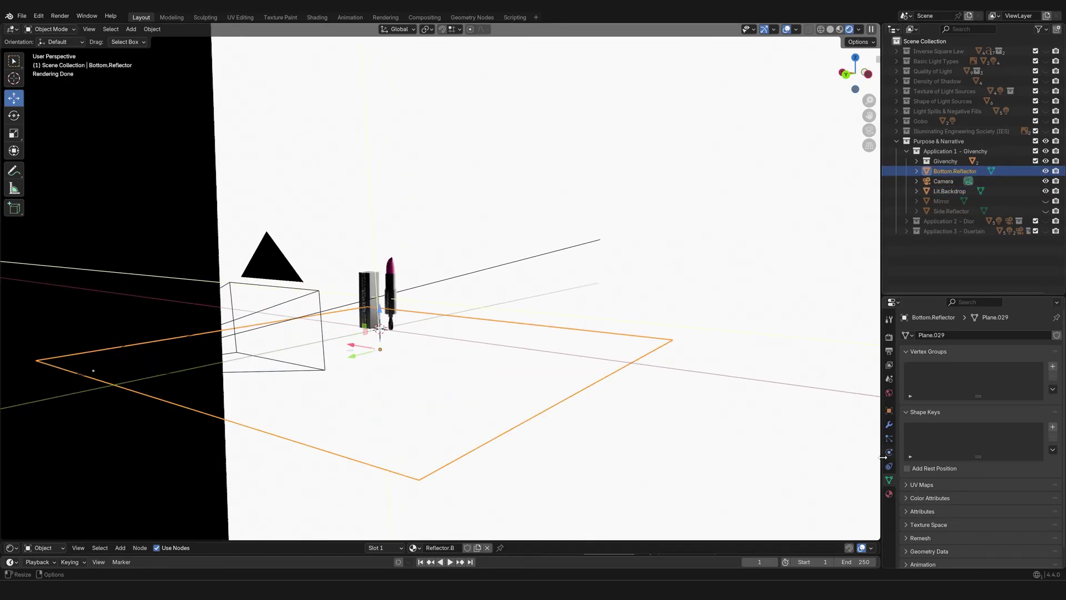
# Enable Camera ray visibility for the Bottom.Reflector in its object visibility settings
pyautogui.click(889, 410)
pyautogui.scroll(-4, 923, 485)
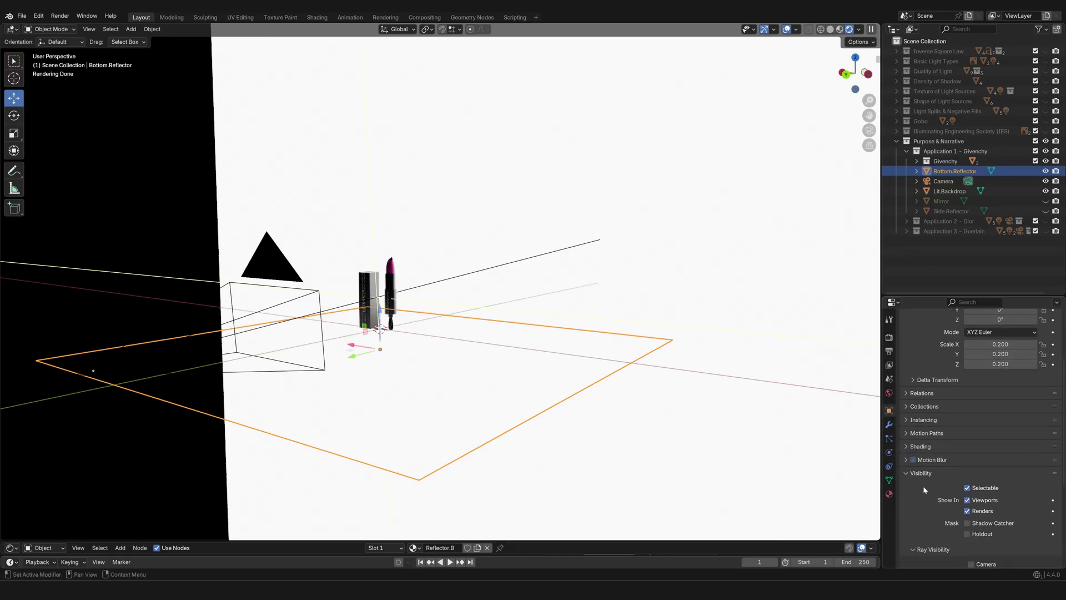
pyautogui.scroll(-2, 932, 496)
pyautogui.click(972, 505)
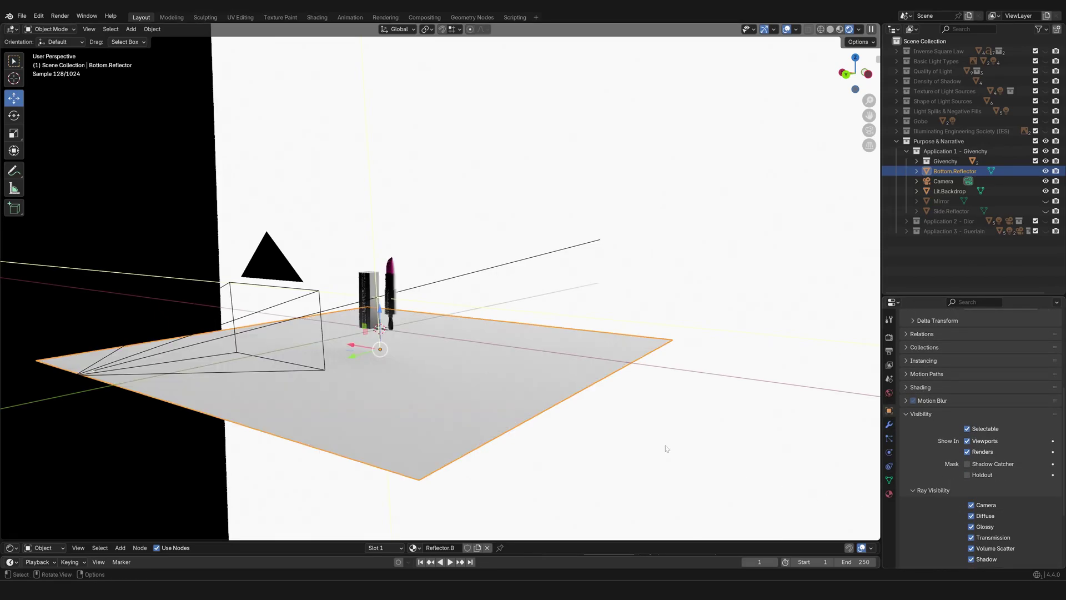
# Examine the bottom reflector beneath the products from the side and its bounce light on them through the camera
pyautogui.moveTo(475, 370); pyautogui.dragTo(462, 371, button='middle')
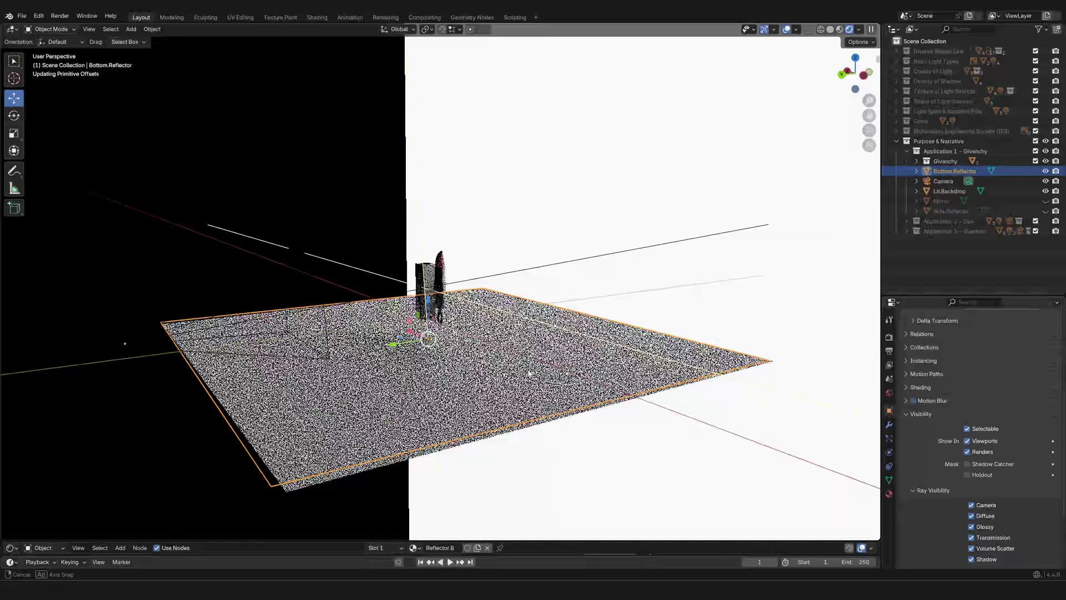
pyautogui.scroll(3, 462, 371)
pyautogui.scroll(-5, 462, 371)
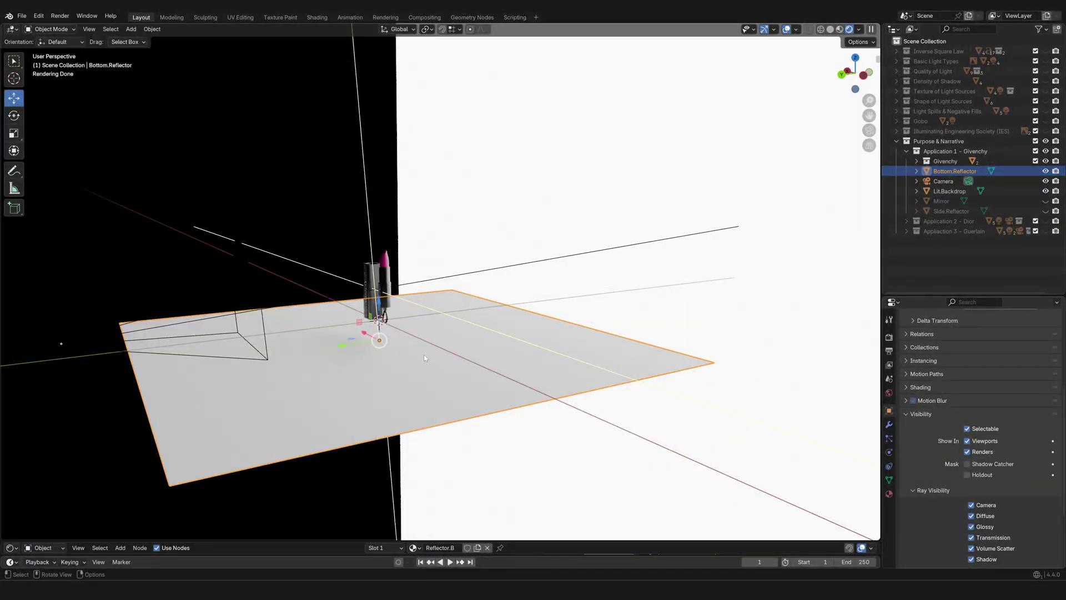
pyautogui.press('KP_0')
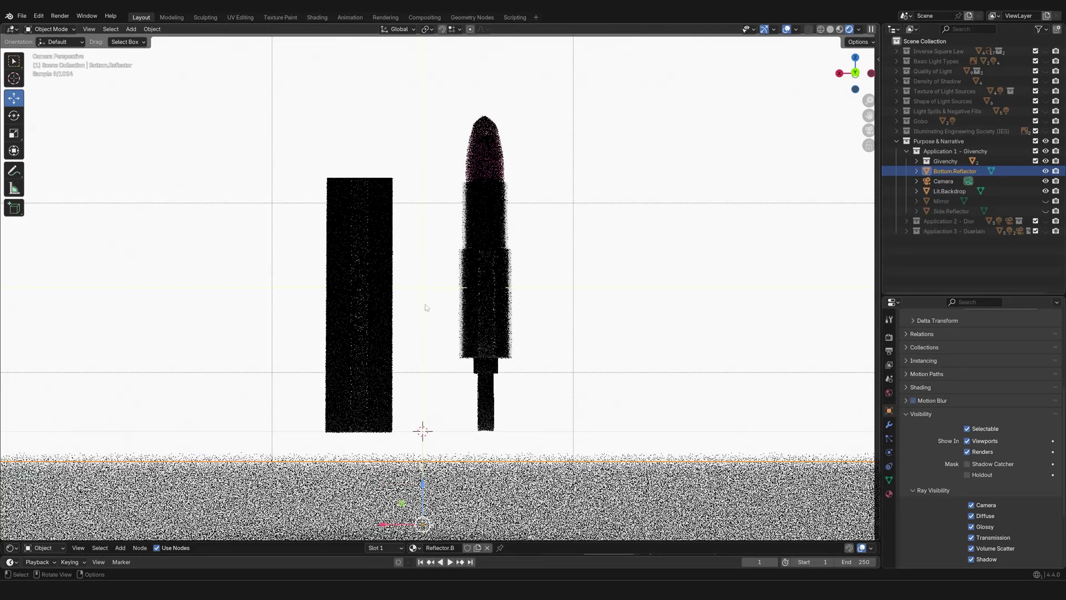
pyautogui.scroll(1, 457, 365)
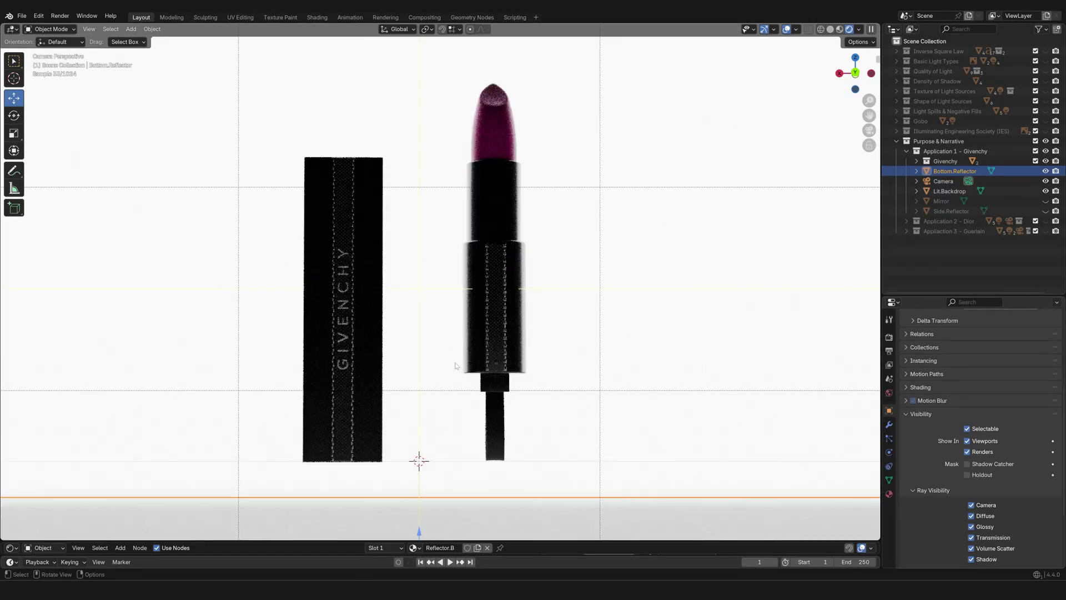
pyautogui.scroll(-3, 506, 319)
pyautogui.moveTo(506, 320); pyautogui.dragTo(642, 106, button='middle')
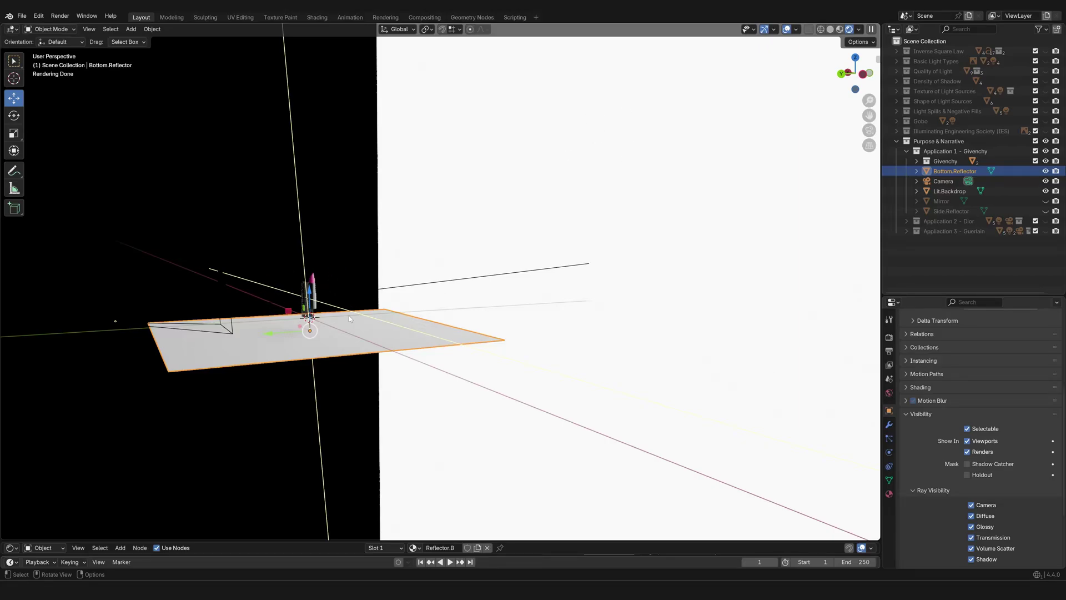
pyautogui.moveTo(349, 315); pyautogui.dragTo(421, 313, button='middle')
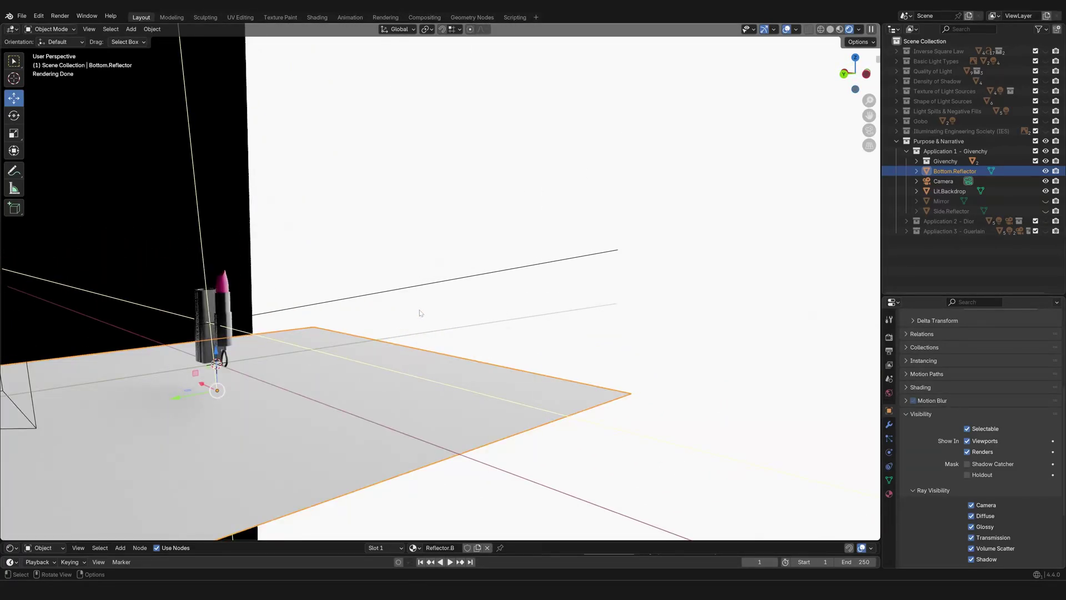
pyautogui.press('KP_0')
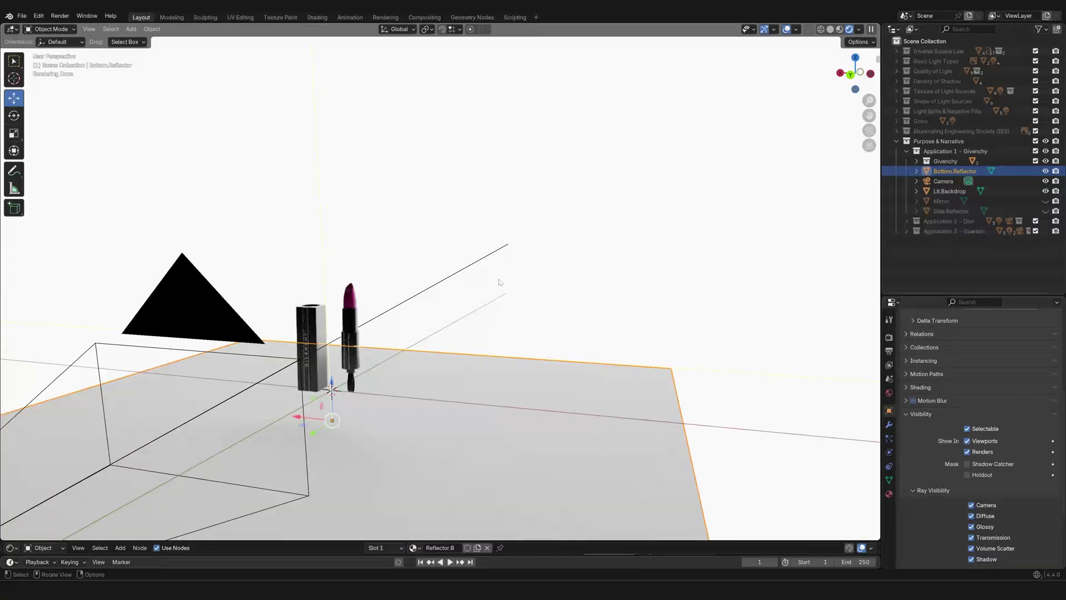
pyautogui.scroll(3, 499, 282)
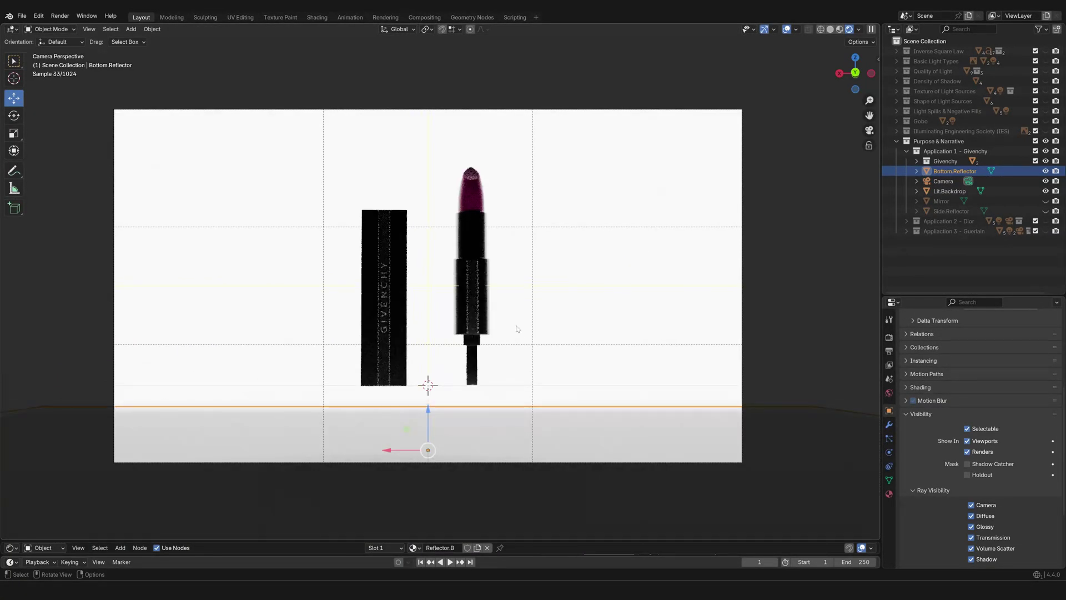
pyautogui.scroll(3, 532, 355)
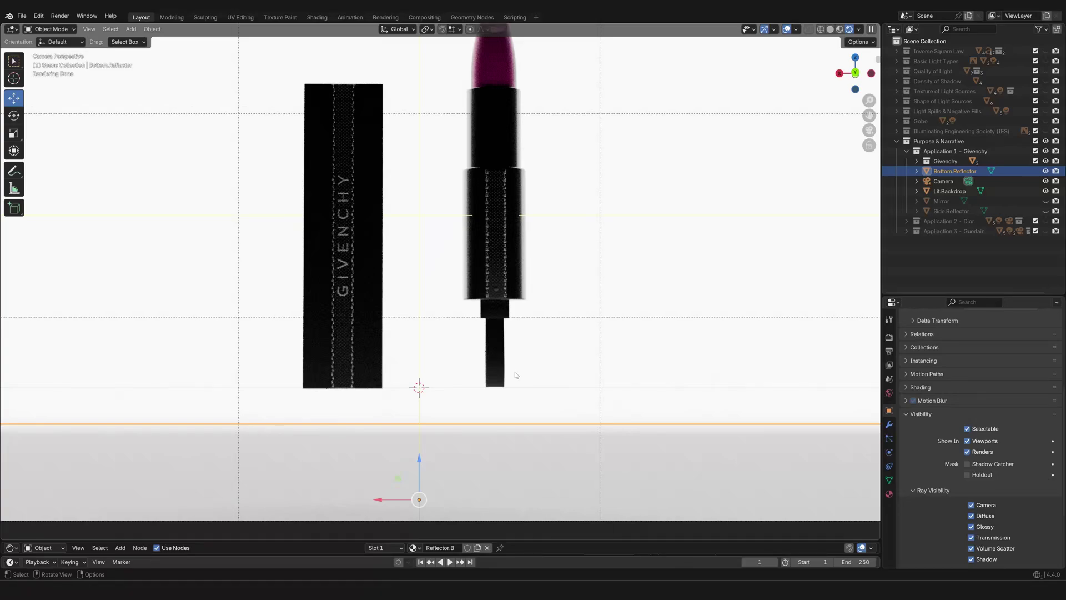
# Examine the lipstick and its case through the camera, comparing their edges and lower parts near the visible bottom reflector
pyautogui.scroll(-3, 515, 375)
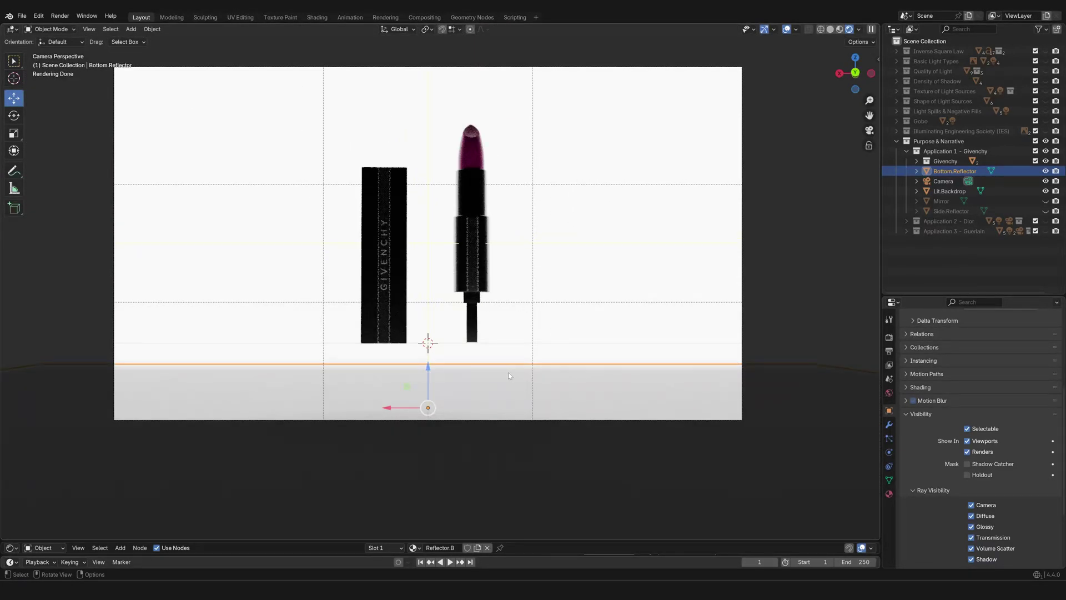
pyautogui.scroll(3, 562, 229)
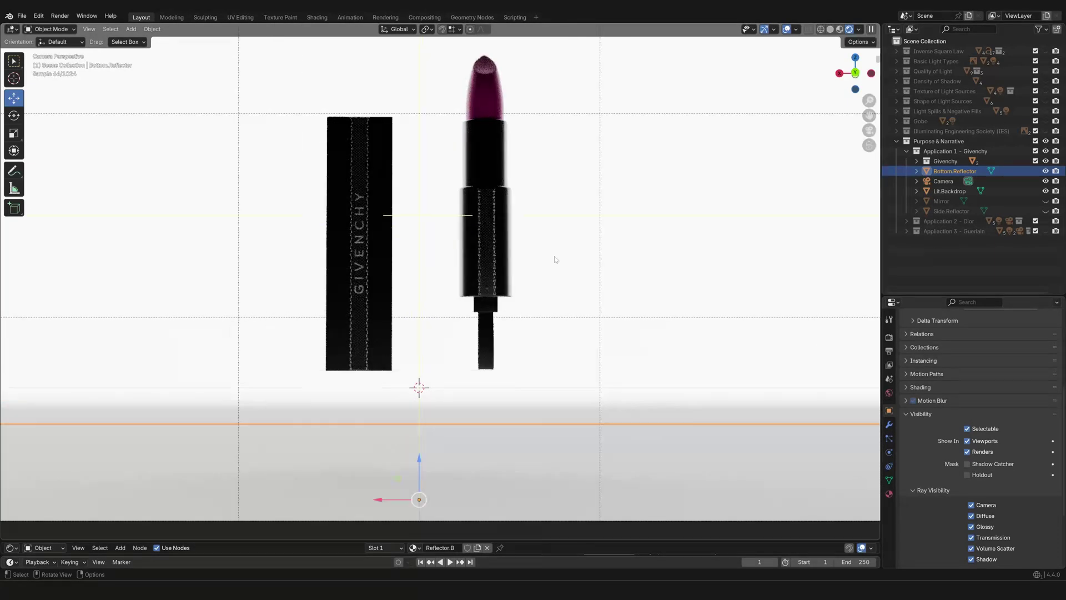
pyautogui.scroll(1, 556, 260)
pyautogui.keyDown('shift'); pyautogui.moveTo(411, 208); pyautogui.dragTo(413, 310, button='middle'); pyautogui.keyUp('shift')
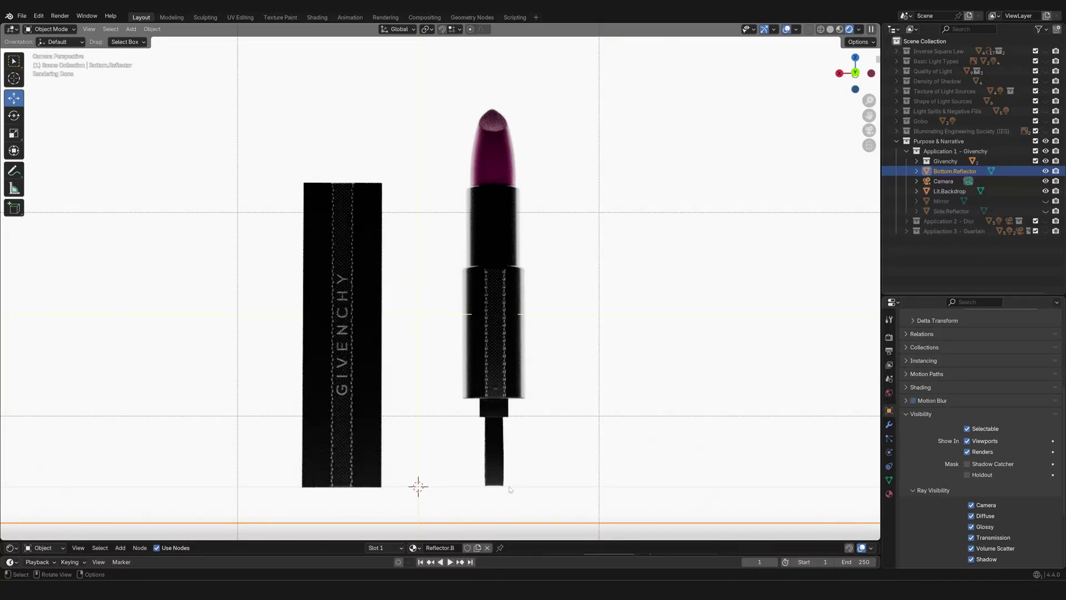
pyautogui.scroll(4, 424, 342)
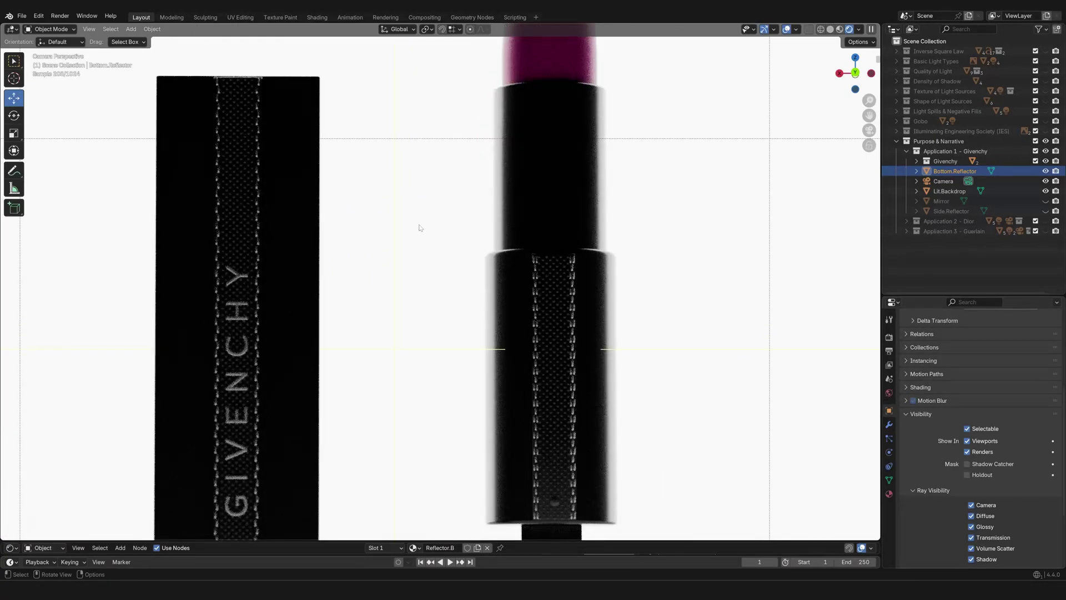
pyautogui.keyDown('shift'); pyautogui.moveTo(421, 237); pyautogui.dragTo(428, 310, button='middle'); pyautogui.keyUp('shift')
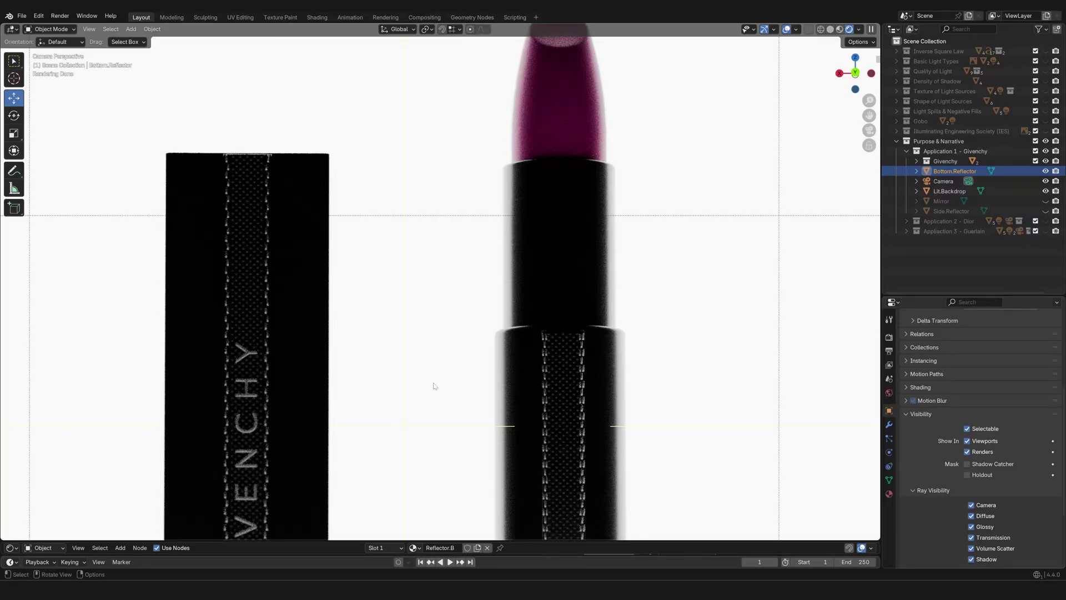
pyautogui.scroll(-4, 426, 386)
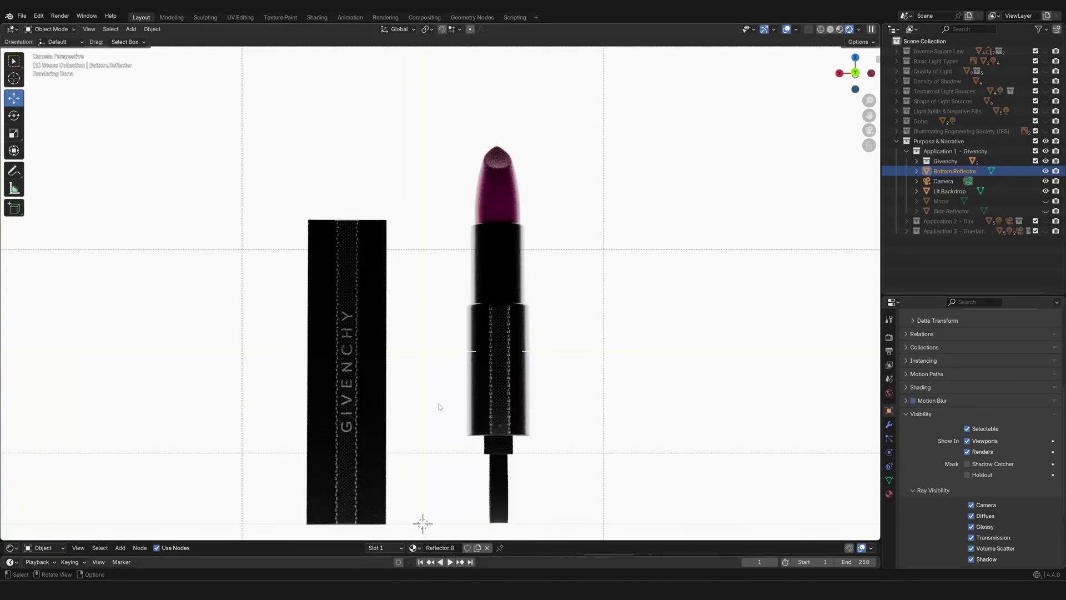
pyautogui.keyDown('shift'); pyautogui.moveTo(443, 410); pyautogui.dragTo(466, 322, button='middle'); pyautogui.keyUp('shift')
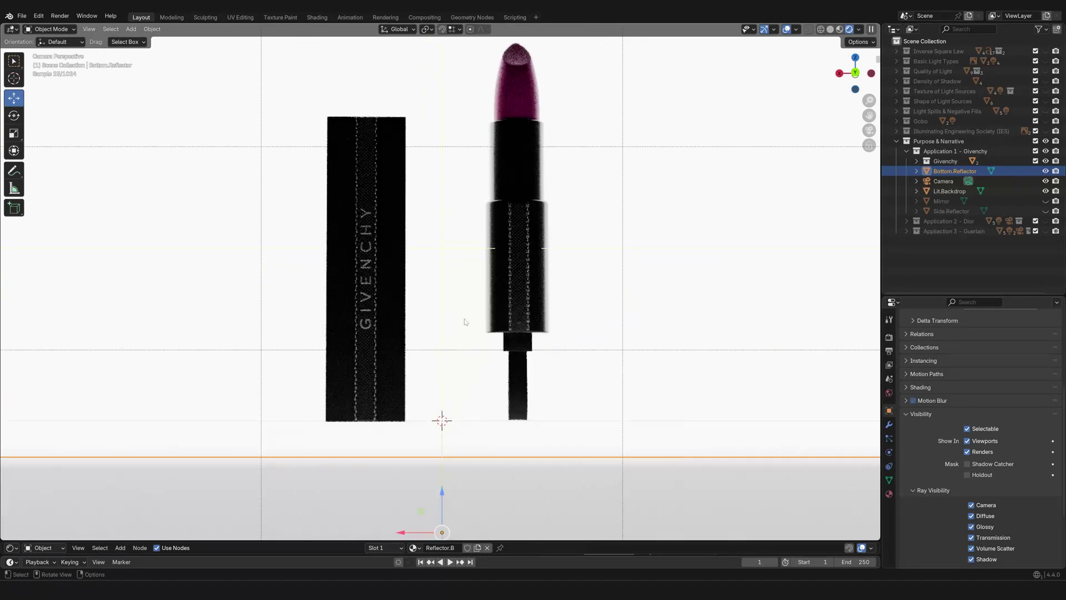
# Disable Camera ray visibility for the Bottom.Reflector so the plane is hidden from the camera, and select the Lit.Backdrop
pyautogui.scroll(-4, 465, 322)
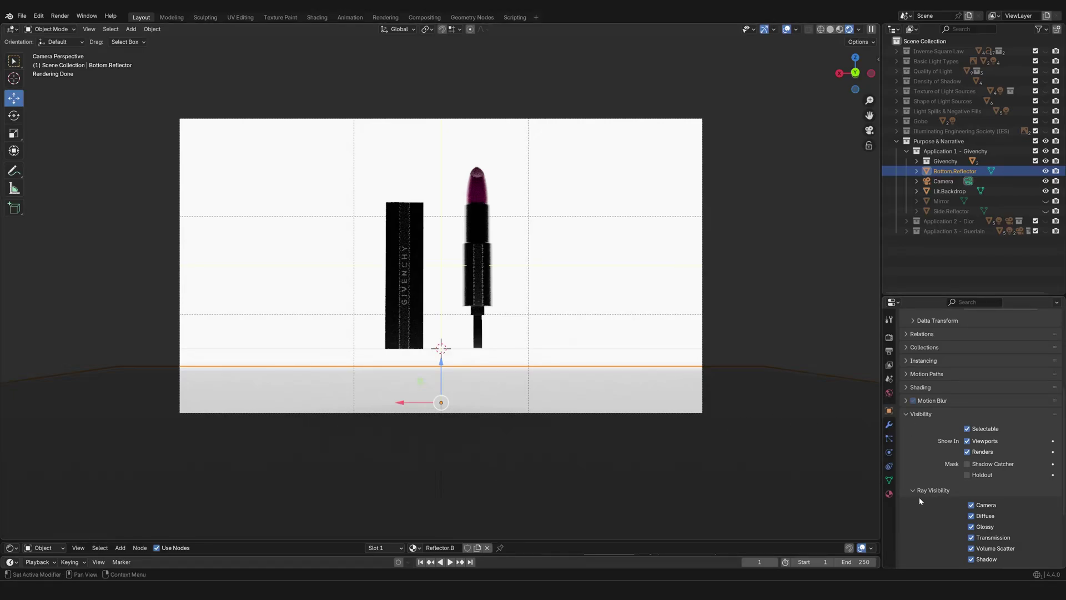
pyautogui.click(972, 506)
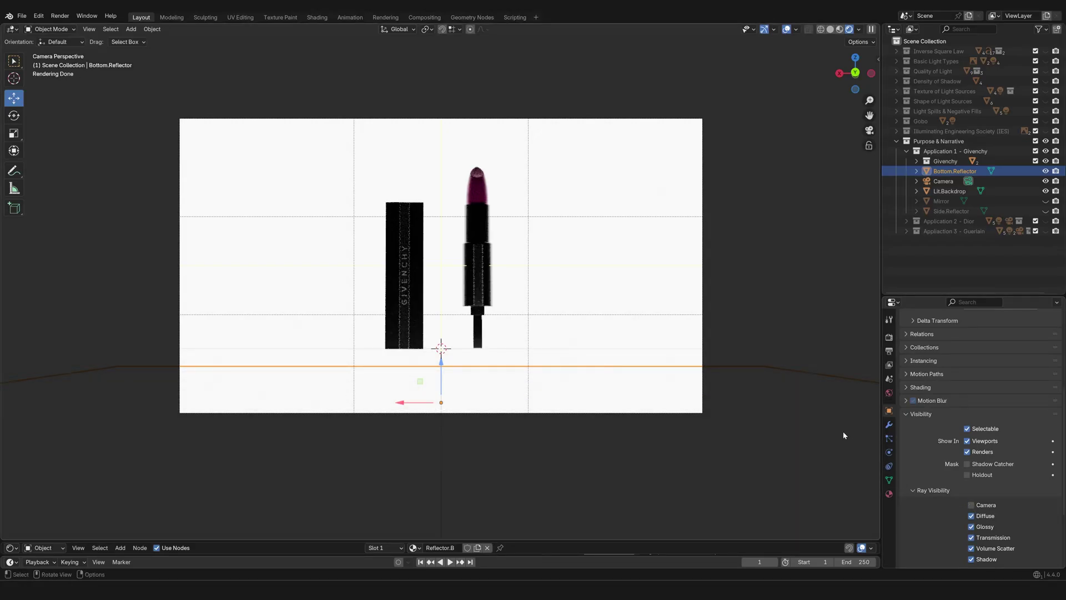
pyautogui.click(789, 292)
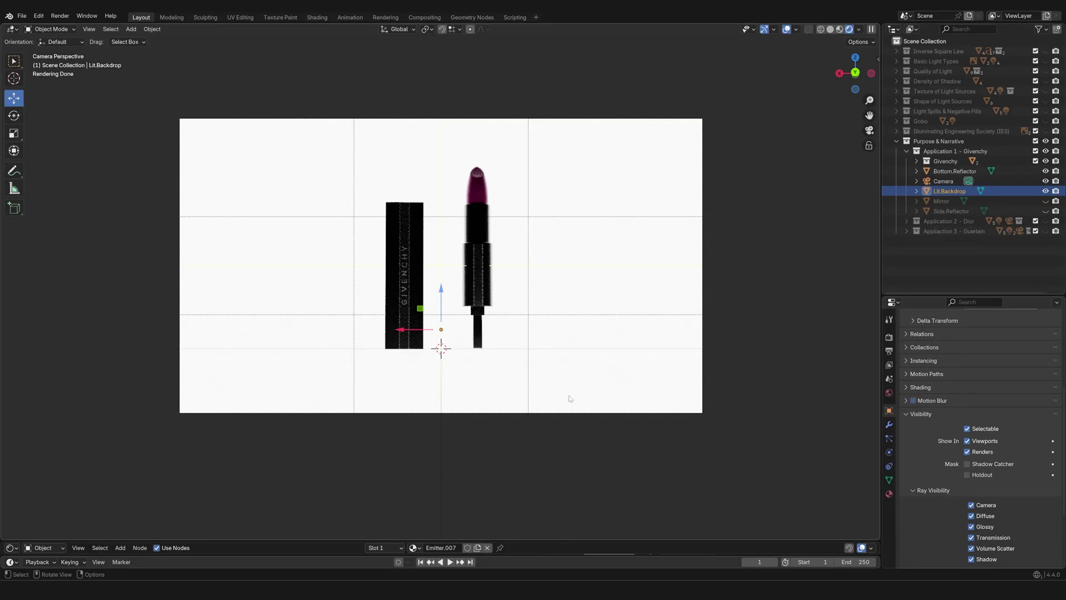
# Select the lipstick and examine the products, camera and backdrop from several angles outside the camera view
pyautogui.moveTo(567, 395); pyautogui.dragTo(493, 364, button='middle')
pyautogui.scroll(3, 489, 362)
pyautogui.click(493, 291)
pyautogui.moveTo(535, 288); pyautogui.dragTo(536, 320, button='middle')
pyautogui.scroll(-4, 536, 322)
pyautogui.scroll(-4, 573, 350)
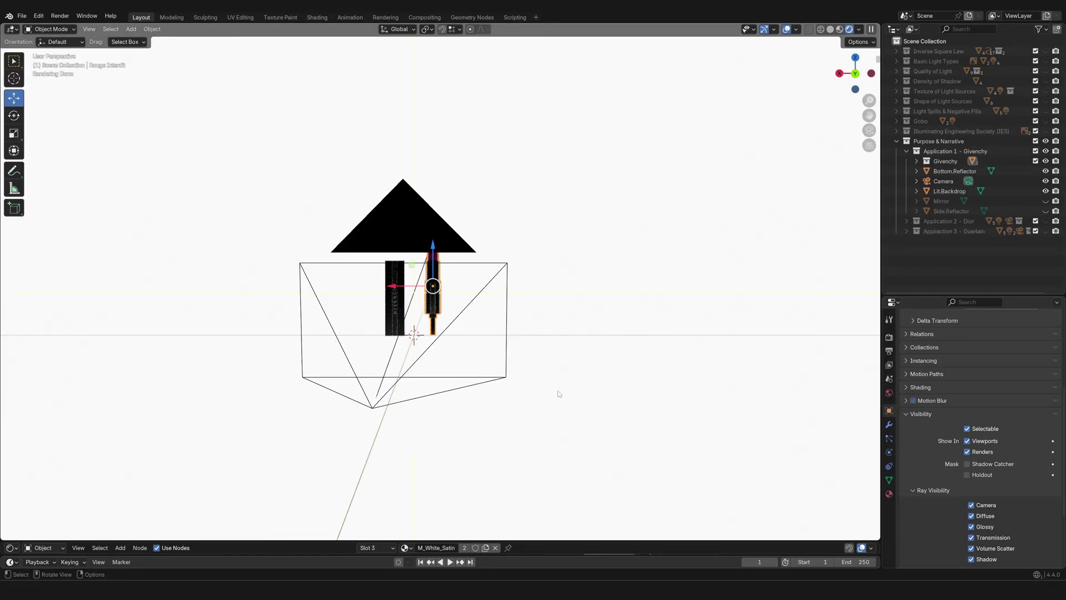
pyautogui.moveTo(559, 388); pyautogui.dragTo(511, 386, button='middle')
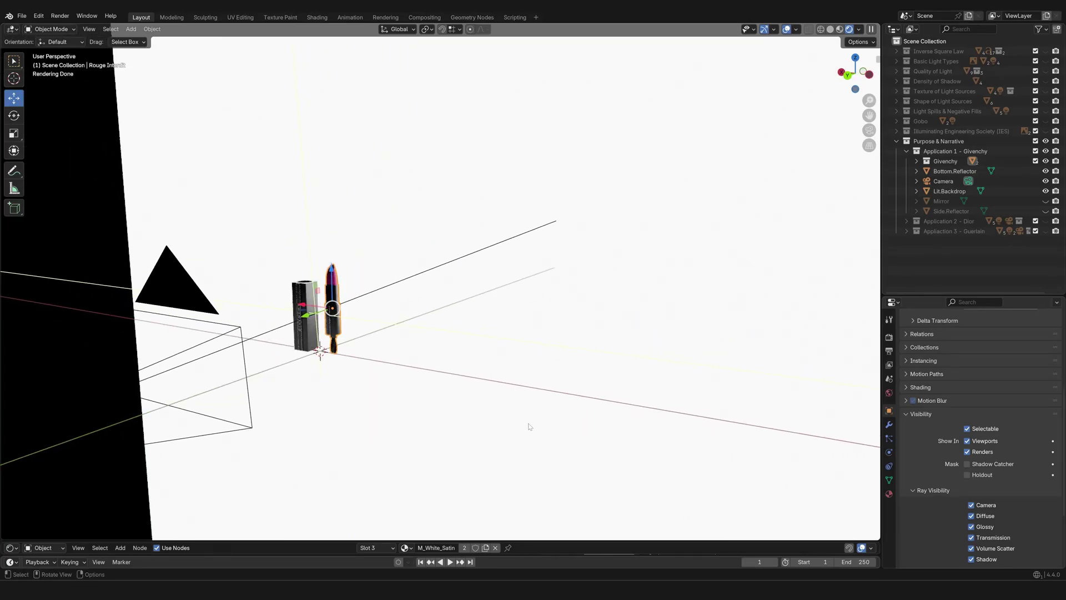
pyautogui.moveTo(530, 427); pyautogui.dragTo(450, 448, button='middle')
pyautogui.scroll(3, 533, 415)
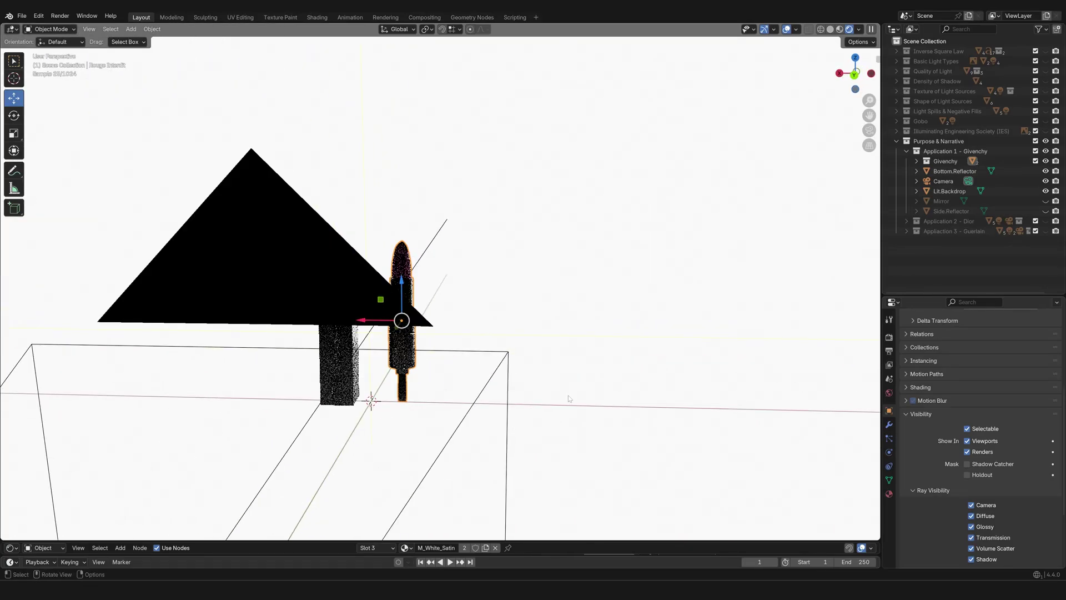
# Select the Bottom.Reflector, examine its placement under the products in the straight back view, and return to the camera view
pyautogui.click(574, 401)
pyautogui.moveTo(573, 401)
pyautogui.mouseDown(button='middle')
pyautogui.moveTo(469, 416)
pyautogui.moveTo(591, 404)
pyautogui.mouseUp(button='middle')
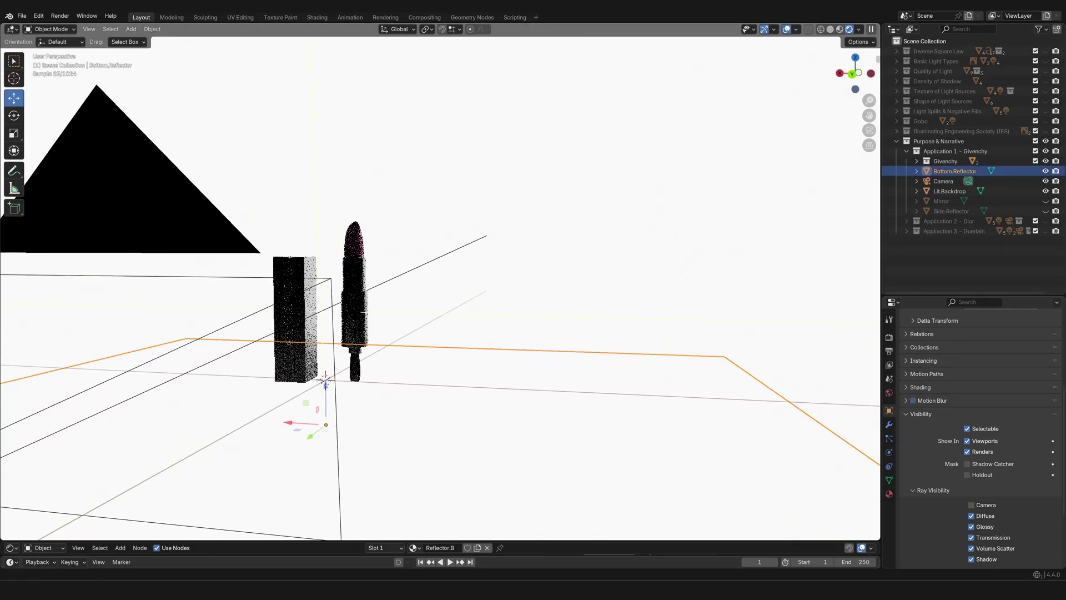
pyautogui.click(855, 75)
pyautogui.scroll(4, 583, 312)
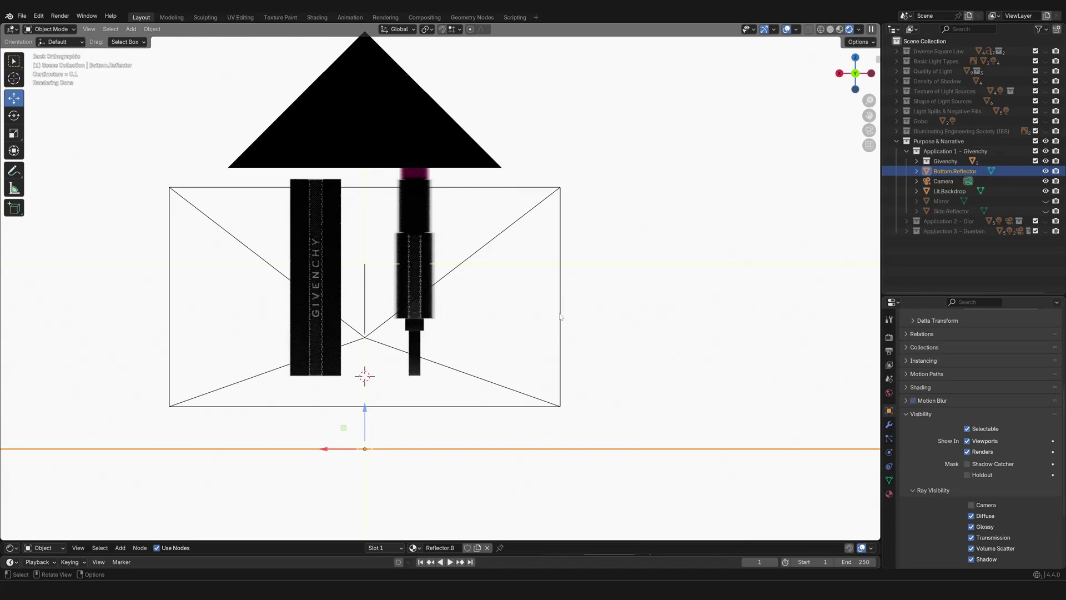
pyautogui.scroll(2, 555, 315)
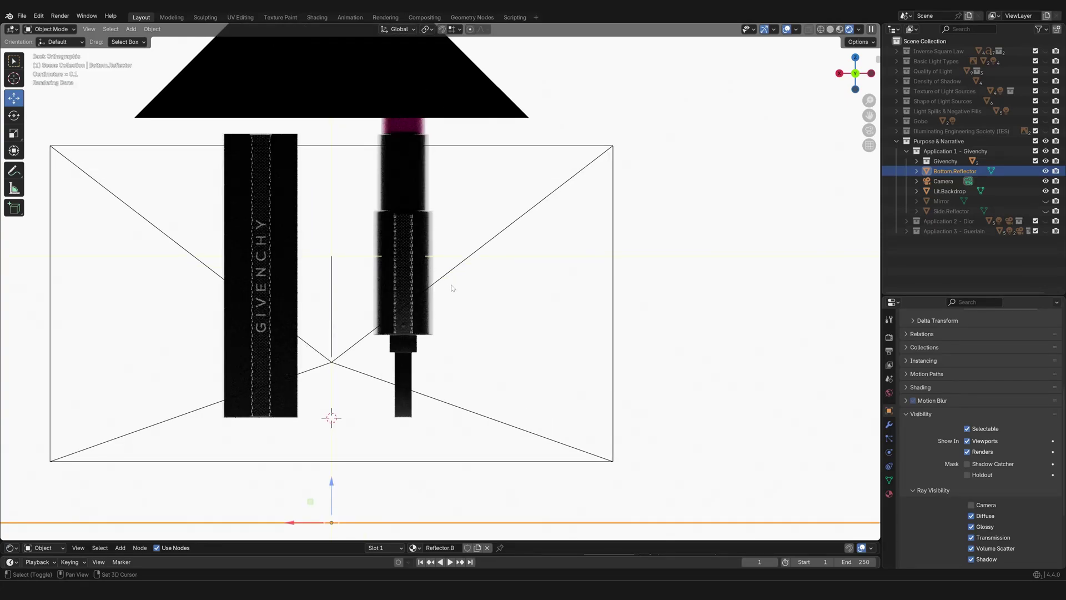
pyautogui.keyDown('shift'); pyautogui.moveTo(453, 288); pyautogui.dragTo(566, 334, button='middle'); pyautogui.keyUp('shift')
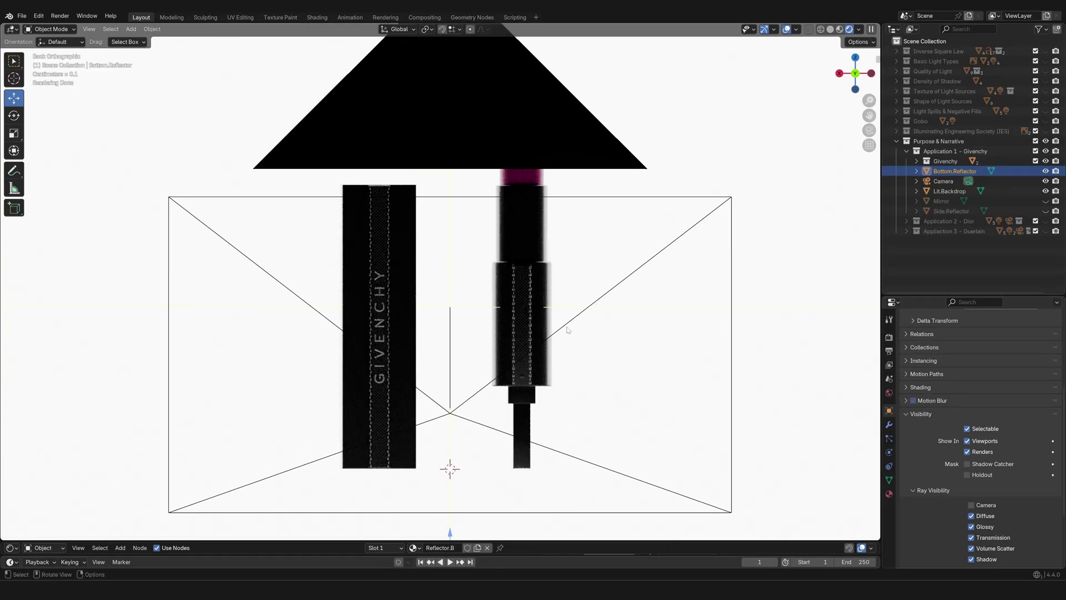
pyautogui.press('KP_0')
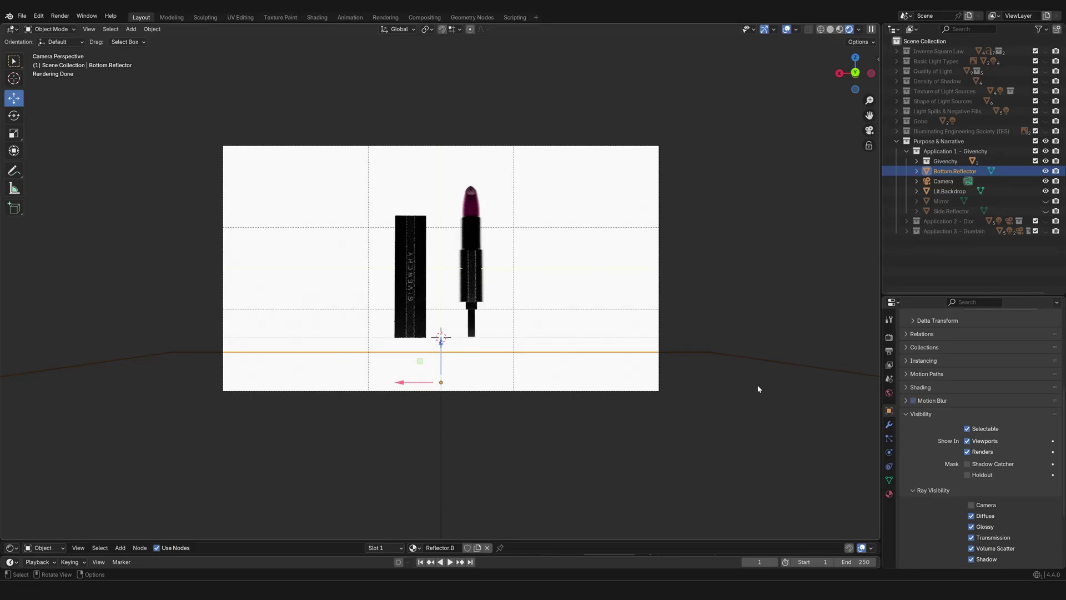
pyautogui.scroll(3, 759, 389)
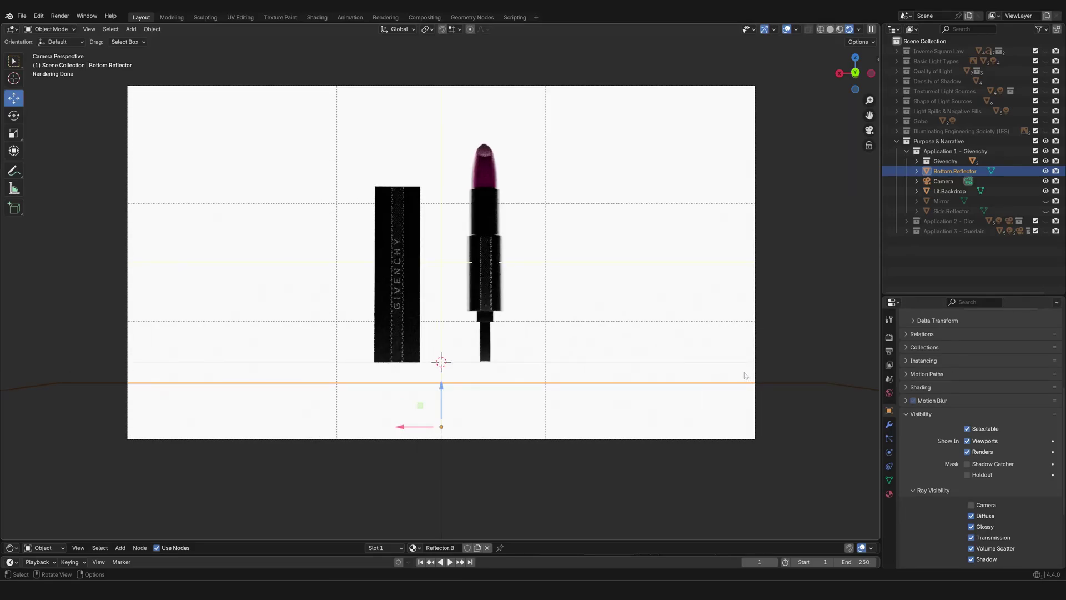
pyautogui.scroll(-2, 723, 368)
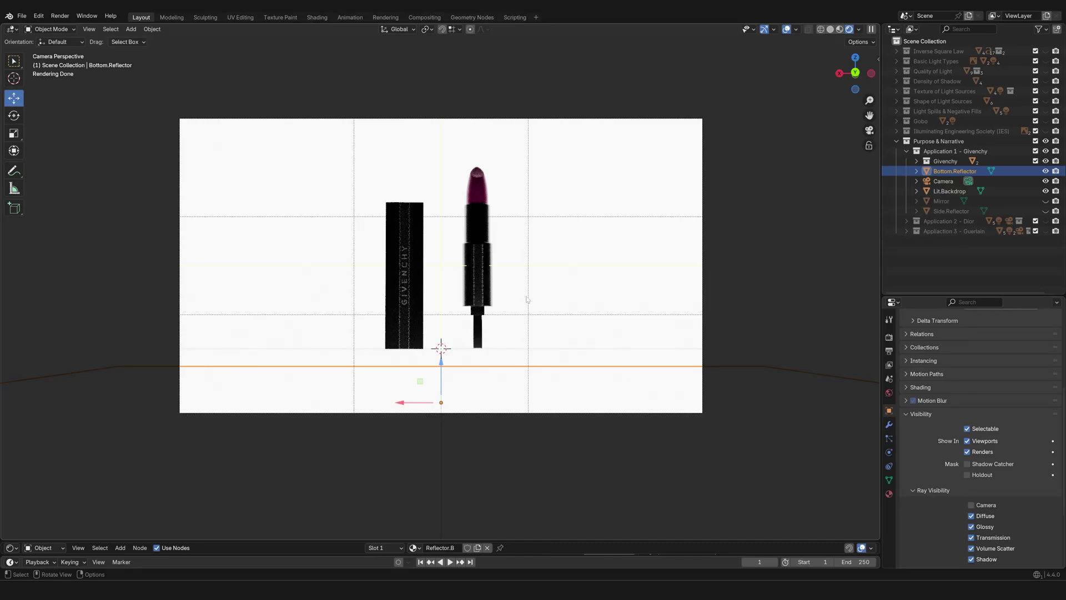
# Unhide the Side.Reflector plane in the Givenchy application collection and select it, viewing the set from outside
pyautogui.keyDown('shift'); pyautogui.moveTo(515, 319); pyautogui.dragTo(565, 319, button='middle'); pyautogui.keyUp('shift')
pyautogui.scroll(-2, 473, 353)
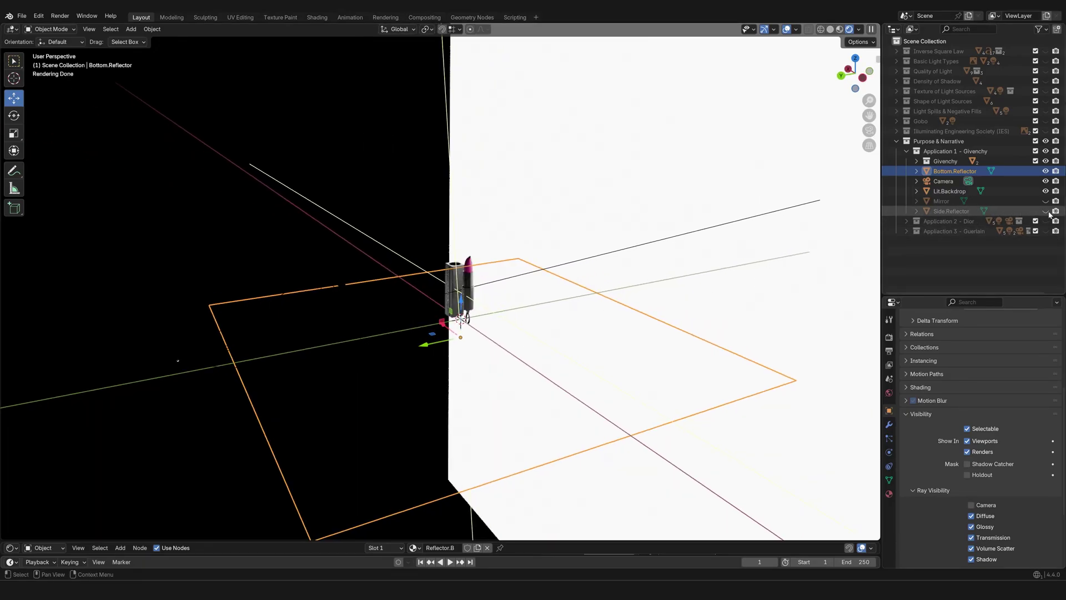
pyautogui.click(939, 213)
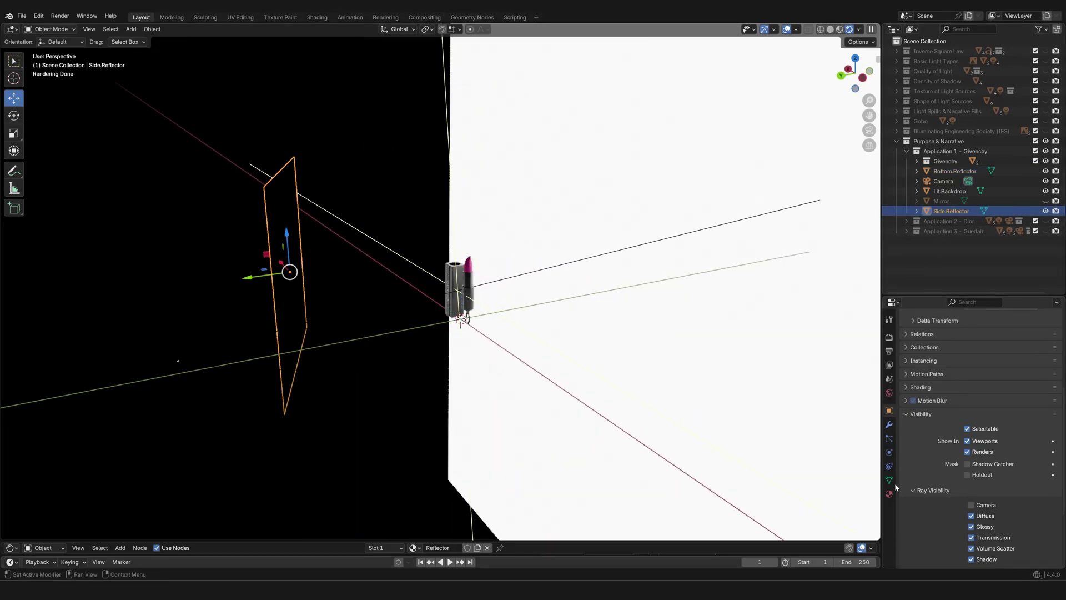
# Toggle Camera ray visibility for the Side.Reflector to reveal the plane briefly, leaving the option disabled
pyautogui.click(976, 507)
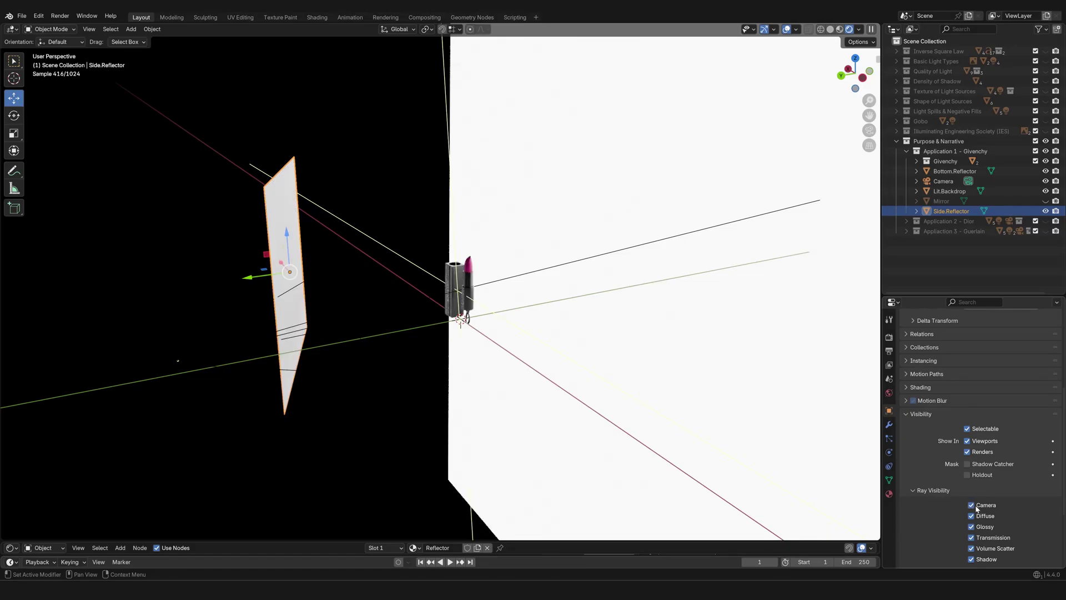
pyautogui.click(976, 506)
pyautogui.click(975, 506)
pyautogui.click(976, 507)
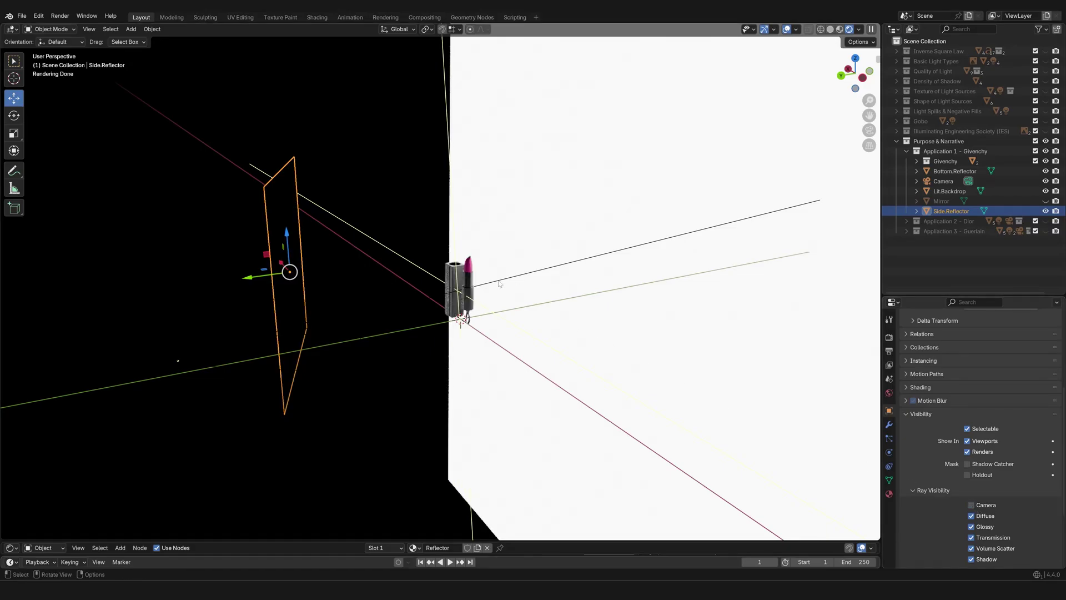
# Examine through the camera how the side reflector lights the case, logo and lipstick body
pyautogui.press('KP_0')
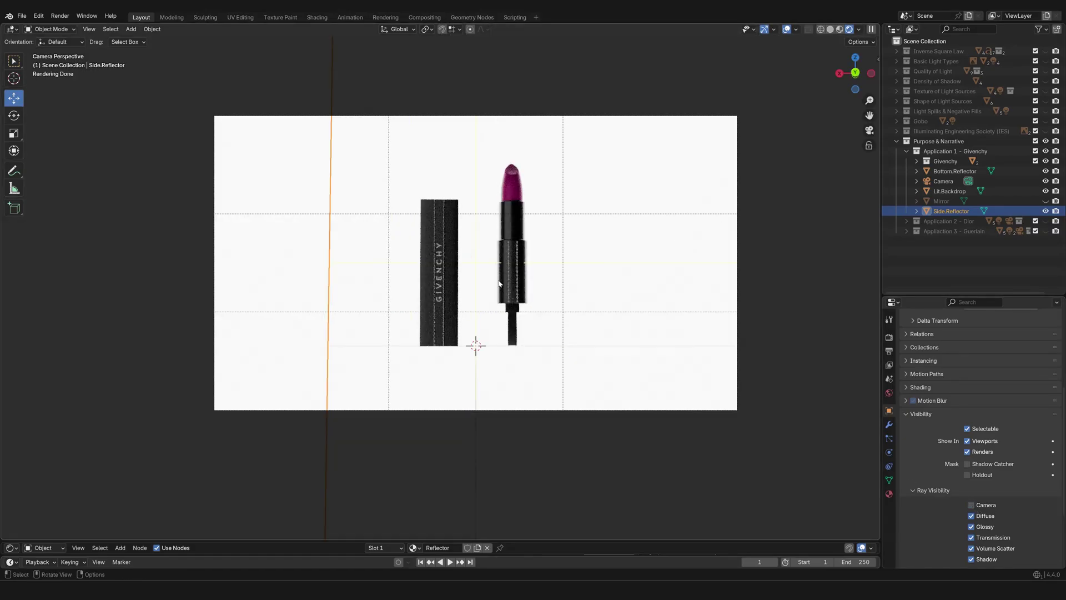
pyautogui.keyDown('shift'); pyautogui.moveTo(575, 258); pyautogui.dragTo(566, 276, button='middle'); pyautogui.keyUp('shift')
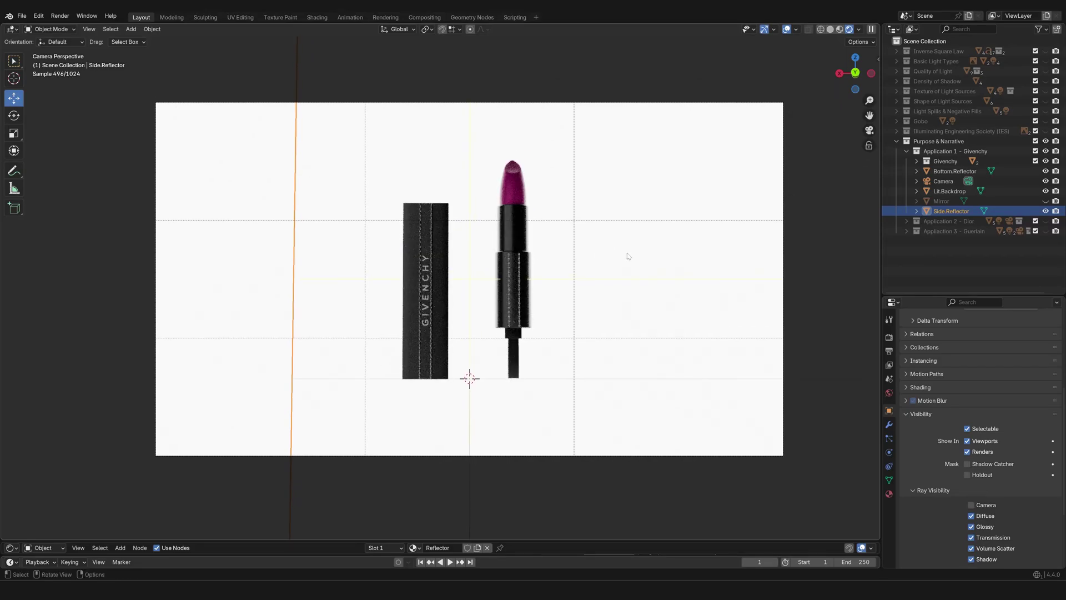
pyautogui.scroll(5, 502, 269)
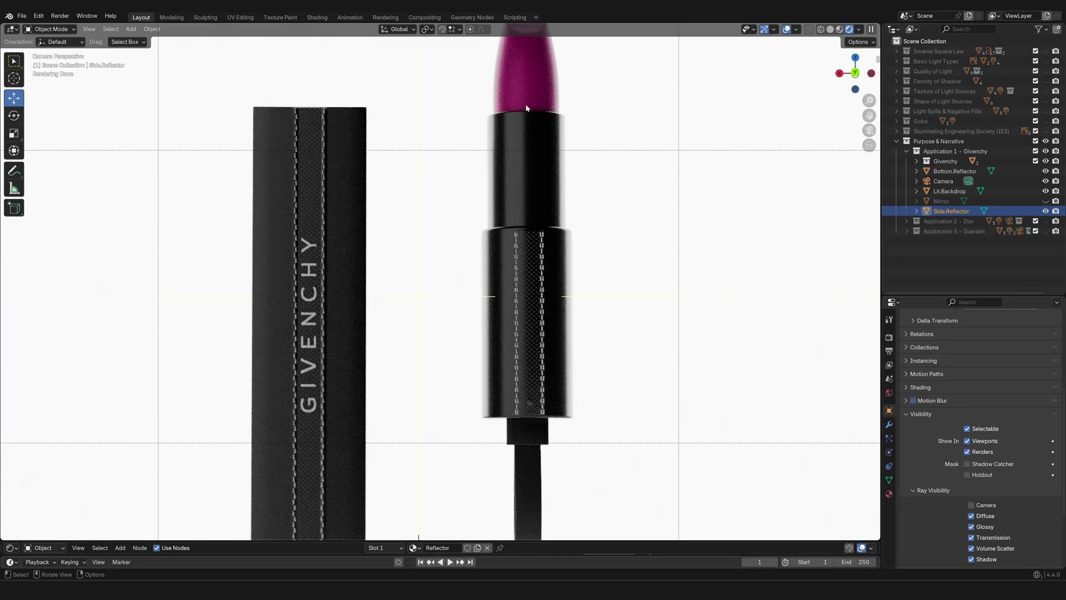
pyautogui.scroll(-2, 516, 138)
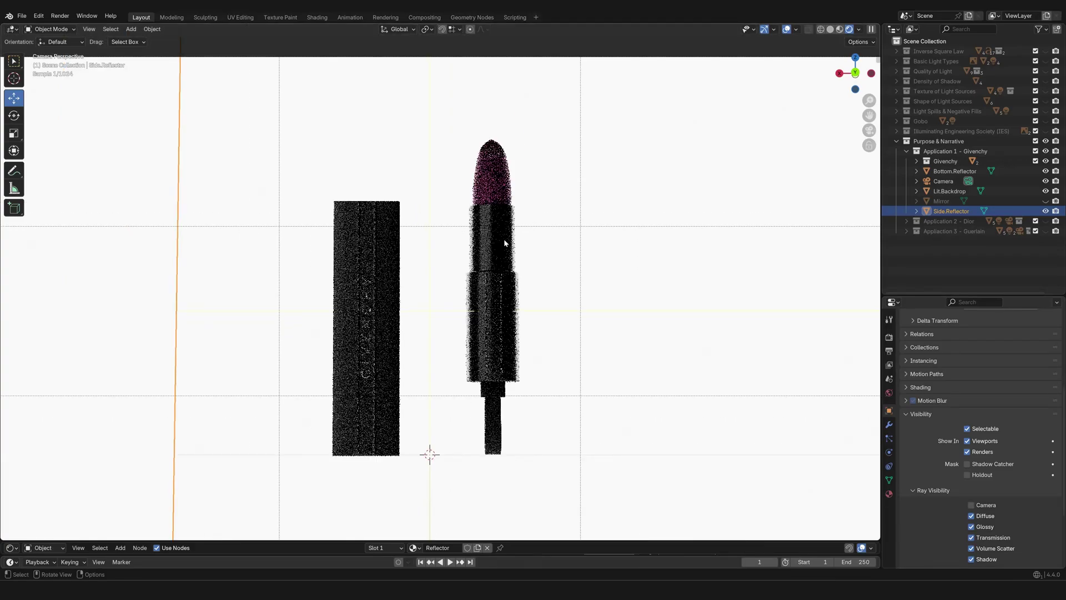
# Examine the Side.Reflector's angle from above and its highlight on the lipstick body up close from the back, and return to the camera view
pyautogui.scroll(-5, 505, 239)
pyautogui.moveTo(548, 228); pyautogui.dragTo(373, 341, button='middle')
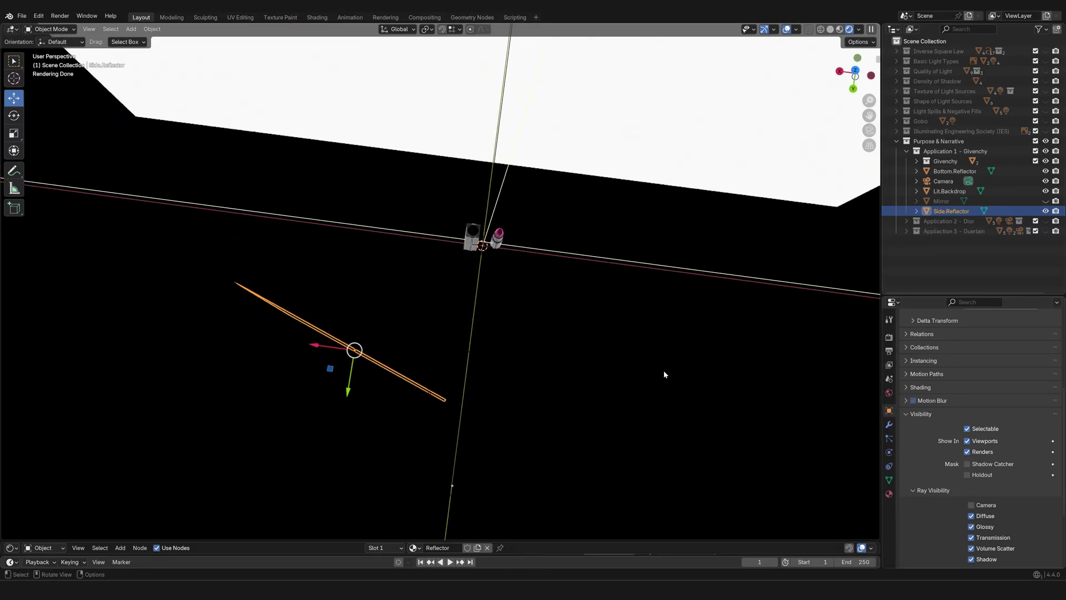
pyautogui.click(854, 89)
pyautogui.scroll(8, 489, 249)
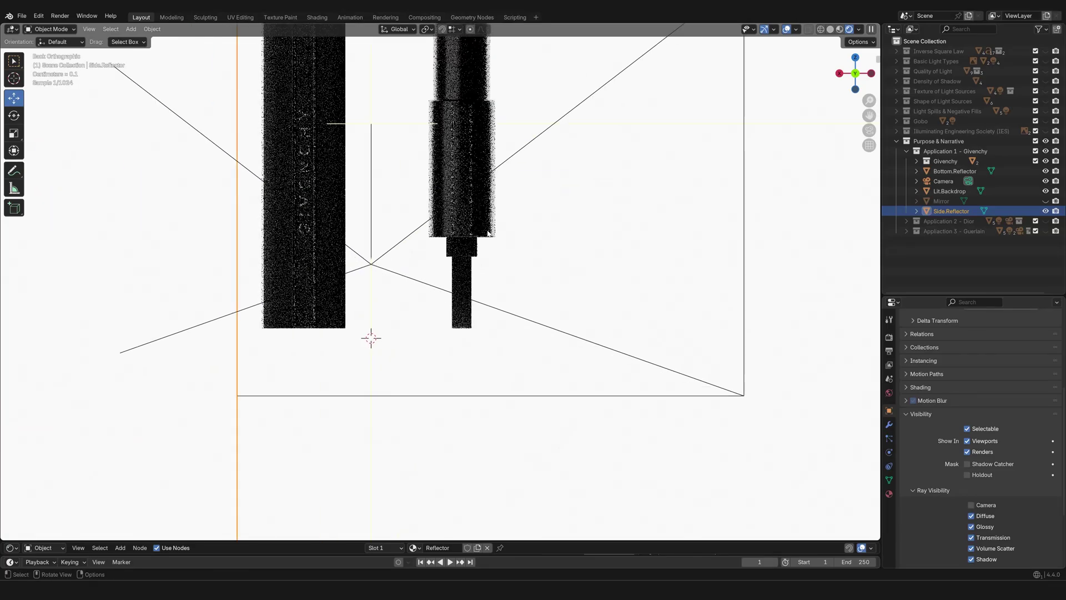
pyautogui.scroll(8, 488, 234)
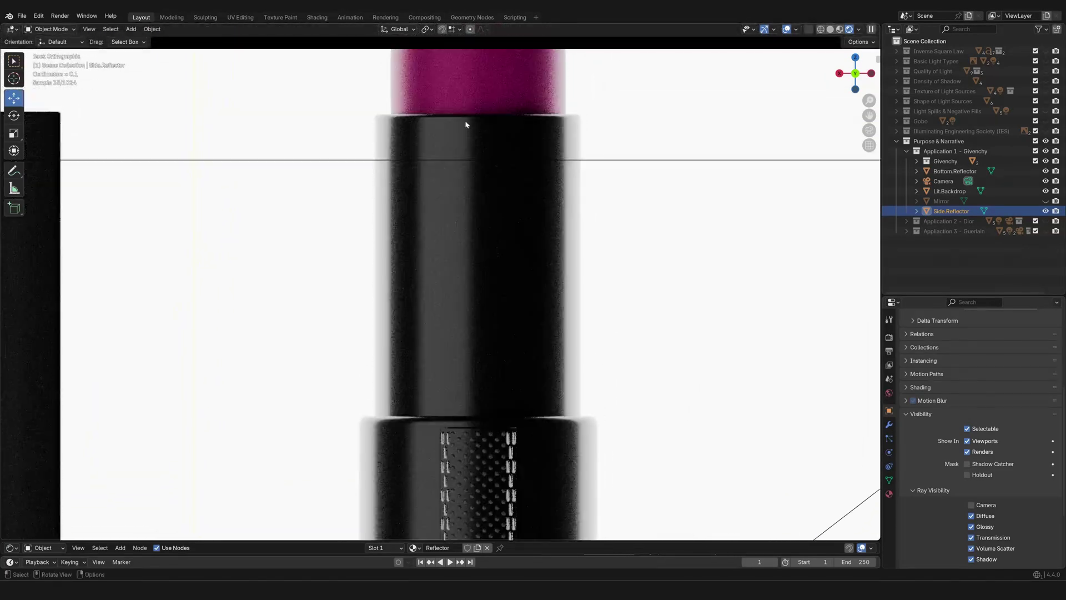
pyautogui.scroll(-4, 466, 233)
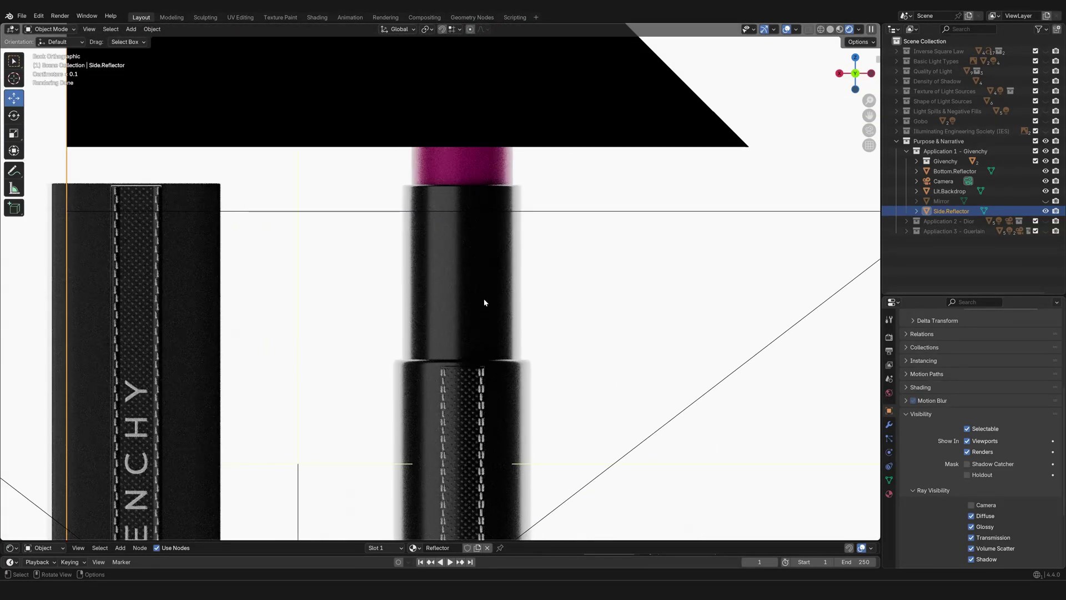
pyautogui.scroll(-4, 473, 355)
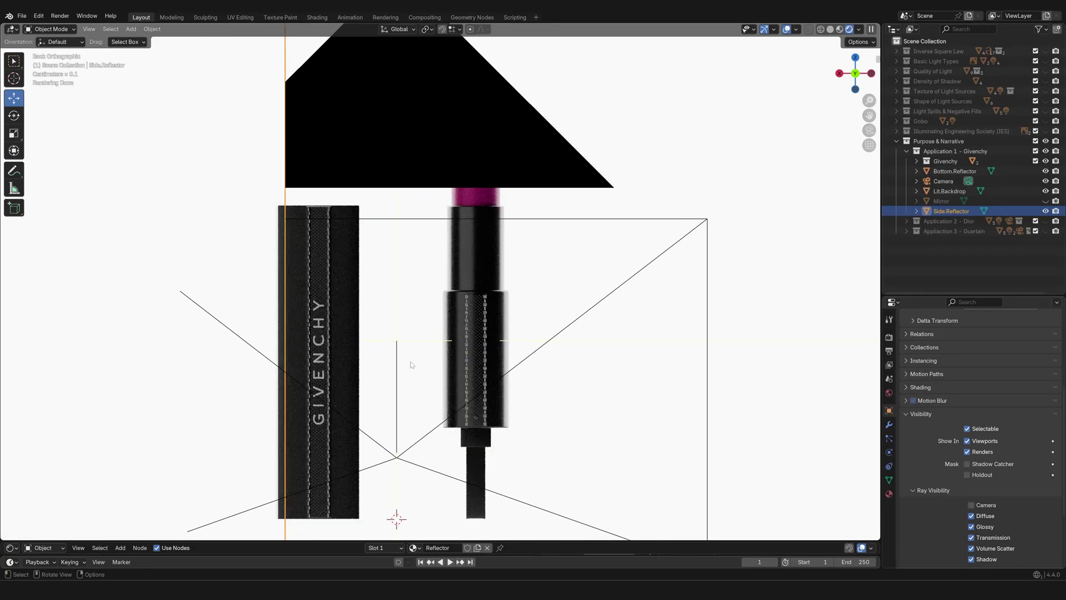
pyautogui.scroll(-1, 411, 365)
pyautogui.scroll(-1, 419, 355)
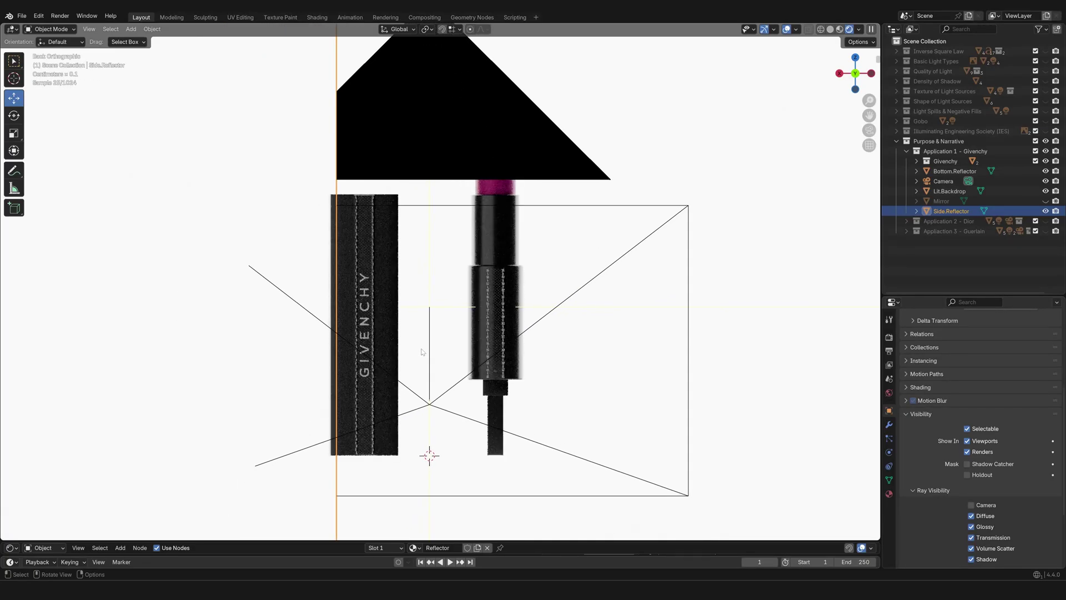
pyautogui.press('KP_0')
pyautogui.scroll(4, 422, 351)
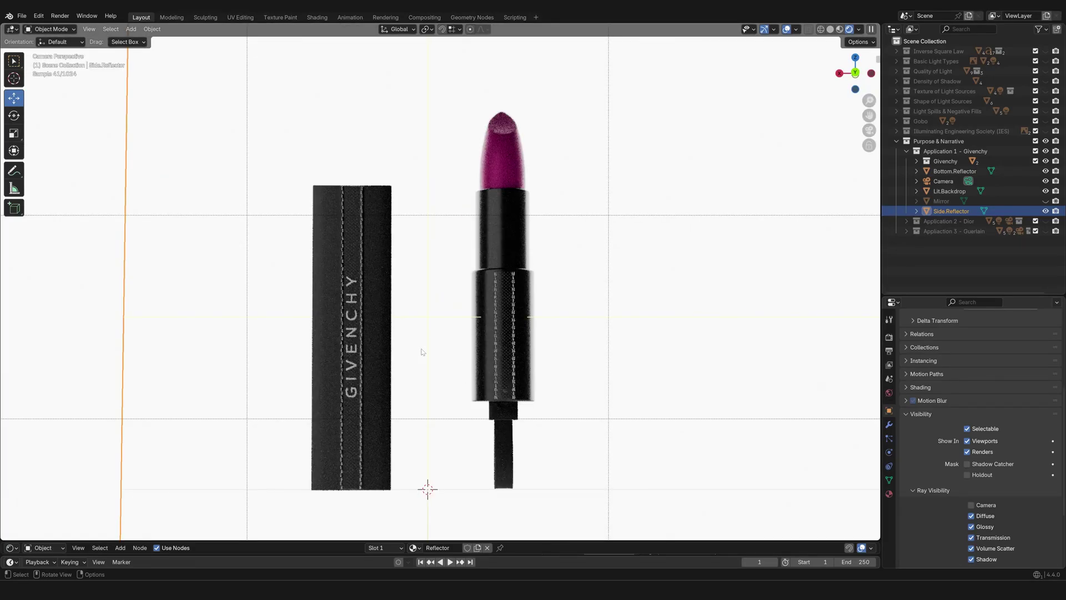
# Examine the case and lipstick through the camera at several zoom levels, with the side reflector hidden from camera
pyautogui.scroll(-1, 420, 347)
pyautogui.scroll(-1, 418, 342)
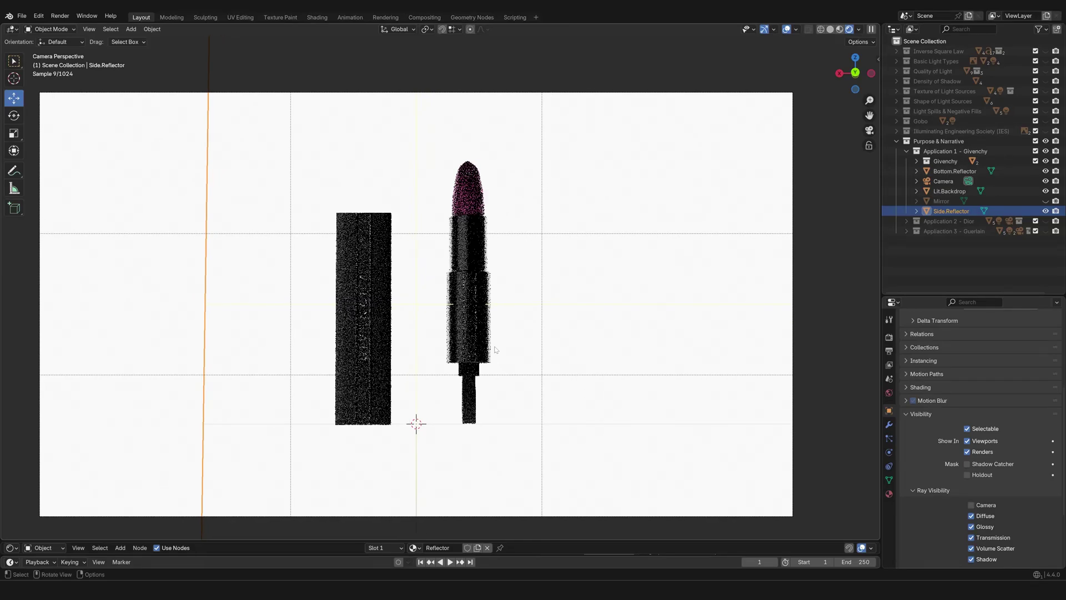
pyautogui.scroll(2, 500, 351)
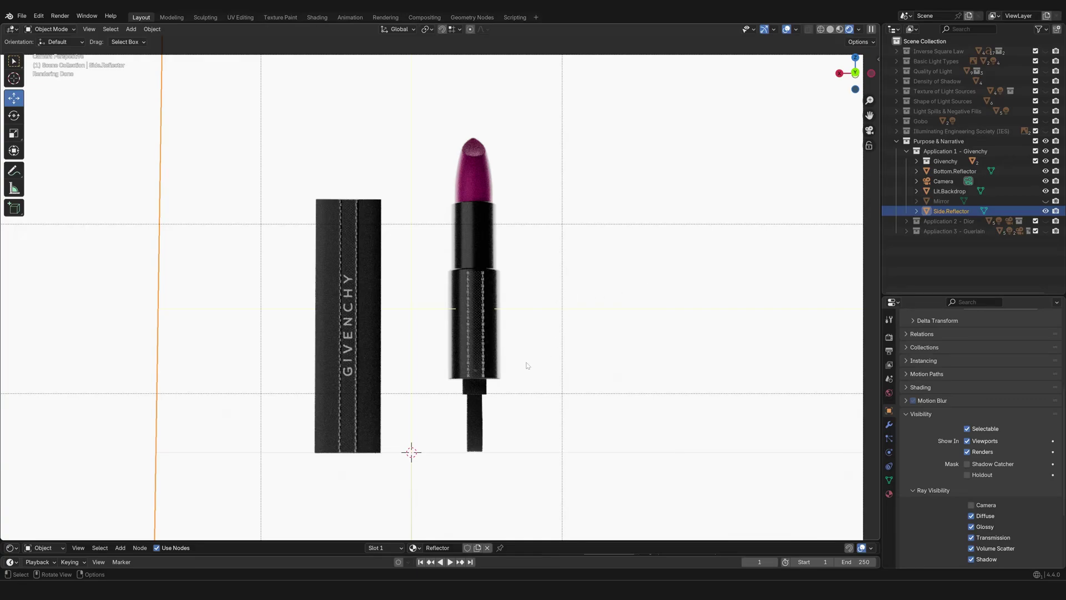
pyautogui.scroll(-1, 528, 365)
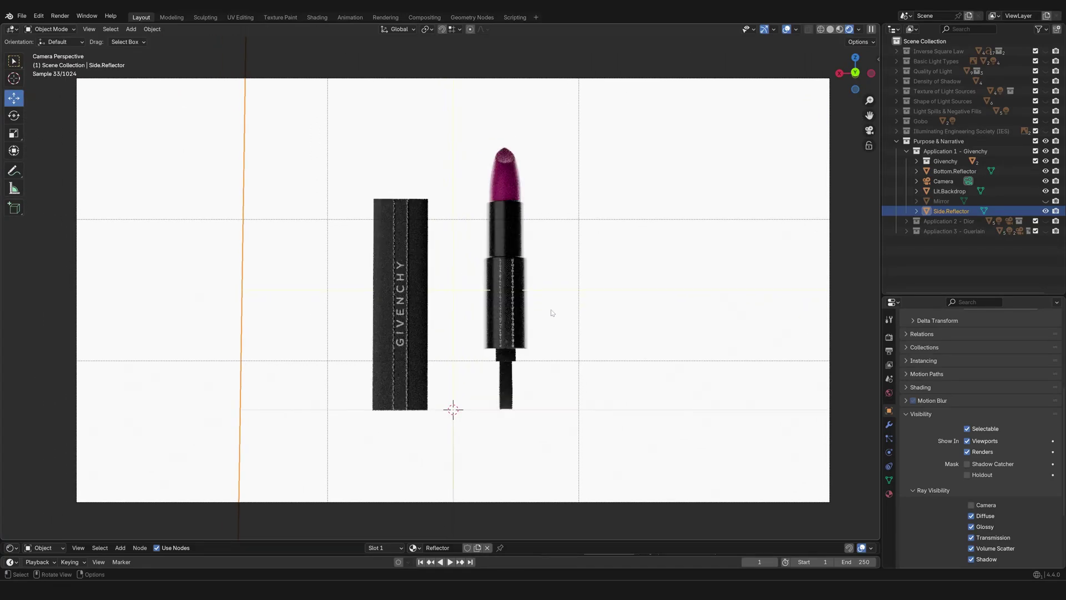
pyautogui.scroll(-2, 552, 309)
pyautogui.keyDown('shift'); pyautogui.moveTo(552, 309); pyautogui.dragTo(516, 359, button='middle'); pyautogui.keyUp('shift')
pyautogui.scroll(1, 526, 326)
# Select the Lit.Backdrop from outside the set and turn its Camera ray visibility off and back on
pyautogui.scroll(-5, 564, 275)
pyautogui.keyDown('shift'); pyautogui.moveTo(612, 212); pyautogui.dragTo(524, 328, button='middle'); pyautogui.keyUp('shift')
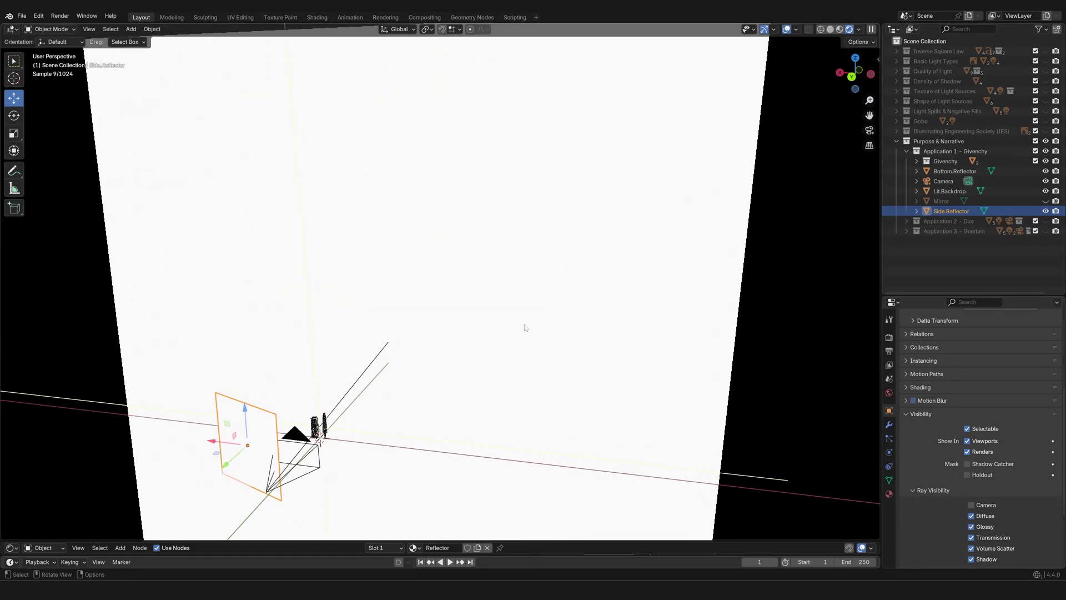
pyautogui.click(525, 328)
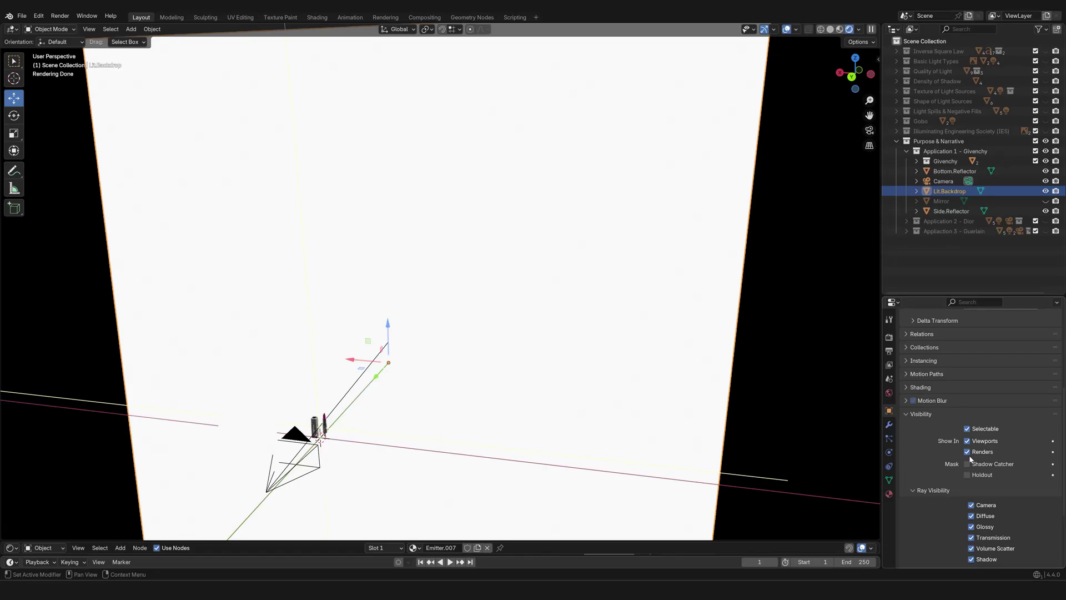
pyautogui.click(971, 505)
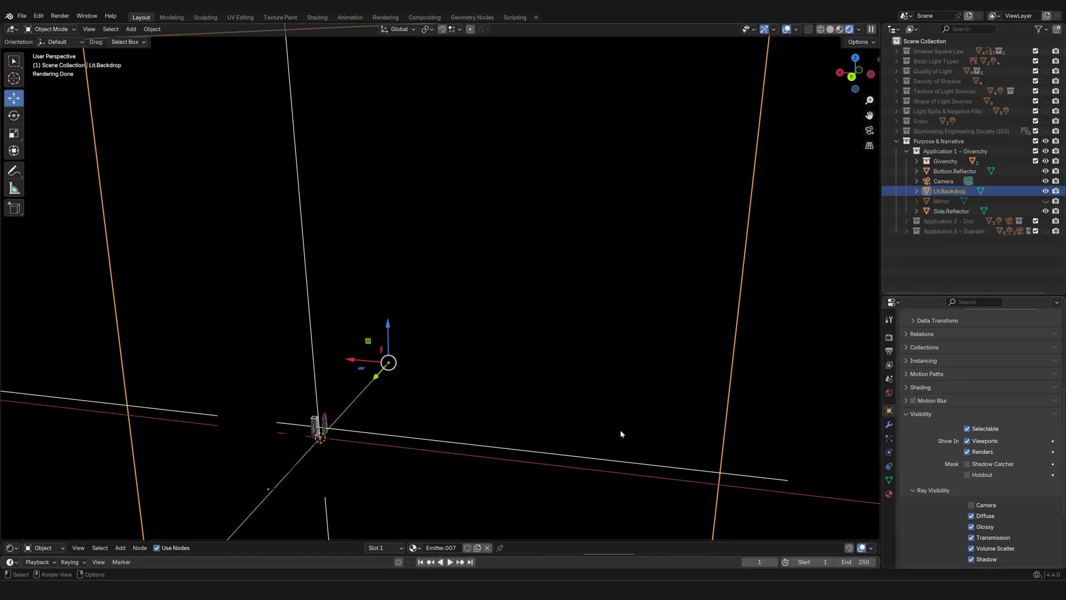
pyautogui.moveTo(469, 376); pyautogui.dragTo(541, 325, button='middle')
pyautogui.scroll(1, 540, 324)
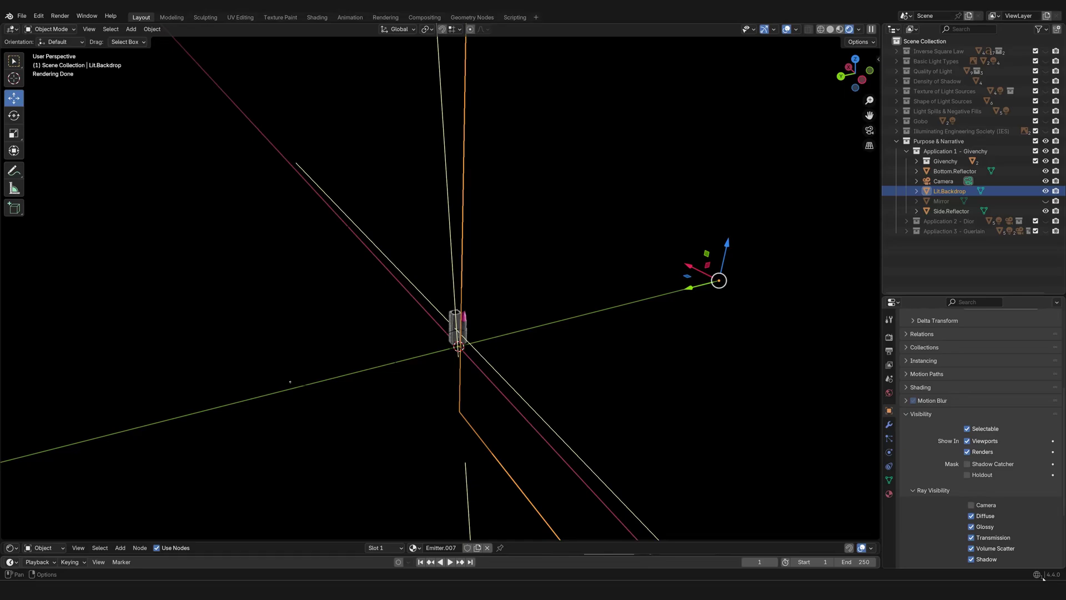
pyautogui.click(977, 506)
# Select the Side.Reflector and examine its placement relative to the product and camera from several angles
pyautogui.keyDown('shift'); pyautogui.moveTo(619, 346); pyautogui.dragTo(219, 289, button='middle'); pyautogui.keyUp('shift')
pyautogui.click(364, 300)
pyautogui.moveTo(459, 361); pyautogui.dragTo(238, 350, button='middle')
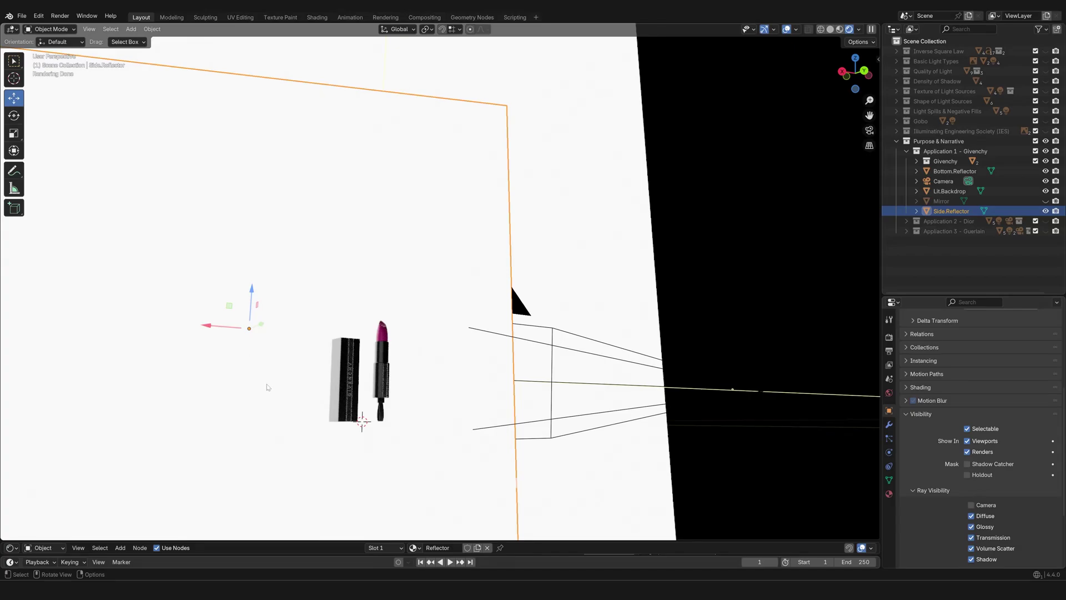
pyautogui.moveTo(285, 371); pyautogui.dragTo(252, 388, button='middle')
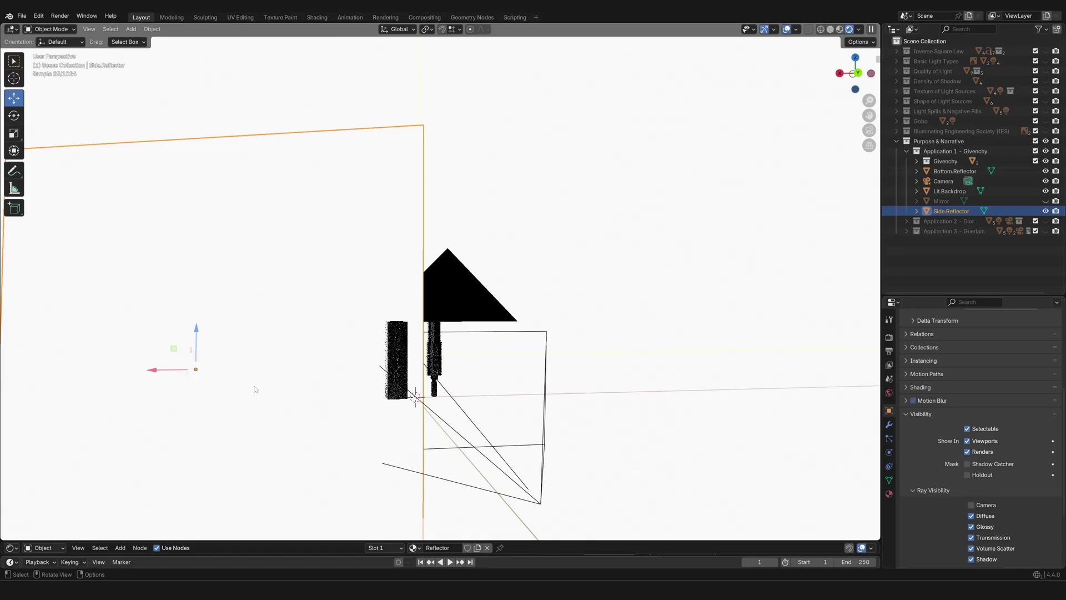
pyautogui.scroll(-2, 344, 317)
pyautogui.moveTo(399, 315); pyautogui.dragTo(387, 375, button='middle')
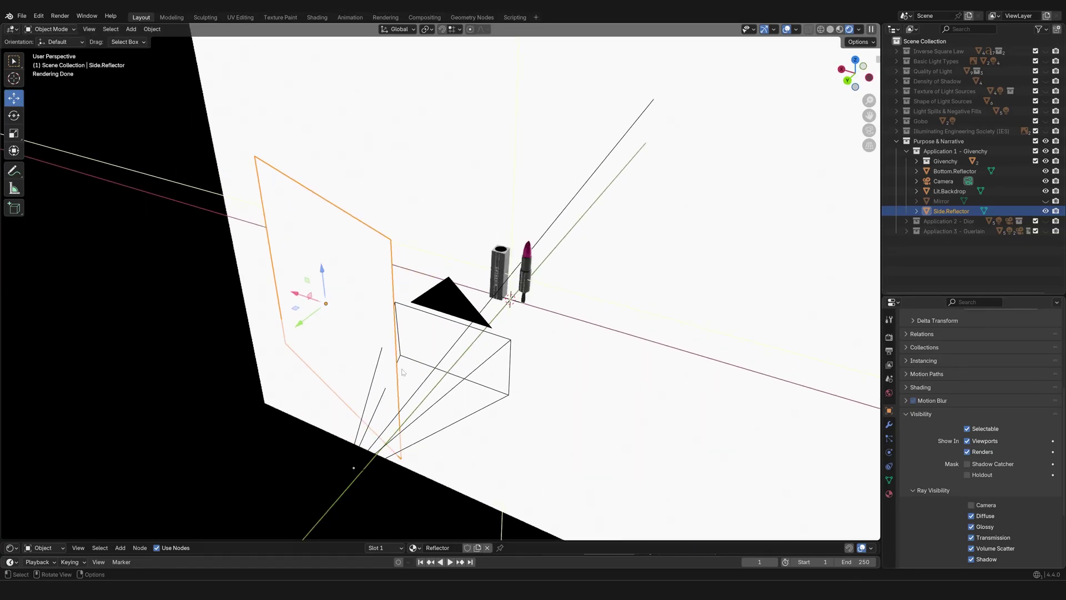
pyautogui.moveTo(433, 370); pyautogui.dragTo(489, 372, button='middle')
# Disable Camera ray visibility for the Lit.Backdrop and return to the camera view
pyautogui.click(771, 242)
pyautogui.scroll(-2, 758, 249)
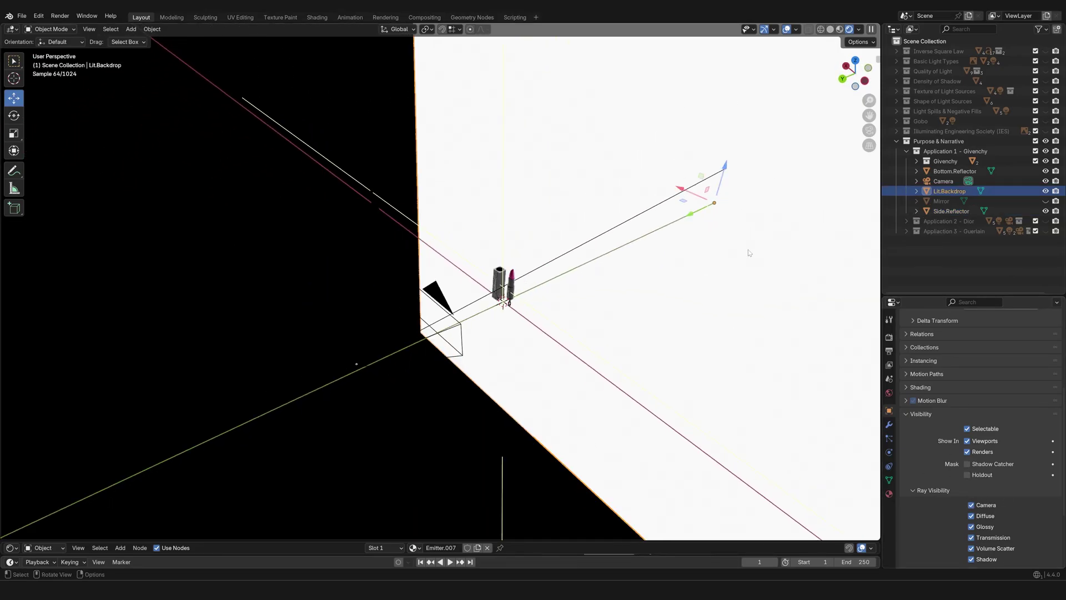
pyautogui.keyDown('shift'); pyautogui.moveTo(750, 252); pyautogui.dragTo(618, 312, button='middle'); pyautogui.keyUp('shift')
pyautogui.click(972, 505)
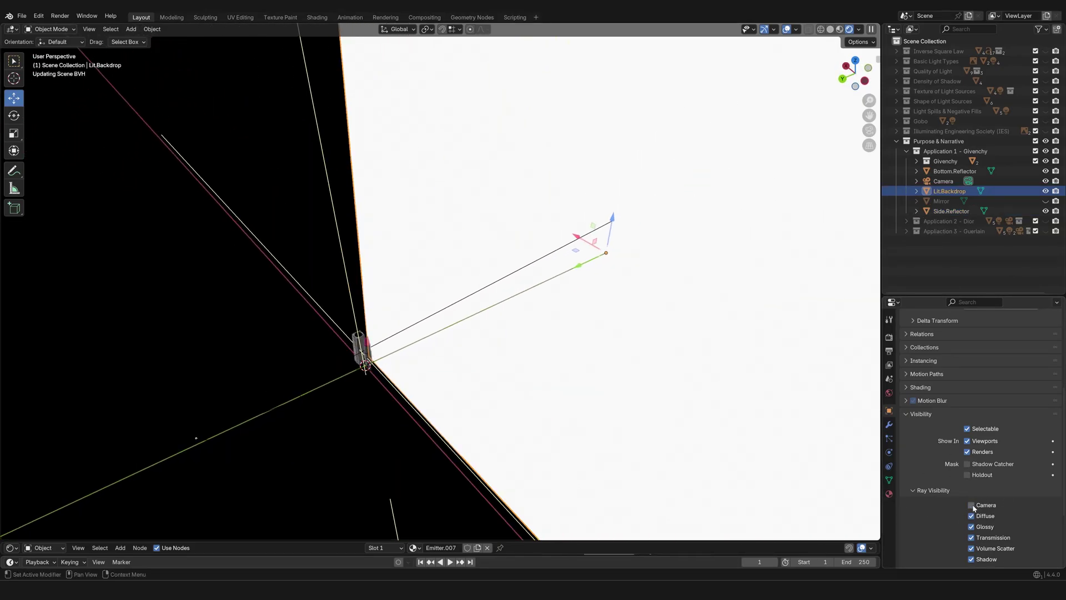
pyautogui.moveTo(561, 287); pyautogui.dragTo(540, 288, button='middle')
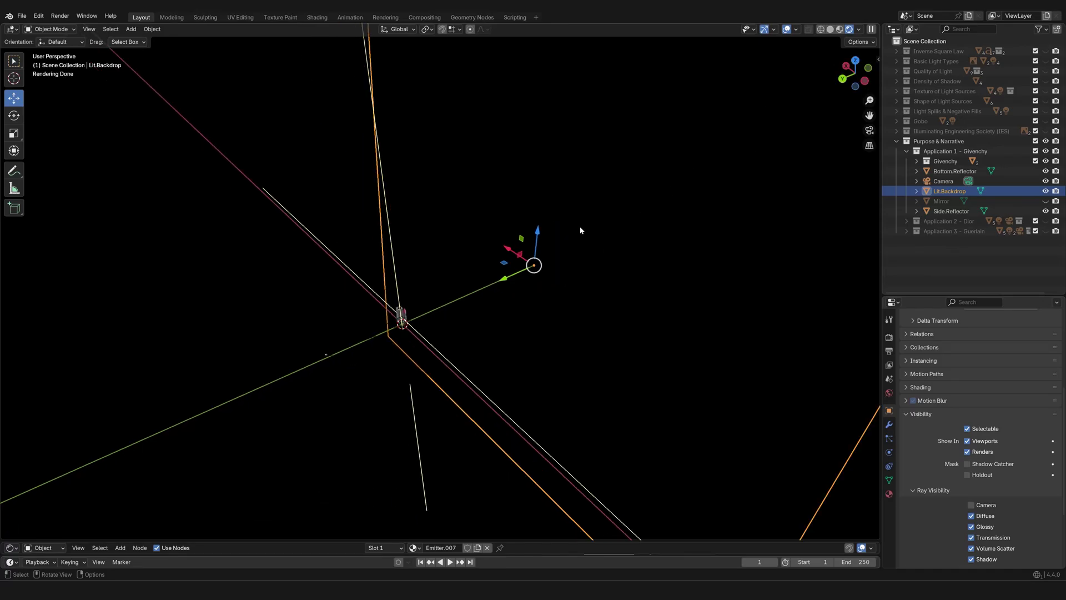
pyautogui.press('KP_0')
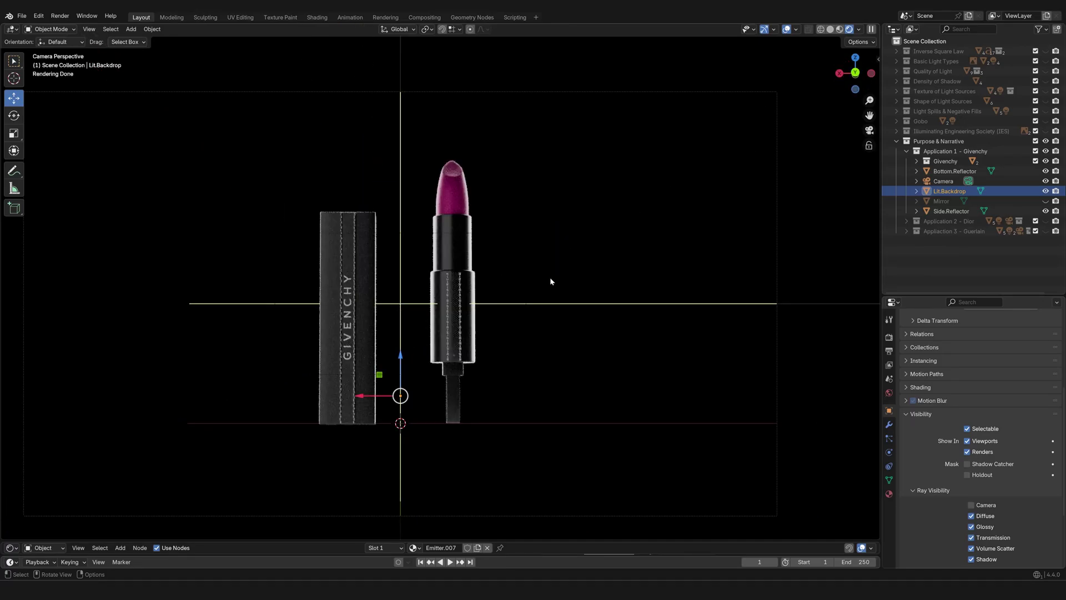
# Hide the viewport overlays and examine the backdrop's rim light on the case and lipstick through the camera
pyautogui.keyDown('shift'); pyautogui.moveTo(486, 313); pyautogui.dragTo(602, 303, button='middle'); pyautogui.keyUp('shift')
pyautogui.scroll(1, 605, 303)
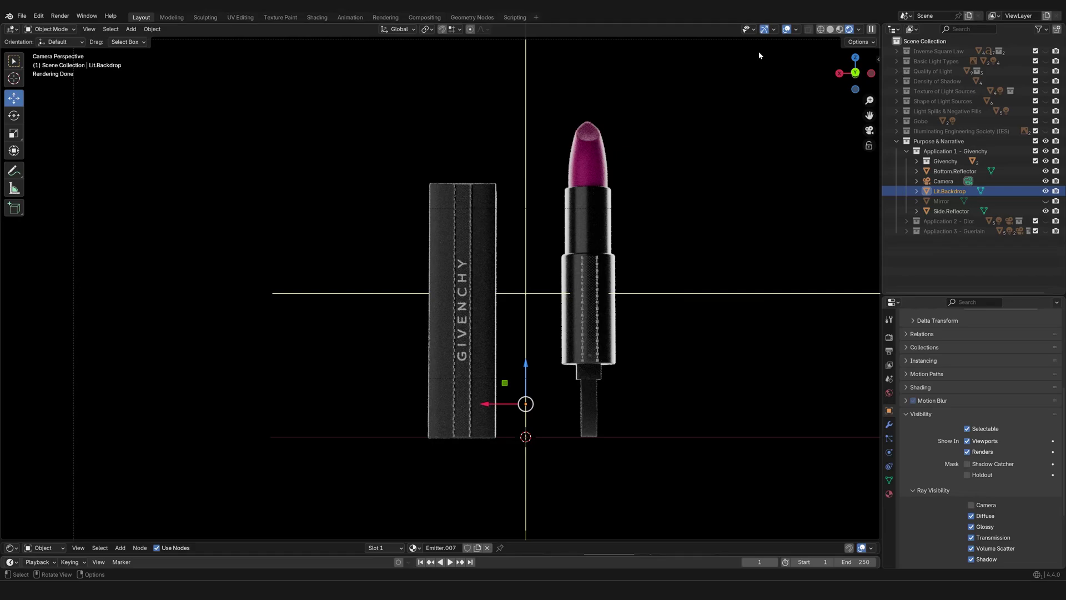
pyautogui.click(786, 29)
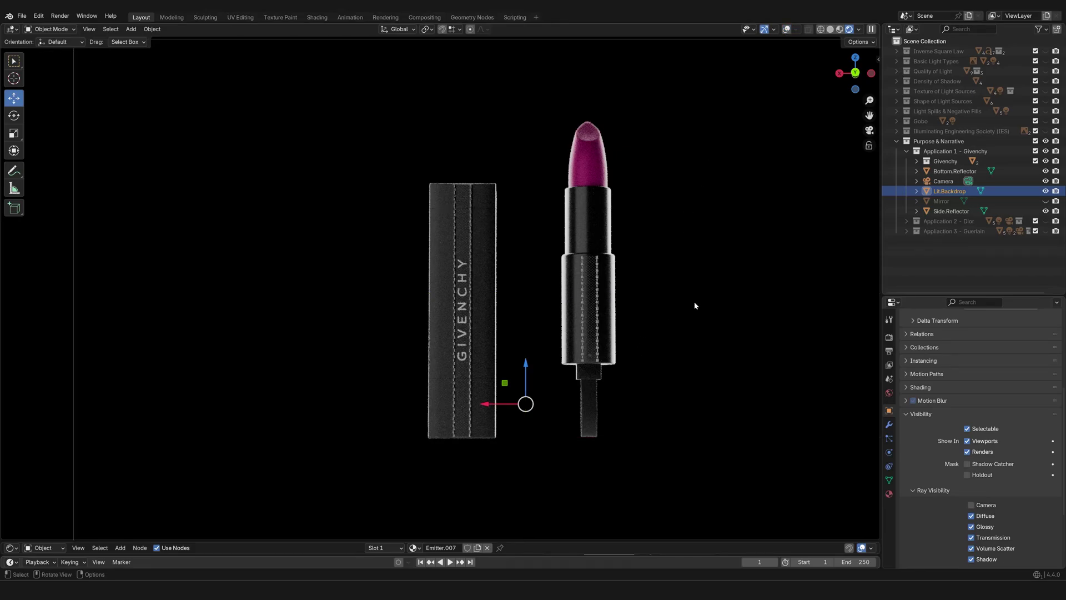
pyautogui.keyDown('shift'); pyautogui.moveTo(694, 305); pyautogui.dragTo(595, 334, button='middle'); pyautogui.keyUp('shift')
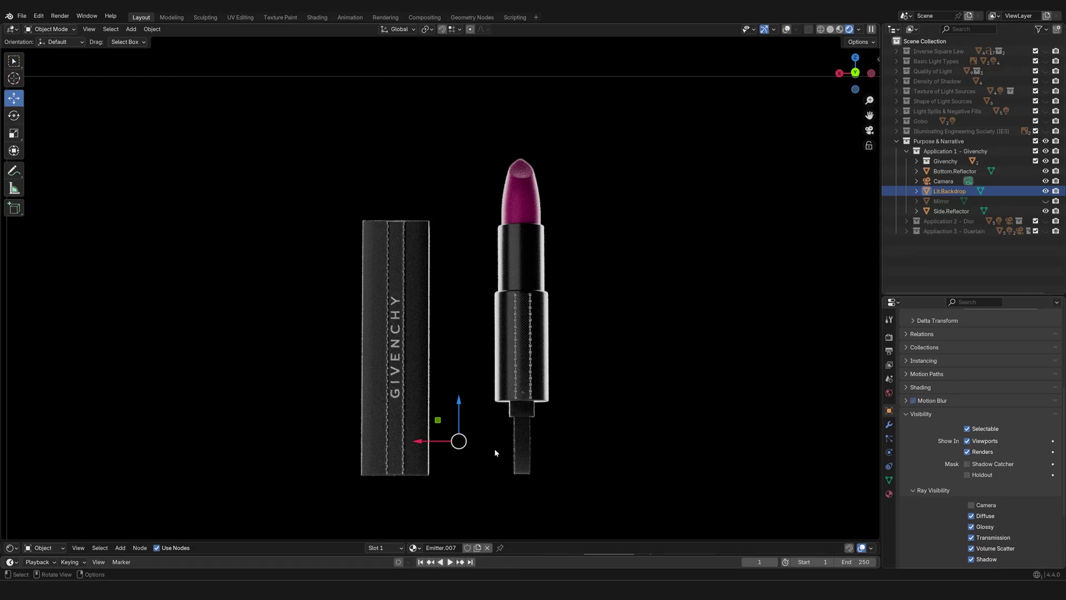
pyautogui.press('KP_0')
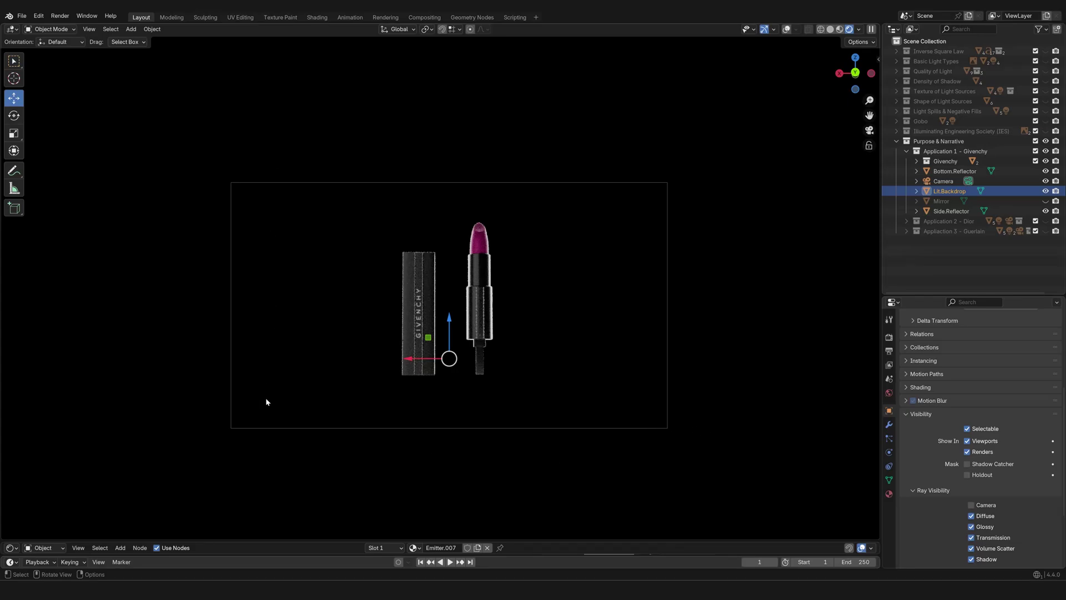
pyautogui.scroll(5, 631, 314)
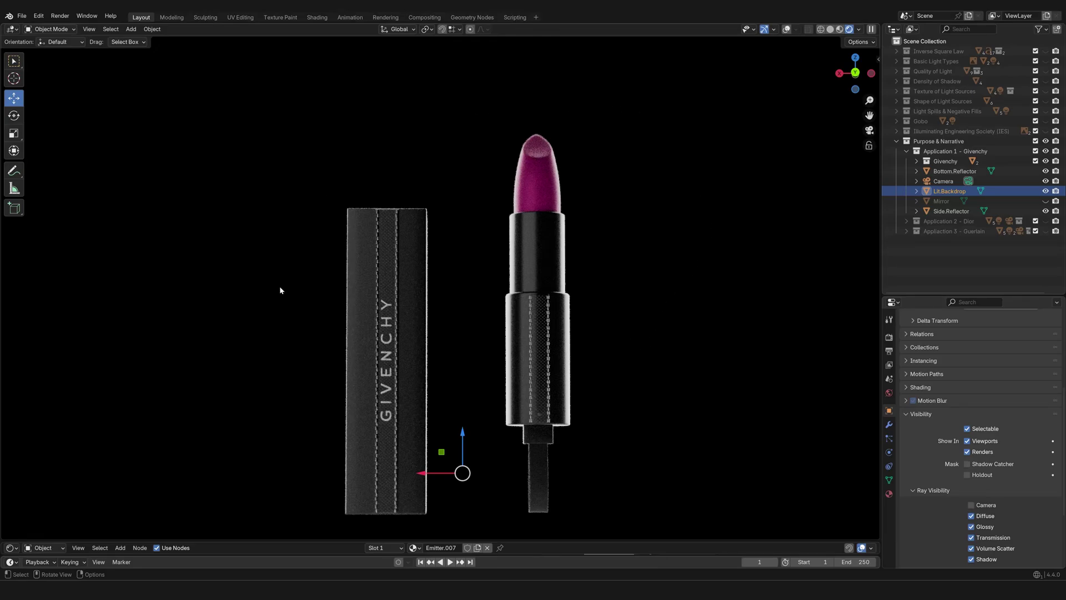
pyautogui.scroll(-1, 261, 305)
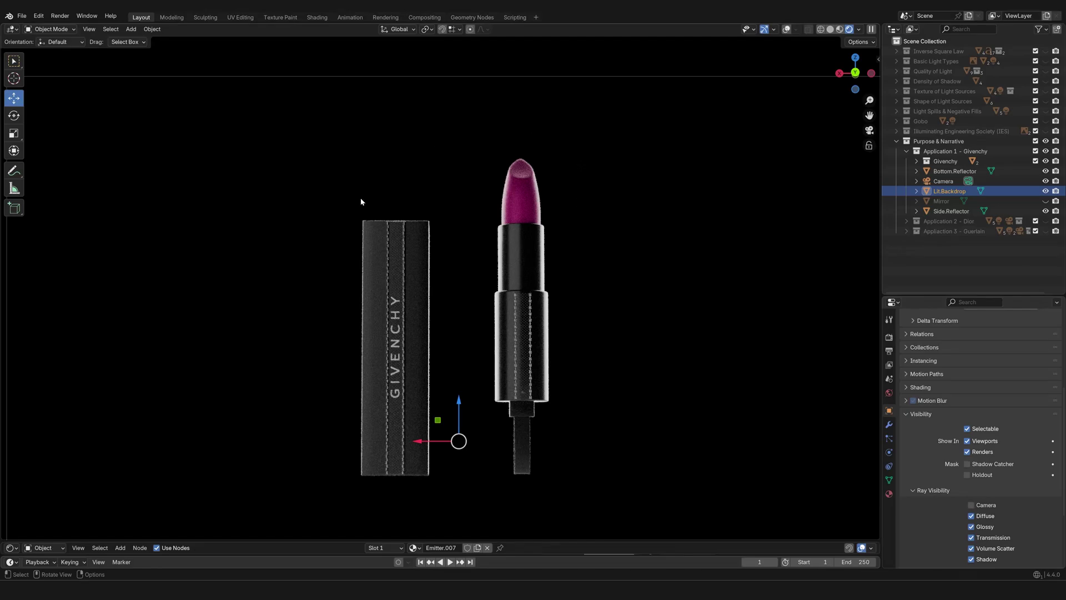
pyautogui.scroll(-1, 350, 455)
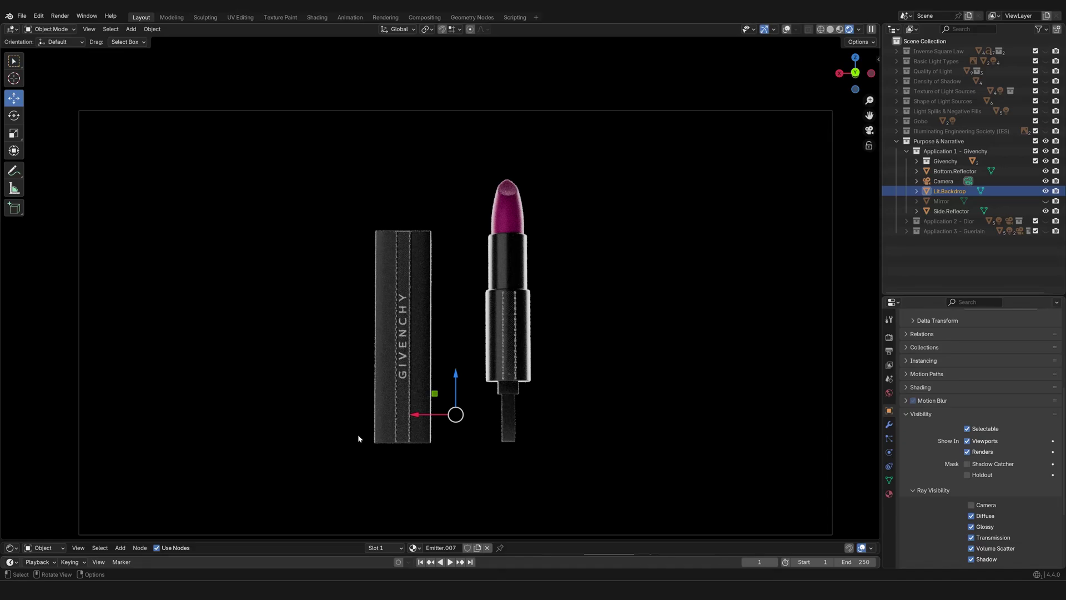
pyautogui.scroll(-2, 357, 434)
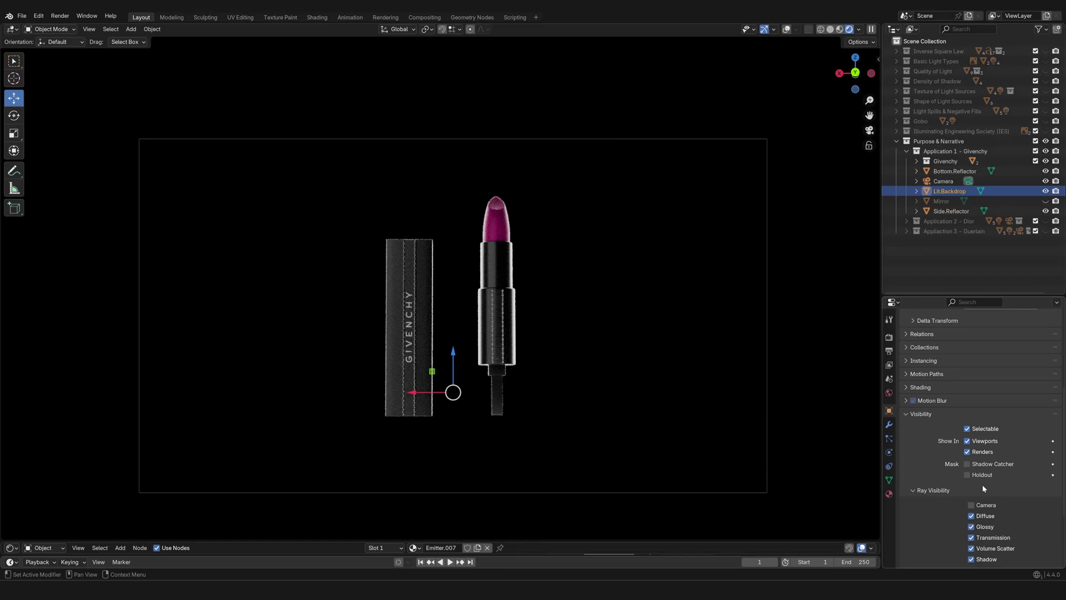
# Re-enable Camera ray visibility for the Lit.Backdrop, then unhide and select the Mirror plane under the product
pyautogui.click(972, 506)
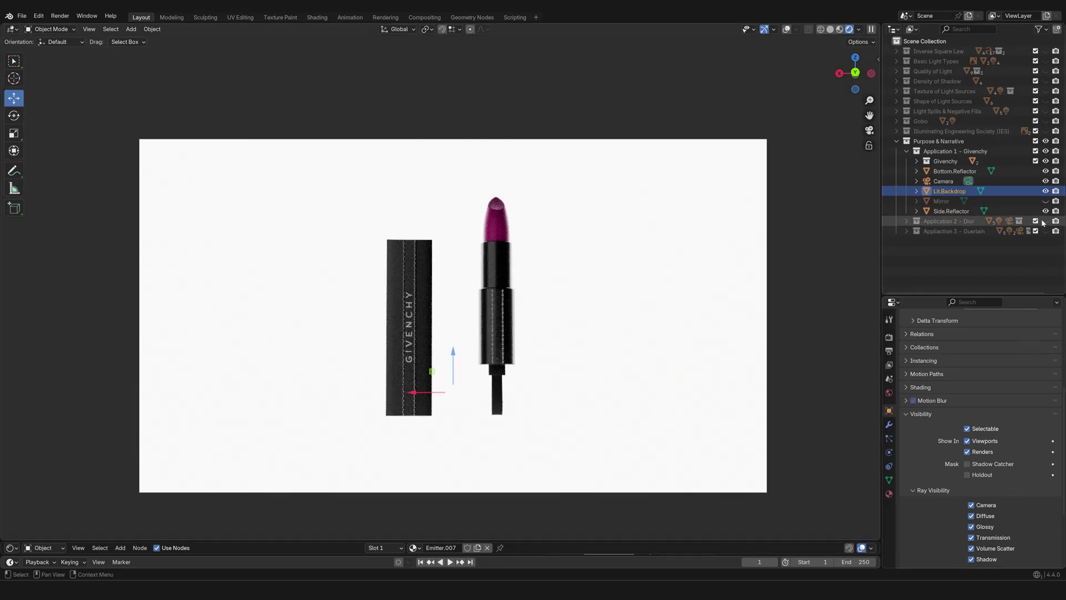
pyautogui.click(1046, 201)
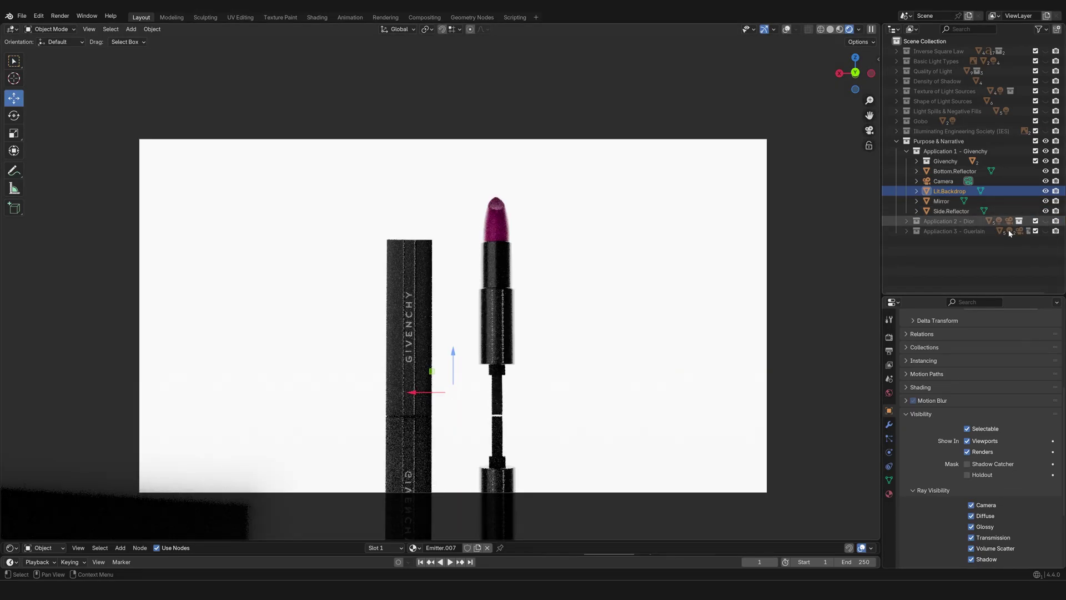
pyautogui.moveTo(648, 420); pyautogui.dragTo(454, 448, button='middle')
pyautogui.click(448, 430)
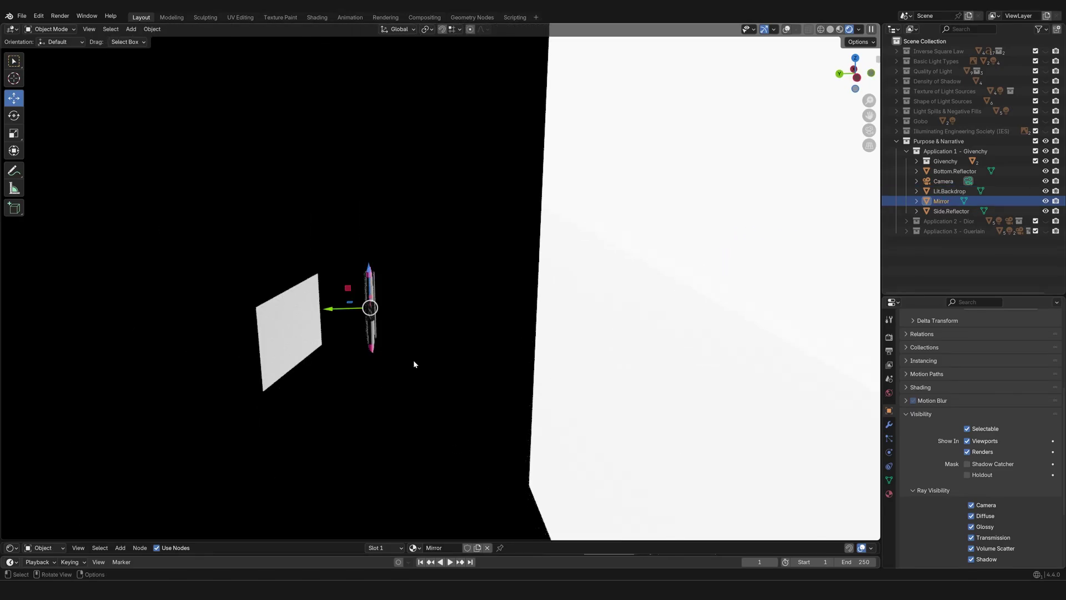
pyautogui.moveTo(378, 339); pyautogui.dragTo(417, 344, button='middle')
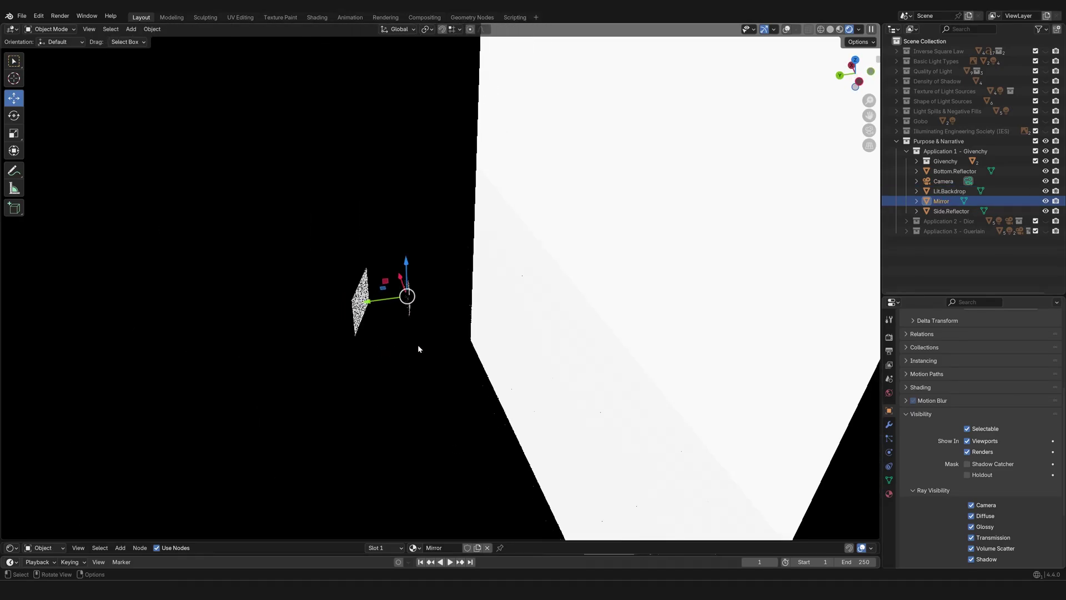
# Show the viewport overlays, examine the product's reflection in the Mirror up close, and return to the camera view
pyautogui.click(786, 30)
pyautogui.moveTo(408, 347); pyautogui.dragTo(613, 318, button='middle')
pyautogui.scroll(7, 383, 289)
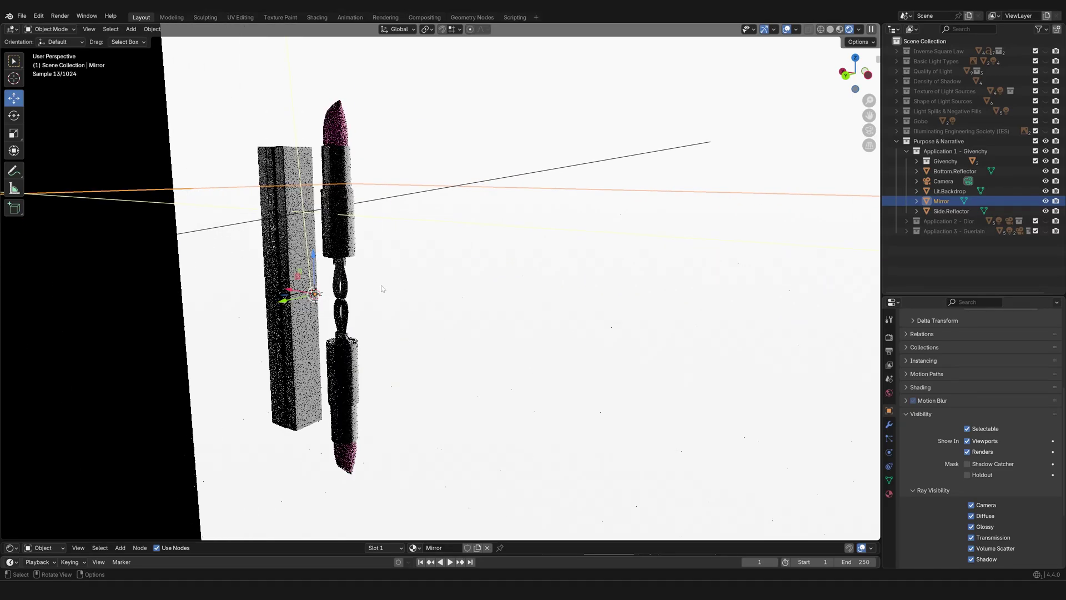
pyautogui.moveTo(381, 289); pyautogui.dragTo(401, 296, button='middle')
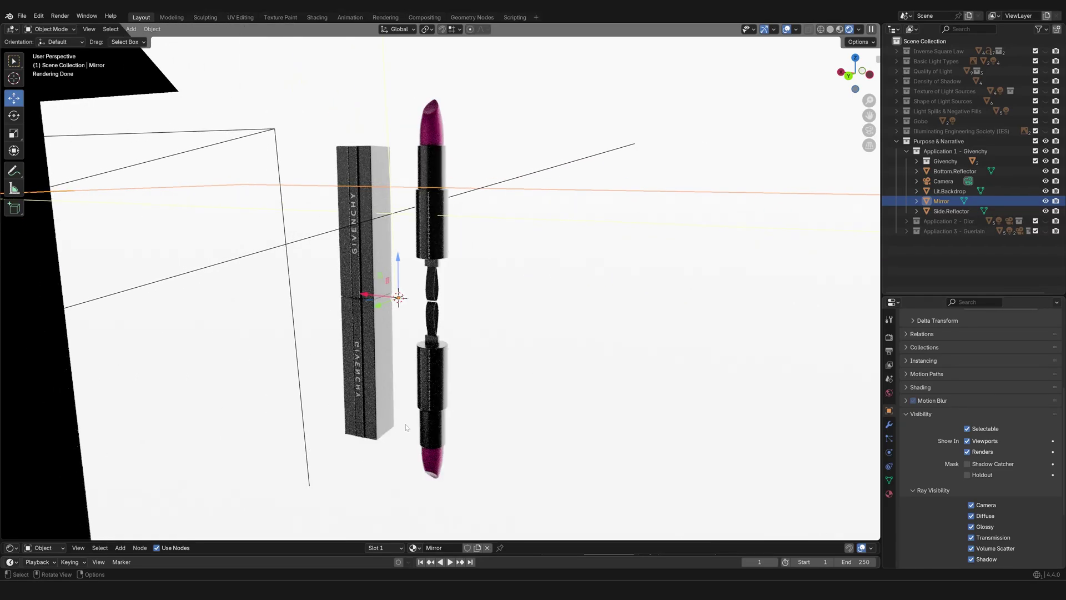
pyautogui.scroll(-3, 499, 338)
pyautogui.press('KP_0')
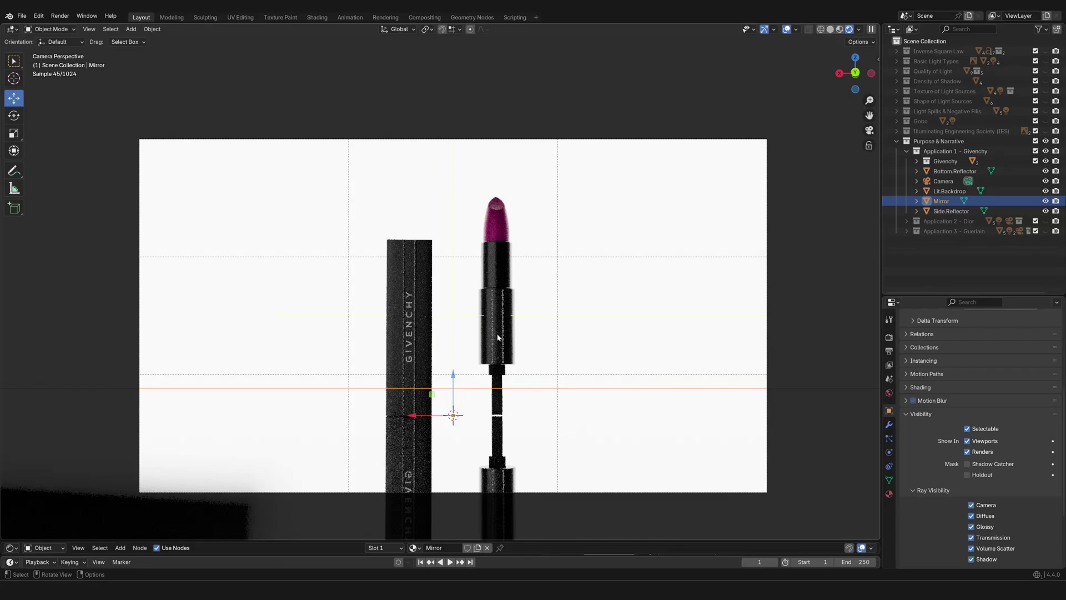
# Hide the viewport overlays and check the mirrored case and lipstick within the camera frame
pyautogui.click(787, 29)
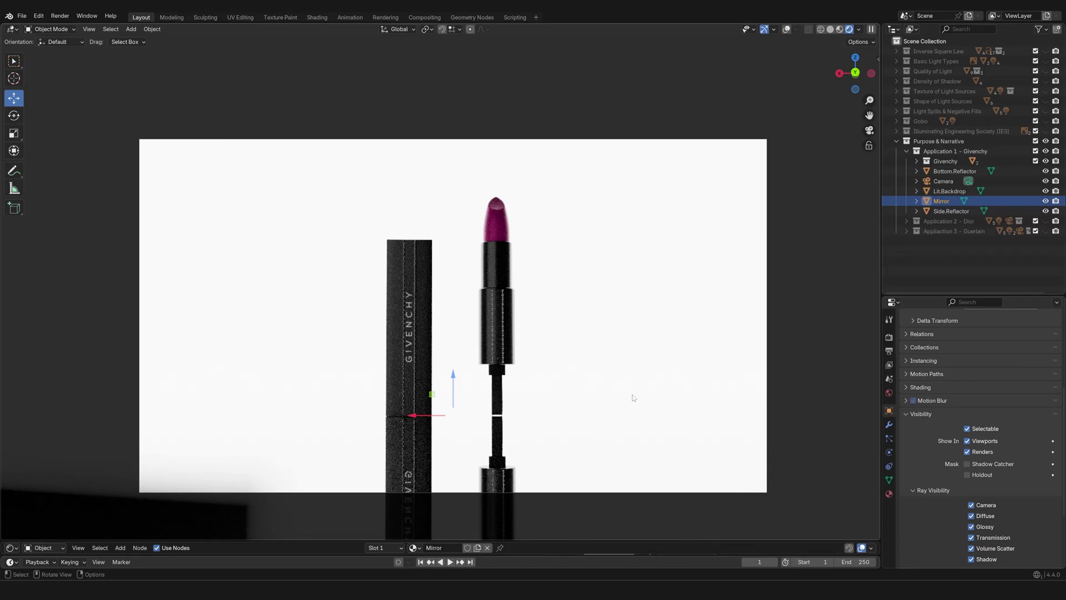
pyautogui.scroll(-3, 608, 406)
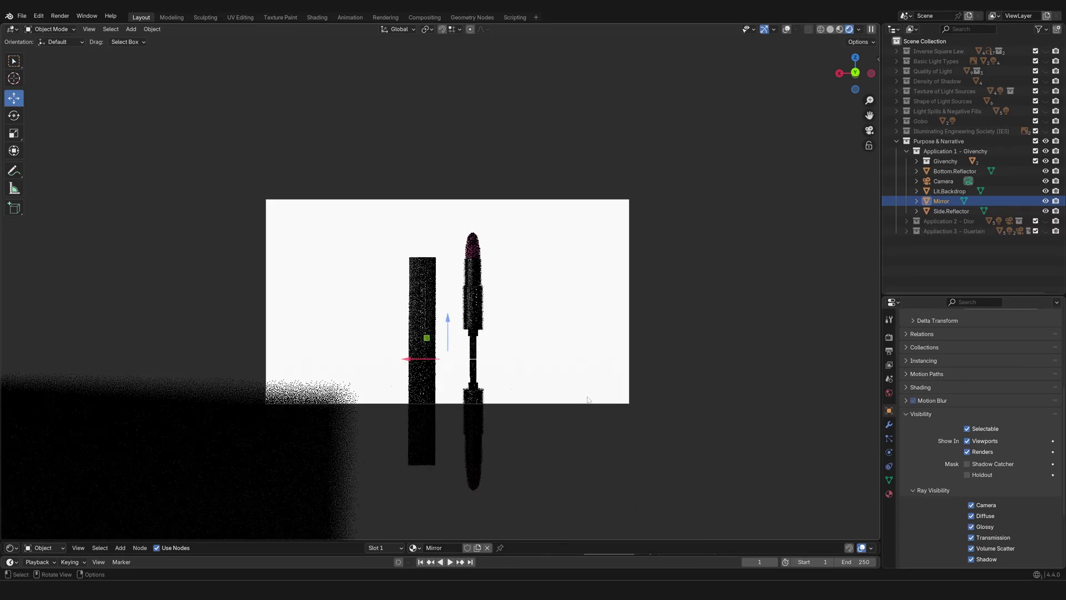
pyautogui.scroll(1, 559, 361)
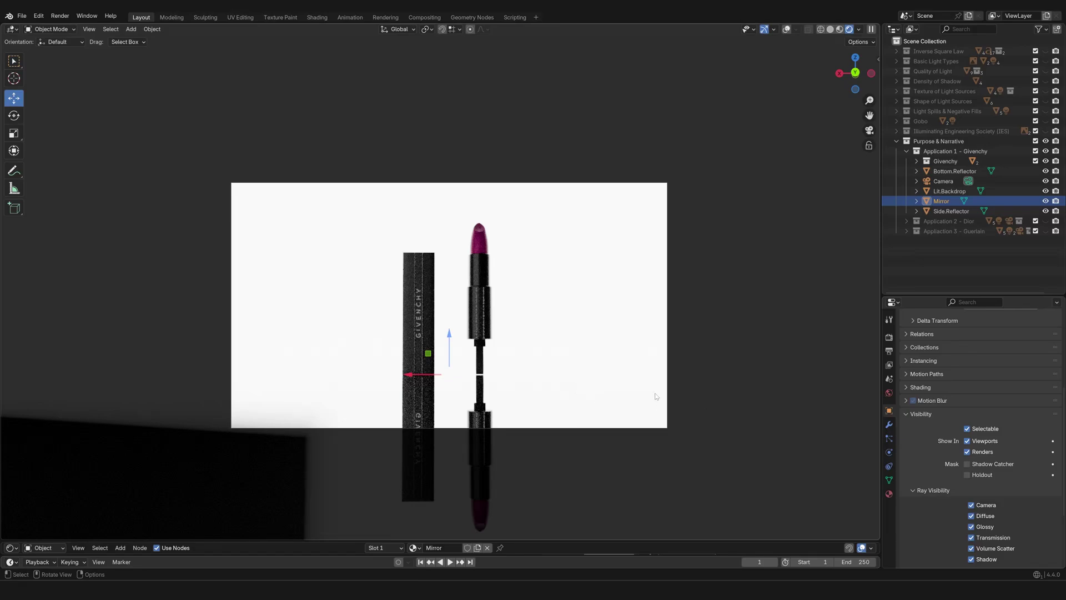
pyautogui.scroll(2, 503, 345)
pyautogui.scroll(-1, 488, 361)
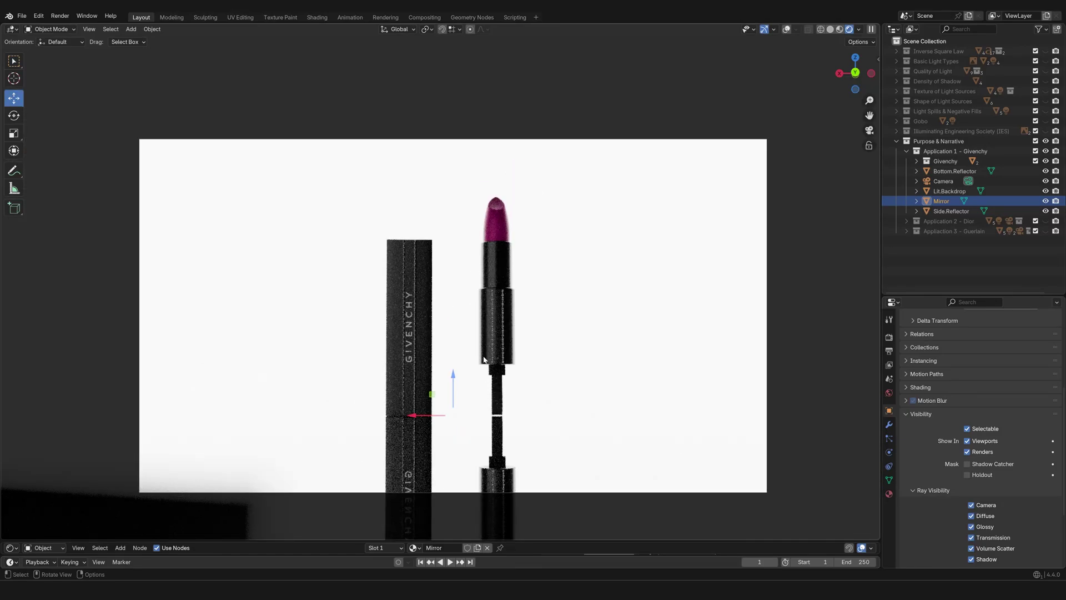
# Leave the camera view and examine the lipstick and case from the side, in relation to the Side.Reflector and Lit.Backdrop
pyautogui.moveTo(479, 379)
pyautogui.mouseDown(button='middle')
pyautogui.moveTo(464, 388)
pyautogui.moveTo(474, 372)
pyautogui.moveTo(488, 388)
pyautogui.moveTo(471, 373)
pyautogui.mouseUp(button='middle')
pyautogui.scroll(-1, 462, 382)
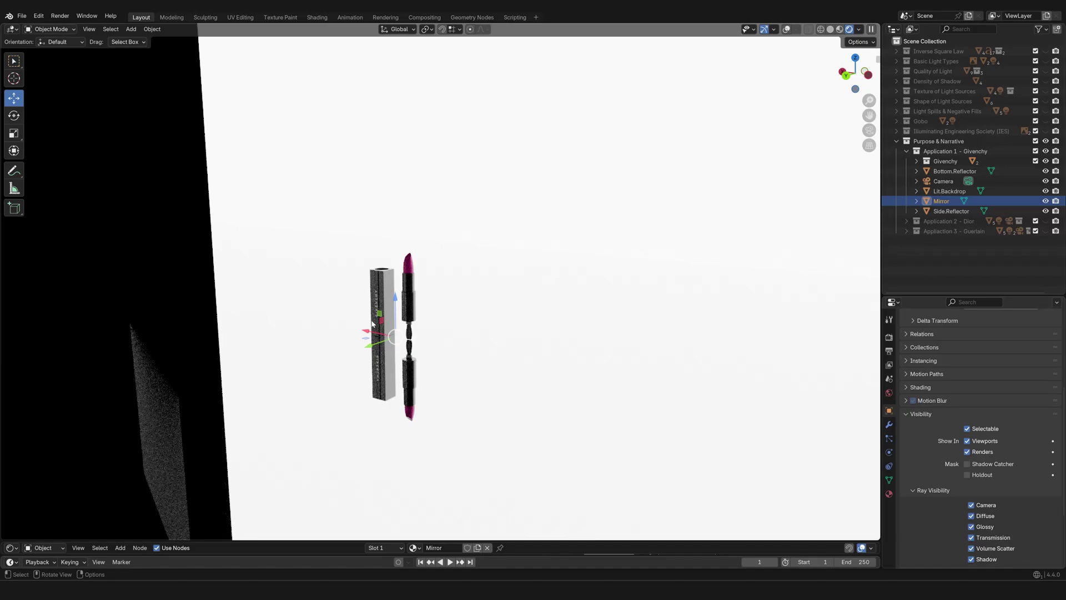
pyautogui.scroll(4, 372, 324)
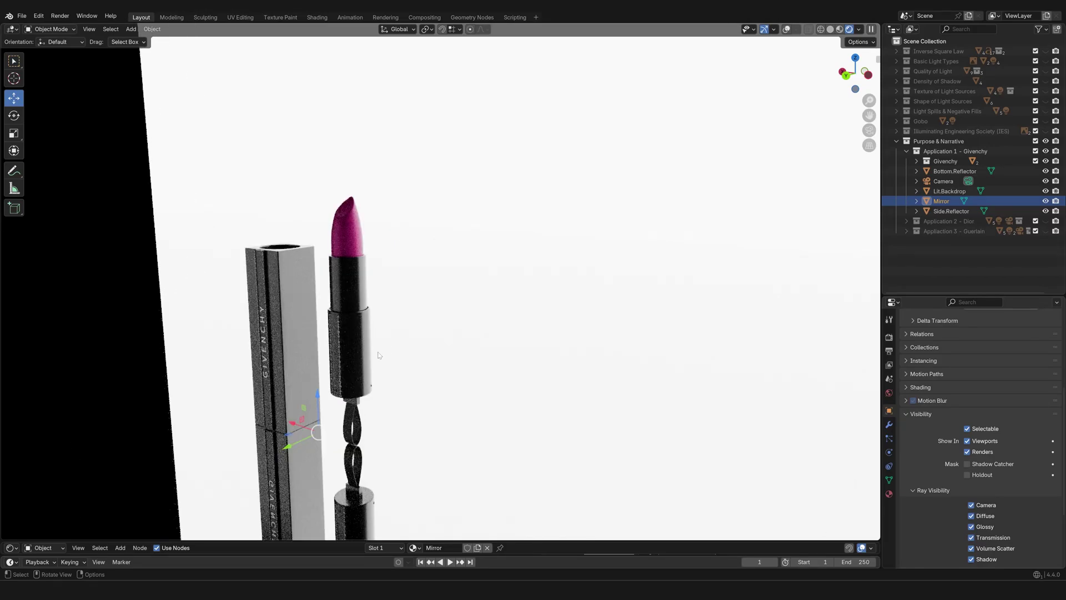
pyautogui.keyDown('shift'); pyautogui.moveTo(414, 346); pyautogui.dragTo(493, 358, button='middle'); pyautogui.keyUp('shift')
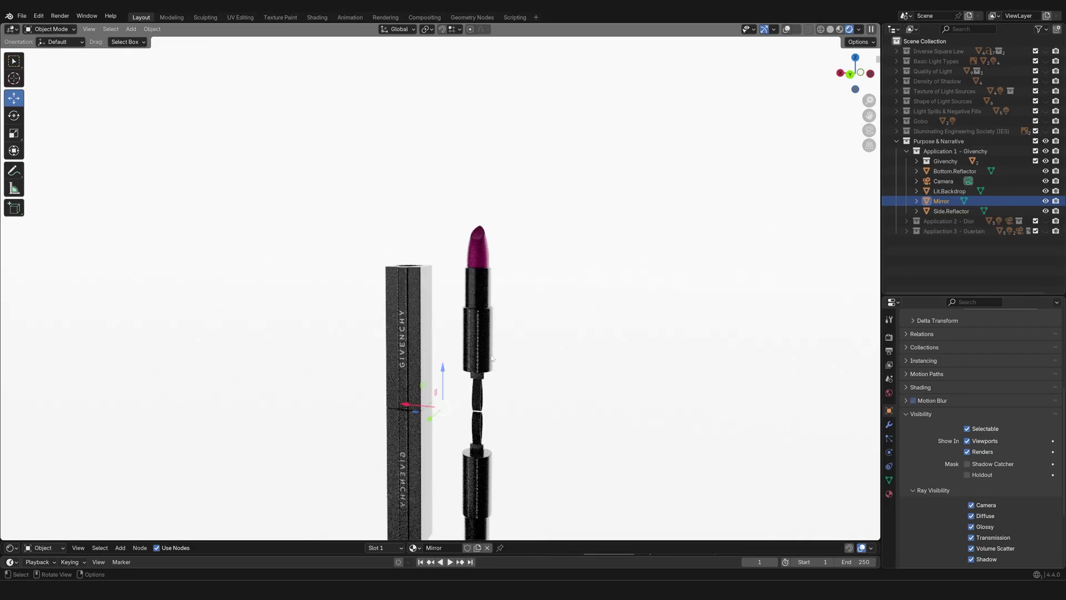
pyautogui.scroll(-4, 553, 406)
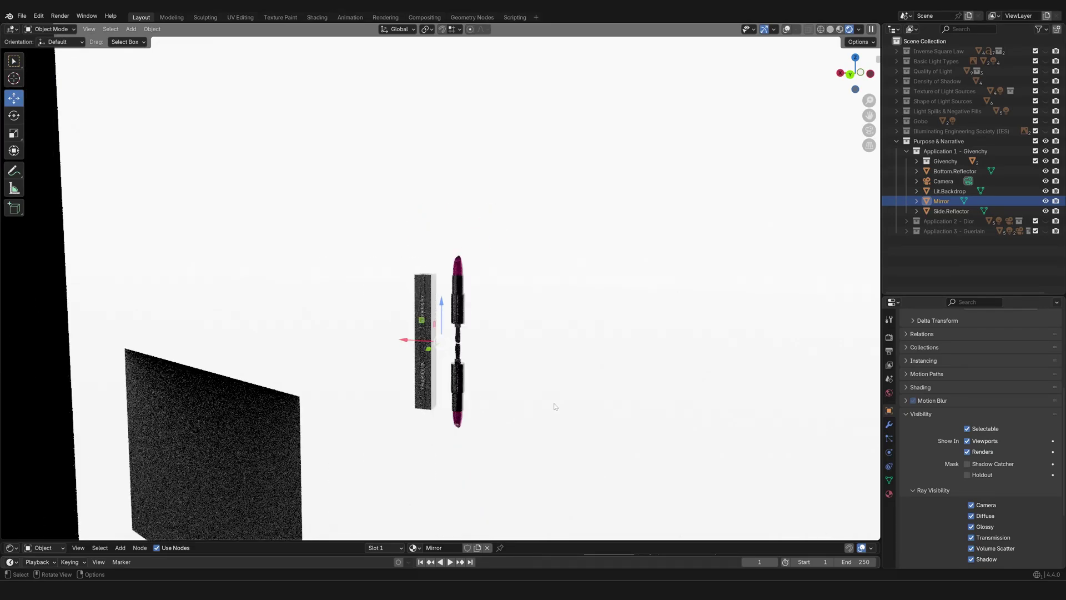
pyautogui.moveTo(534, 419); pyautogui.dragTo(511, 426, button='middle')
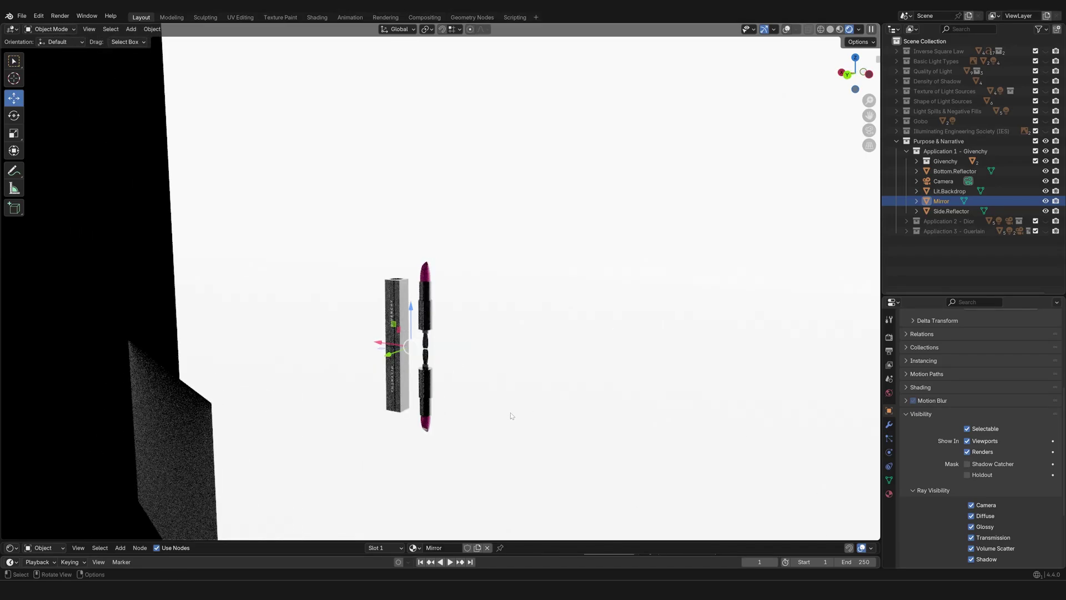
pyautogui.scroll(-2, 516, 414)
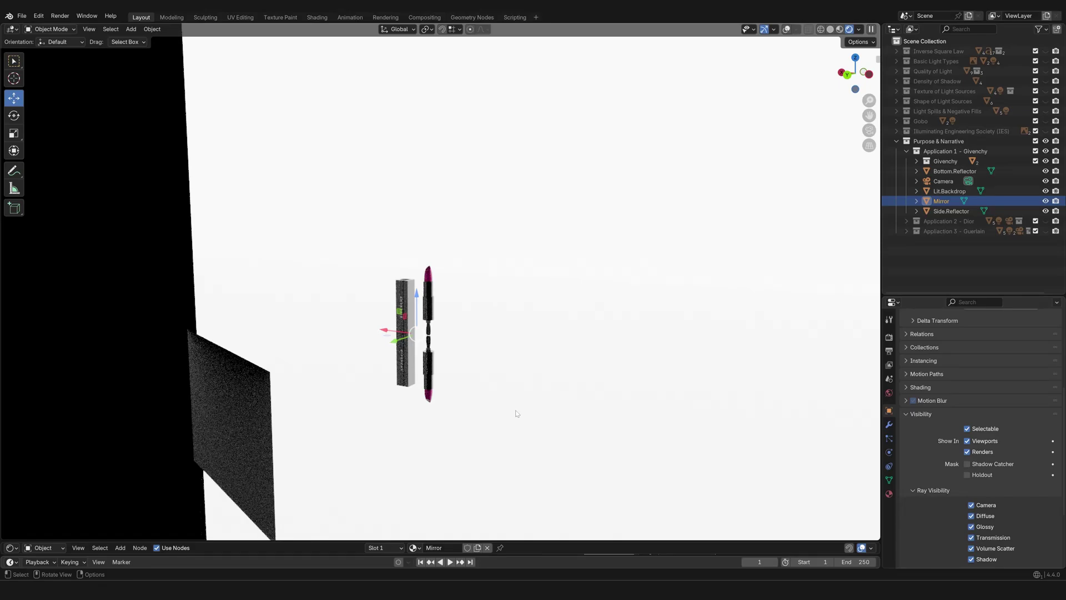
pyautogui.scroll(5, 516, 414)
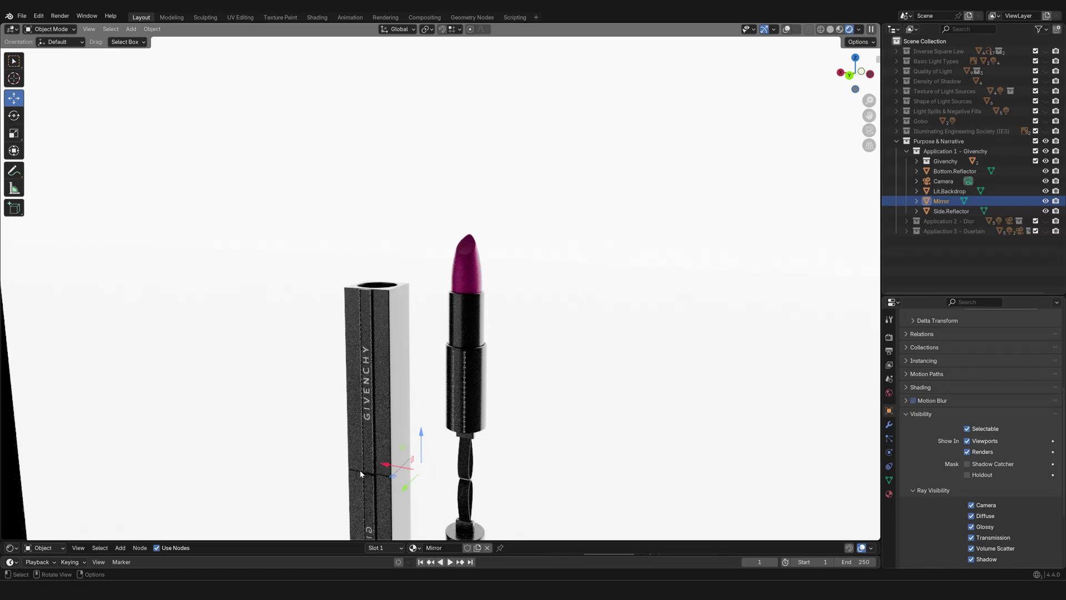
pyautogui.scroll(-8, 360, 474)
pyautogui.moveTo(362, 445); pyautogui.dragTo(337, 434, button='middle')
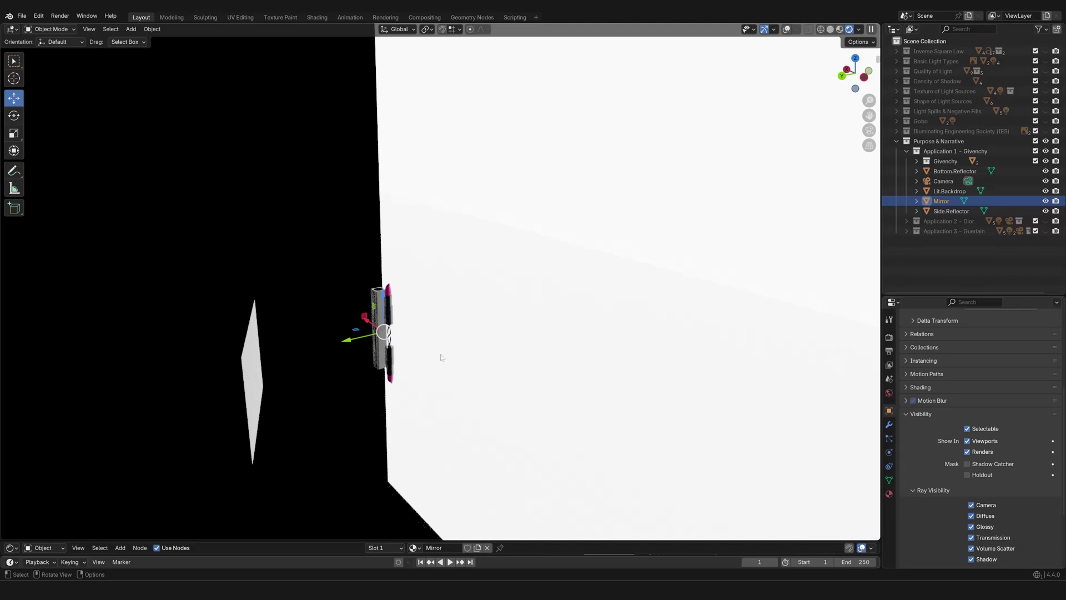
# Examine the case and lipstick with their mirrored halves up close, and compare them with a wider view including the reflector
pyautogui.moveTo(426, 354); pyautogui.dragTo(486, 381, button='middle')
pyautogui.scroll(1, 466, 358)
pyautogui.scroll(1, 466, 358)
pyautogui.scroll(3, 486, 381)
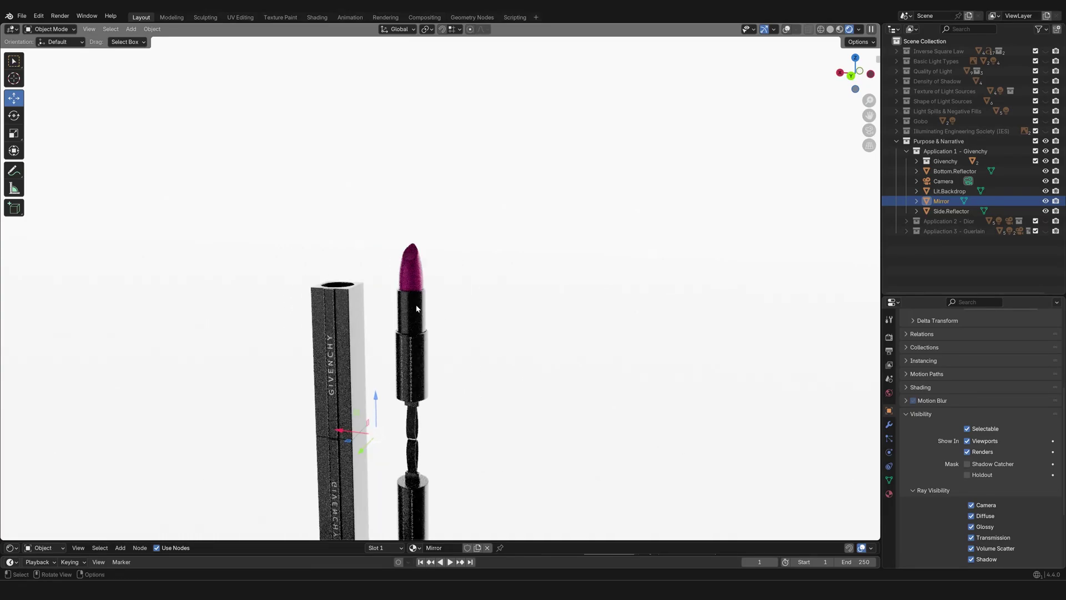
pyautogui.scroll(-2, 468, 338)
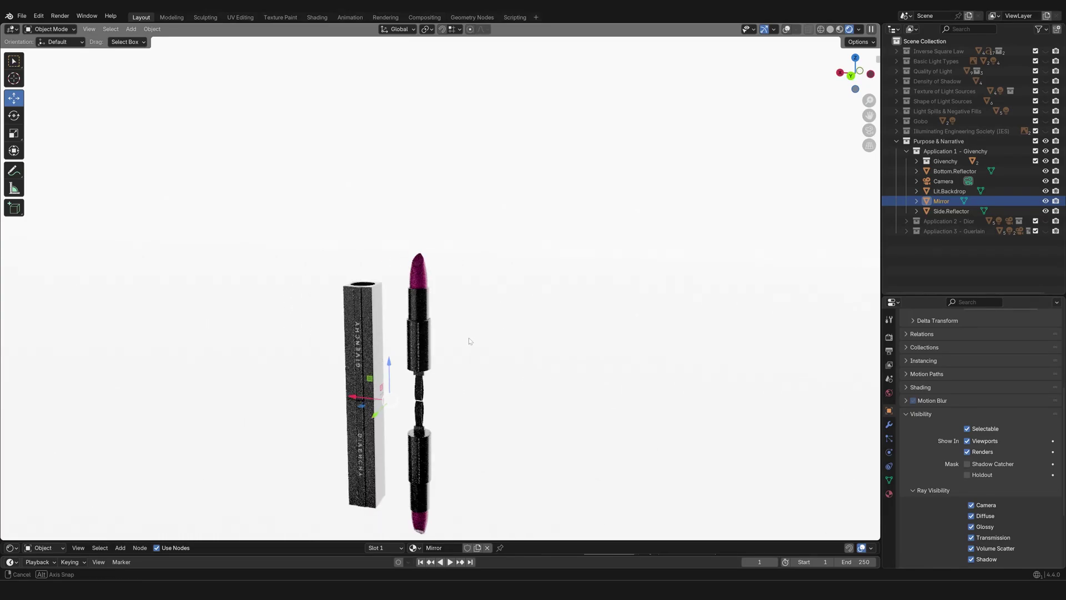
pyautogui.moveTo(469, 338); pyautogui.dragTo(459, 403, button='middle')
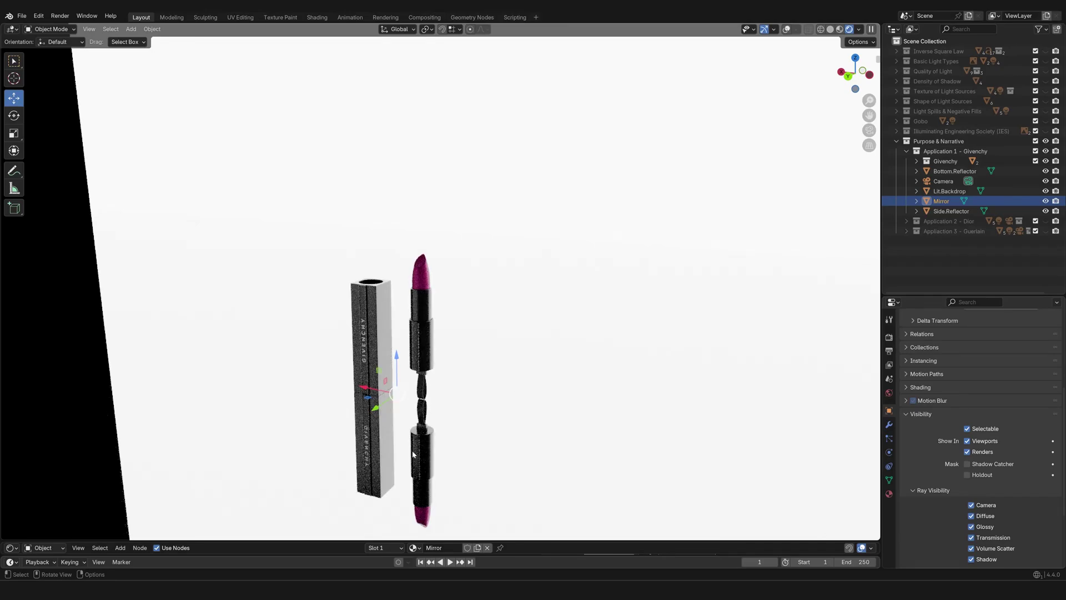
pyautogui.scroll(-2, 486, 416)
pyautogui.scroll(2, 470, 416)
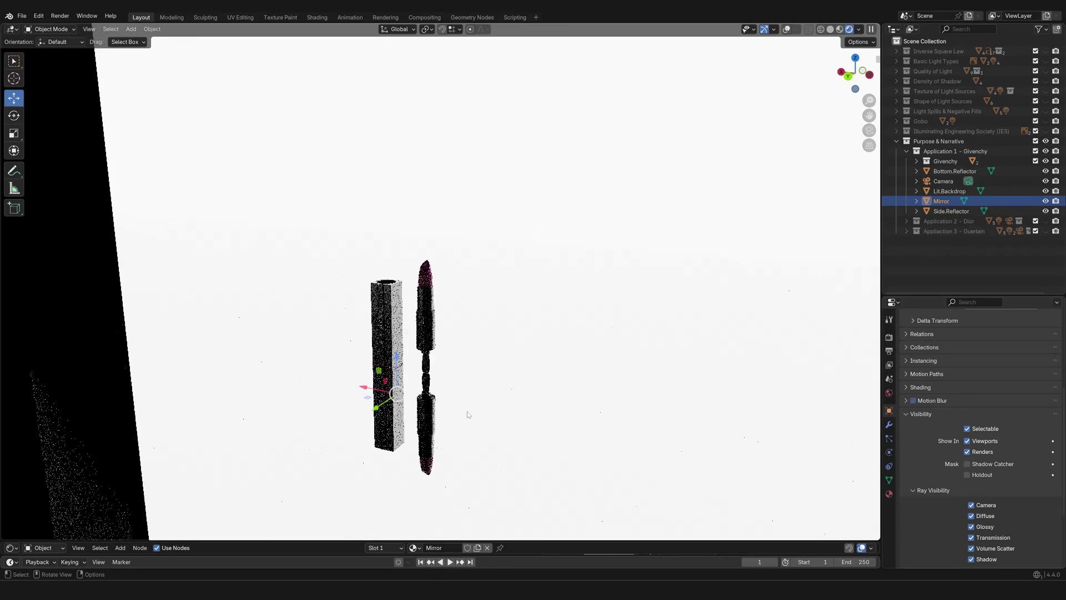
pyautogui.scroll(-1, 502, 381)
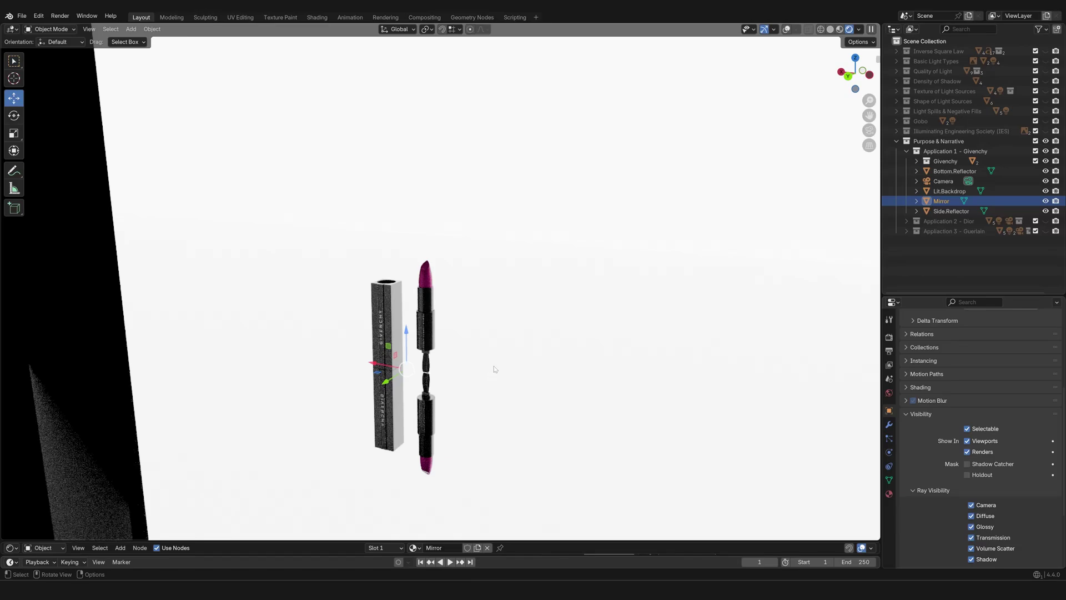
pyautogui.scroll(-1, 492, 367)
pyautogui.scroll(-1, 521, 347)
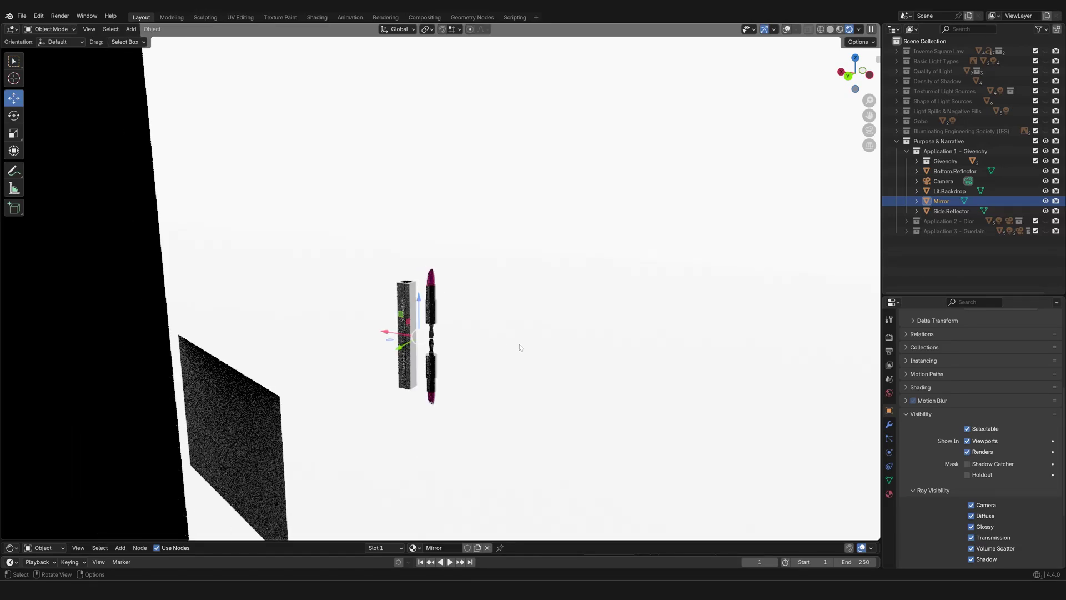
# Compare frontal and angled views of the mirrored product against the white backdrop and the reflector in front
pyautogui.keyDown('shift'); pyautogui.moveTo(520, 348); pyautogui.dragTo(460, 379, button='middle'); pyautogui.keyUp('shift')
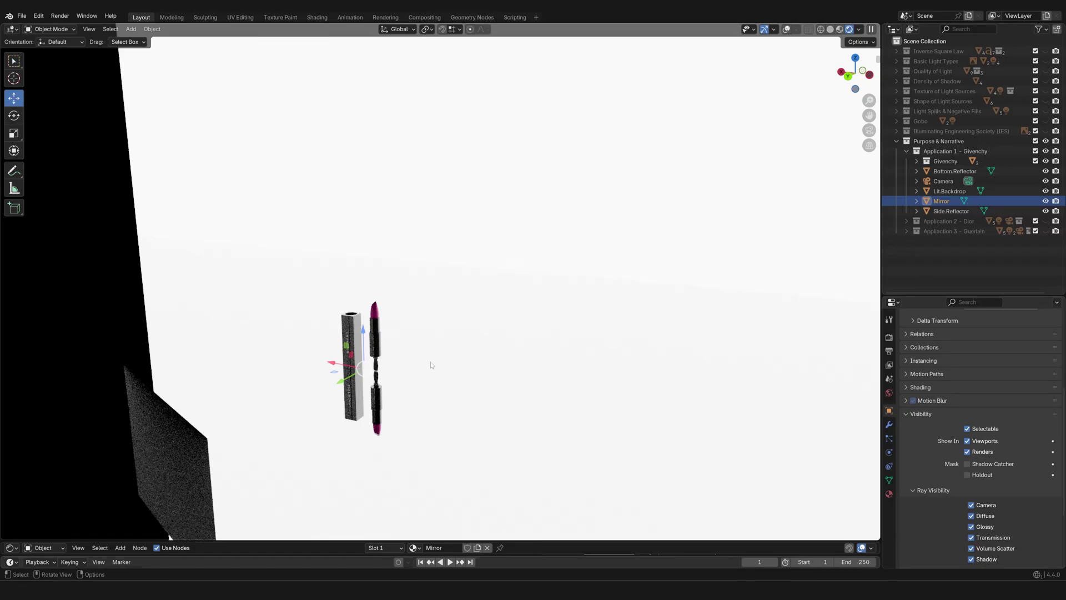
pyautogui.moveTo(441, 357); pyautogui.dragTo(464, 364, button='middle')
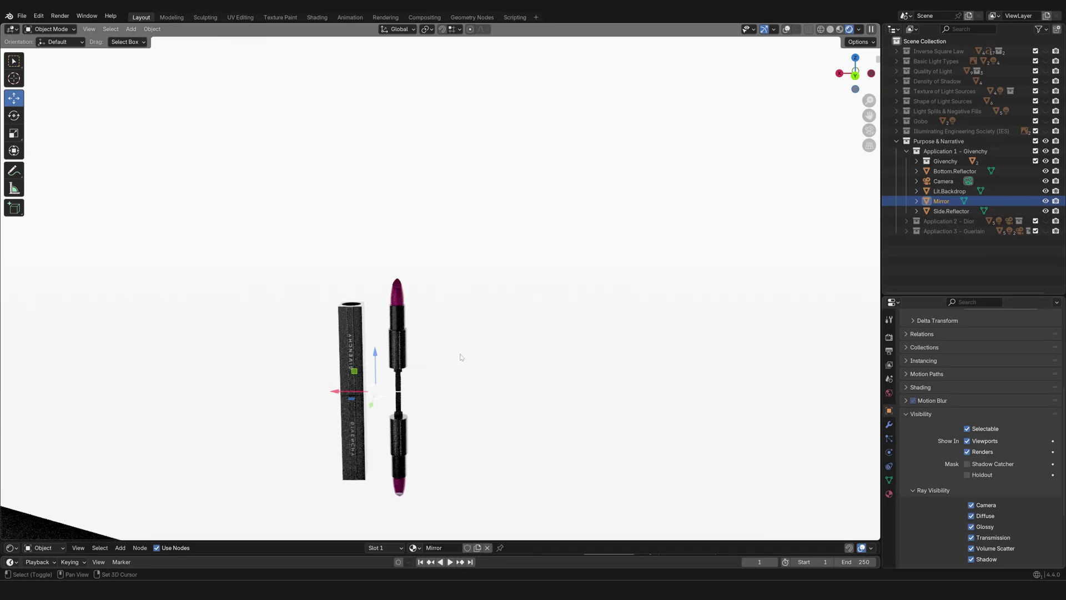
pyautogui.keyDown('shift'); pyautogui.moveTo(462, 356); pyautogui.dragTo(538, 348, button='middle'); pyautogui.keyUp('shift')
pyautogui.scroll(2, 513, 349)
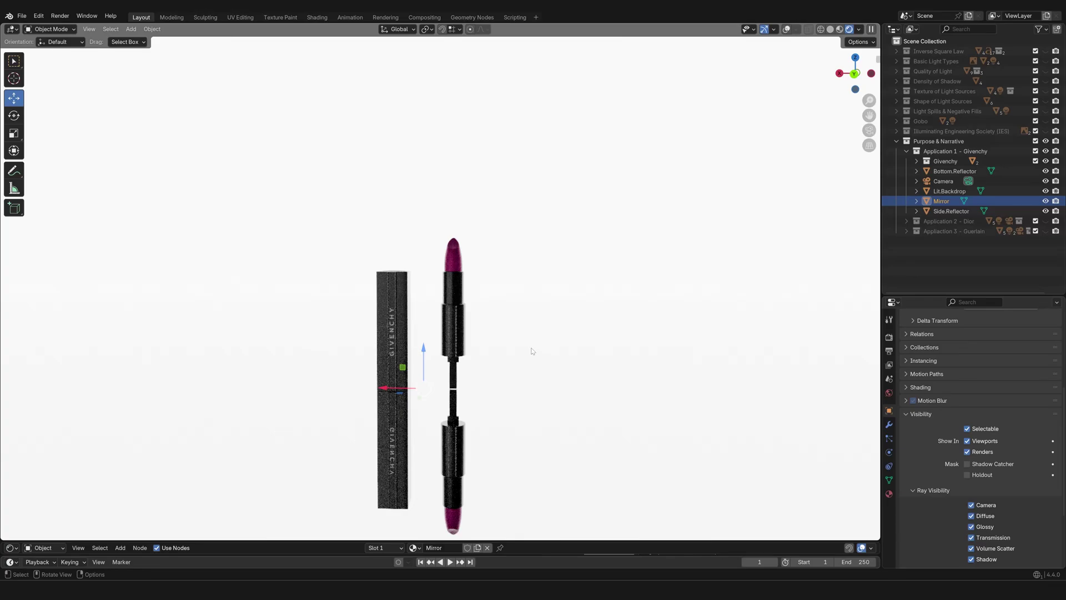
pyautogui.moveTo(532, 351)
pyautogui.mouseDown(button='middle')
pyautogui.moveTo(502, 356)
pyautogui.moveTo(492, 339)
pyautogui.moveTo(515, 327)
pyautogui.moveTo(550, 350)
pyautogui.moveTo(535, 356)
pyautogui.mouseUp(button='middle')
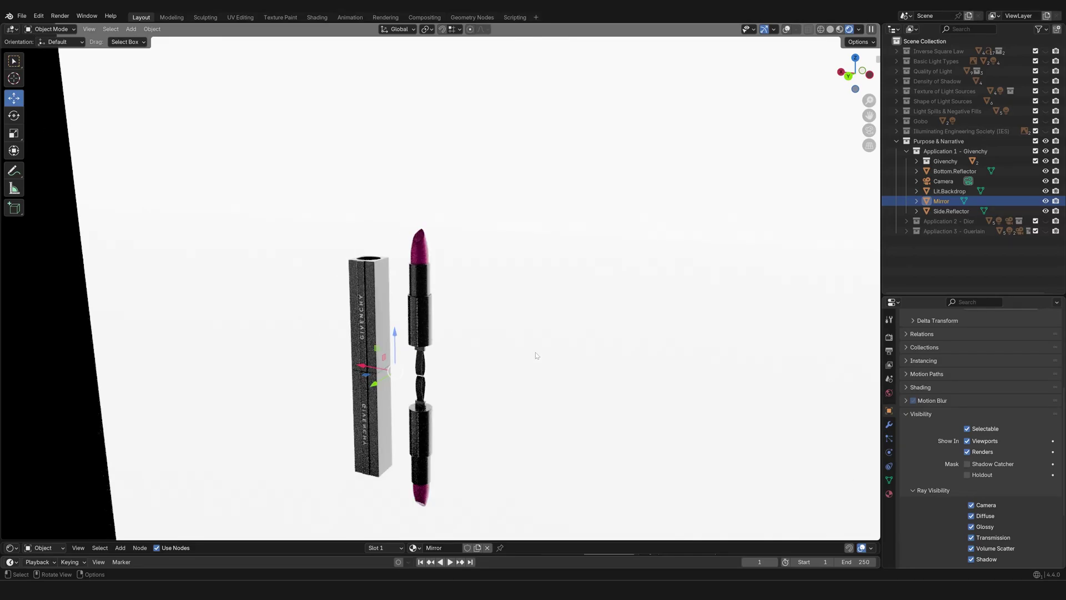
pyautogui.scroll(-3, 536, 352)
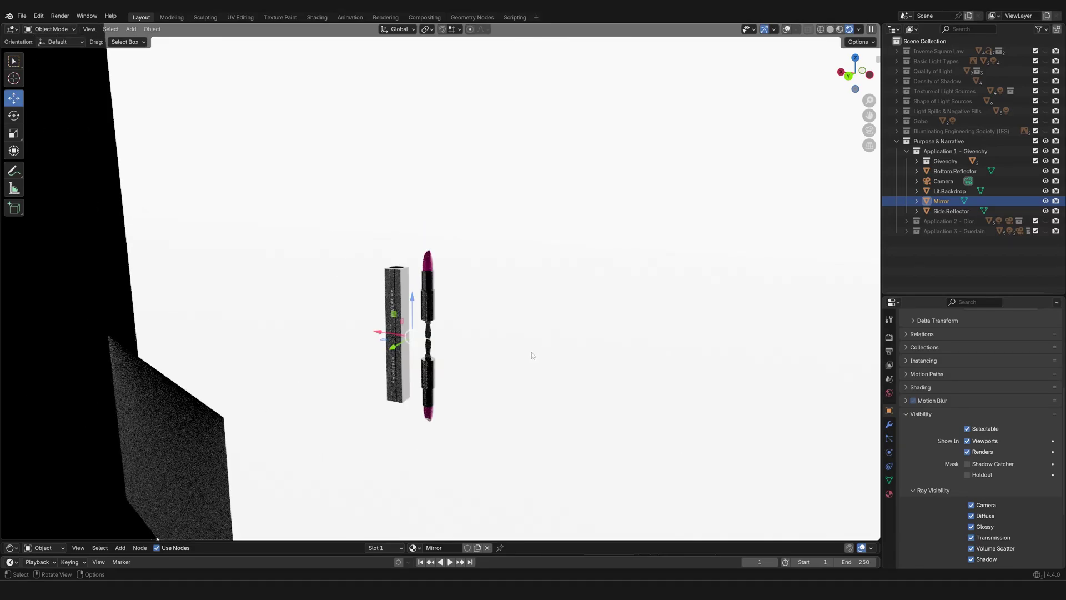
pyautogui.keyDown('shift'); pyautogui.moveTo(511, 307); pyautogui.dragTo(510, 370, button='middle'); pyautogui.keyUp('shift')
pyautogui.scroll(-5, 487, 348)
pyautogui.moveTo(595, 348)
pyautogui.keyDown('shift'); pyautogui.mouseDown(button='middle')
pyautogui.moveTo(583, 364)
pyautogui.moveTo(595, 359)
pyautogui.mouseUp(button='middle'); pyautogui.keyUp('shift')
pyautogui.scroll(4, 600, 383)
pyautogui.keyDown('shift'); pyautogui.moveTo(607, 407); pyautogui.dragTo(589, 353, button='middle'); pyautogui.keyUp('shift')
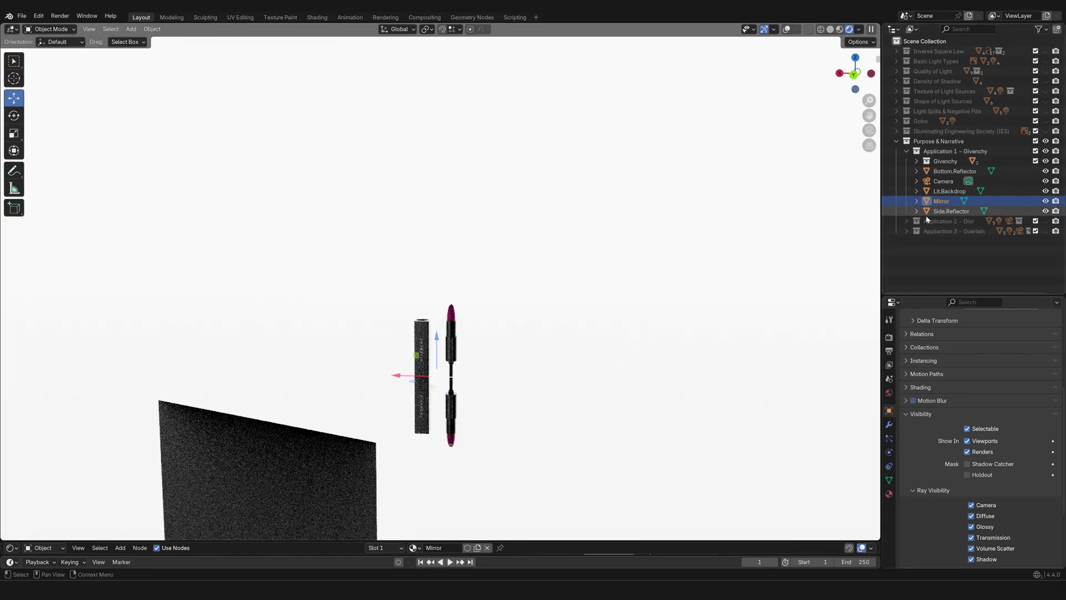
# Switch visibility from the Application 1 - Givenchy collection to Application 2 - Dior, and inspect the handbag and the world's kiara_1_dawn_1k.exr background nodes
pyautogui.click(1046, 150)
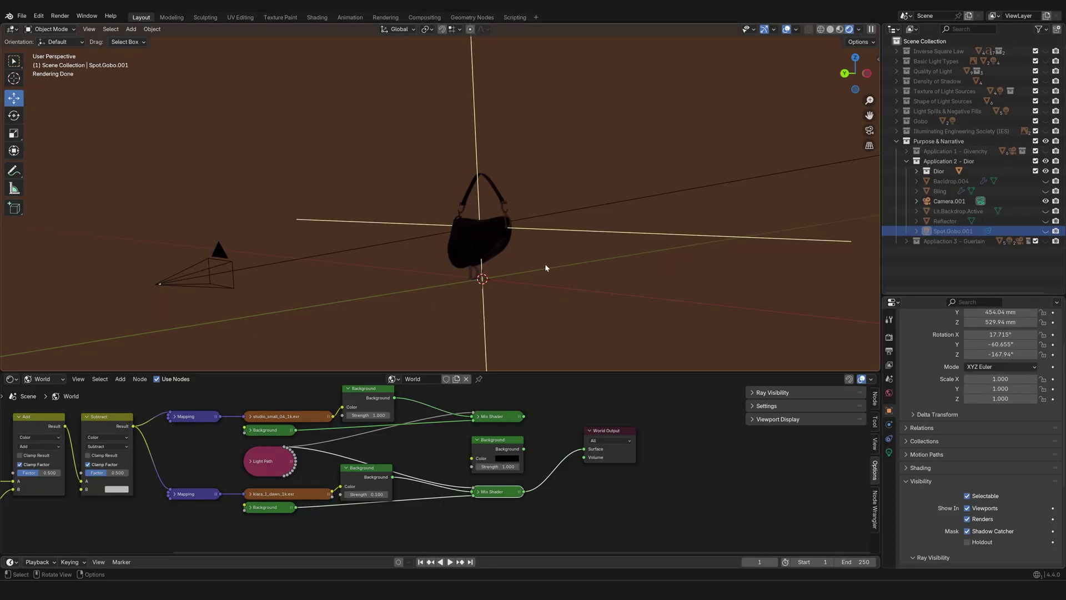
pyautogui.keyDown('shift'); pyautogui.moveTo(540, 265); pyautogui.dragTo(562, 291, button='middle'); pyautogui.keyUp('shift')
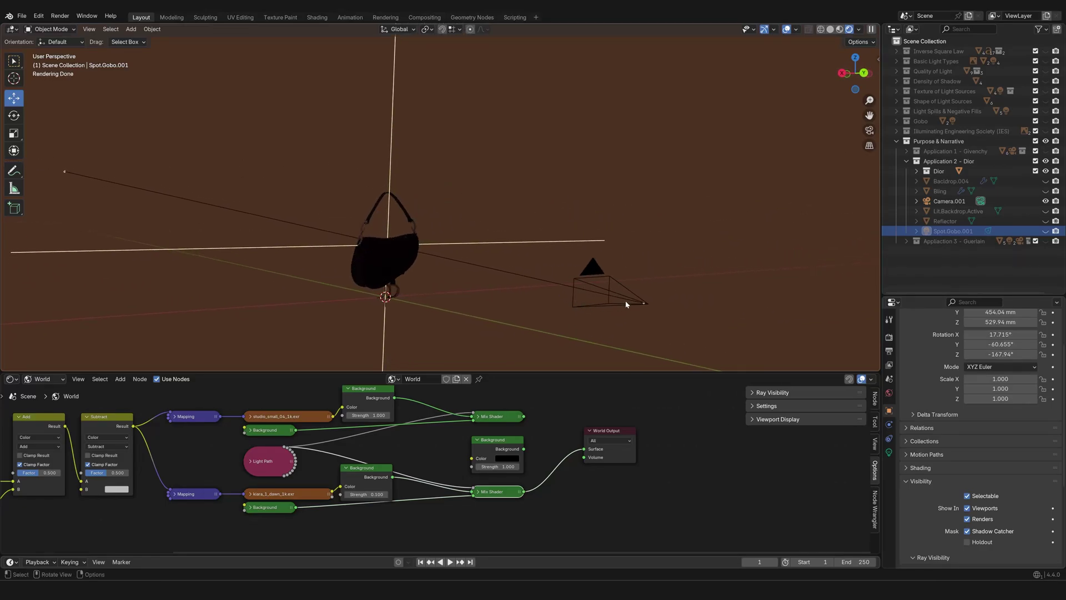
pyautogui.keyDown('shift'); pyautogui.moveTo(464, 263); pyautogui.dragTo(430, 256, button='middle'); pyautogui.keyUp('shift')
pyautogui.scroll(5, 361, 469)
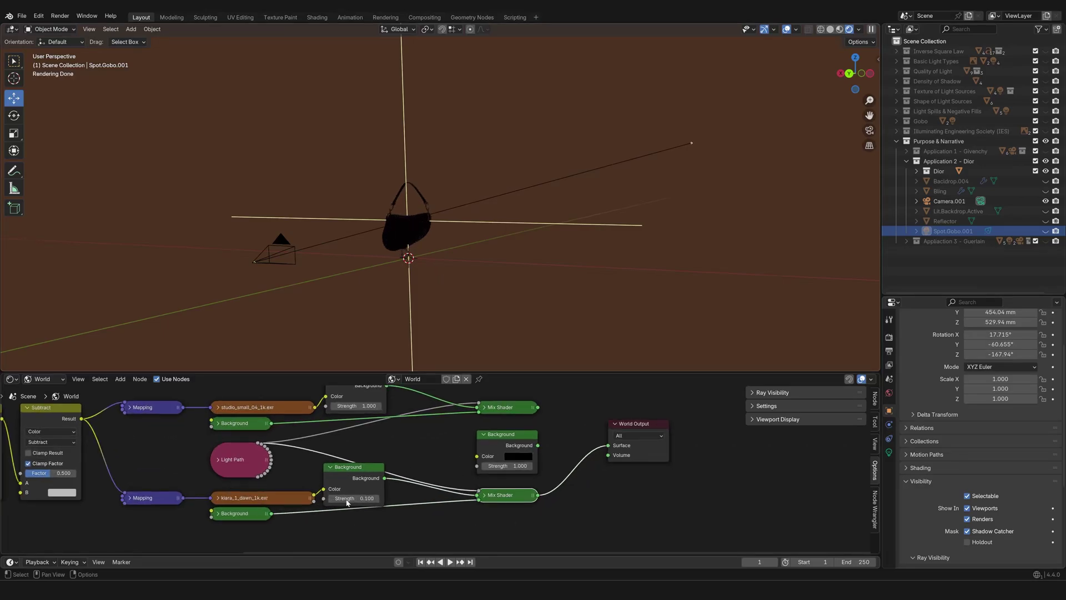
pyautogui.moveTo(379, 503); pyautogui.dragTo(365, 504, button='middle')
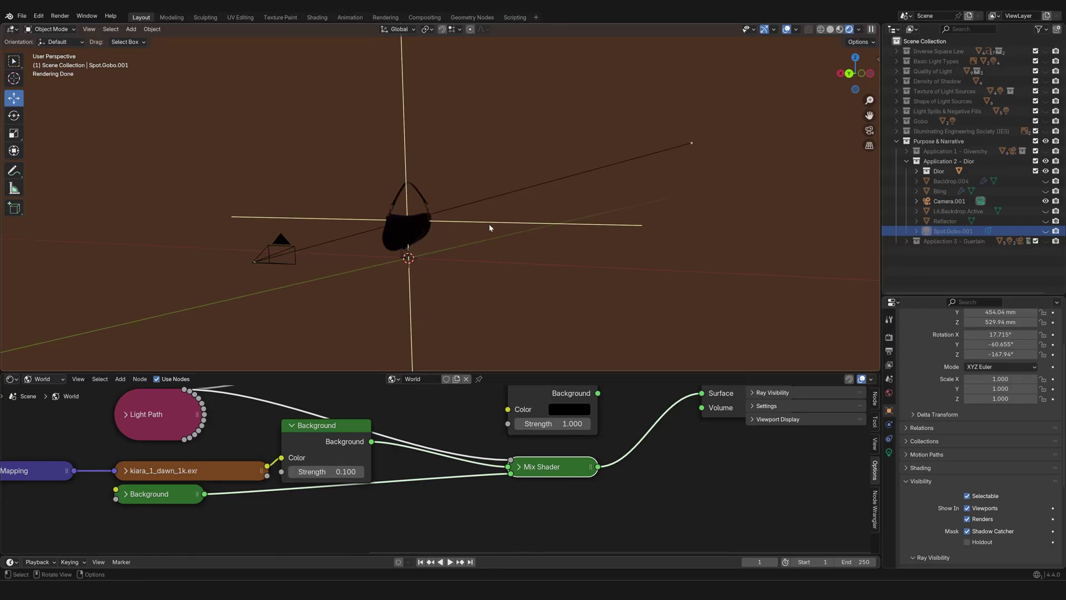
pyautogui.scroll(-5, 405, 502)
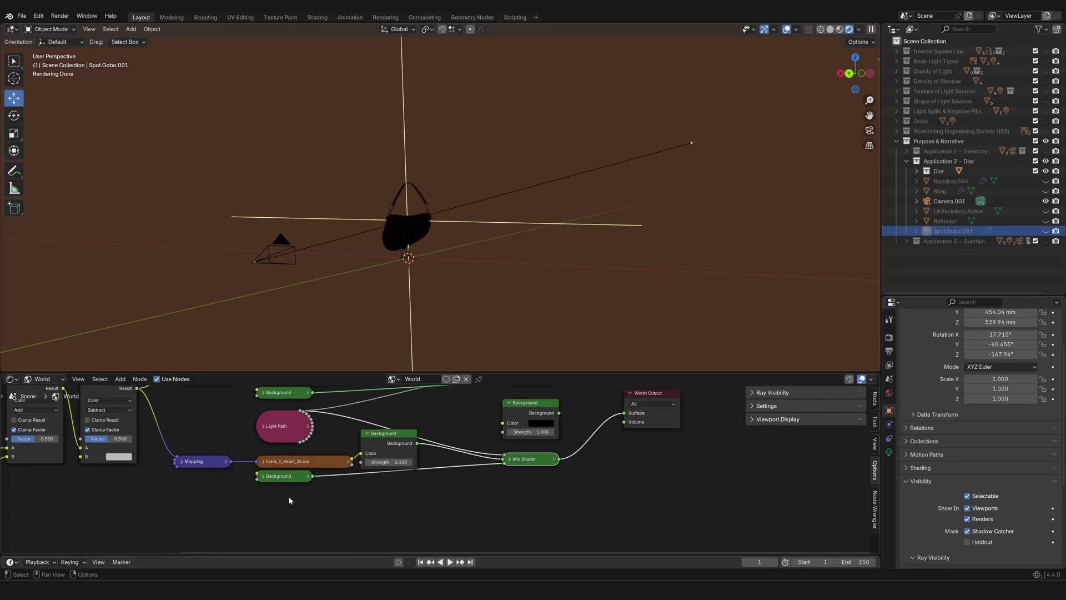
# Expand the Background node below the kiara_1_dawn_1k.exr texture, compare its color with the surroundings of the handbag, and collapse it
pyautogui.click(264, 477)
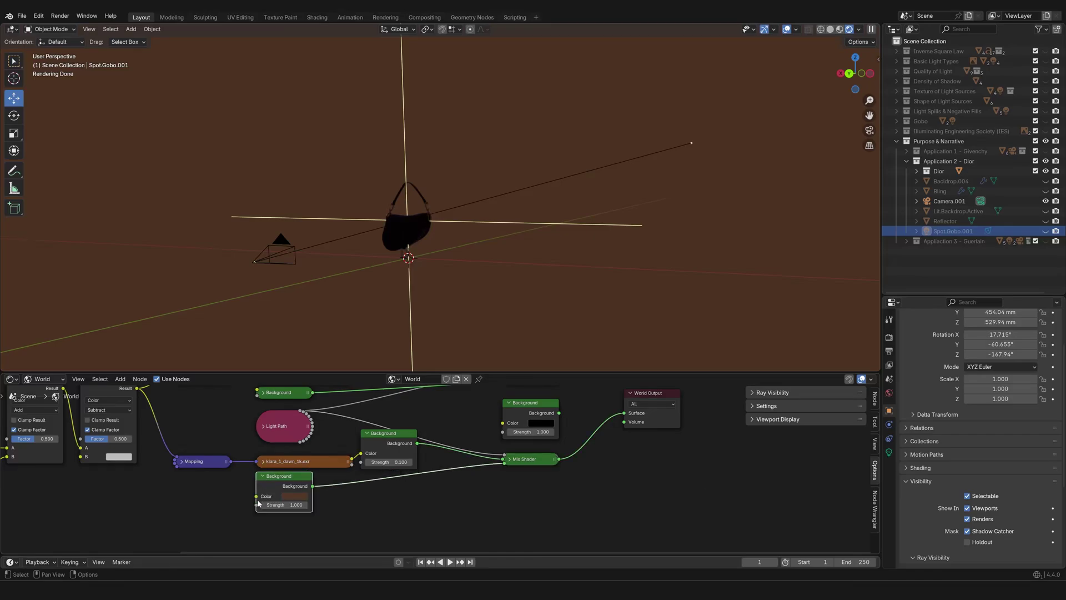
pyautogui.moveTo(289, 501)
pyautogui.moveTo(438, 236); pyautogui.dragTo(527, 236, button='middle')
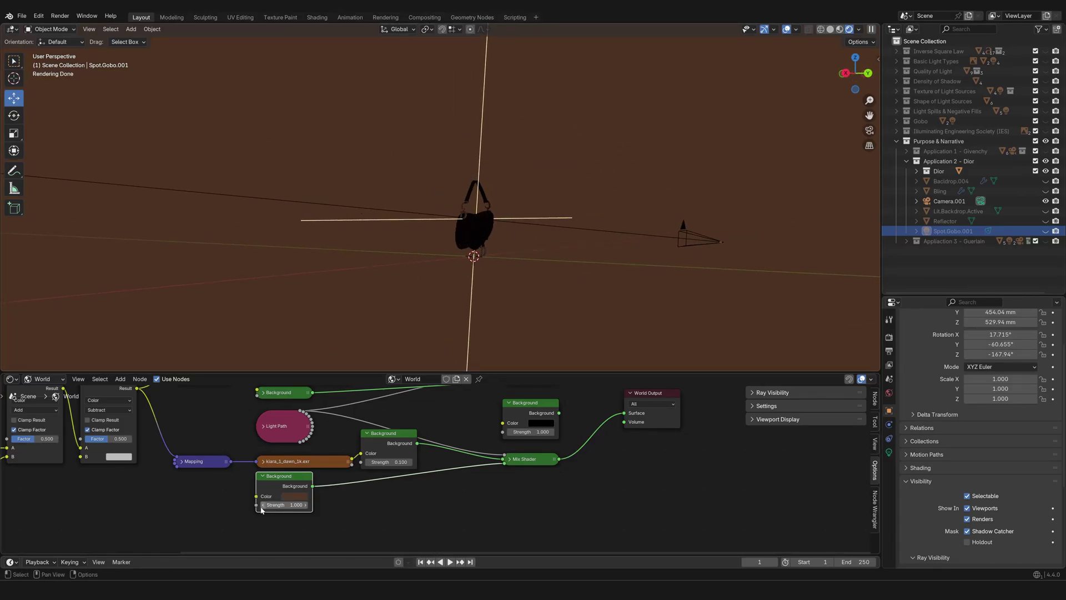
pyautogui.moveTo(389, 222); pyautogui.dragTo(251, 215, button='middle')
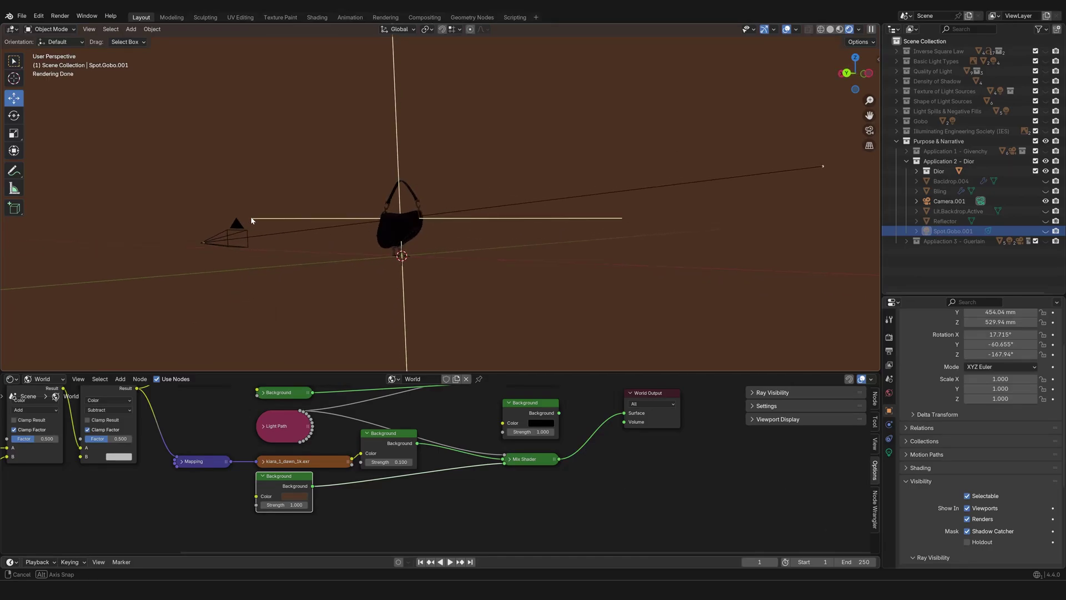
pyautogui.click(262, 477)
# Expand the world's Light Path node to inspect which ray output drives the Mix Shader, and collapse it again
pyautogui.moveTo(643, 460); pyautogui.dragTo(633, 490, button='middle')
pyautogui.scroll(2, 632, 490)
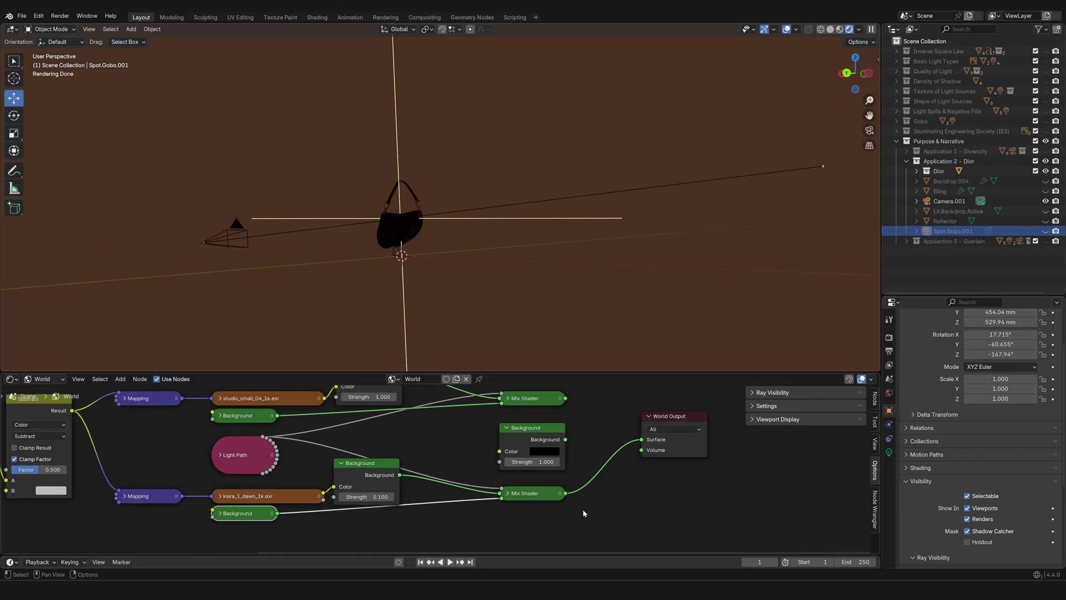
pyautogui.click(221, 456)
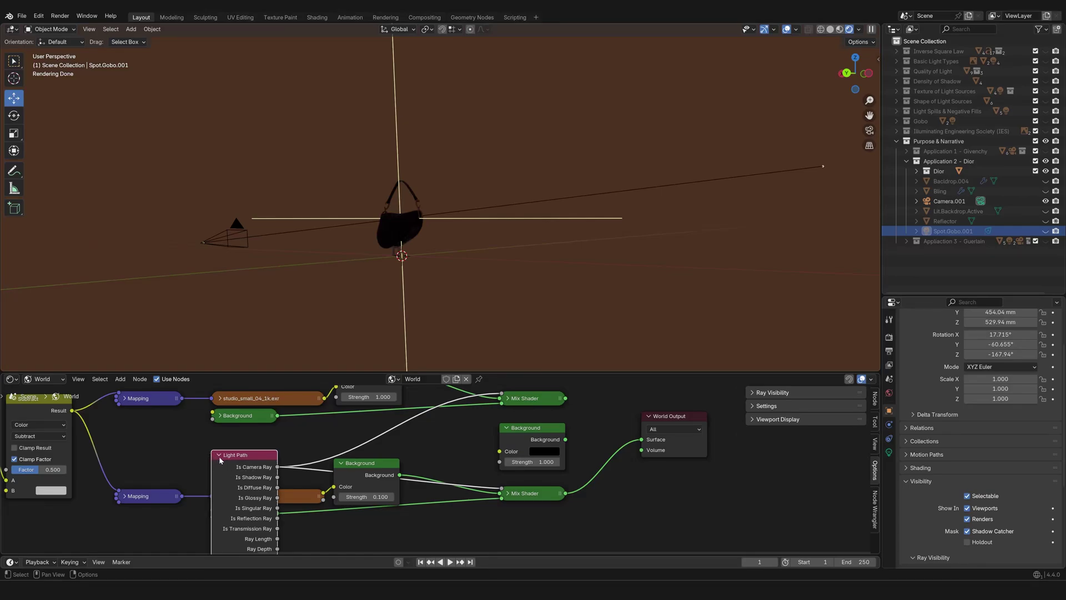
pyautogui.click(219, 457)
# Examine the Dior handbag from several sides and up close under the dim world lighting
pyautogui.moveTo(386, 220); pyautogui.dragTo(499, 254, button='middle')
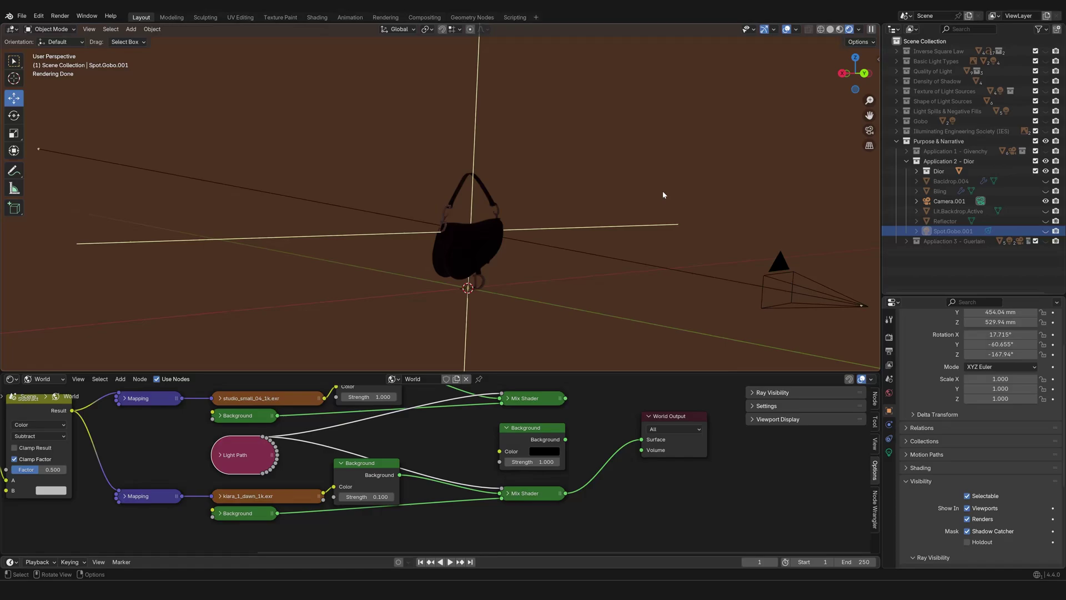
pyautogui.moveTo(663, 194); pyautogui.dragTo(466, 88, button='middle')
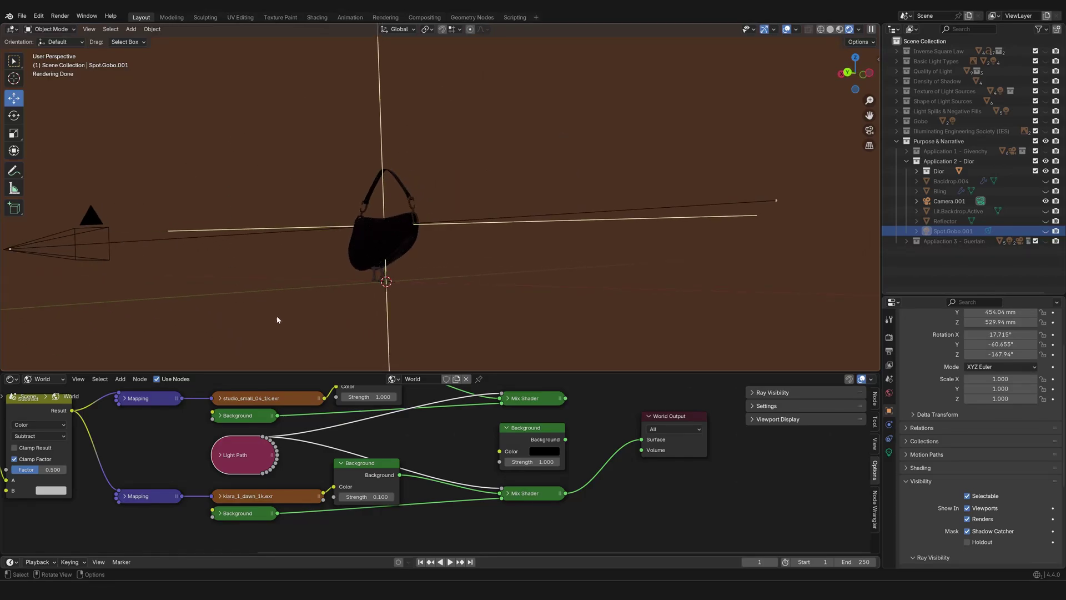
pyautogui.moveTo(453, 242)
pyautogui.mouseDown(button='middle')
pyautogui.moveTo(529, 261)
pyautogui.moveTo(599, 238)
pyautogui.moveTo(441, 253)
pyautogui.mouseUp(button='middle')
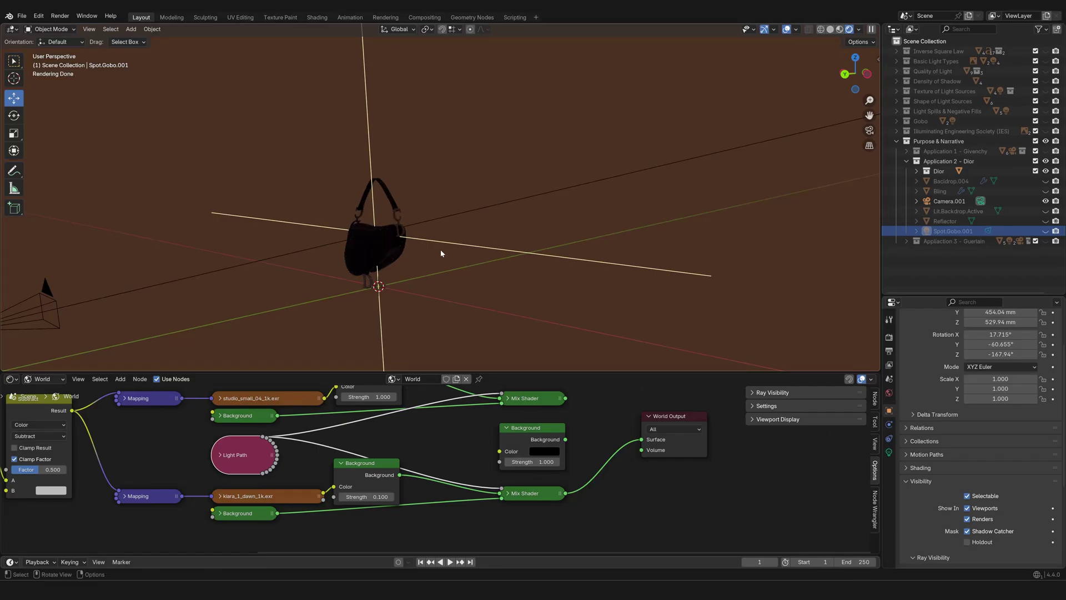
pyautogui.scroll(3, 441, 253)
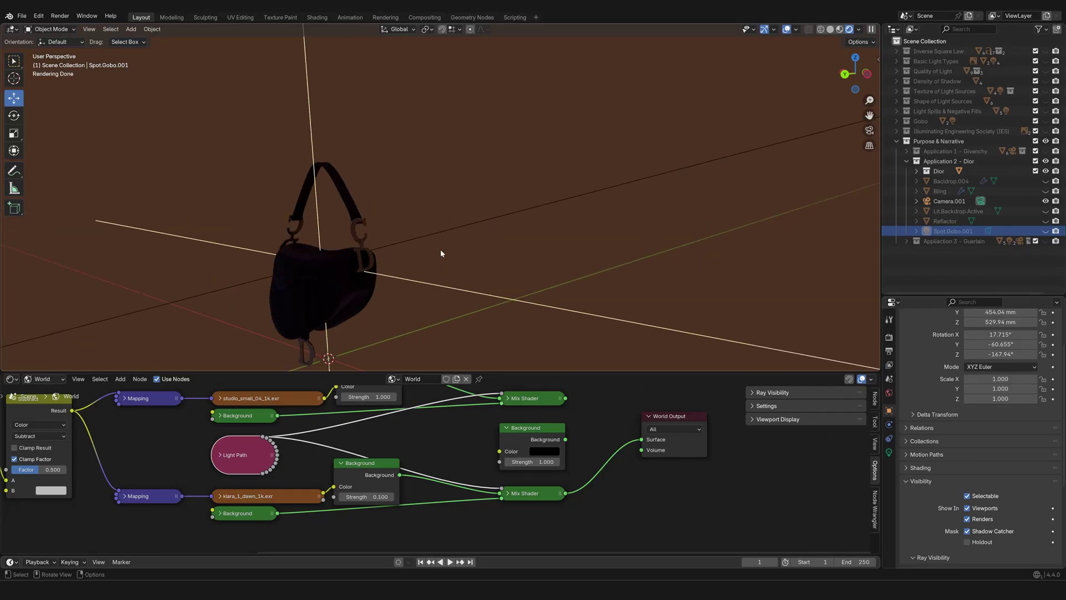
pyautogui.scroll(-1, 460, 293)
pyautogui.moveTo(460, 293); pyautogui.dragTo(204, 298, button='middle')
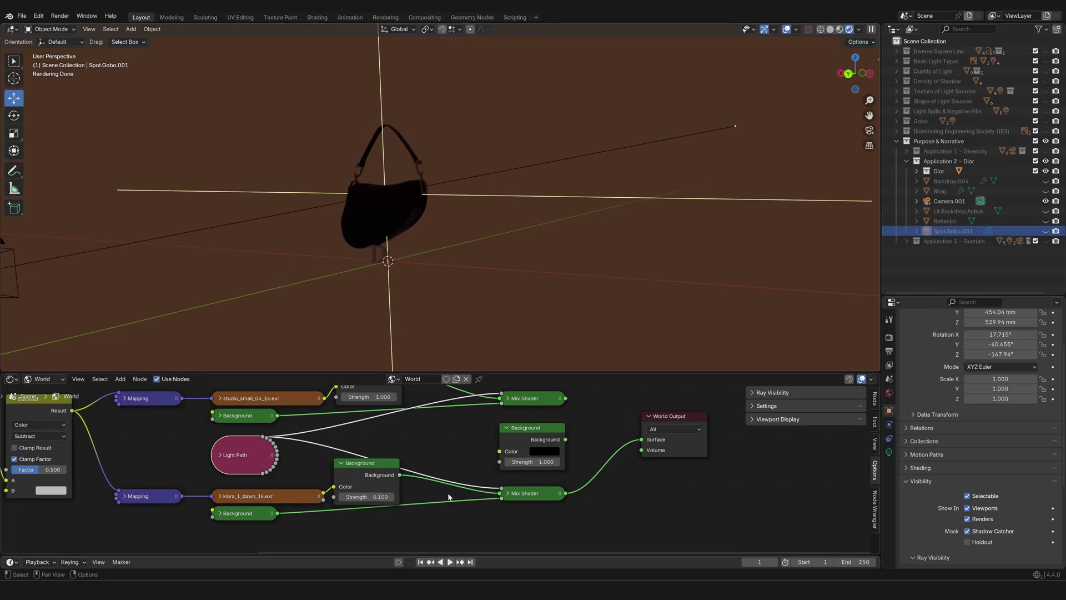
# Set the Strength of the Background node fed by kiara_1_dawn_1k.exr to 1 and view the handbag under the brighter world lighting
pyautogui.scroll(1, 425, 249)
pyautogui.keyDown('shift'); pyautogui.moveTo(424, 246); pyautogui.dragTo(470, 278, button='middle'); pyautogui.keyUp('shift')
pyautogui.scroll(2, 445, 273)
pyautogui.moveTo(470, 277); pyautogui.dragTo(501, 278, button='middle')
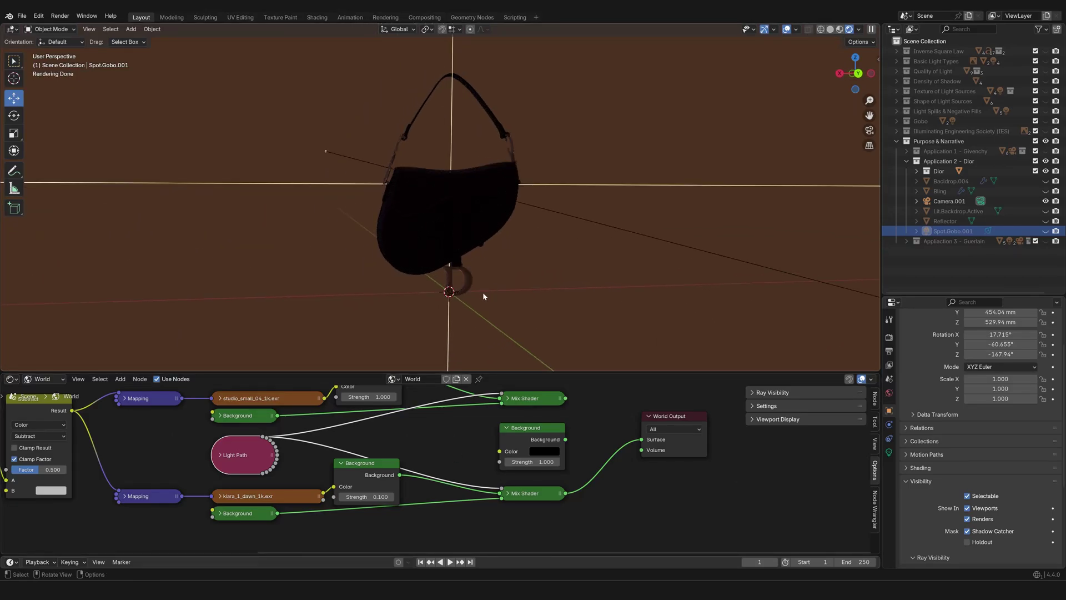
pyautogui.click(366, 496)
pyautogui.write('1')
pyautogui.press('Return')
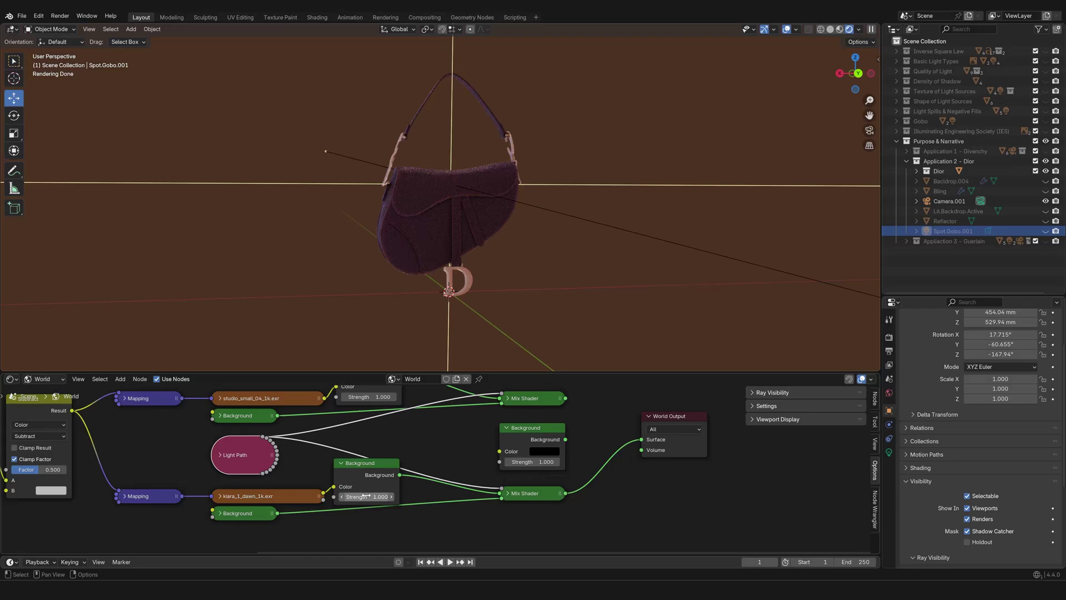
pyautogui.moveTo(520, 192); pyautogui.dragTo(479, 203, button='middle')
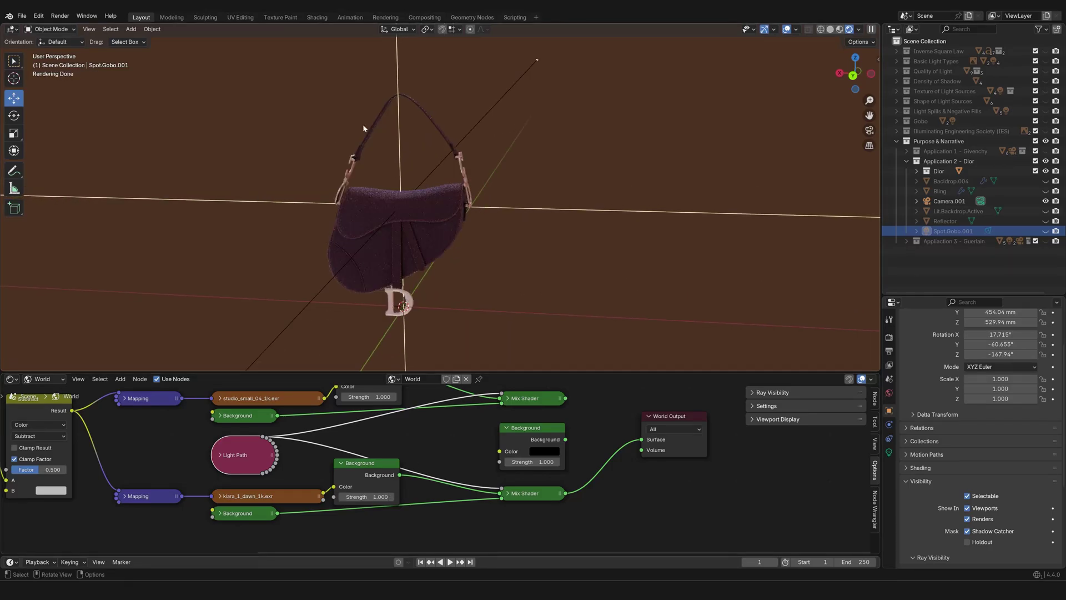
# Restore the Strength of the kiara_1_dawn_1k.exr Background node to 0.1 and look at the handbag from the other side
pyautogui.click(351, 498)
pyautogui.write('0.1')
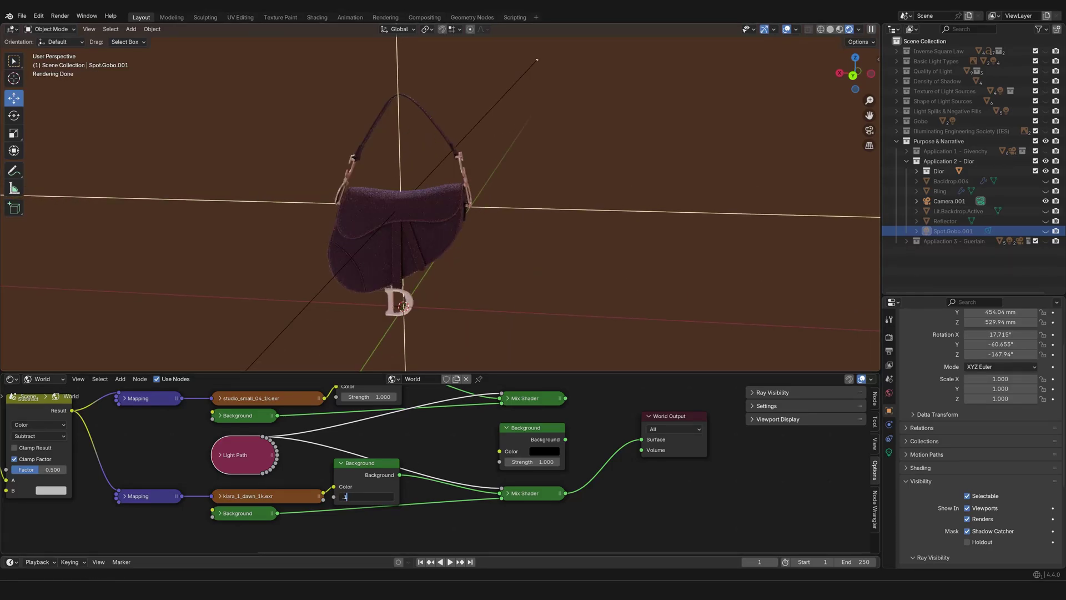
pyautogui.press('Return')
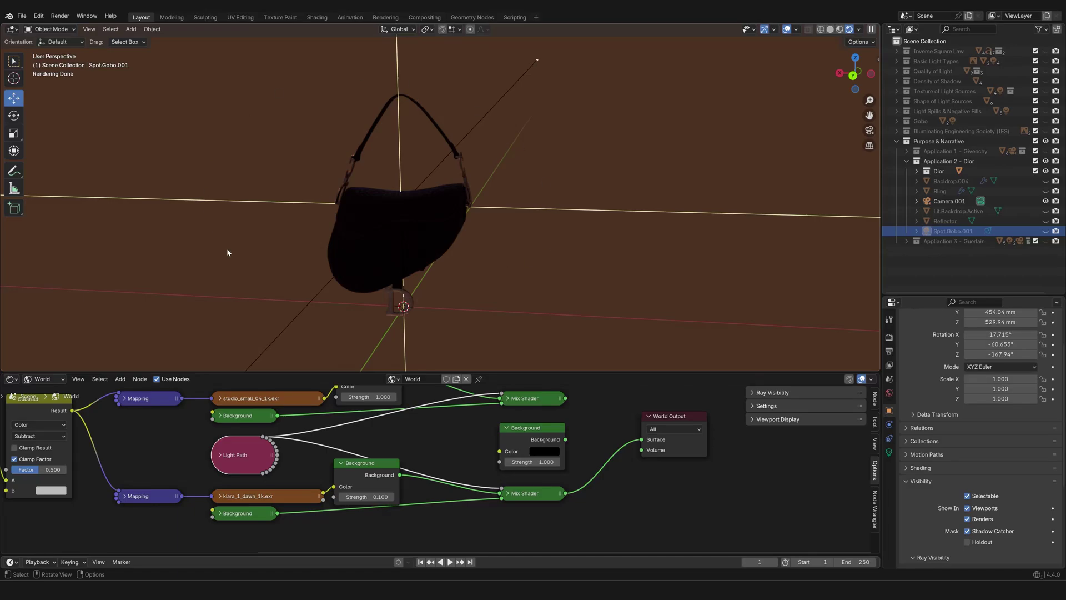
pyautogui.moveTo(412, 247); pyautogui.dragTo(561, 231, button='middle')
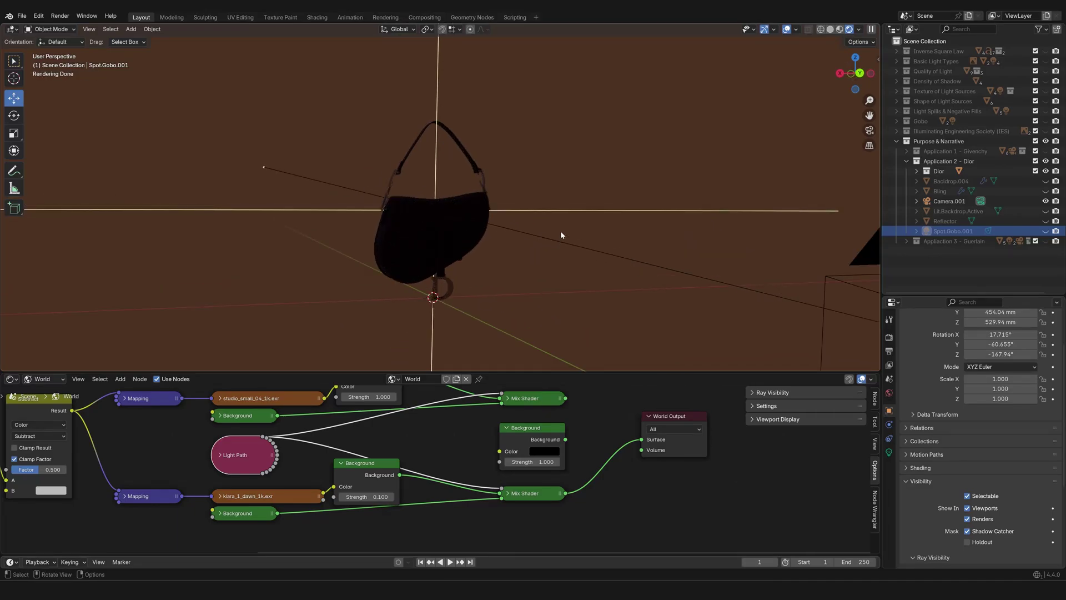
# Enlarge the 3D viewport by collapsing the world node editor below it, and inspect the dark handbag
pyautogui.moveTo(518, 372); pyautogui.dragTo(522, 540)
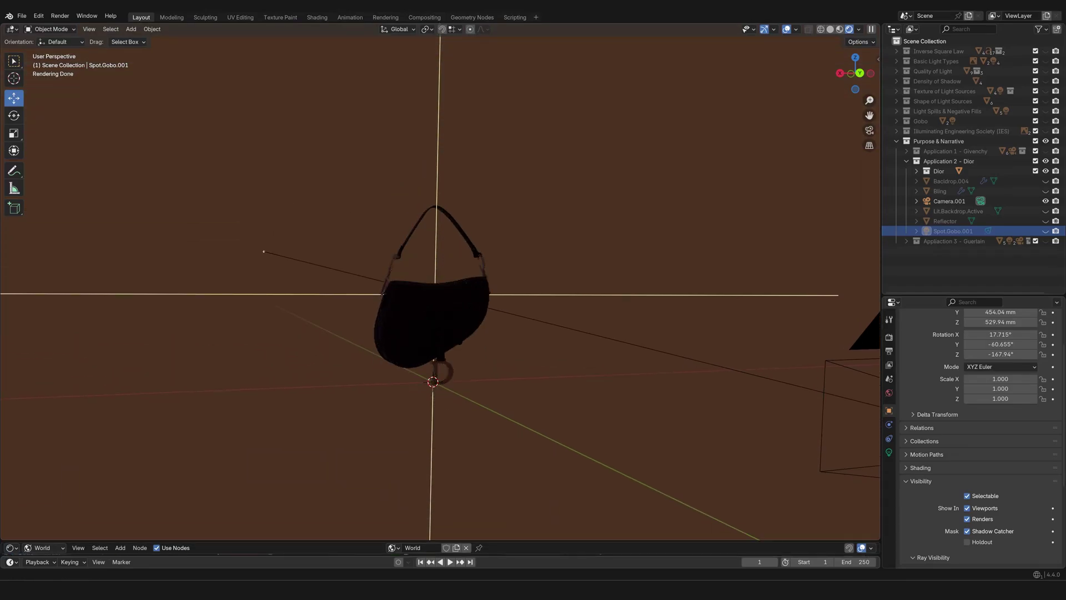
pyautogui.moveTo(551, 331); pyautogui.dragTo(489, 323, button='middle')
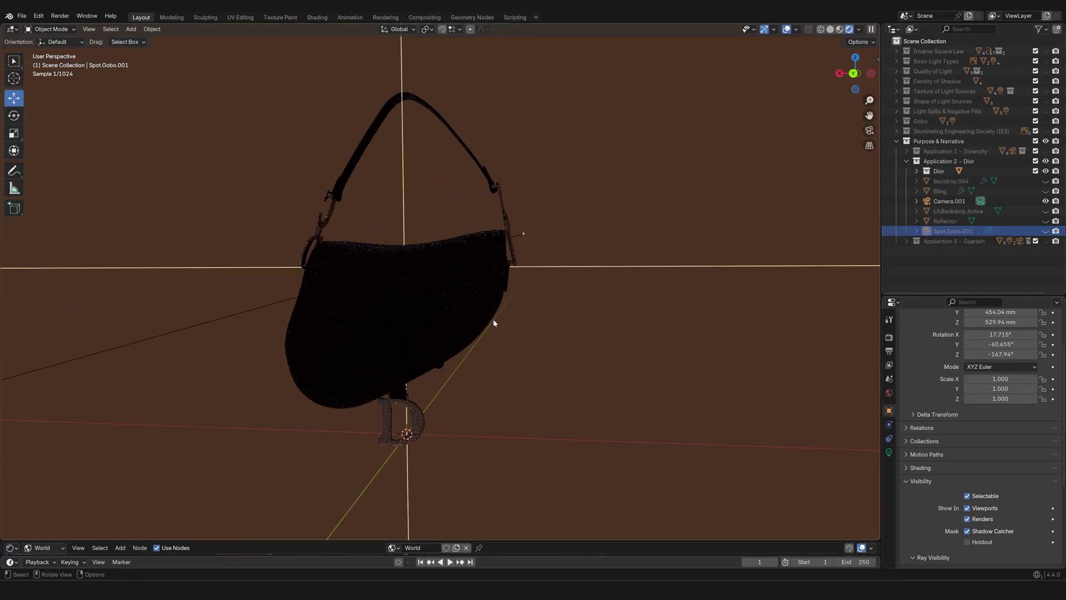
pyautogui.scroll(-2, 489, 326)
pyautogui.moveTo(409, 326); pyautogui.dragTo(497, 323, button='middle')
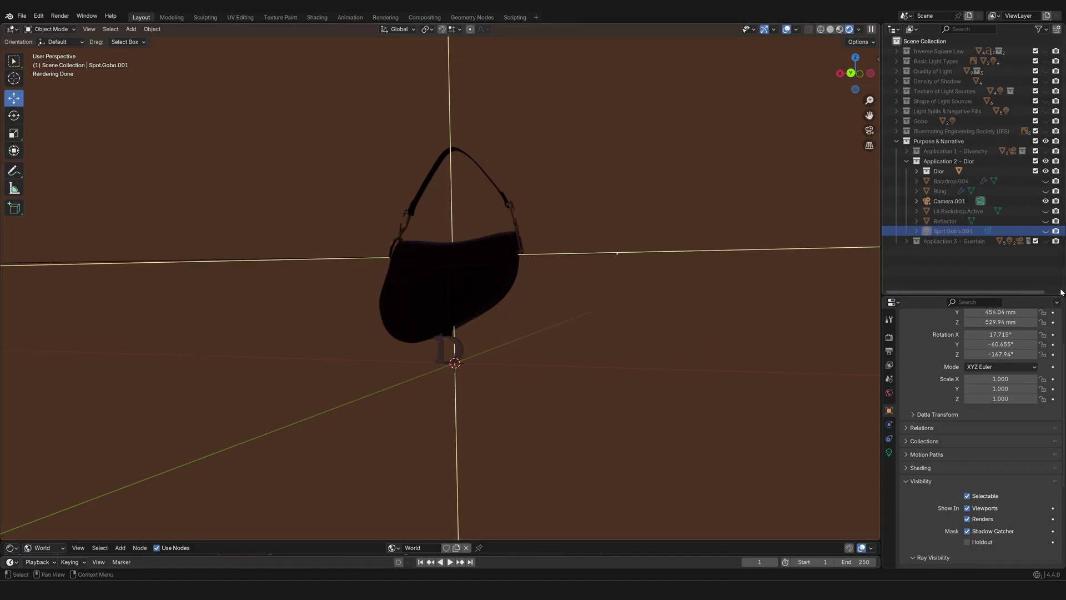
# Unhide and select the Lit.Backdrop.Active plane, and inspect its placement relative to the handbag and camera
pyautogui.click(1046, 211)
pyautogui.click(970, 215)
pyautogui.scroll(-7, 577, 216)
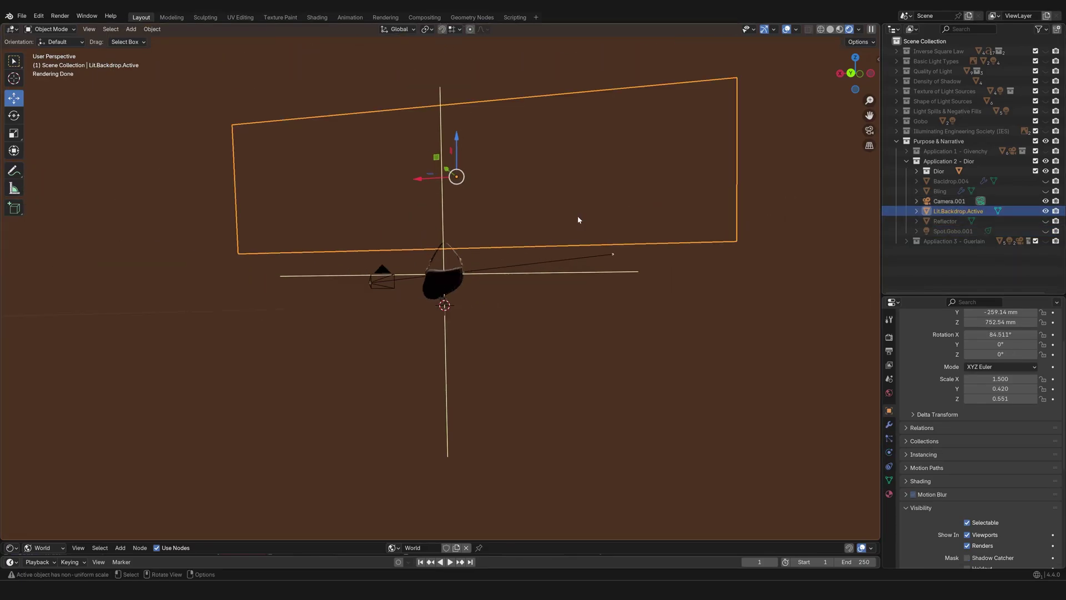
pyautogui.moveTo(578, 216); pyautogui.dragTo(775, 236, button='middle')
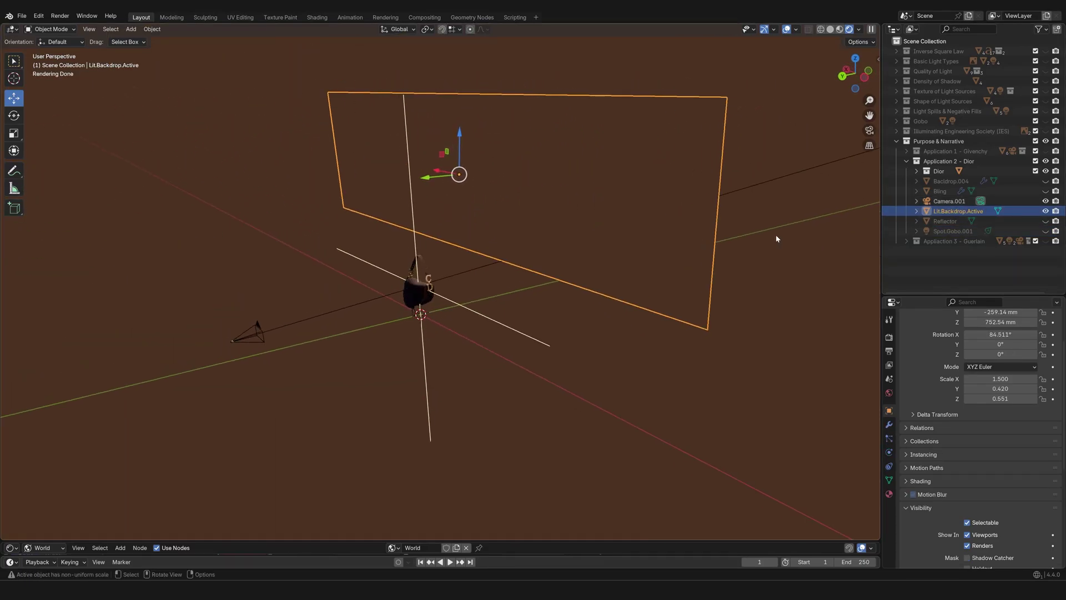
# Unhide the Backdrop.004 sweep behind the handbag and look through the scene camera
pyautogui.click(1047, 181)
pyautogui.moveTo(605, 300); pyautogui.dragTo(566, 291, button='middle')
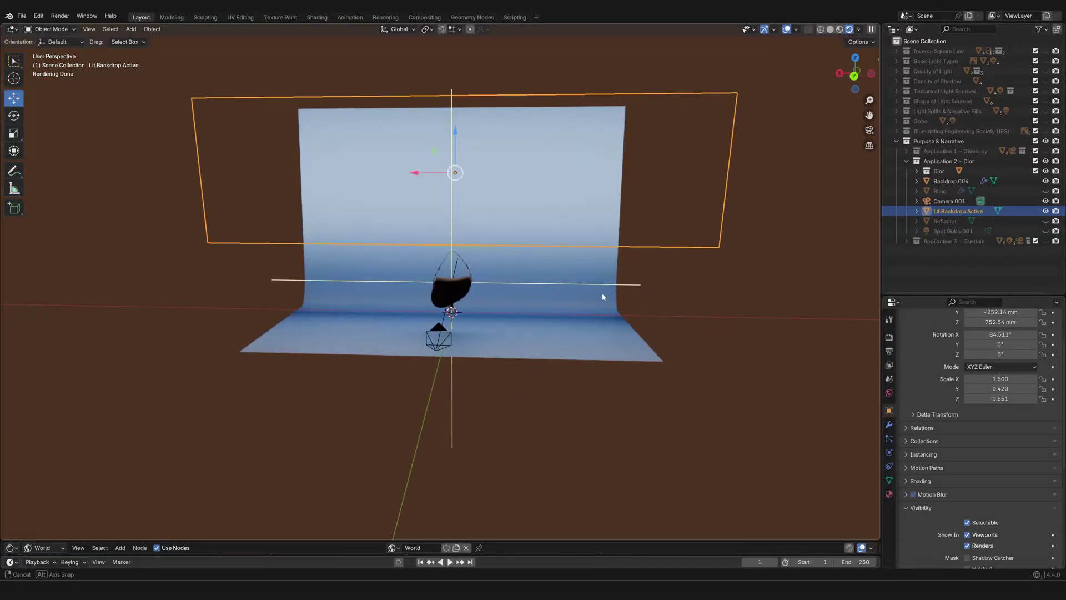
pyautogui.scroll(3, 602, 294)
pyautogui.press('KP_0')
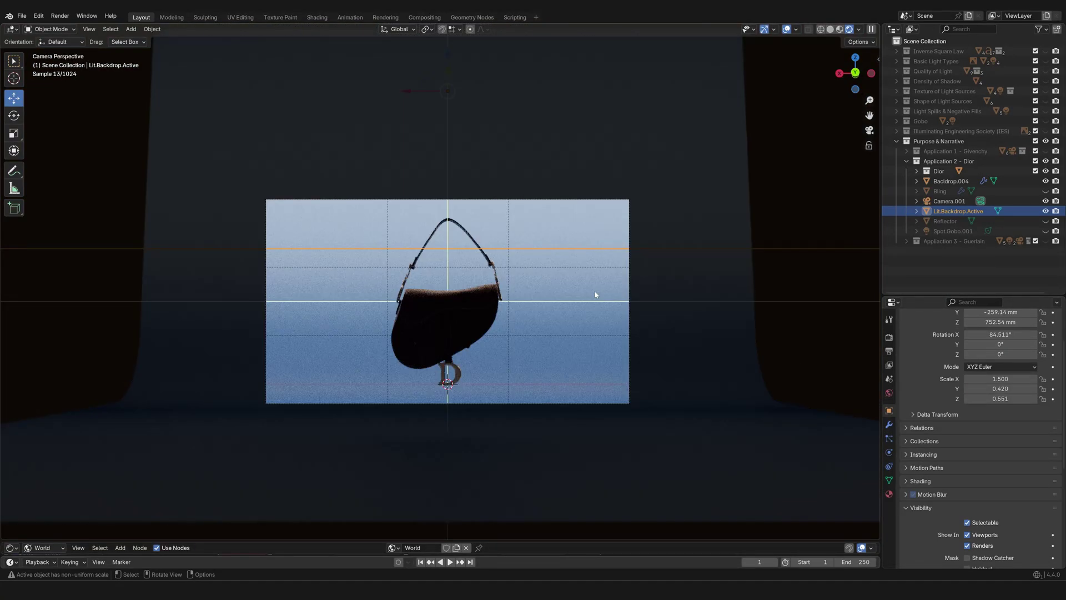
# Examine the handbag's silhouette and rim light against the blue gradient backdrop in the camera view
pyautogui.scroll(2, 547, 384)
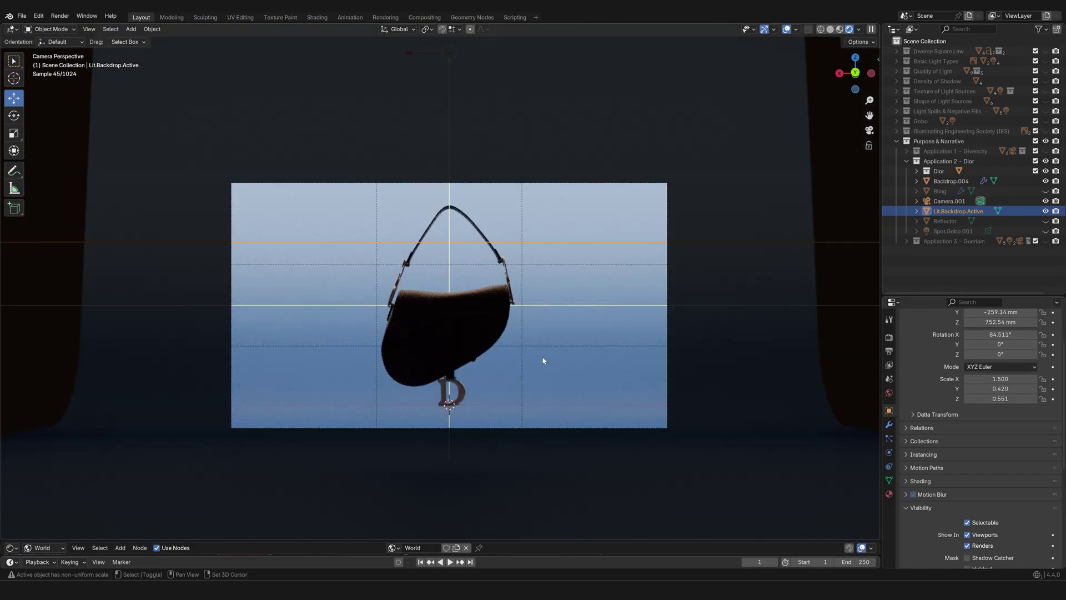
pyautogui.keyDown('shift'); pyautogui.moveTo(543, 357); pyautogui.dragTo(522, 329, button='middle'); pyautogui.keyUp('shift')
pyautogui.scroll(1, 522, 328)
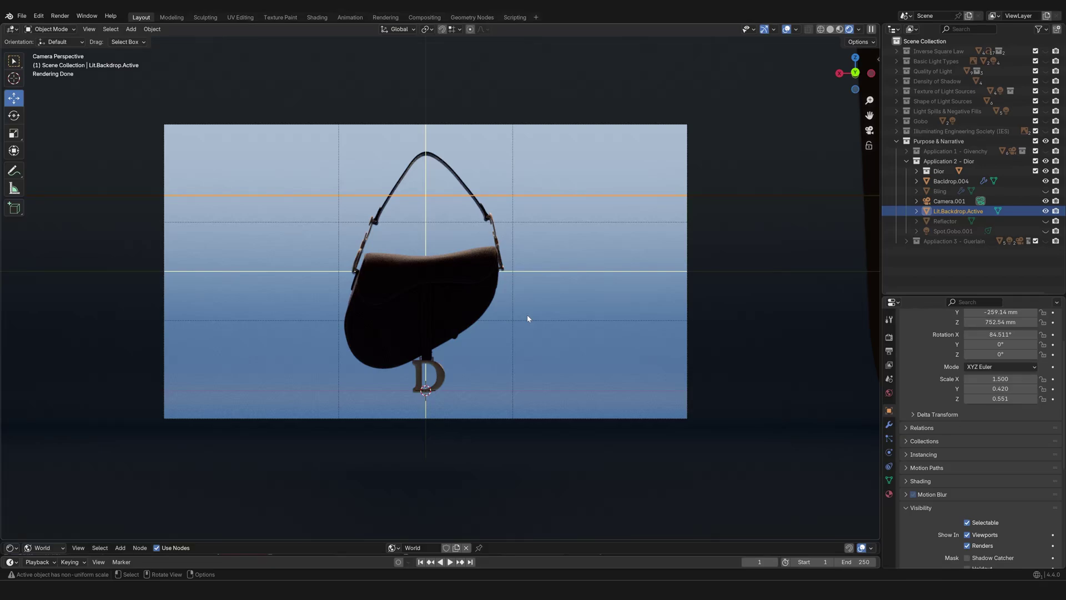
pyautogui.scroll(-2, 528, 325)
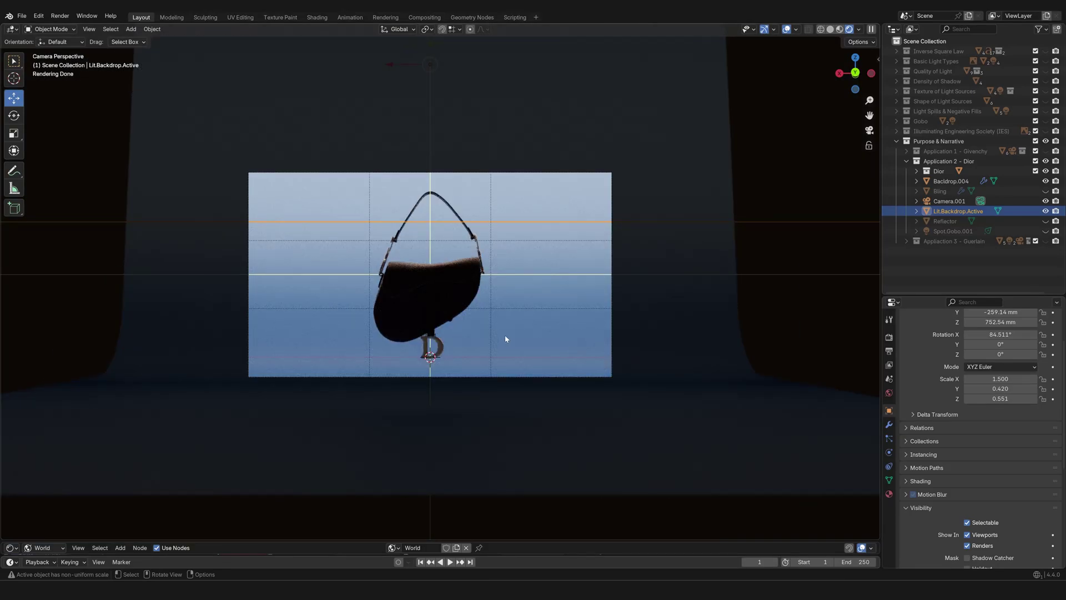
pyautogui.scroll(2, 561, 242)
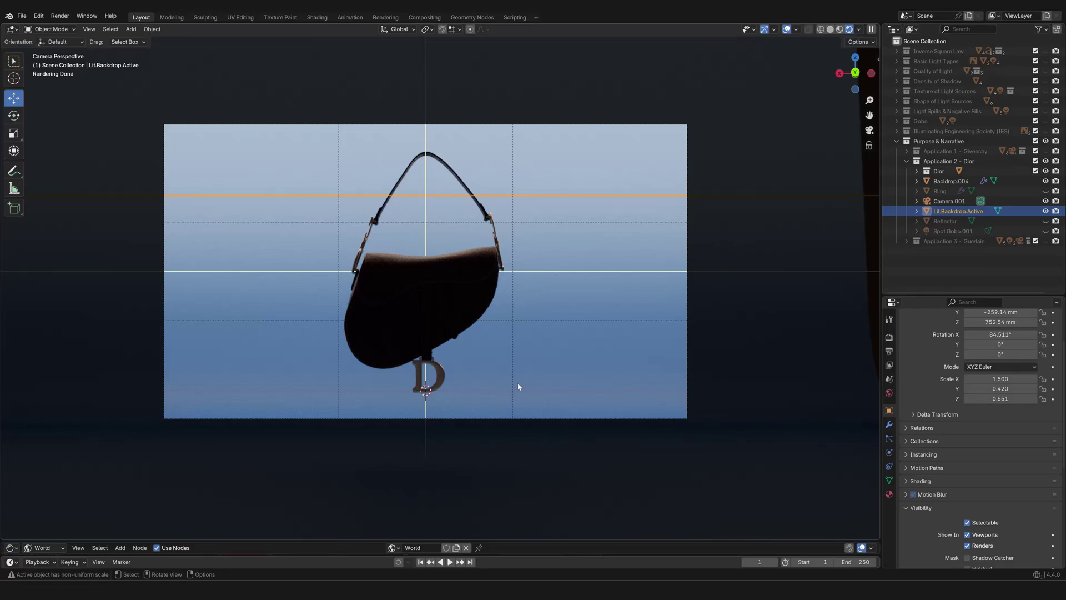
pyautogui.scroll(-2, 507, 334)
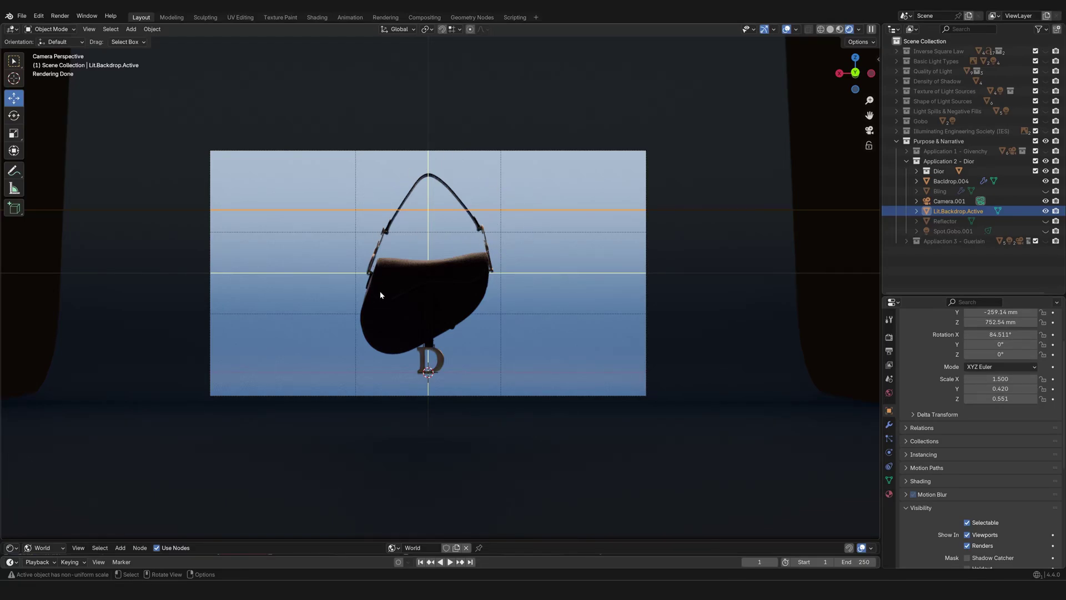
pyautogui.scroll(3, 376, 281)
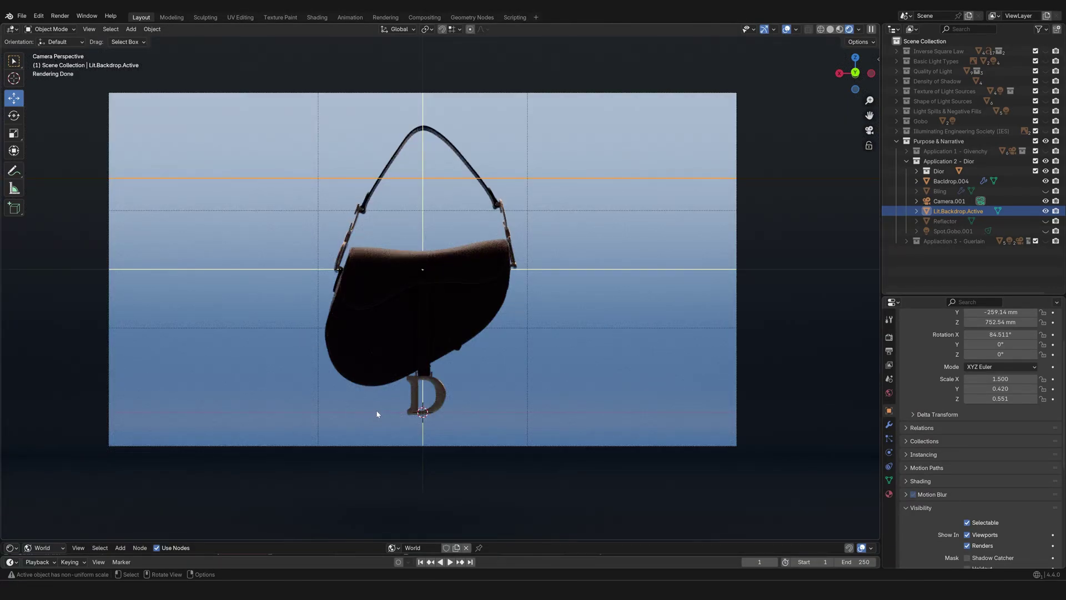
pyautogui.scroll(-2, 351, 375)
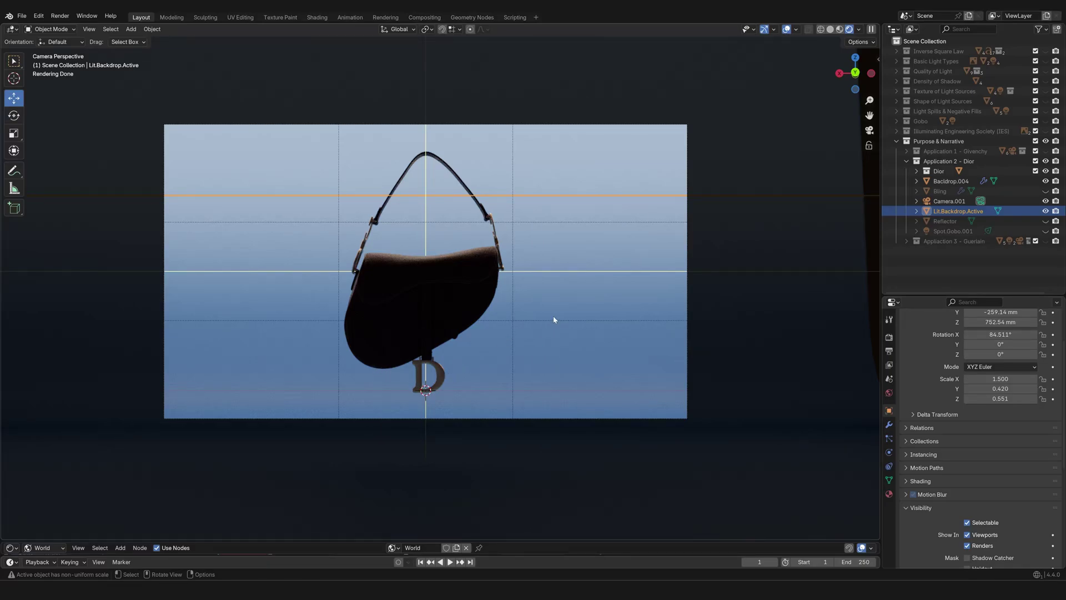
# Unhide and select the Reflector, and inspect its placement below and in front of the handbag from the side and in back orthographic view
pyautogui.click(1045, 221)
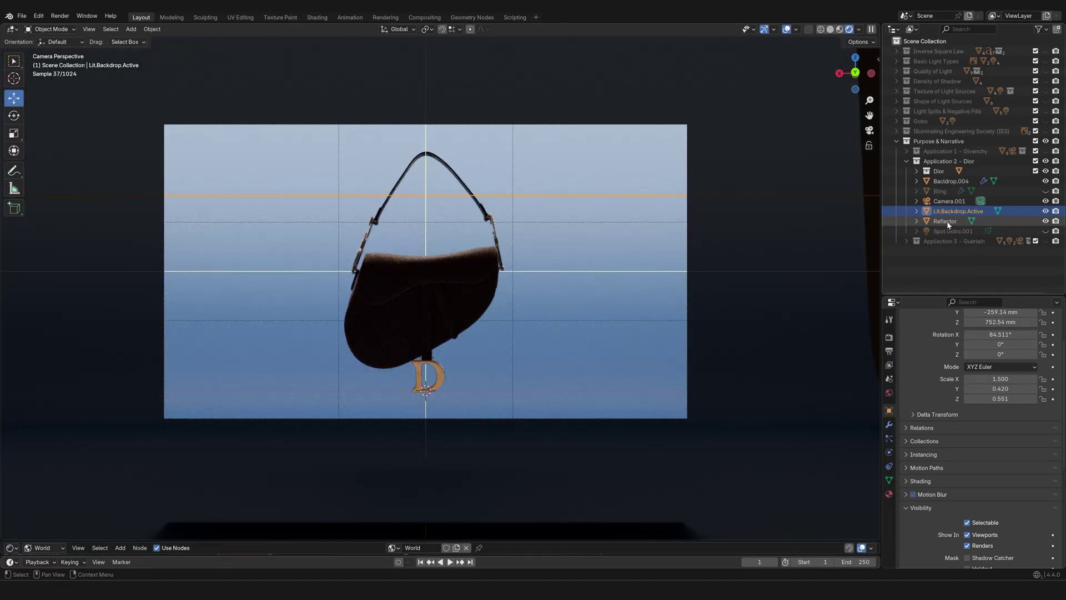
pyautogui.click(953, 221)
pyautogui.scroll(-5, 602, 257)
pyautogui.moveTo(600, 269); pyautogui.dragTo(401, 291, button='middle')
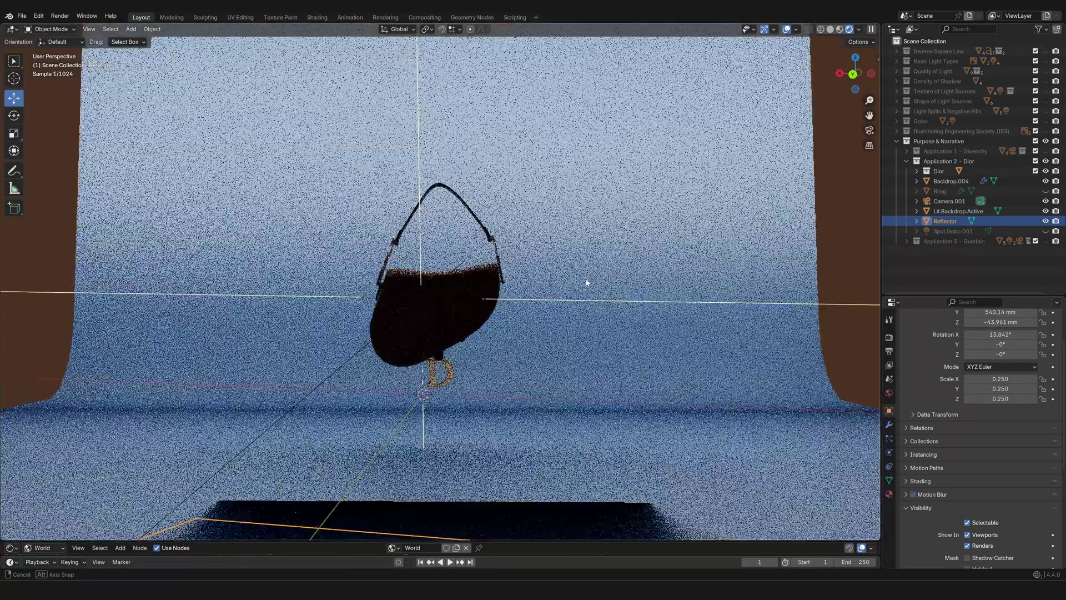
pyautogui.scroll(-4, 397, 295)
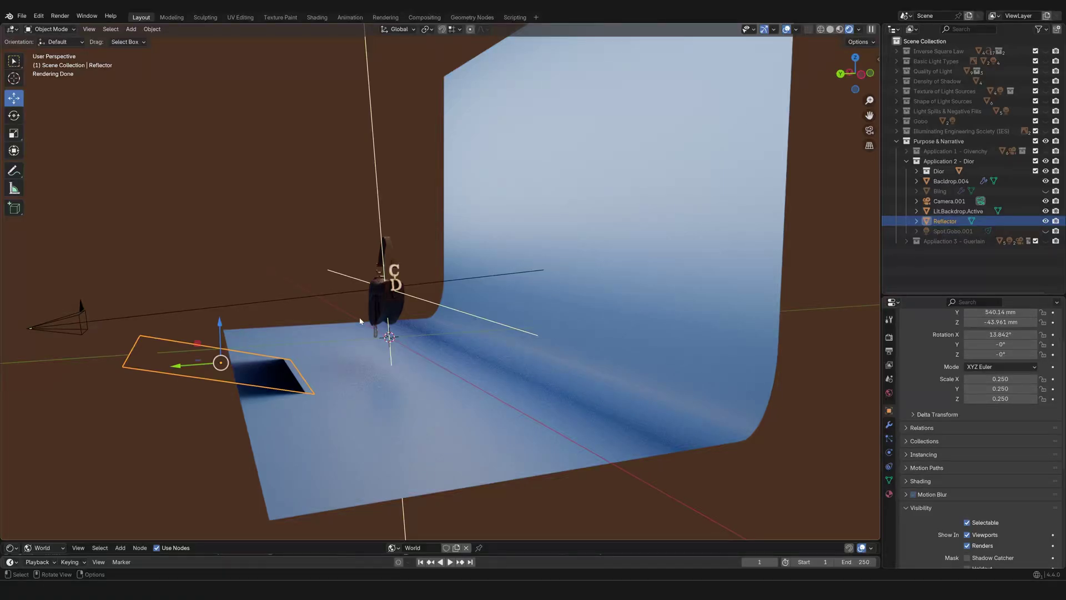
pyautogui.keyDown('shift'); pyautogui.moveTo(317, 336); pyautogui.dragTo(367, 332, button='middle'); pyautogui.keyUp('shift')
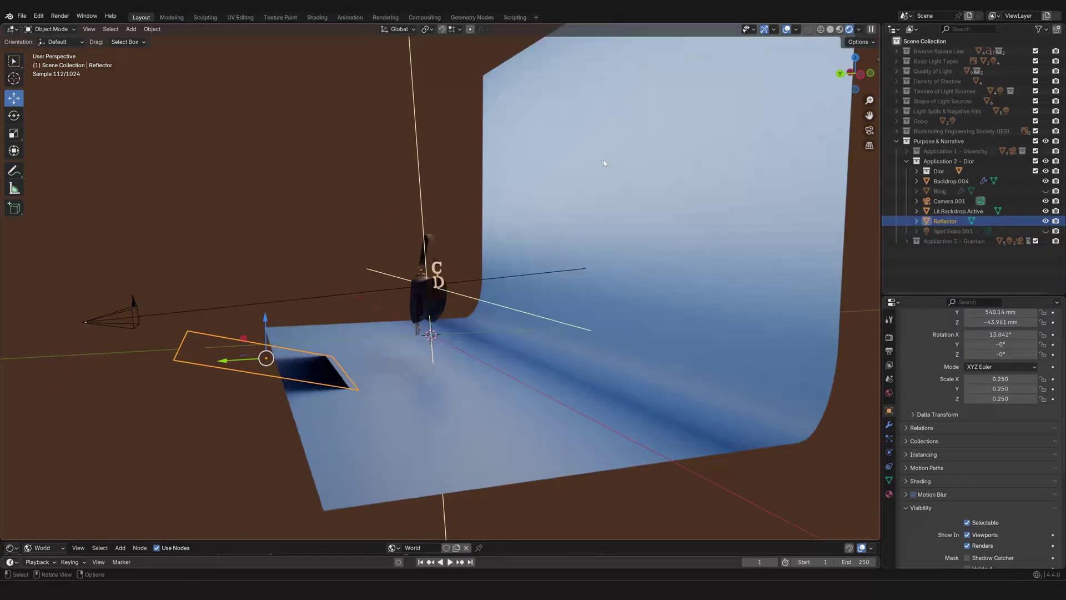
pyautogui.moveTo(387, 262); pyautogui.dragTo(850, 95, button='middle')
pyautogui.click(860, 74)
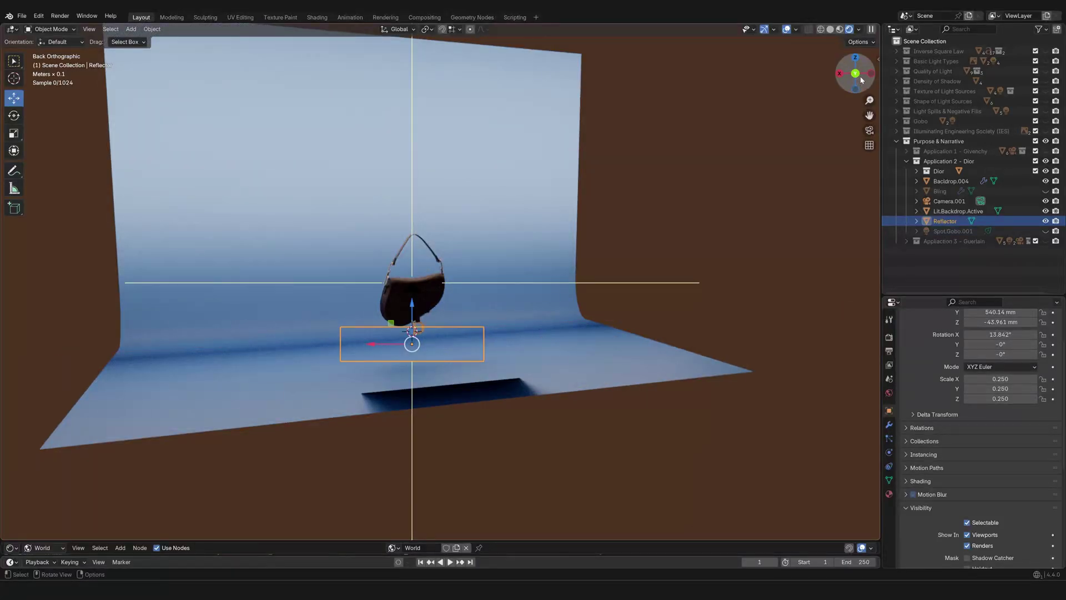
pyautogui.scroll(5, 495, 358)
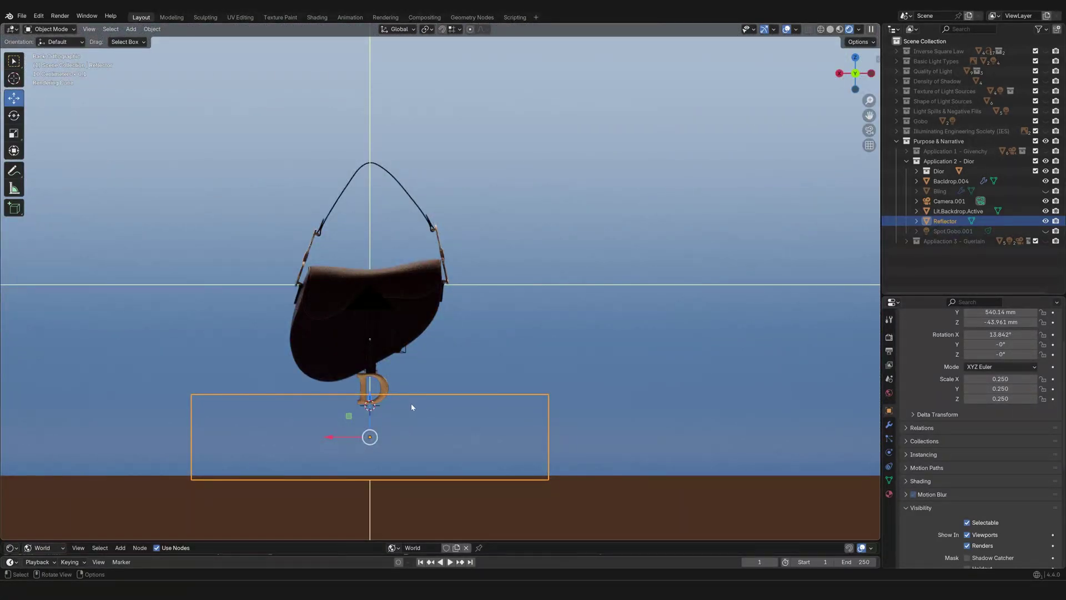
pyautogui.scroll(-3, 411, 403)
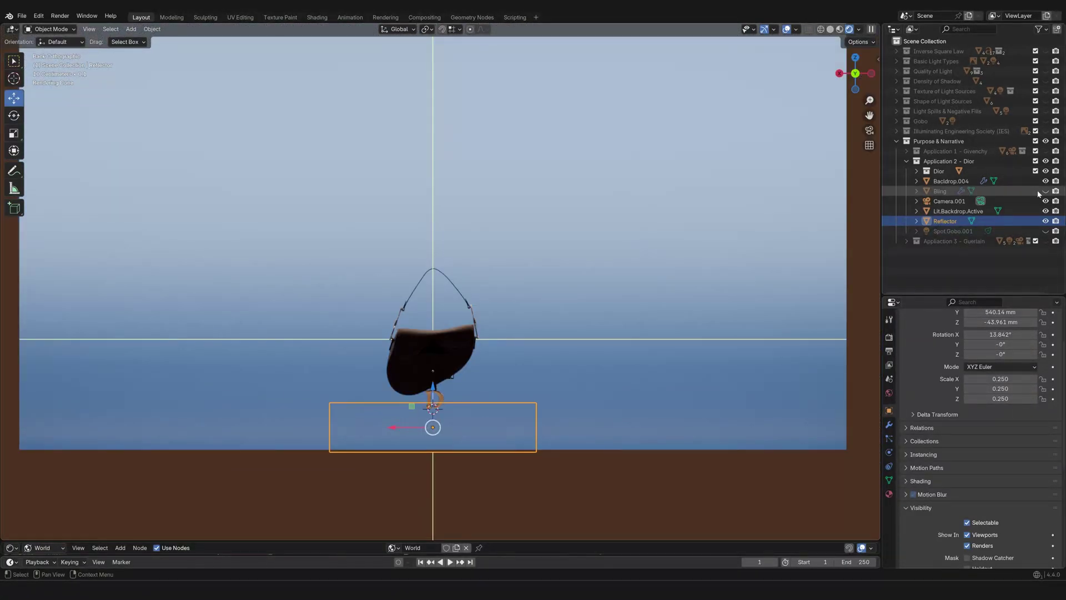
# Unhide and select the Spot.Gobo.001 light and open its light settings
pyautogui.click(1046, 231)
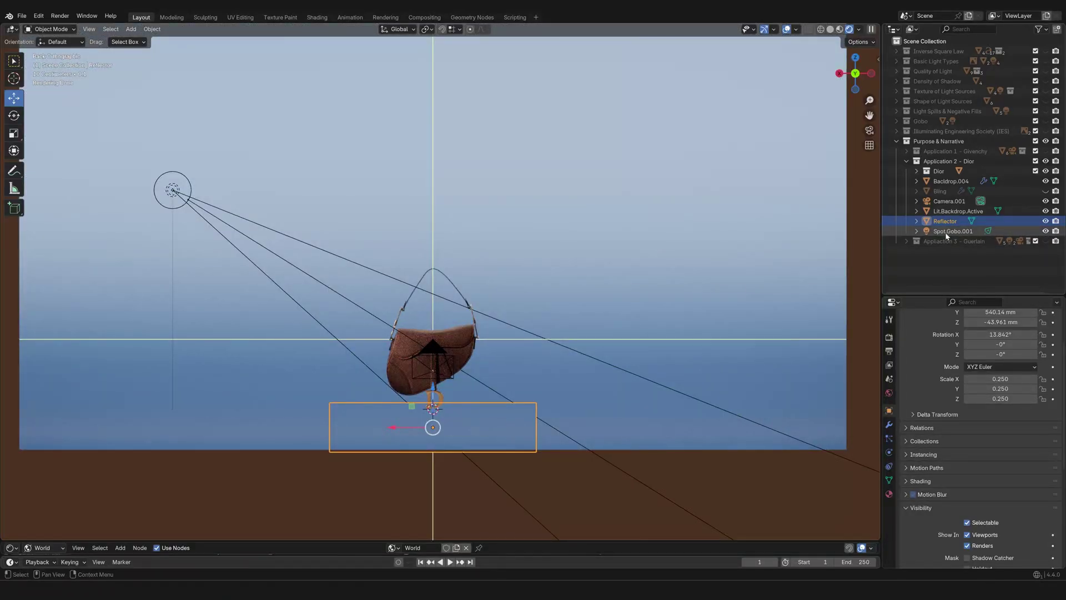
pyautogui.click(952, 232)
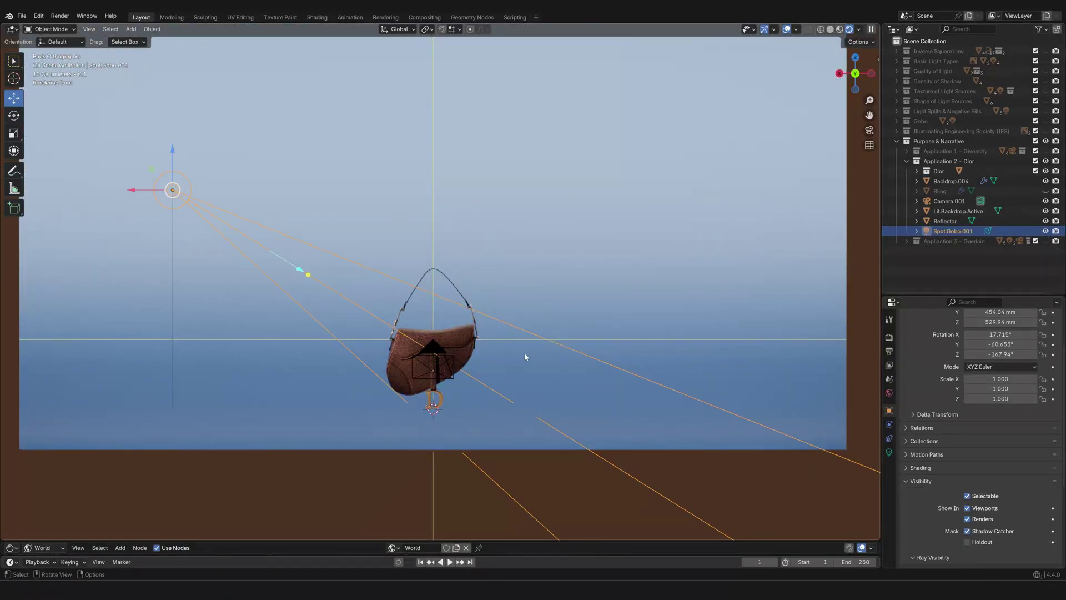
pyautogui.click(889, 452)
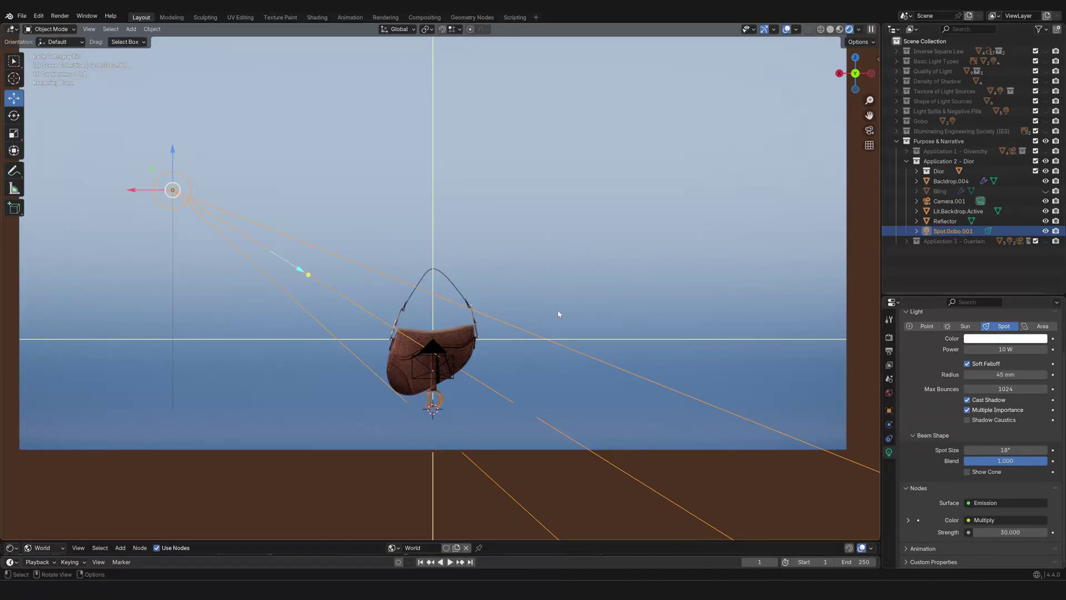
# Look through the scene camera again and turn off the viewport overlays for a clean close view of the handbag
pyautogui.press('KP_0')
pyautogui.scroll(3, 557, 310)
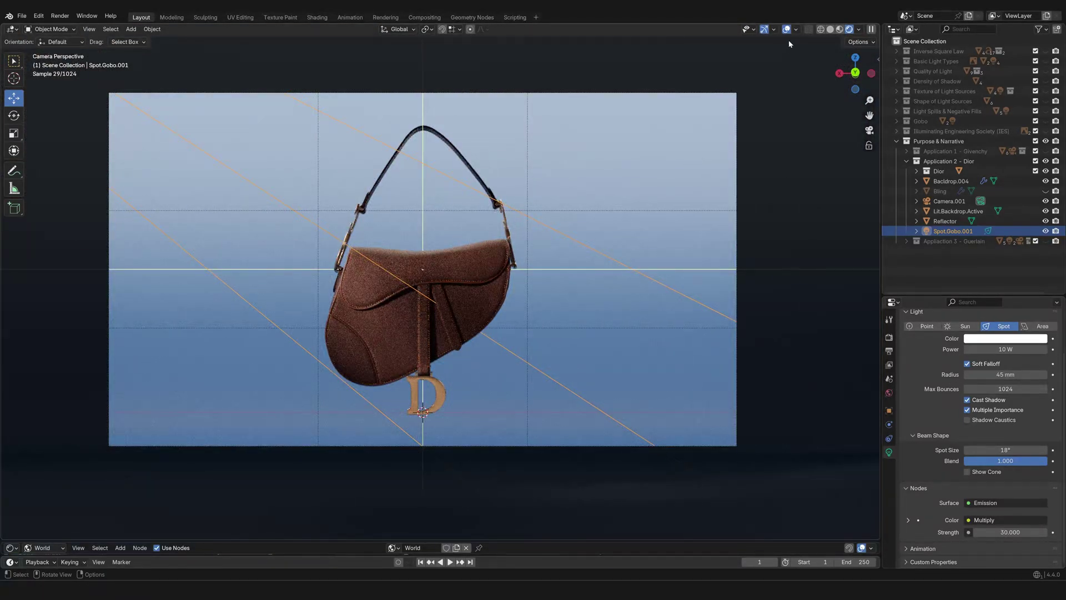
pyautogui.click(786, 29)
pyautogui.keyDown('shift'); pyautogui.moveTo(505, 310); pyautogui.dragTo(508, 327, button='middle'); pyautogui.keyUp('shift')
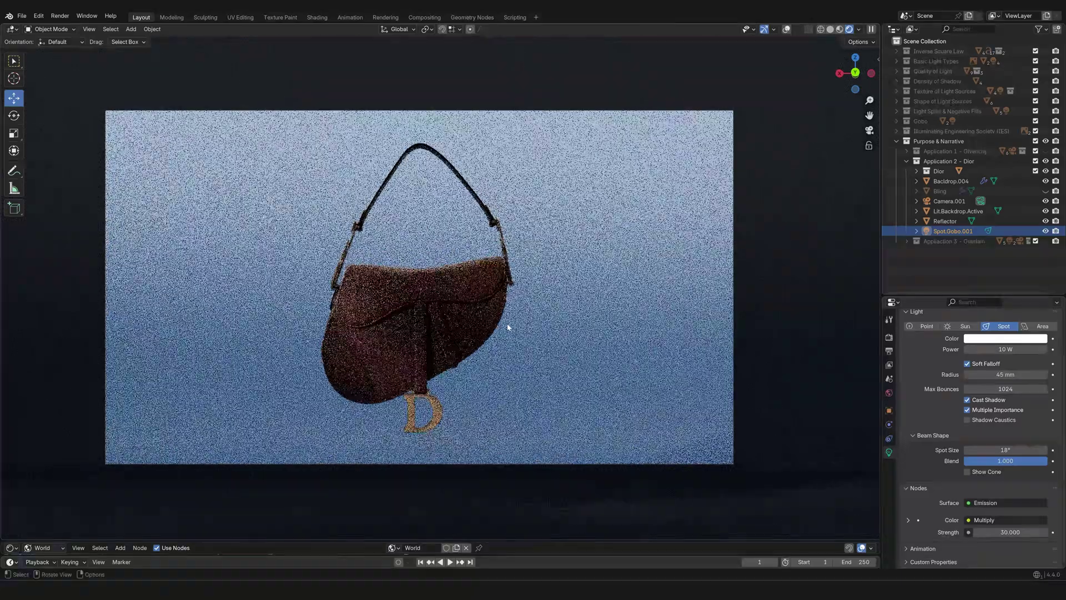
pyautogui.scroll(1, 511, 333)
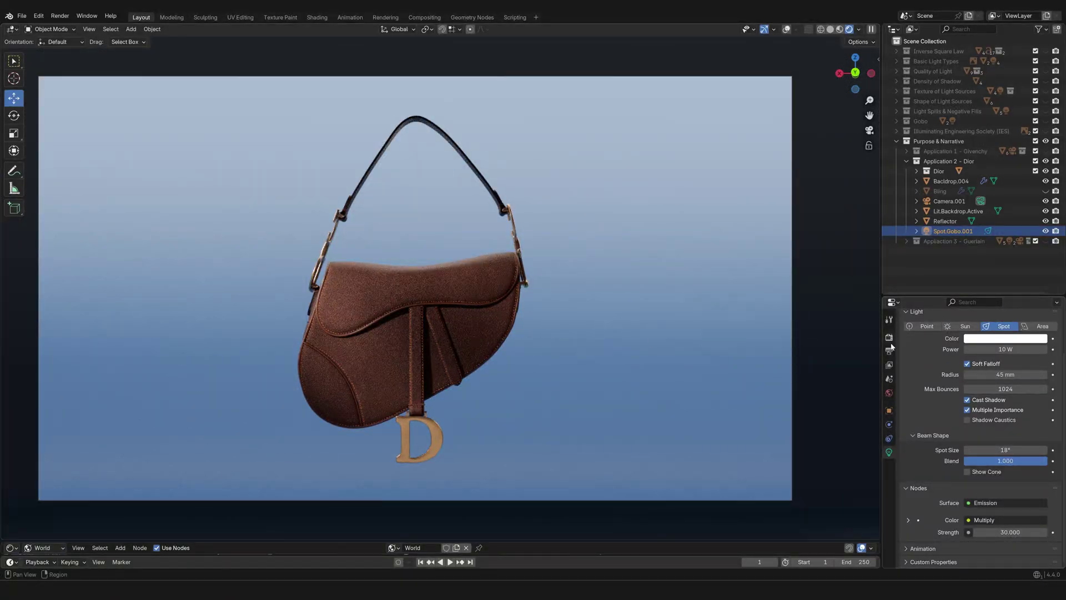
# Set the radius of the Spot.Gobo.001 light to 0 mm
pyautogui.click(1000, 375)
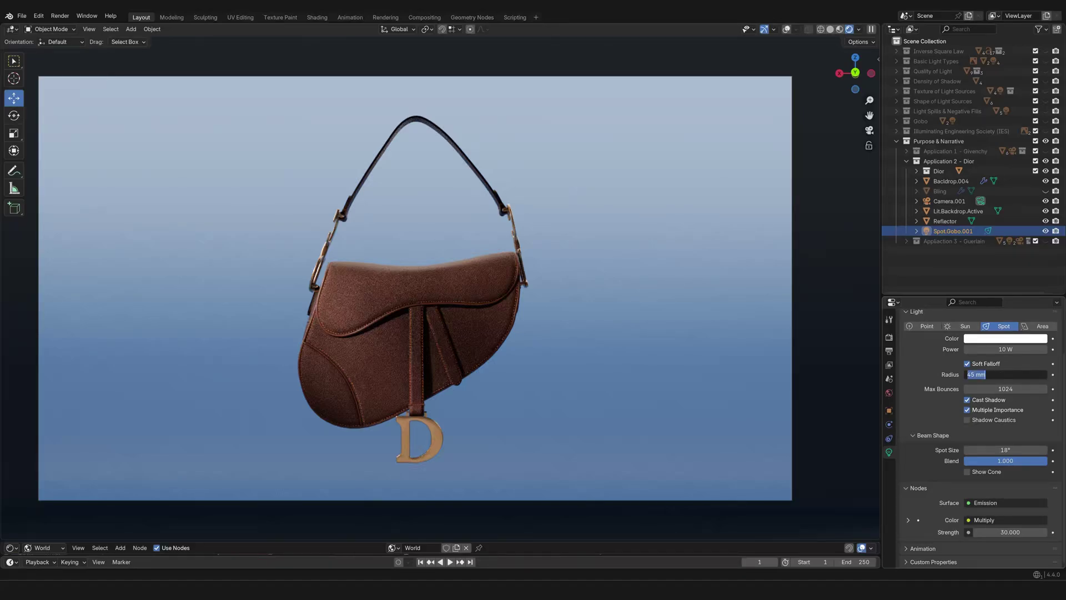
pyautogui.write('0')
pyautogui.press('Return')
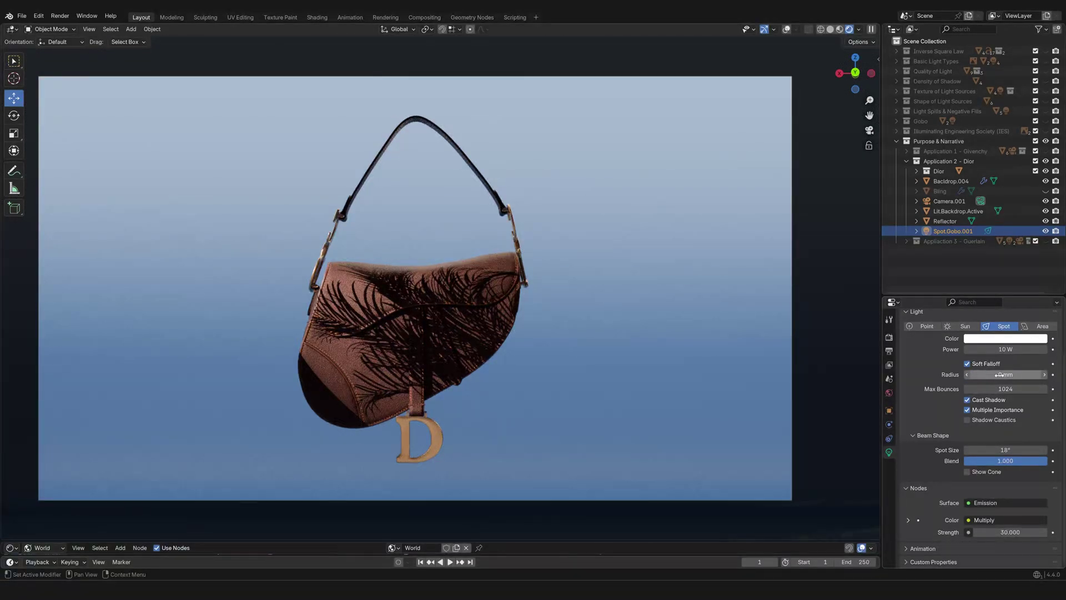
# Set the radius of the Spot.Gobo.001 light to 45 mm and review the handbag in the camera view
pyautogui.click(999, 375)
pyautogui.write('45')
pyautogui.press('Return')
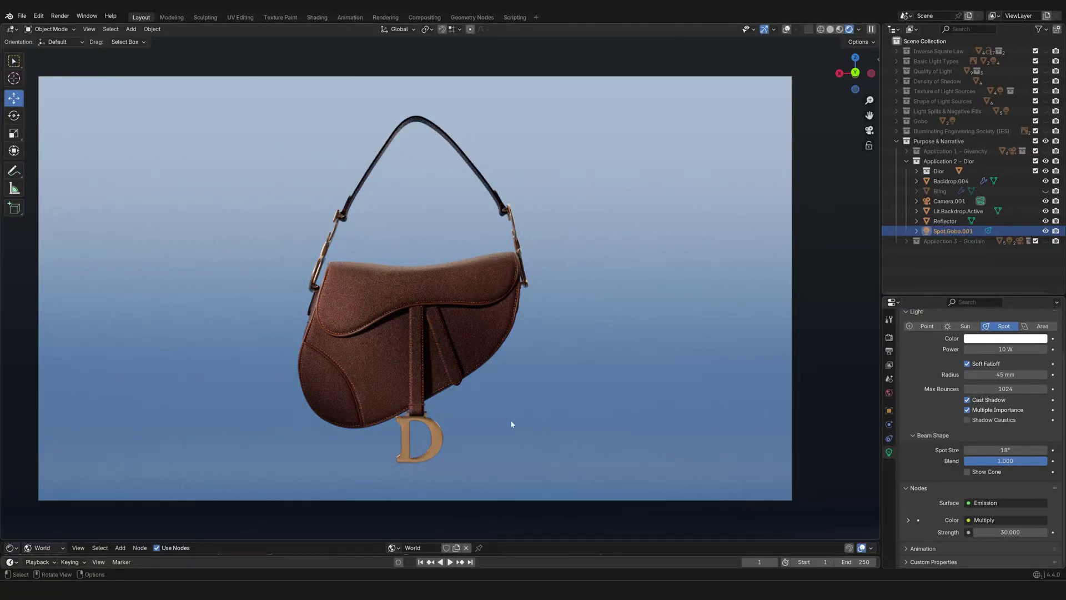
pyautogui.keyDown('shift'); pyautogui.moveTo(478, 406); pyautogui.dragTo(520, 380, button='middle'); pyautogui.keyUp('shift')
pyautogui.scroll(2, 519, 380)
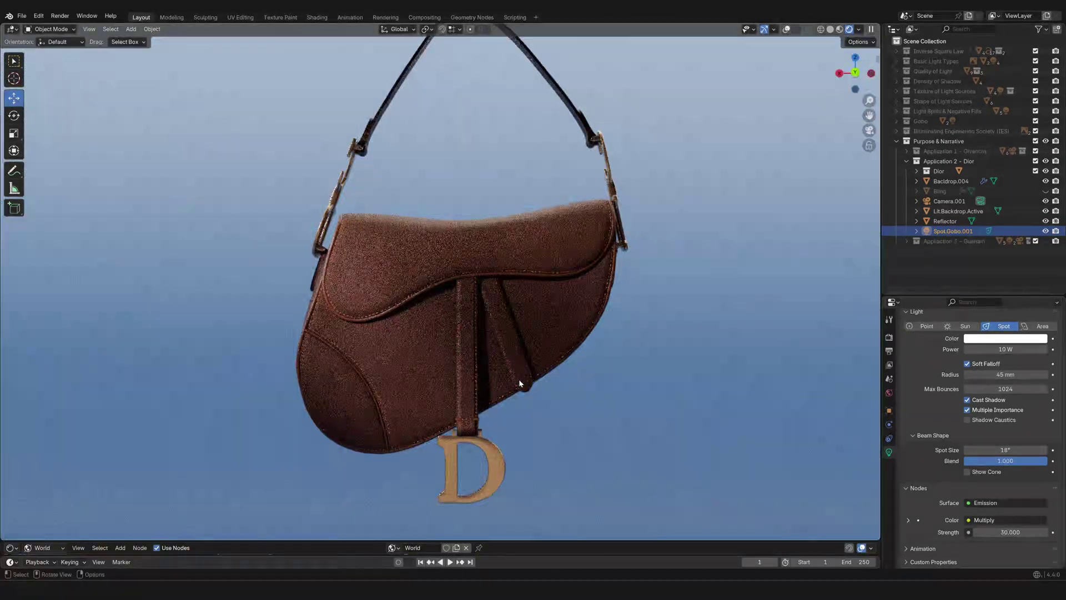
pyautogui.scroll(-1, 431, 378)
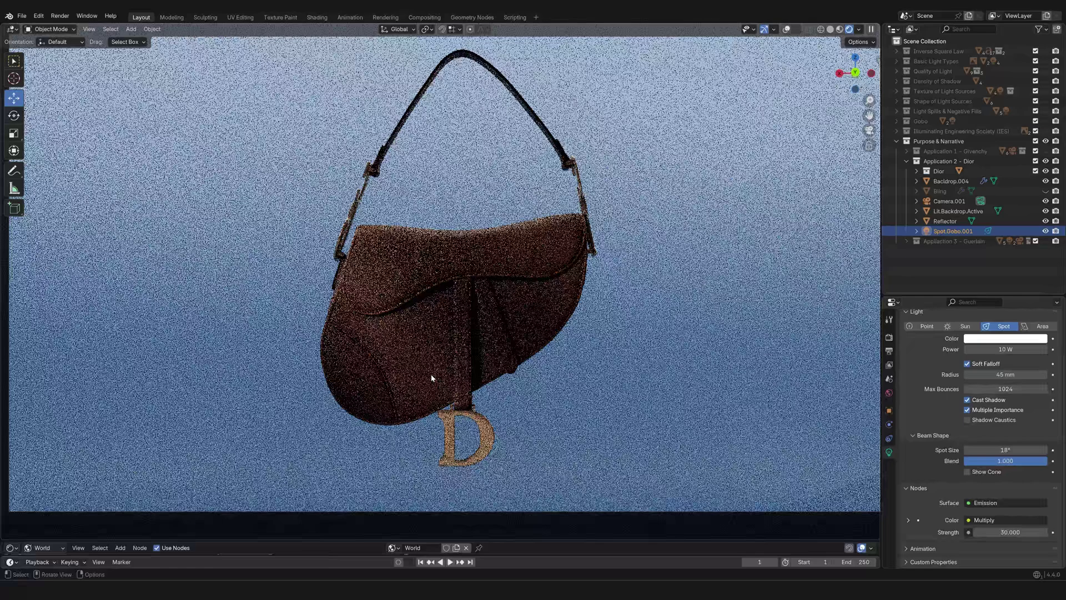
pyautogui.scroll(-1, 335, 374)
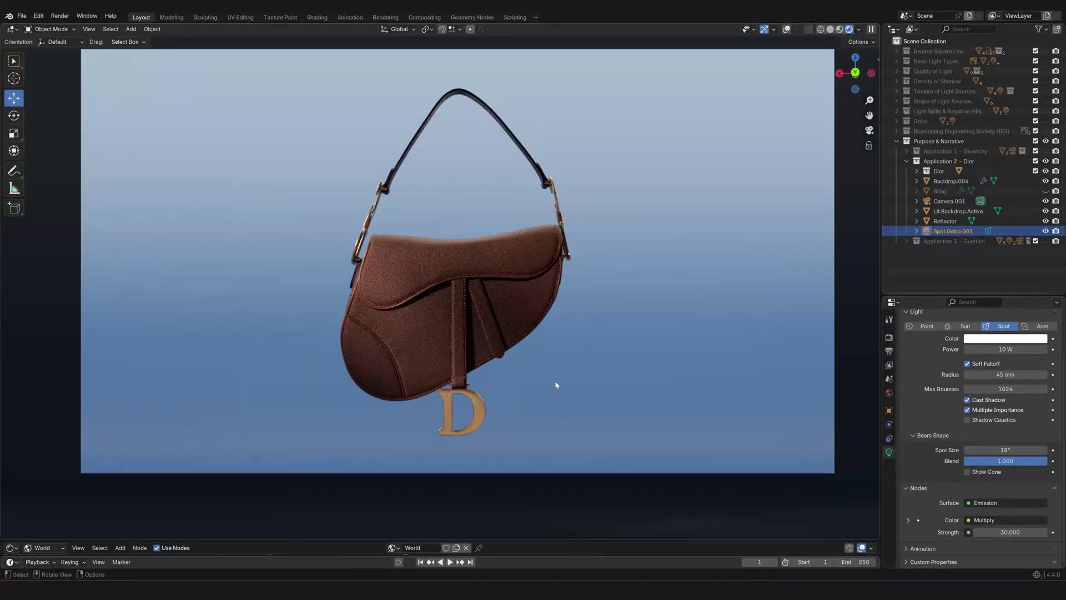
pyautogui.scroll(-1, 563, 397)
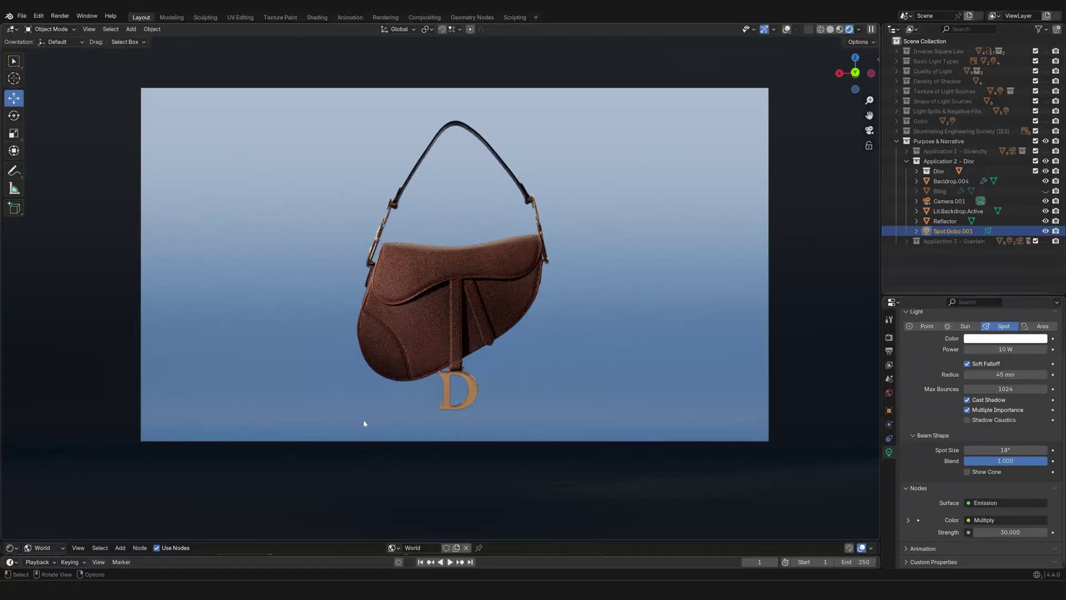
pyautogui.scroll(-2, 405, 445)
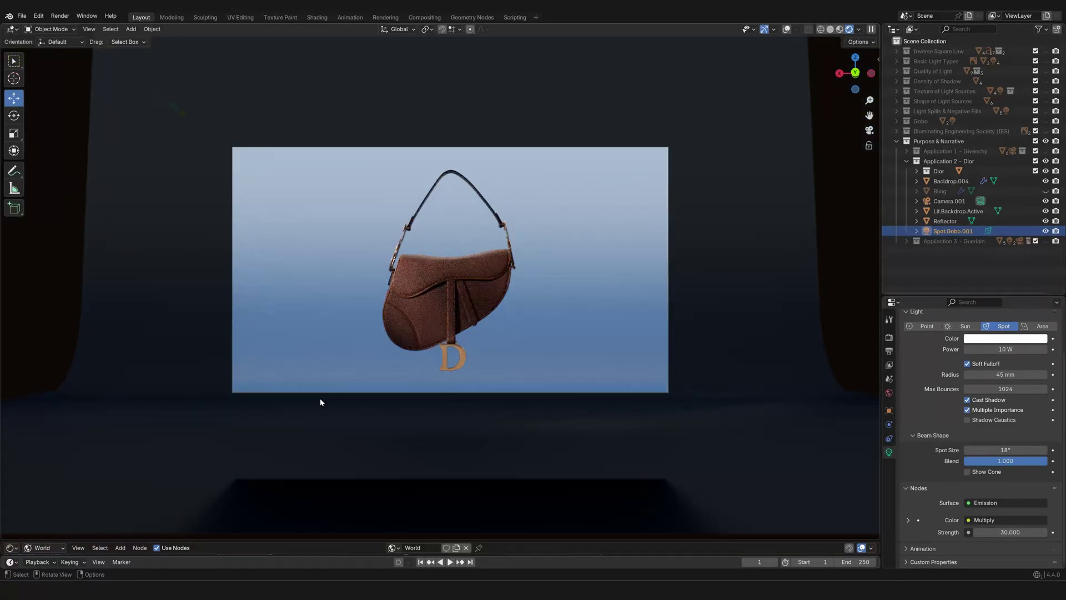
pyautogui.keyDown('shift'); pyautogui.moveTo(497, 352); pyautogui.dragTo(493, 392, button='middle'); pyautogui.keyUp('shift')
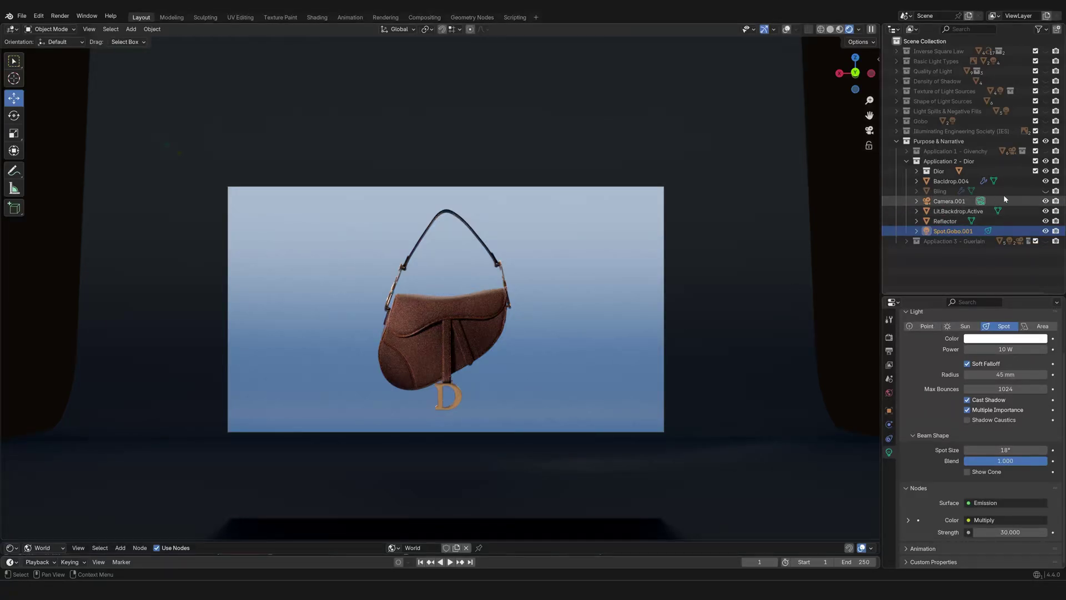
# Unhide and select the Bling object, check where it sits in the Dior scene, and return to the scene camera view
pyautogui.click(1045, 192)
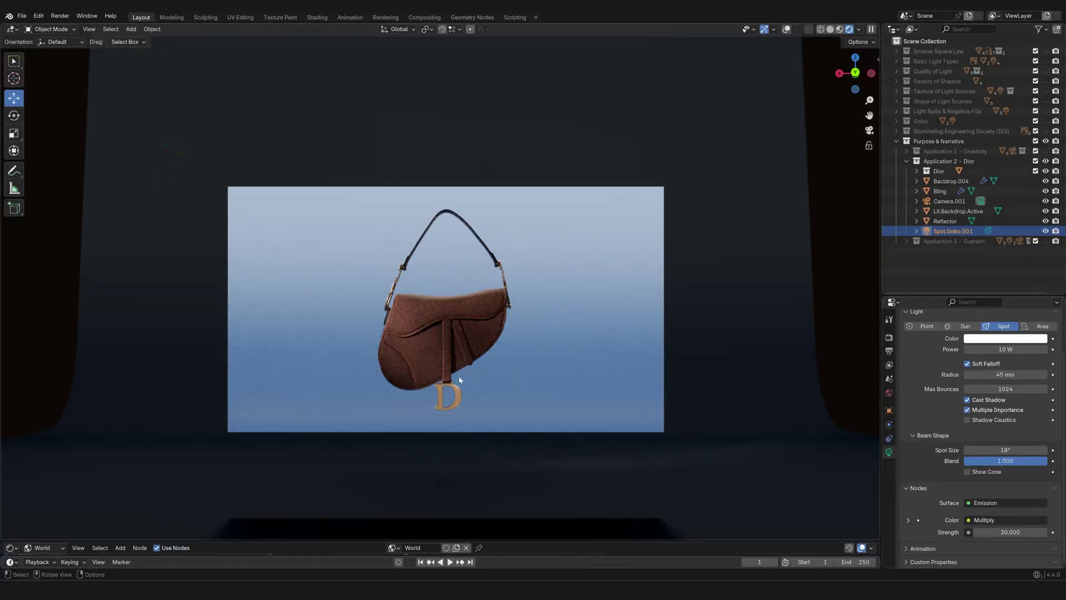
pyautogui.click(940, 191)
pyautogui.scroll(-1, 528, 388)
pyautogui.moveTo(528, 387); pyautogui.dragTo(533, 363, button='middle')
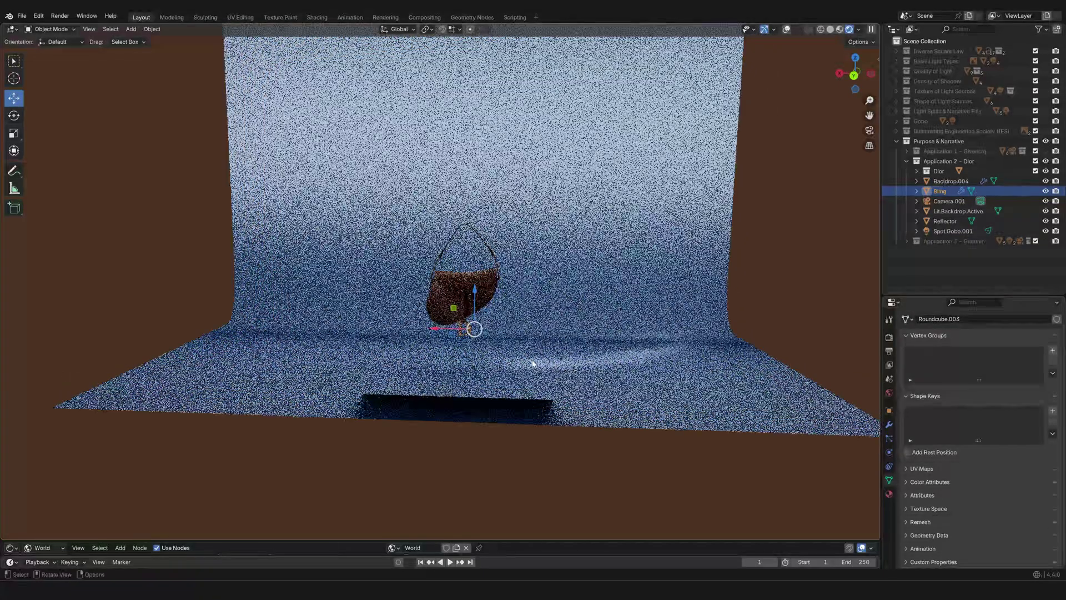
pyautogui.press('KP_0')
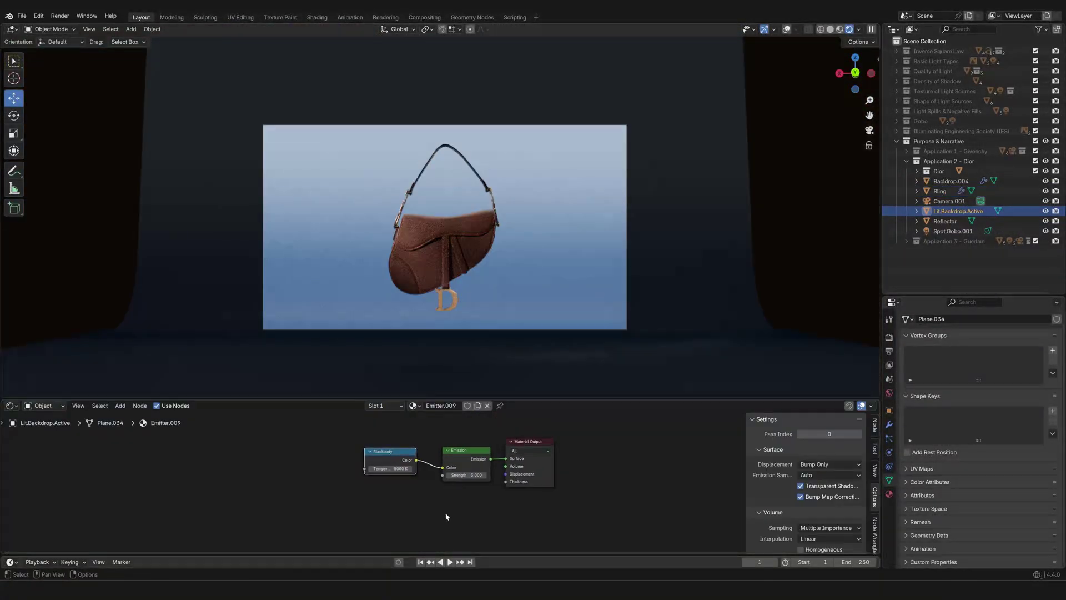
# Set the Blackbody temperature of the Lit.Backdrop.Active emitter material to 1500 K
pyautogui.scroll(2, 433, 500)
pyautogui.moveTo(421, 485)
pyautogui.mouseDown(button='middle')
pyautogui.moveTo(426, 522)
pyautogui.moveTo(419, 506)
pyautogui.mouseUp(button='middle')
pyautogui.scroll(2, 426, 525)
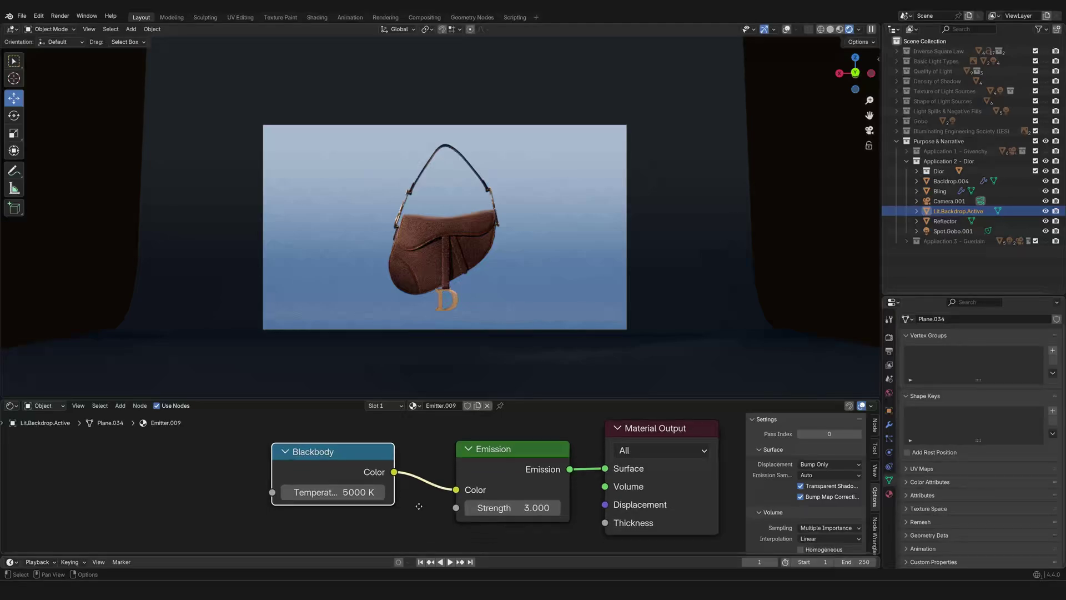
pyautogui.click(333, 494)
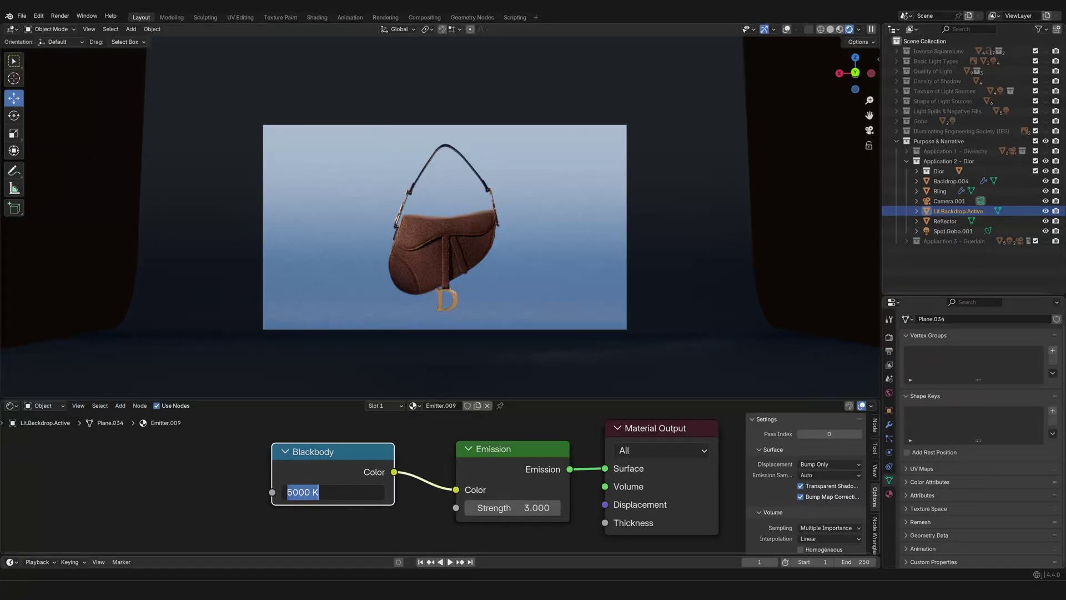
pyautogui.write('1500')
pyautogui.press('Return')
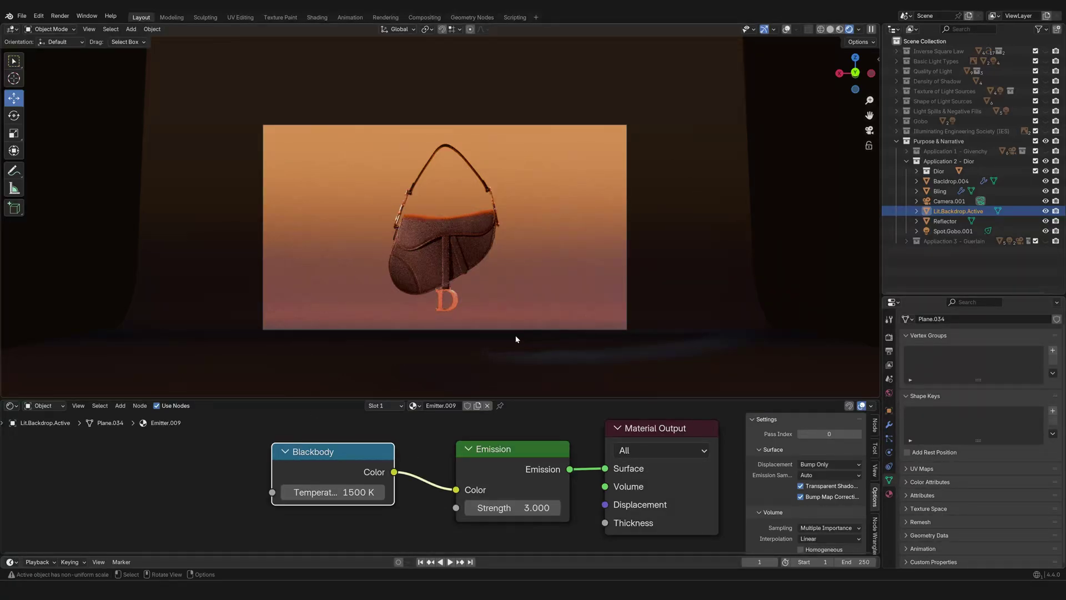
# Restore the Blackbody temperature of the lit backdrop's emitter material to 5000 K
pyautogui.click(347, 493)
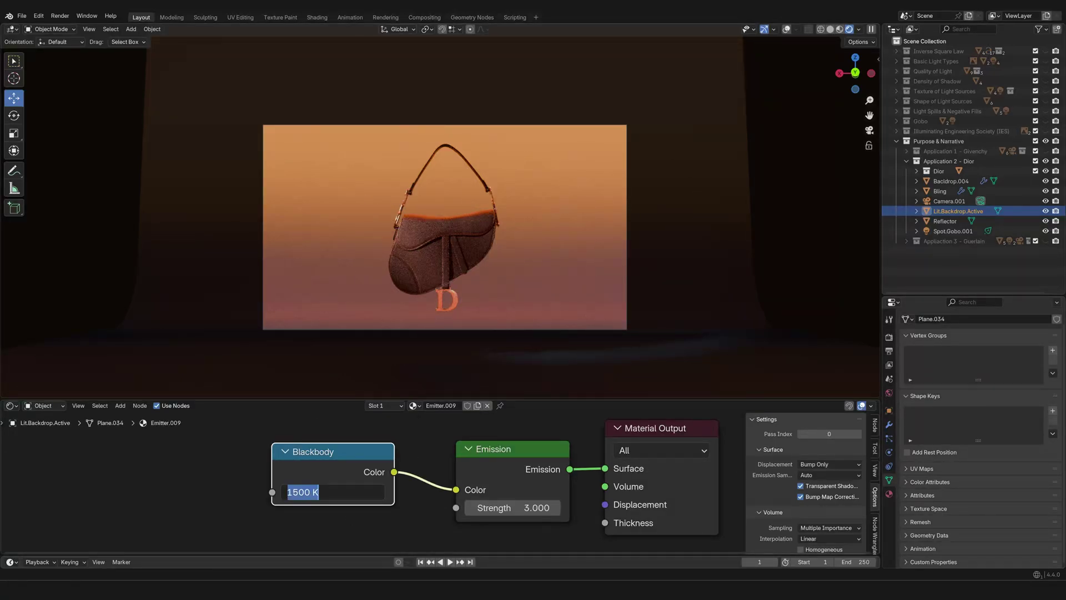
pyautogui.press('BackSpace')
pyautogui.write('5000')
pyautogui.press('Return')
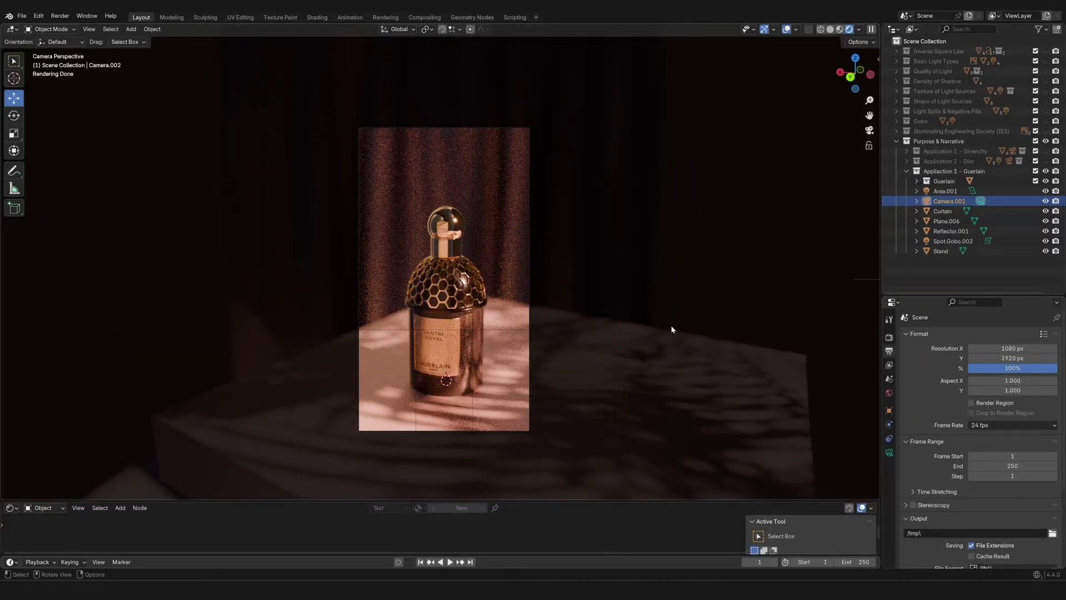
# Examine the Guerlain perfume bottle shot through the scene camera, including the curtain background and the shadow pattern on the stand
pyautogui.scroll(-1, 594, 348)
pyautogui.keyDown('shift'); pyautogui.moveTo(608, 293); pyautogui.dragTo(627, 305, button='middle'); pyautogui.keyUp('shift')
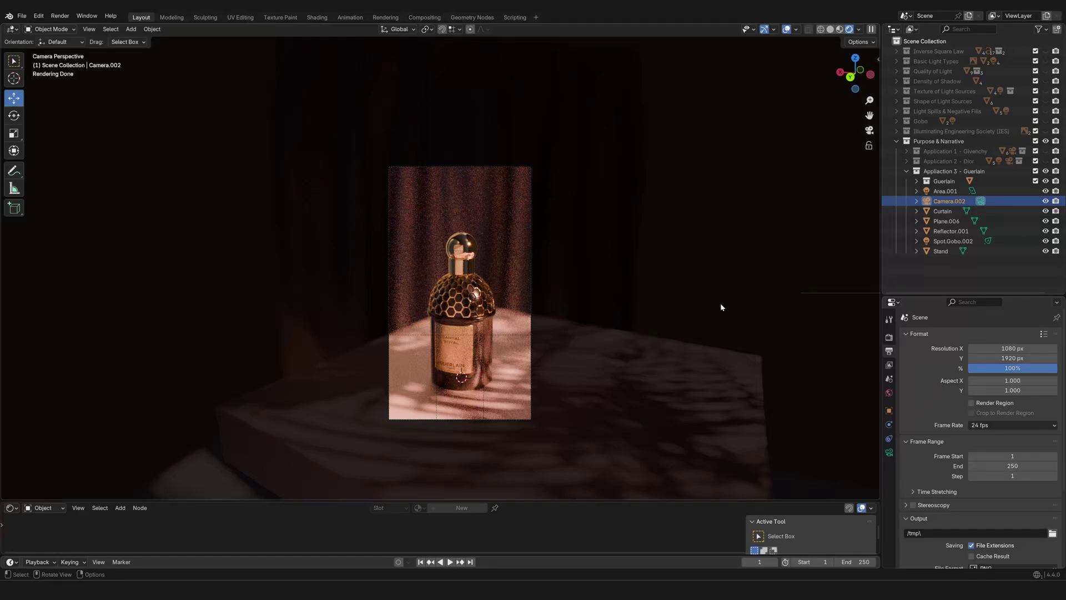
pyautogui.keyDown('shift'); pyautogui.moveTo(559, 342); pyautogui.dragTo(573, 306, button='middle'); pyautogui.keyUp('shift')
pyautogui.scroll(1, 569, 312)
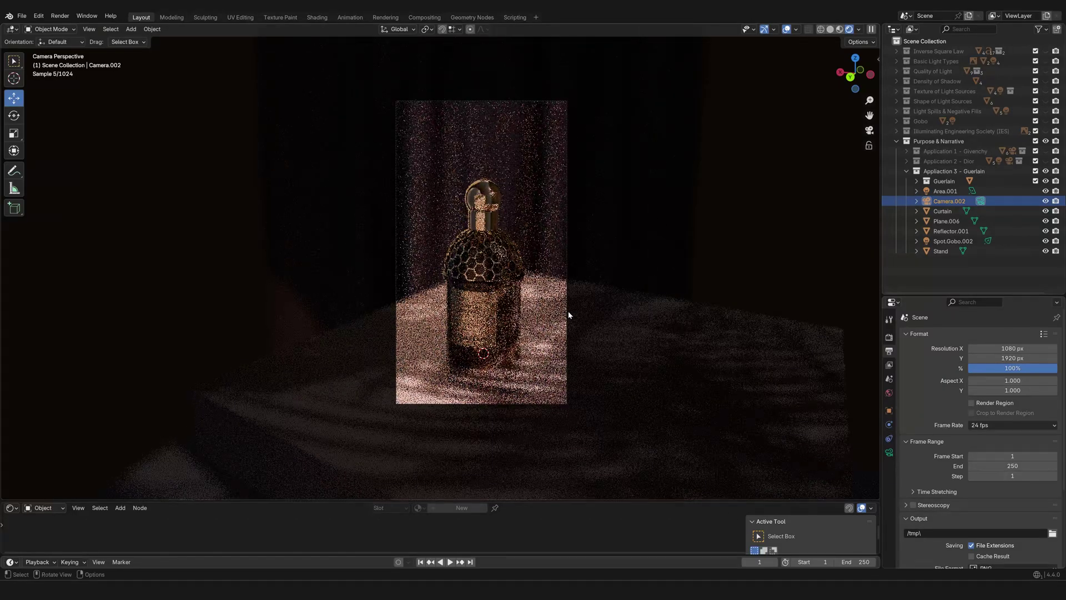
pyautogui.keyDown('shift'); pyautogui.moveTo(635, 314); pyautogui.dragTo(602, 318); pyautogui.keyUp('shift')
pyautogui.scroll(1, 601, 319)
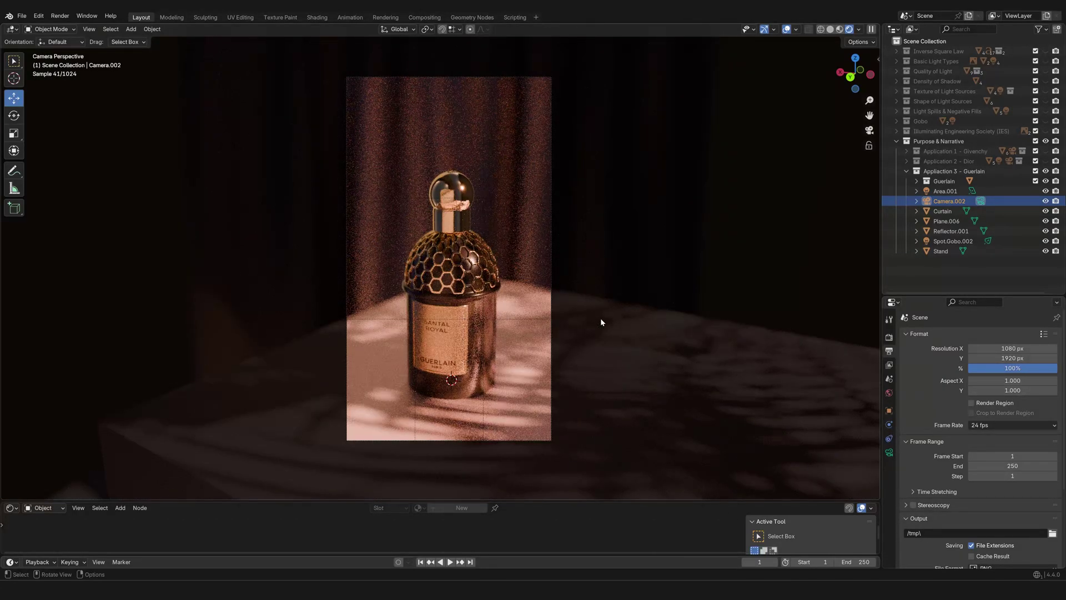
pyautogui.scroll(1, 599, 318)
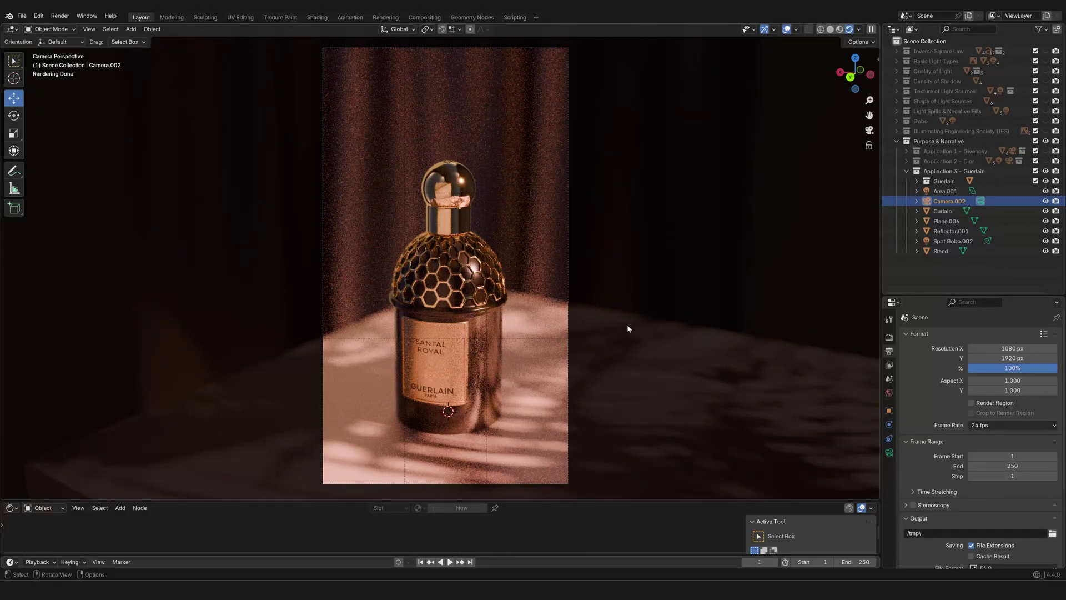
pyautogui.keyDown('shift'); pyautogui.moveTo(636, 333); pyautogui.dragTo(552, 352, button='middle'); pyautogui.keyUp('shift')
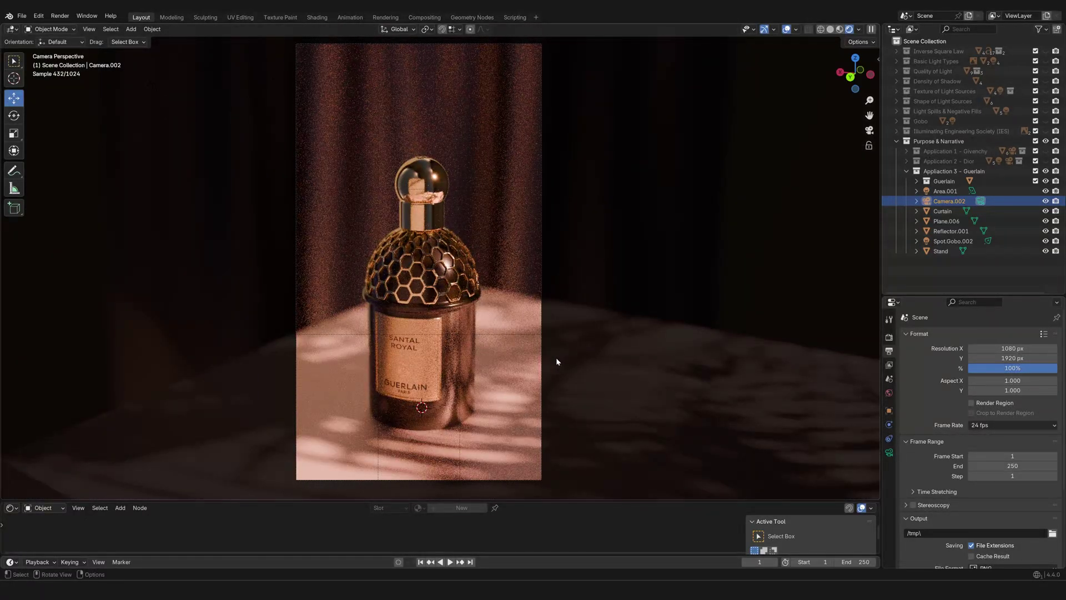
pyautogui.scroll(-1, 557, 358)
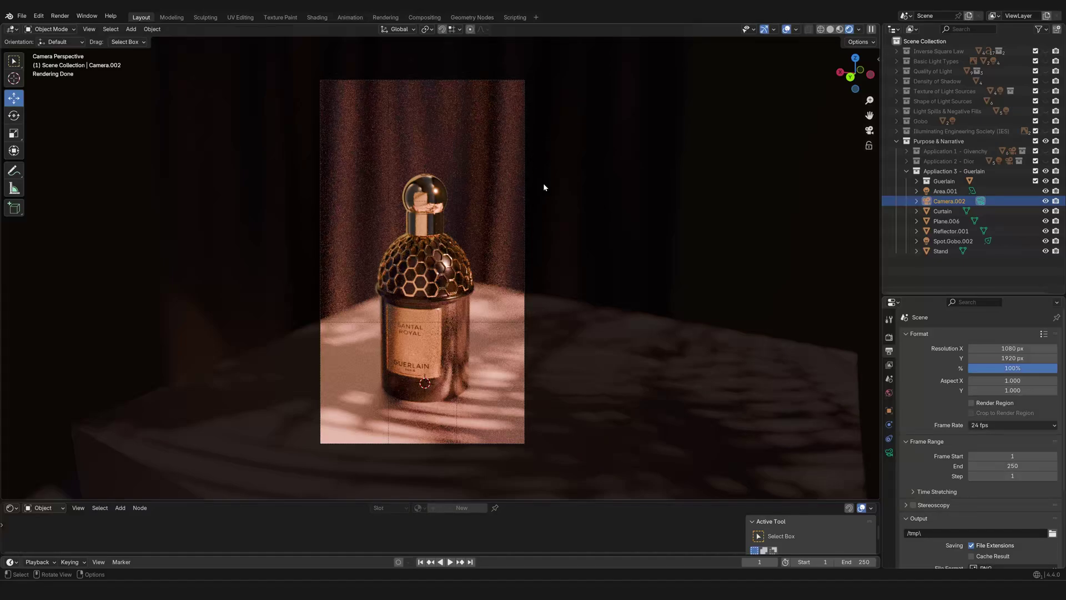
pyautogui.scroll(-1, 558, 213)
pyautogui.keyDown('shift'); pyautogui.moveTo(614, 267); pyautogui.dragTo(619, 294, button='middle'); pyautogui.keyUp('shift')
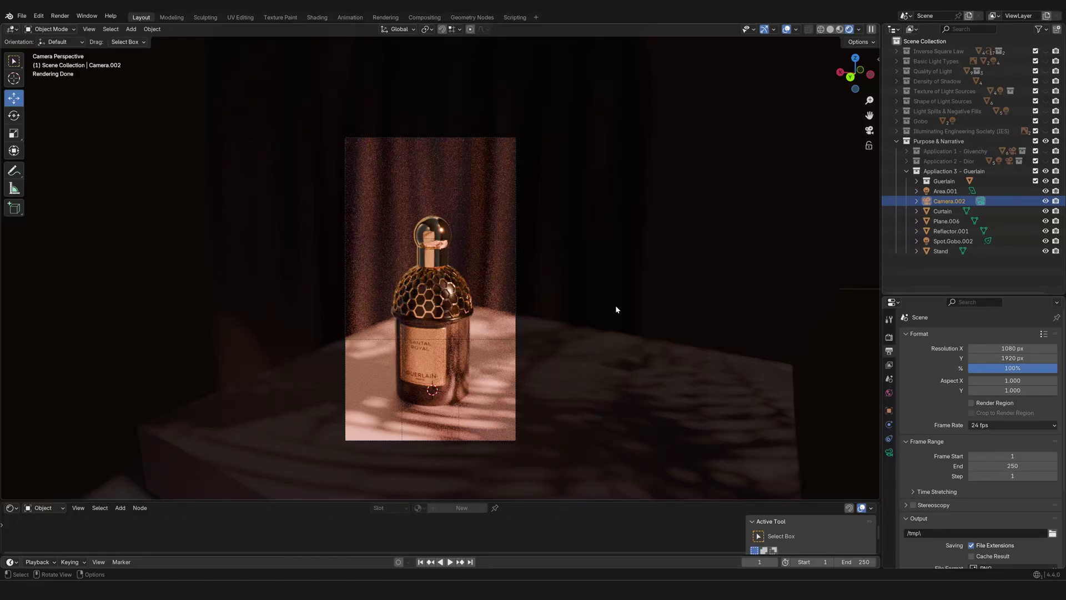
# Inspect the perfume bottle and its surroundings from outside the camera, and look through the scene camera again
pyautogui.scroll(-3, 616, 309)
pyautogui.moveTo(558, 315)
pyautogui.mouseDown(button='middle')
pyautogui.moveTo(512, 333)
pyautogui.moveTo(543, 318)
pyautogui.mouseUp(button='middle')
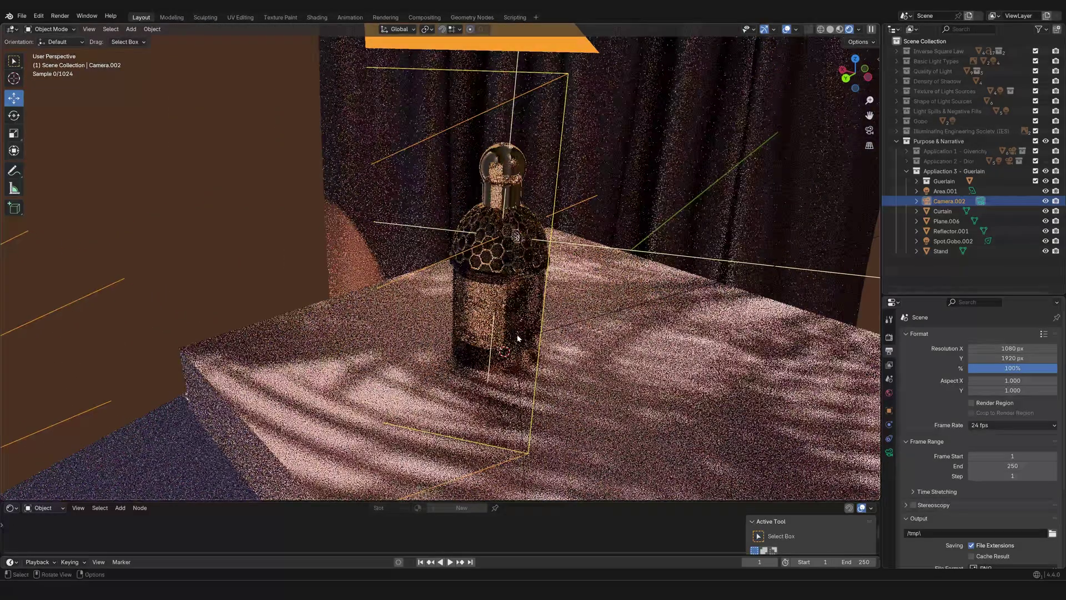
pyautogui.scroll(2, 543, 318)
pyautogui.press('KP_0')
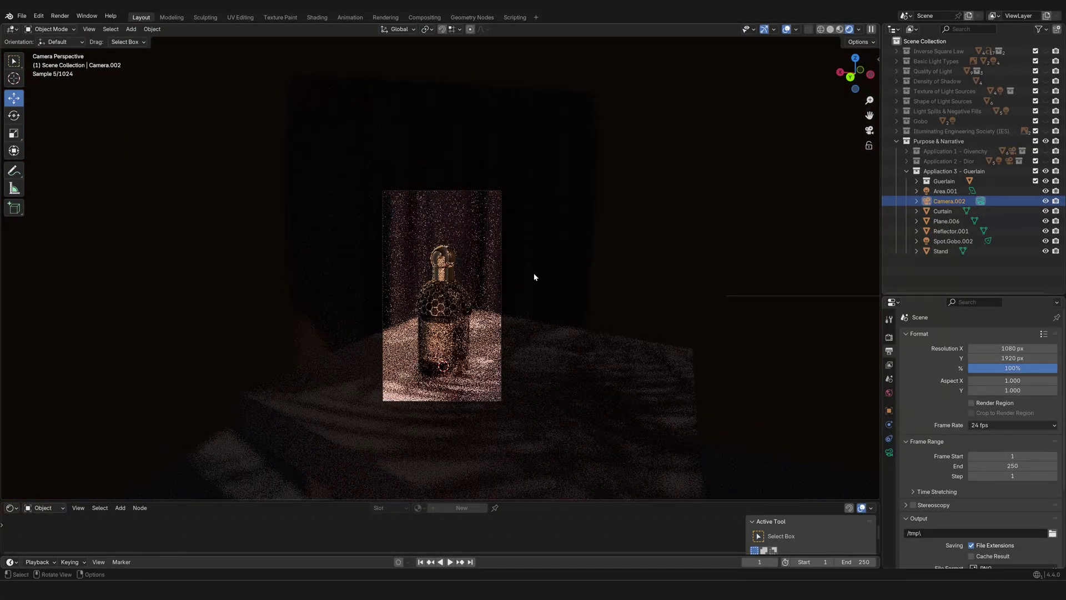
pyautogui.scroll(2, 534, 272)
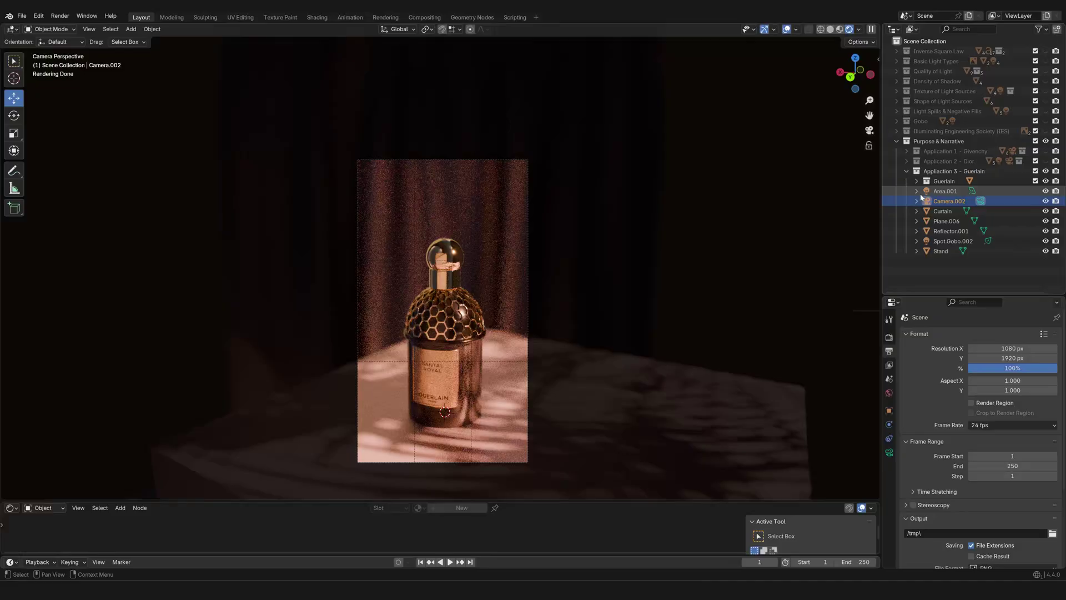
# Select the Stand and the Curtain in turn, and inspect how they are arranged around the perfume bottle
pyautogui.scroll(-1, 831, 253)
pyautogui.moveTo(831, 256); pyautogui.dragTo(485, 337, button='middle')
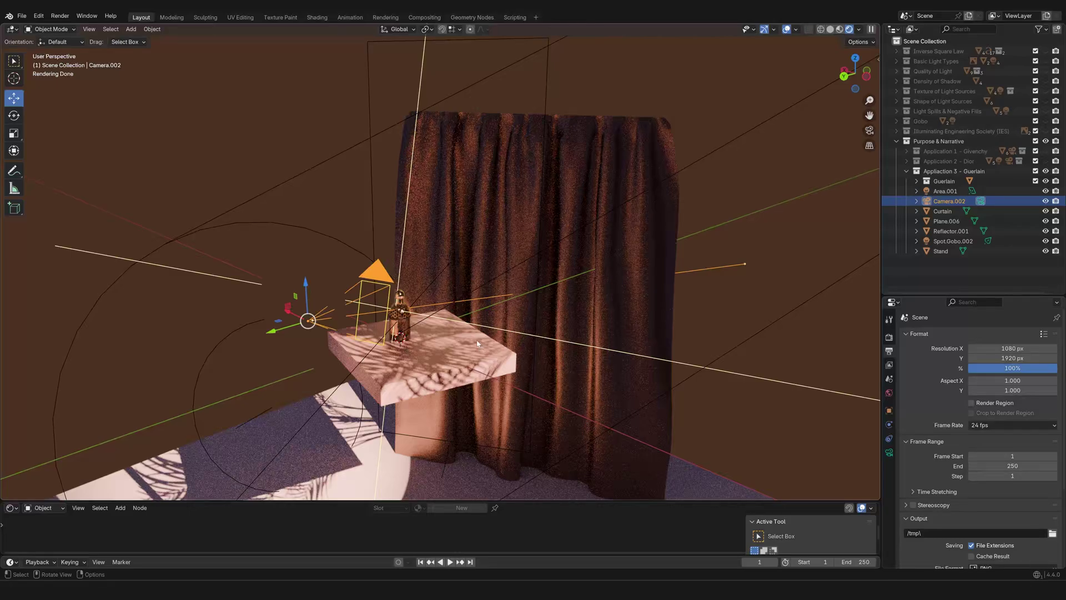
pyautogui.click(475, 340)
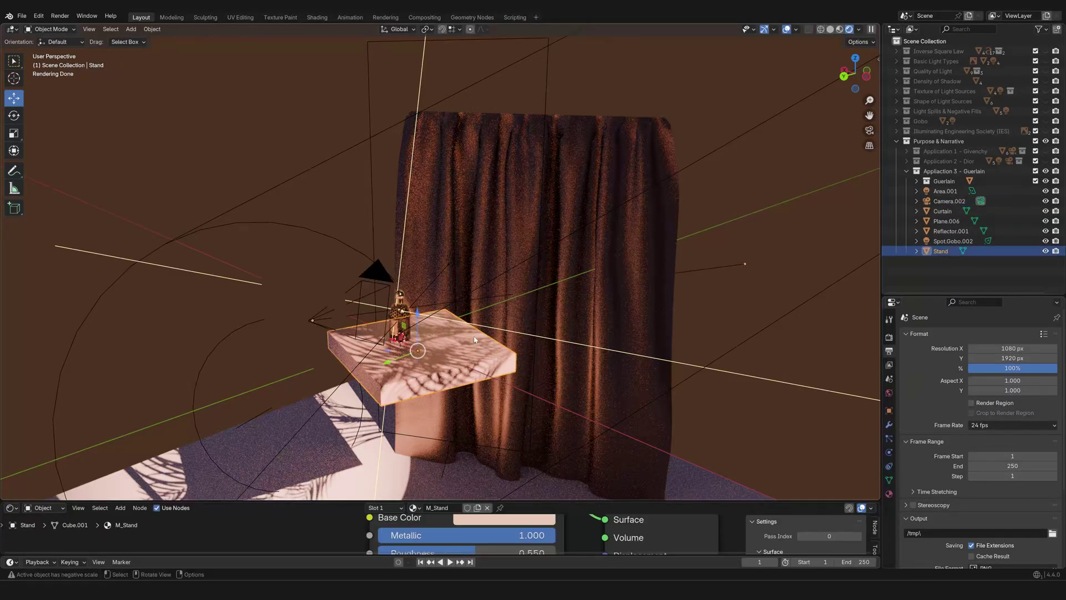
pyautogui.scroll(-1, 546, 354)
pyautogui.keyDown('shift'); pyautogui.moveTo(514, 346); pyautogui.dragTo(622, 275, button='middle'); pyautogui.keyUp('shift')
pyautogui.scroll(-3, 623, 248)
pyautogui.click(612, 262)
pyautogui.scroll(5, 471, 261)
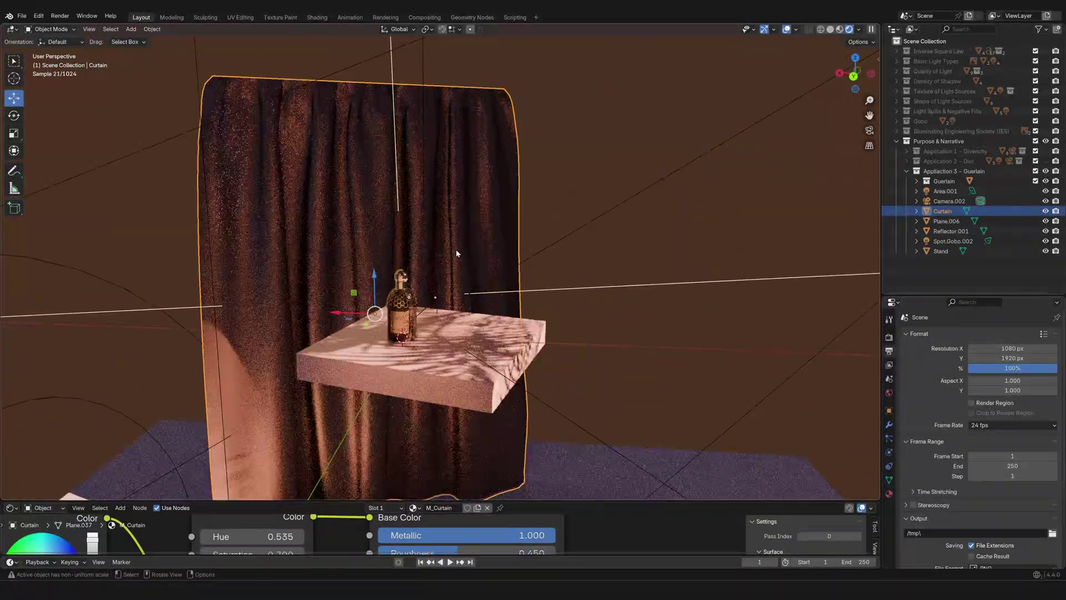
pyautogui.keyDown('shift'); pyautogui.moveTo(457, 251); pyautogui.dragTo(490, 277, button='middle'); pyautogui.keyUp('shift')
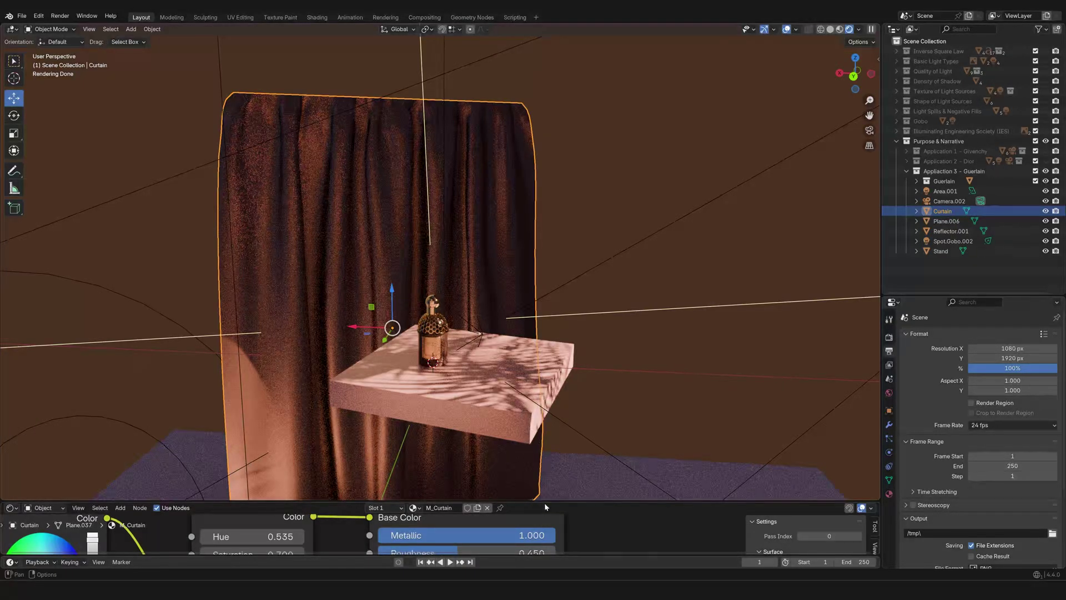
# Shrink the node editor area to give the 3D viewport more height, and reframe the Guerlain set
pyautogui.moveTo(544, 500); pyautogui.dragTo(544, 542)
pyautogui.scroll(-2, 519, 239)
pyautogui.keyDown('shift'); pyautogui.moveTo(520, 239); pyautogui.dragTo(620, 368, button='middle'); pyautogui.keyUp('shift')
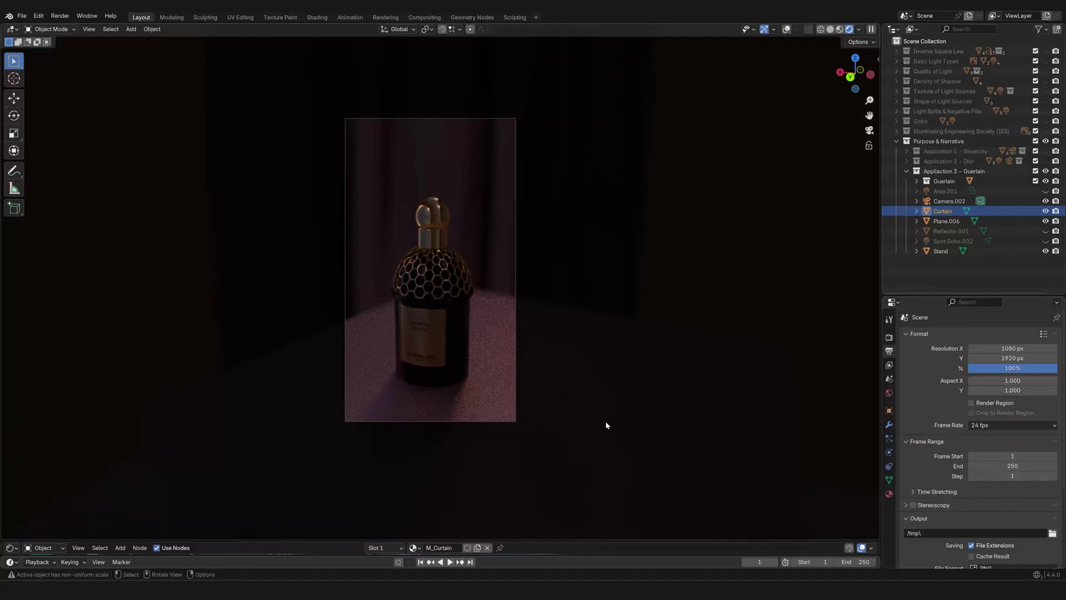
# Unhide and select the Area.001 light to see its contribution to the bottle shot, and hide it again
pyautogui.click(1047, 191)
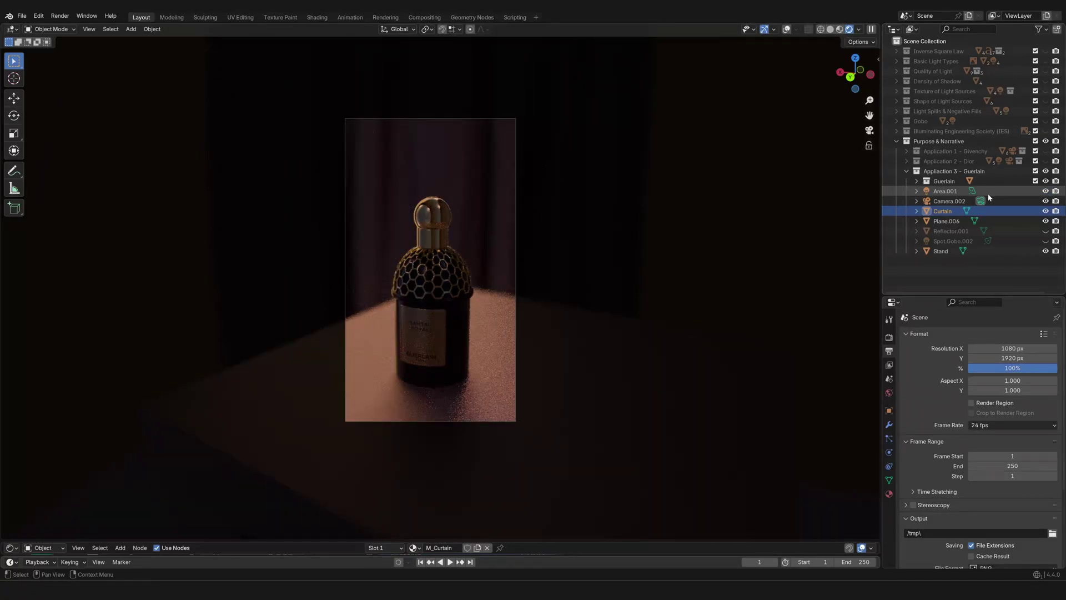
pyautogui.click(949, 201)
pyautogui.click(946, 191)
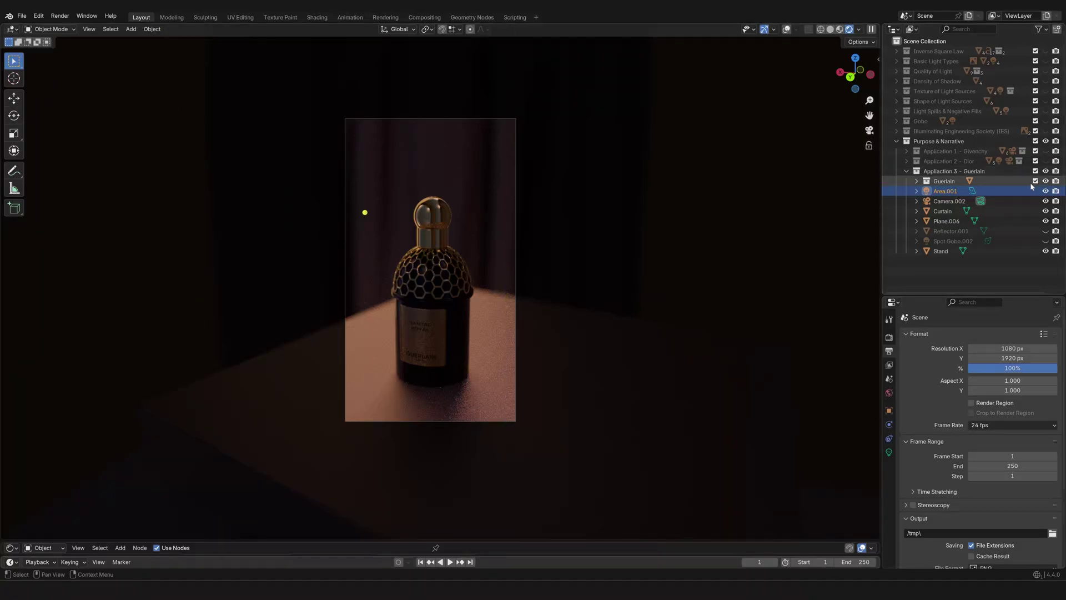
pyautogui.click(1046, 191)
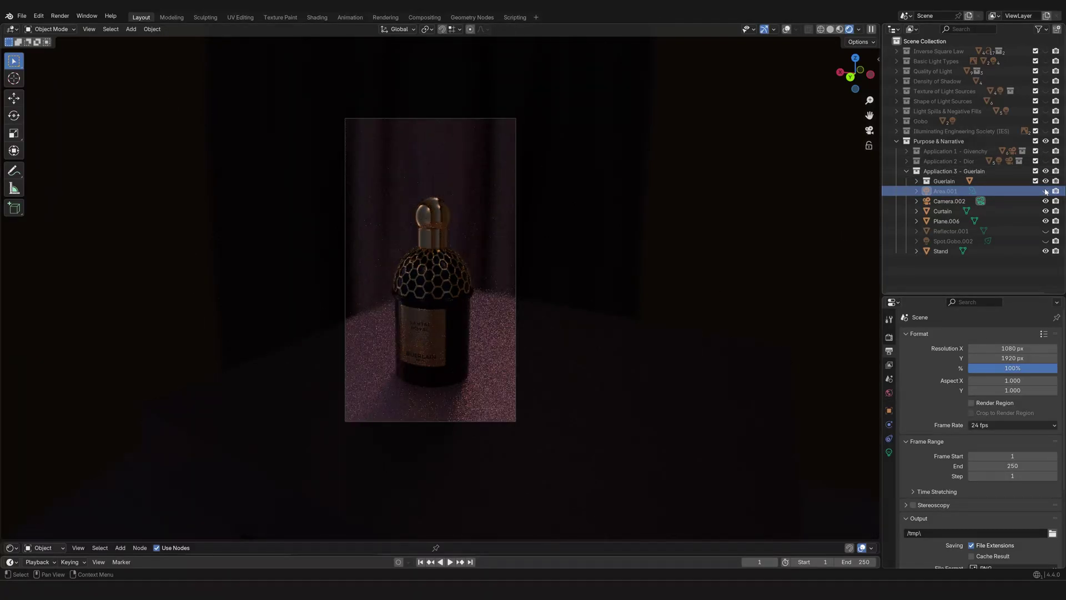
# Unhide and select the Spot.Gobo.002 light in the Guerlain scene
pyautogui.click(1046, 241)
pyautogui.click(958, 241)
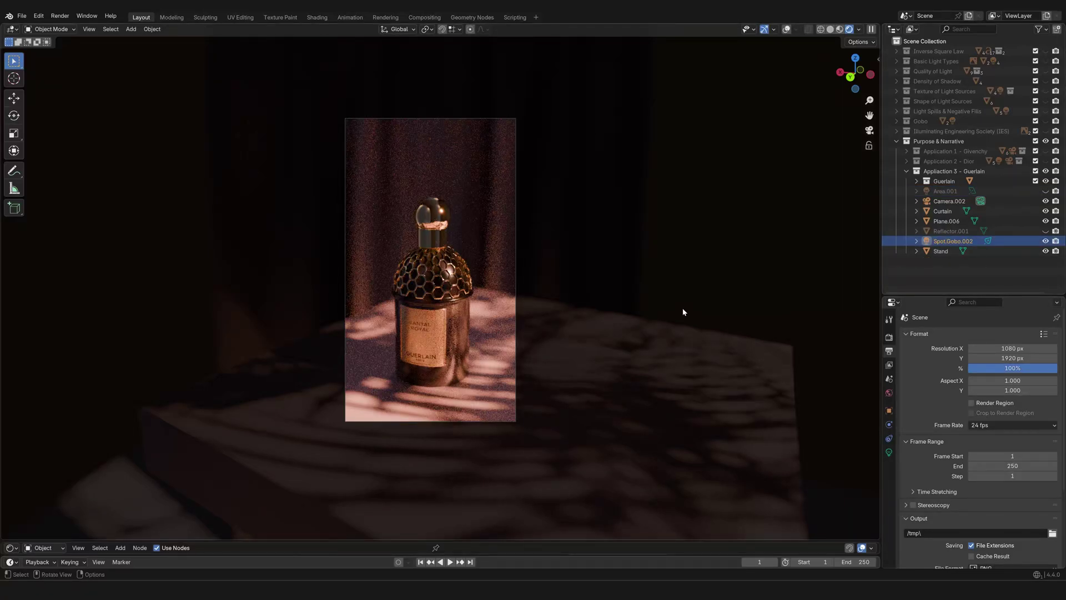
pyautogui.scroll(-1, 680, 312)
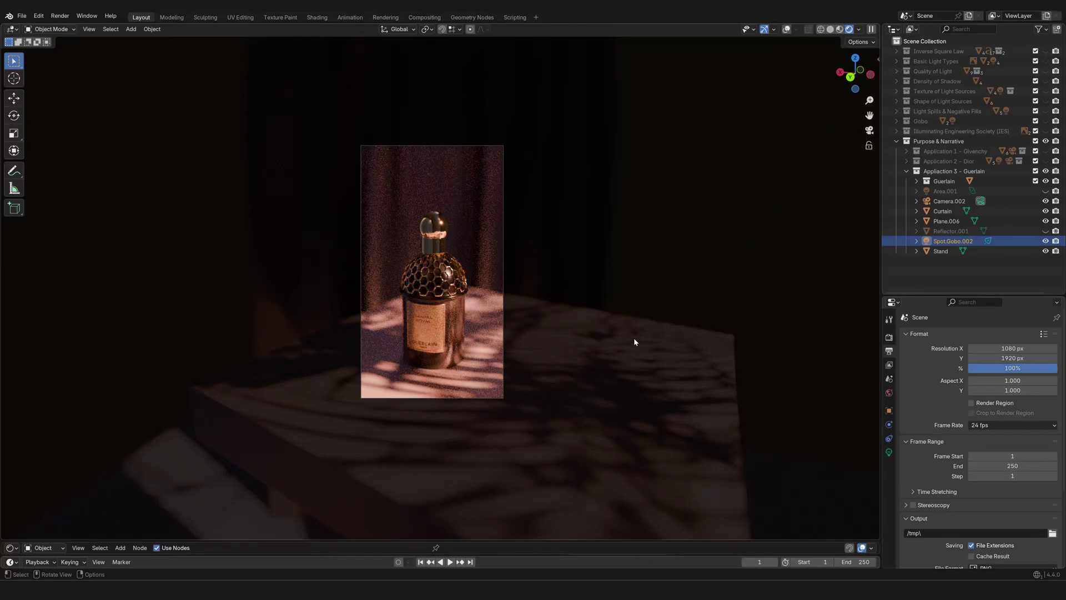
# Inspect the gobo shadows on the bottle shot, and add the Area.001 light by unhiding and selecting it
pyautogui.scroll(2, 579, 339)
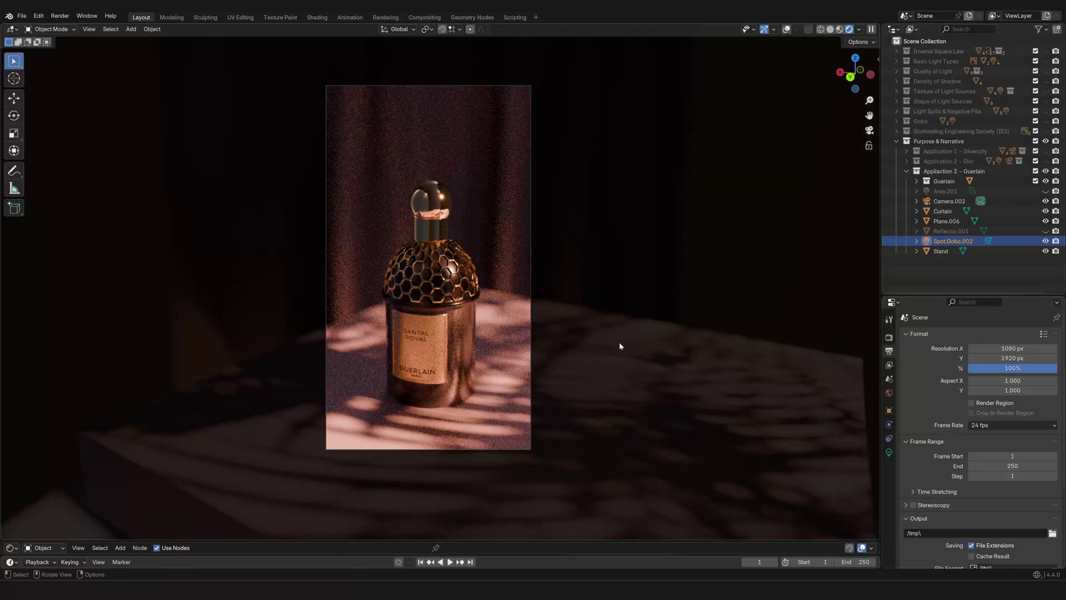
pyautogui.scroll(-2, 529, 333)
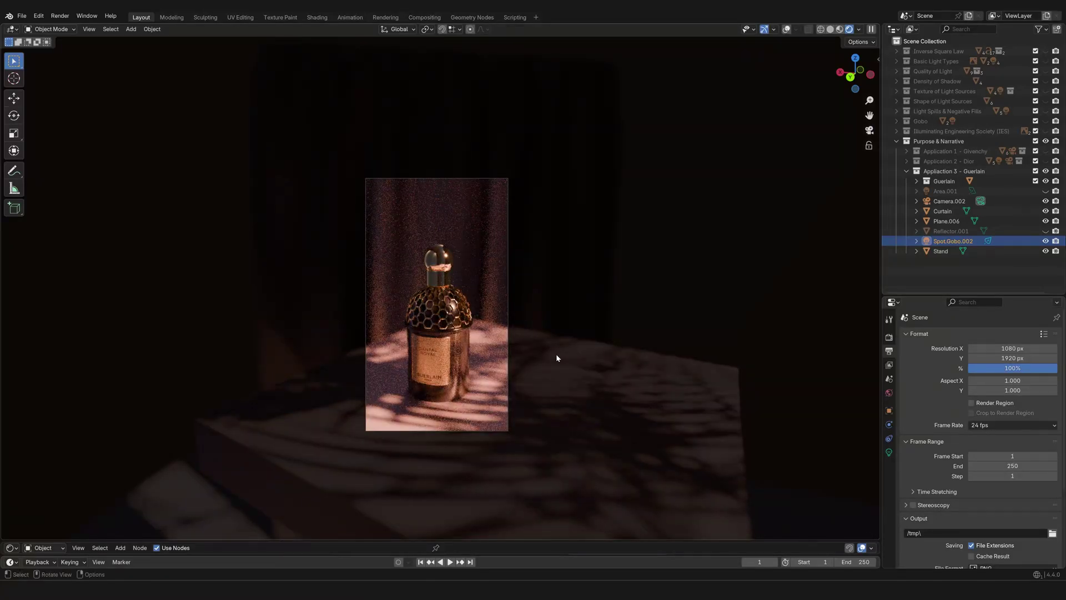
pyautogui.scroll(1, 557, 358)
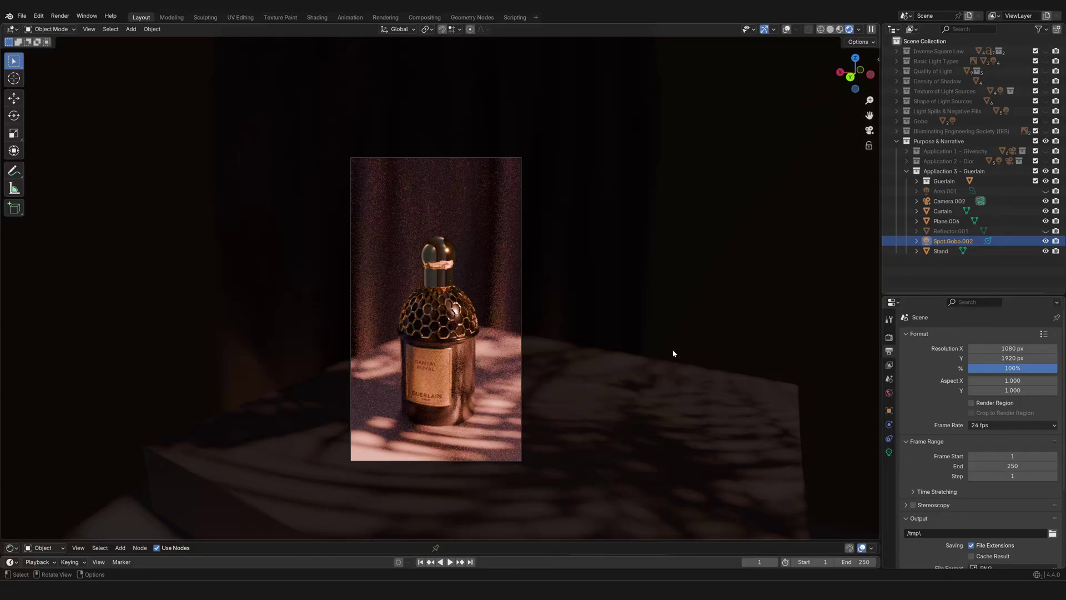
pyautogui.click(1046, 191)
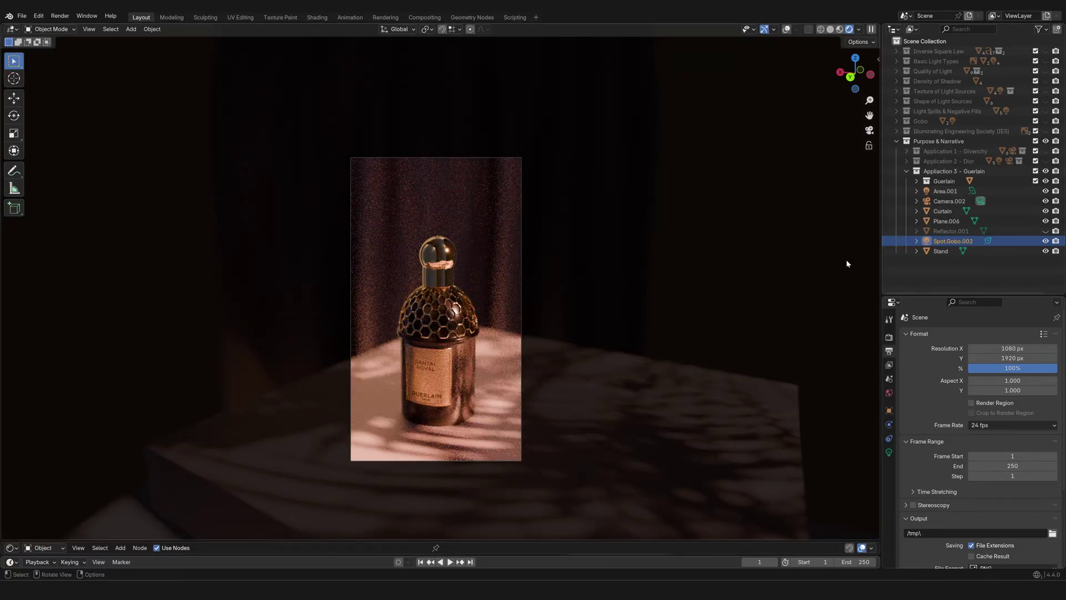
pyautogui.click(934, 192)
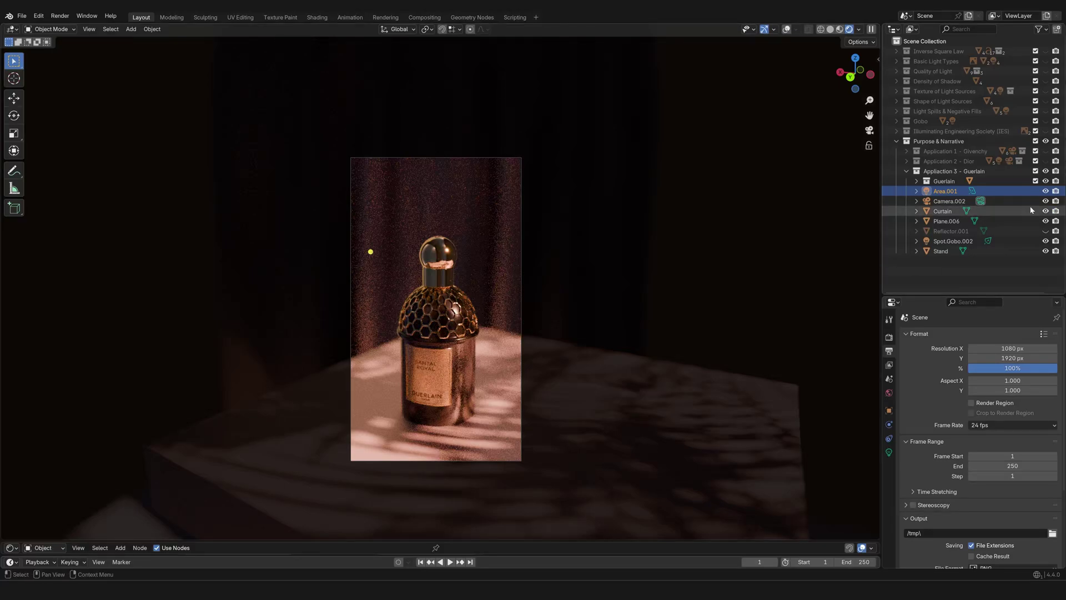
# Unhide and select Reflector.001, and examine its reflection on the bottle's cap and neck up close
pyautogui.click(1046, 231)
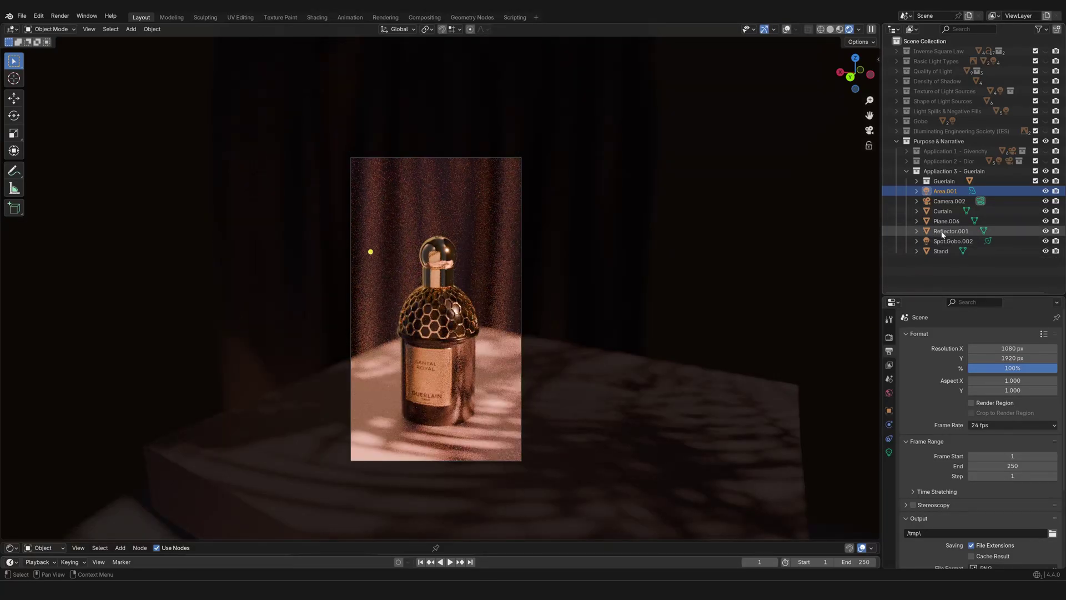
pyautogui.click(946, 232)
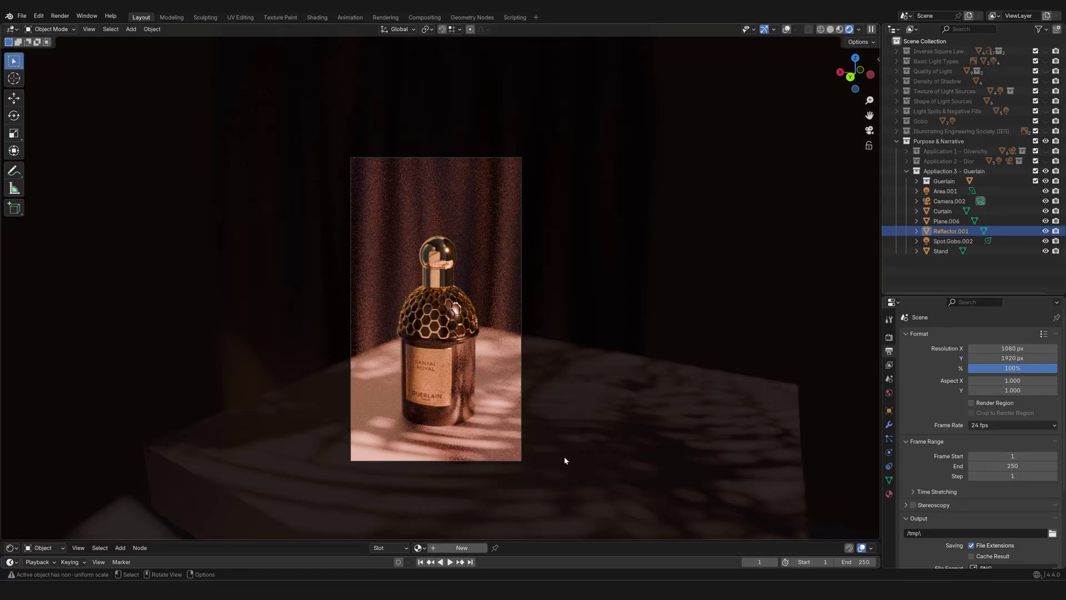
pyautogui.scroll(6, 542, 272)
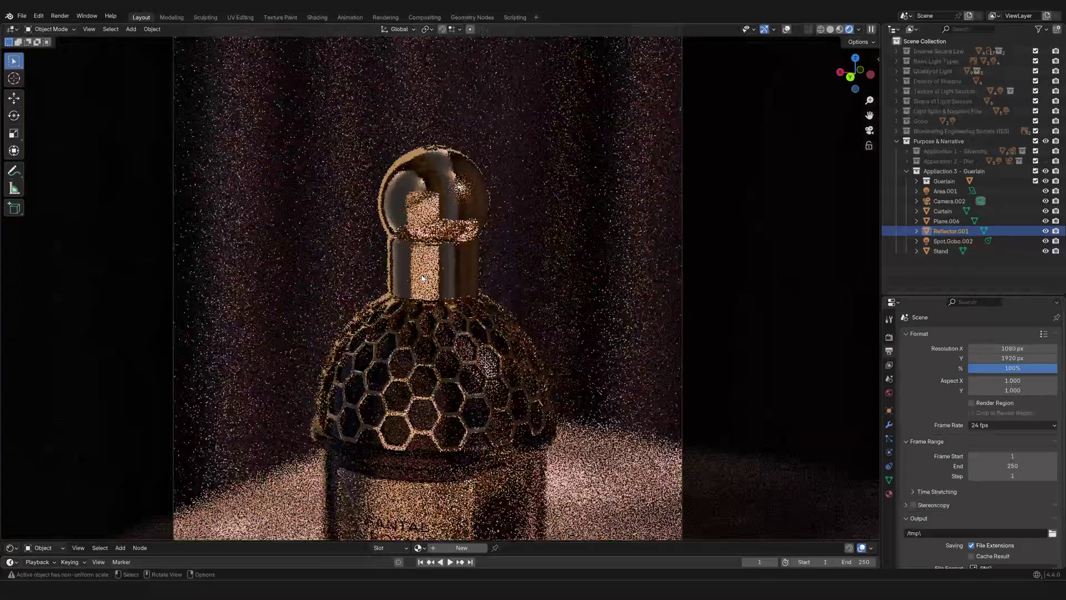
pyautogui.keyDown('shift'); pyautogui.moveTo(437, 277); pyautogui.dragTo(450, 307, button='middle'); pyautogui.keyUp('shift')
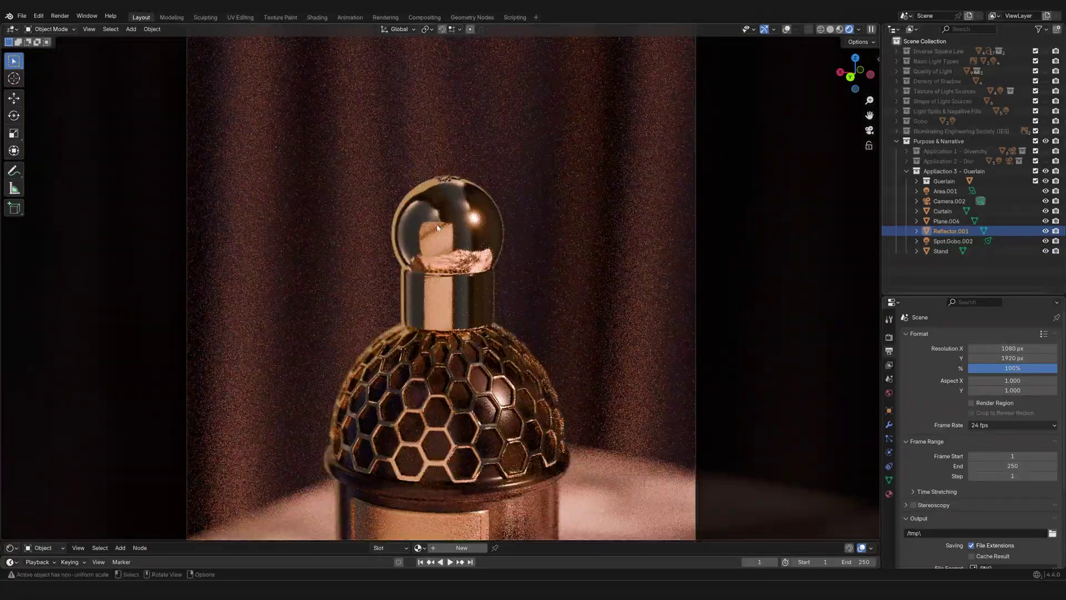
pyautogui.scroll(-6, 456, 340)
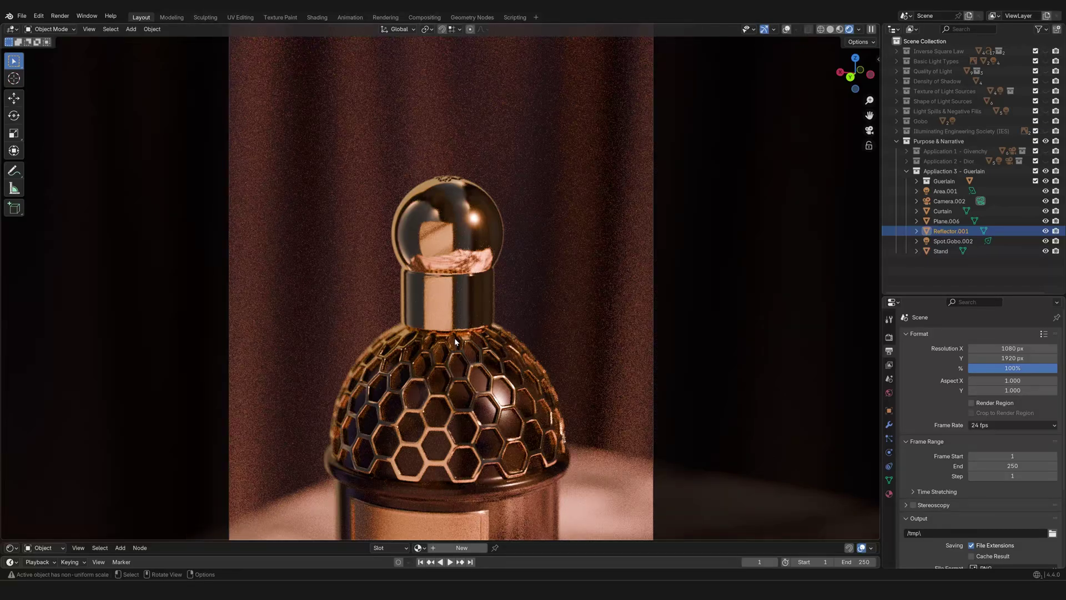